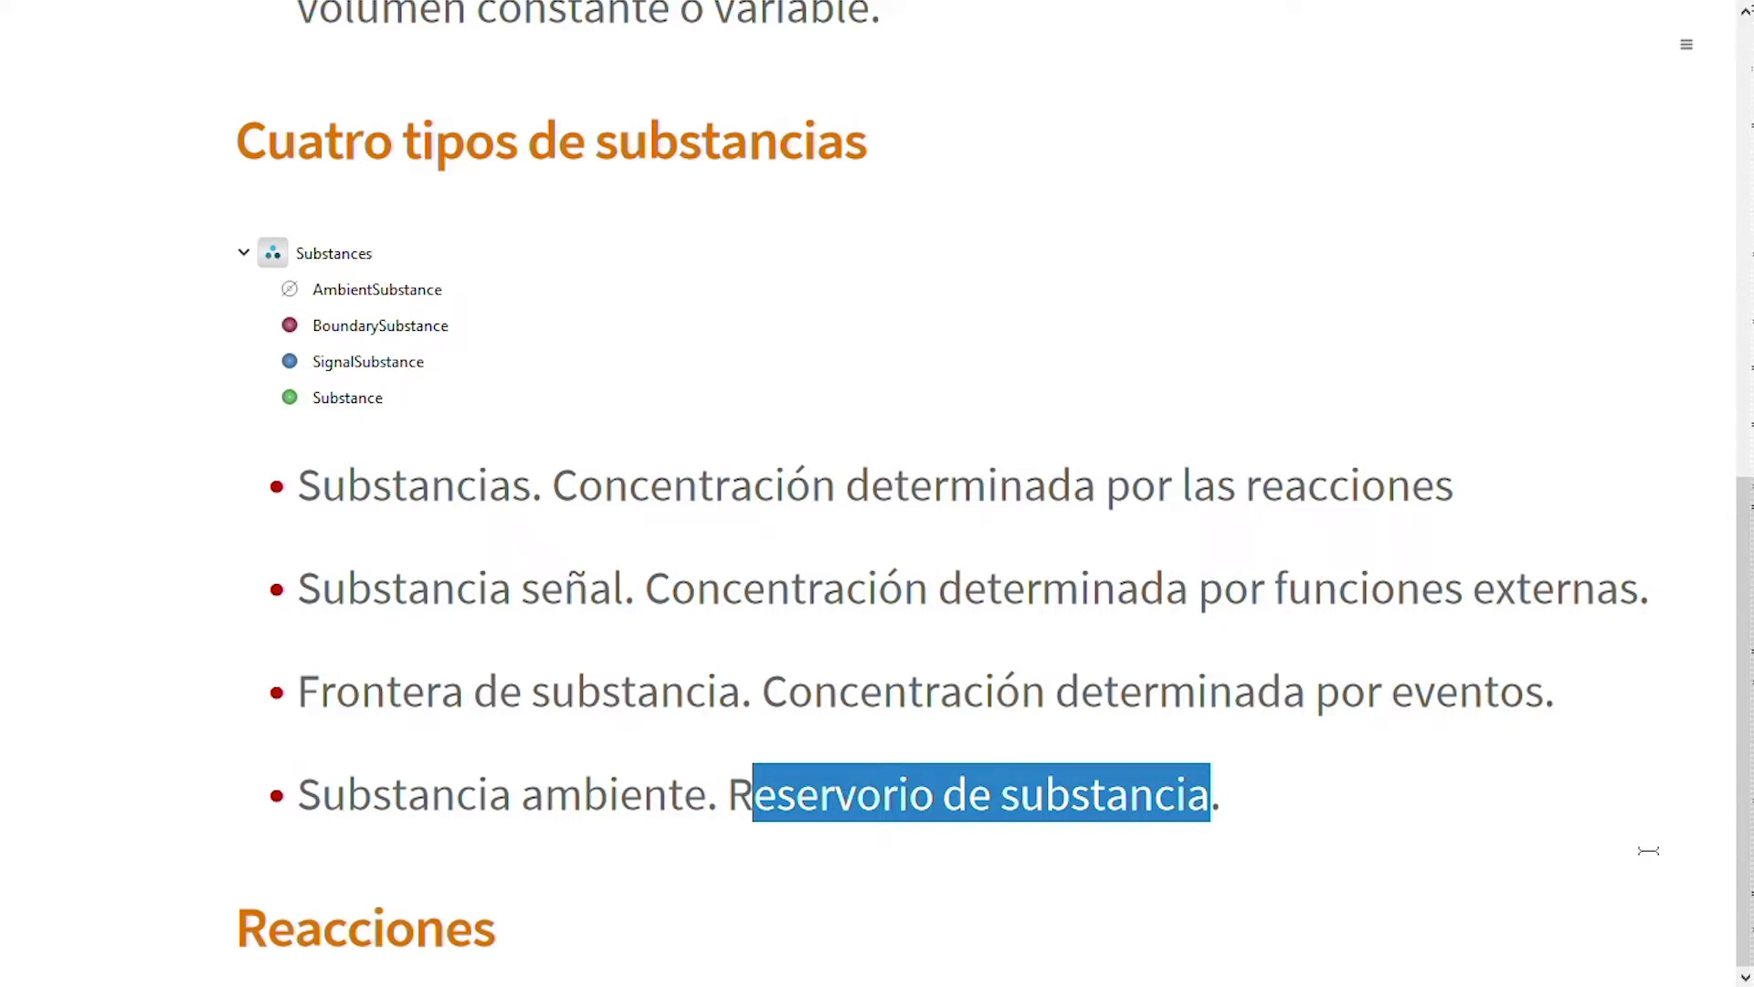
left_click(1705, 942)
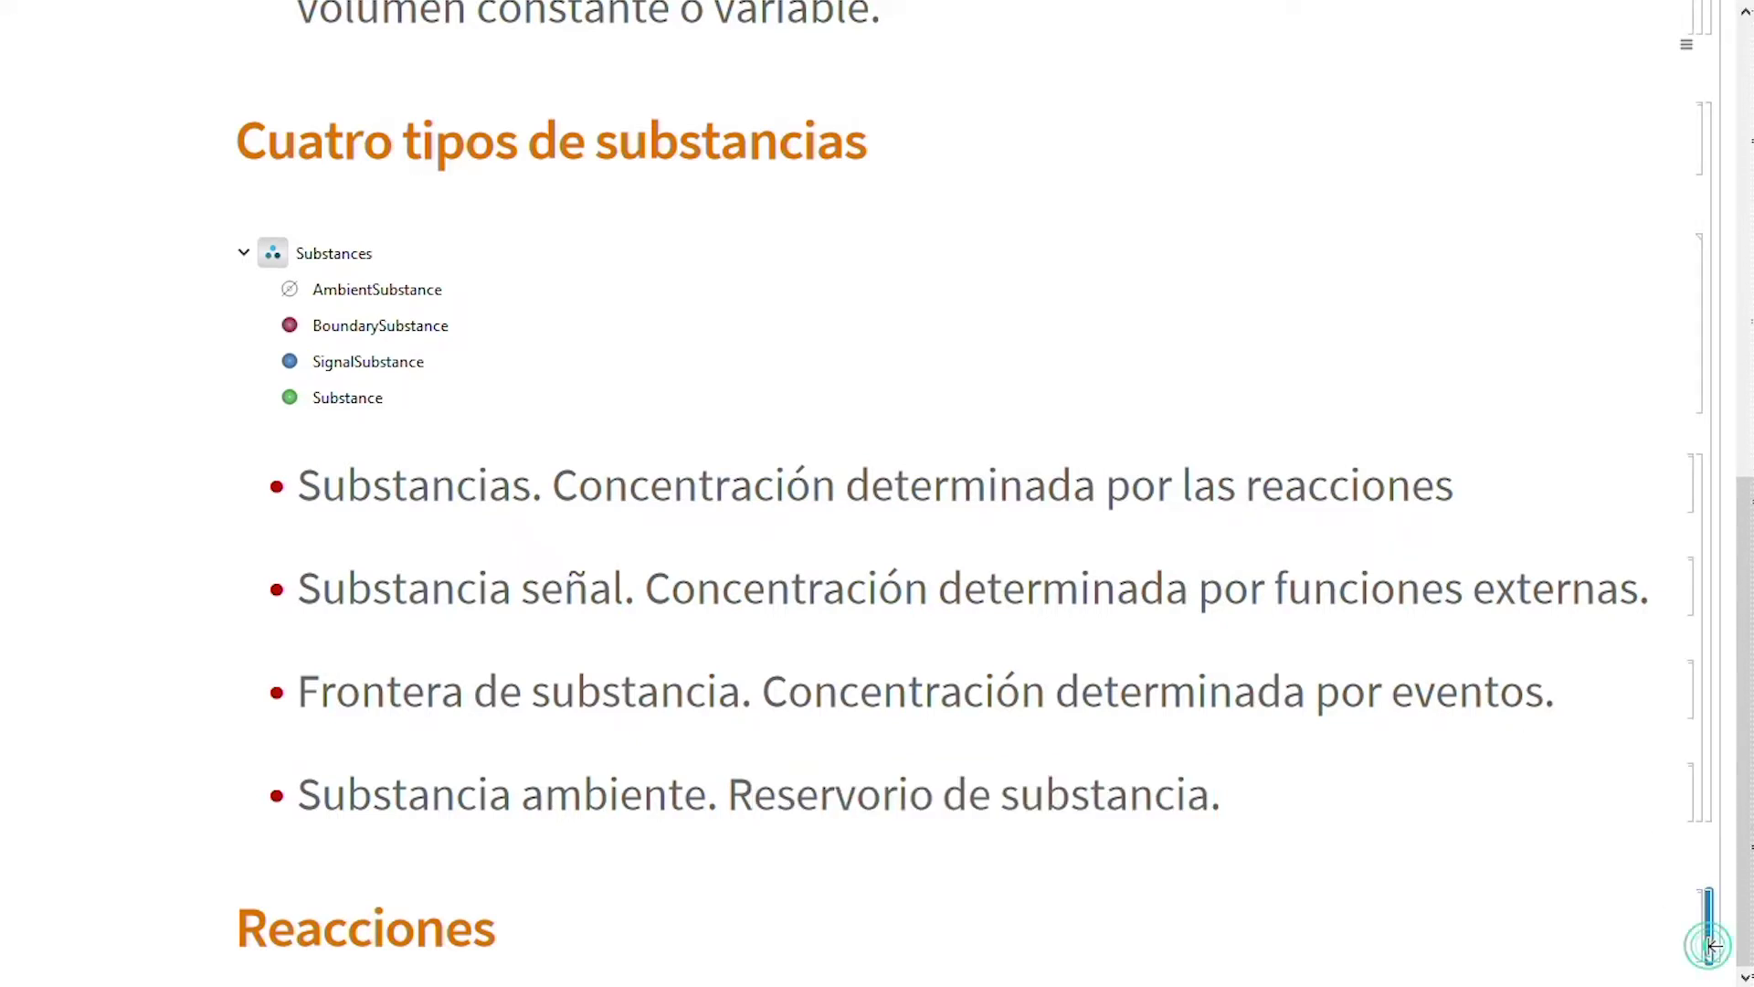
scroll(1193, 876, "down", 5)
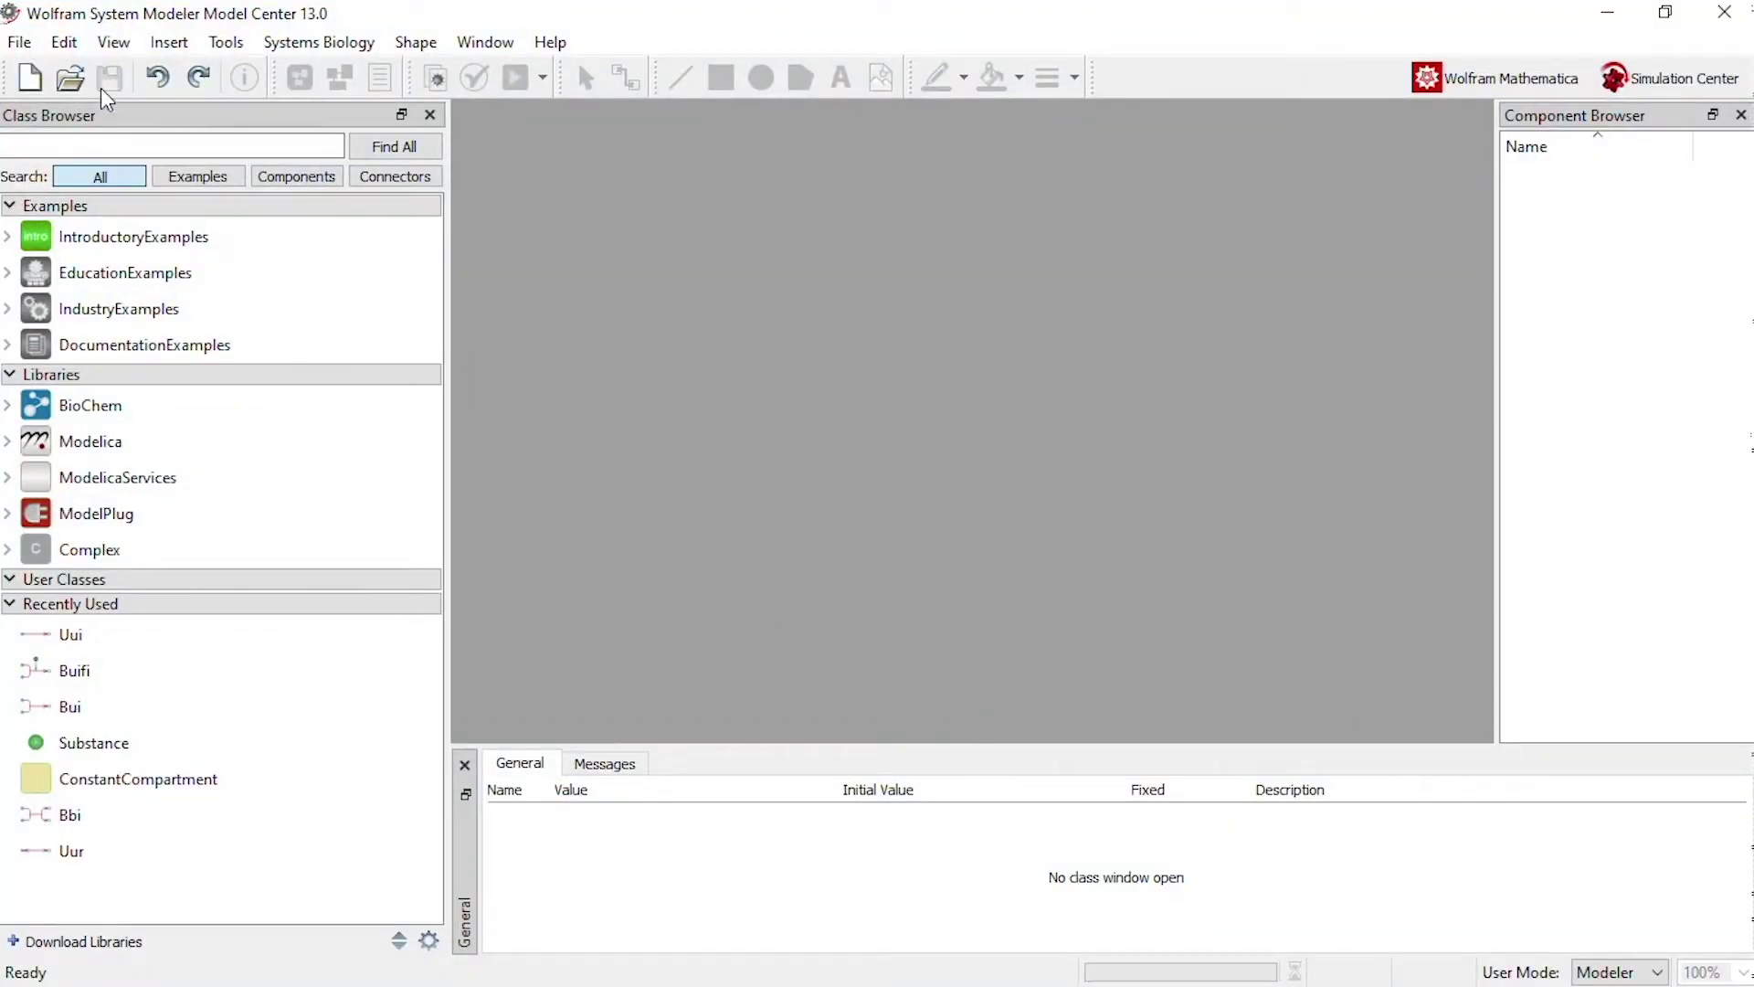
Step: Dismiss the welcome window and start a new model class named myfirstmodel
left_click(20, 75)
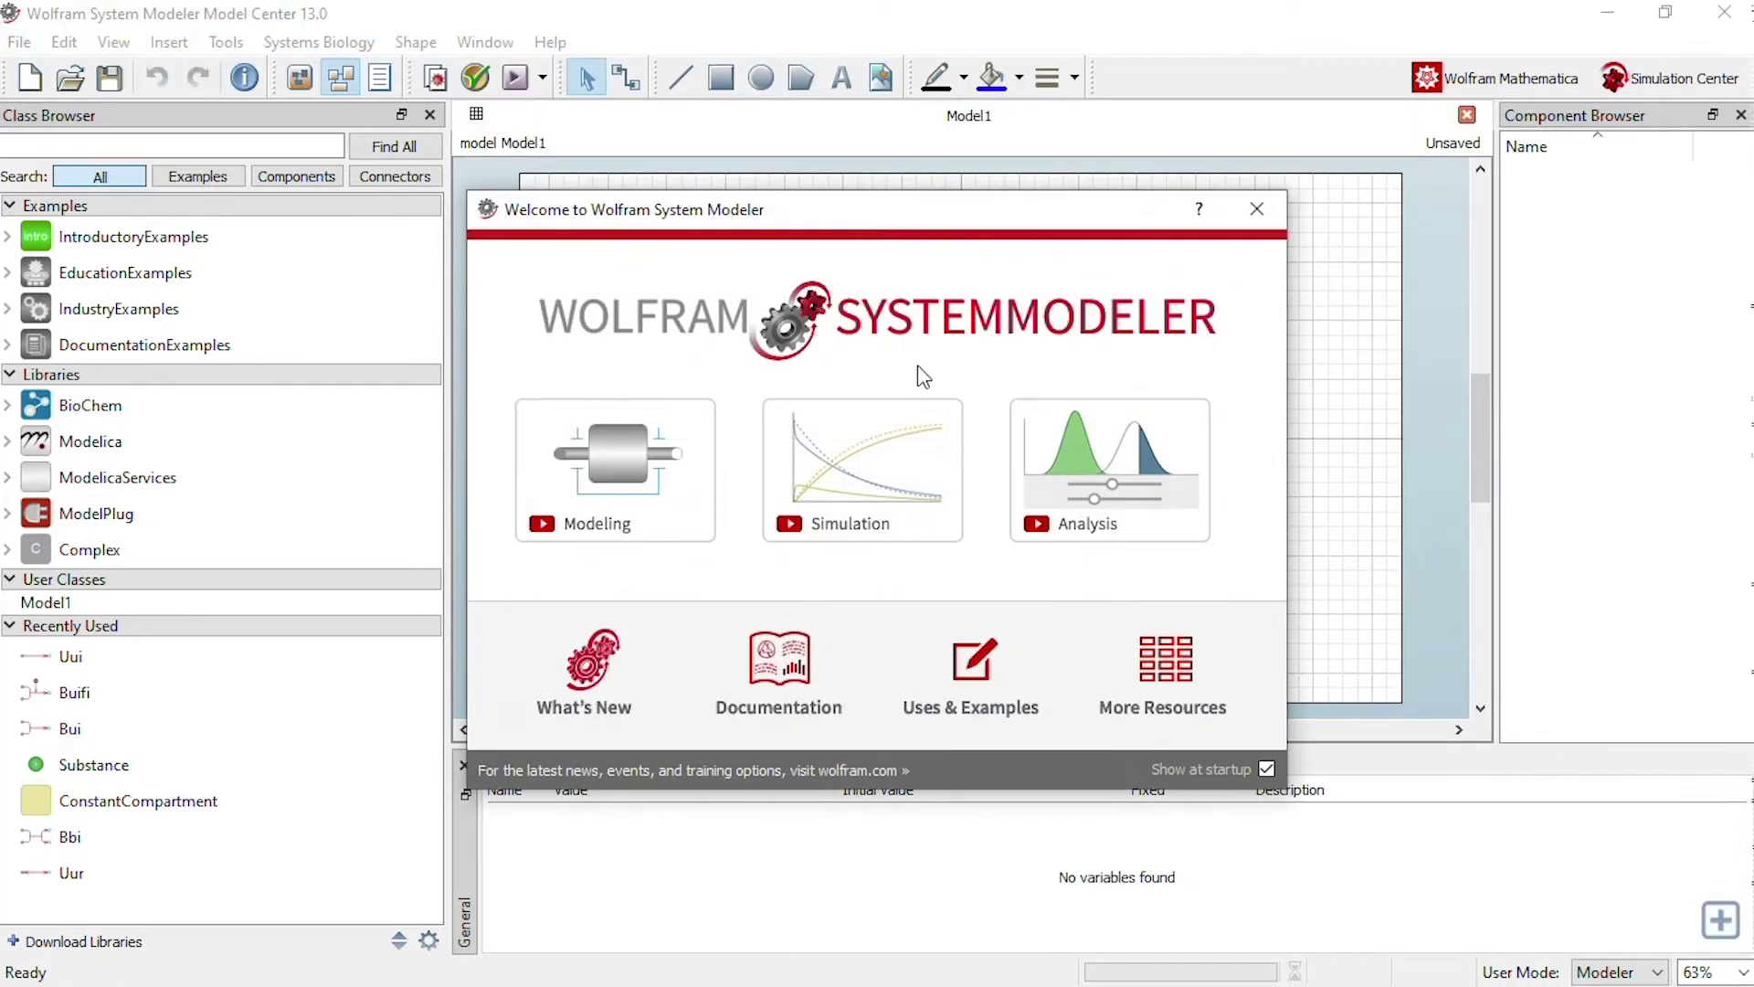
left_click(1256, 212)
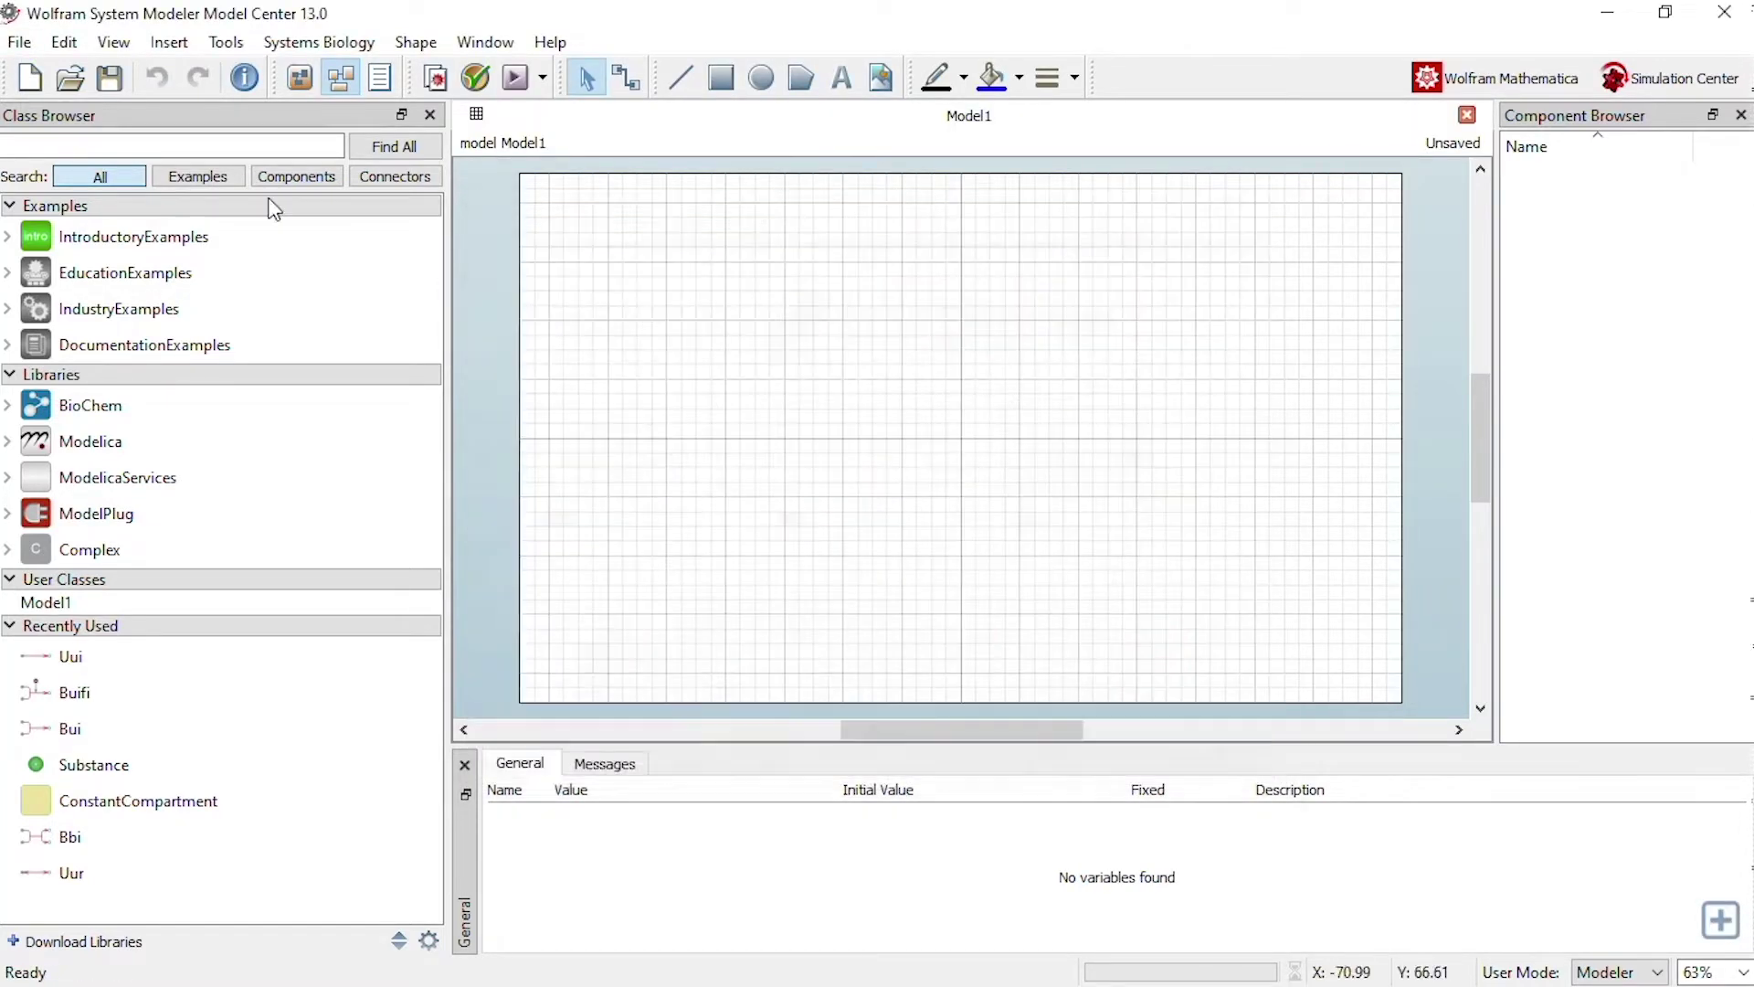
left_click(19, 42)
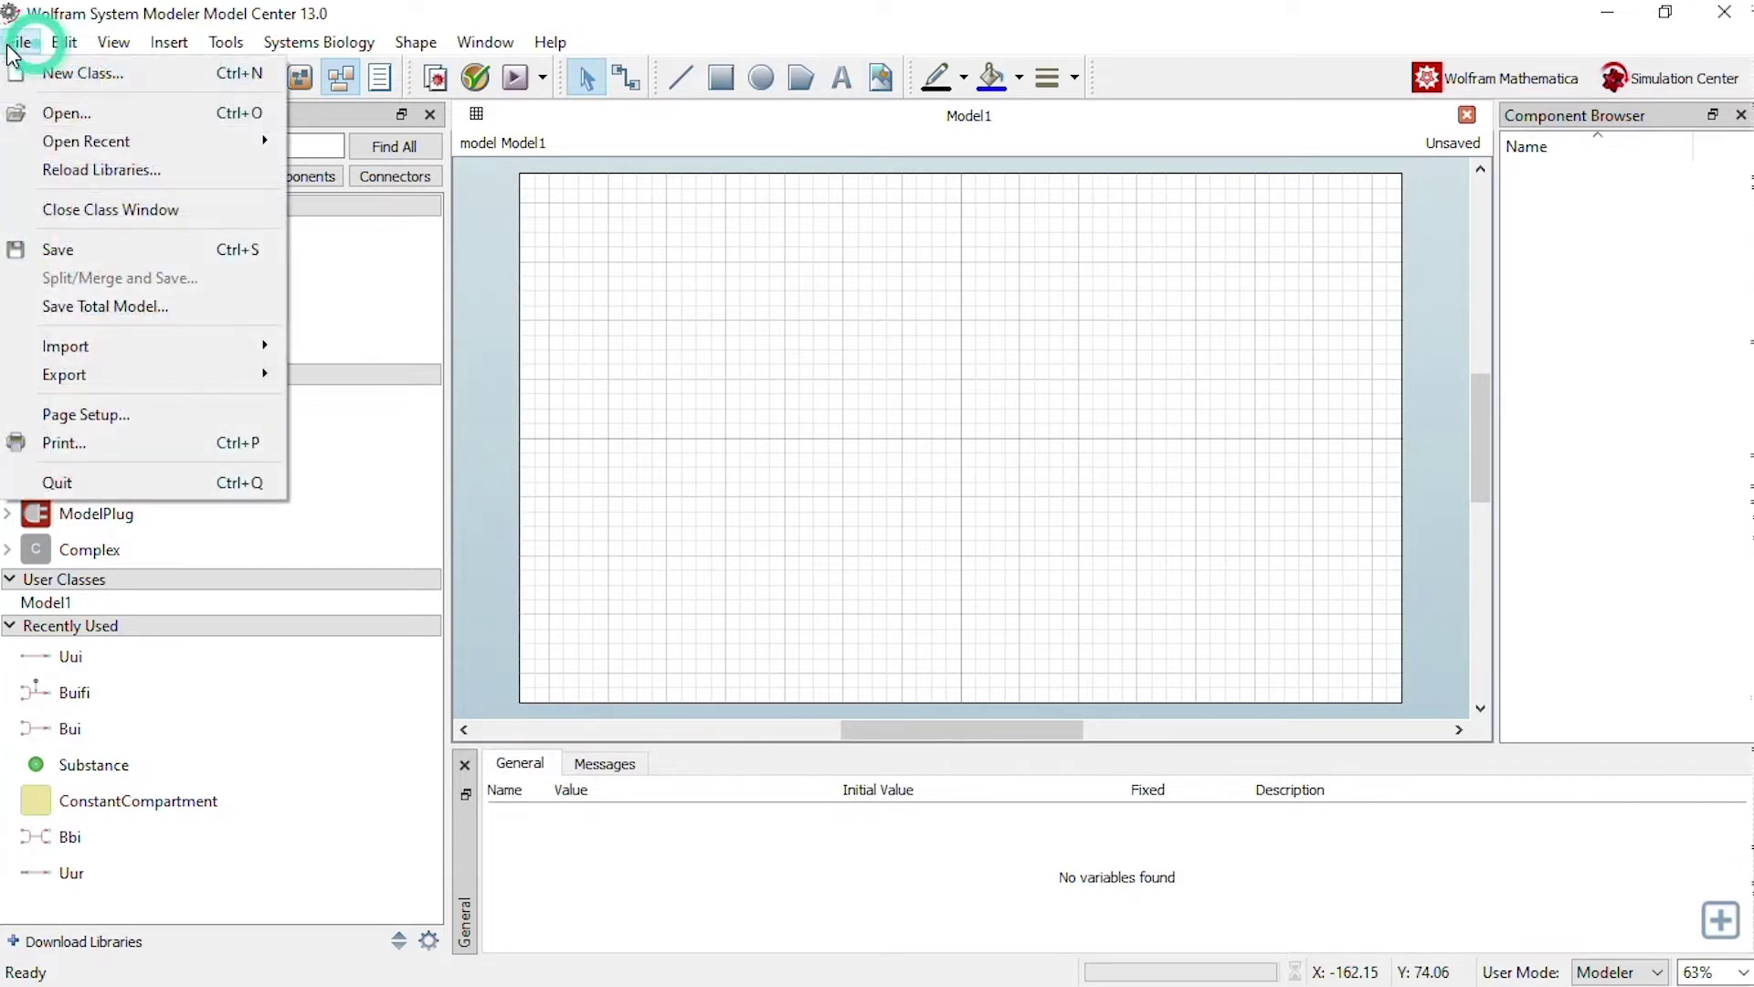
left_click(35, 80)
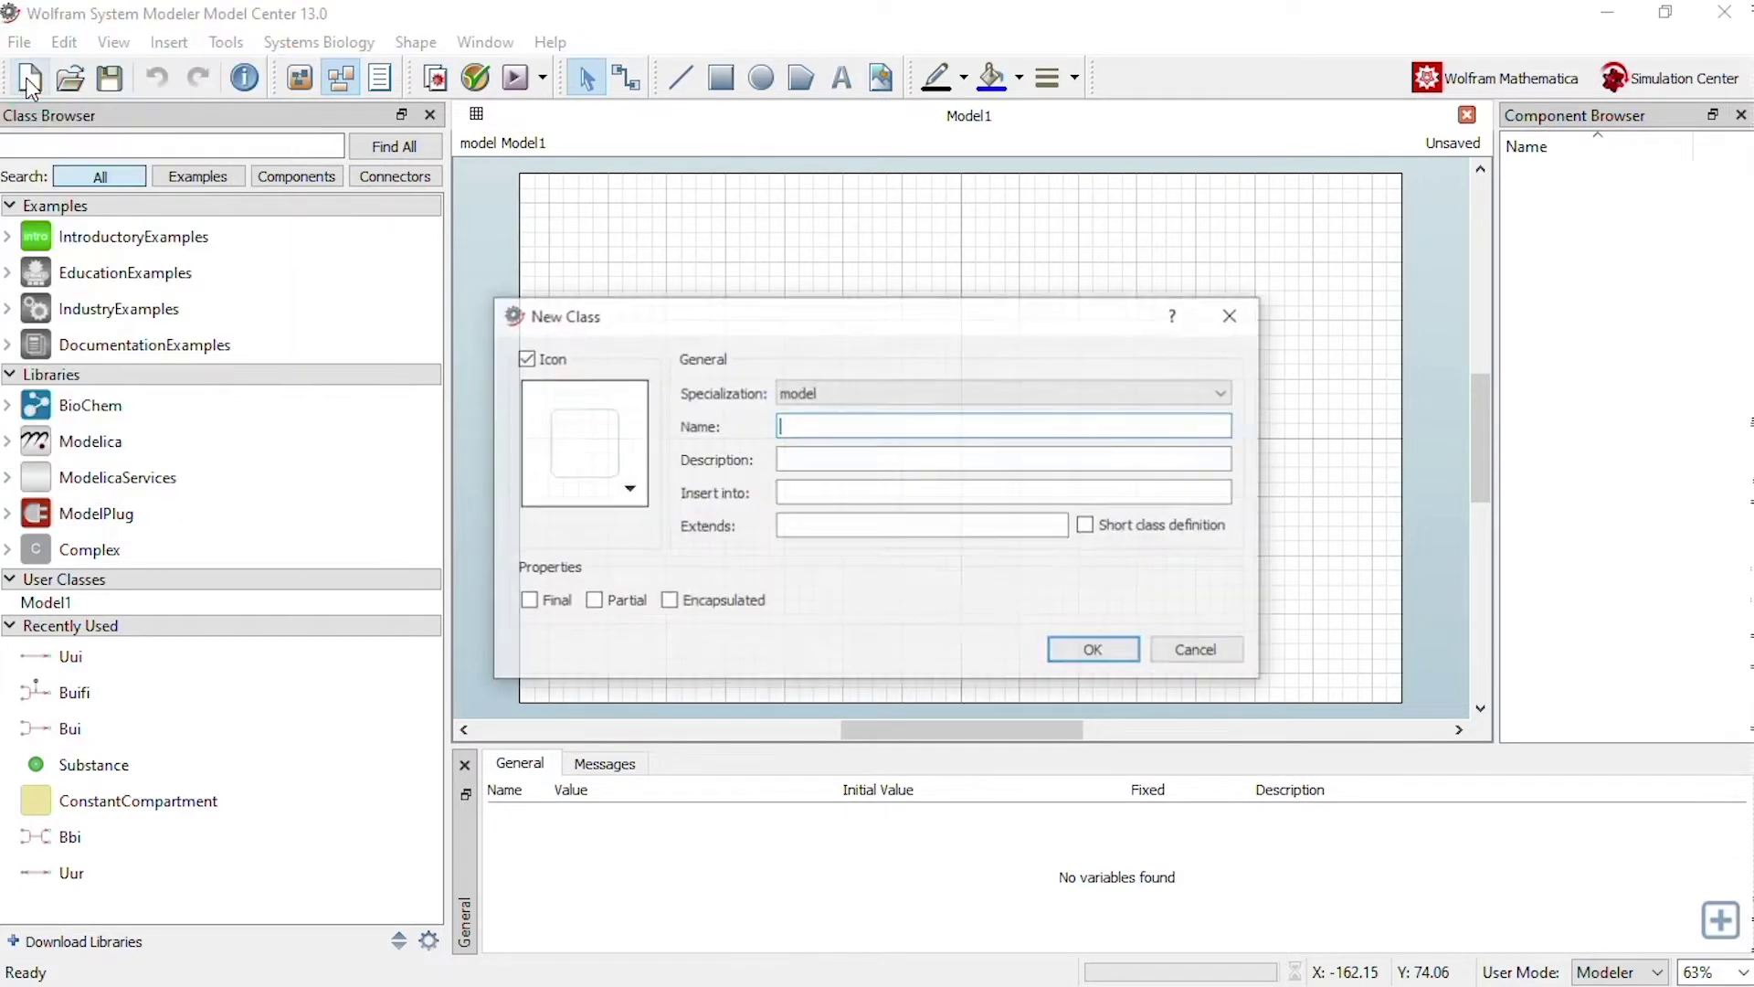
left_click(836, 531)
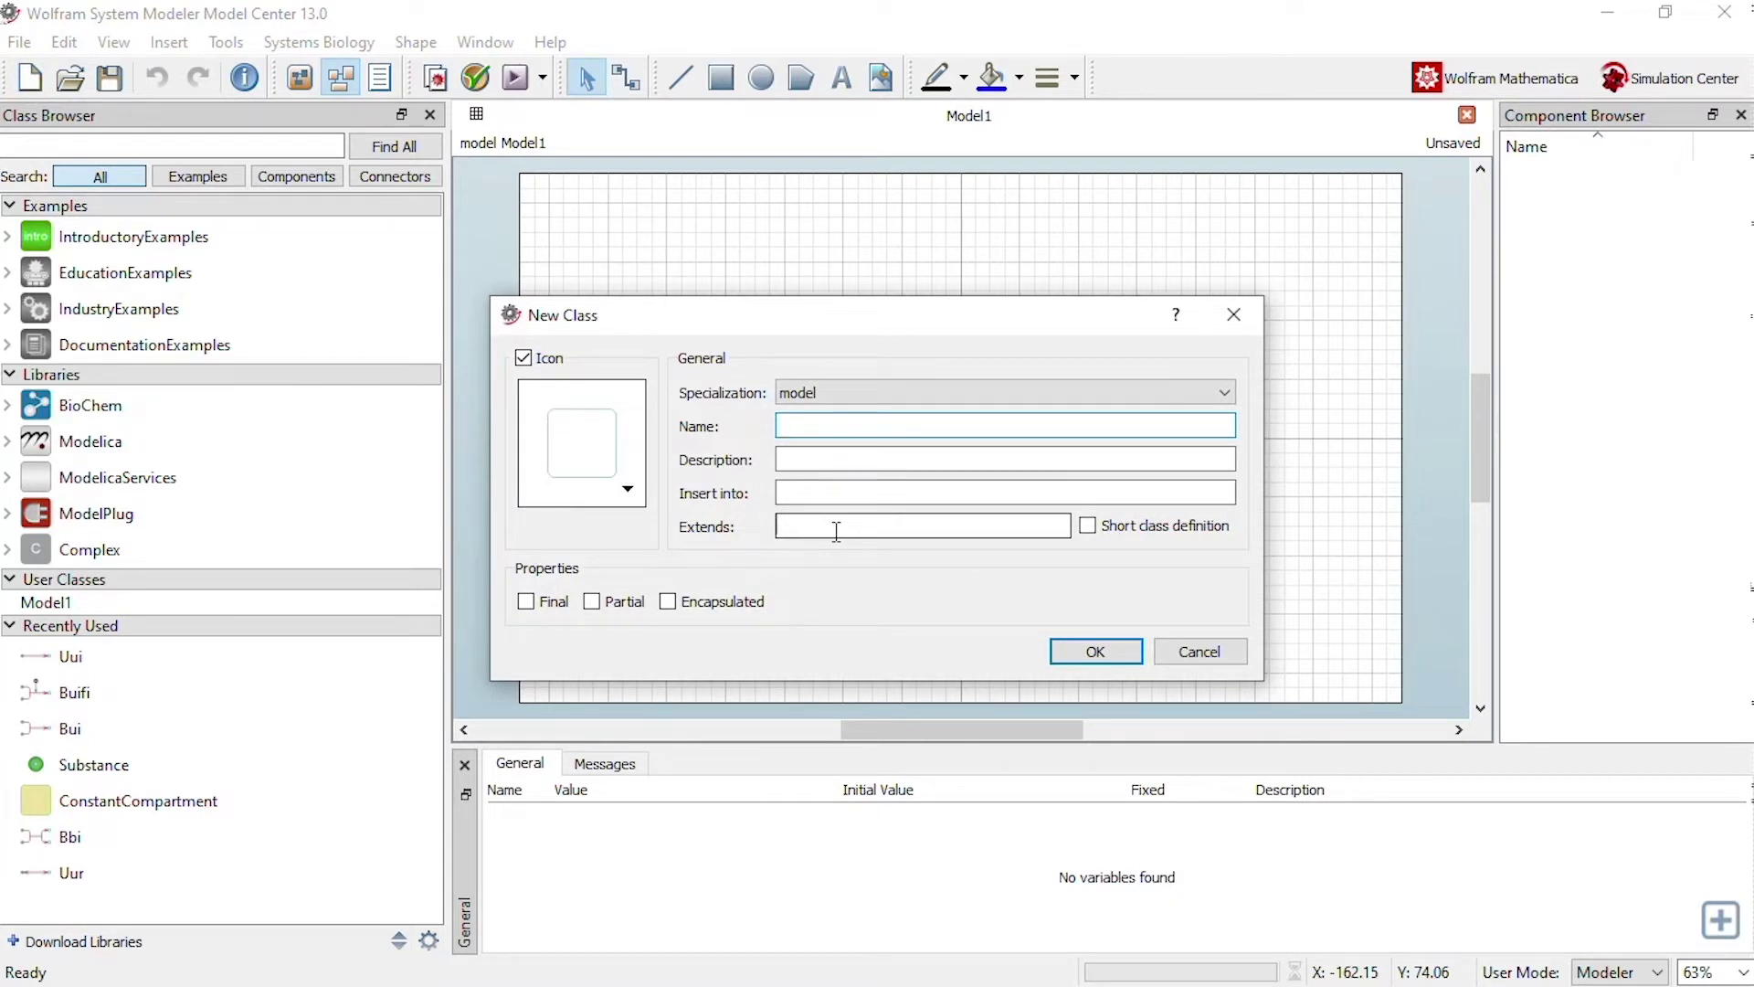
type("m")
key("BackSpace")
type("myfirstmodel")
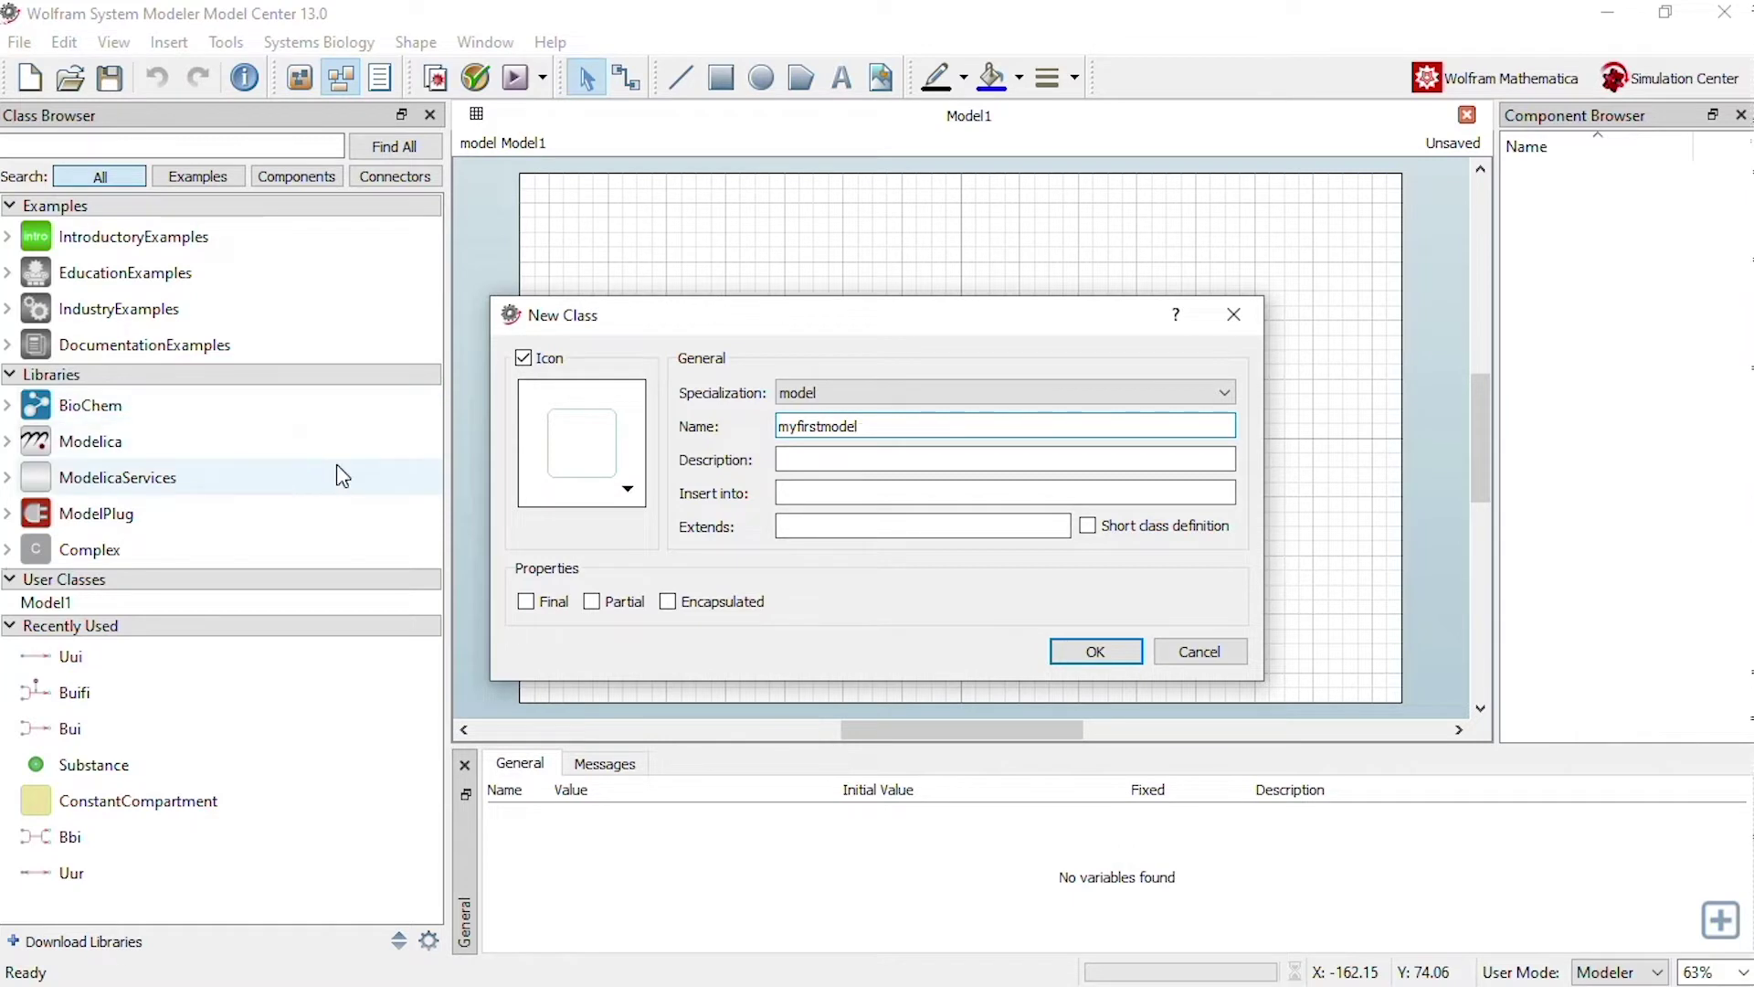
Step: Make the new class extend BioChem.Compartments.ConstantCompartment and create it
left_click(9, 413)
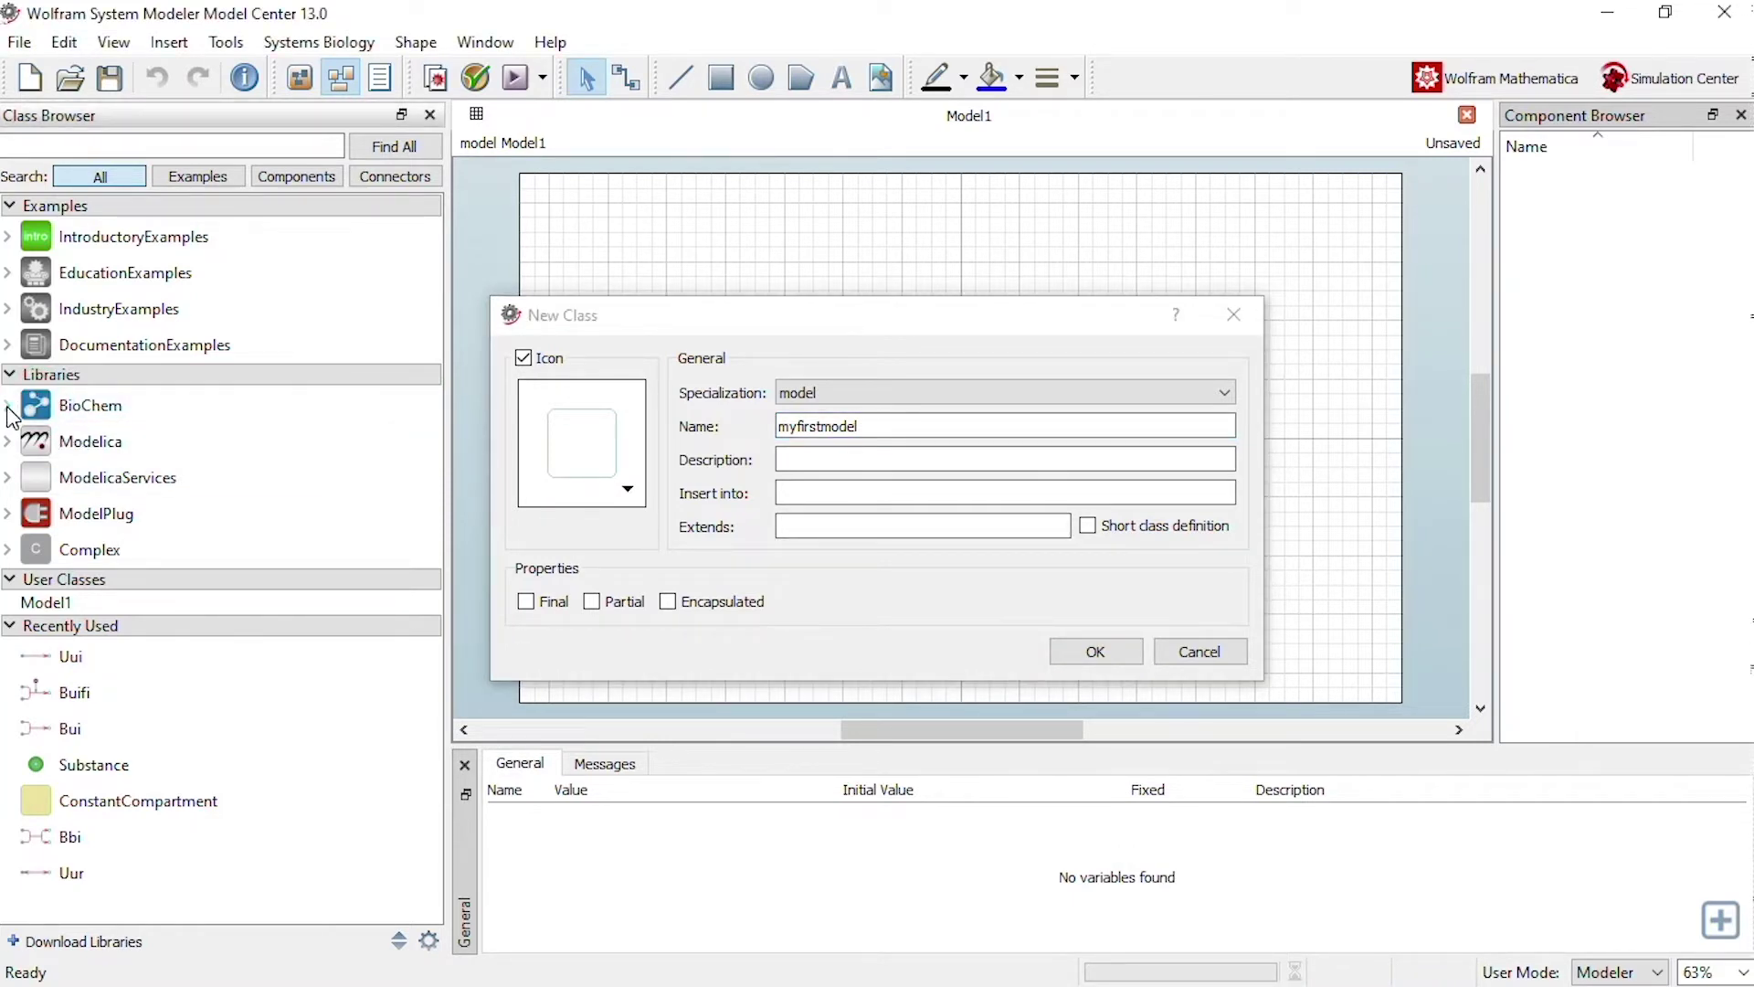
left_click(9, 407)
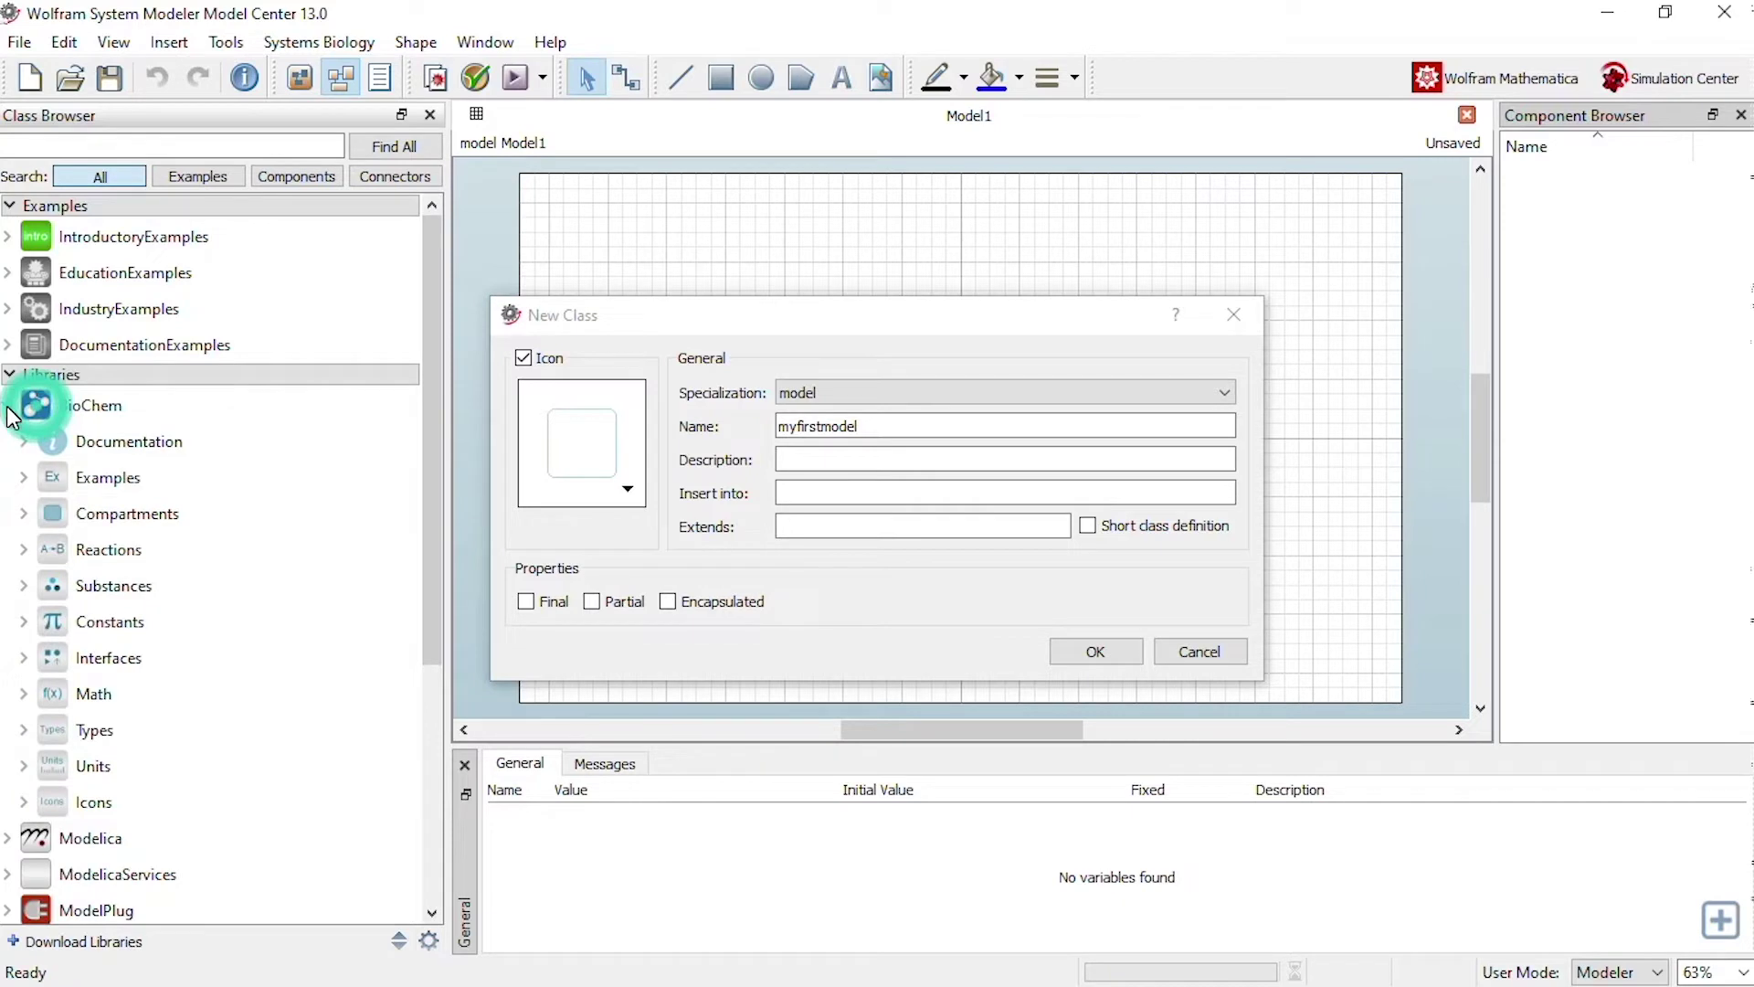
left_click(25, 515)
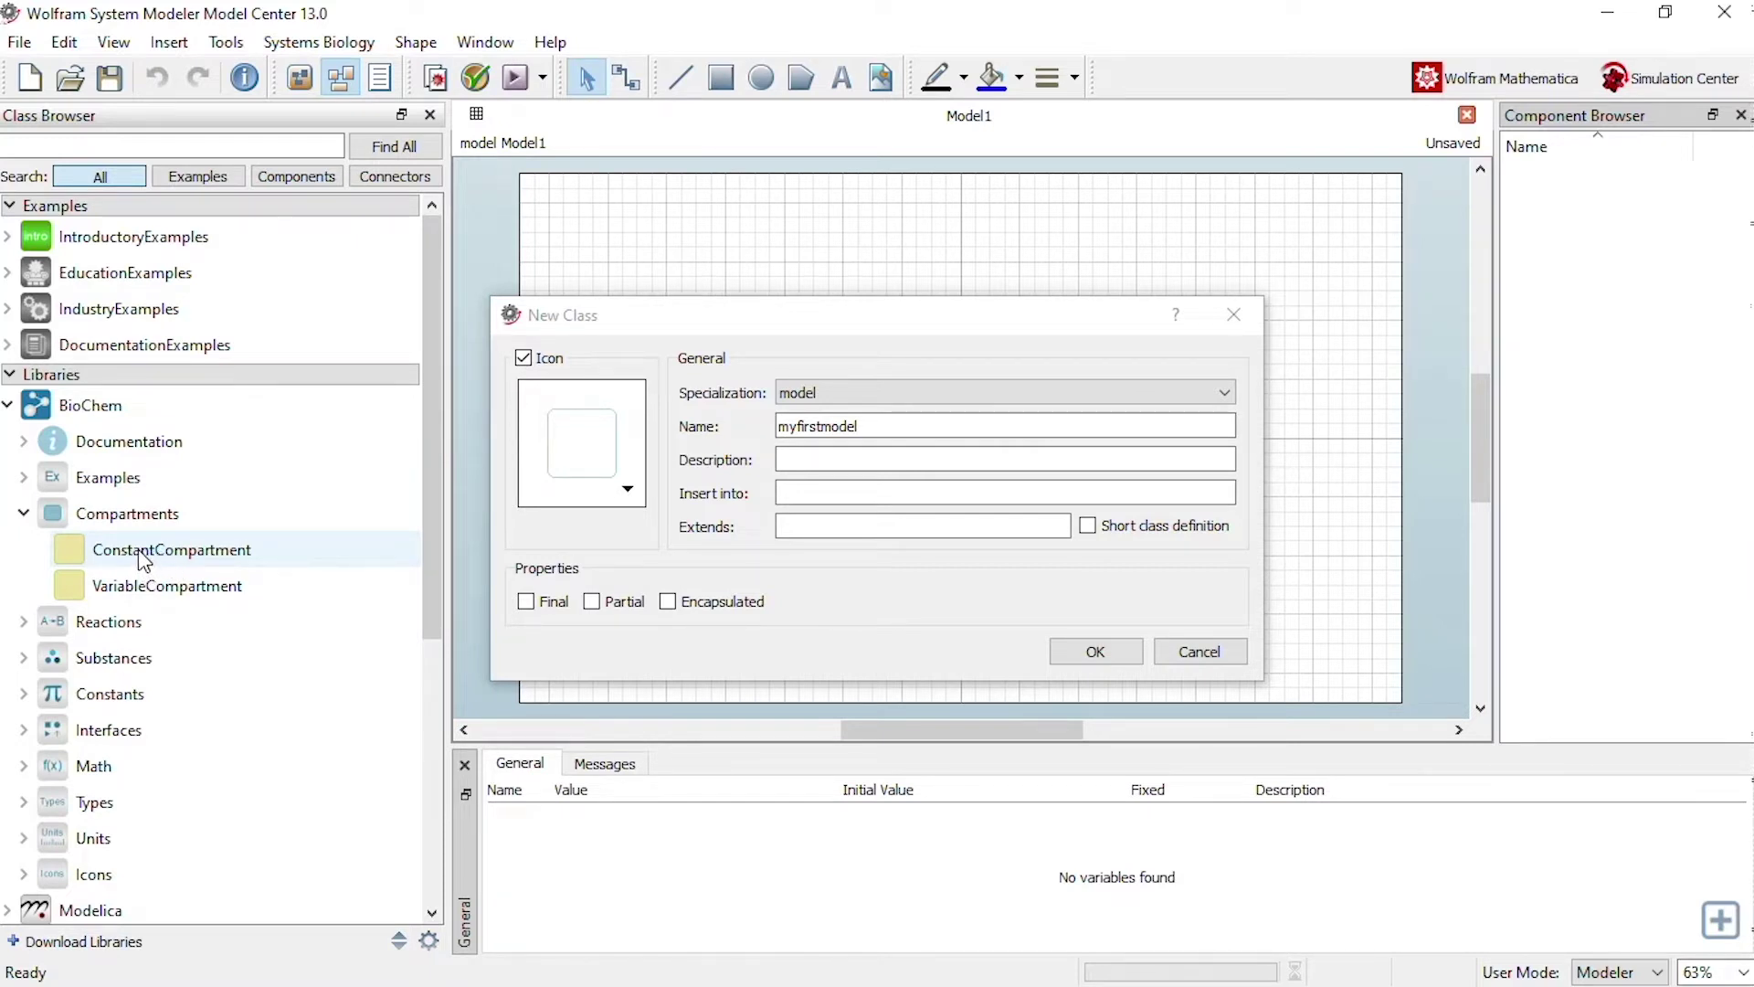
left_click_drag(143, 560, 817, 528)
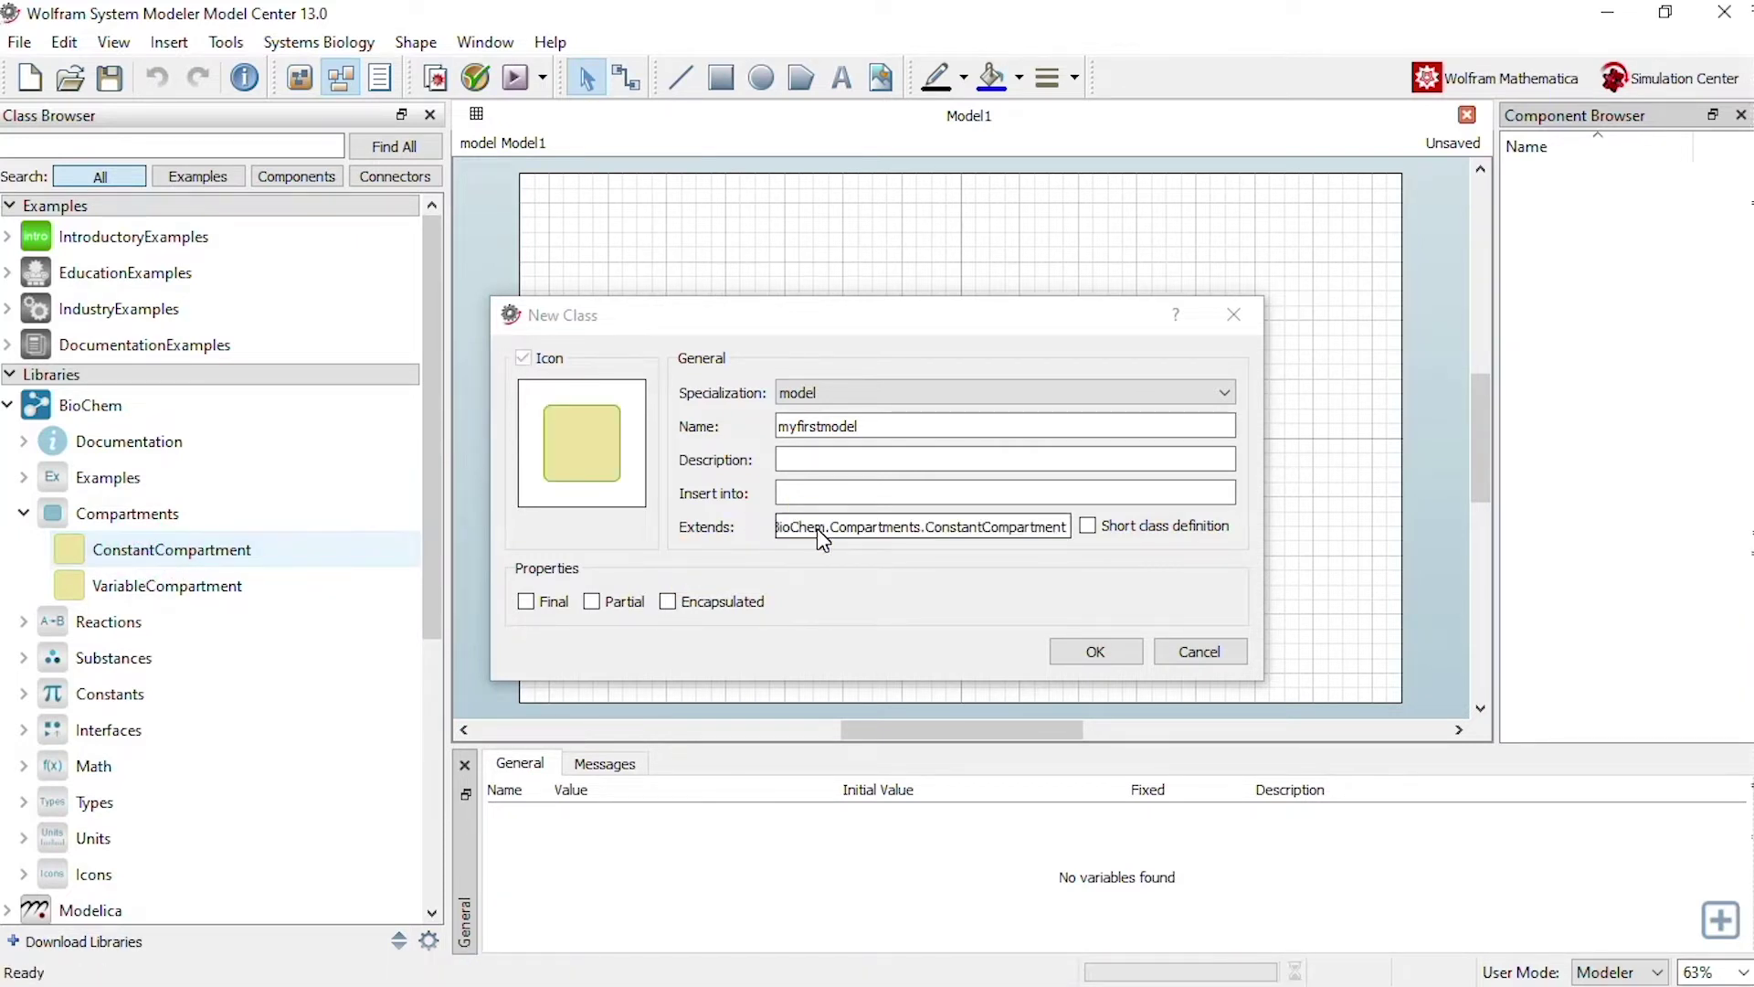
left_click(1082, 651)
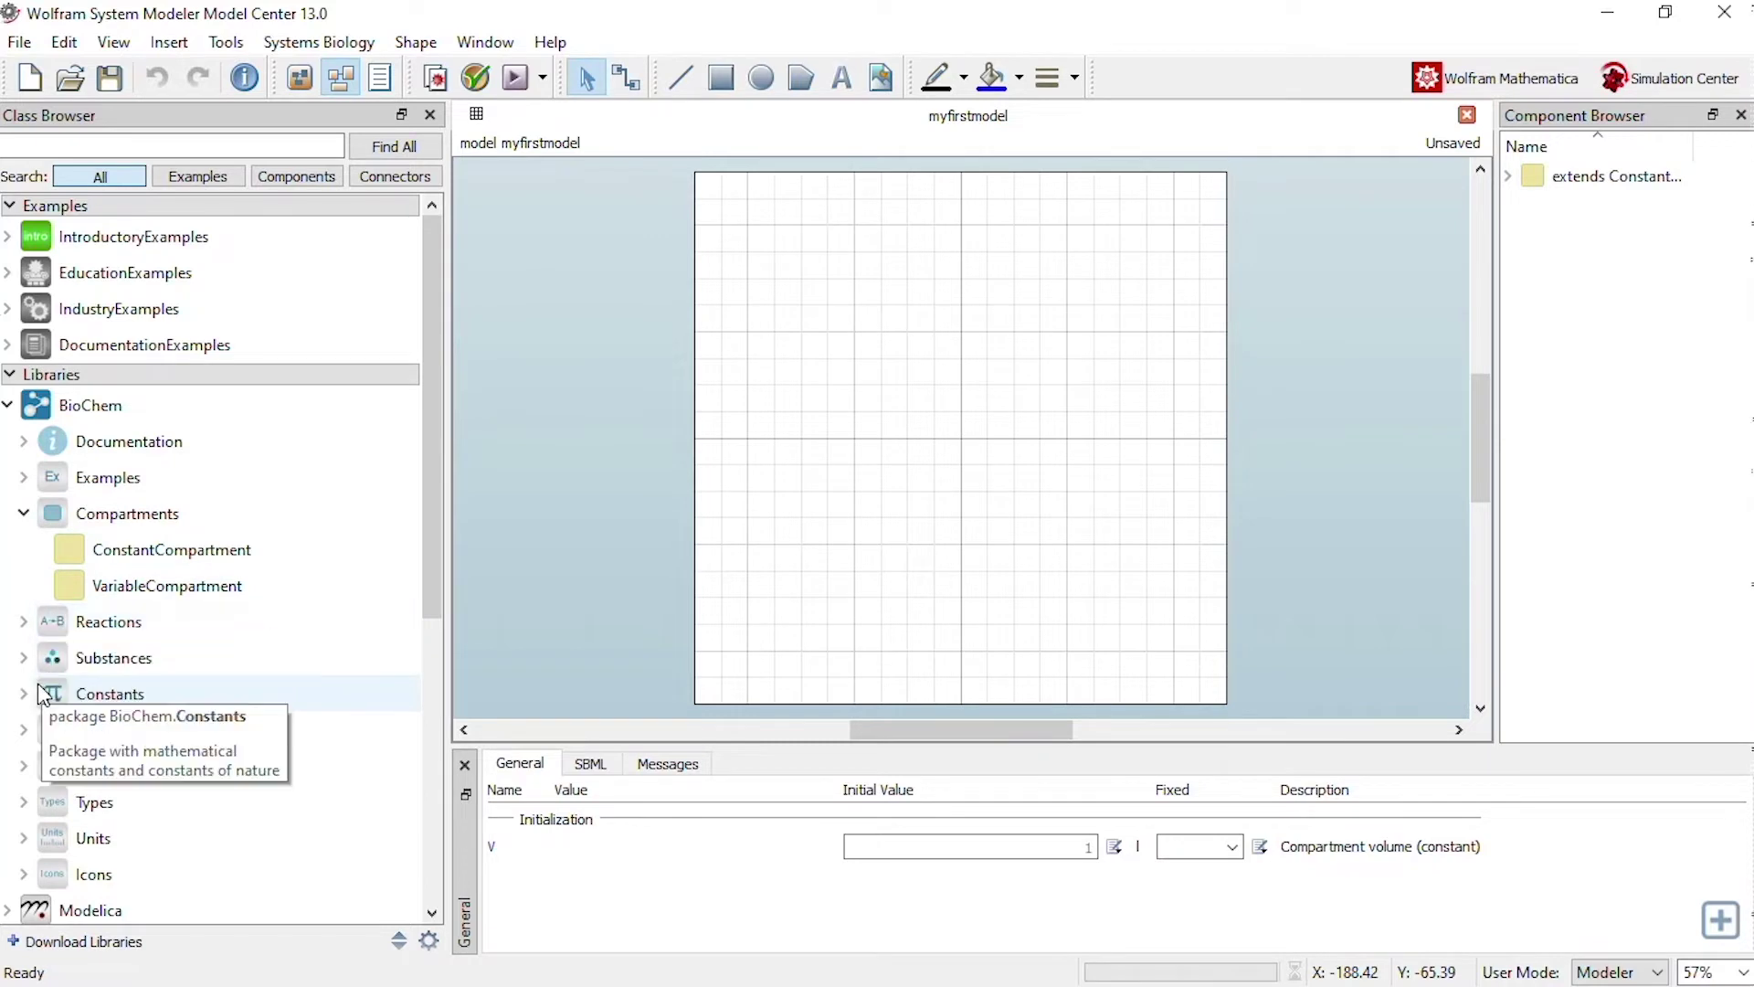
Step: Place a BioChem Substance component in the left half of the diagram, on the horizontal centre line
left_click(23, 659)
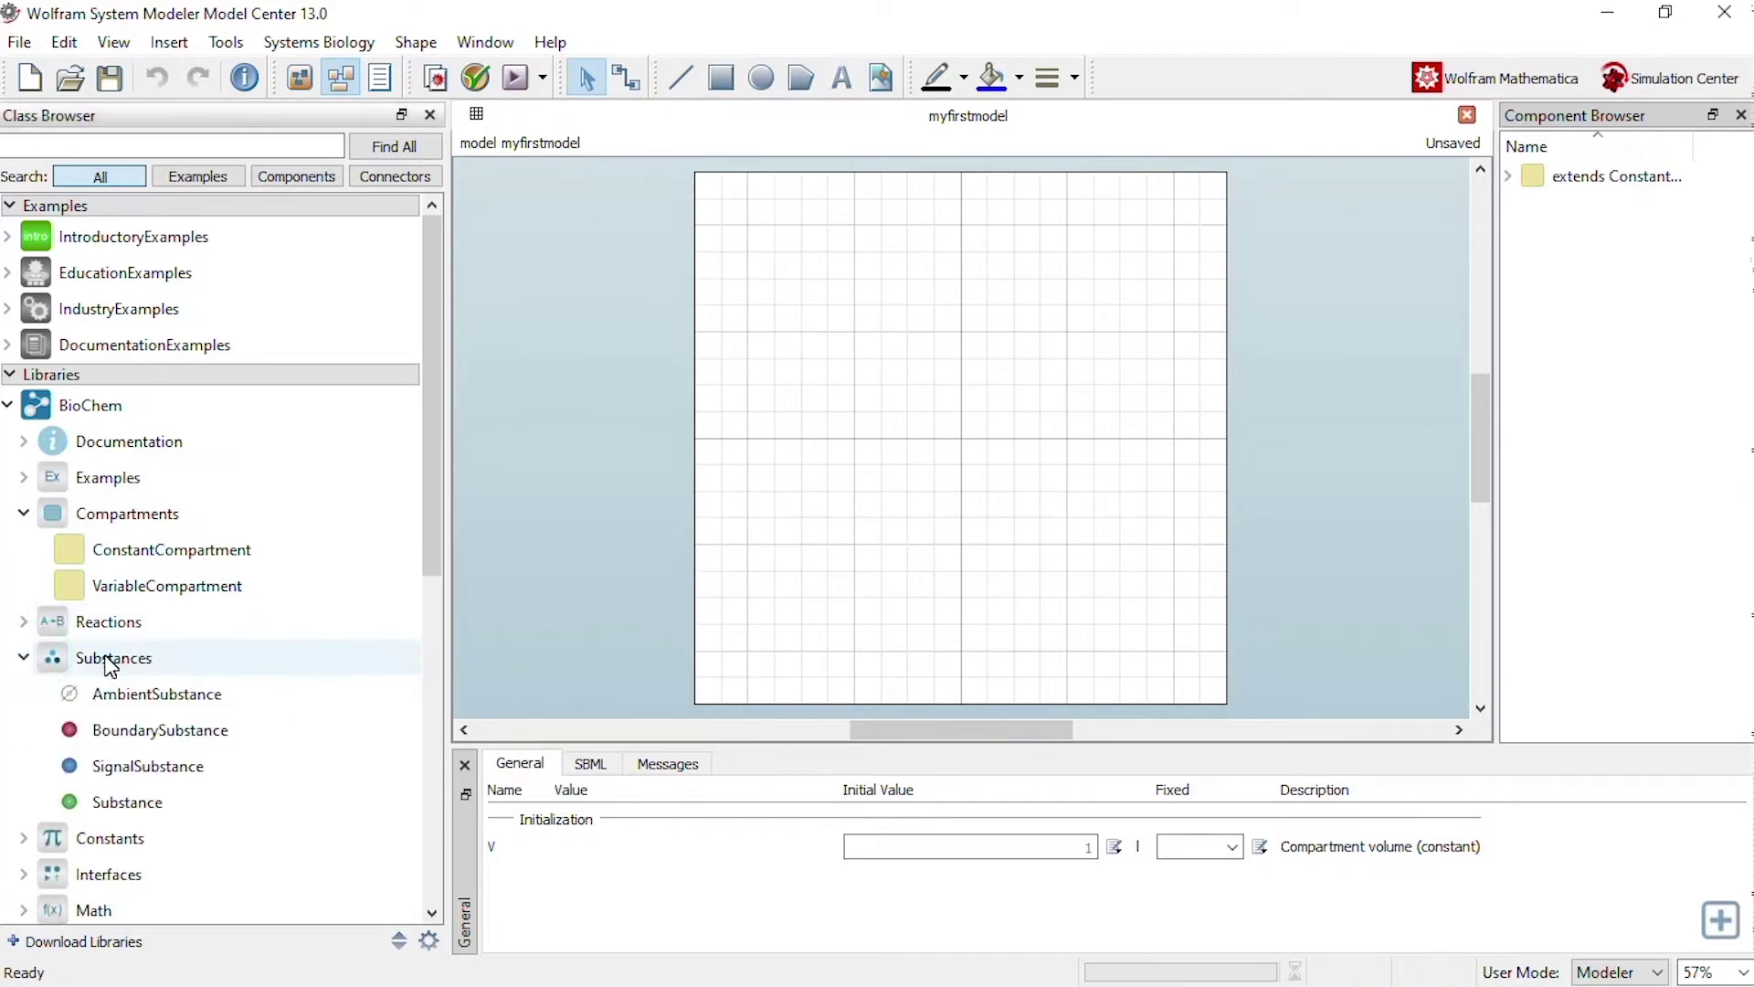
scroll(110, 667, "down", 2)
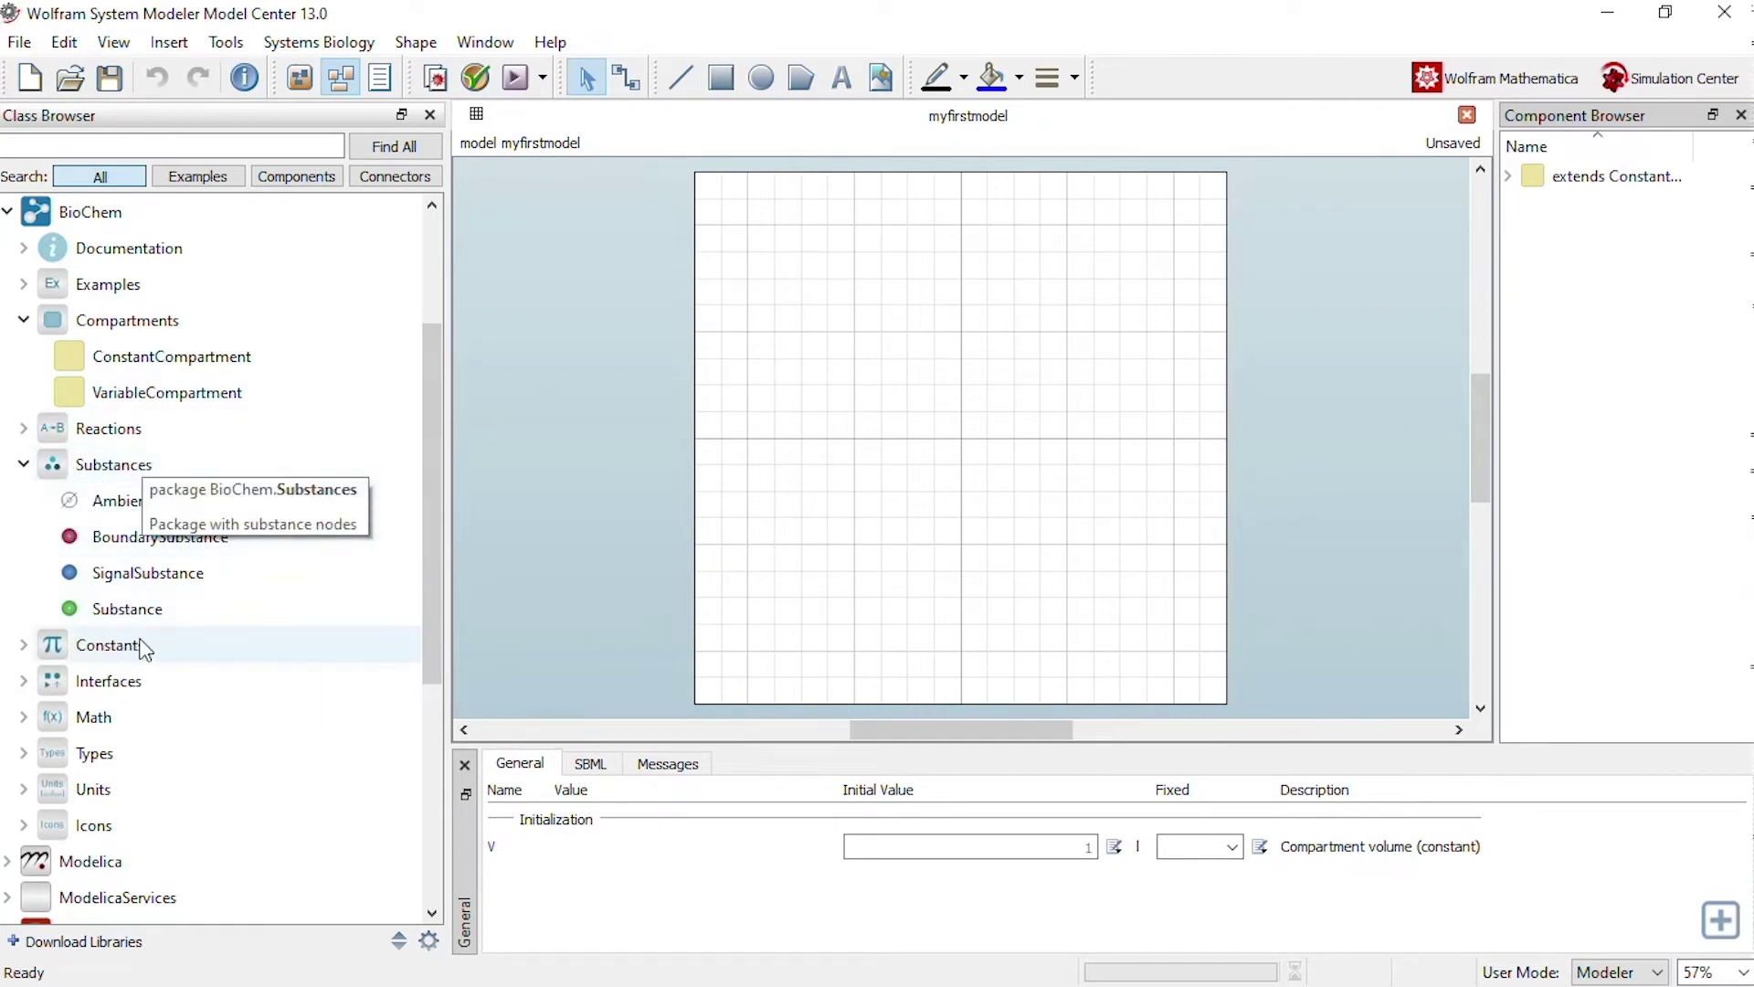
left_click_drag(220, 610, 799, 438)
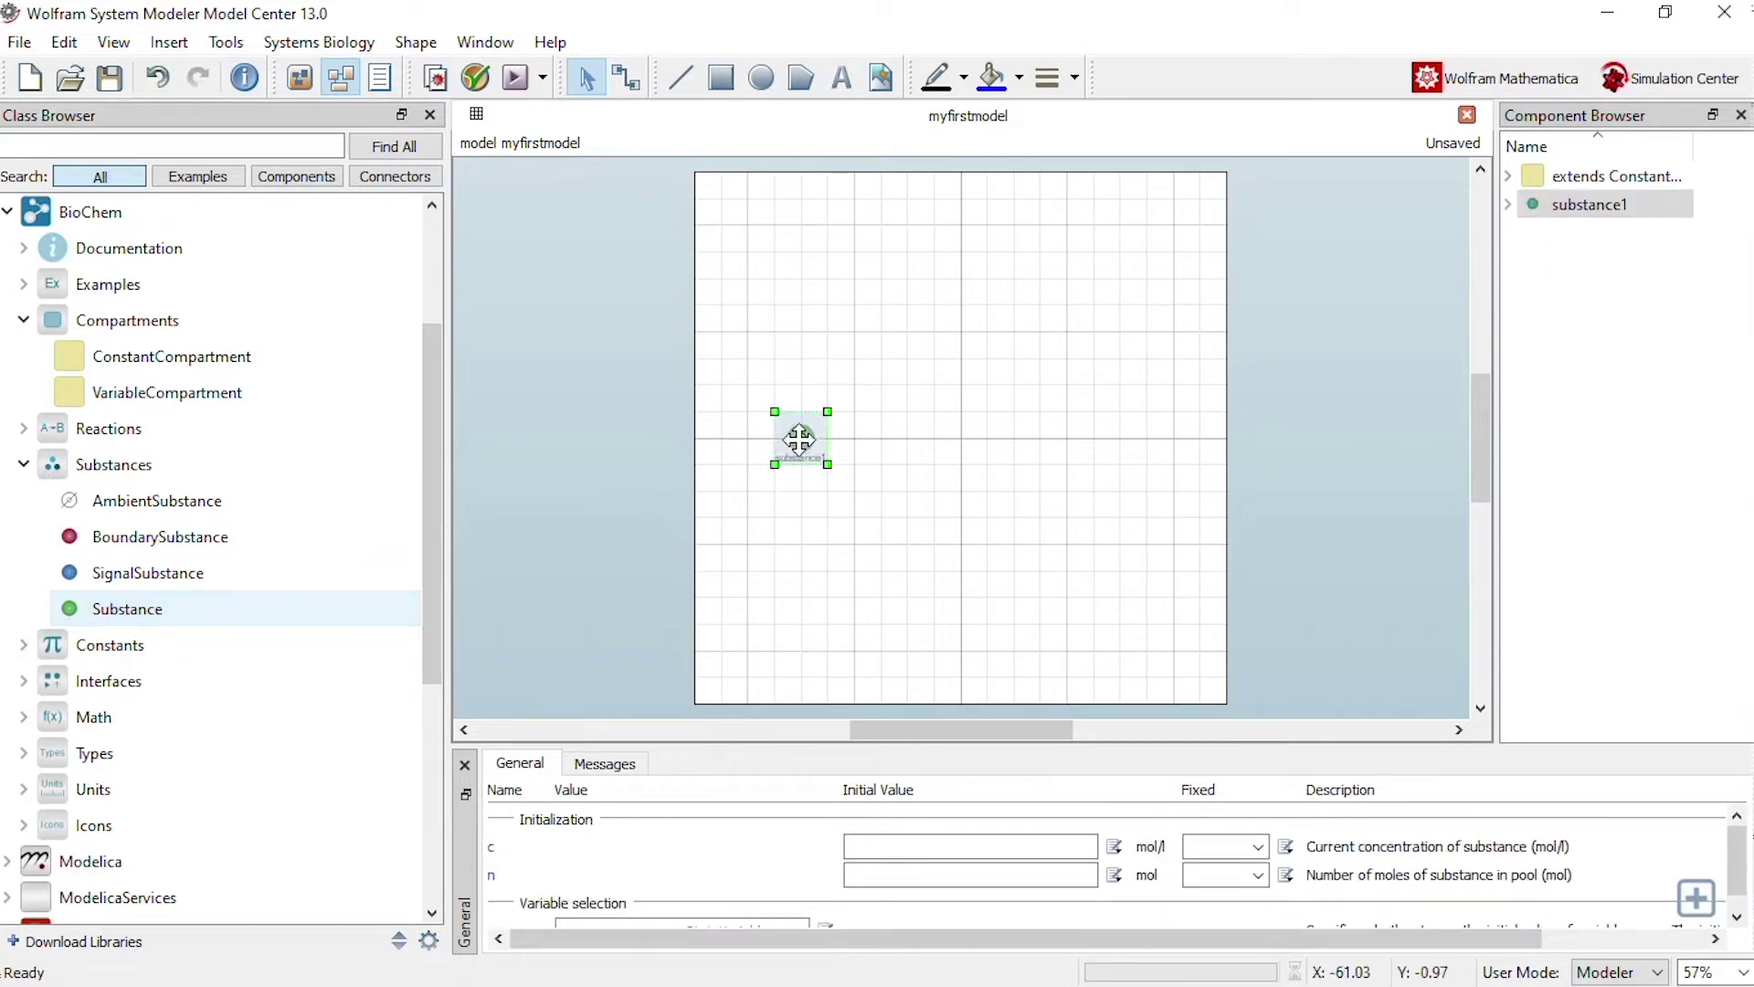
Step: Rename the placed substance component as reactivo in its properties
left_click(1741, 974)
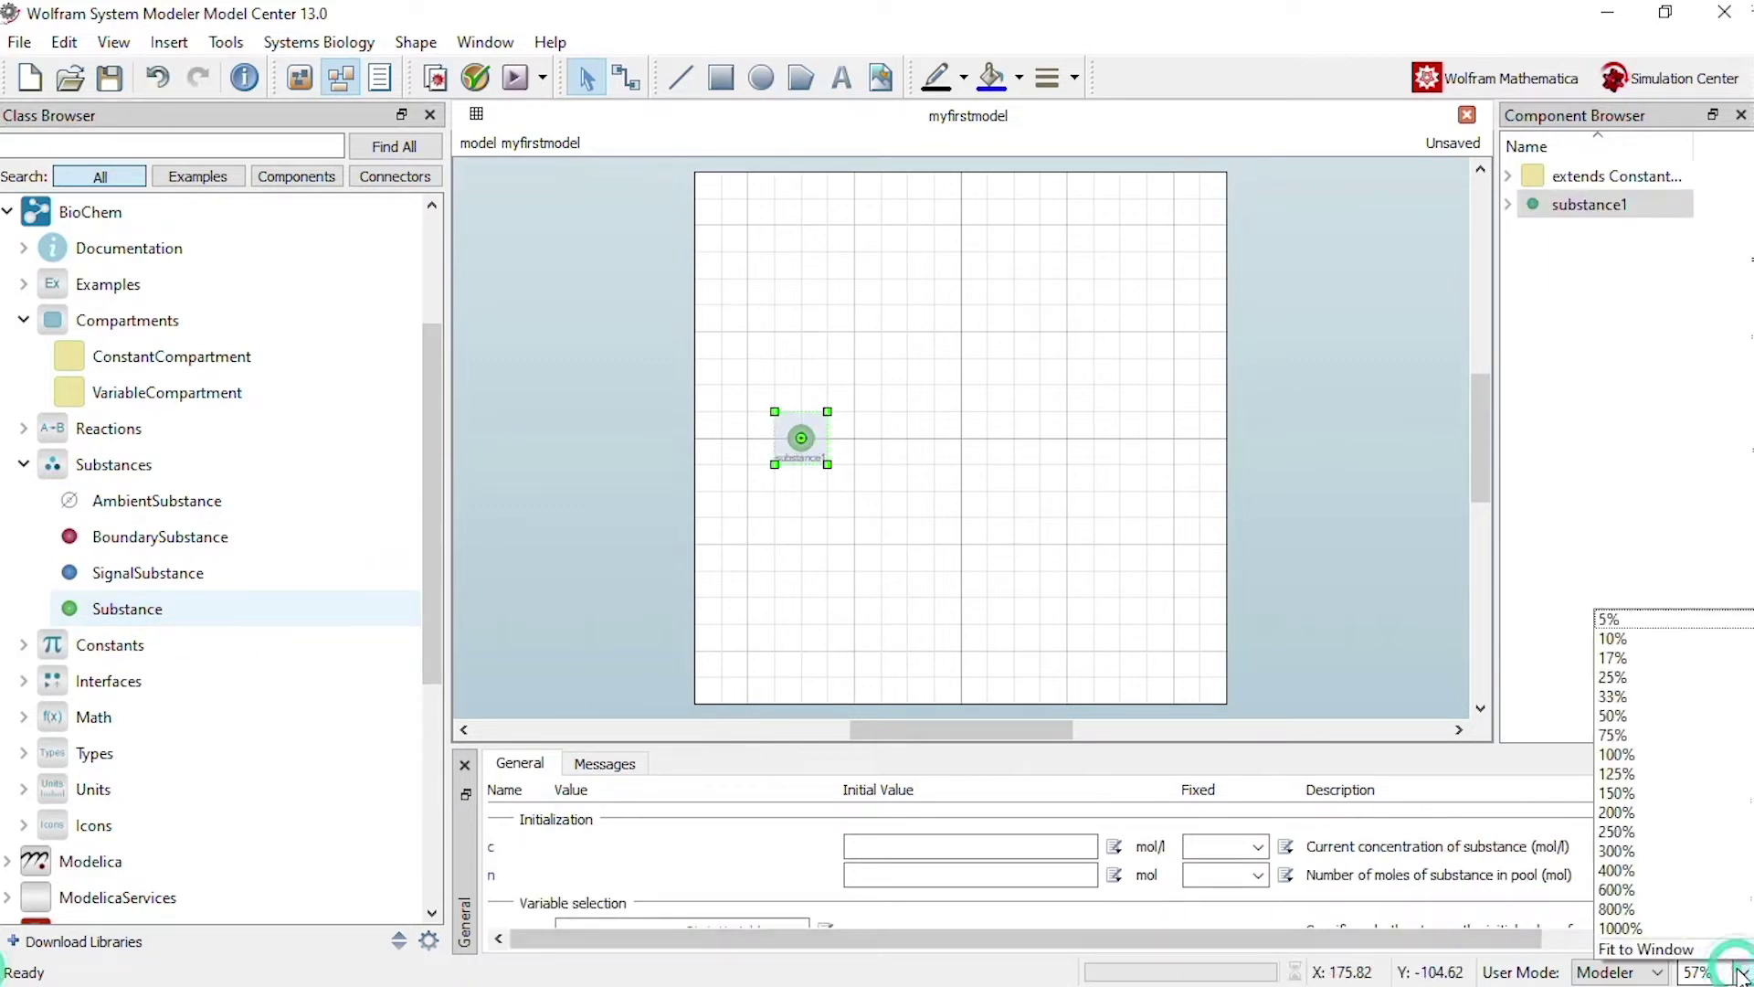
left_click(1686, 736)
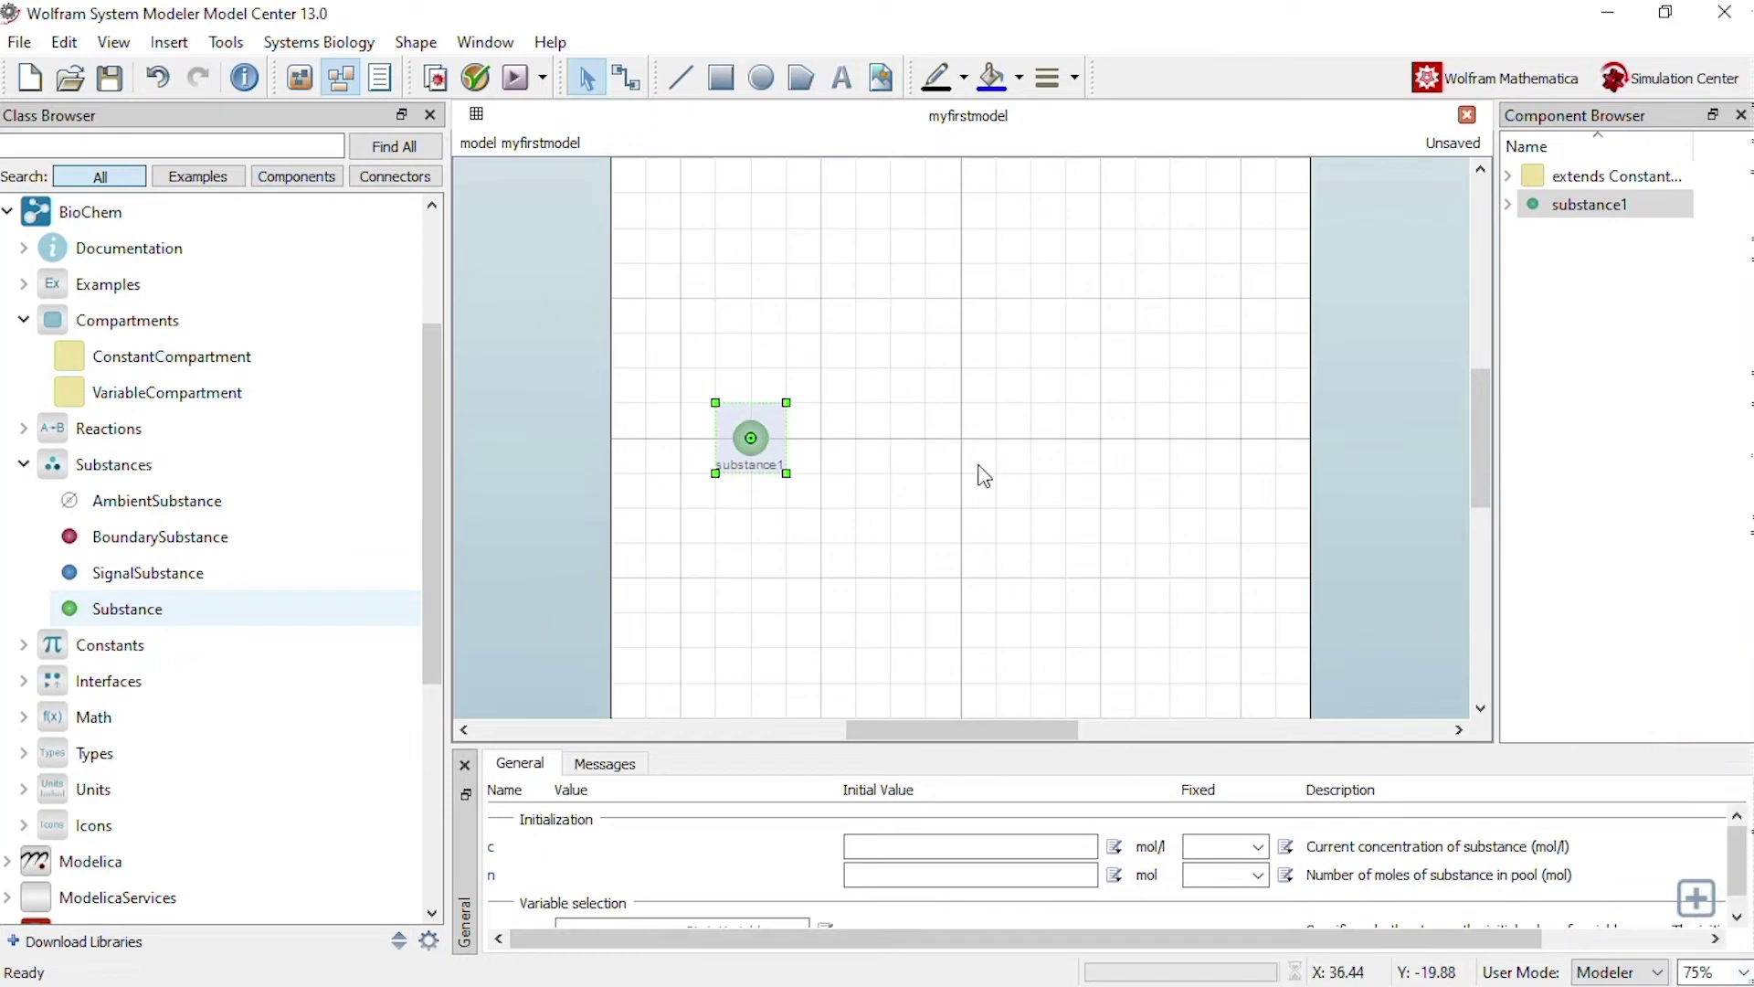
left_click(901, 458)
left_click(759, 433)
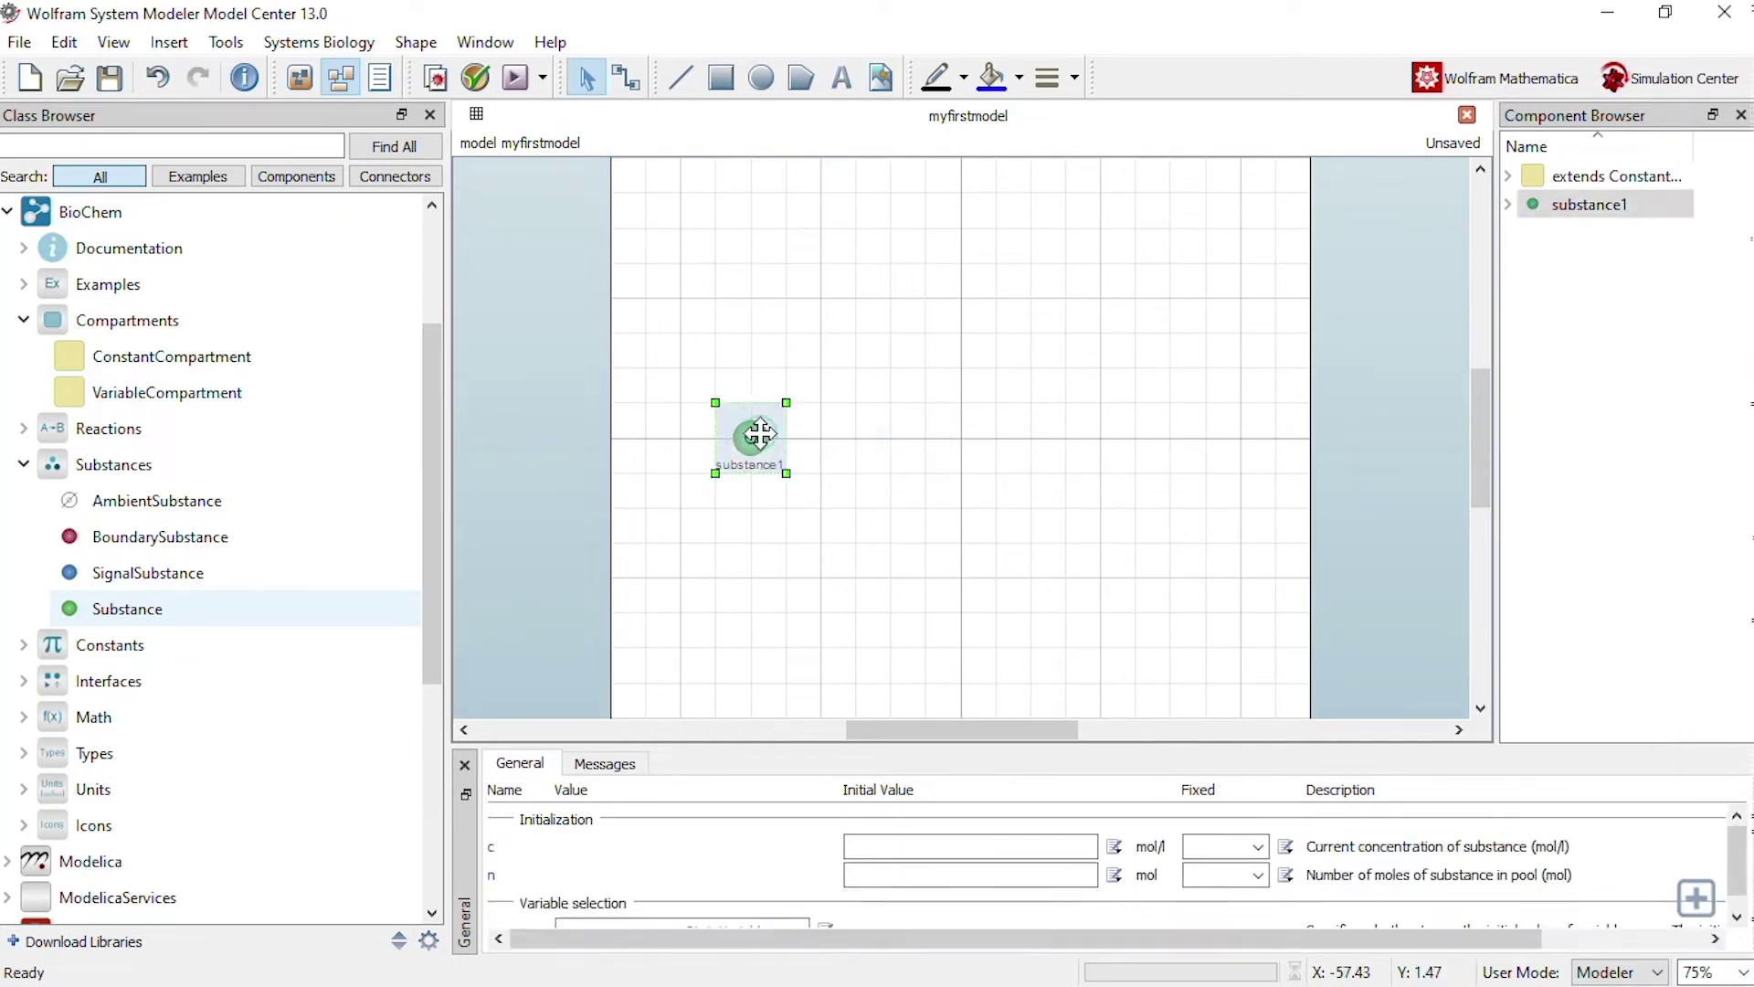
right_click(759, 433)
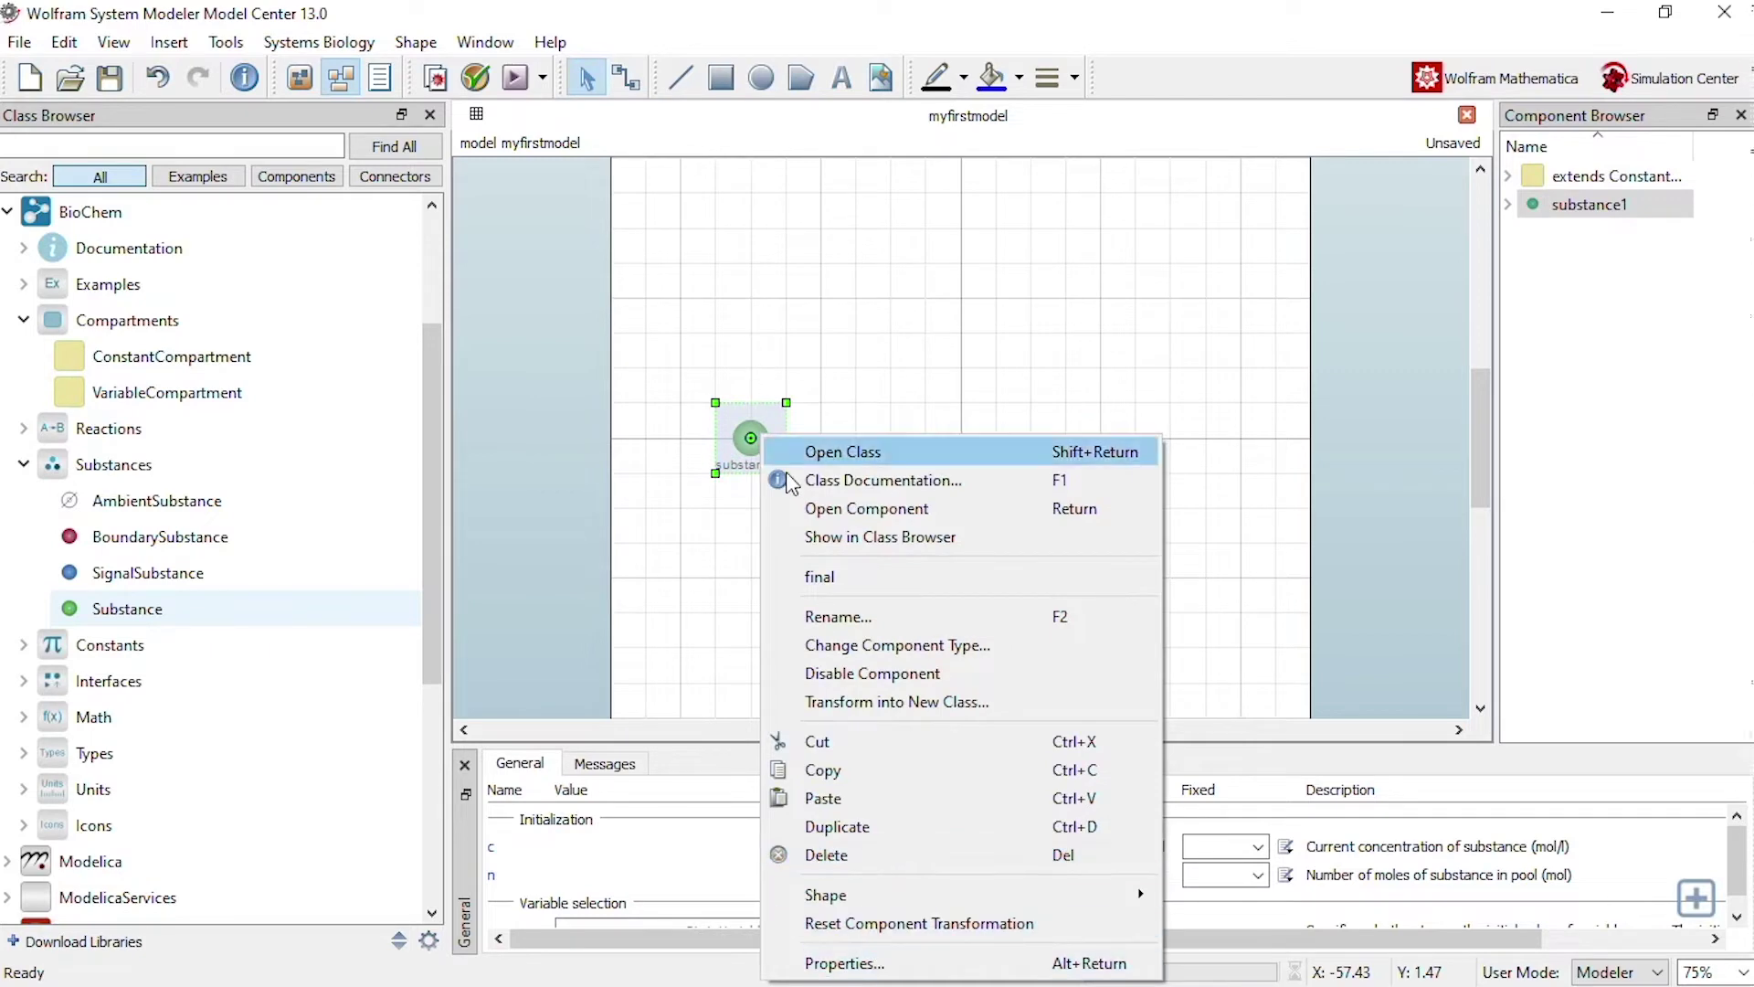
left_click(859, 965)
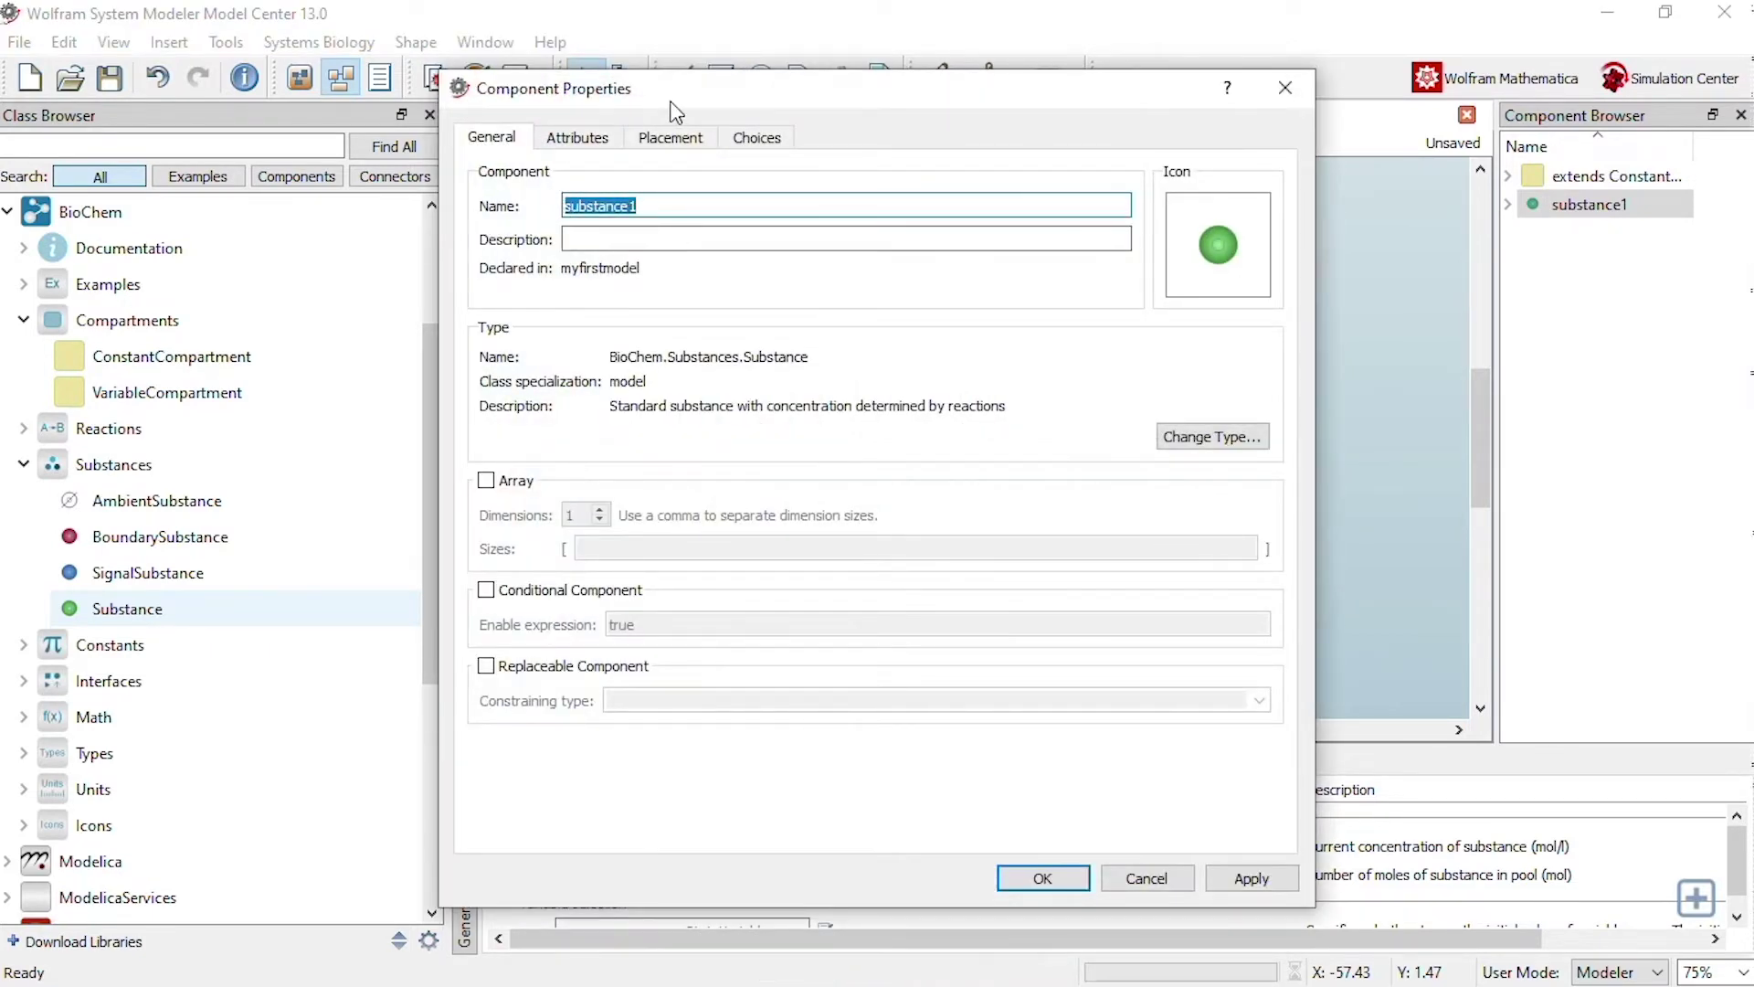
type("reactivo")
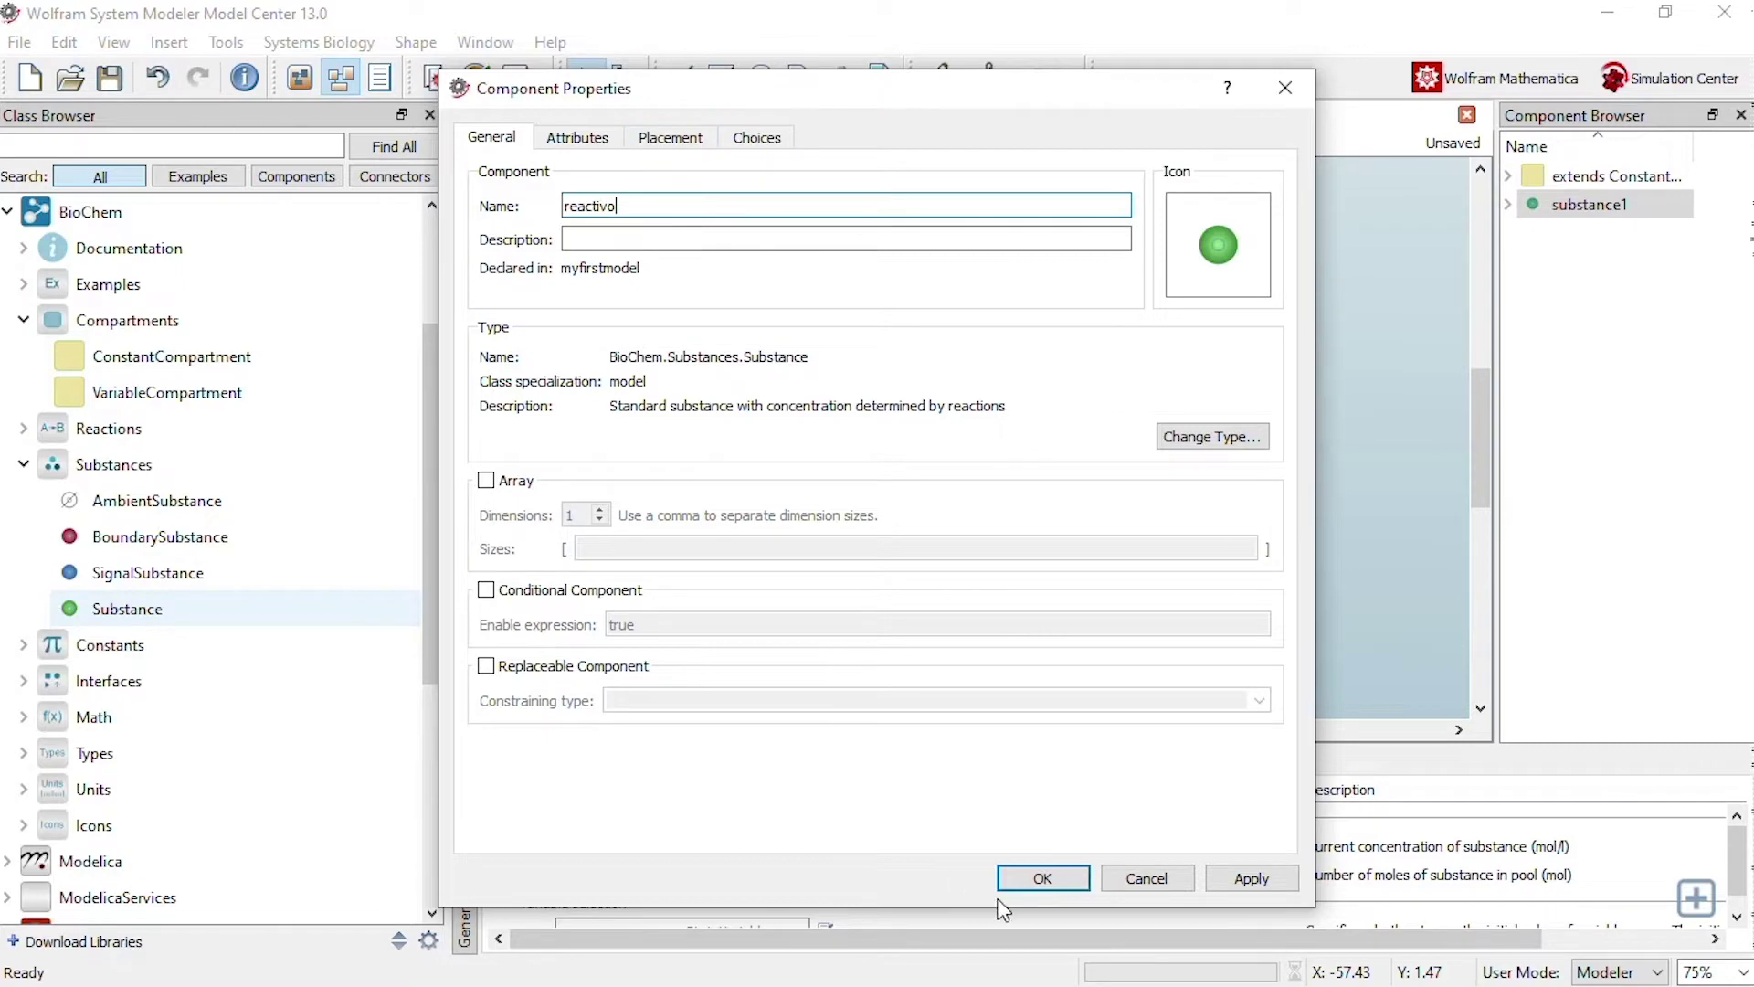
left_click(1040, 882)
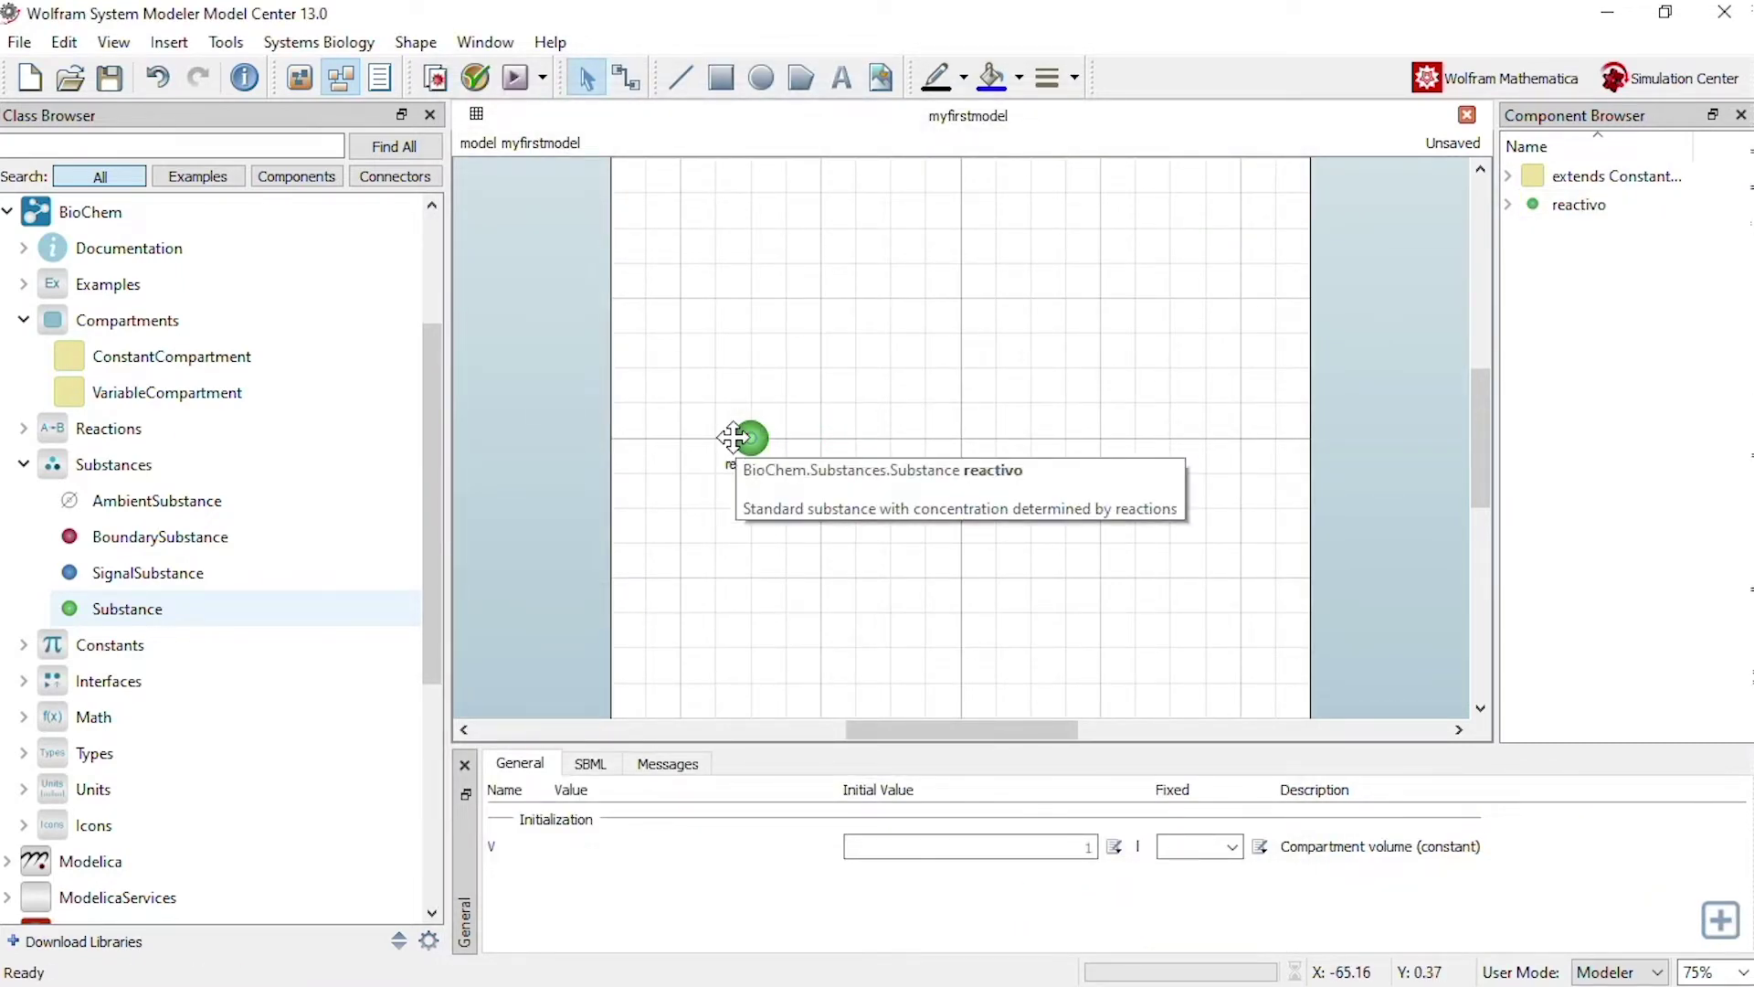
Step: Duplicate the reactivo substance and place the copy on the same horizontal line in the diagram's right half
left_click(749, 460)
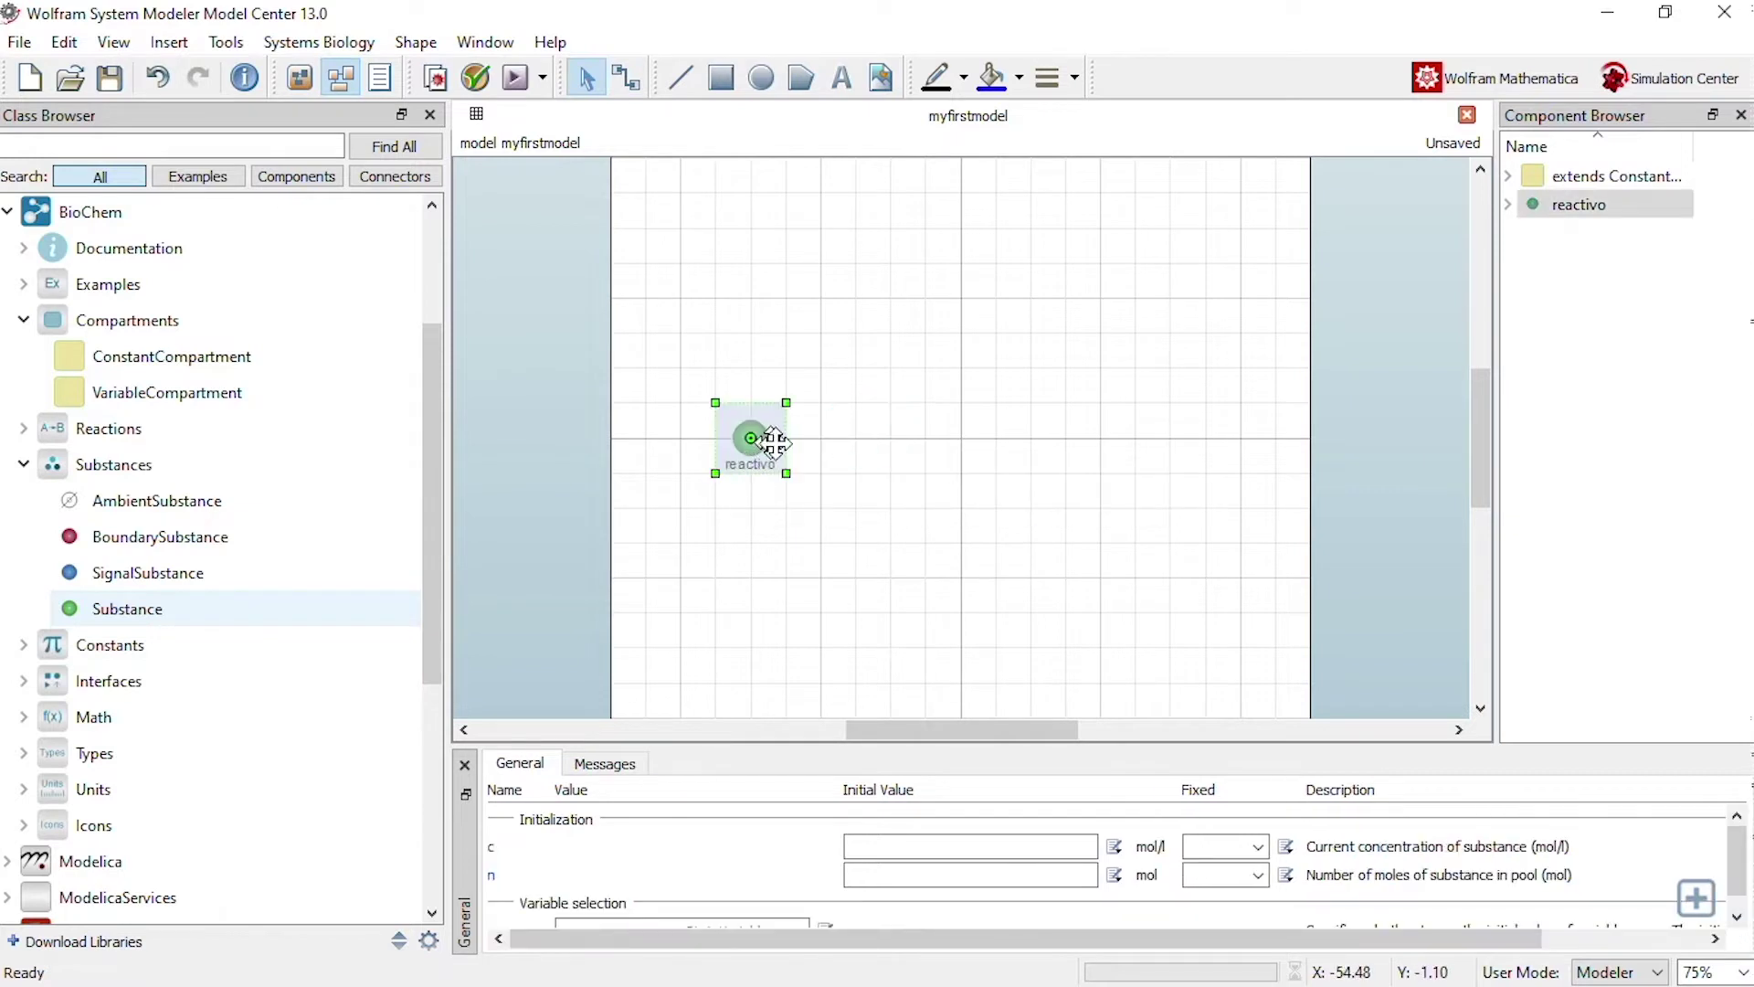
key("ctrl+d")
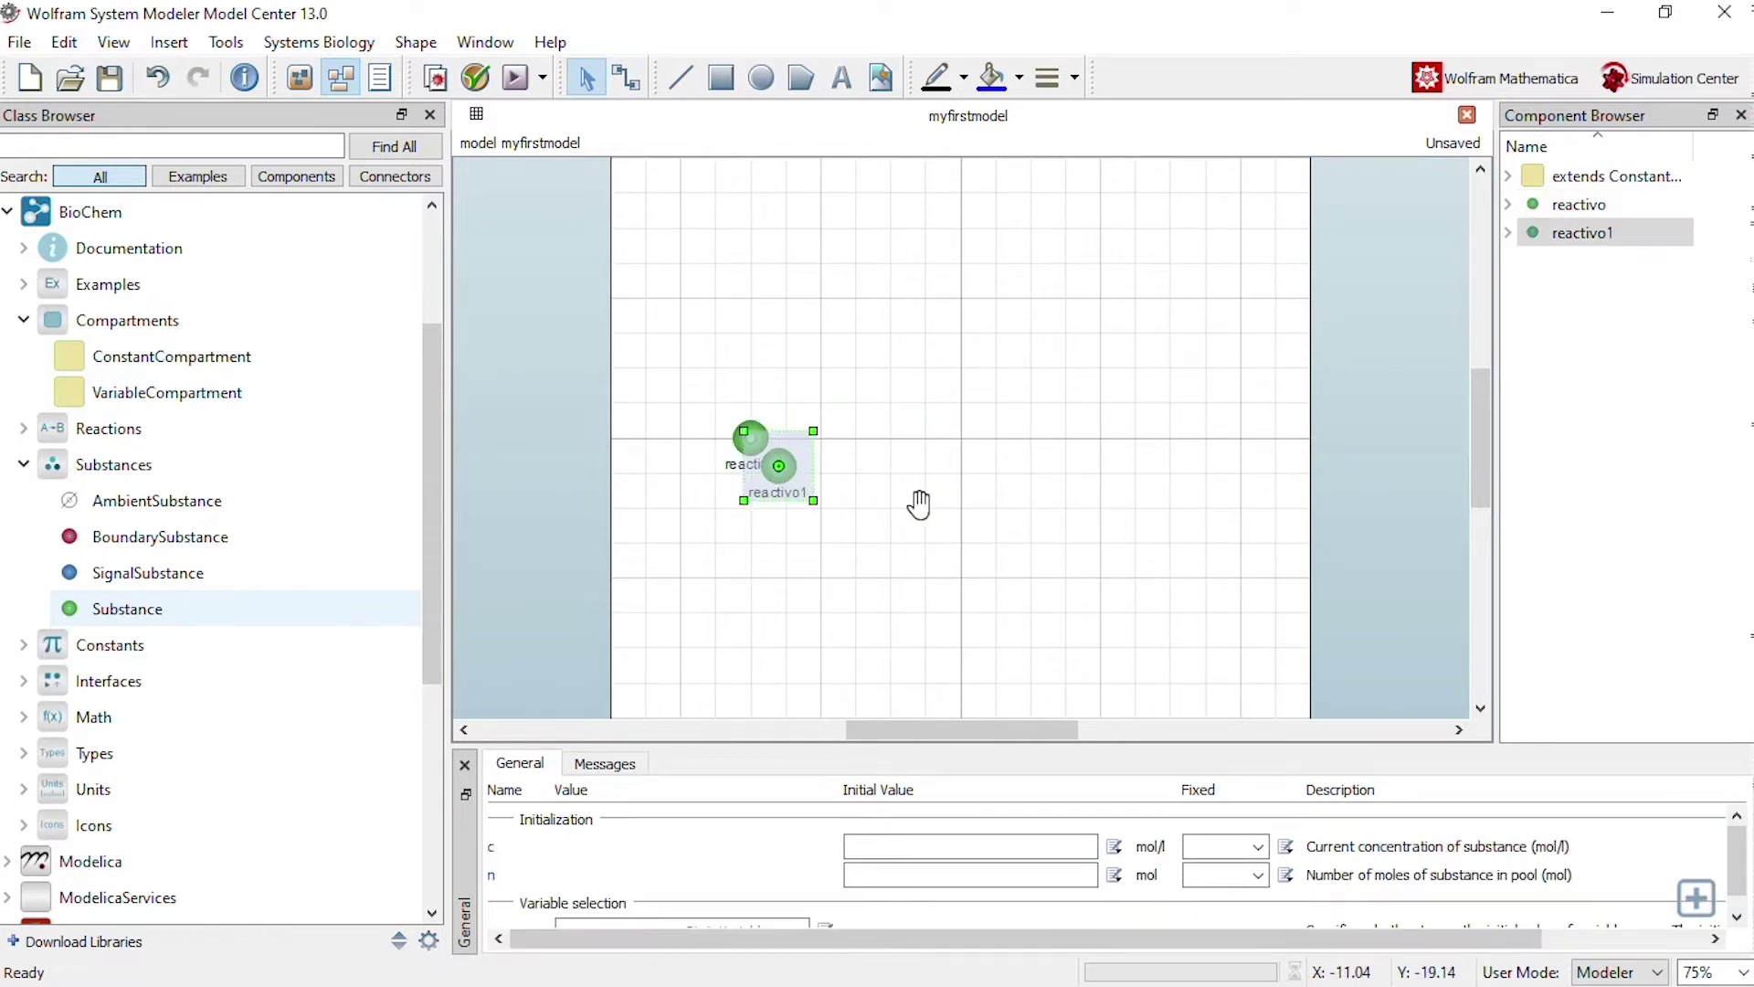
left_click_drag(803, 493, 1119, 447)
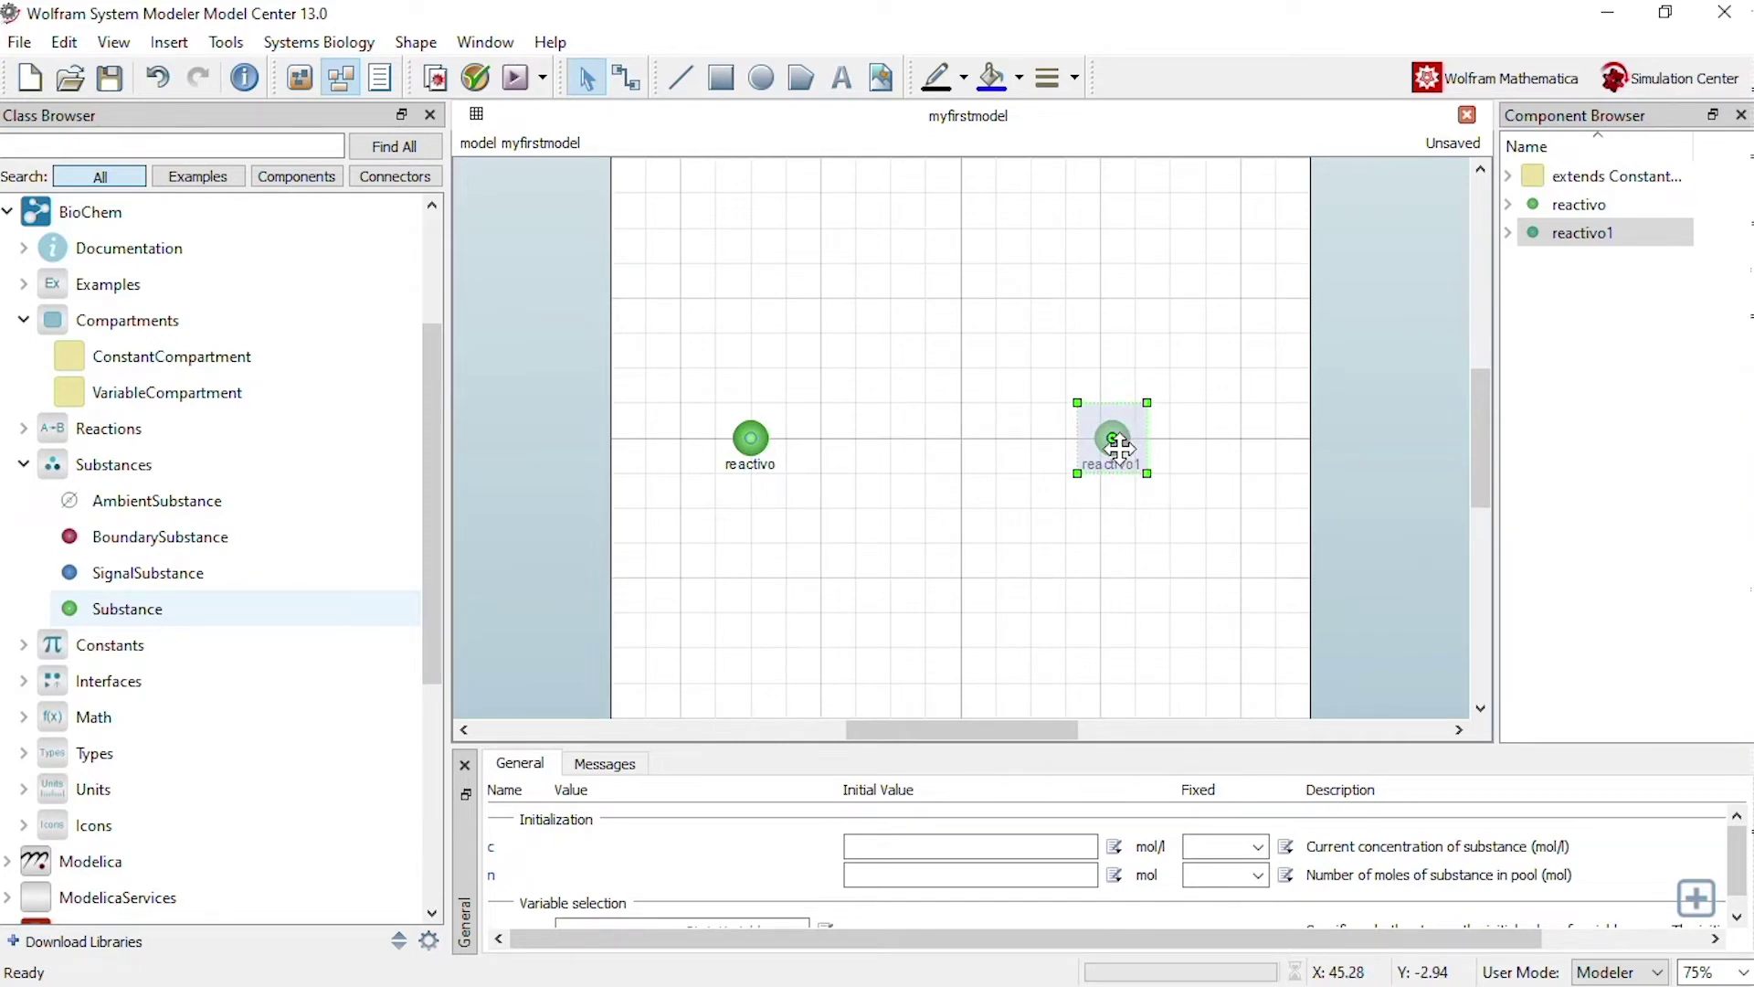
Step: Rename the duplicated substance as producto in its component properties
right_click(1119, 448)
left_click(1166, 534)
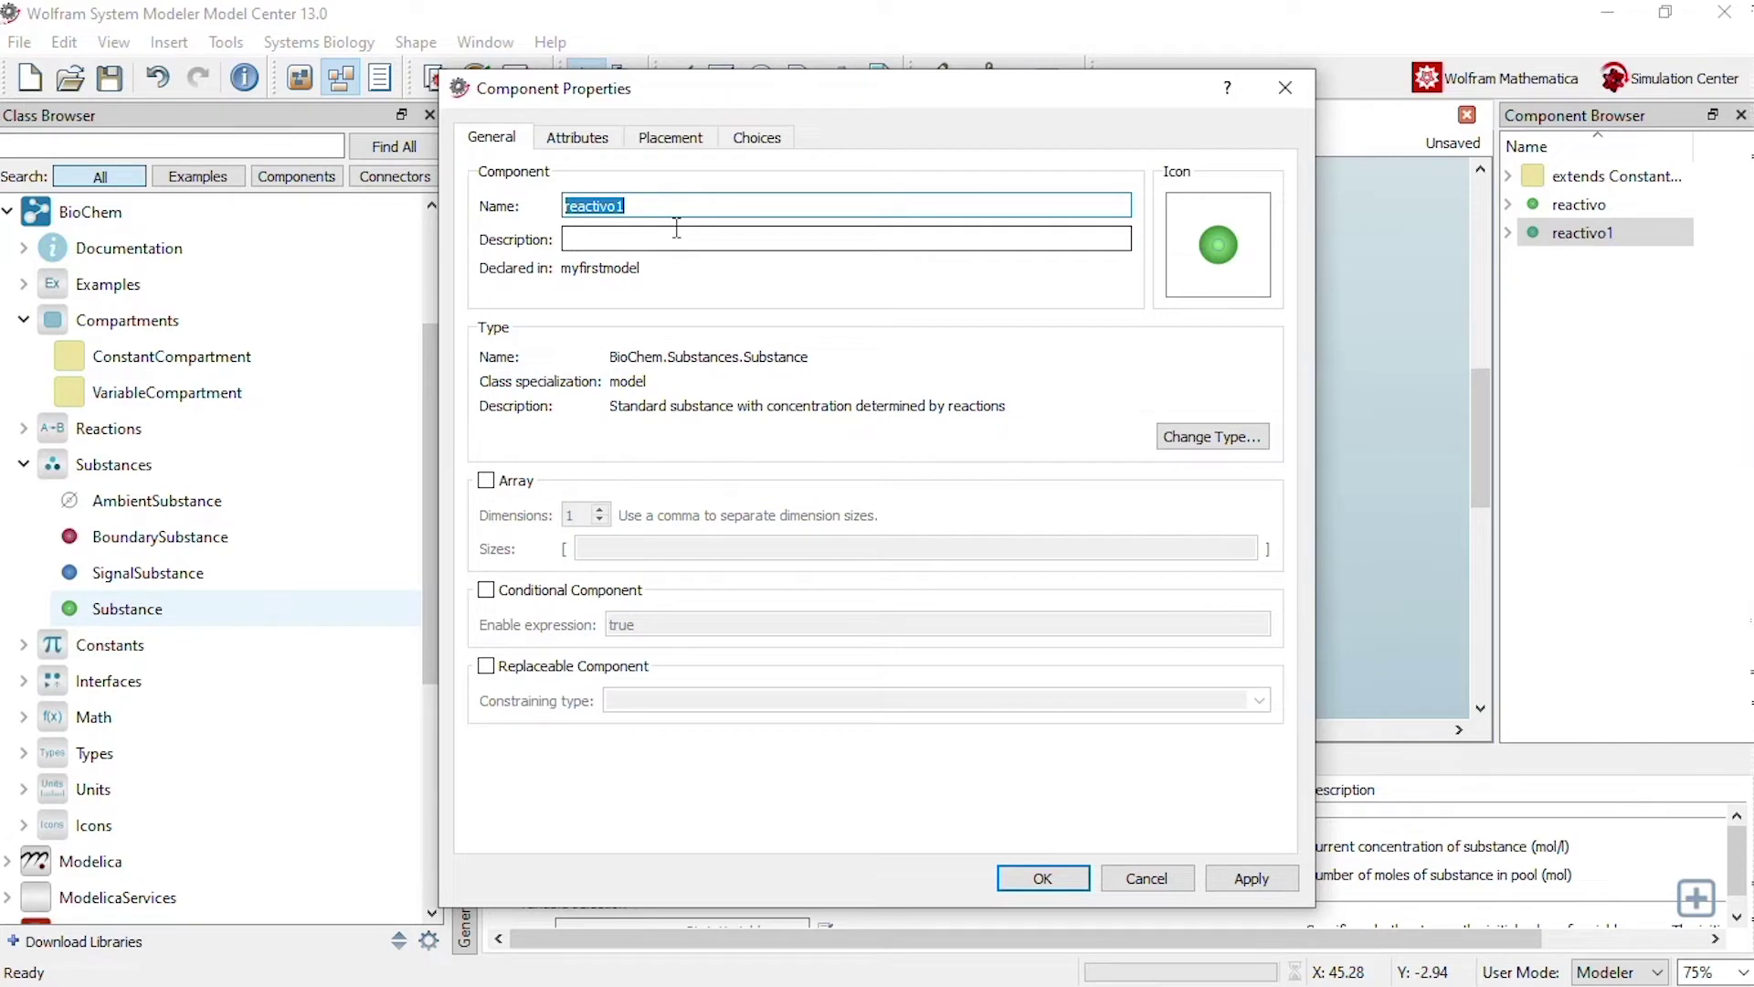
type("producto")
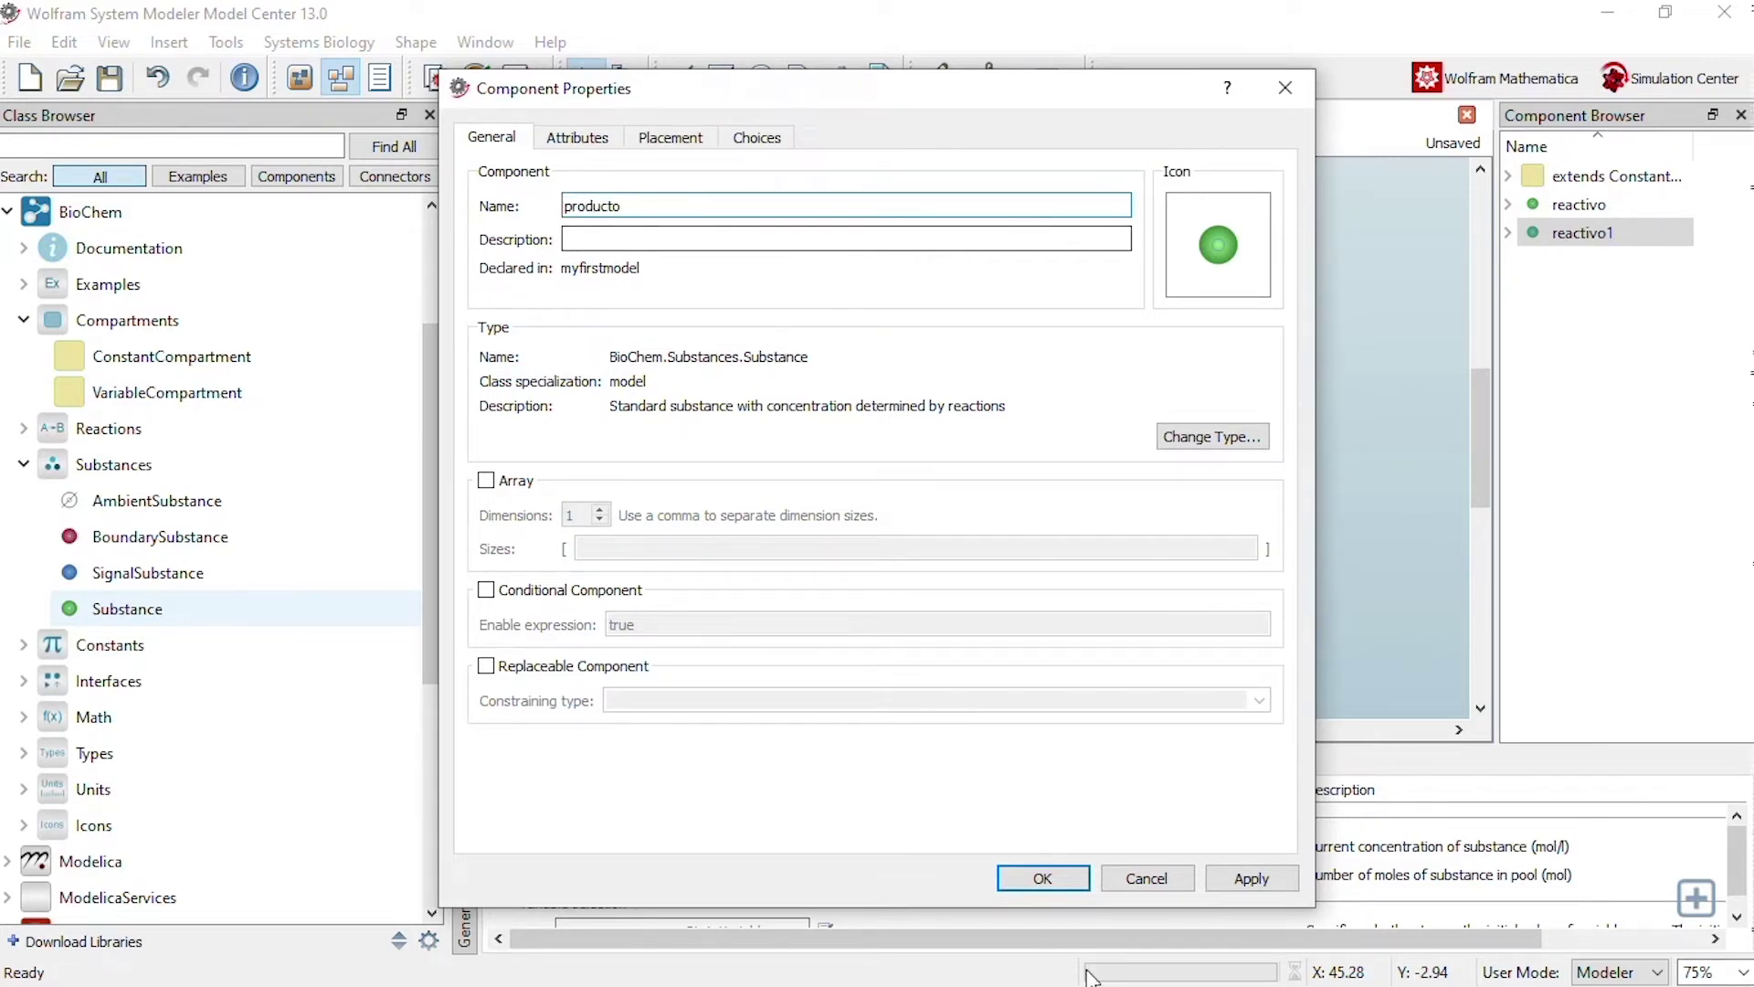
left_click(1034, 882)
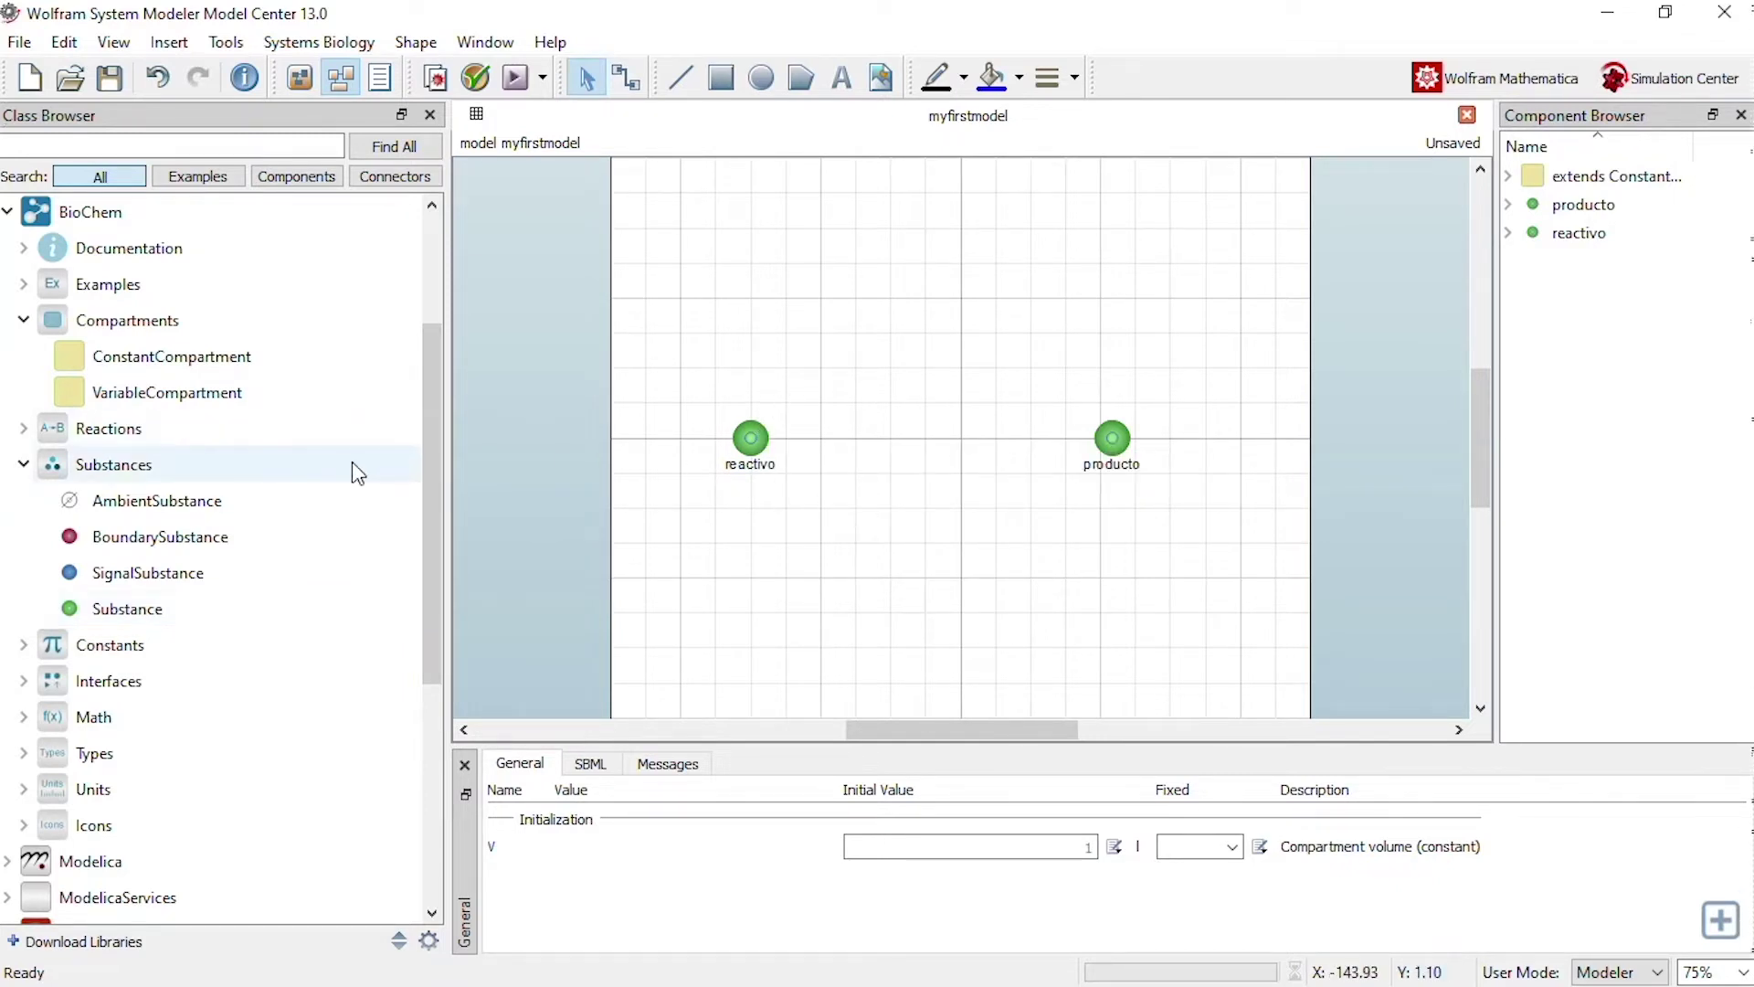
Step: Place a Uui reaction from the irreversible mass-action UniUni reactions between reactivo and producto
left_click(23, 464)
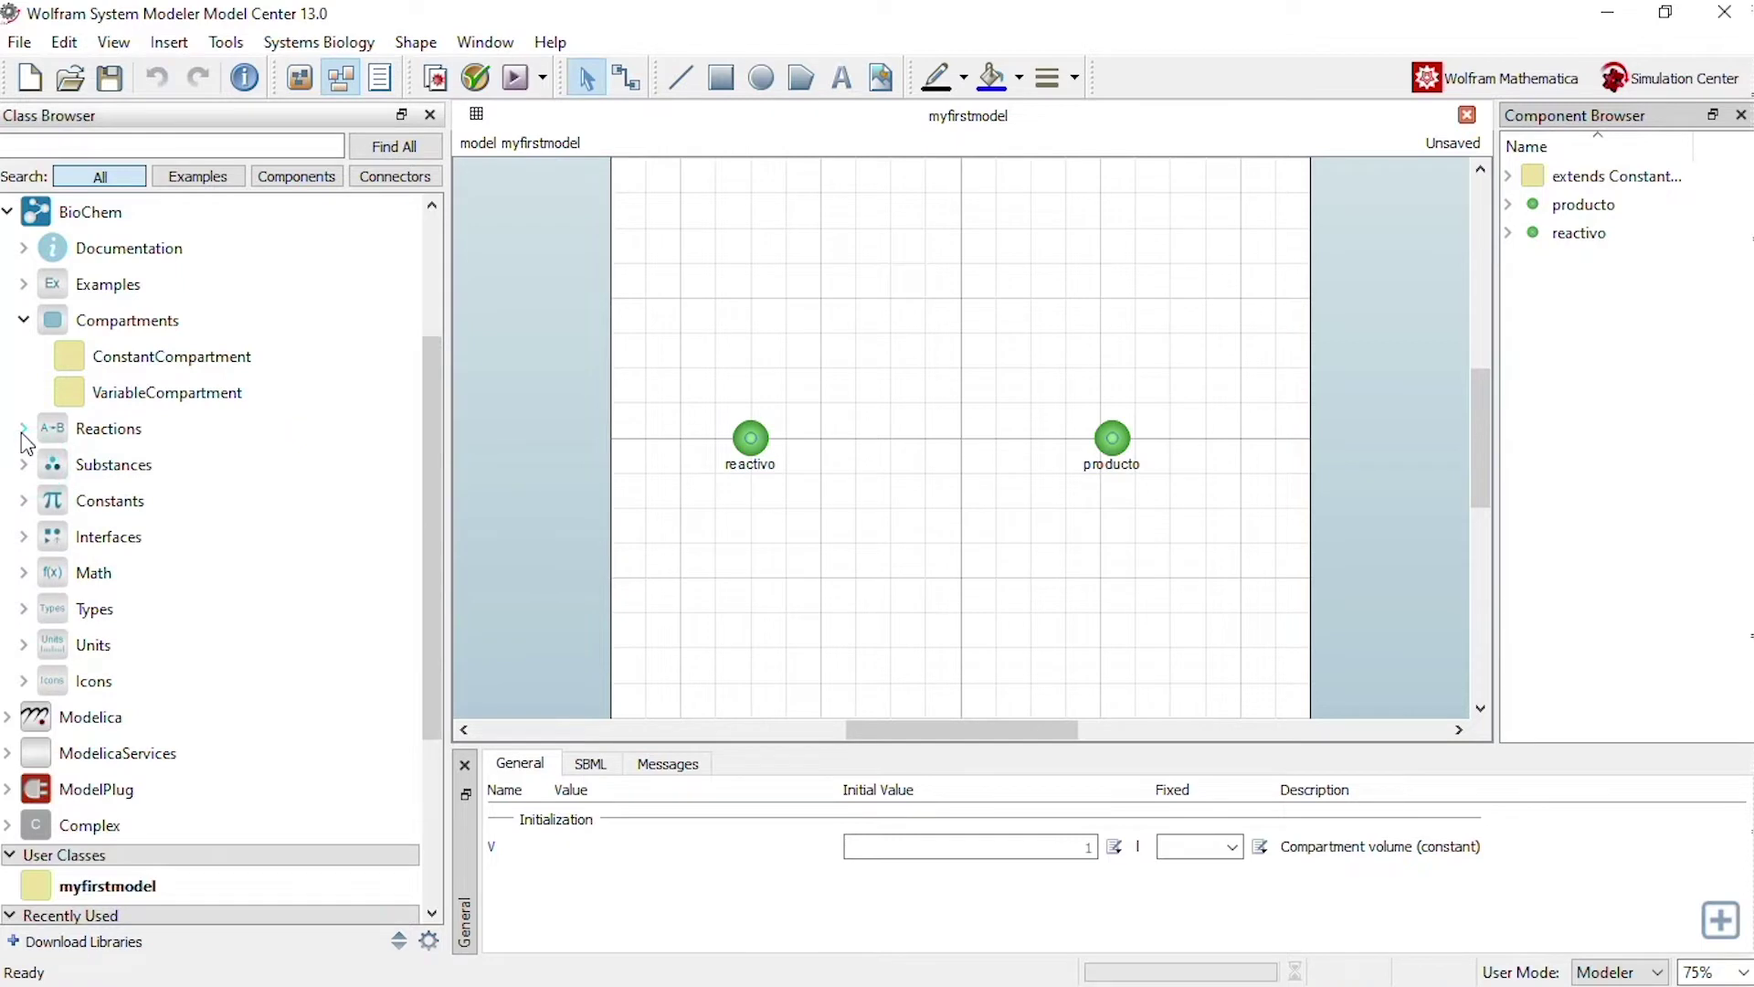
left_click(24, 429)
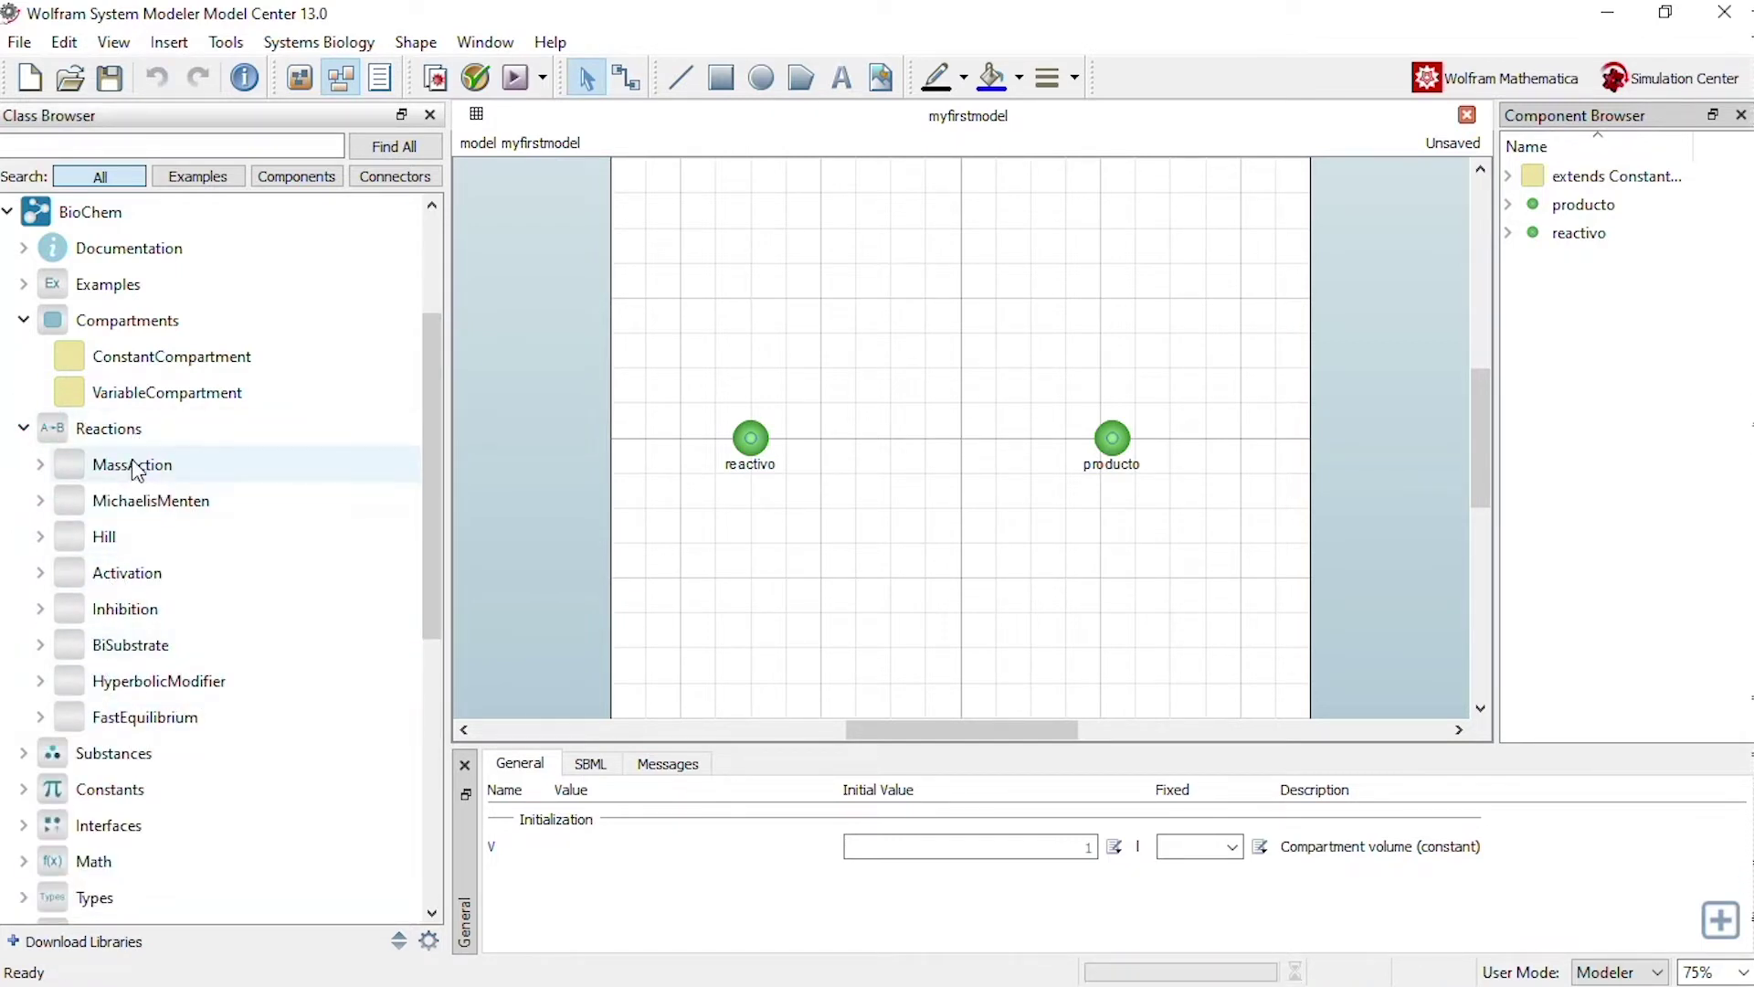
left_click(40, 464)
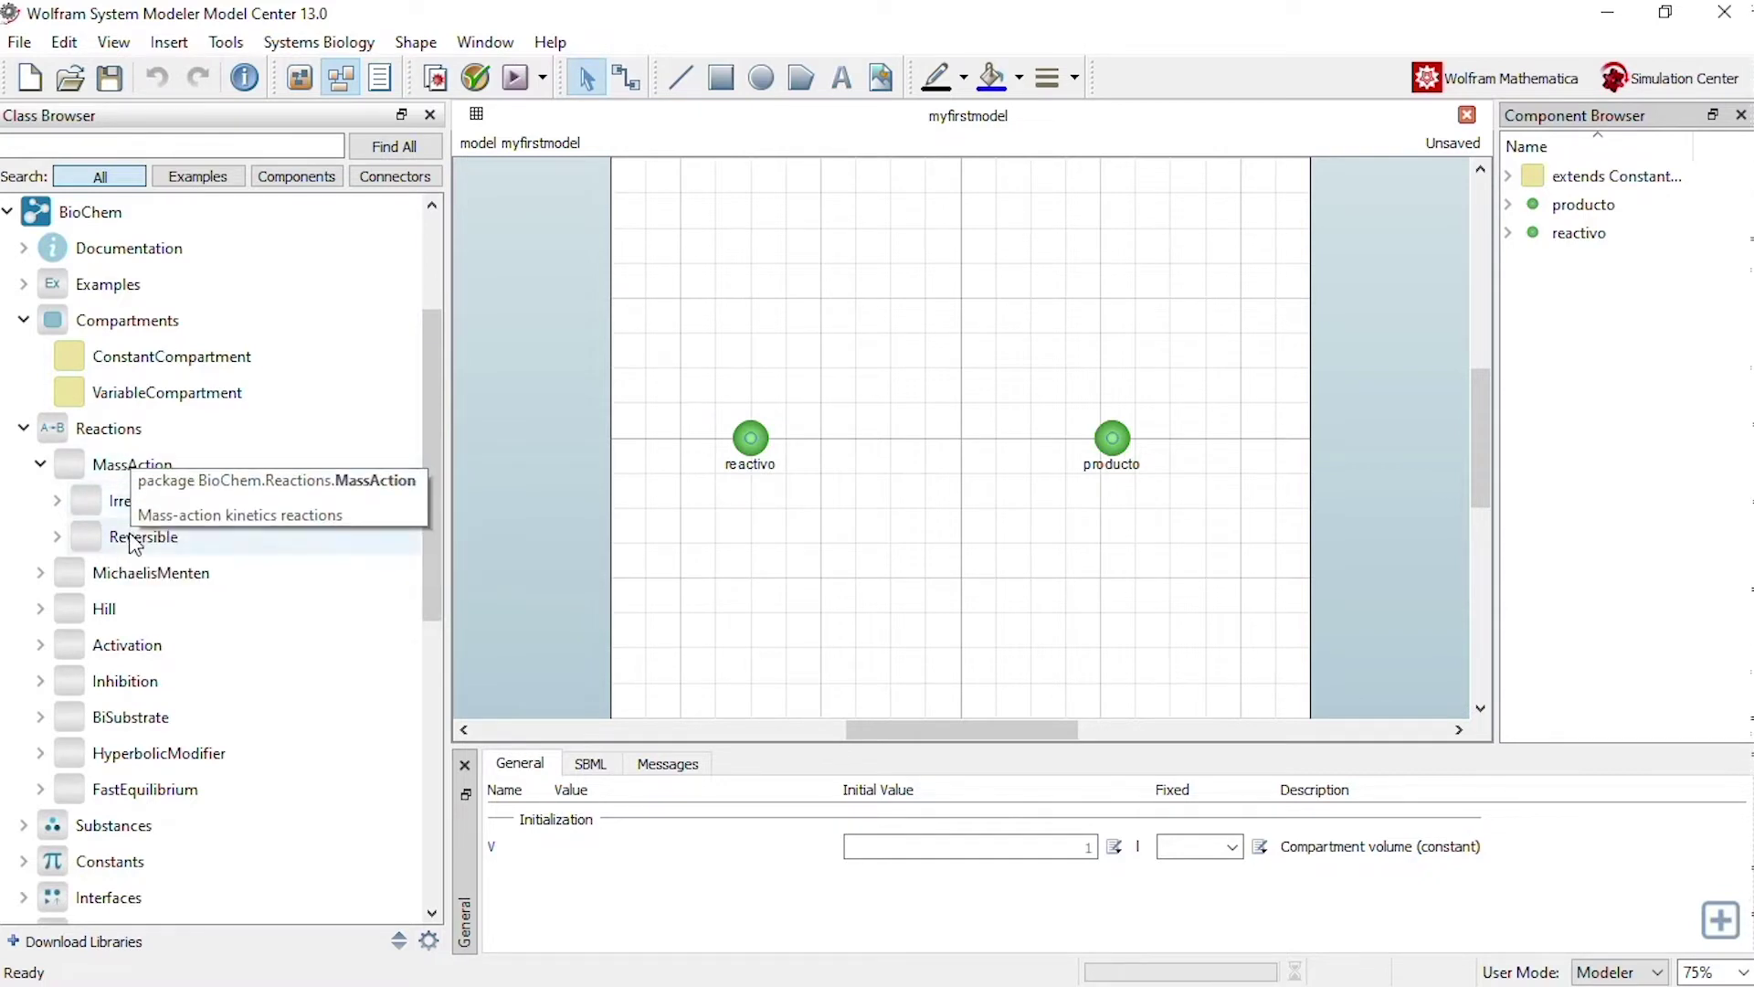
left_click(57, 501)
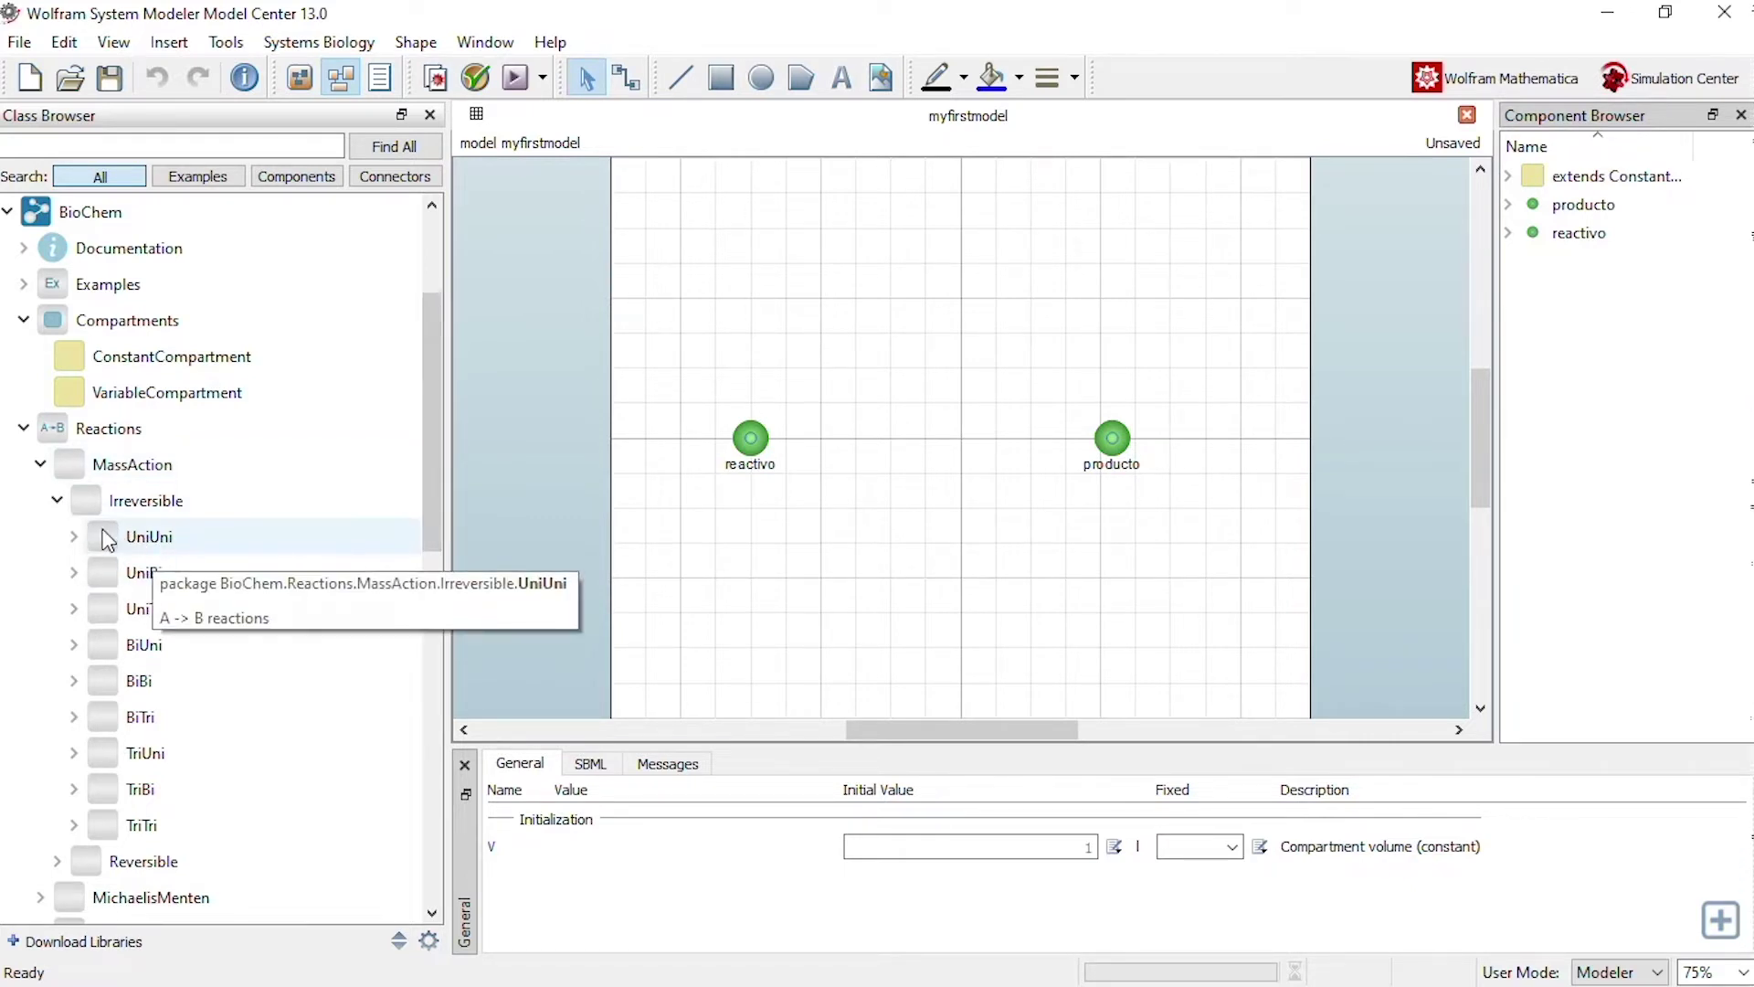
left_click(73, 536)
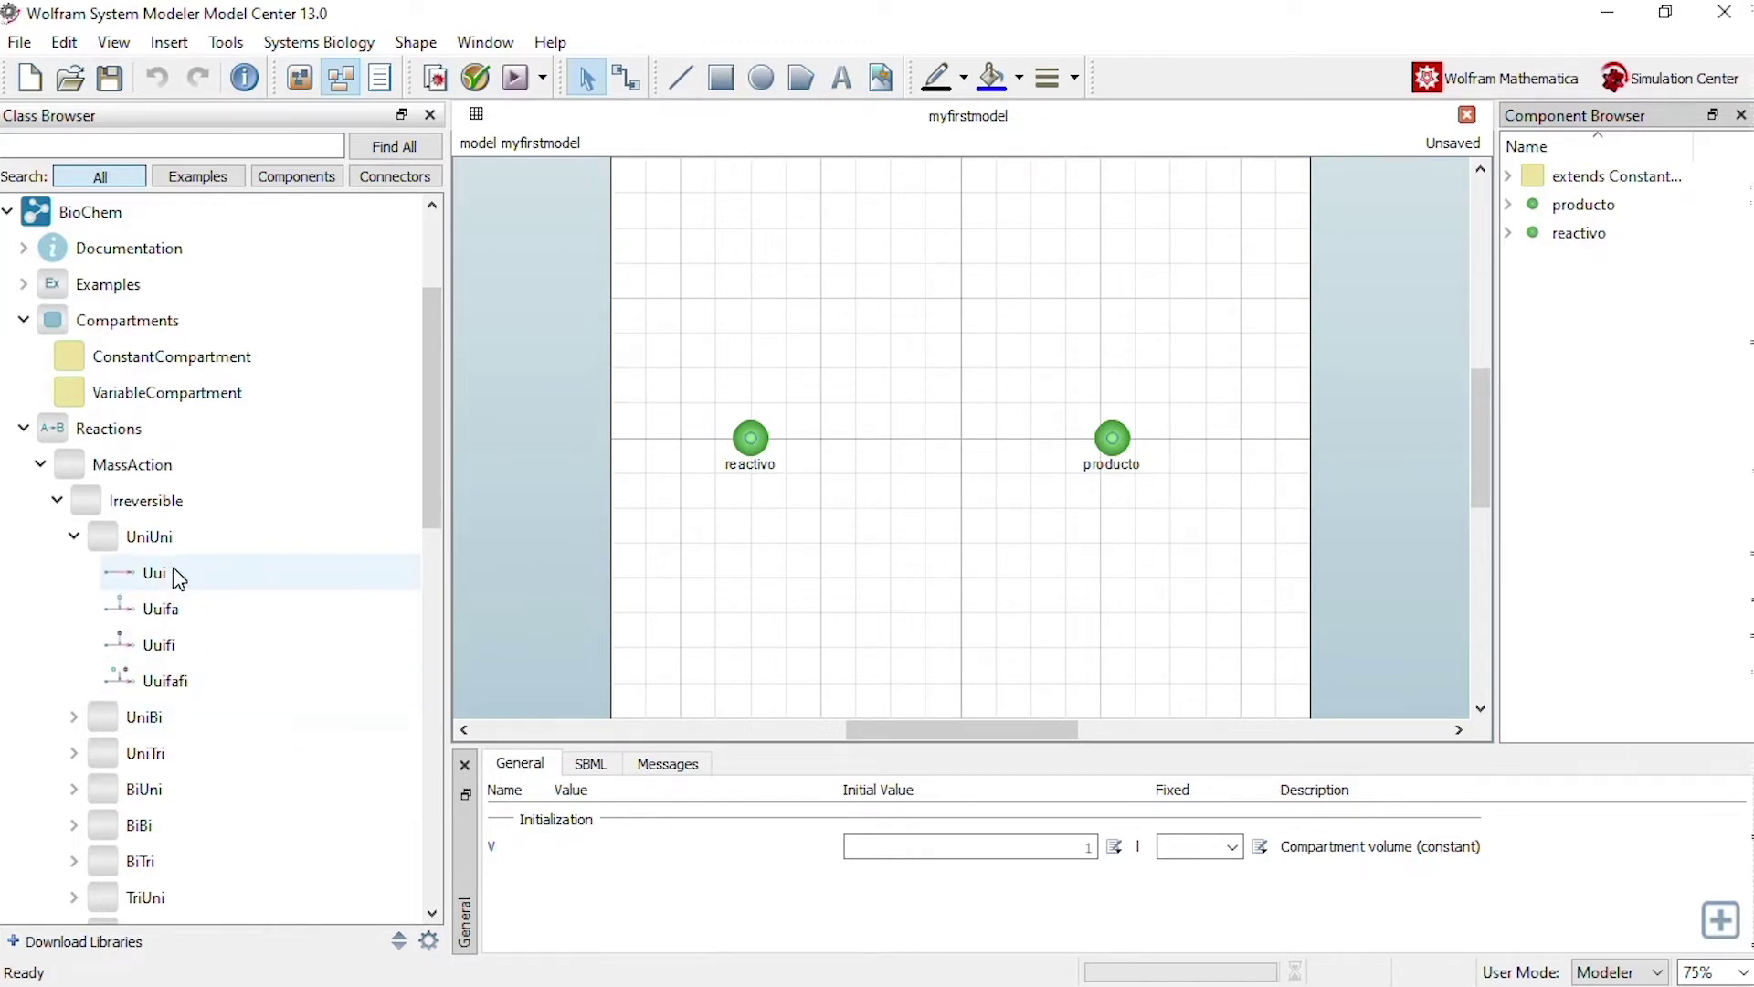
left_click_drag(167, 578, 928, 446)
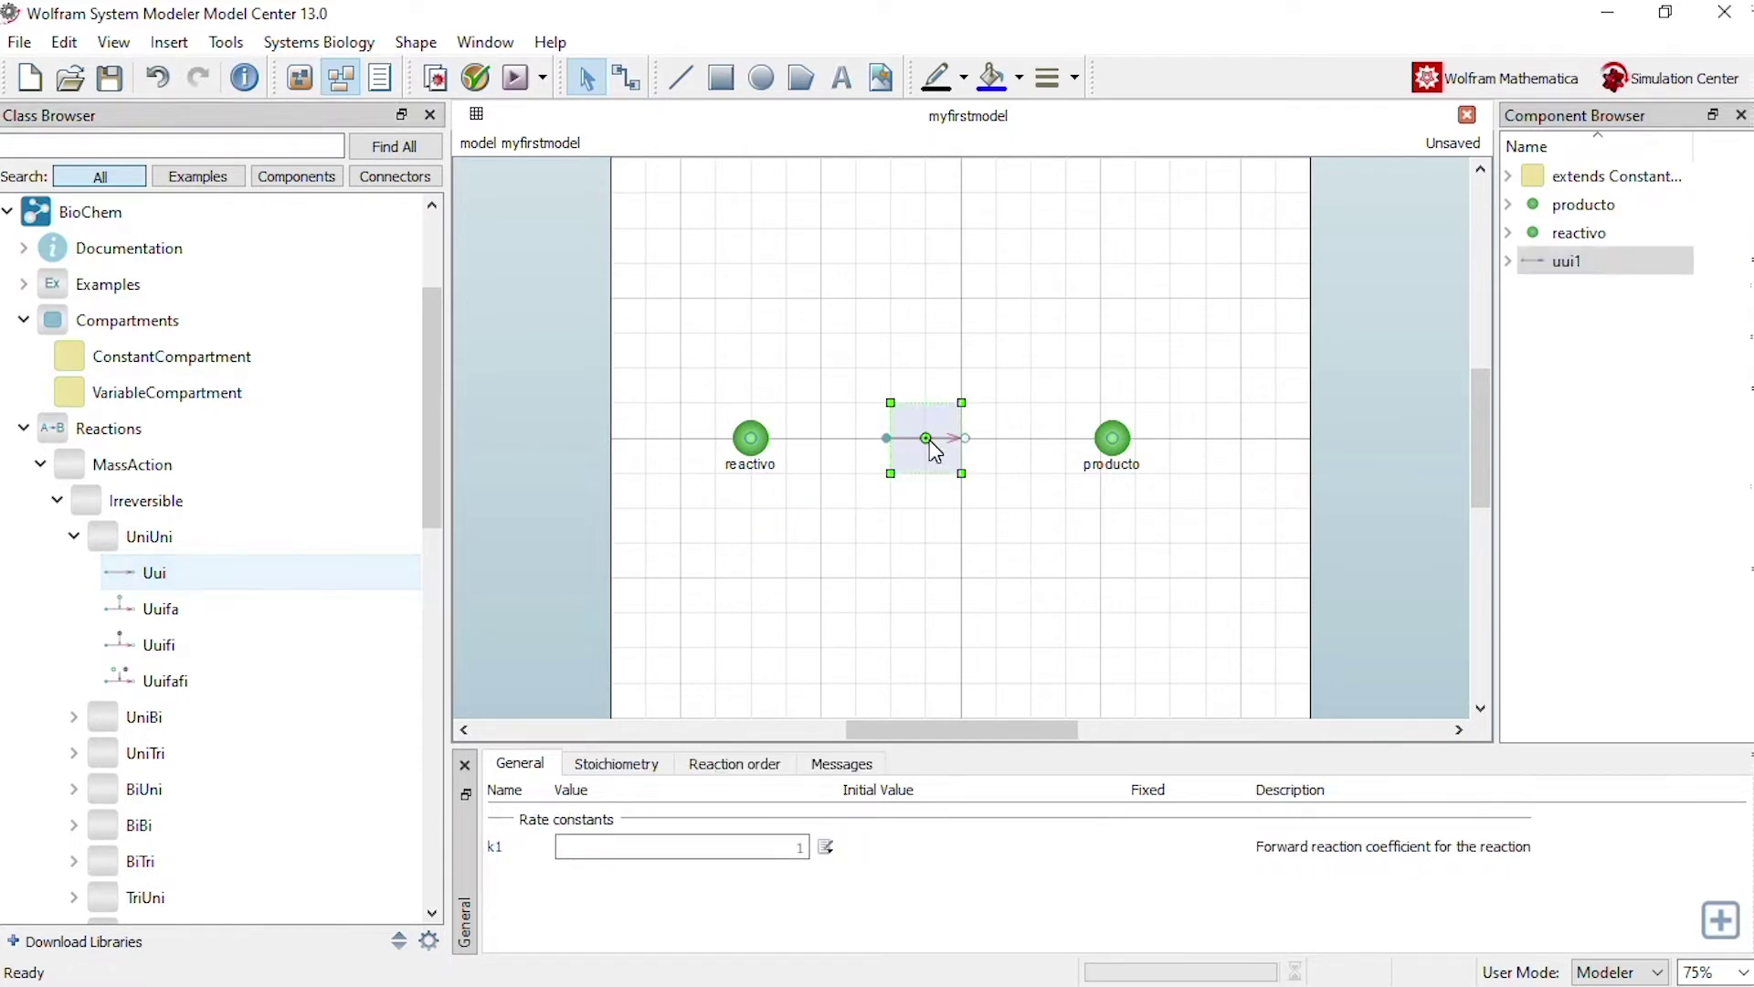
Step: Set the initial concentration c of the reactivo substance to 1 mol/l and enlarge the parameter area
left_click(864, 577)
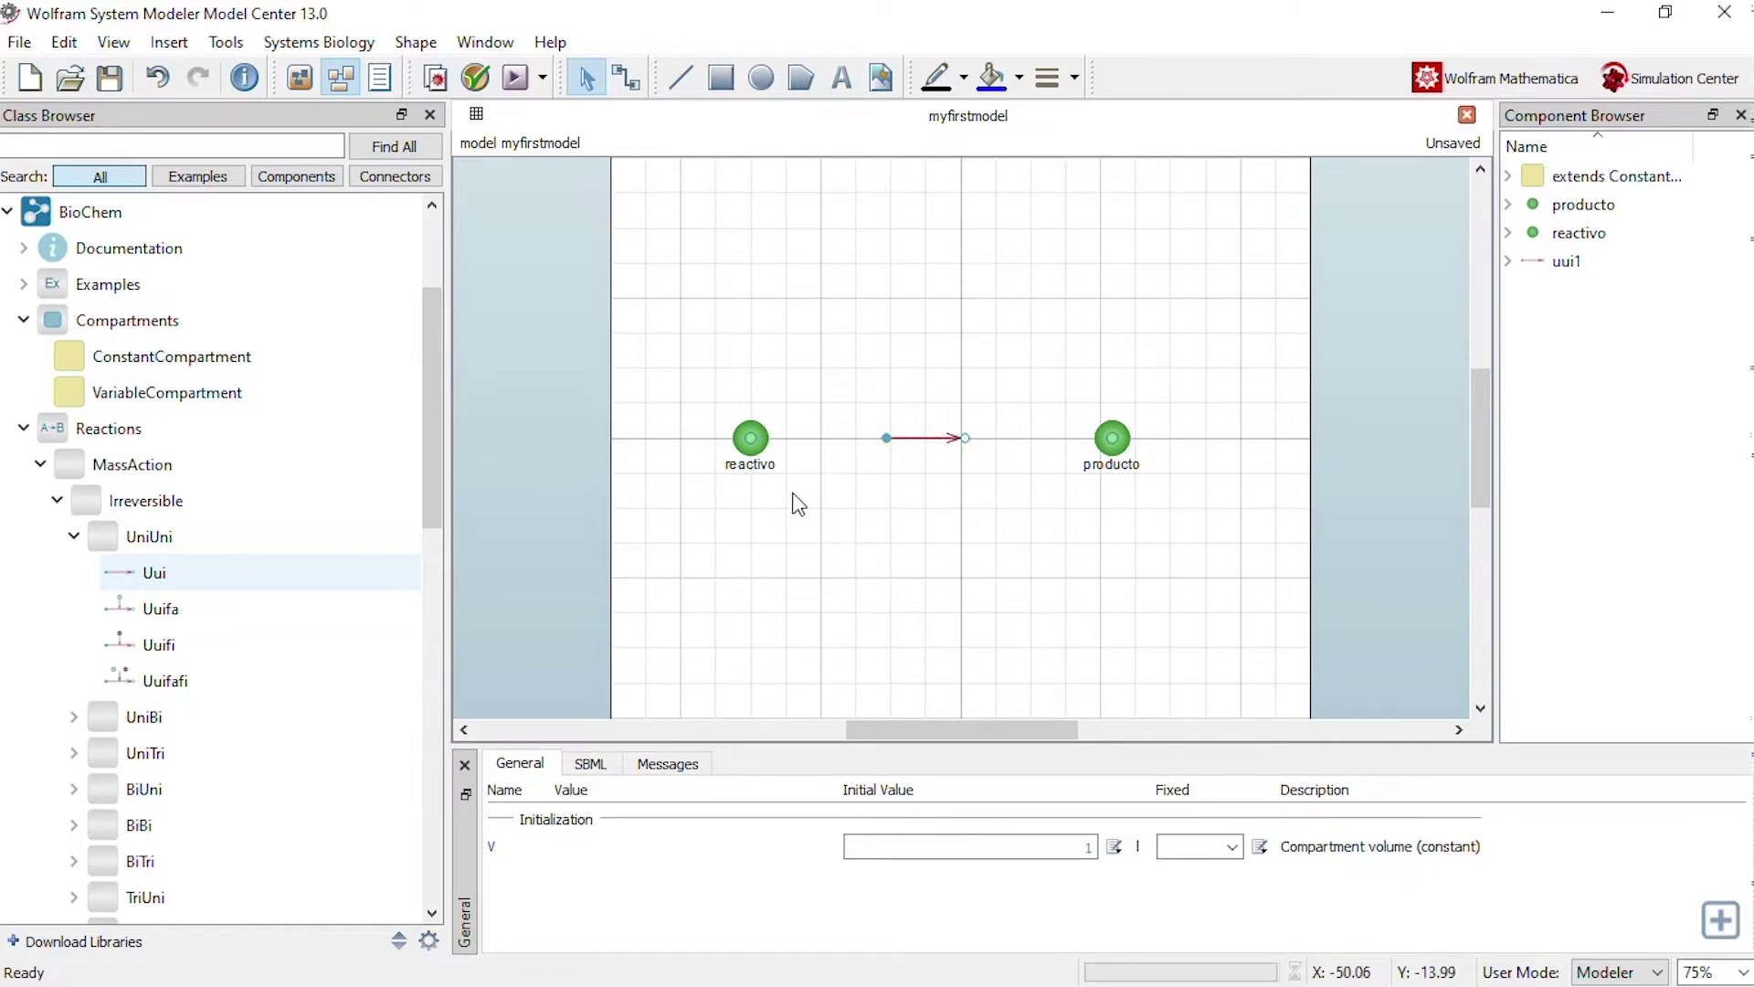
left_click(755, 445)
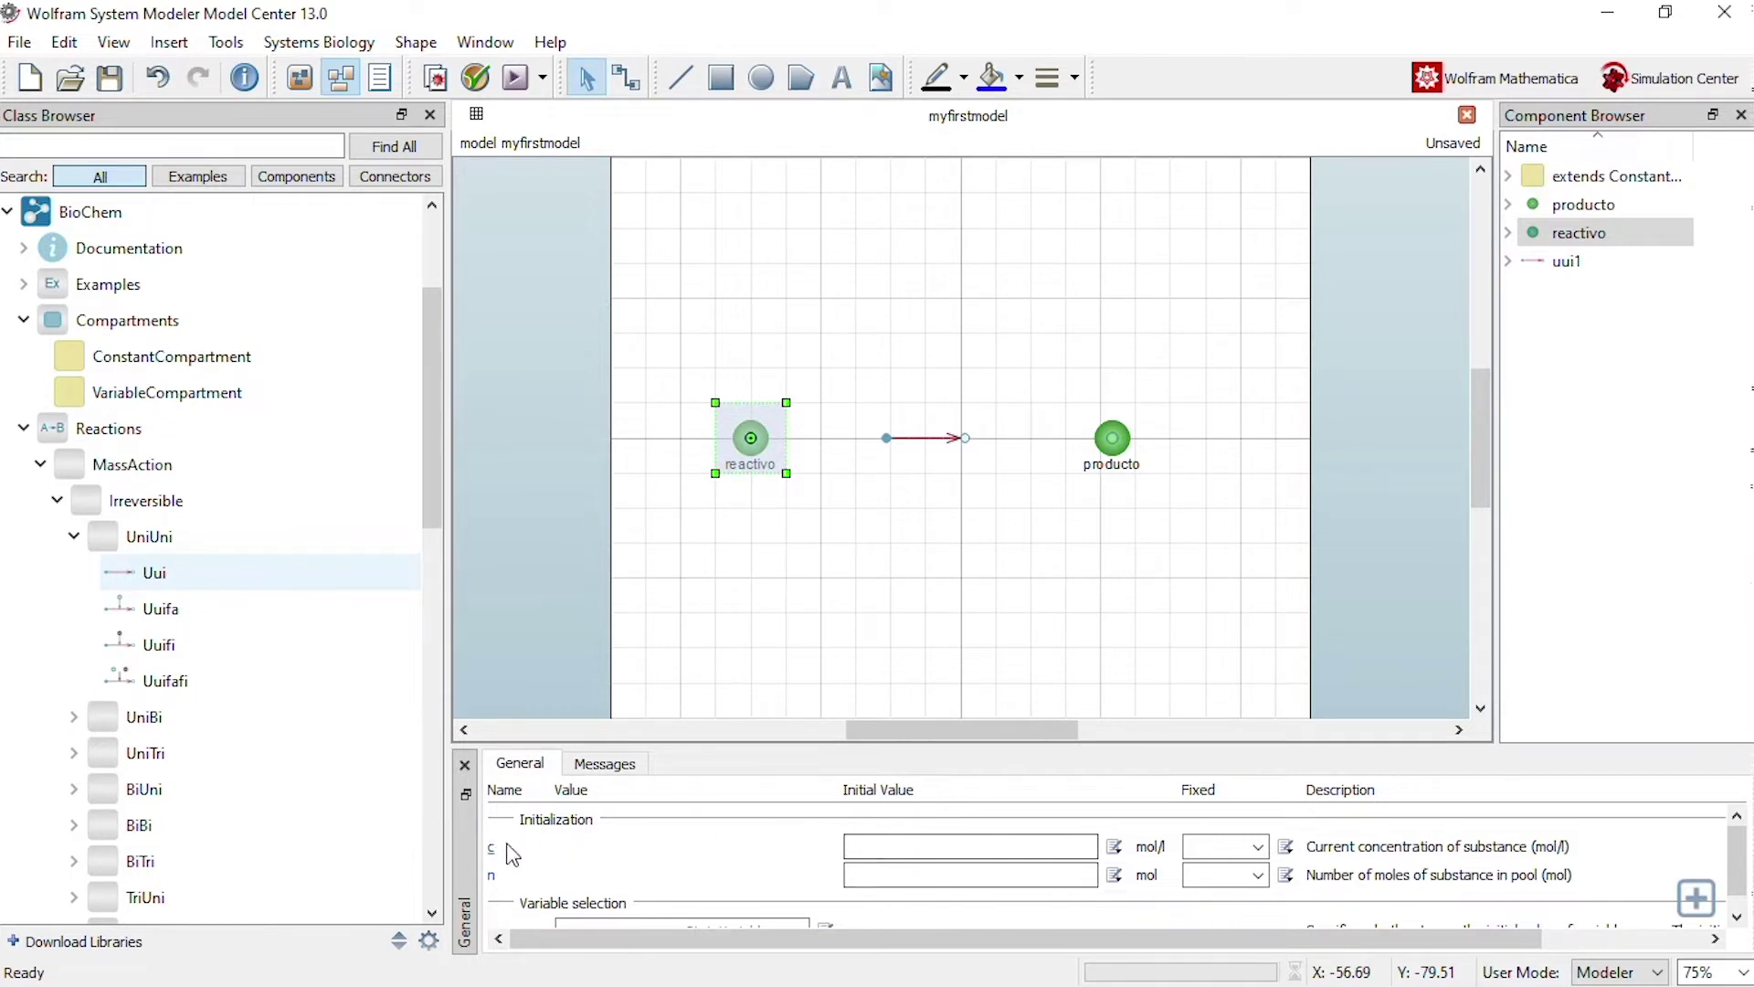
left_click(1051, 844)
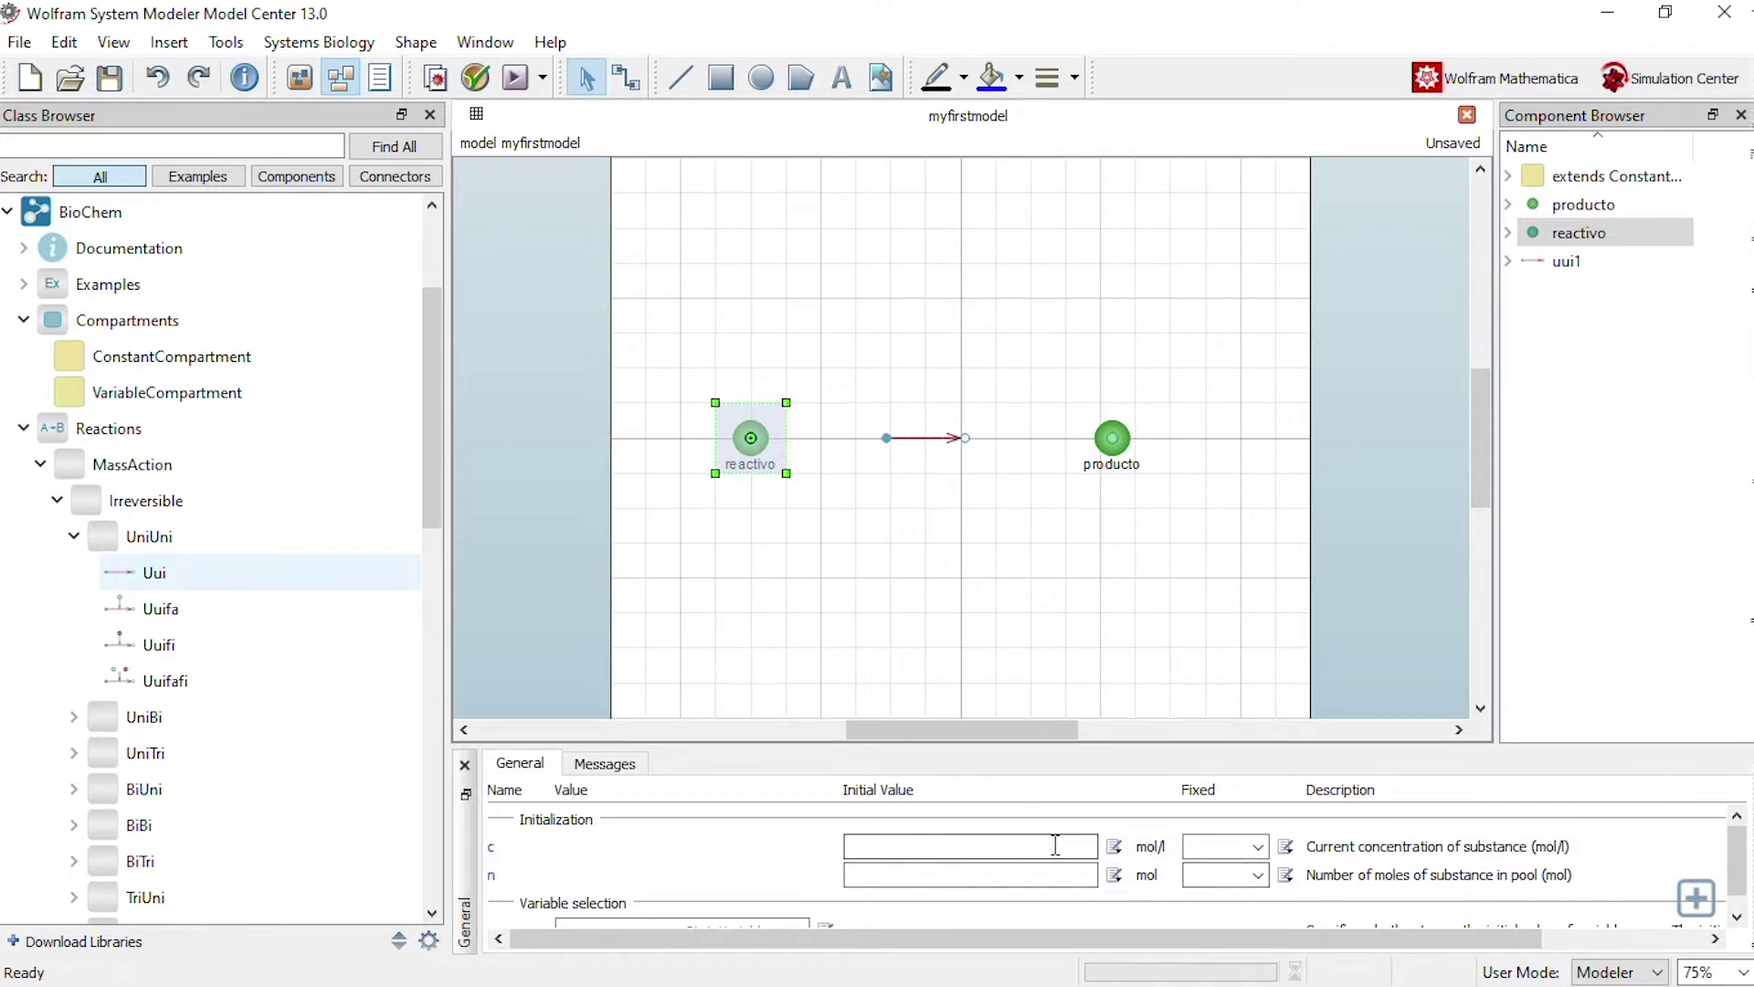
type("1")
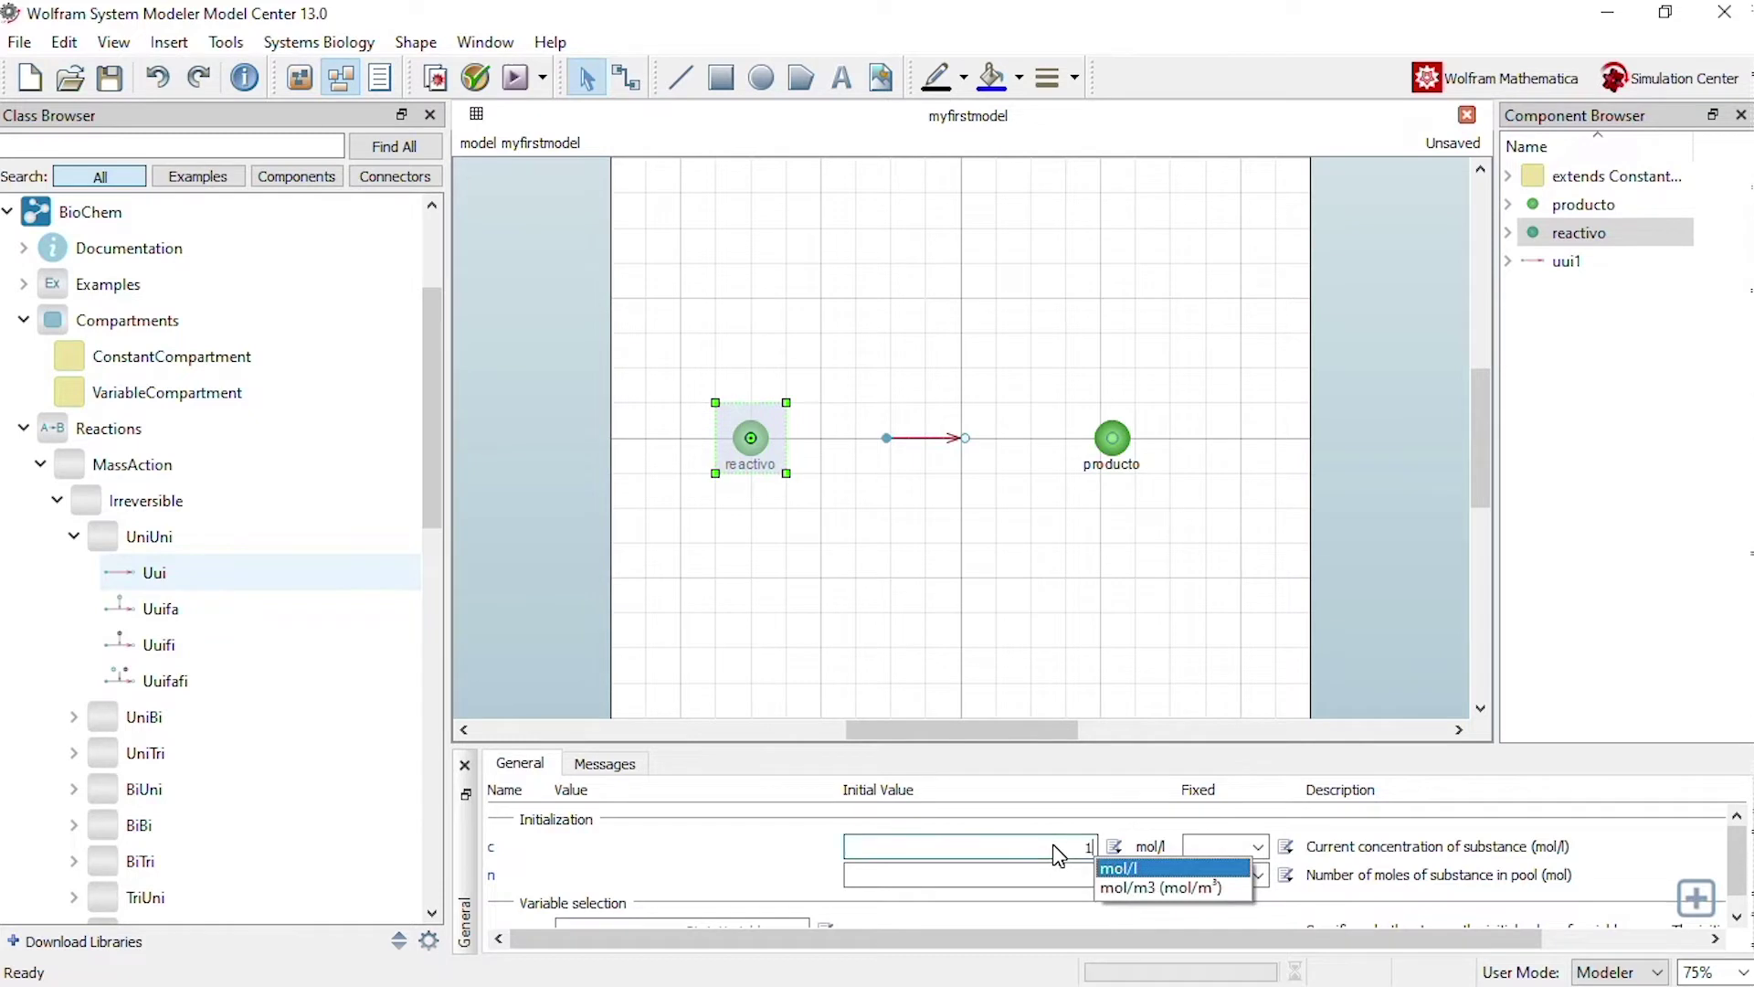
left_click(1120, 870)
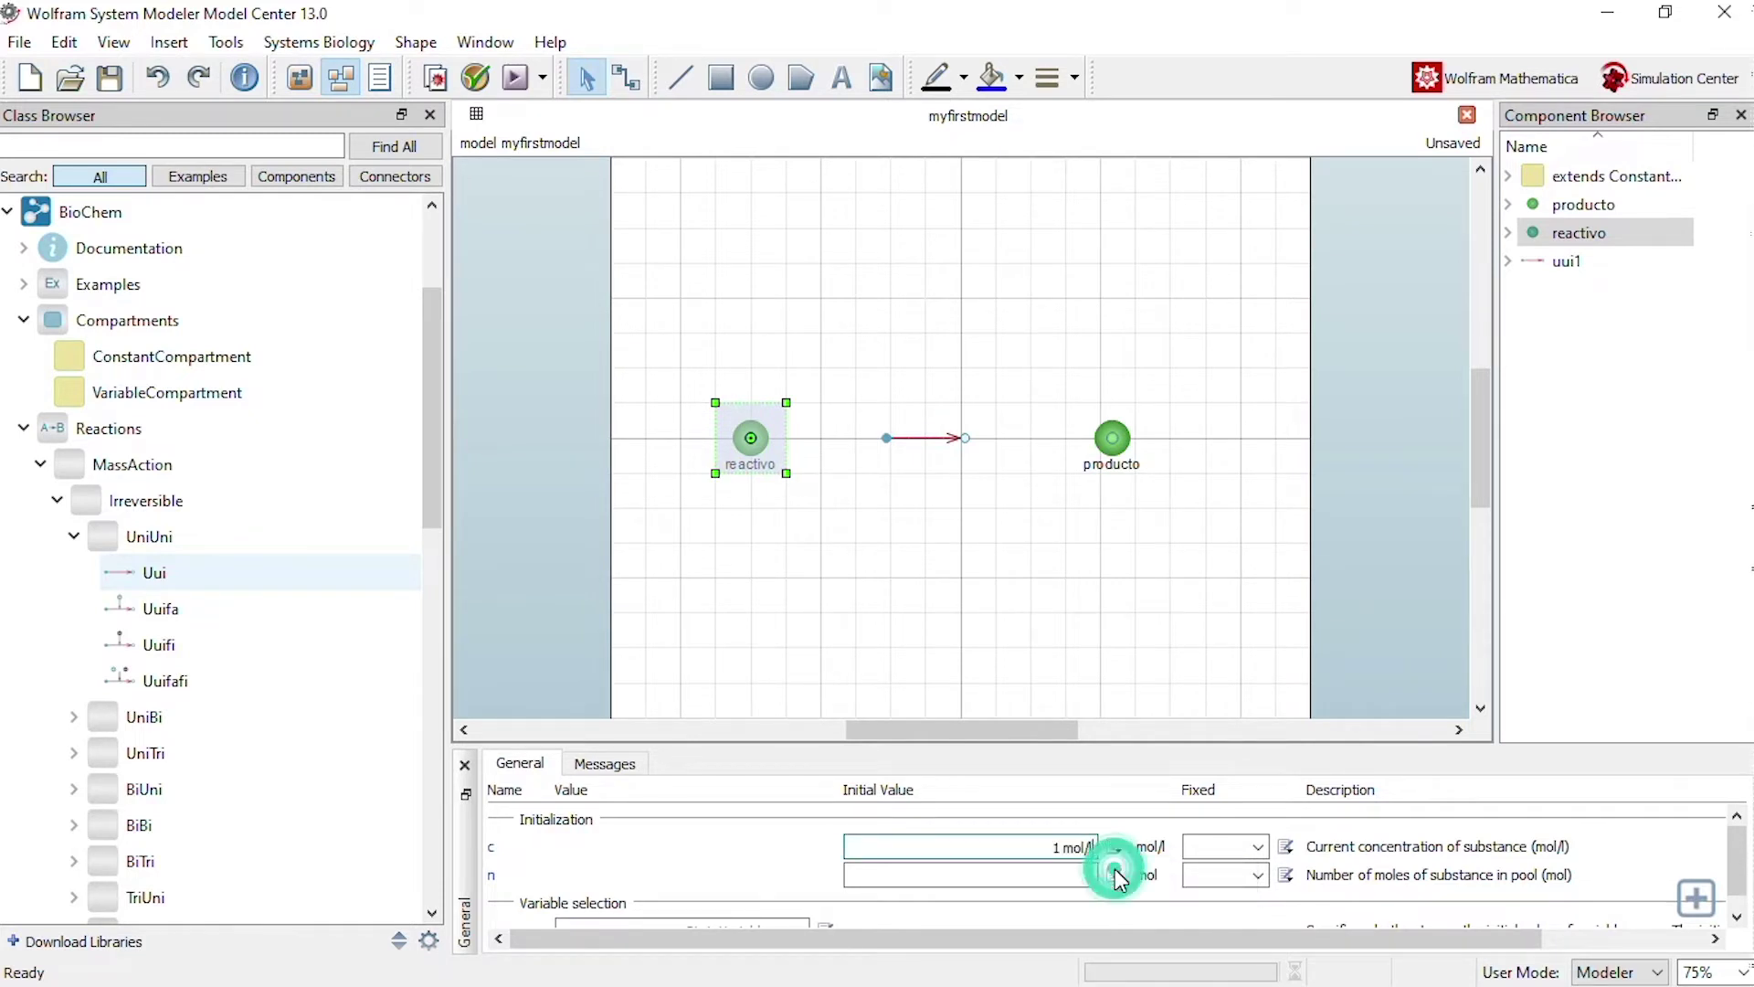
scroll(1020, 839, "down", 1)
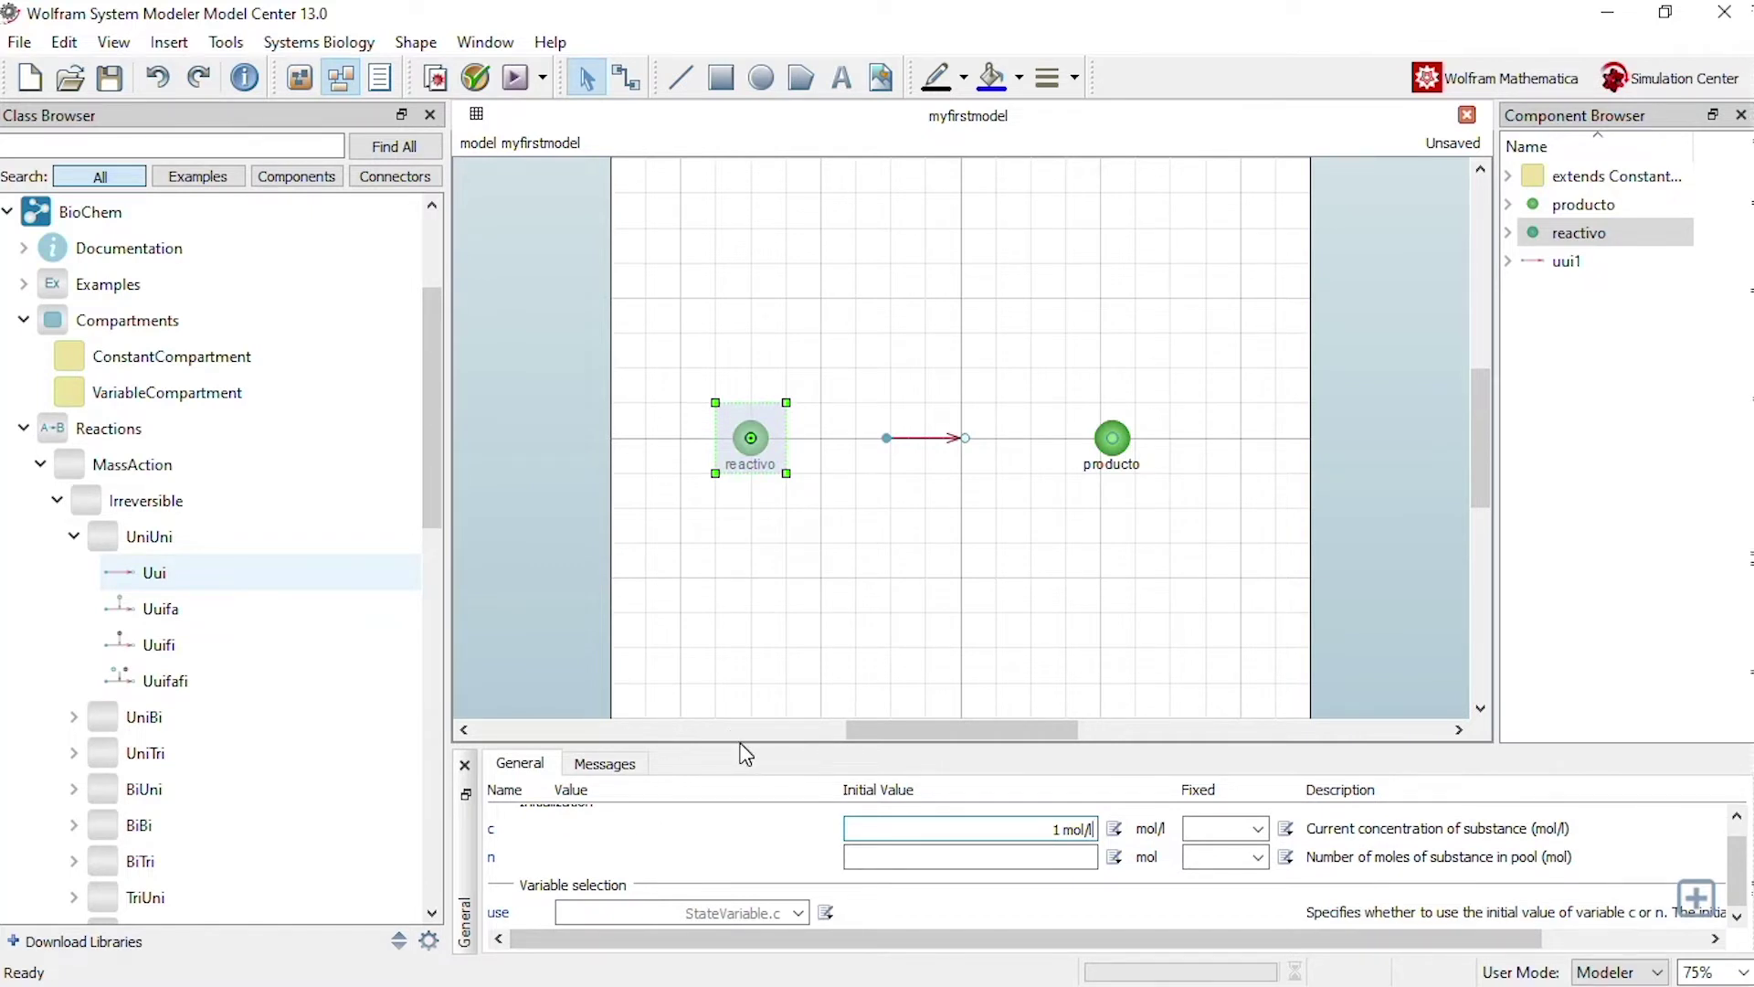
left_click_drag(741, 744, 742, 673)
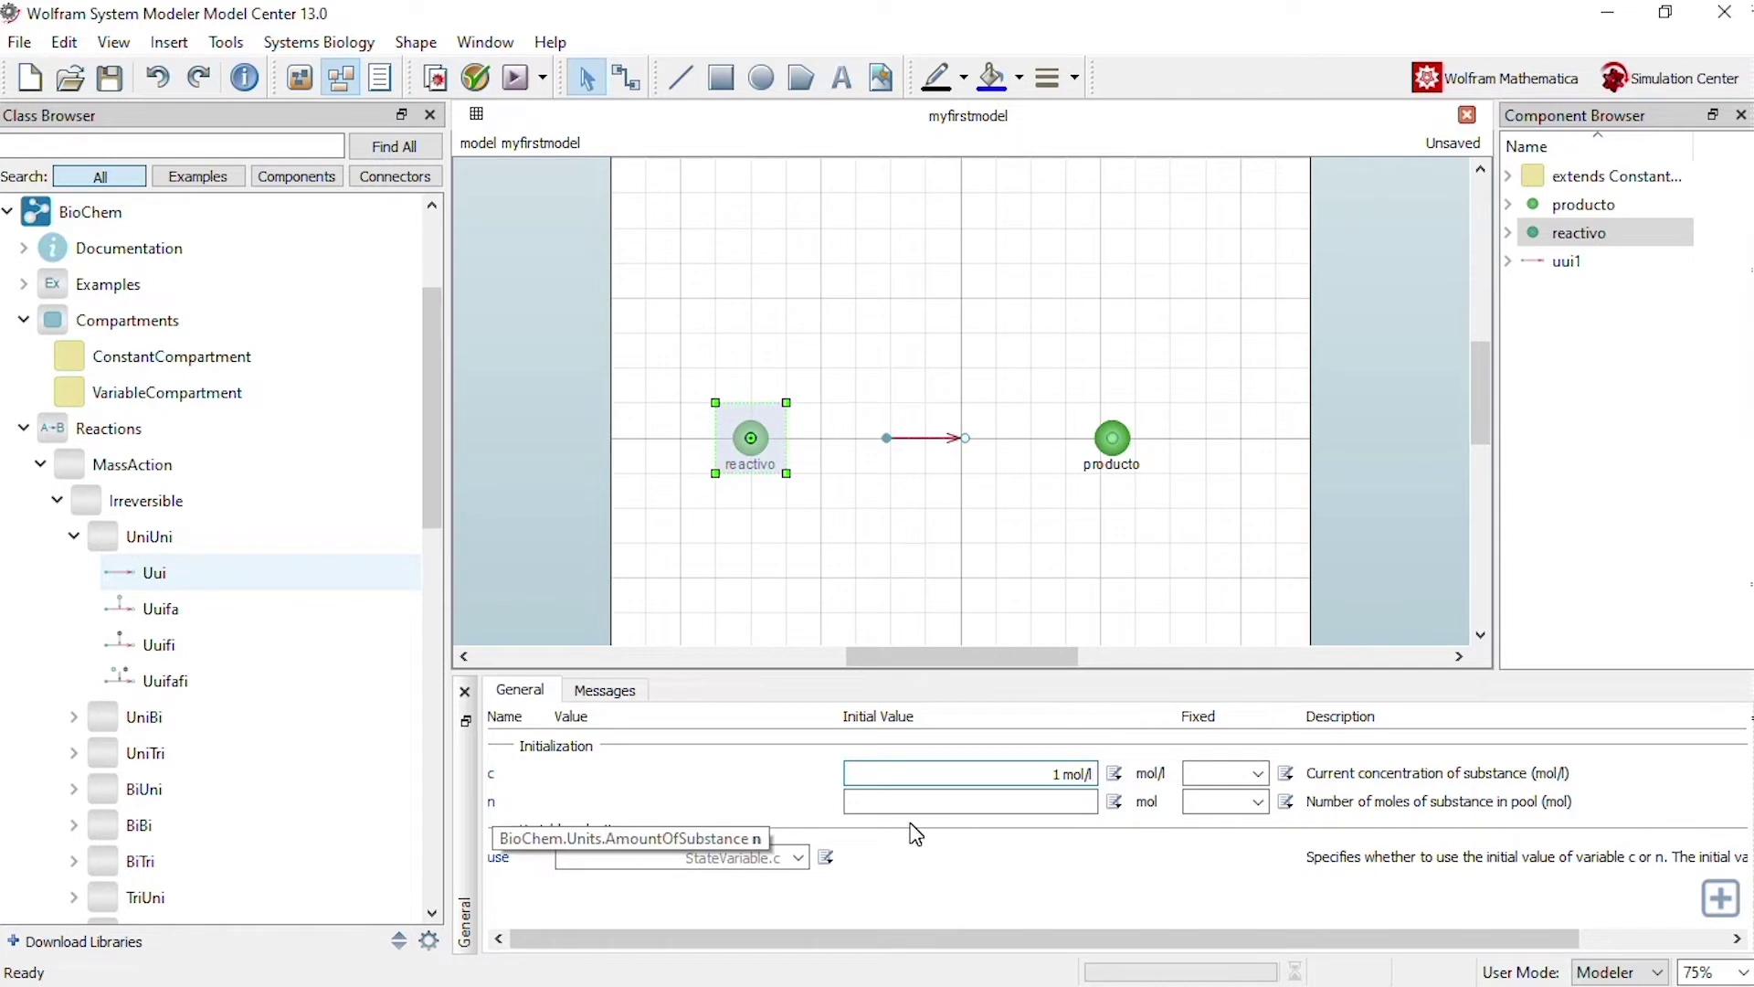
left_click(1020, 809)
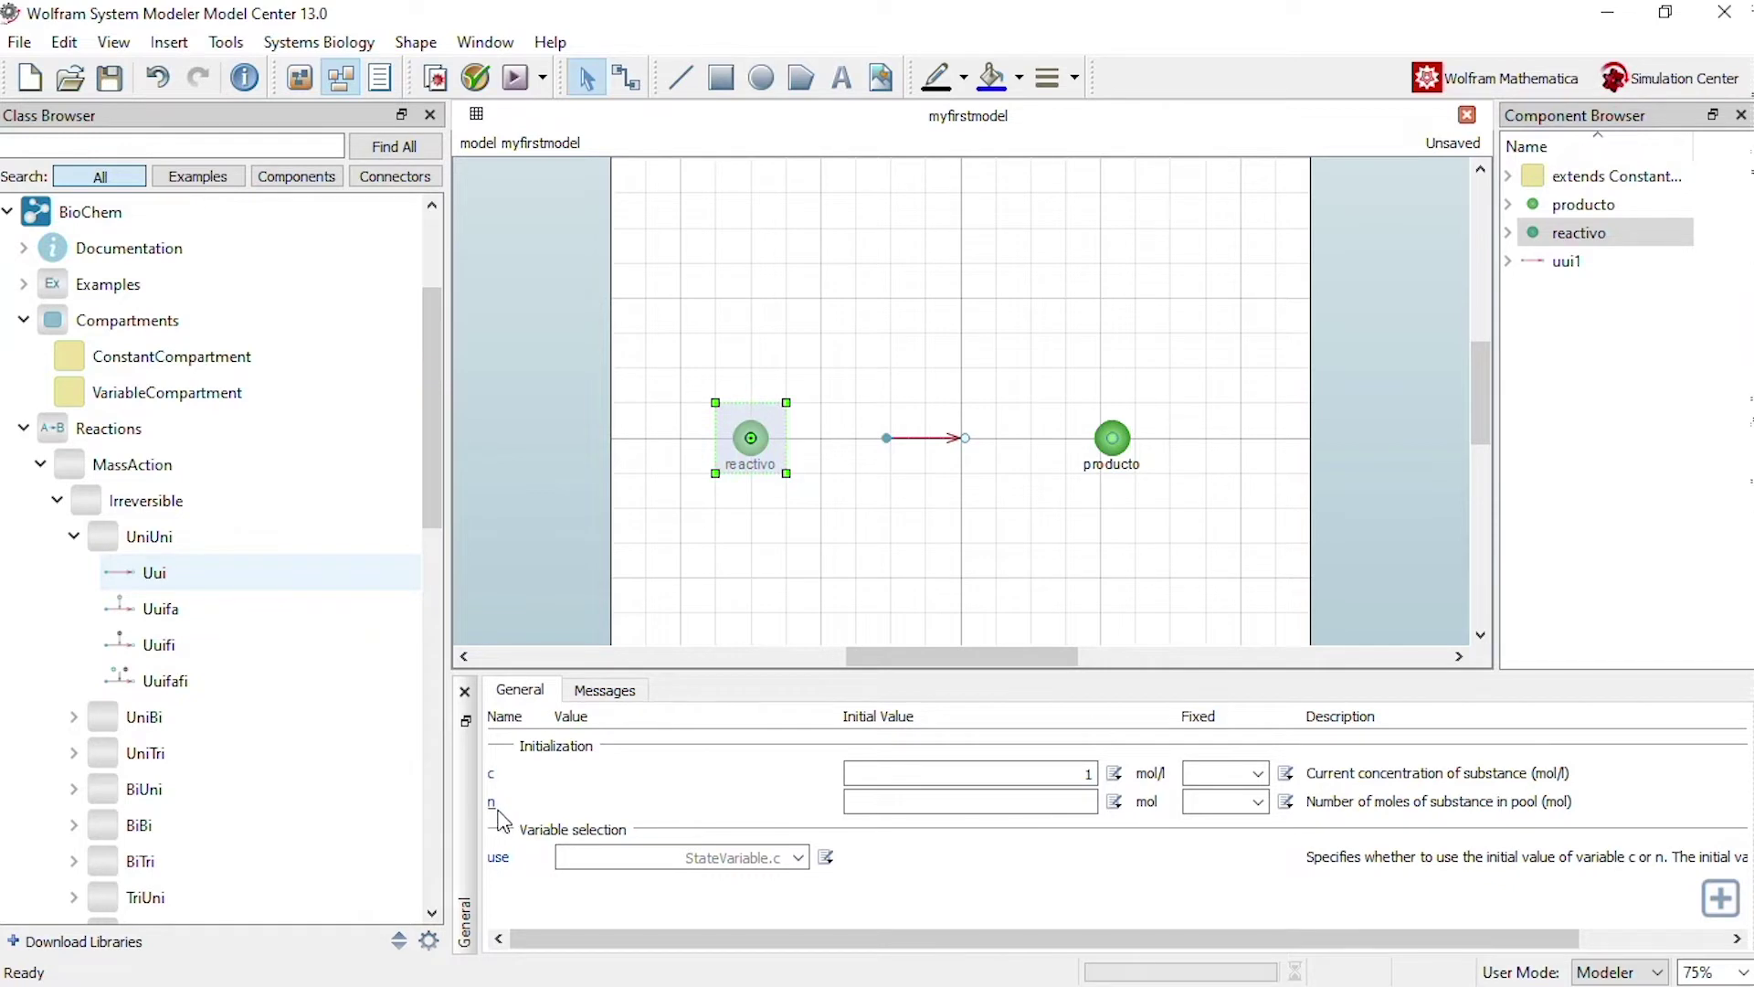
Step: Set reactivo's state variable to amount of substance (n), and return it to concentration (c)
left_click(797, 857)
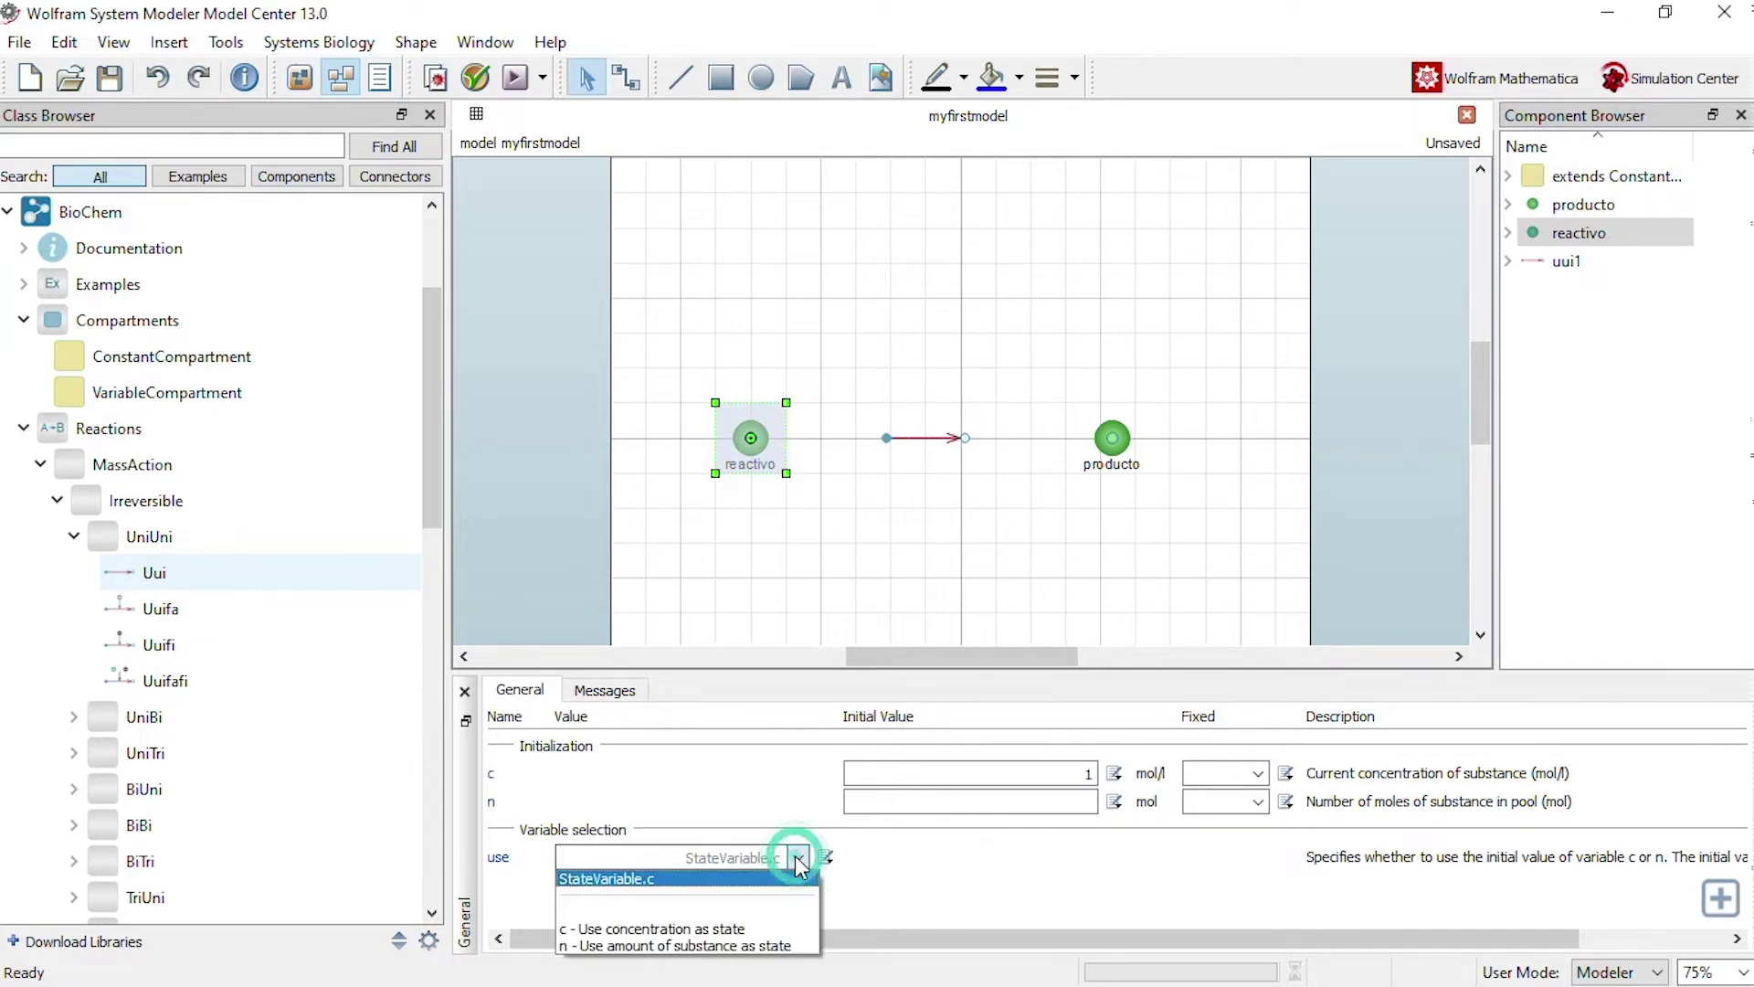
left_click(776, 947)
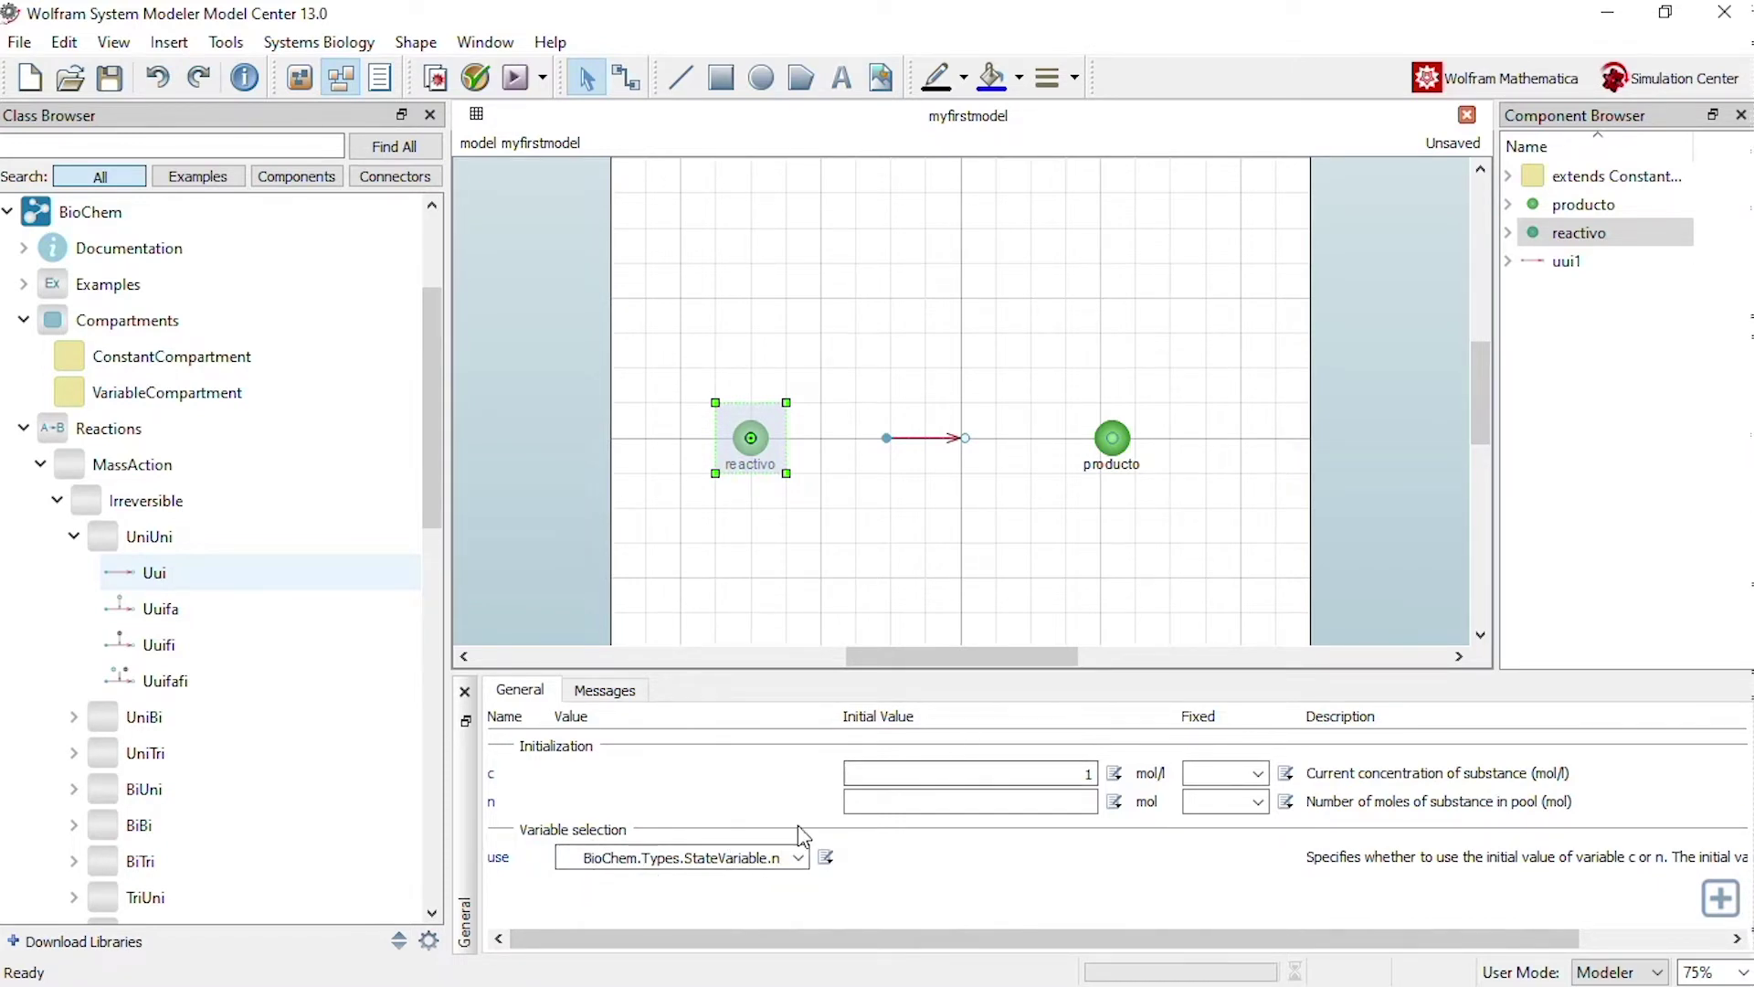
left_click(798, 857)
left_click(786, 928)
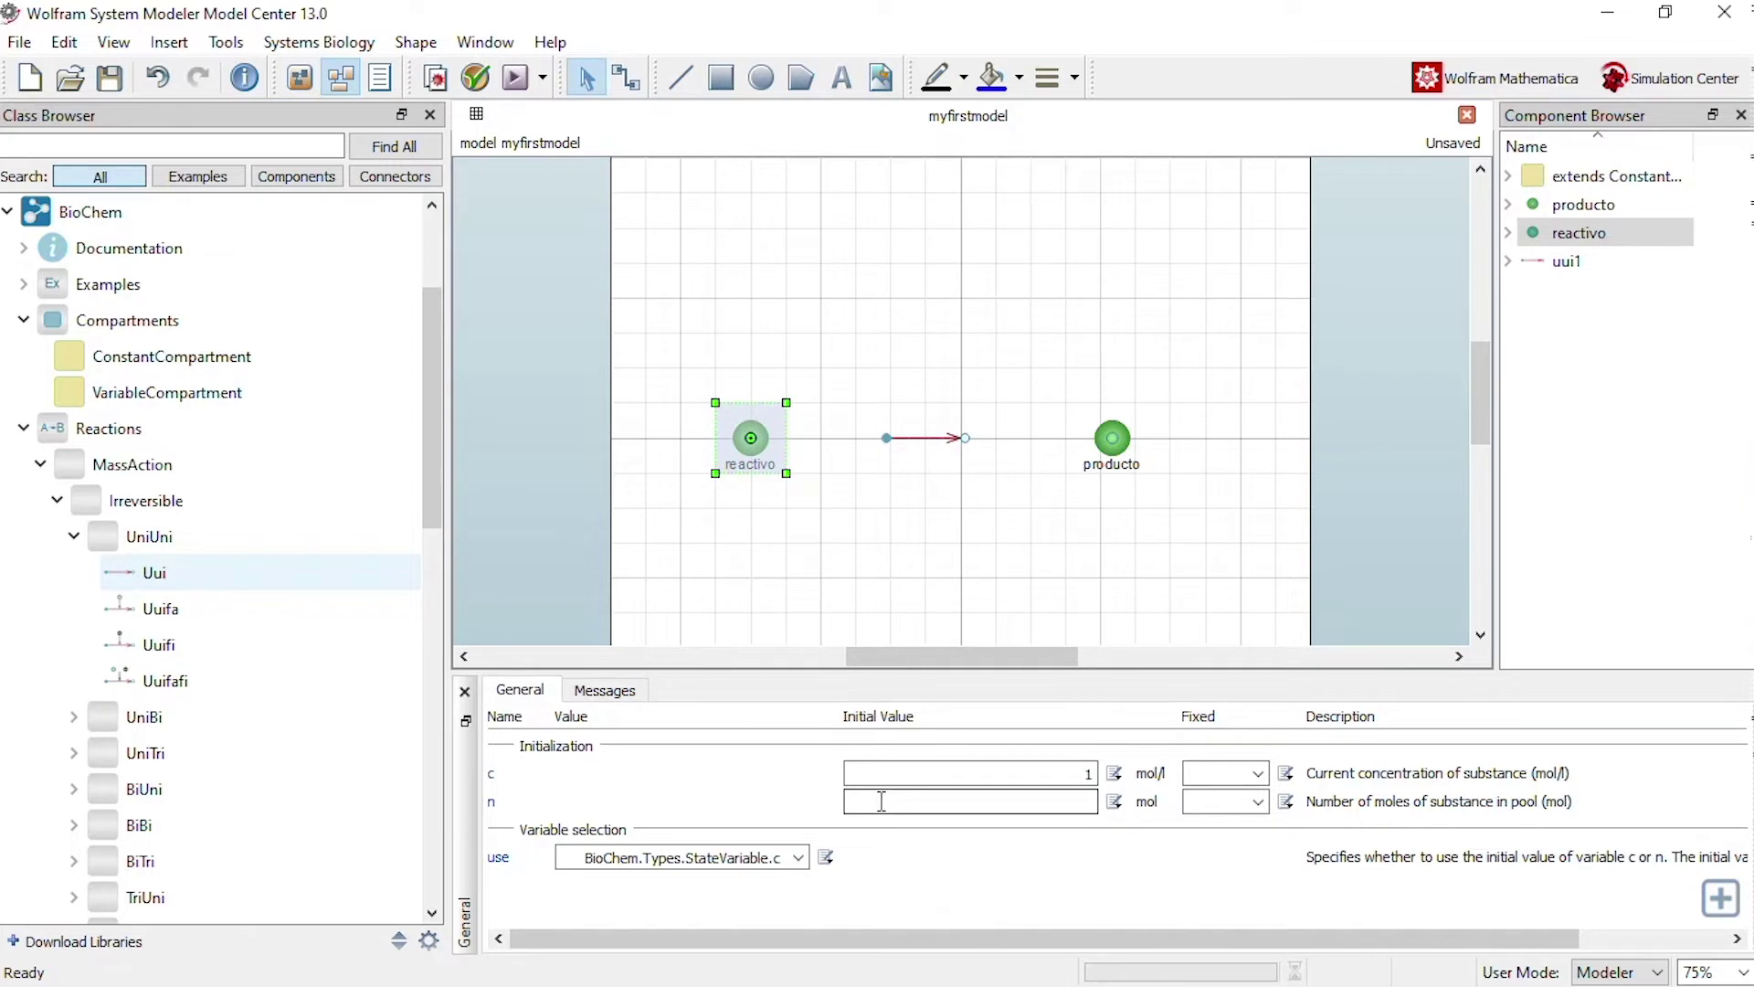
left_click(842, 549)
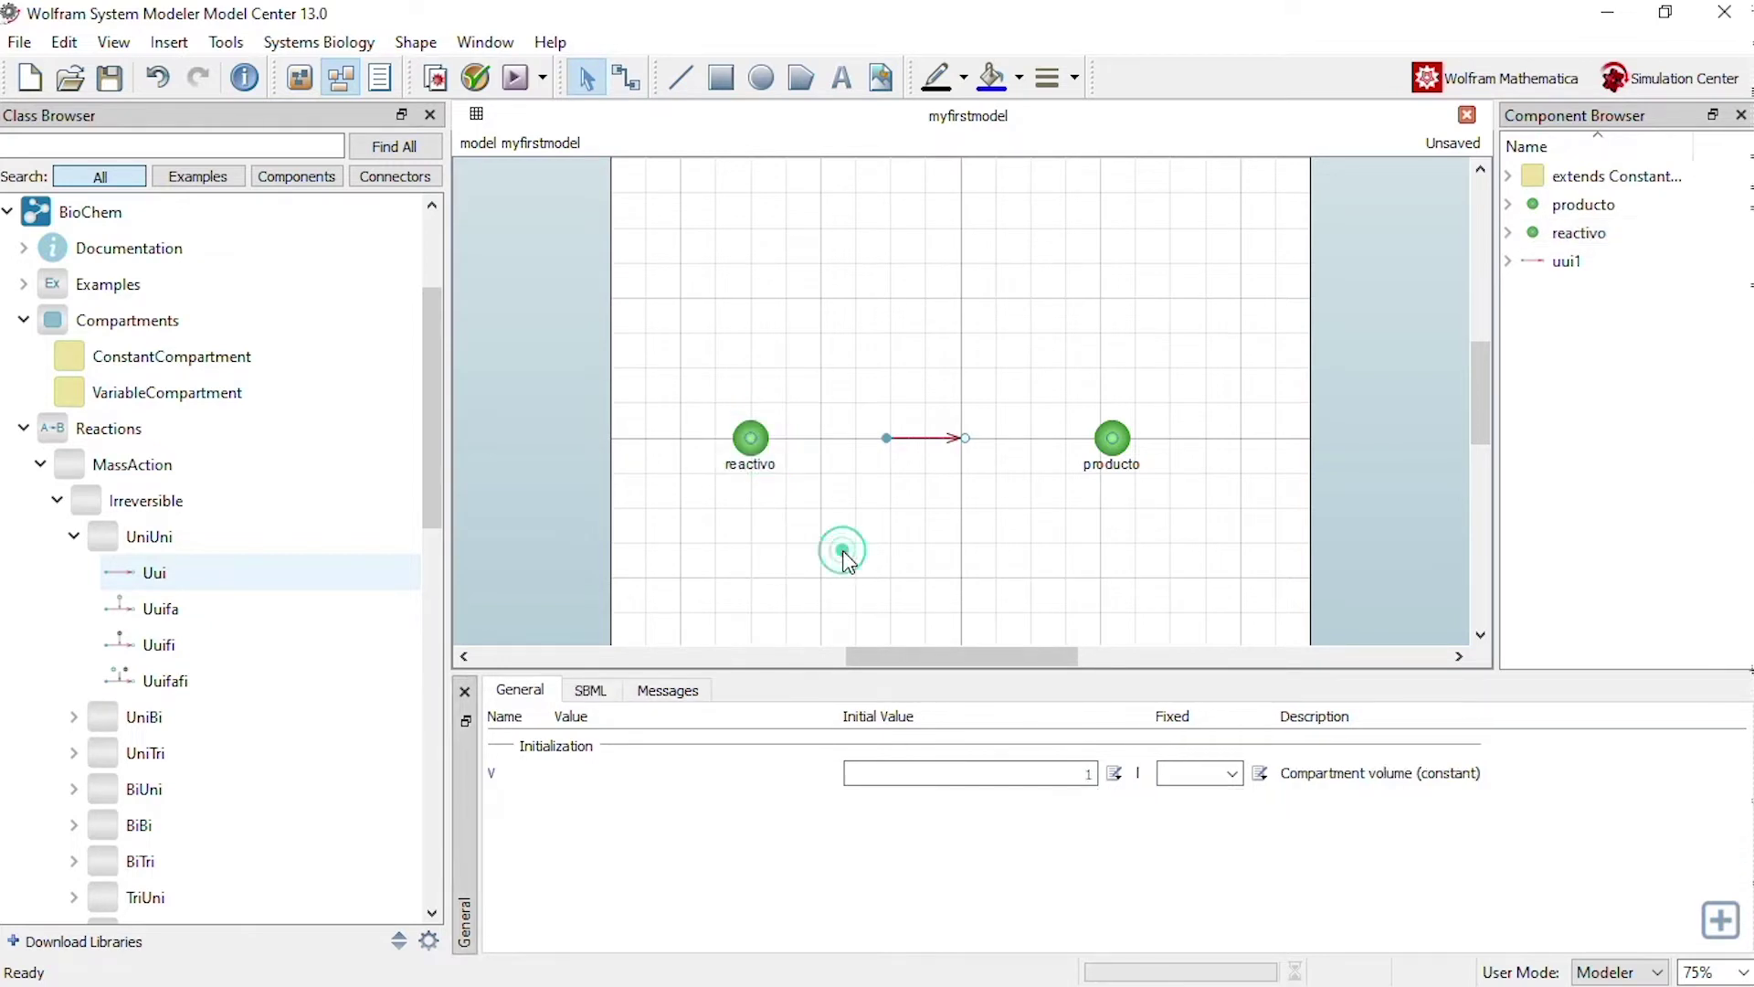
Step: Set the initial concentration c of the producto substance to 0 mol/l
left_click(1109, 439)
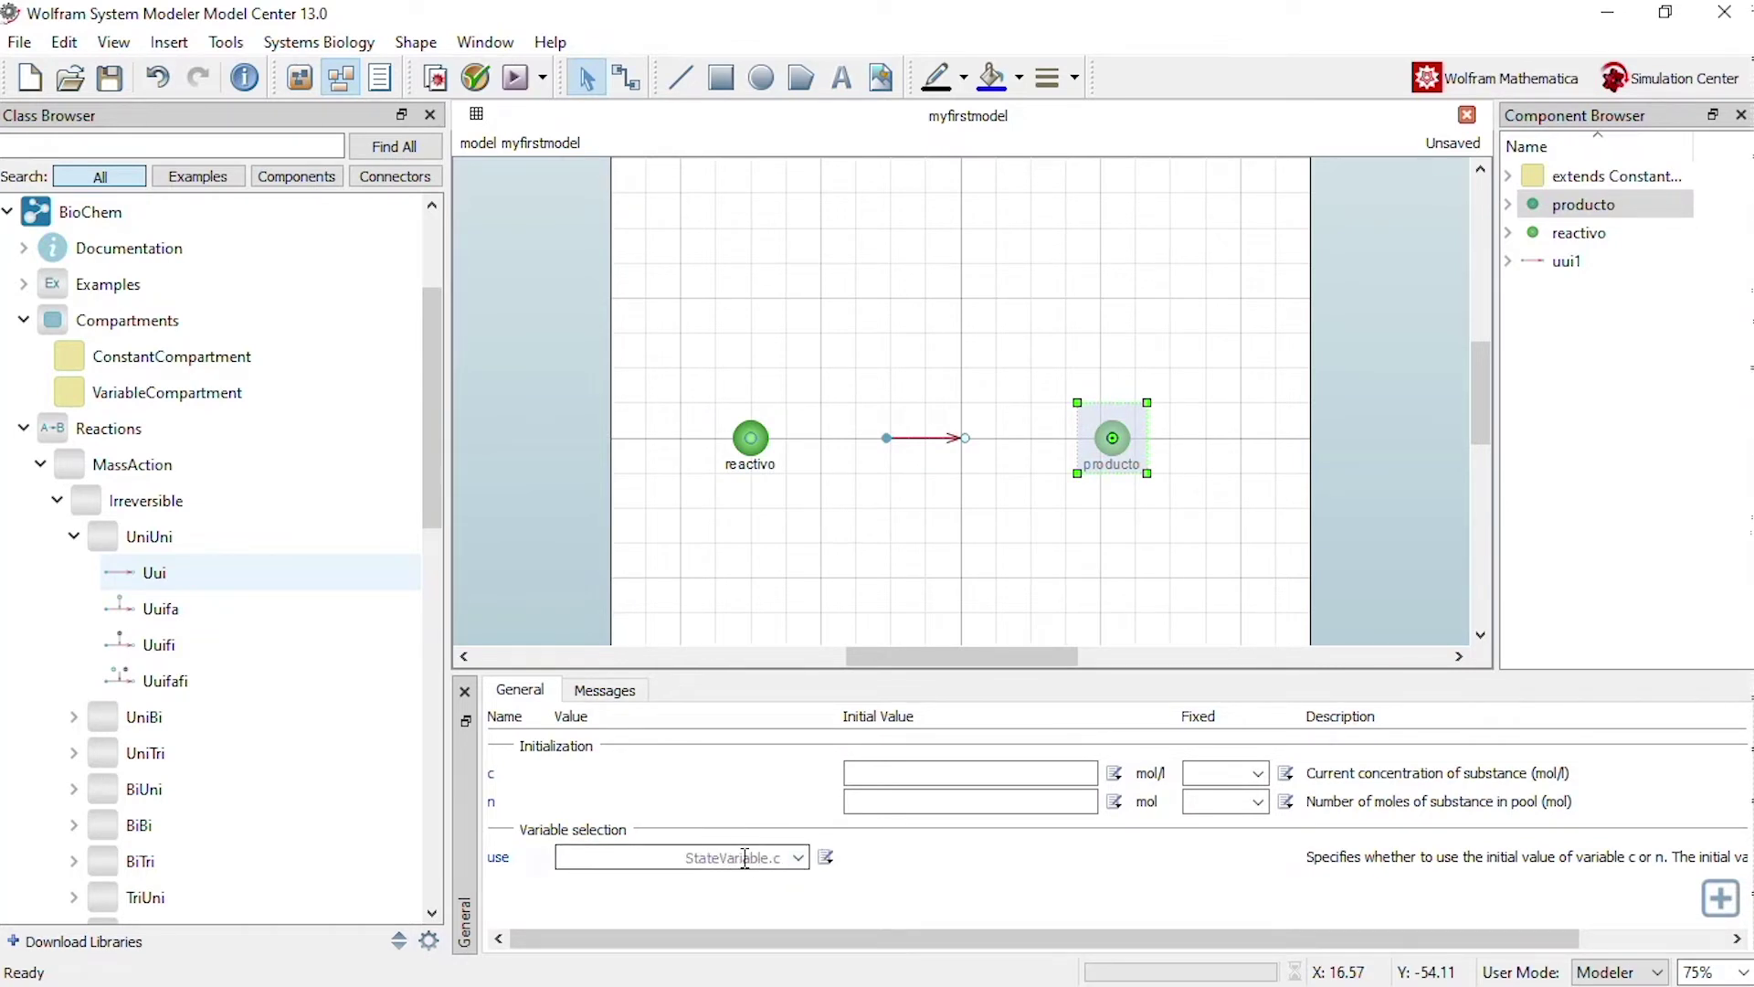
left_click(1073, 774)
type("0")
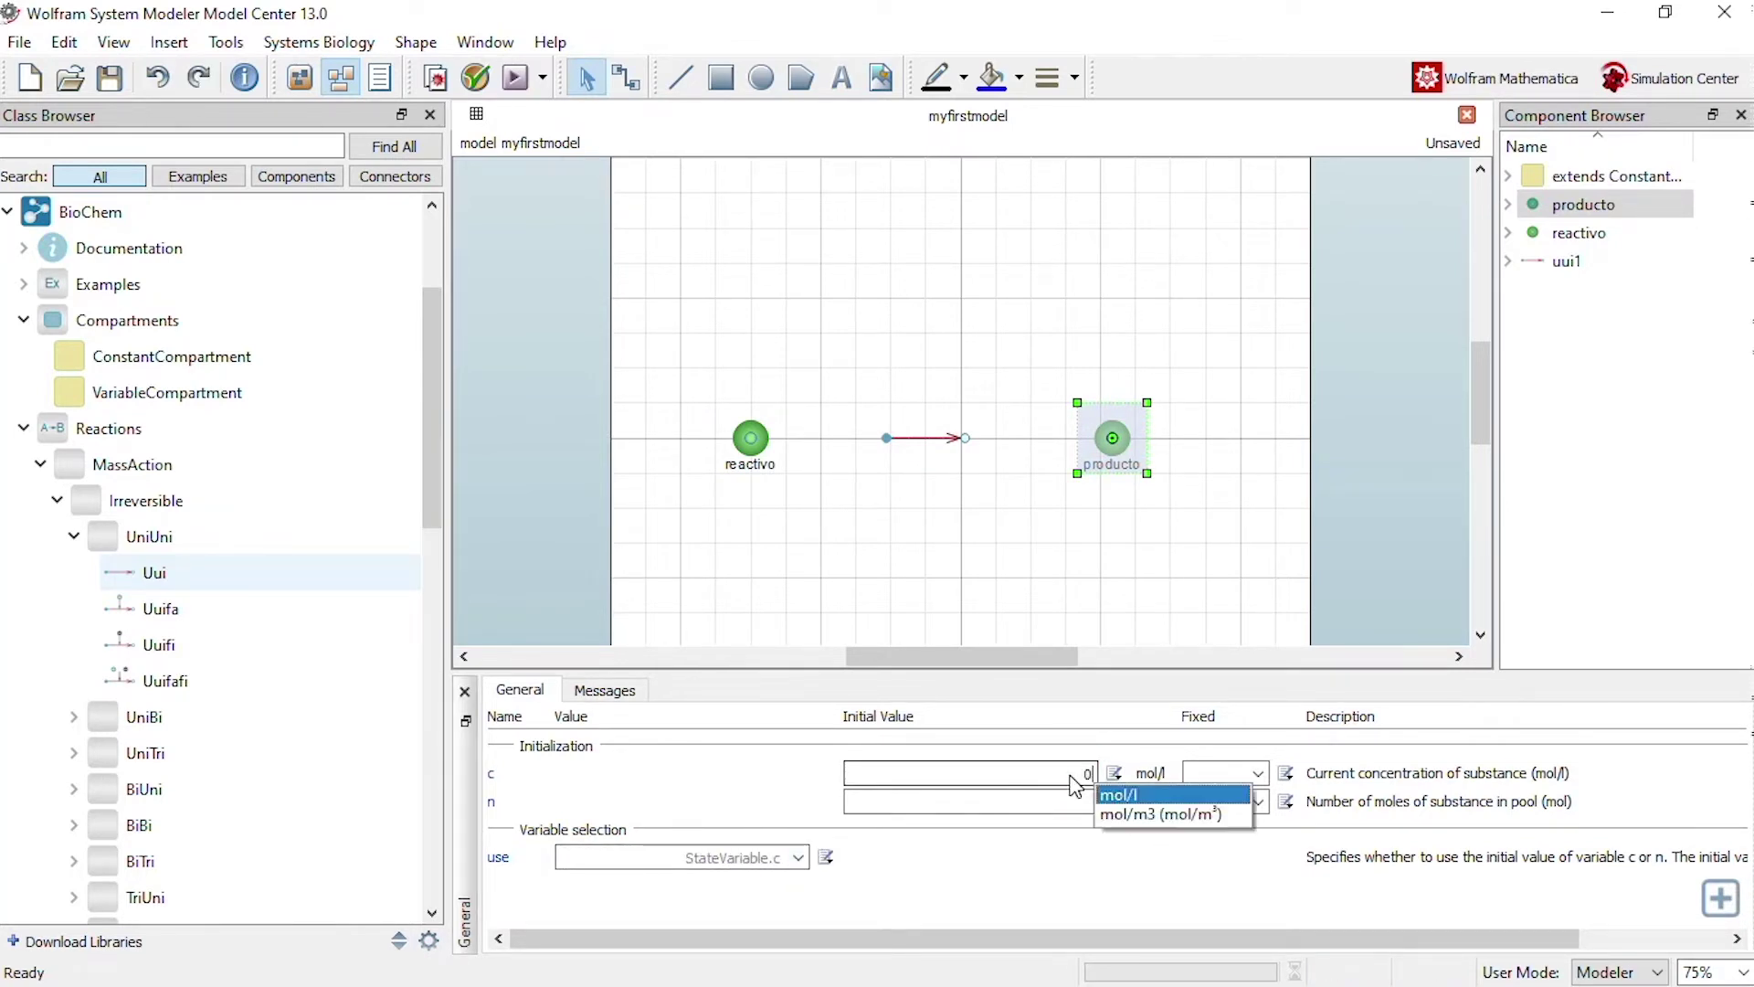
left_click(1073, 773)
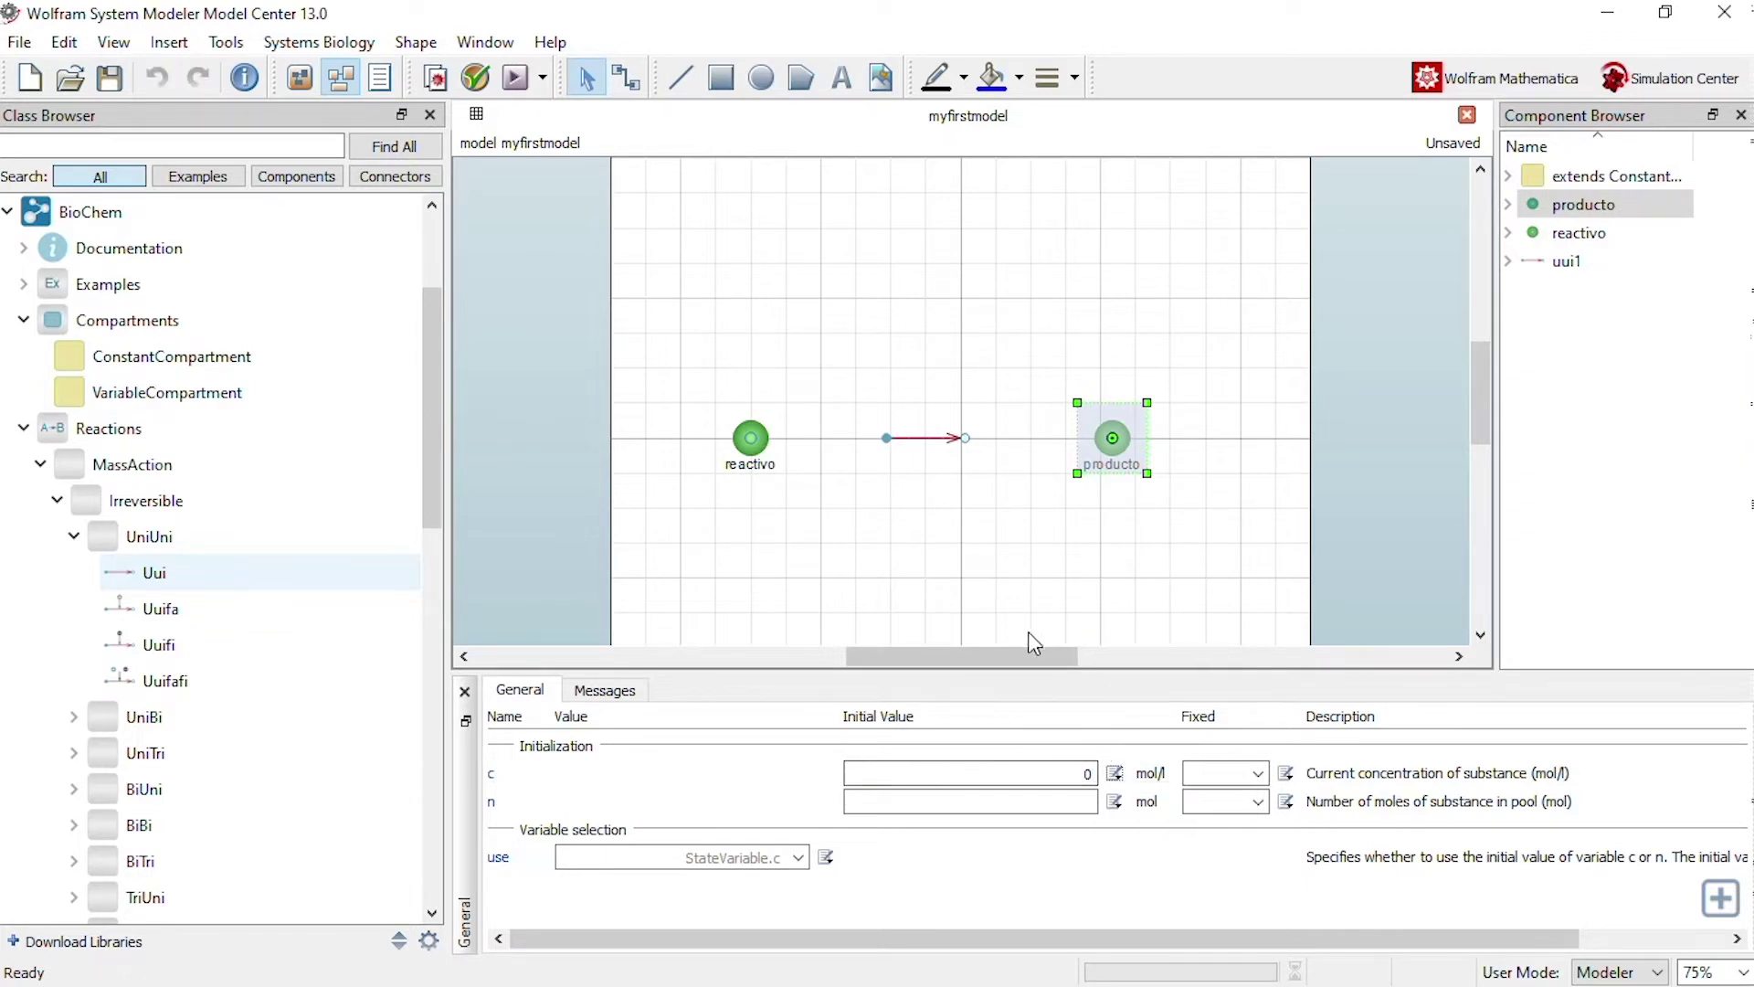
left_click(969, 581)
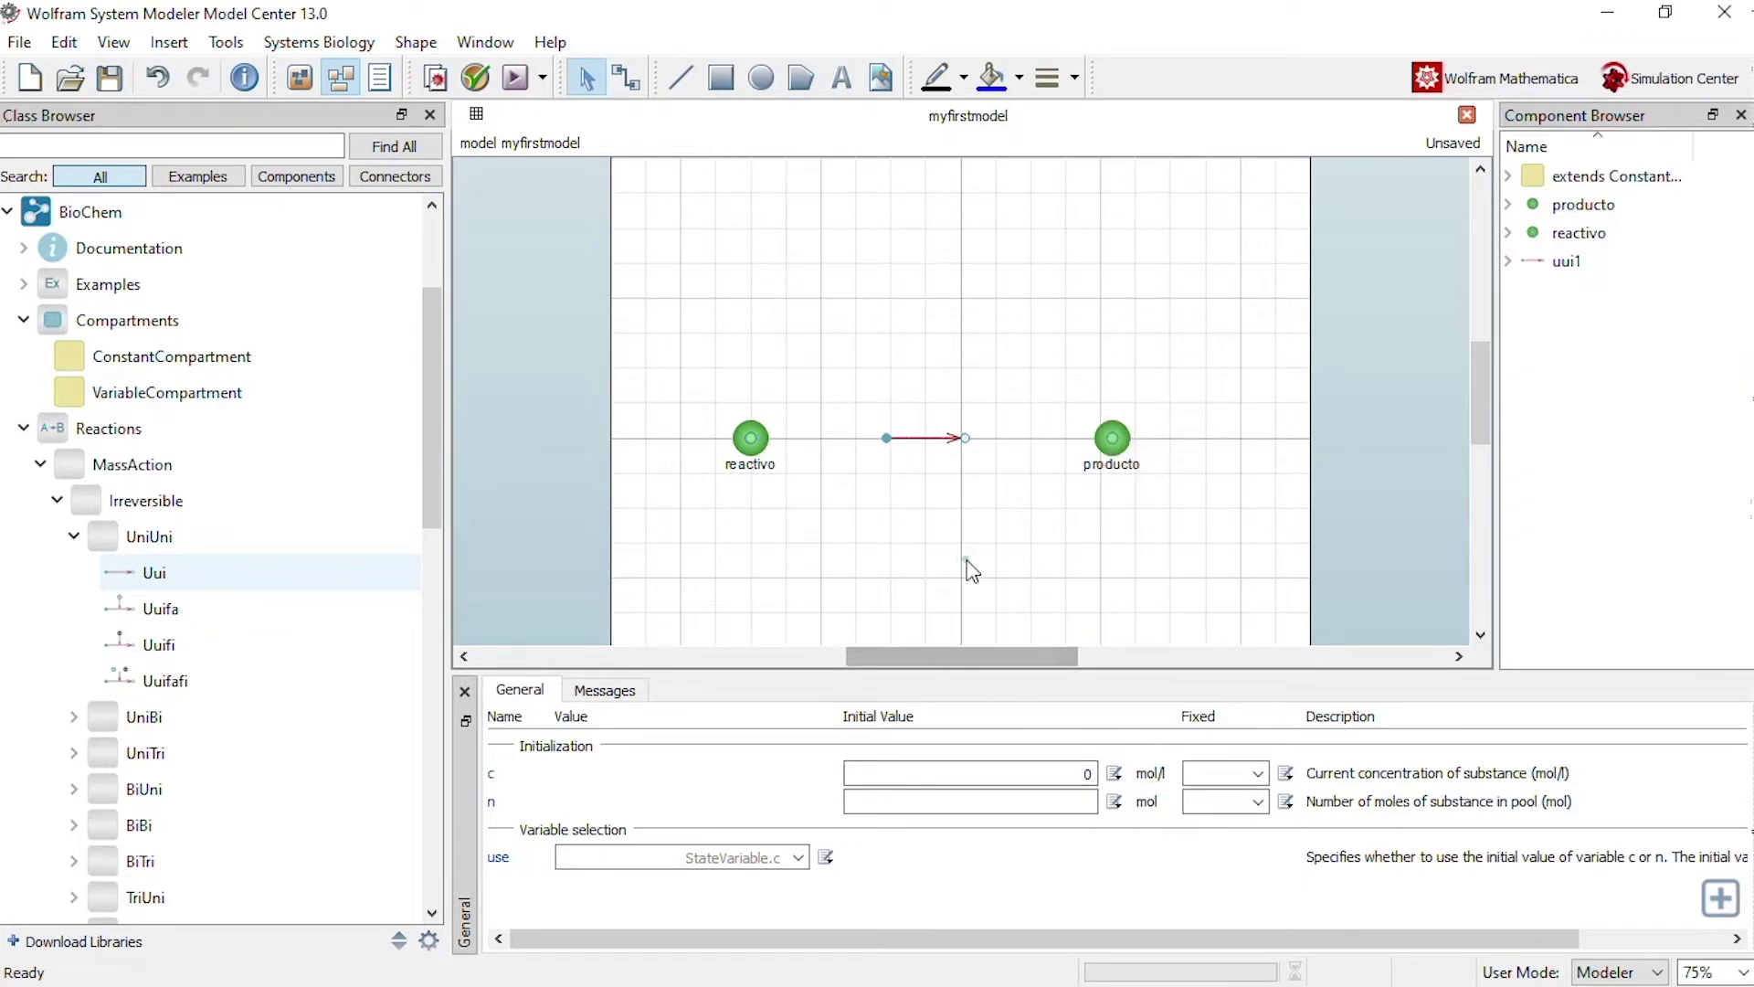
Step: Examine the Uui reaction's rate constant, stoichiometric coefficients and reaction order
left_click(928, 451)
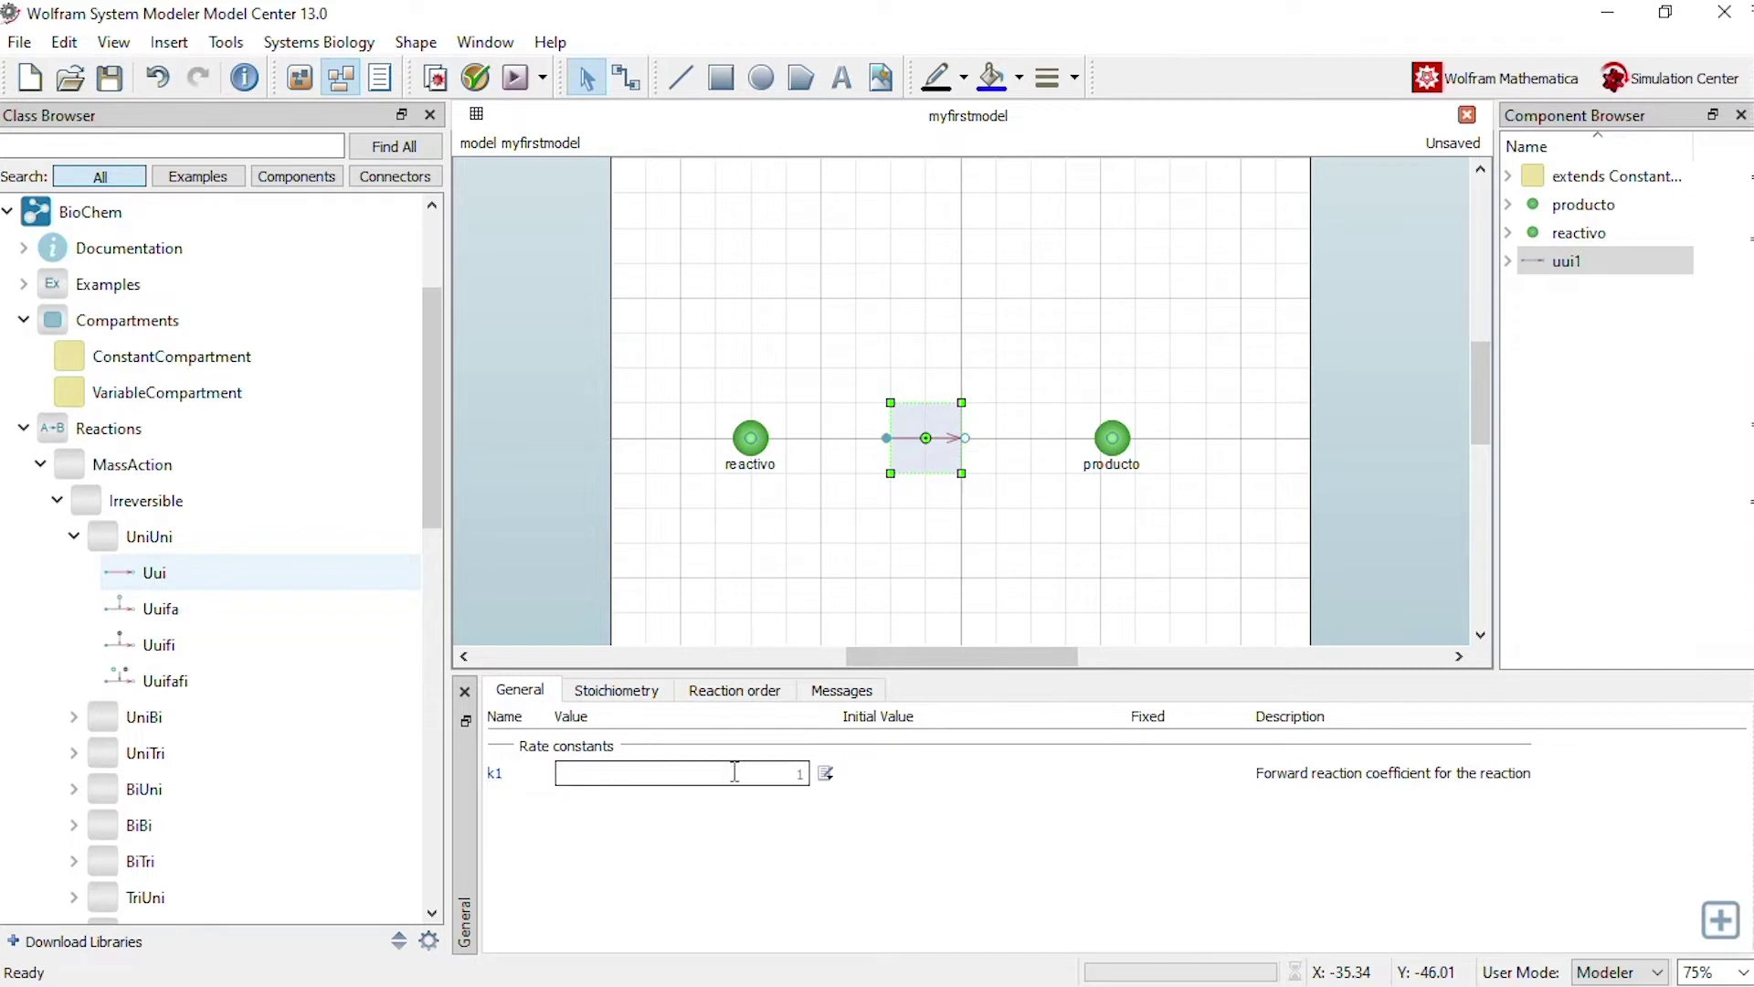
left_click(634, 697)
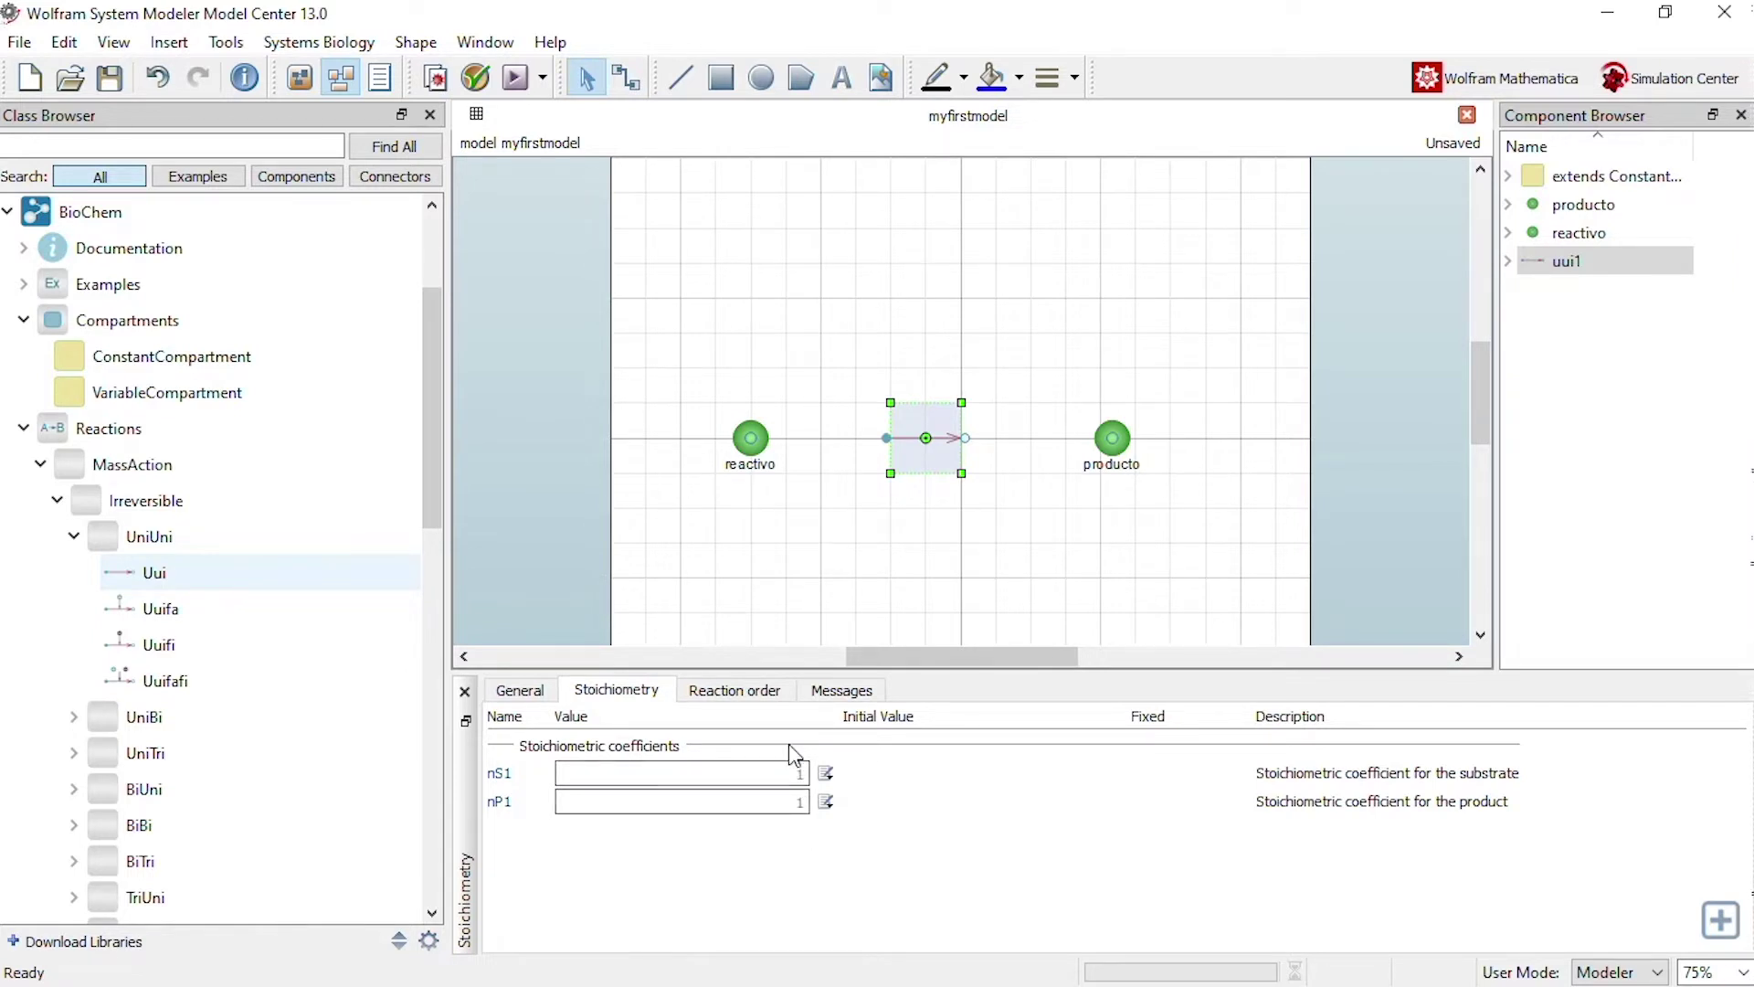
left_click(726, 692)
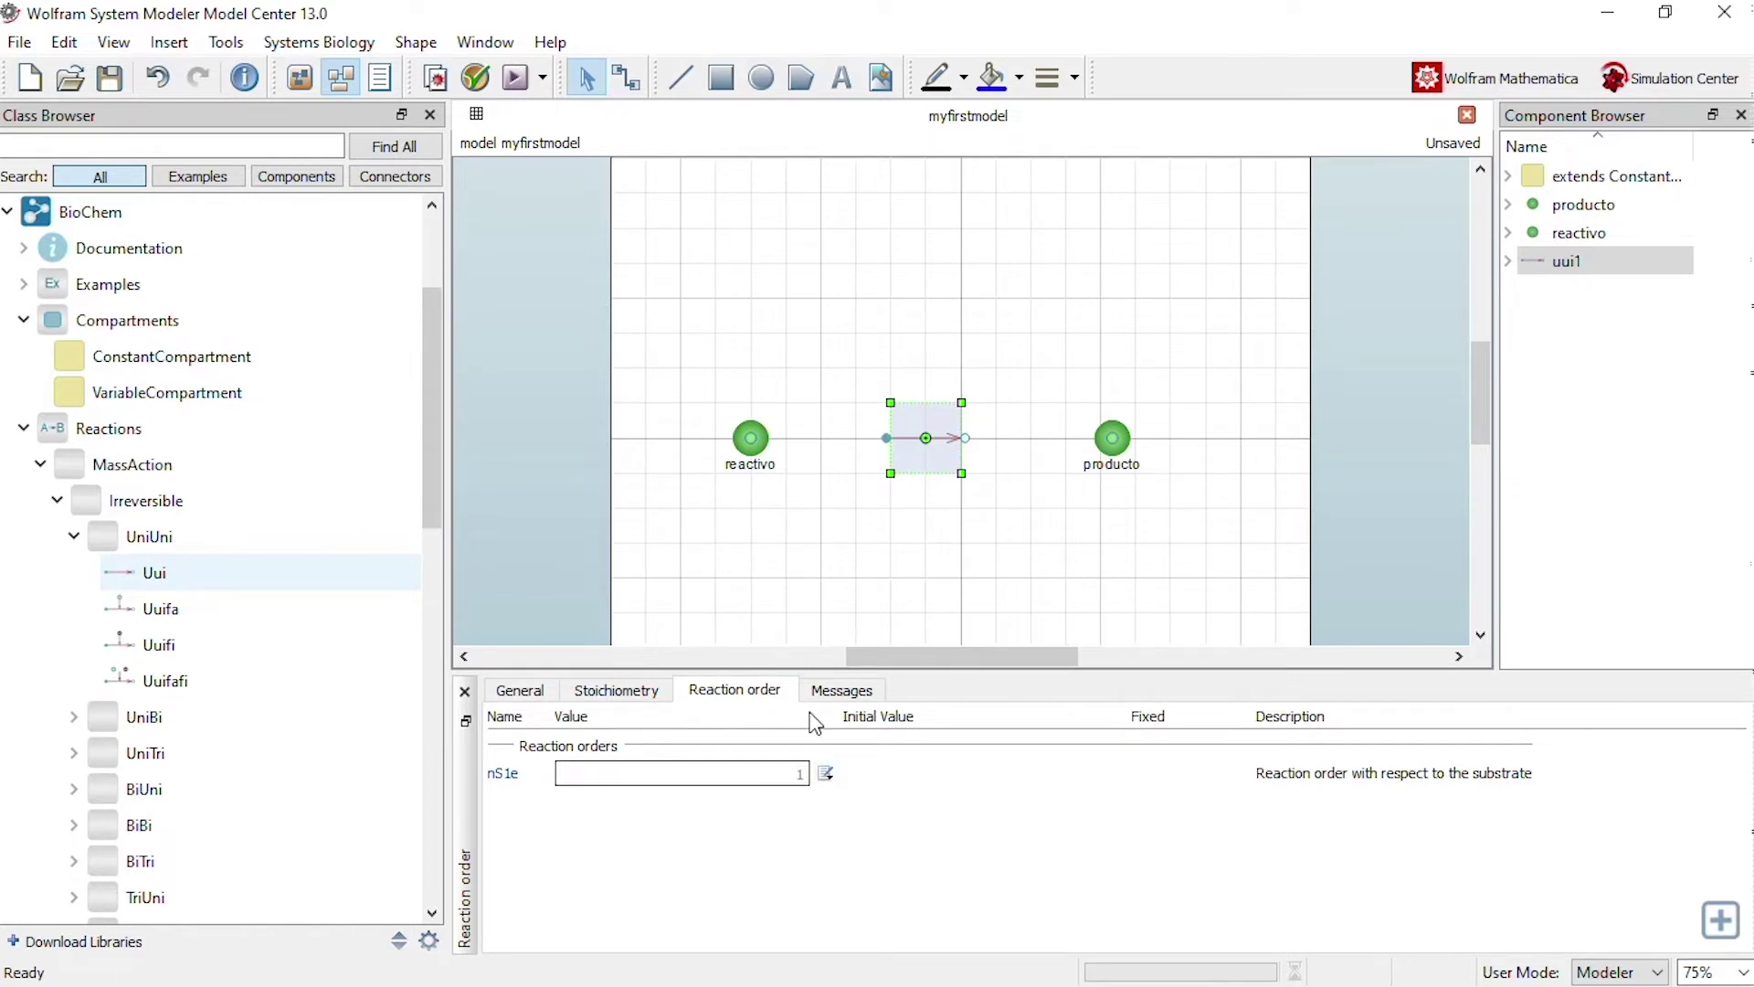
left_click(877, 561)
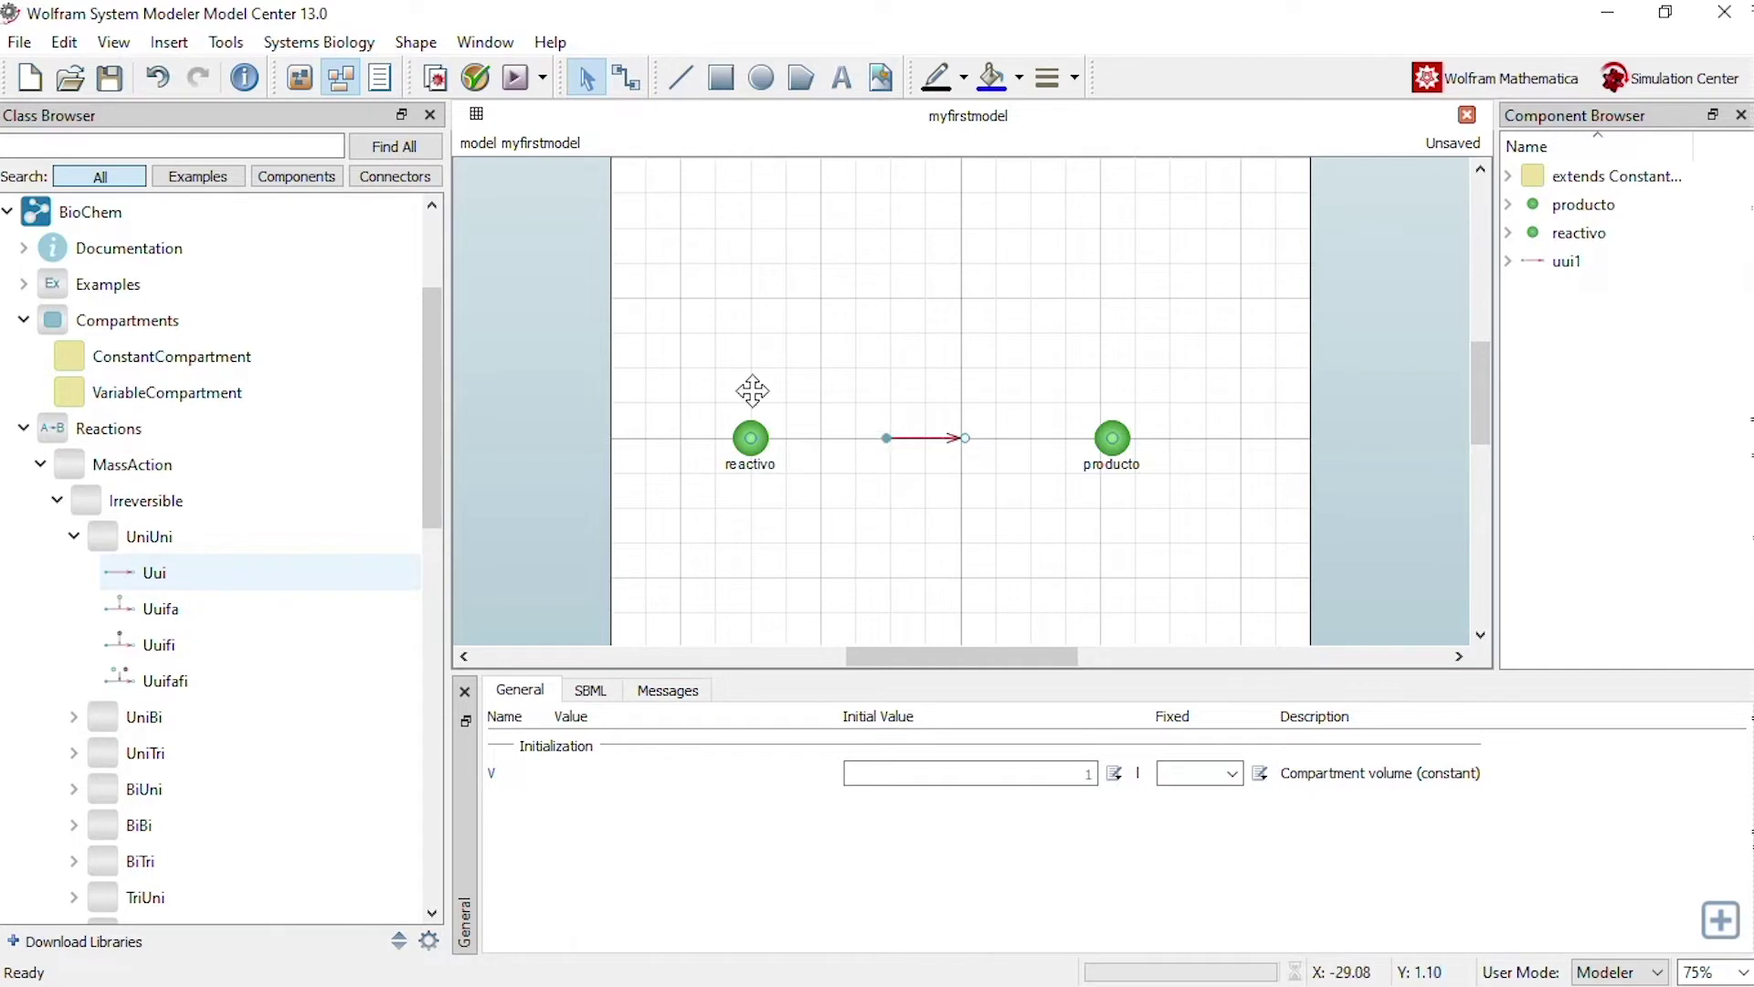
Step: Connect reactivo to the reaction's substrate connector and the reaction's product connector to producto
left_click(627, 80)
left_click_drag(750, 438, 1121, 448)
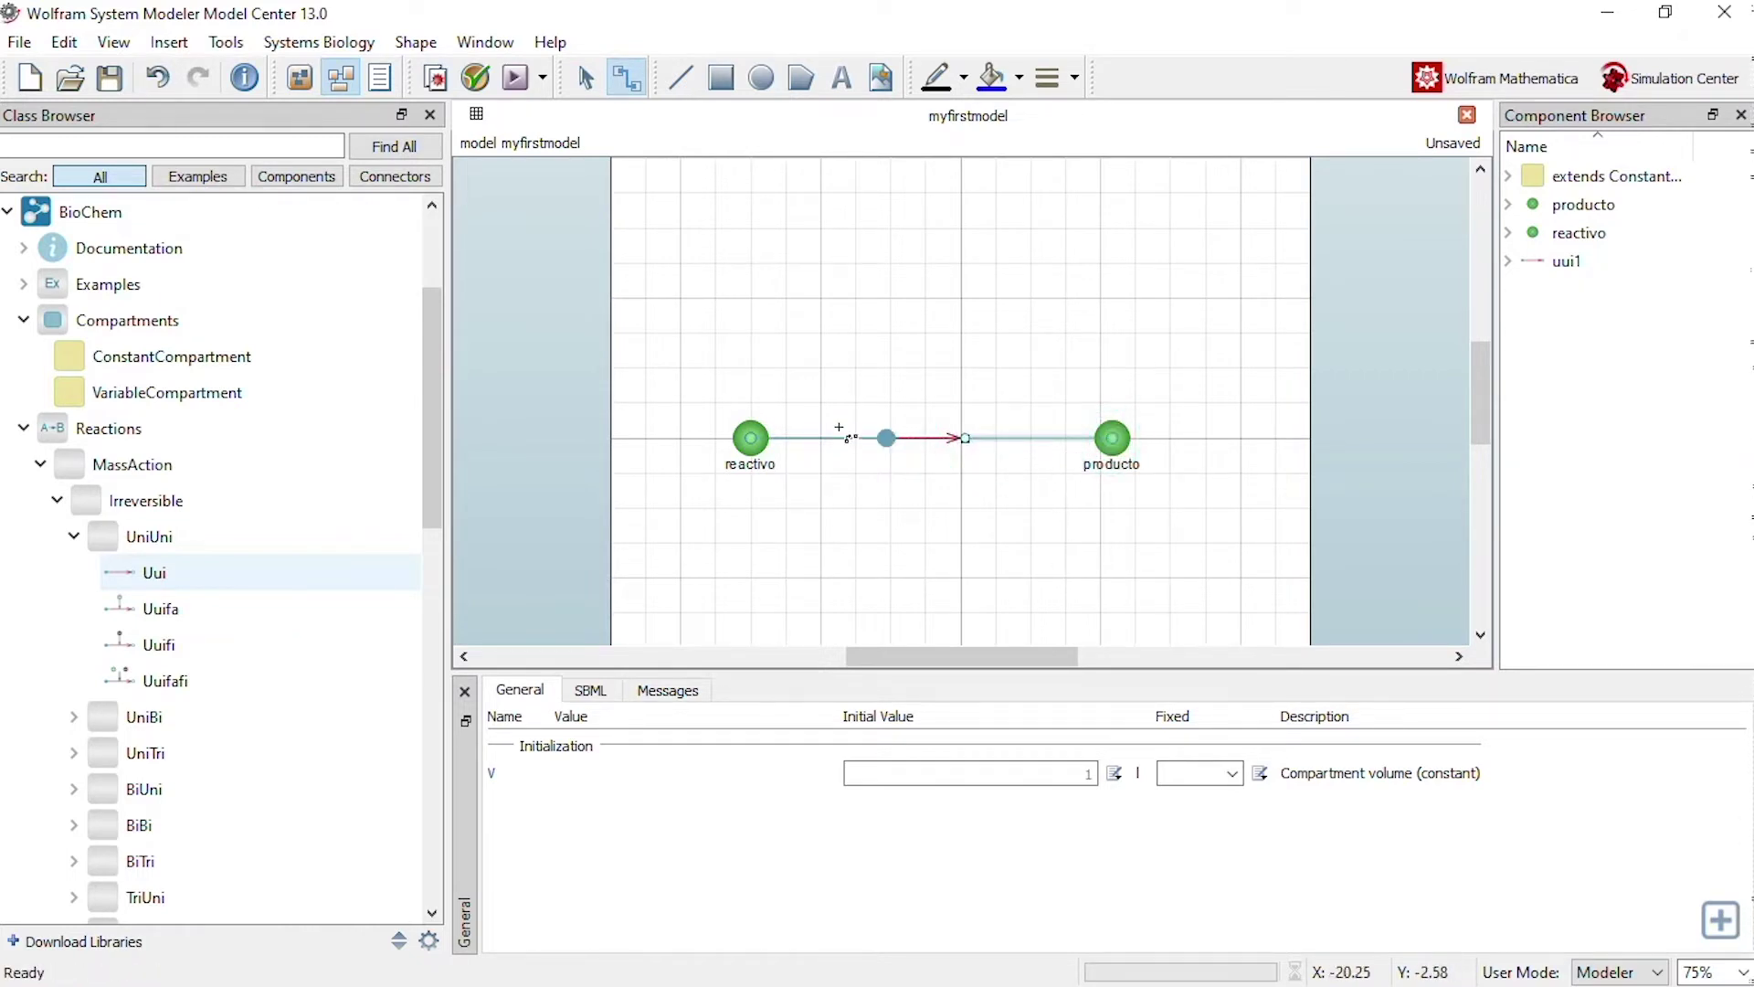
key("Escape")
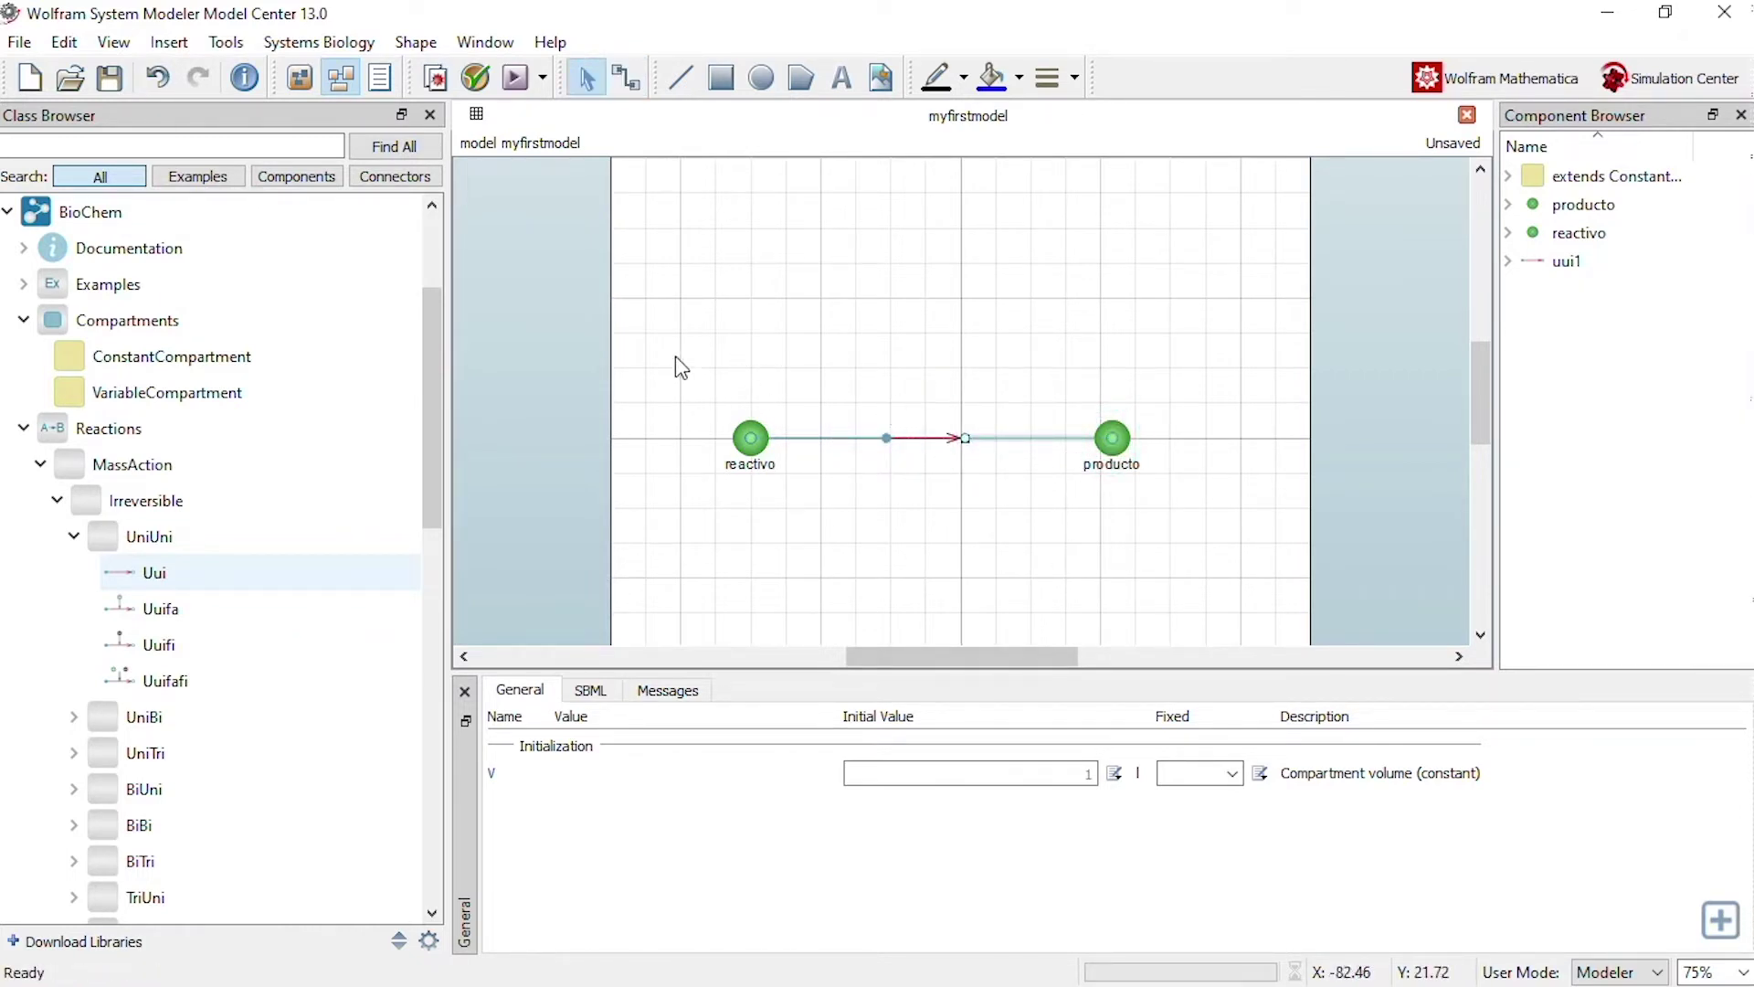
left_click_drag(683, 340, 752, 375)
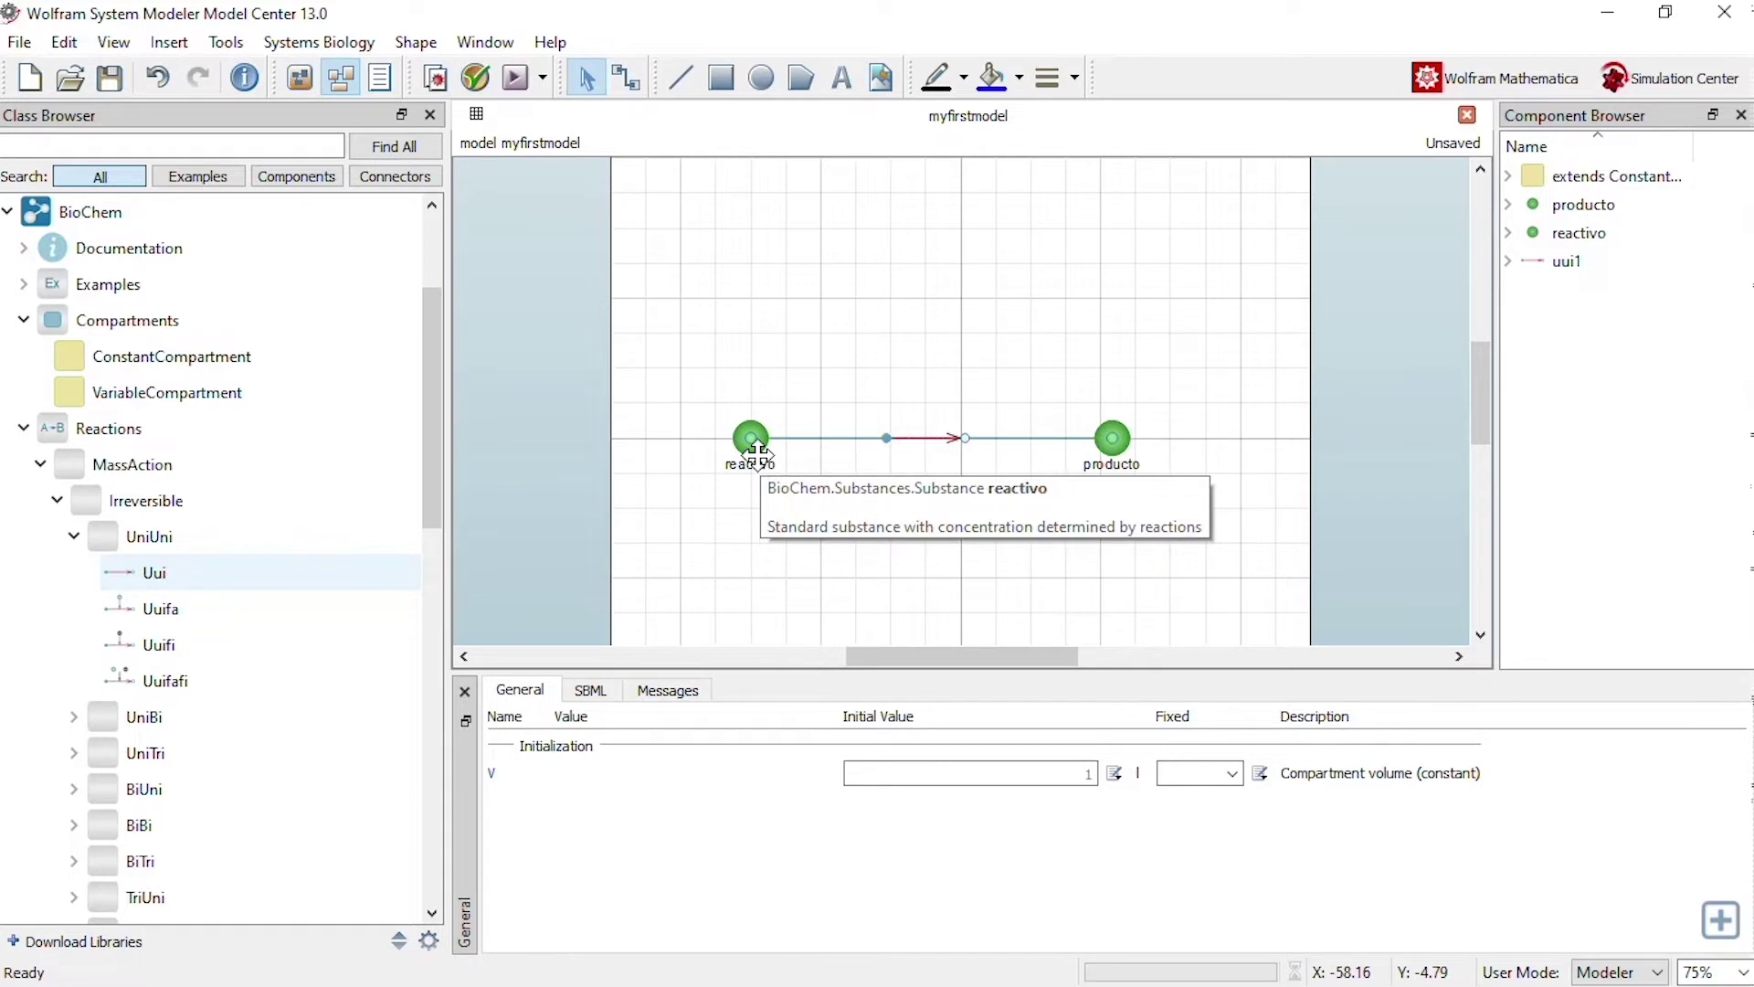
Step: Validate myfirstmodel and simulate it with the default experiment settings
left_click(474, 80)
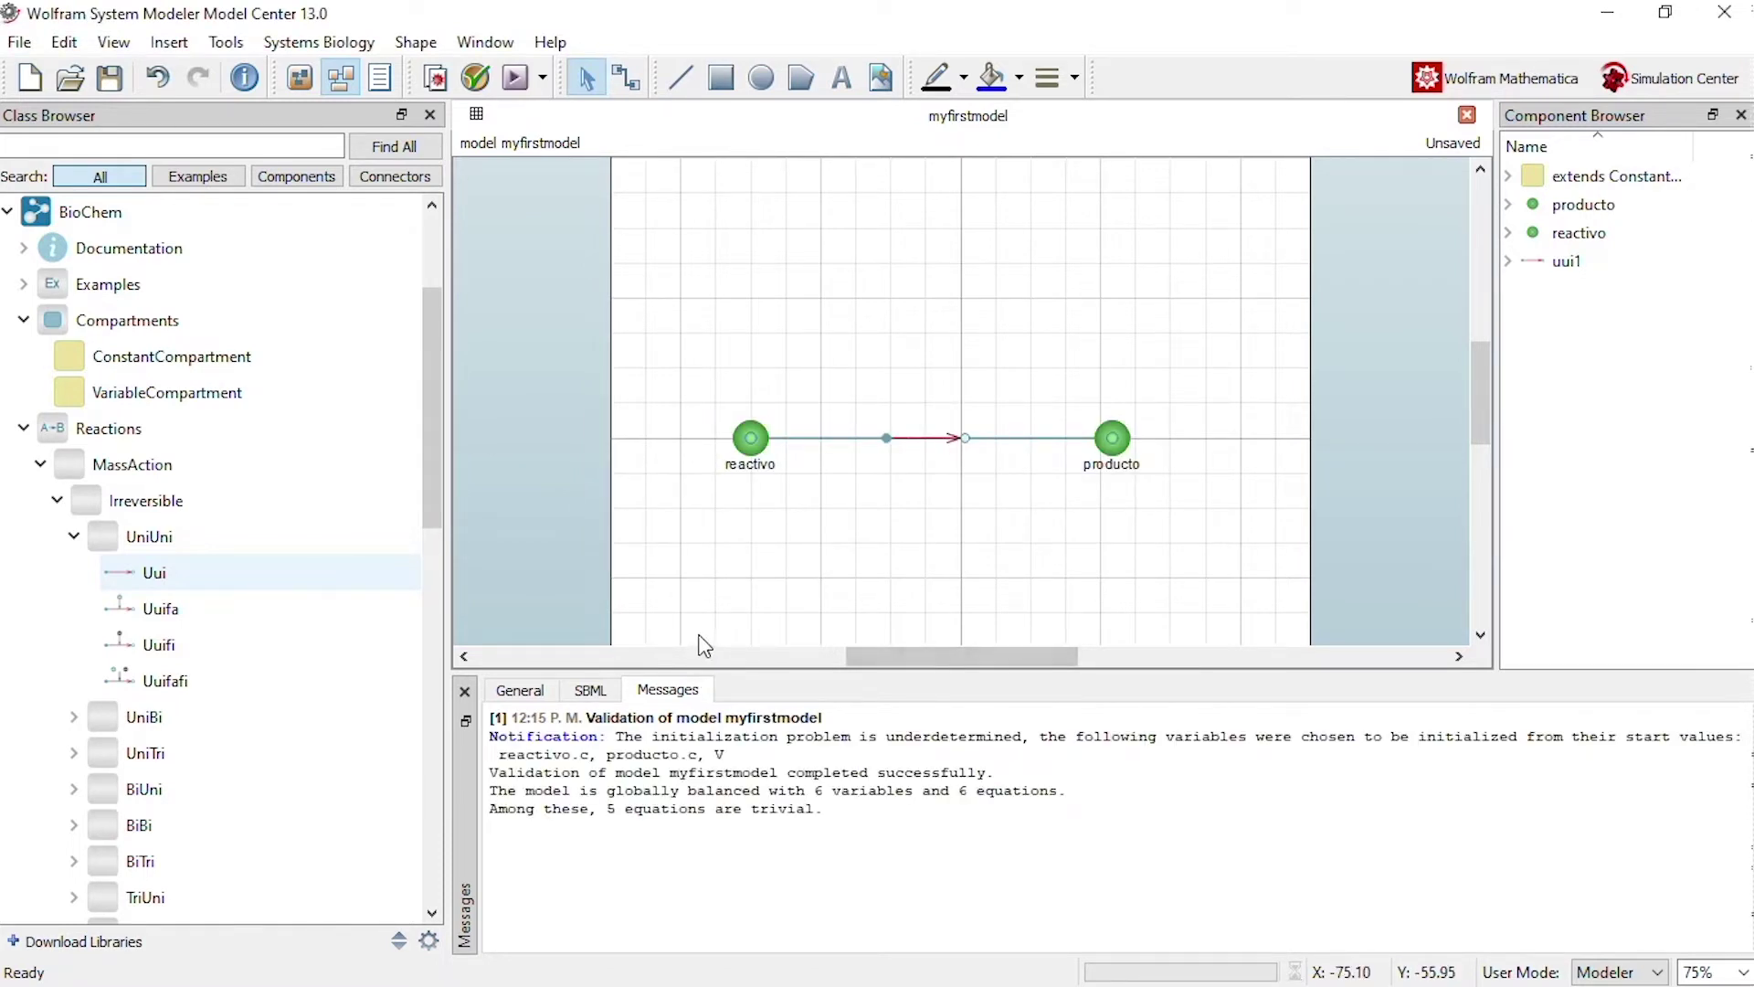
left_click(513, 84)
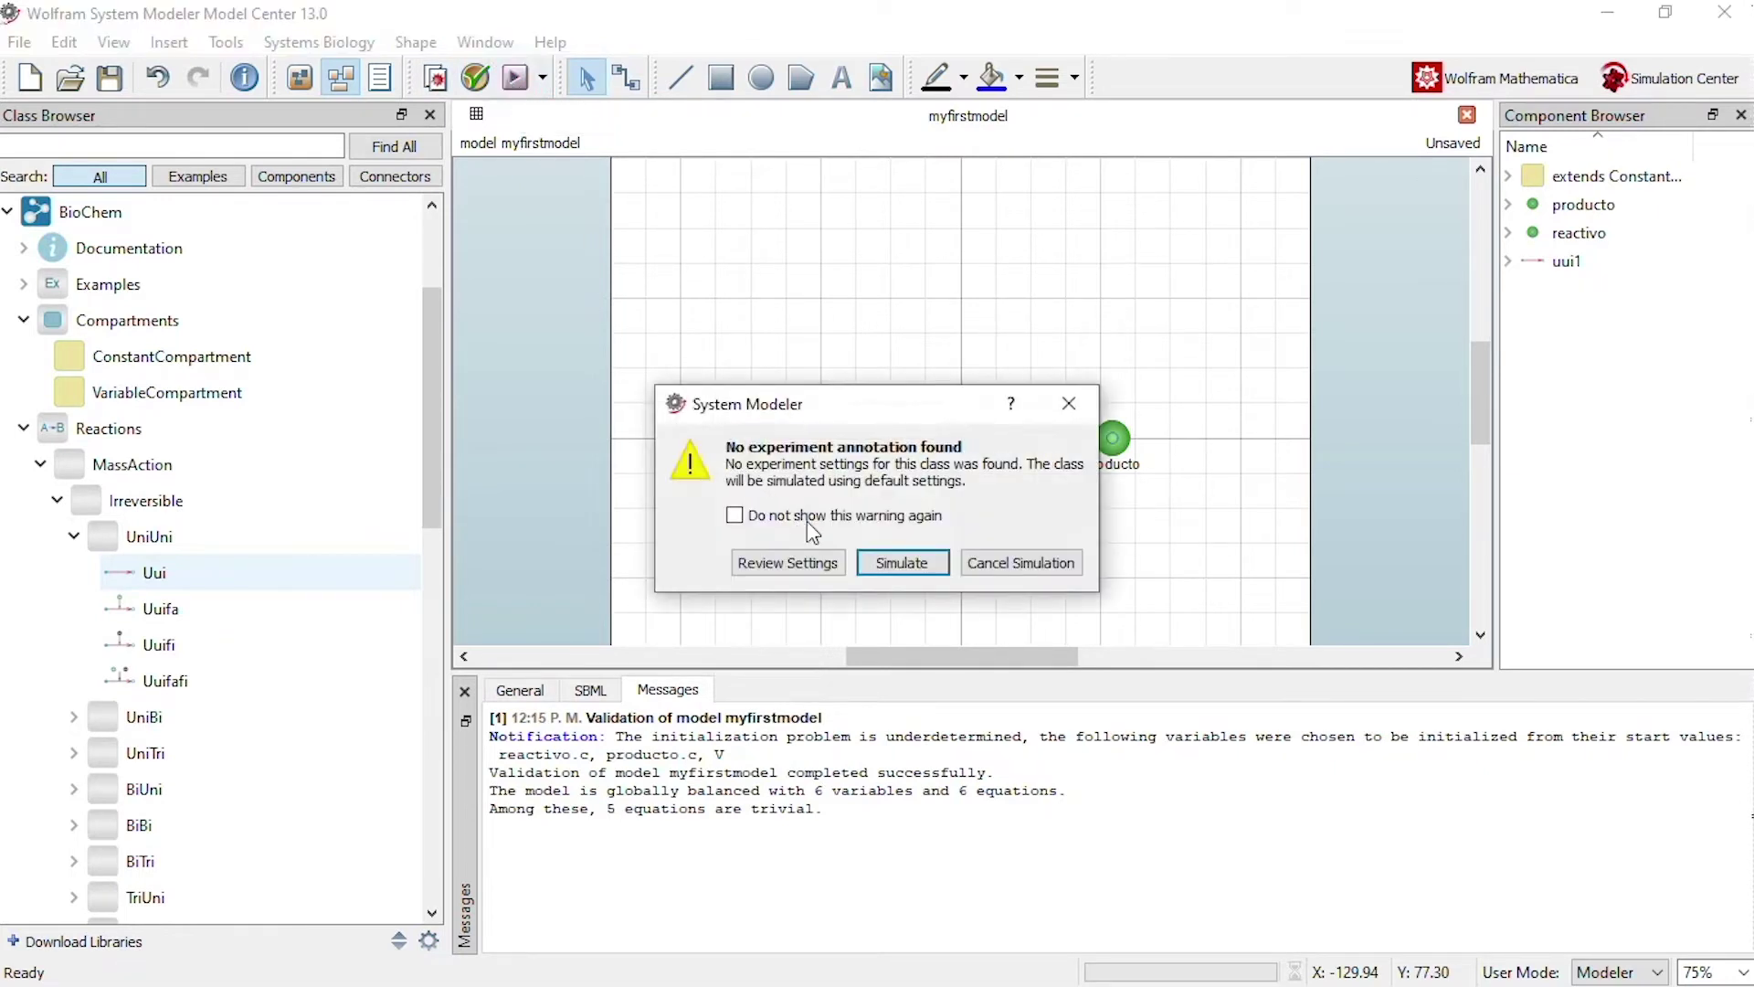
left_click(879, 562)
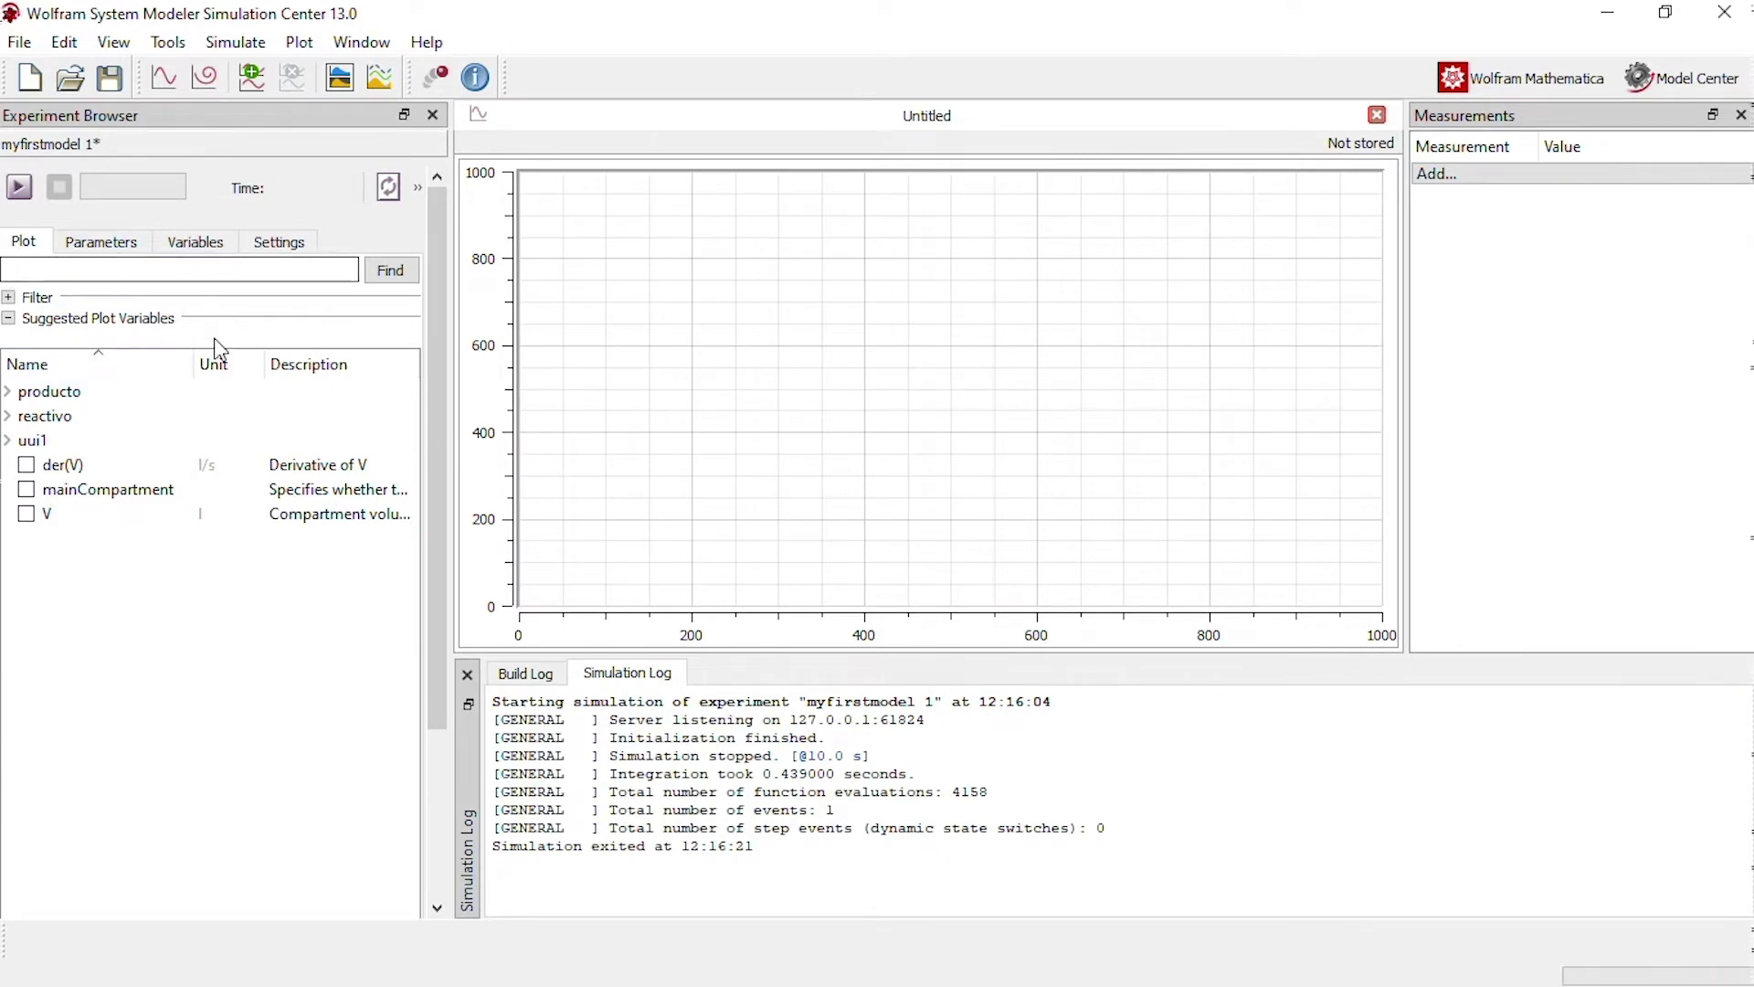
Step: Plot the concentration c of both producto and reactivo over time, and inspect the curves' end points
left_click(7, 393)
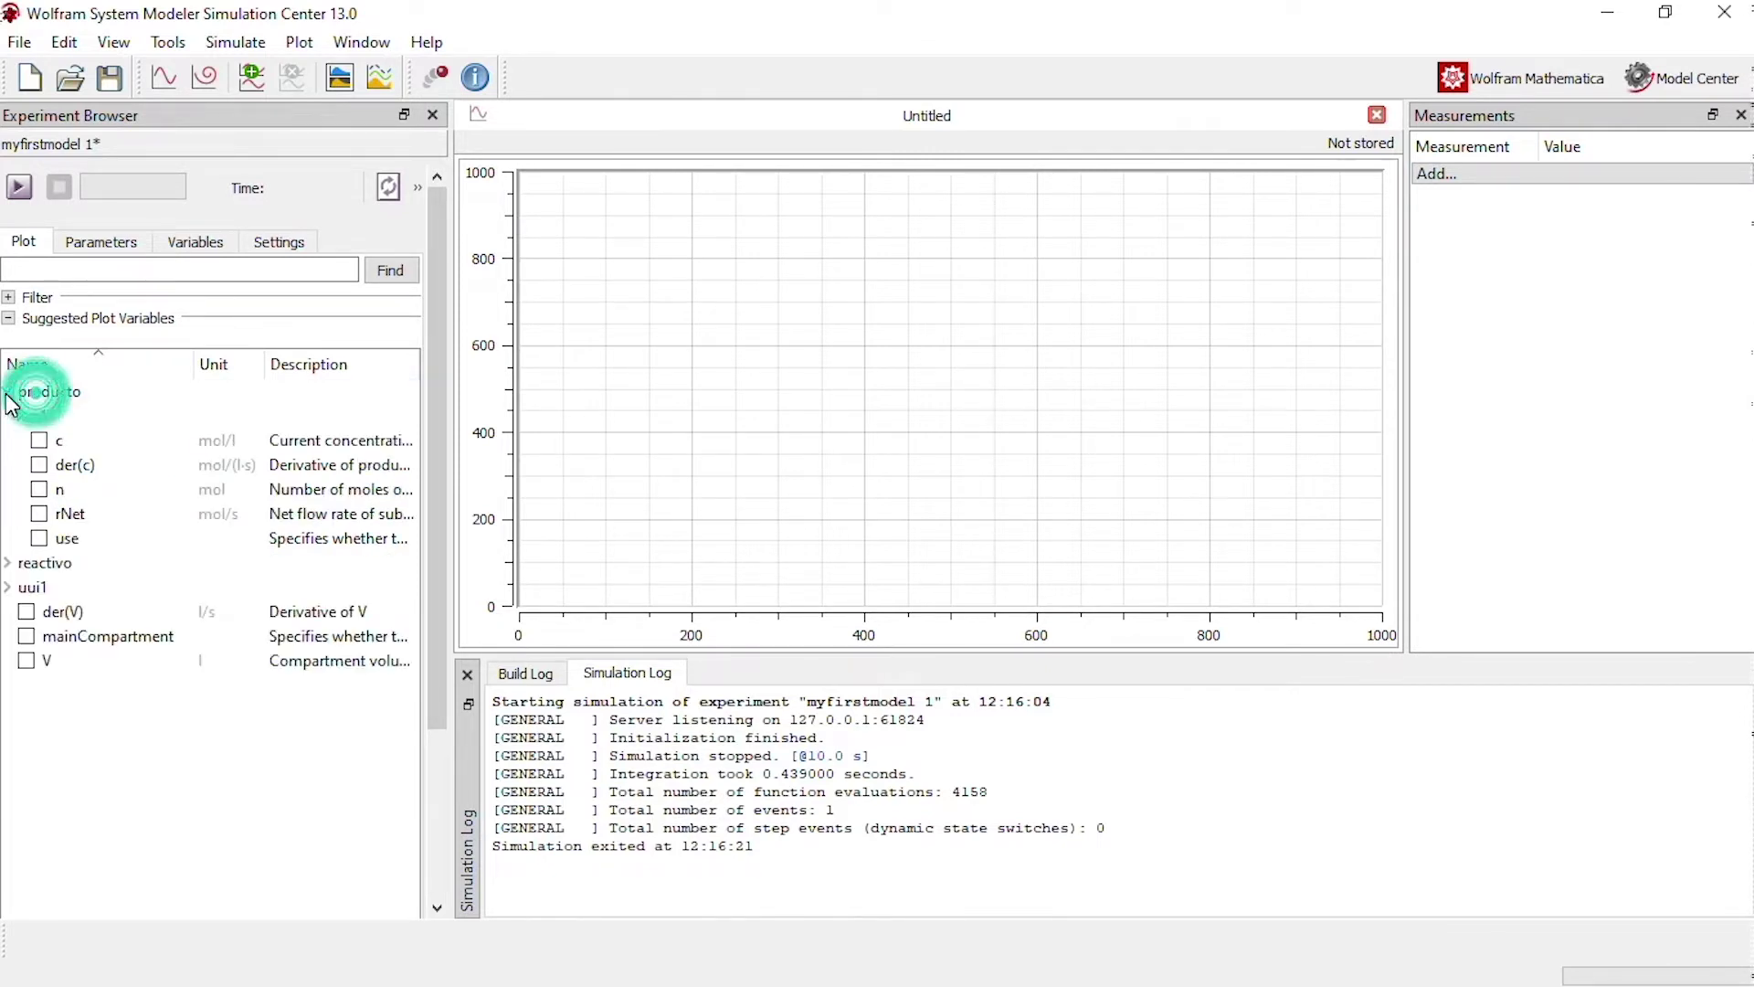
left_click(7, 563)
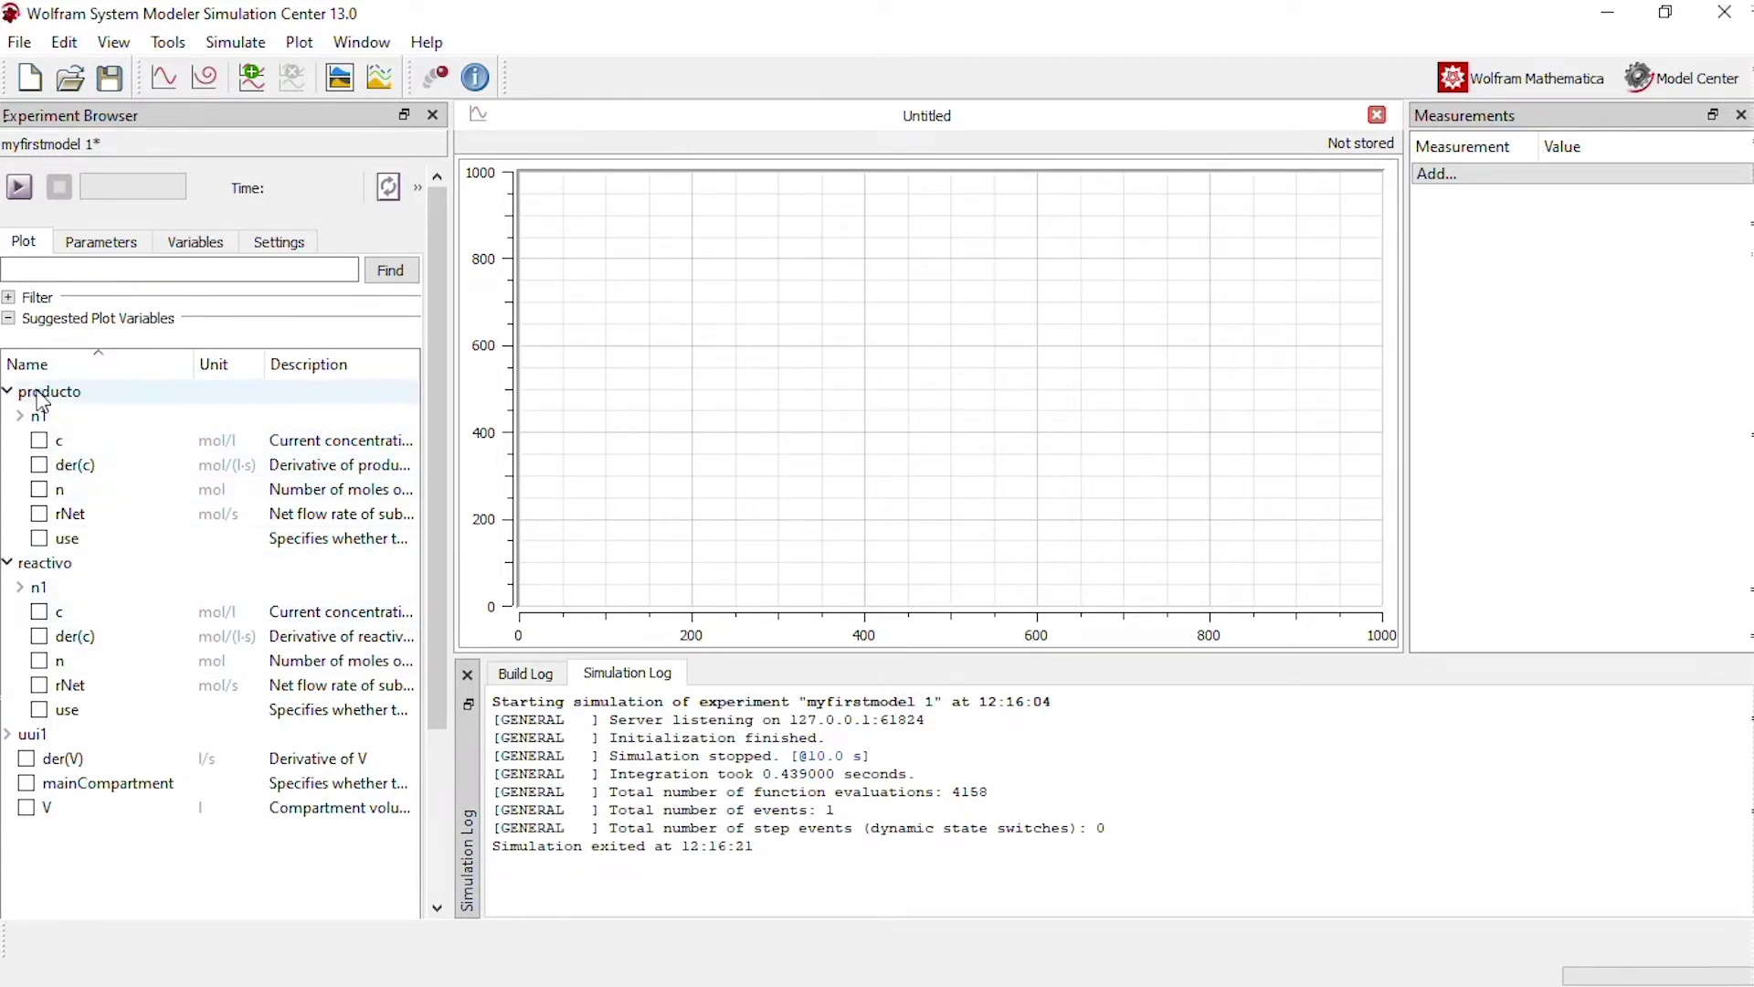
left_click(39, 442)
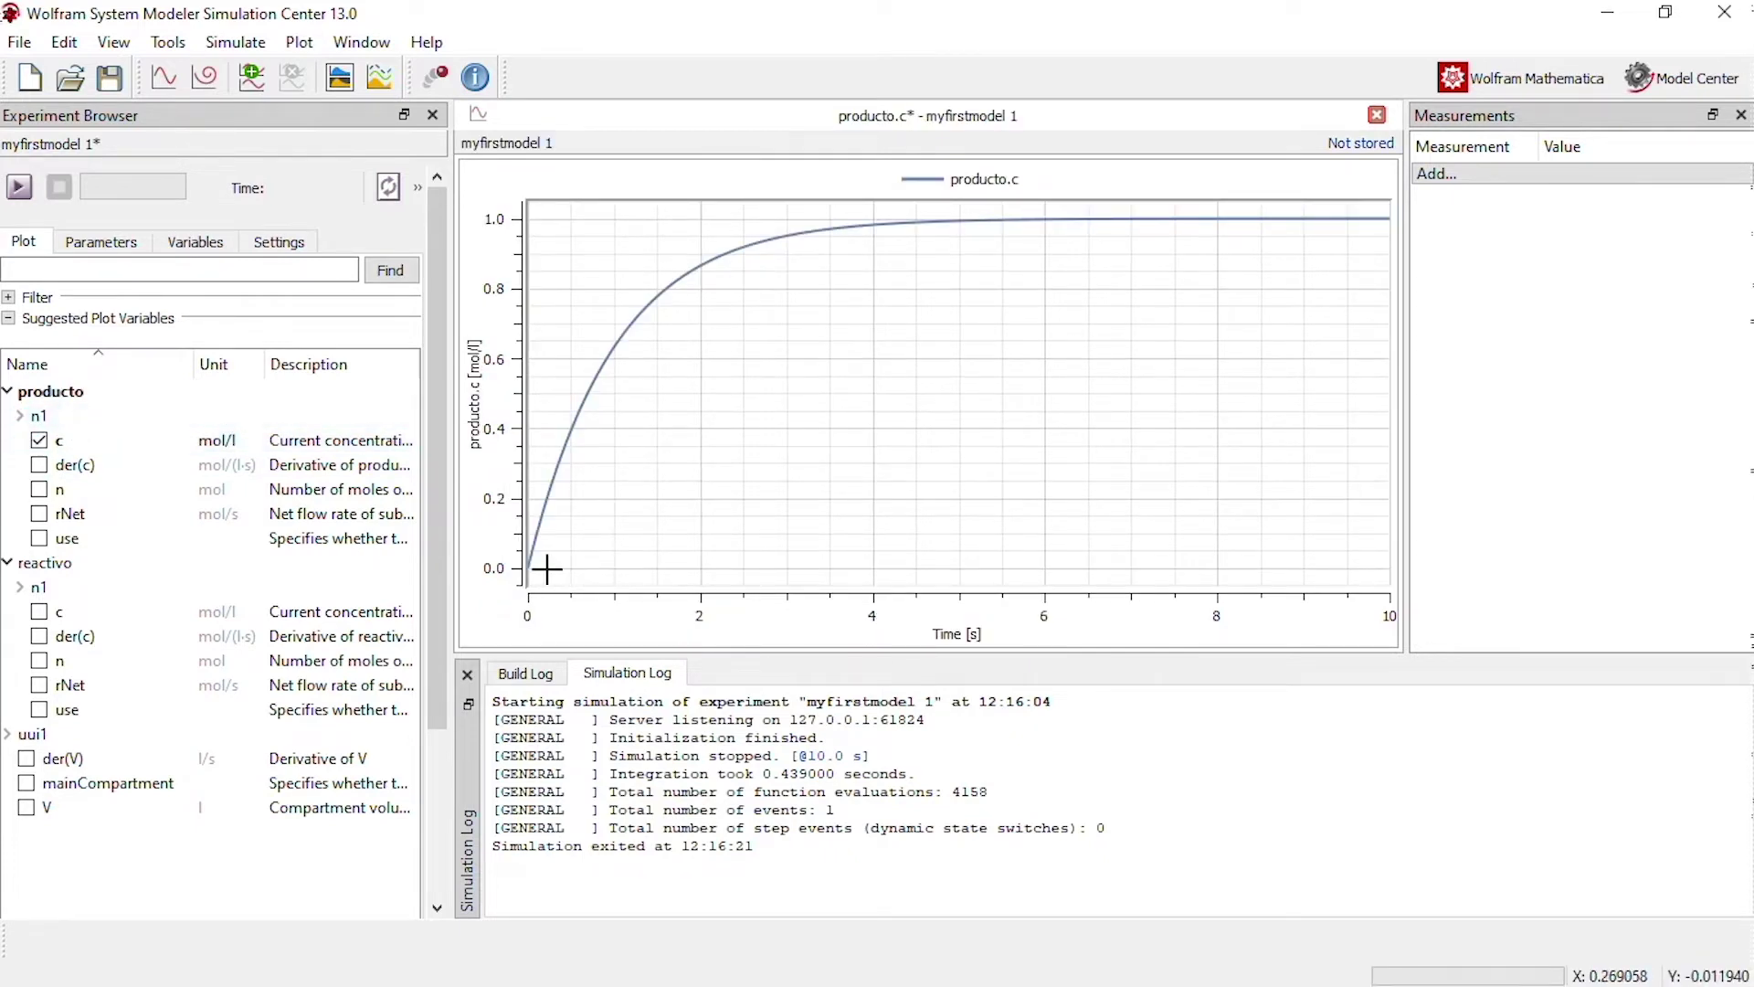
mouse_move(530, 566)
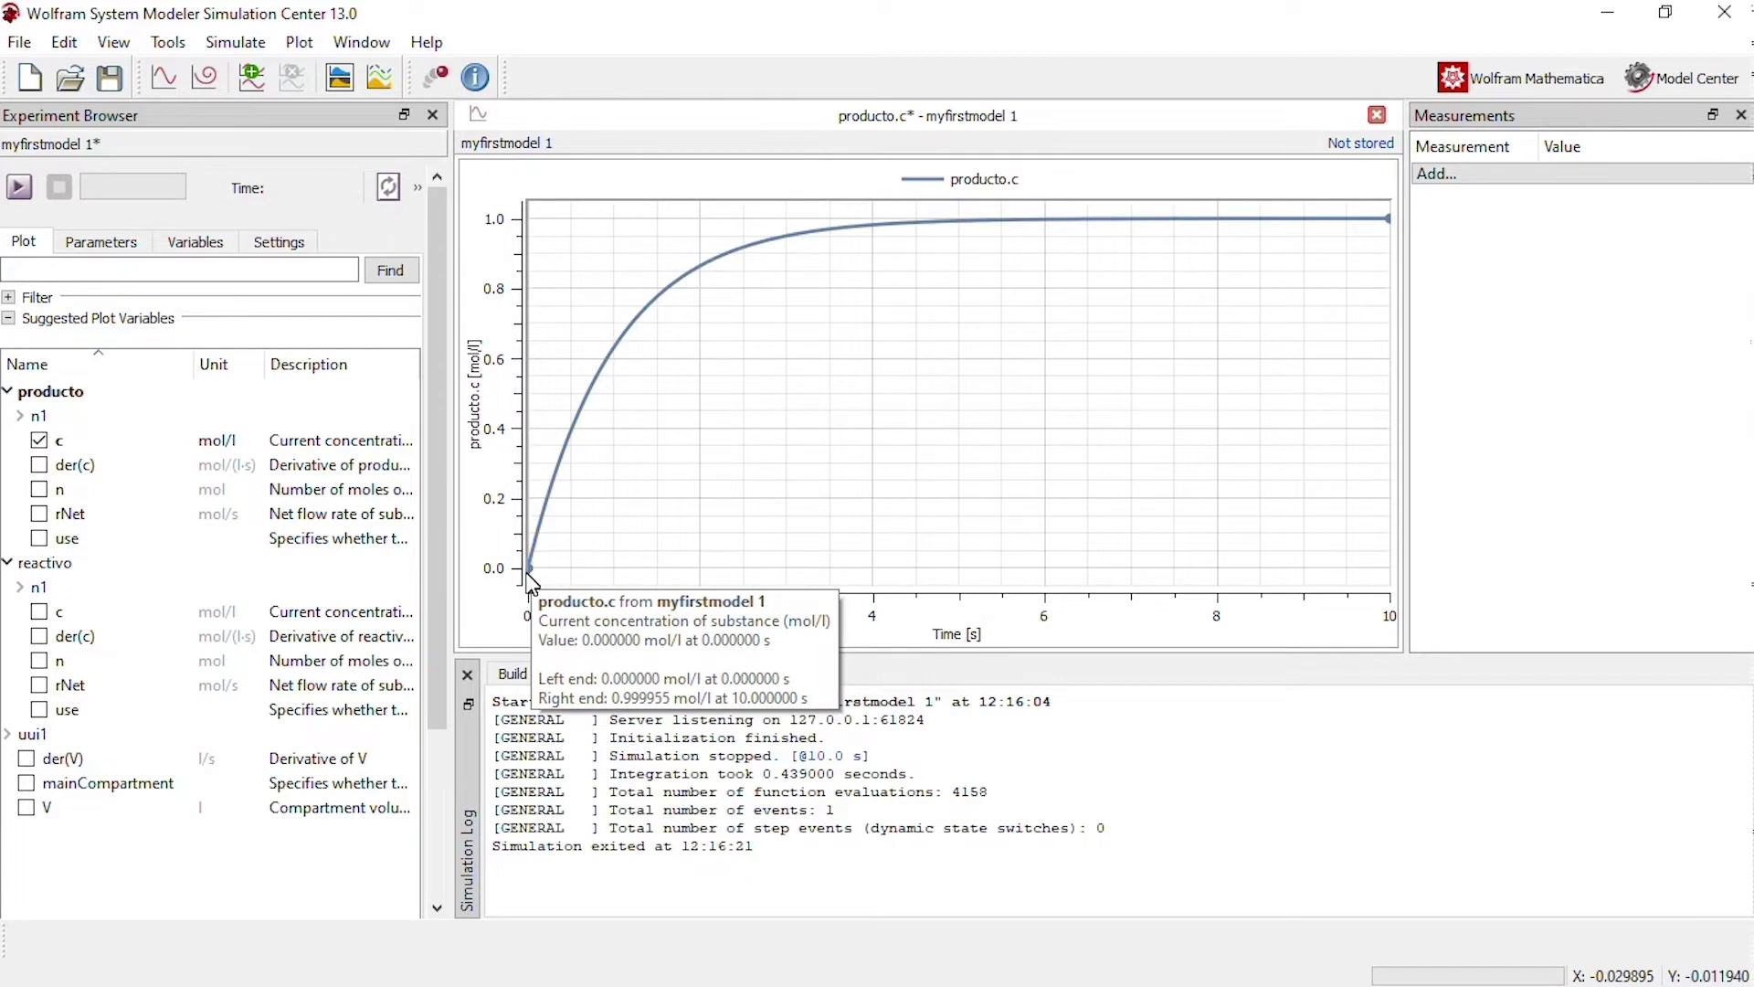
mouse_move(974, 222)
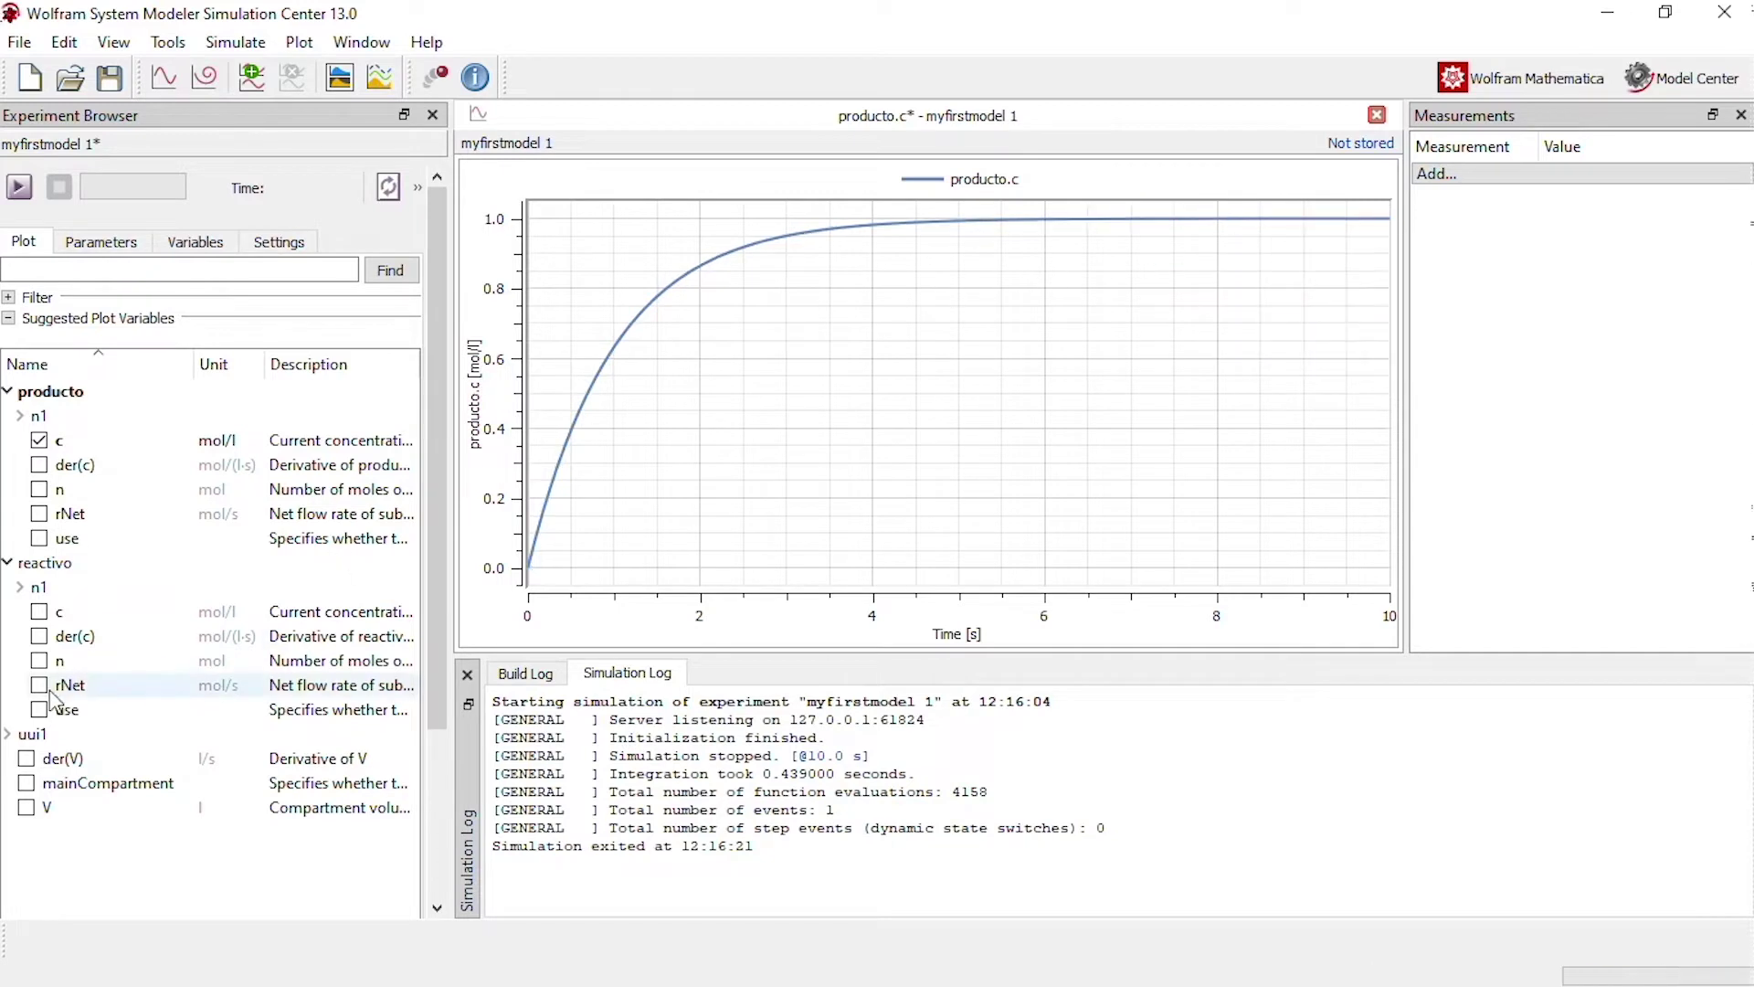
left_click(41, 612)
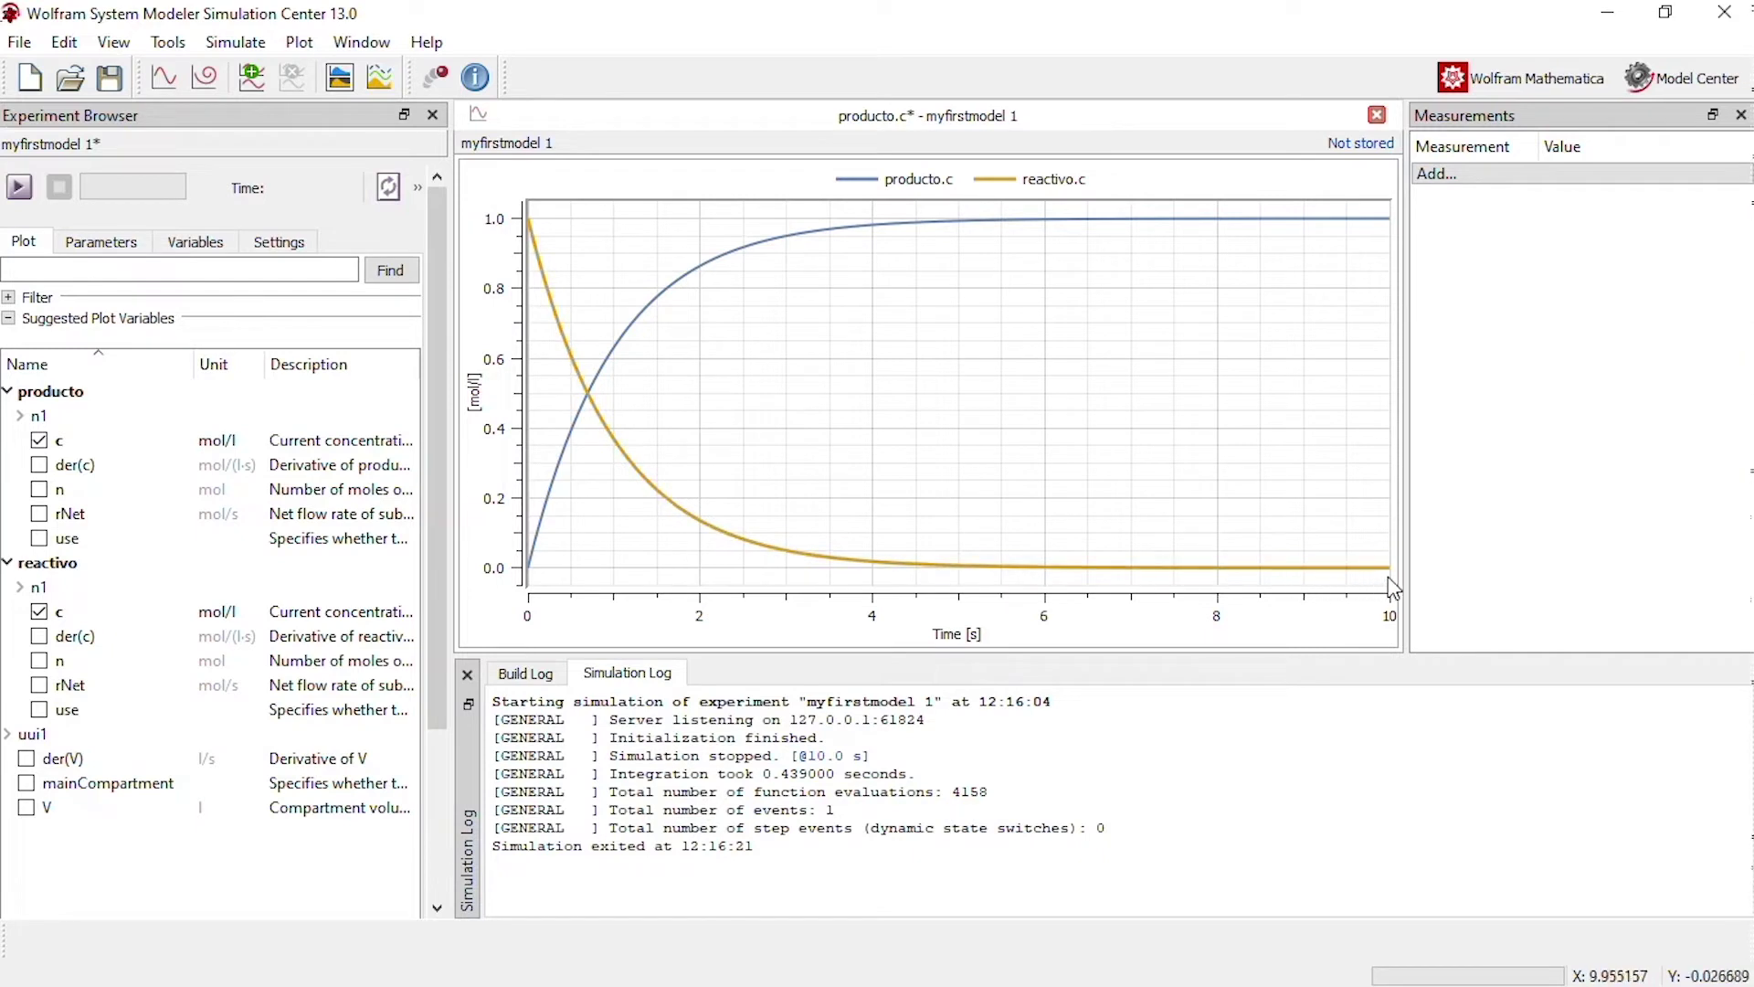
mouse_move(1390, 583)
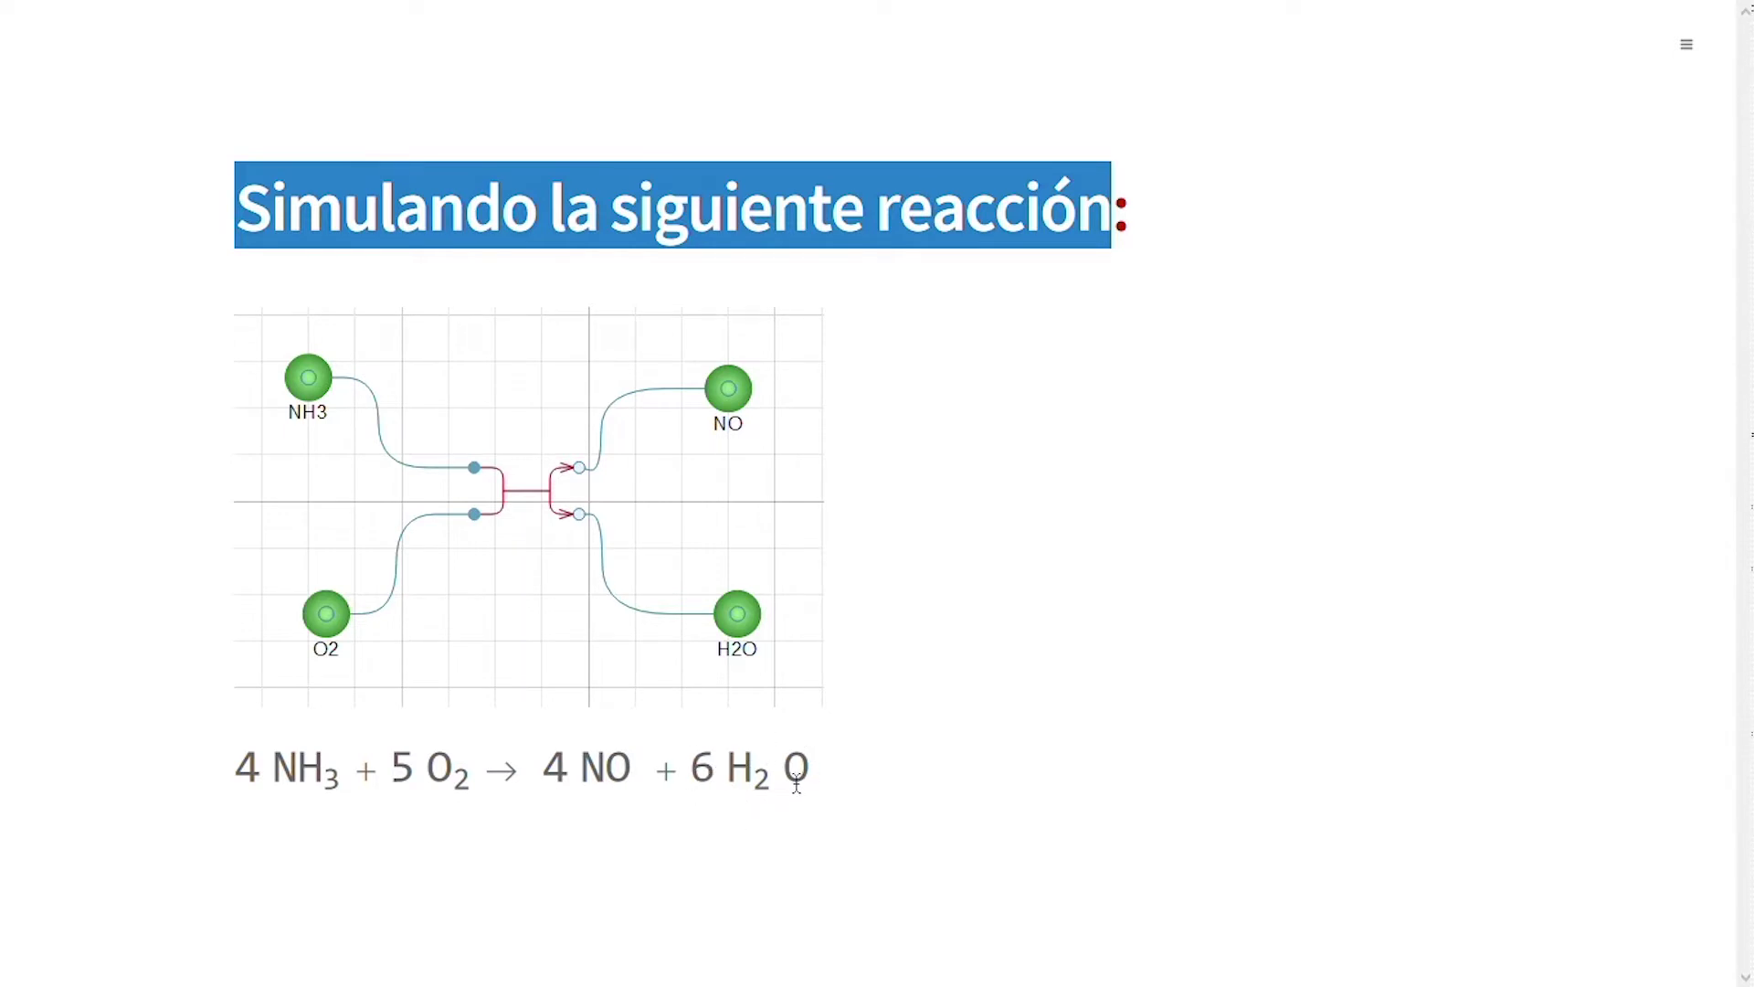
double_click(226, 771)
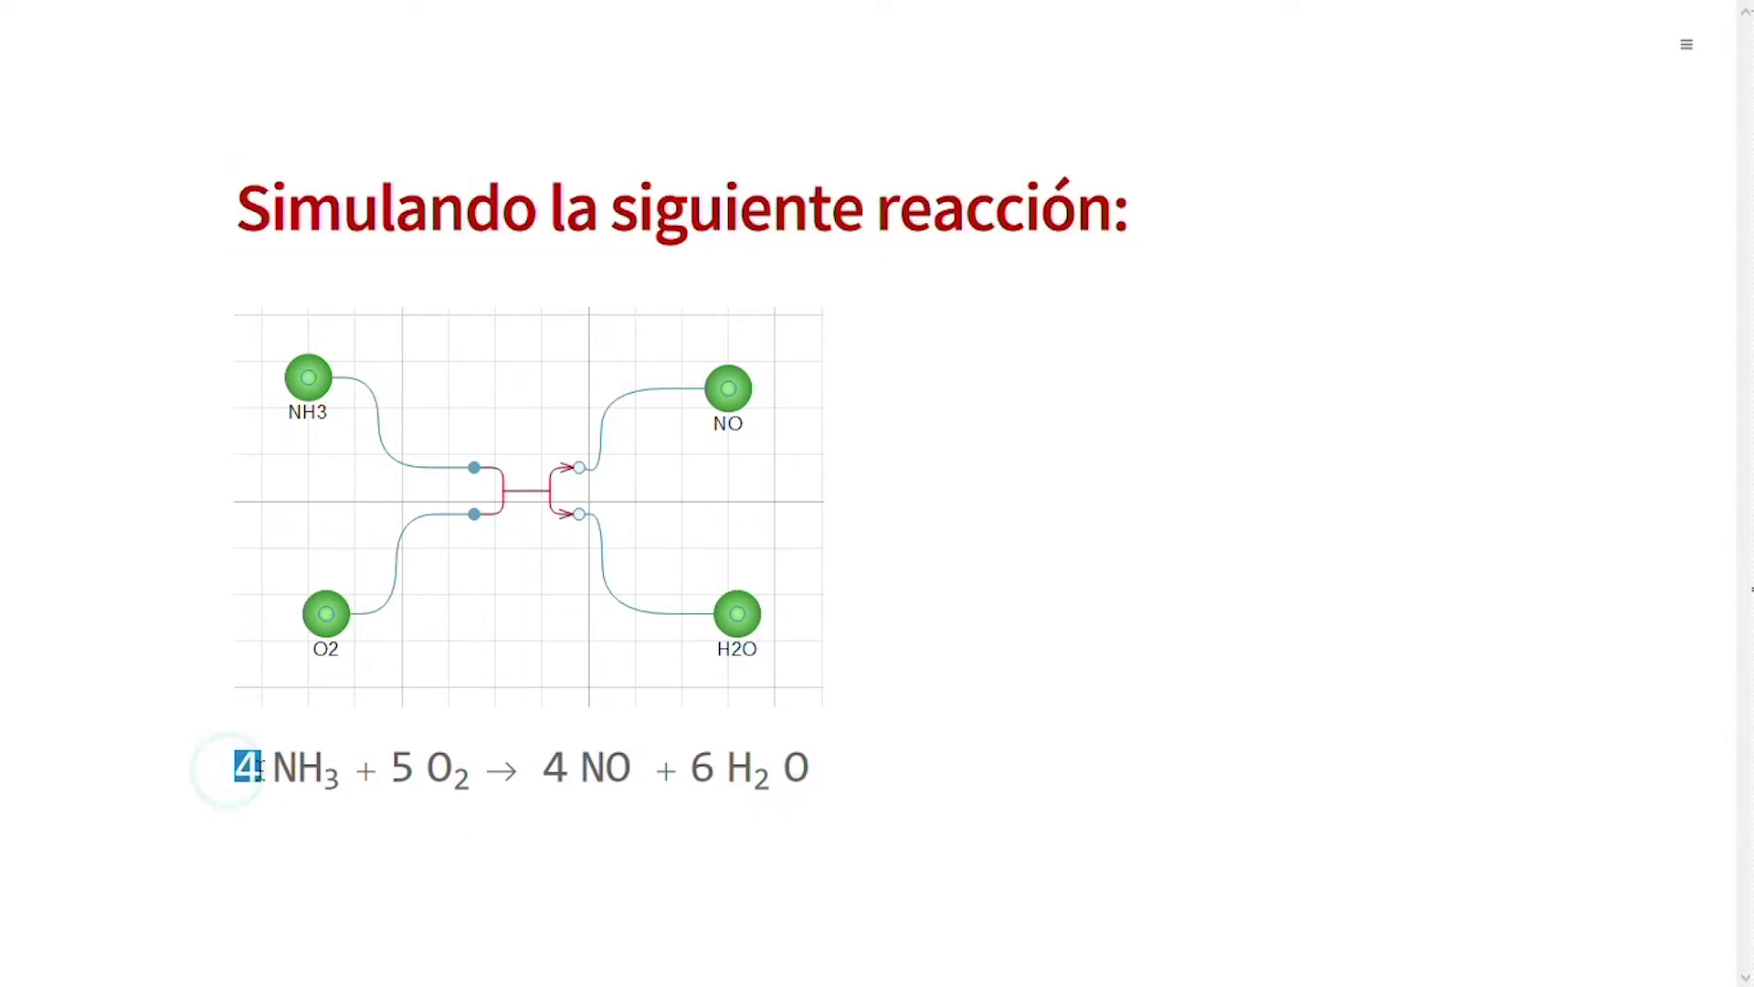
double_click(402, 768)
double_click(553, 767)
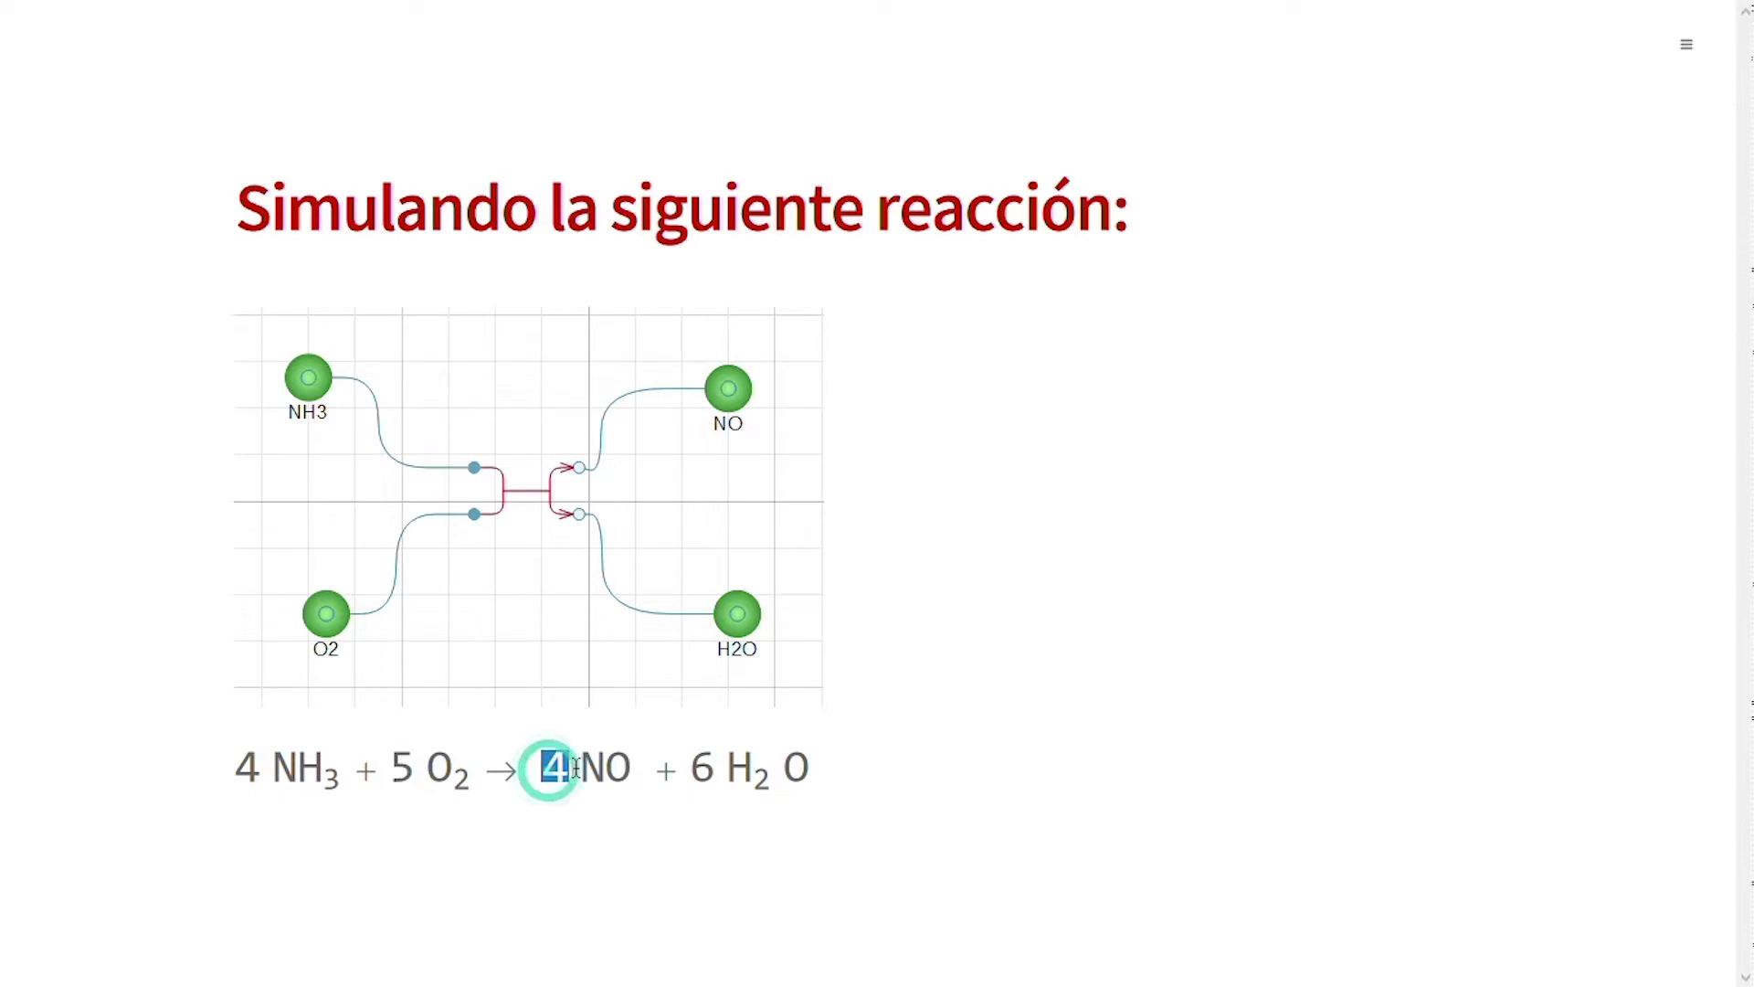
double_click(706, 767)
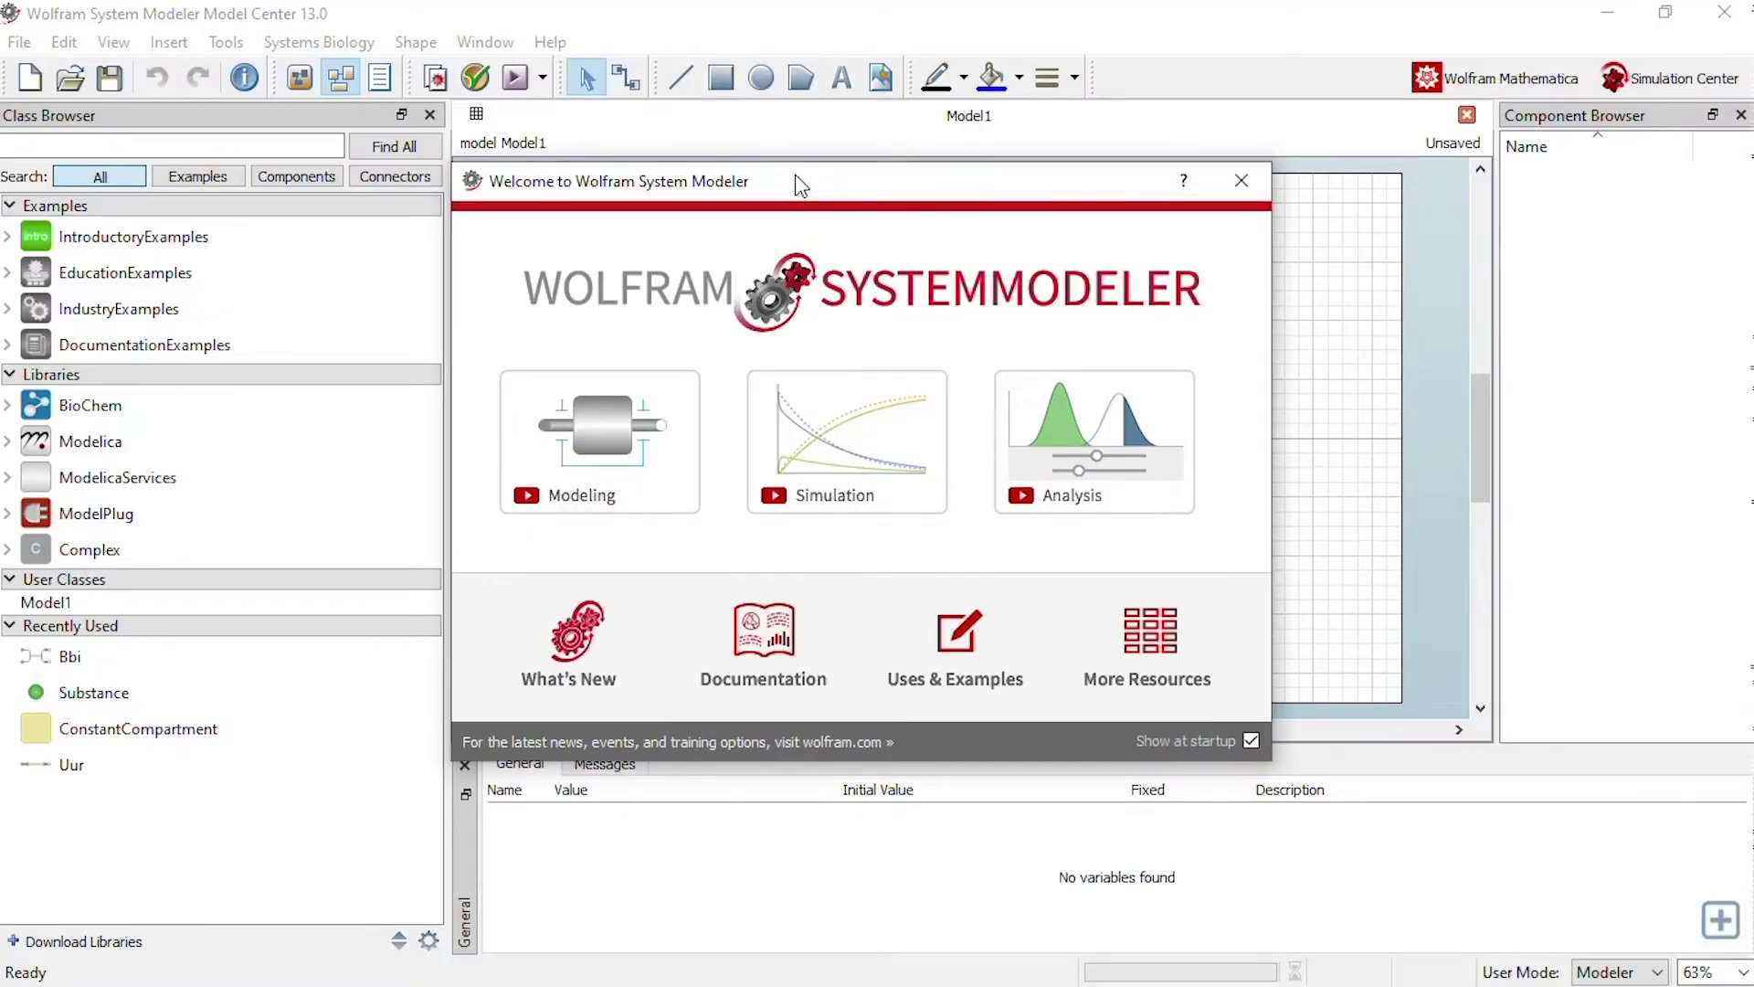
Step: Dismiss the welcome window and expand the BioChem library's Compartments, Reactions, MassAction and Substances packages
left_click_drag(808, 184, 826, 205)
left_click(1257, 201)
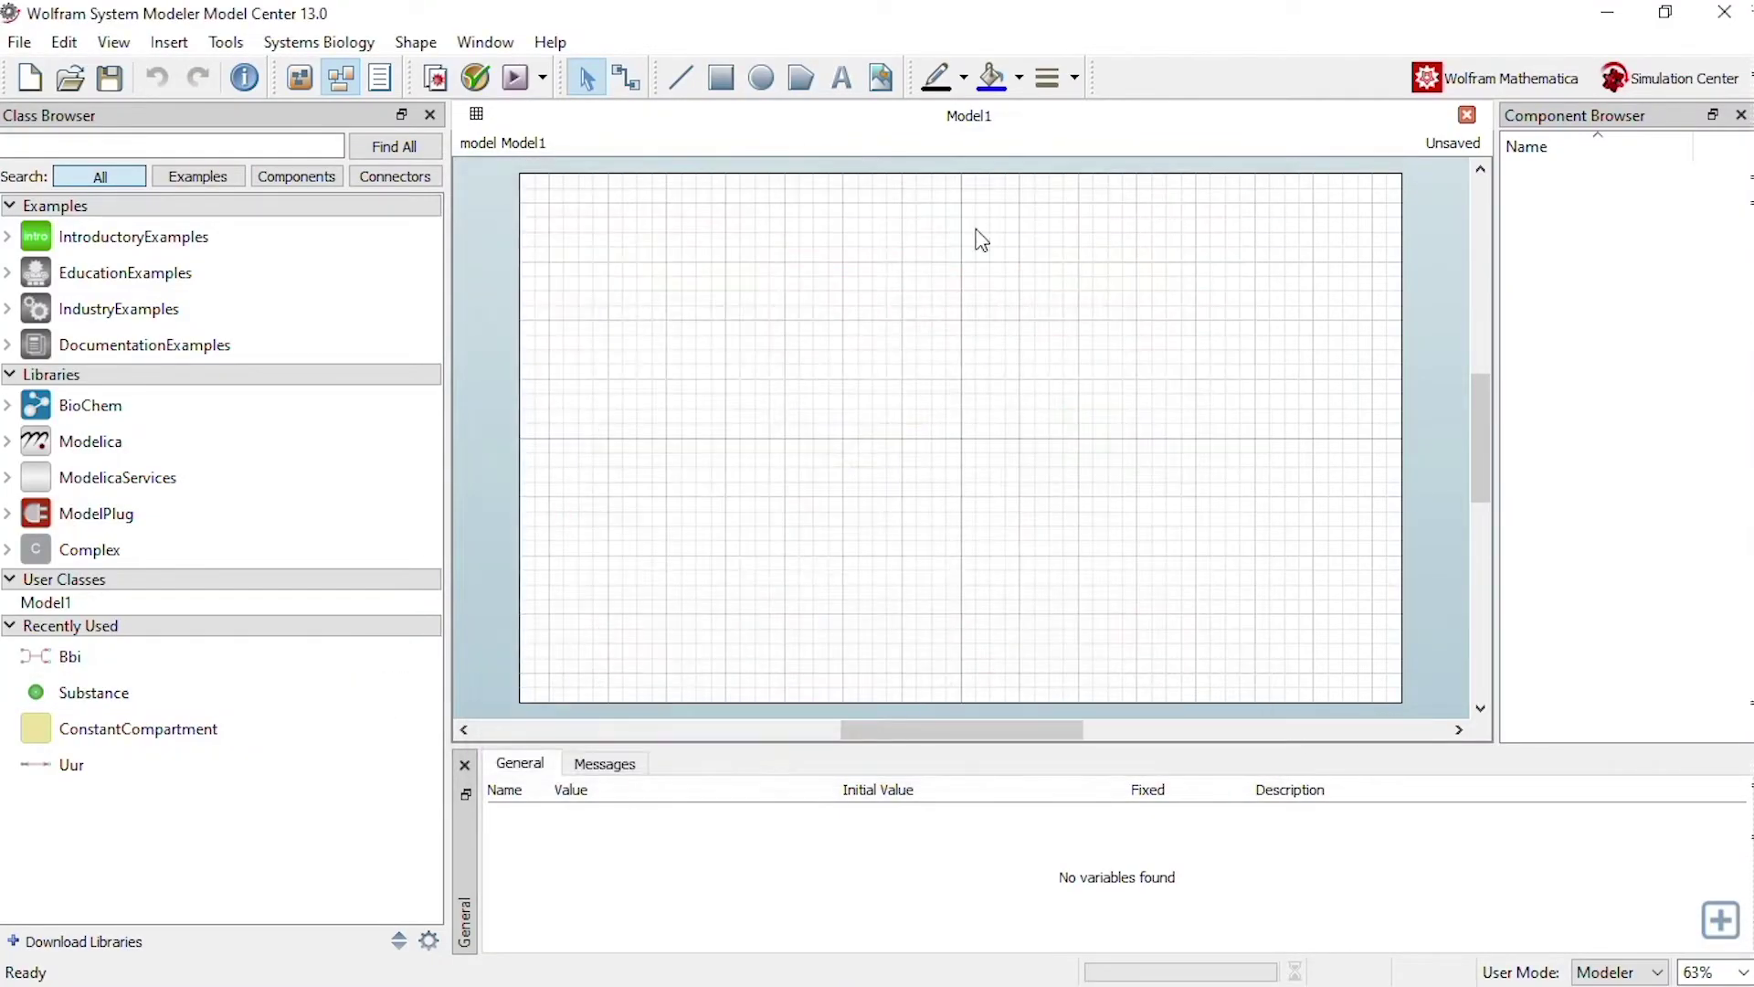
left_click(9, 407)
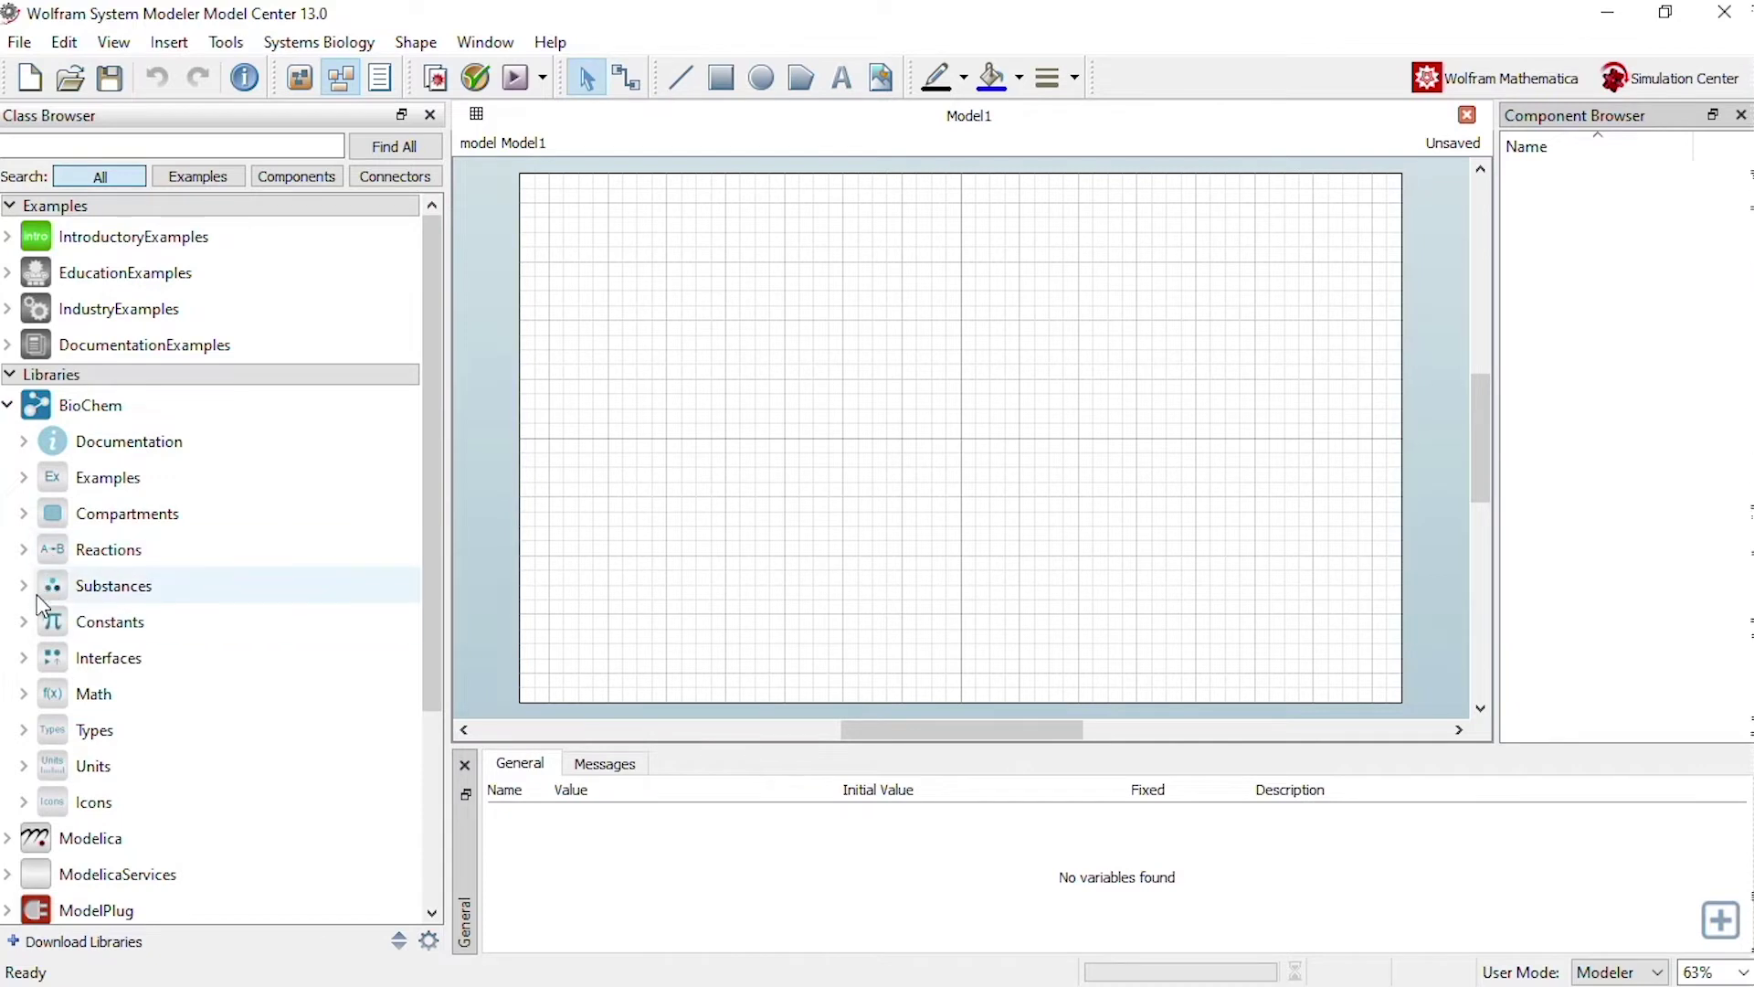
left_click(23, 514)
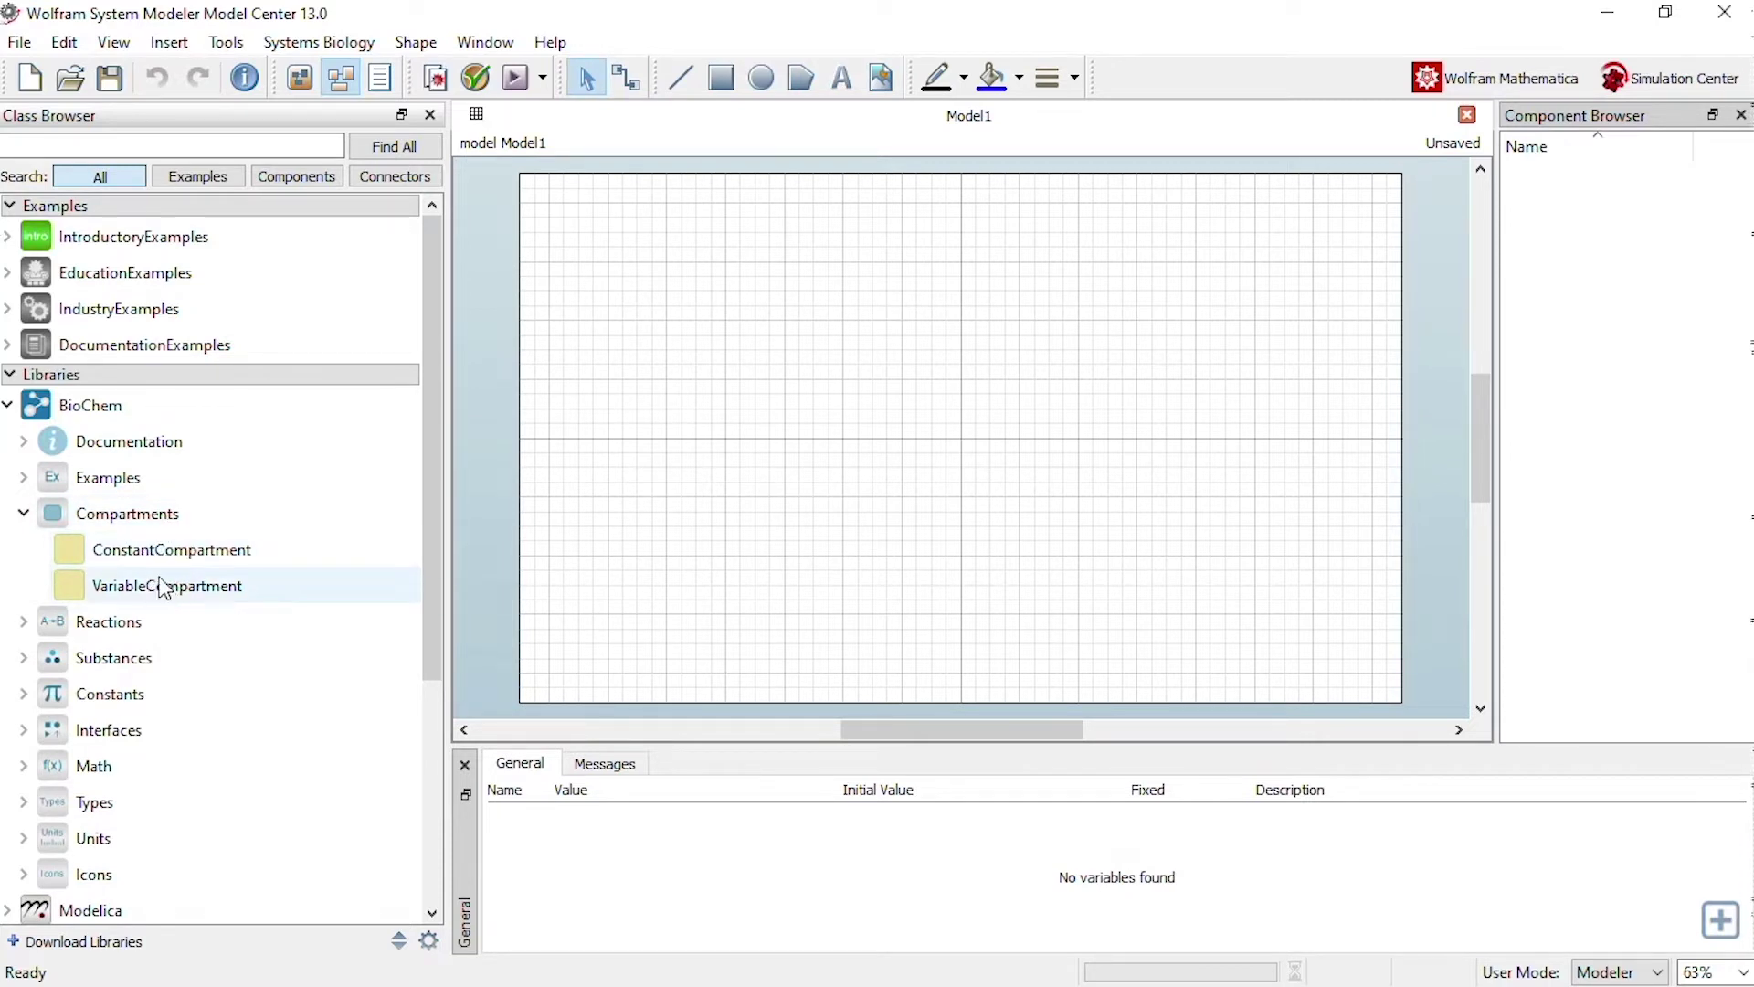
left_click(18, 623)
left_click(25, 622)
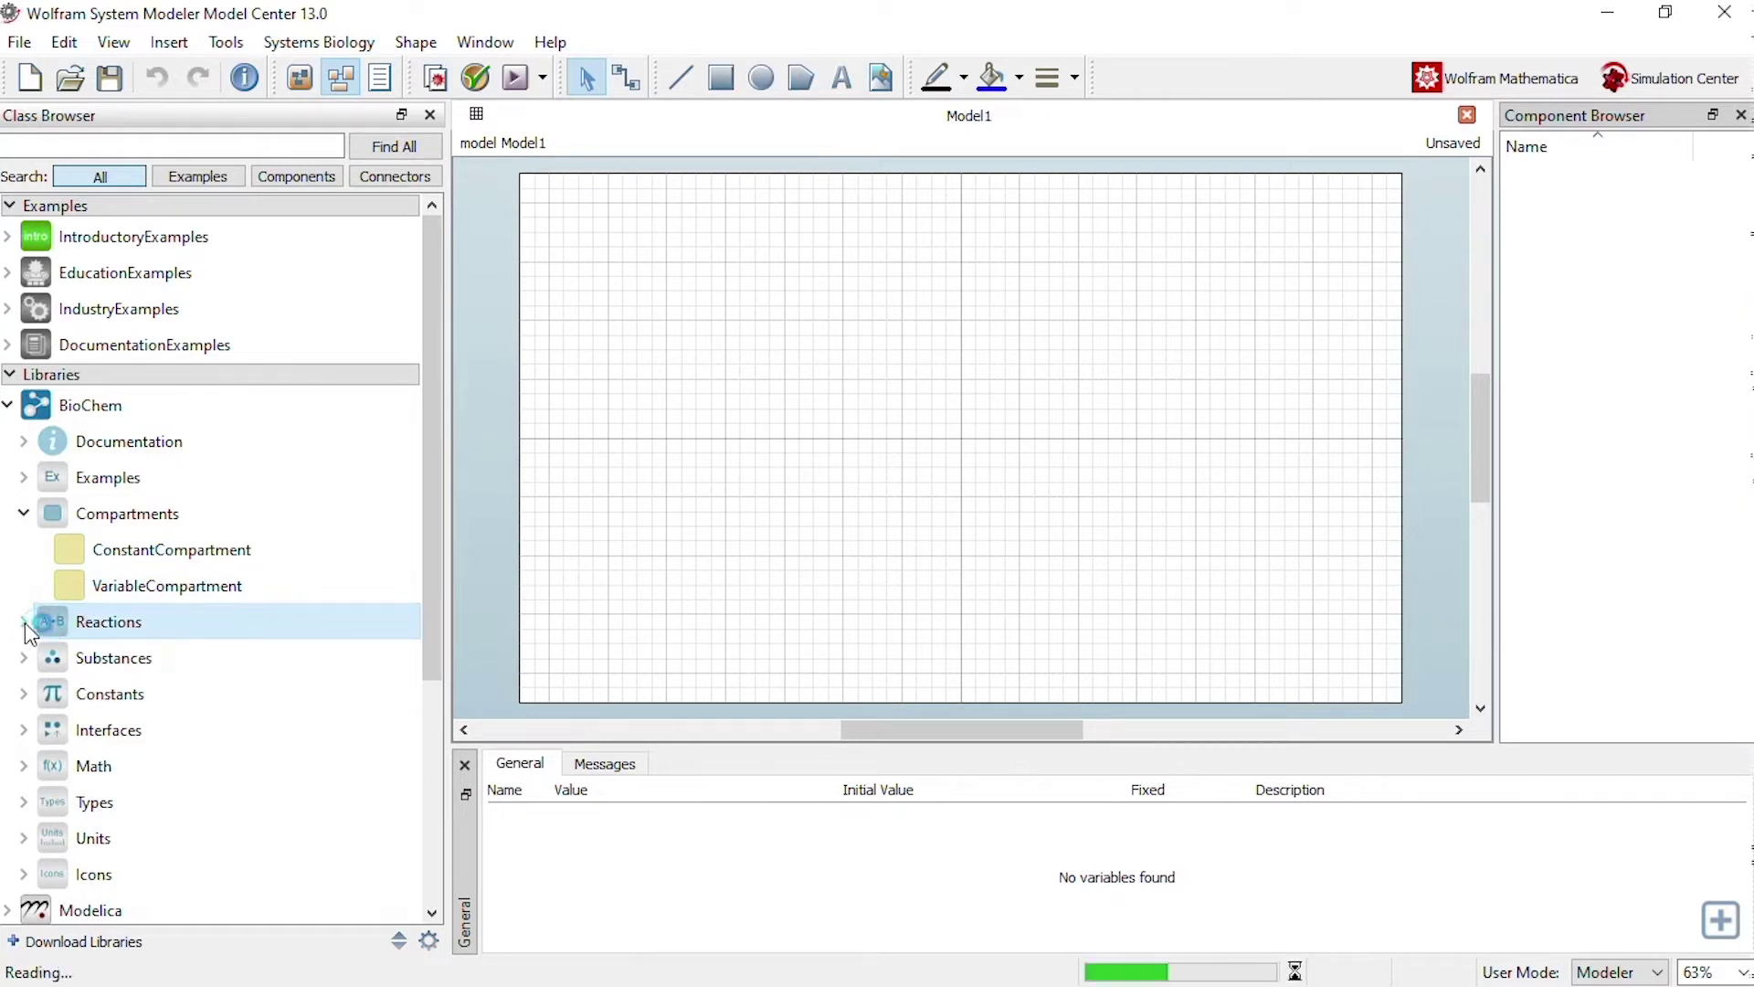
scroll(129, 650, "down", 2)
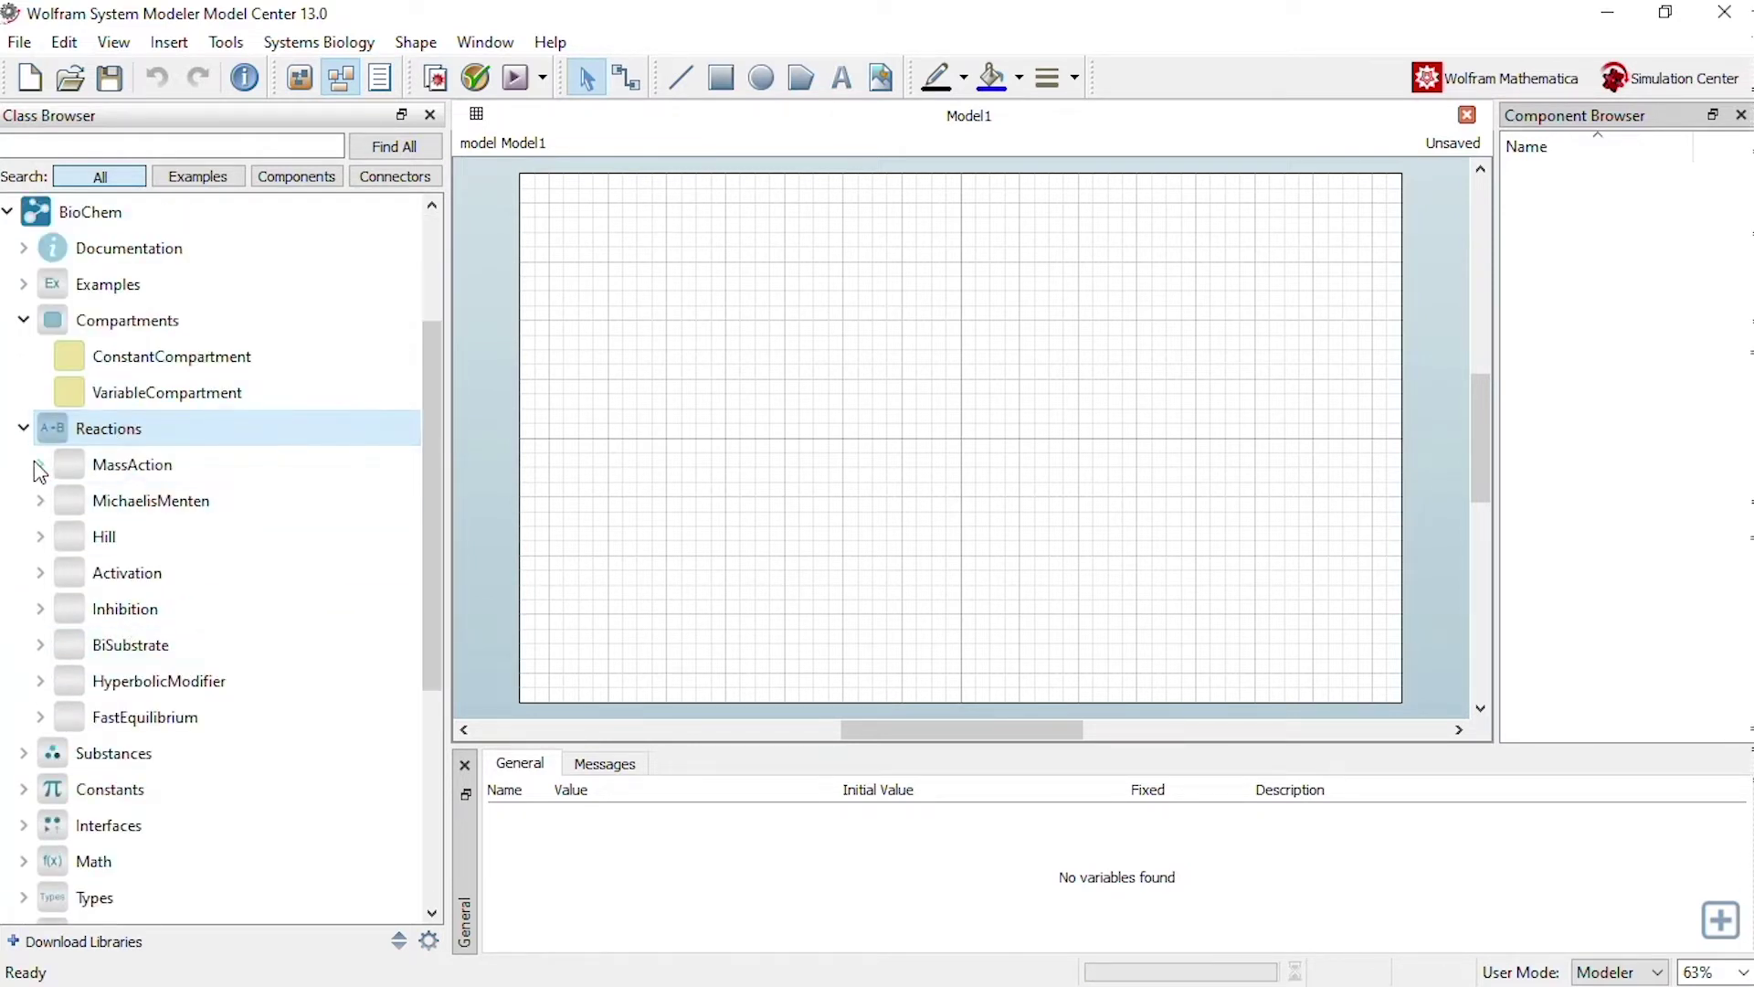
left_click(41, 466)
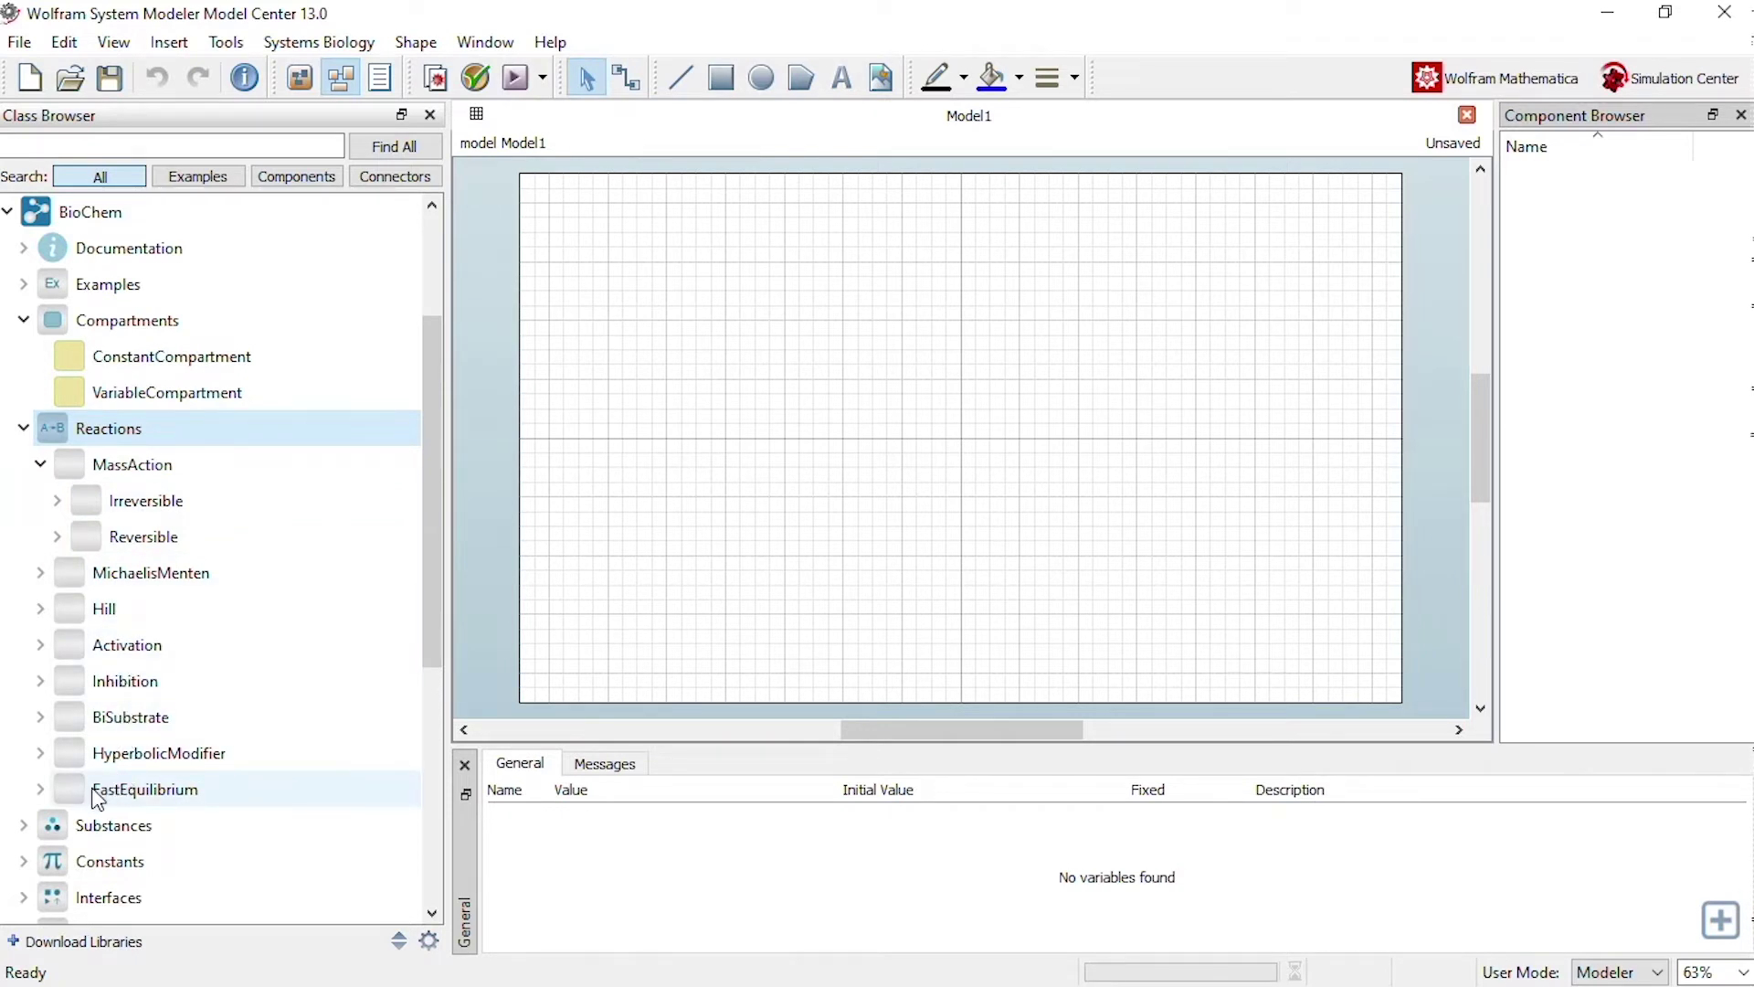
scroll(96, 791, "down", 2)
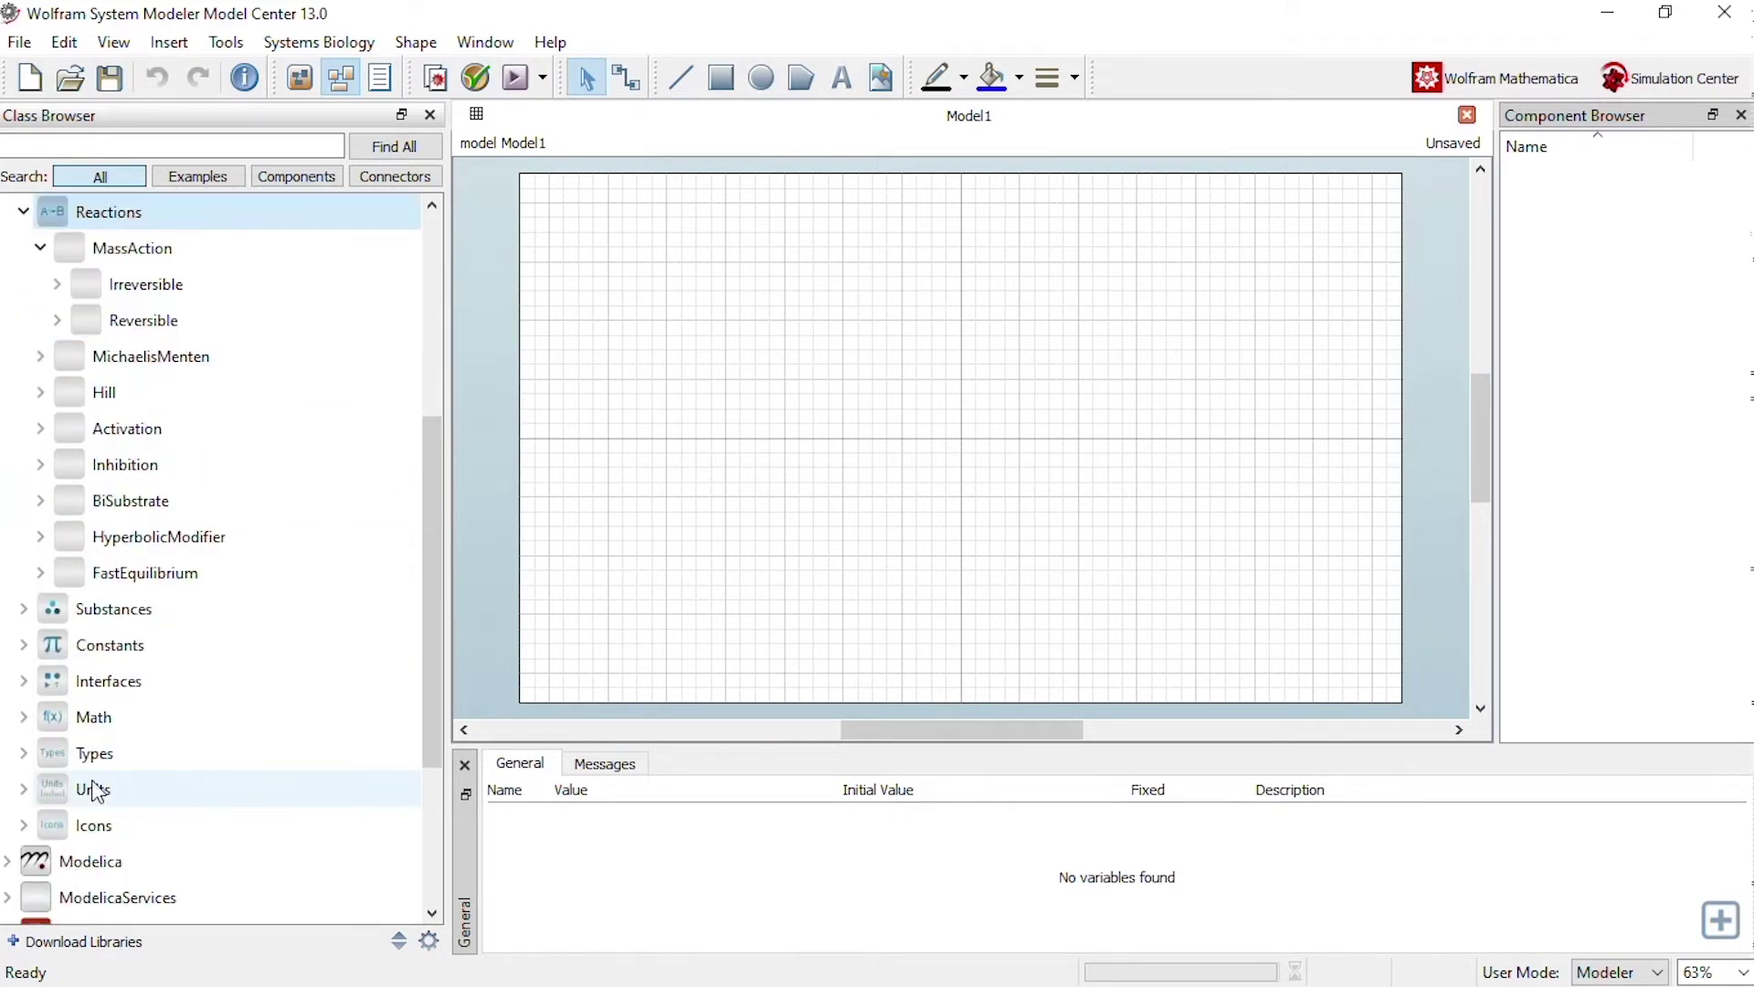
left_click(25, 612)
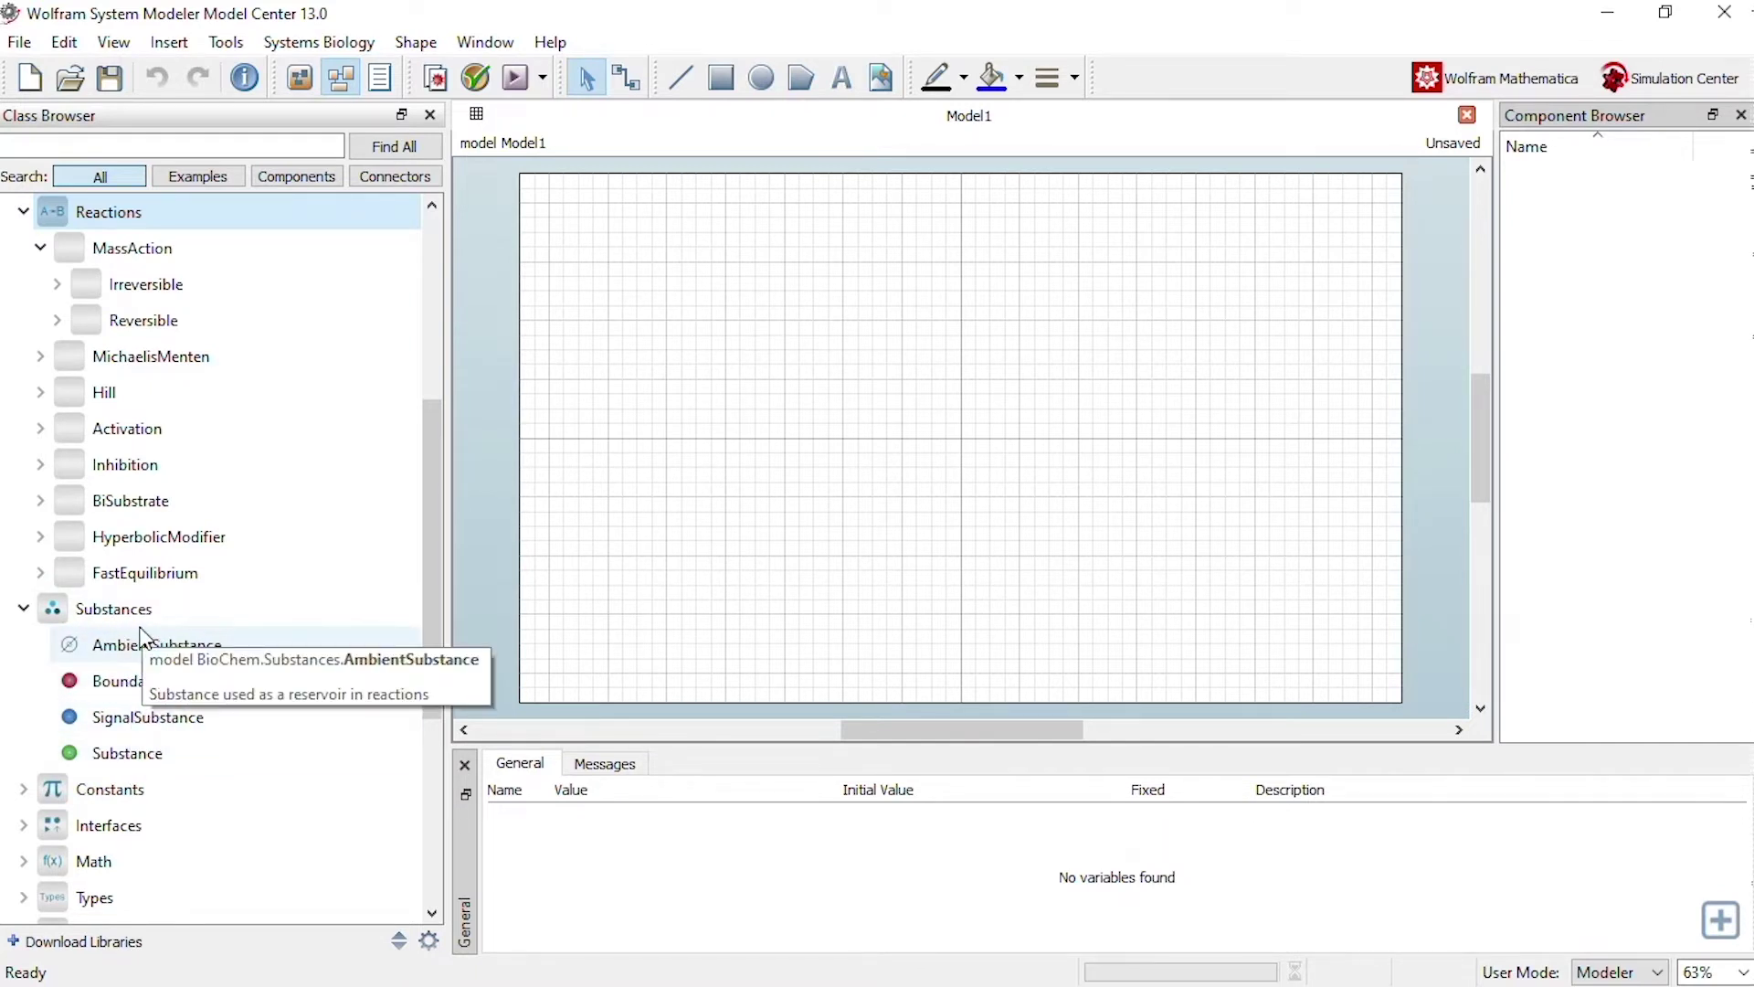
Step: Create a new model class named Myfirstreaction that extends BioChem.Compartments.ConstantCompartment
left_click(24, 46)
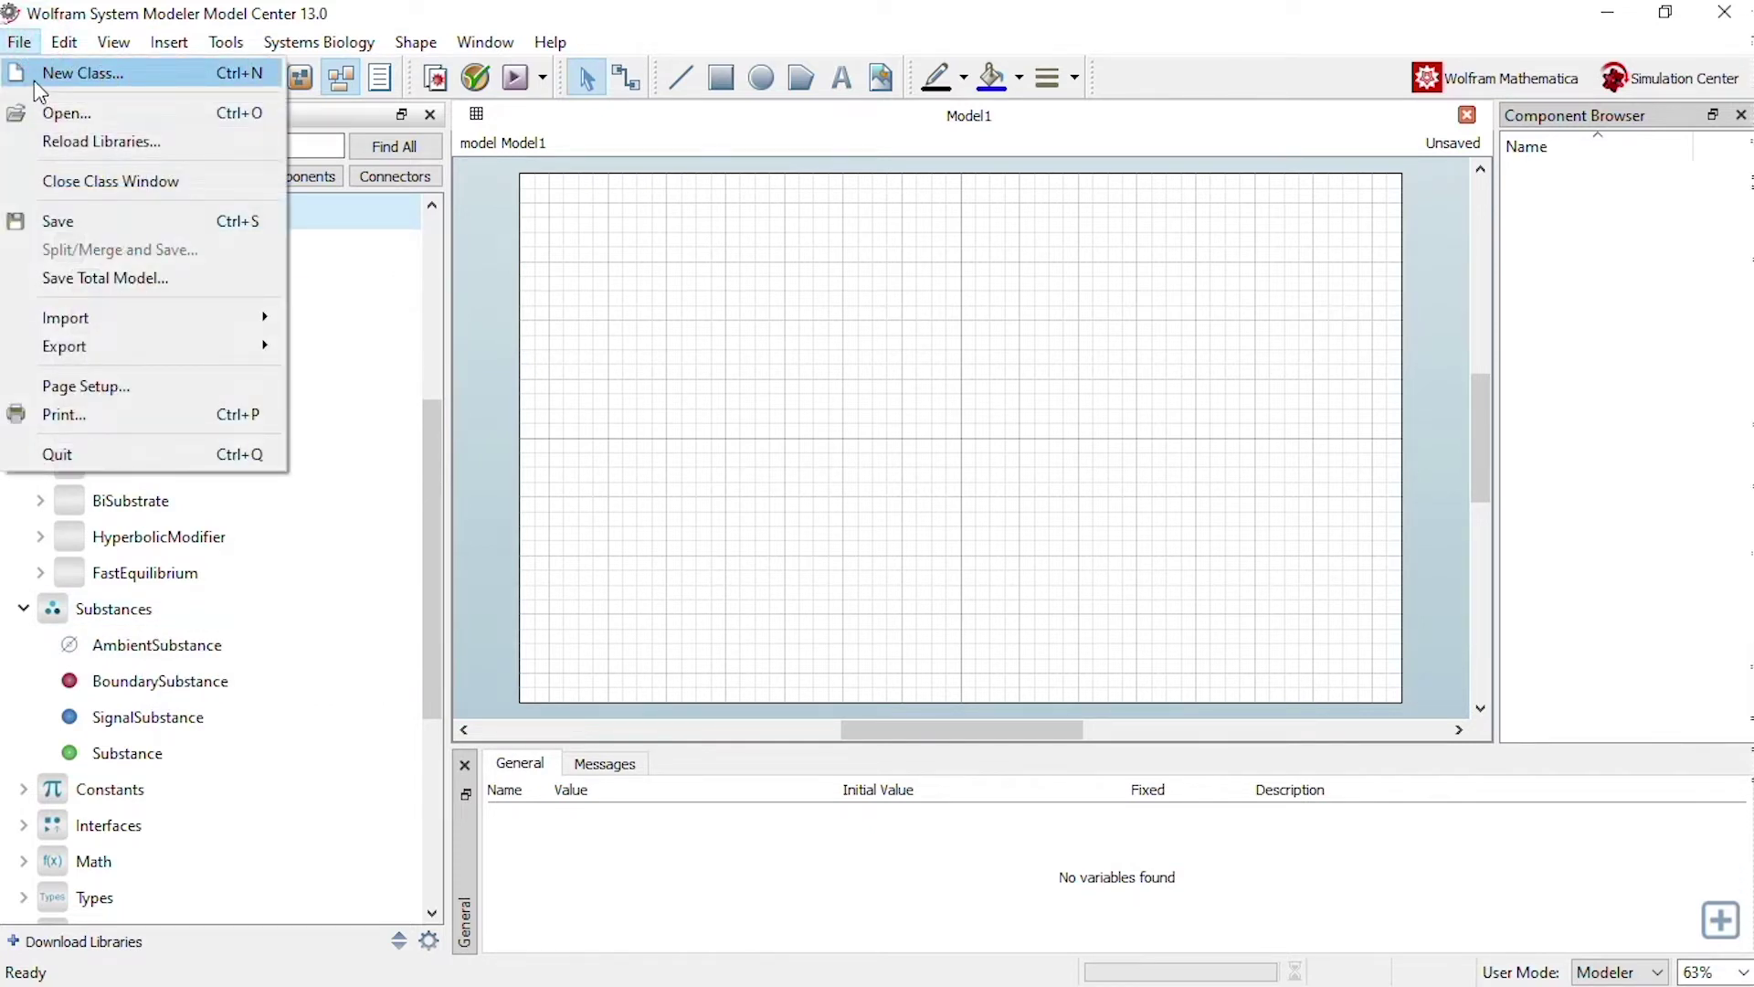
left_click(40, 91)
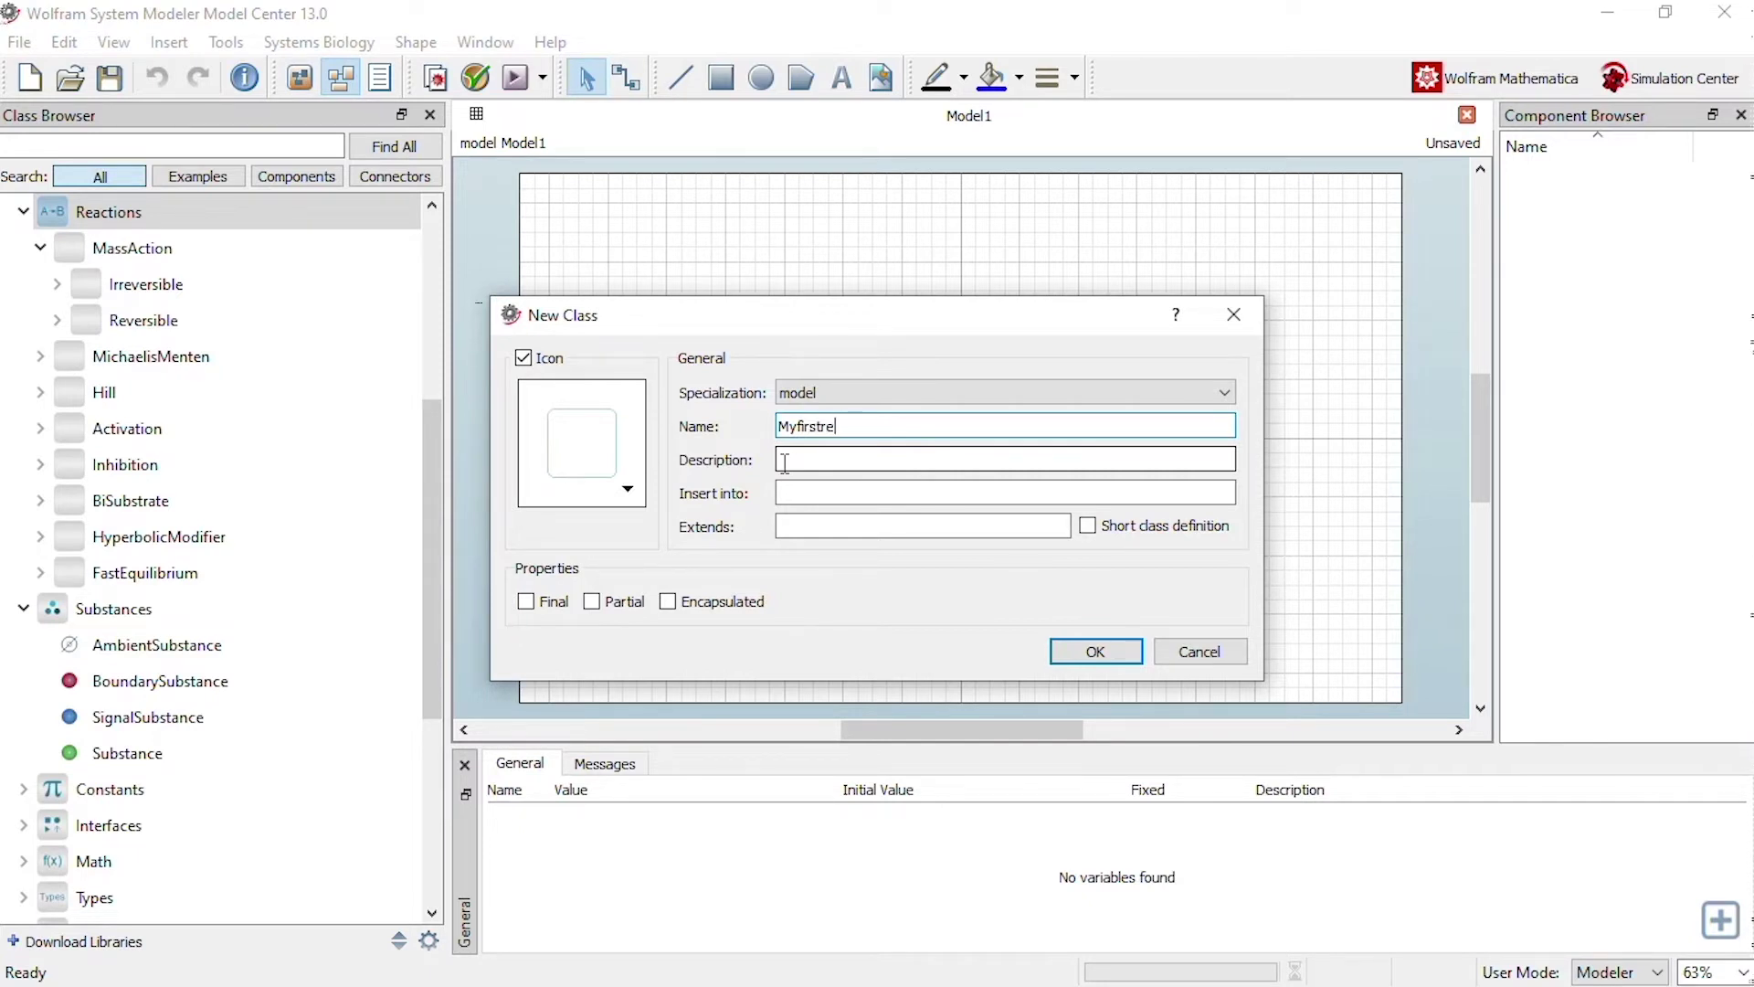
type("Myfirstreaction")
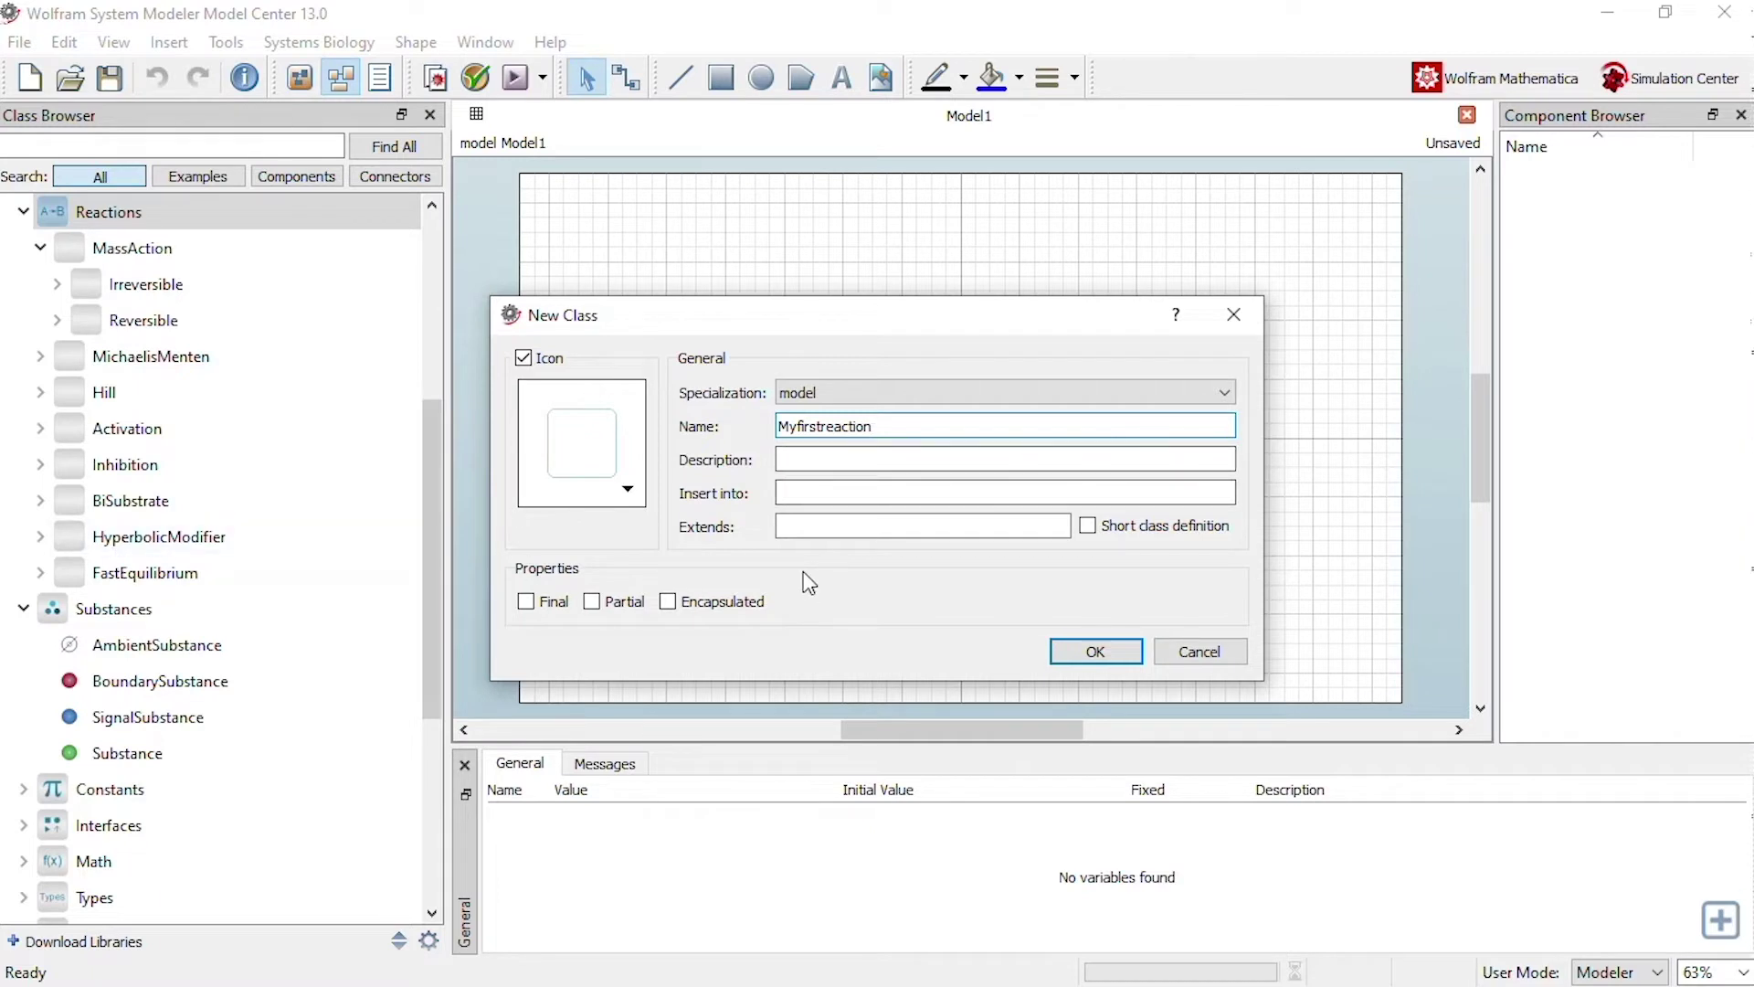
scroll(195, 549, "up", 4)
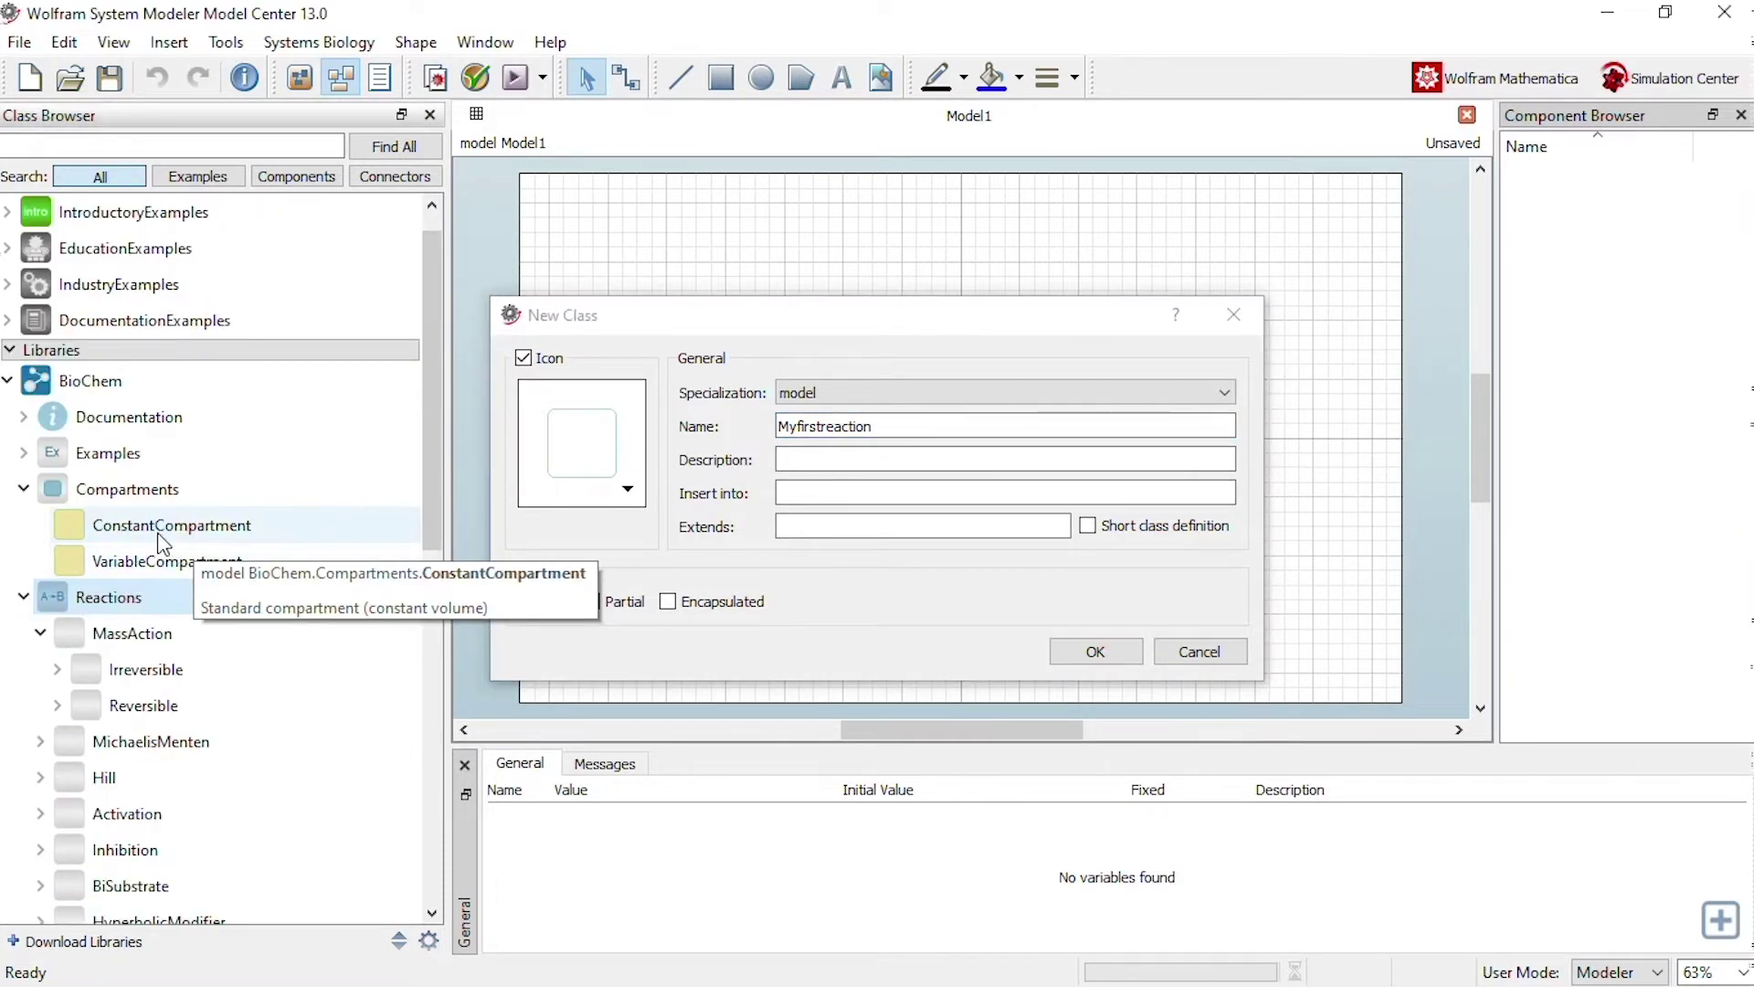
left_click_drag(146, 530, 819, 527)
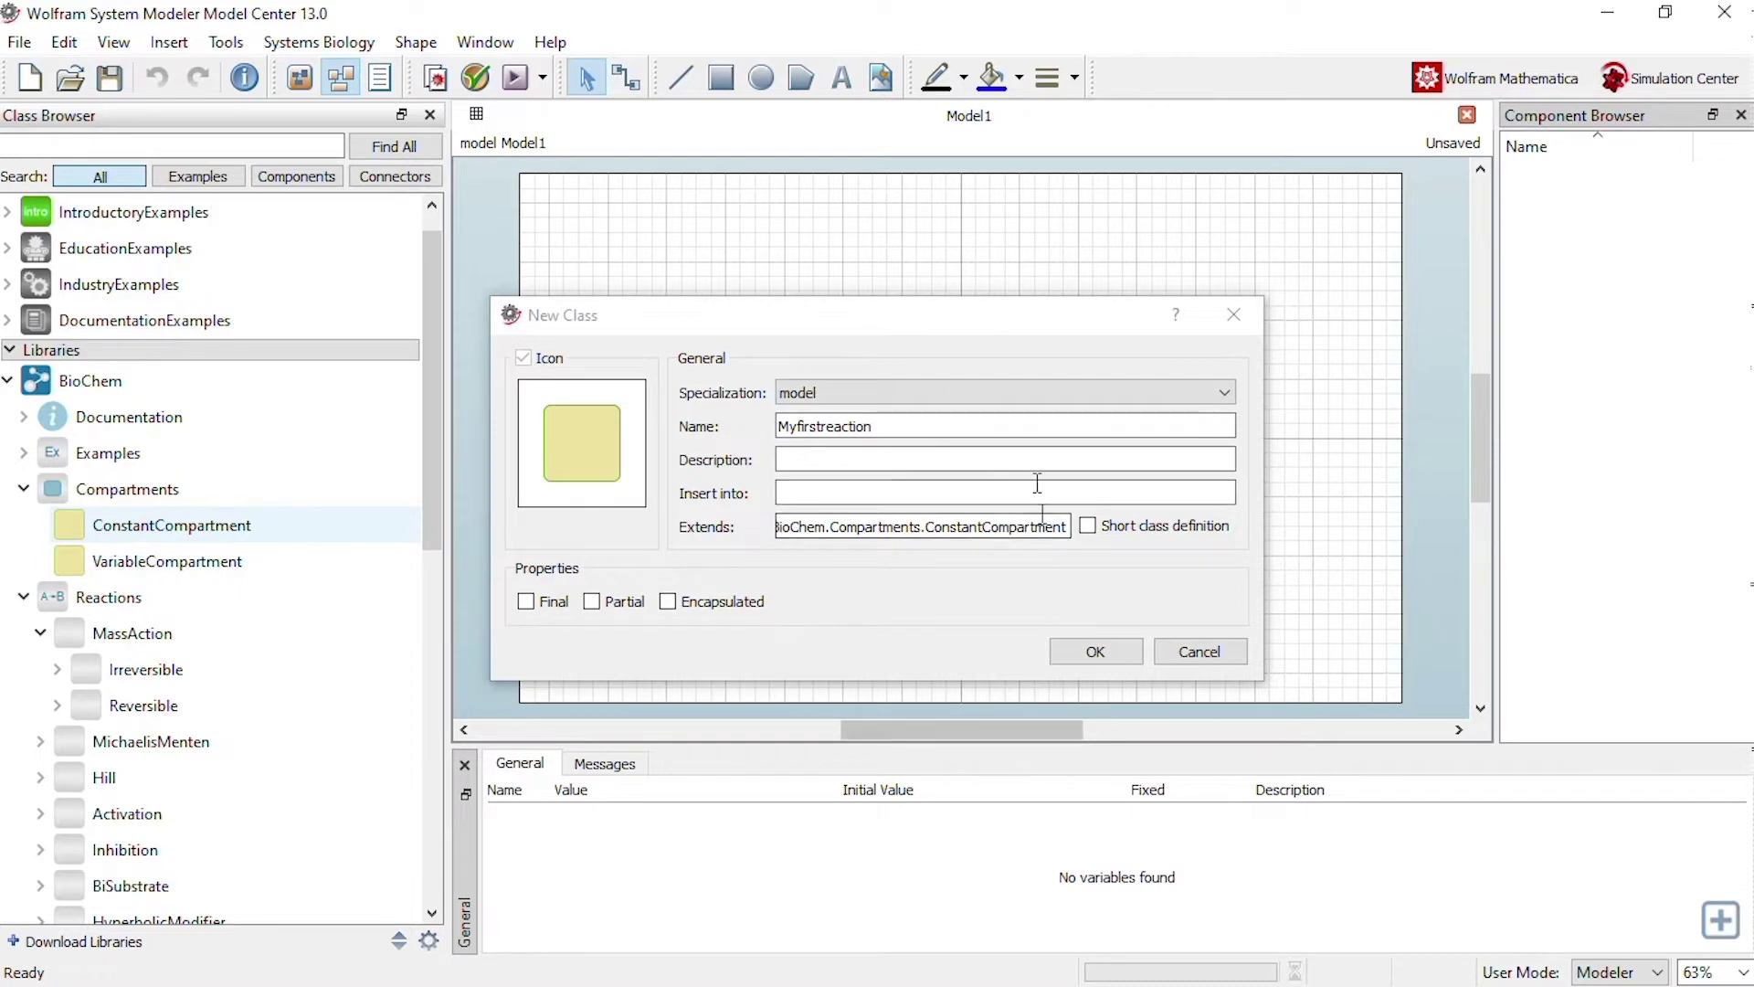
left_click_drag(1006, 326, 1028, 329)
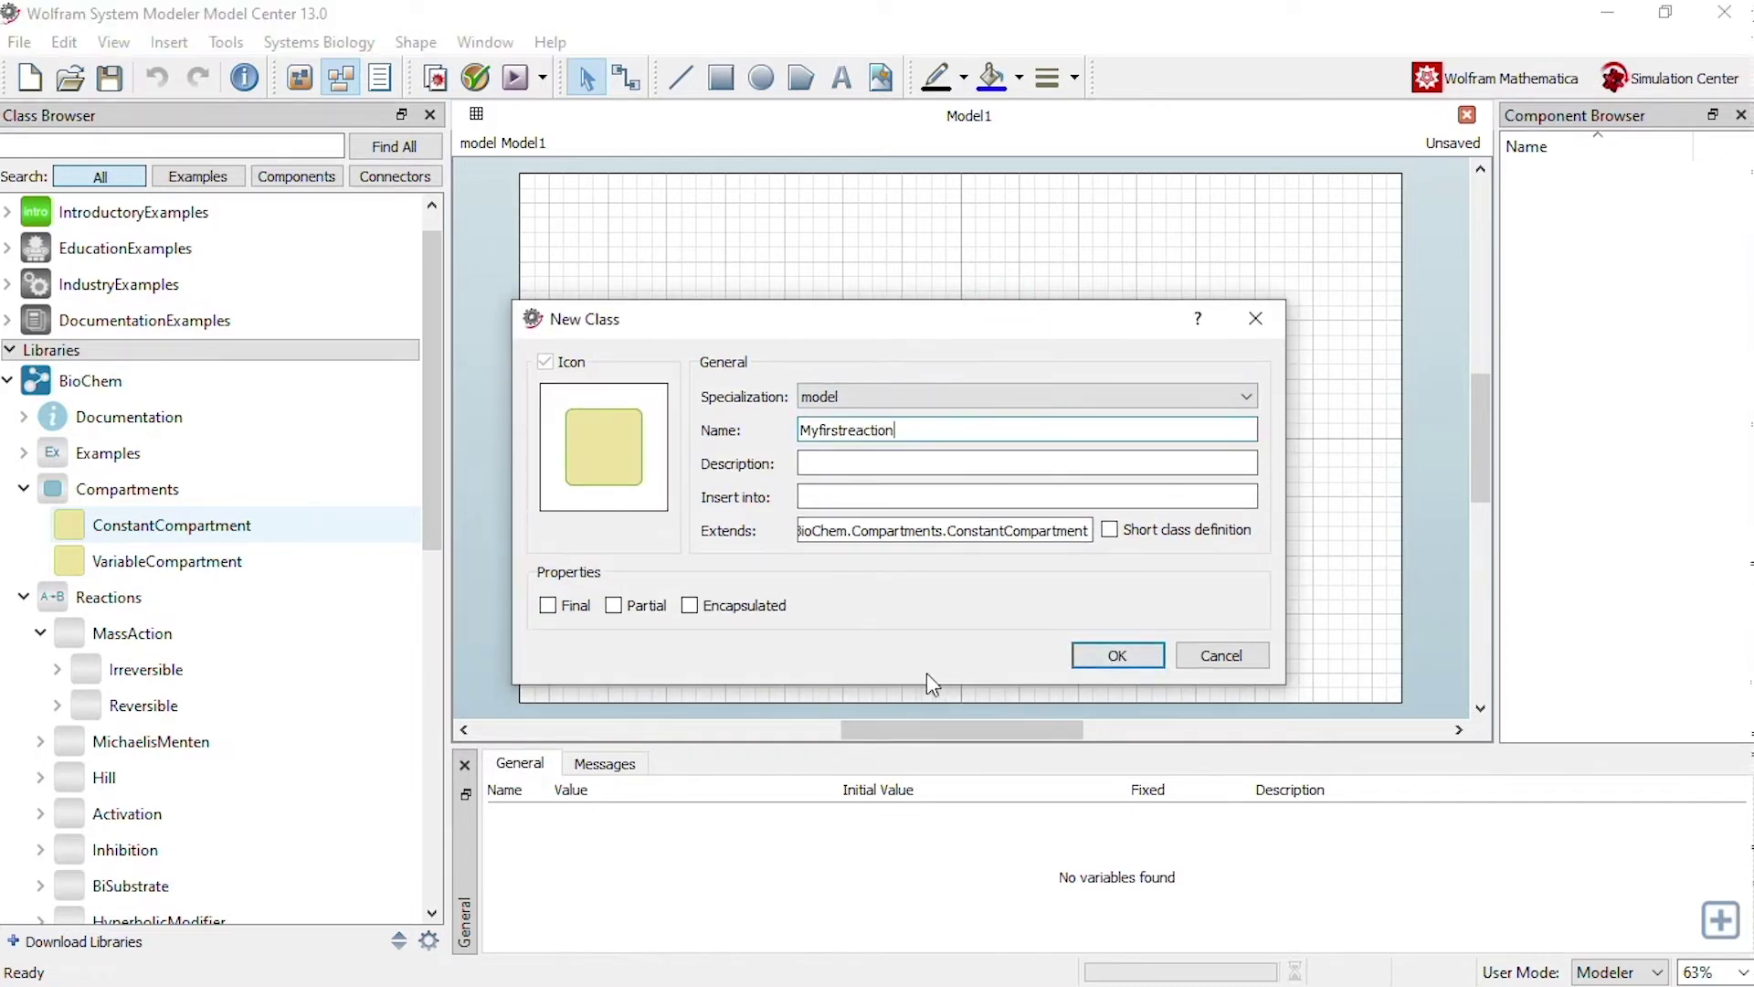
left_click(1117, 656)
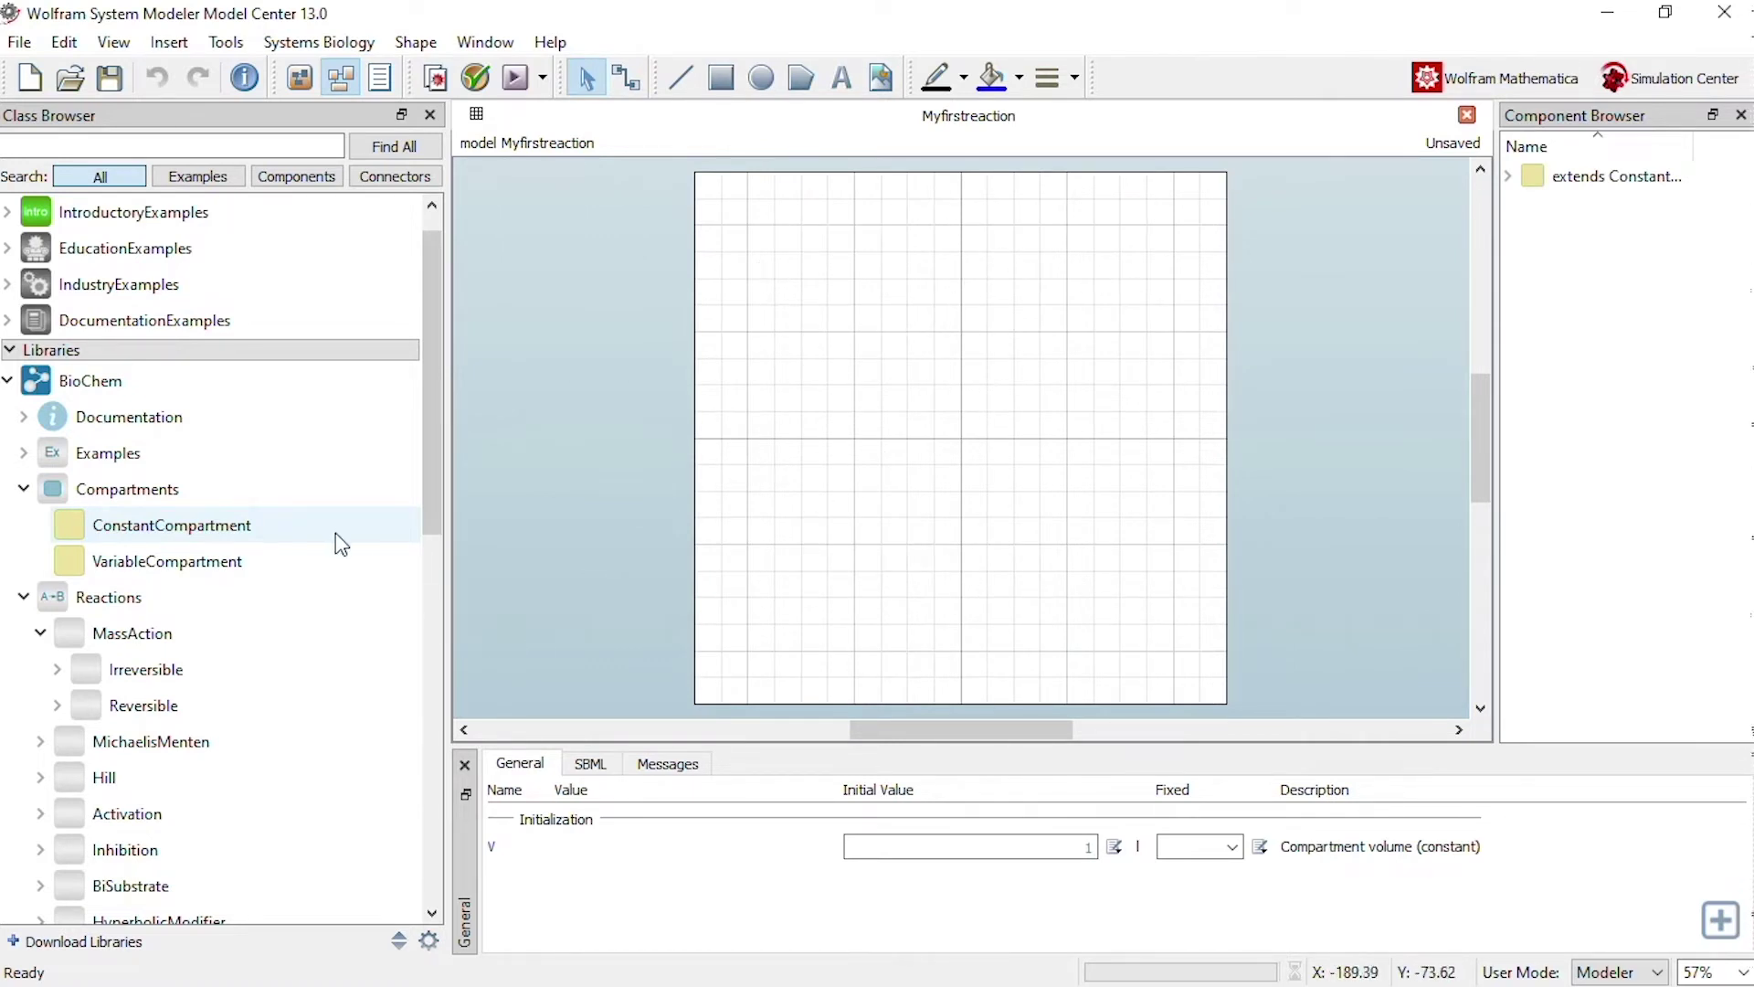
Step: Collapse the Reactions and Compartments packages and place two Substance components, one above the other, in the left half of the diagram
left_click(24, 597)
left_click(25, 632)
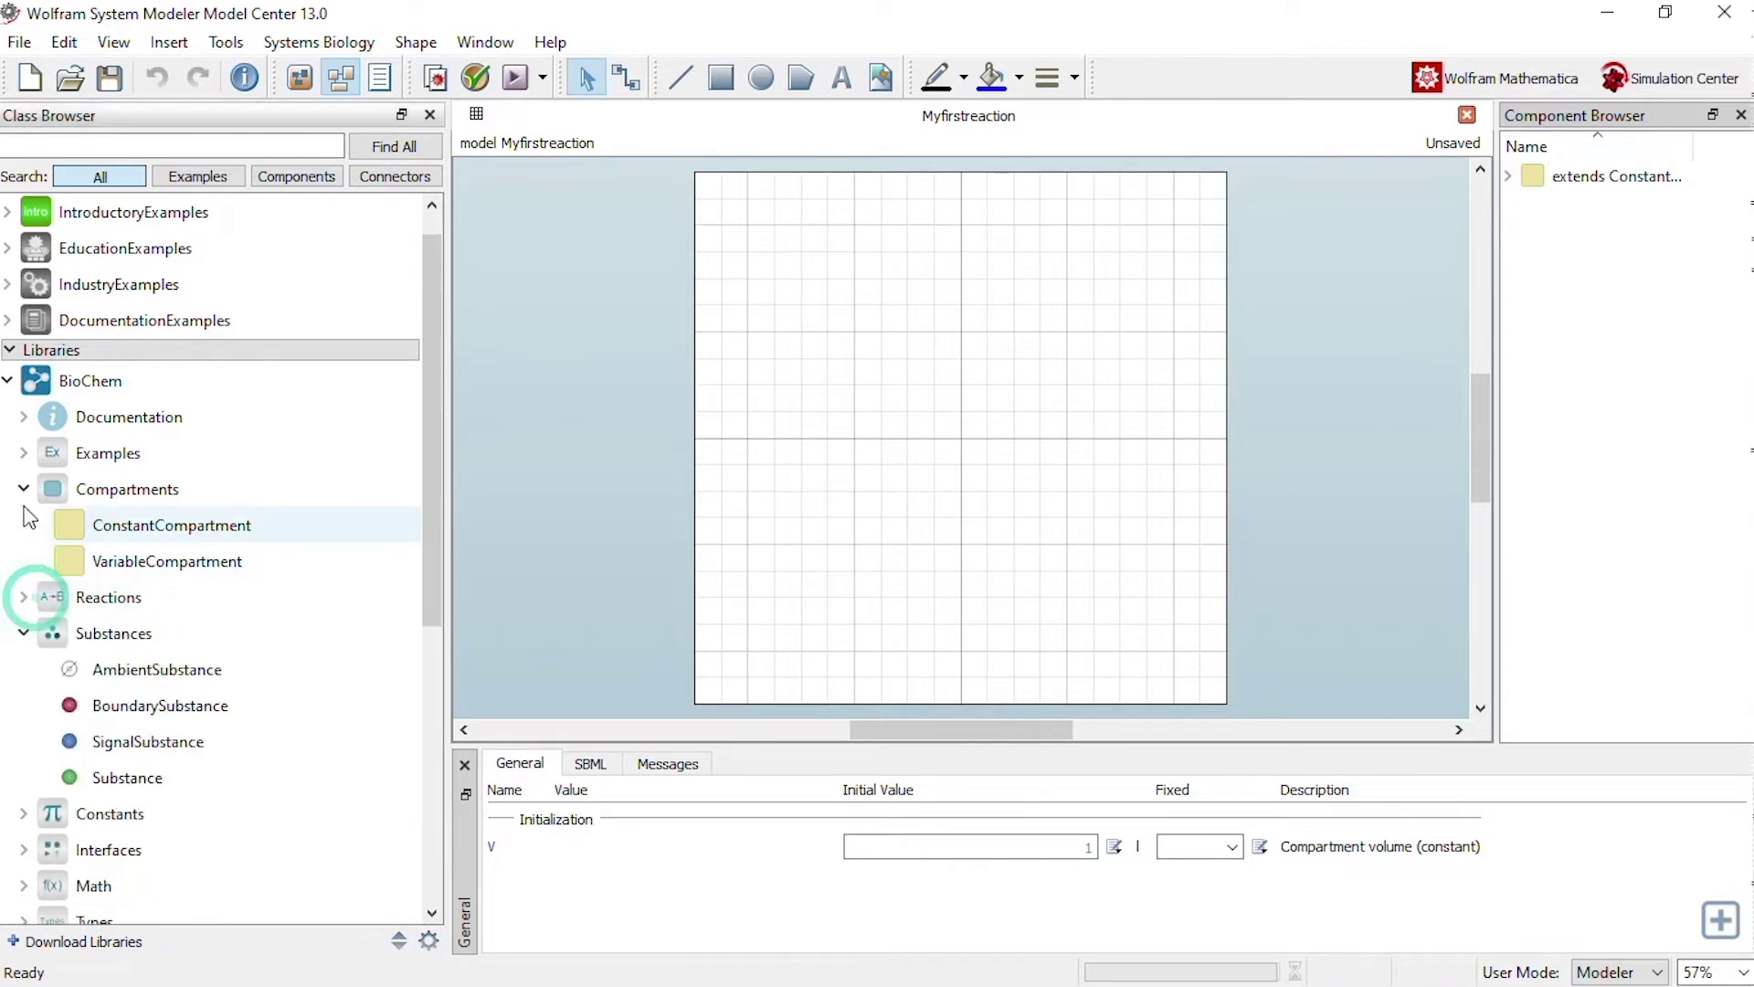
left_click(24, 490)
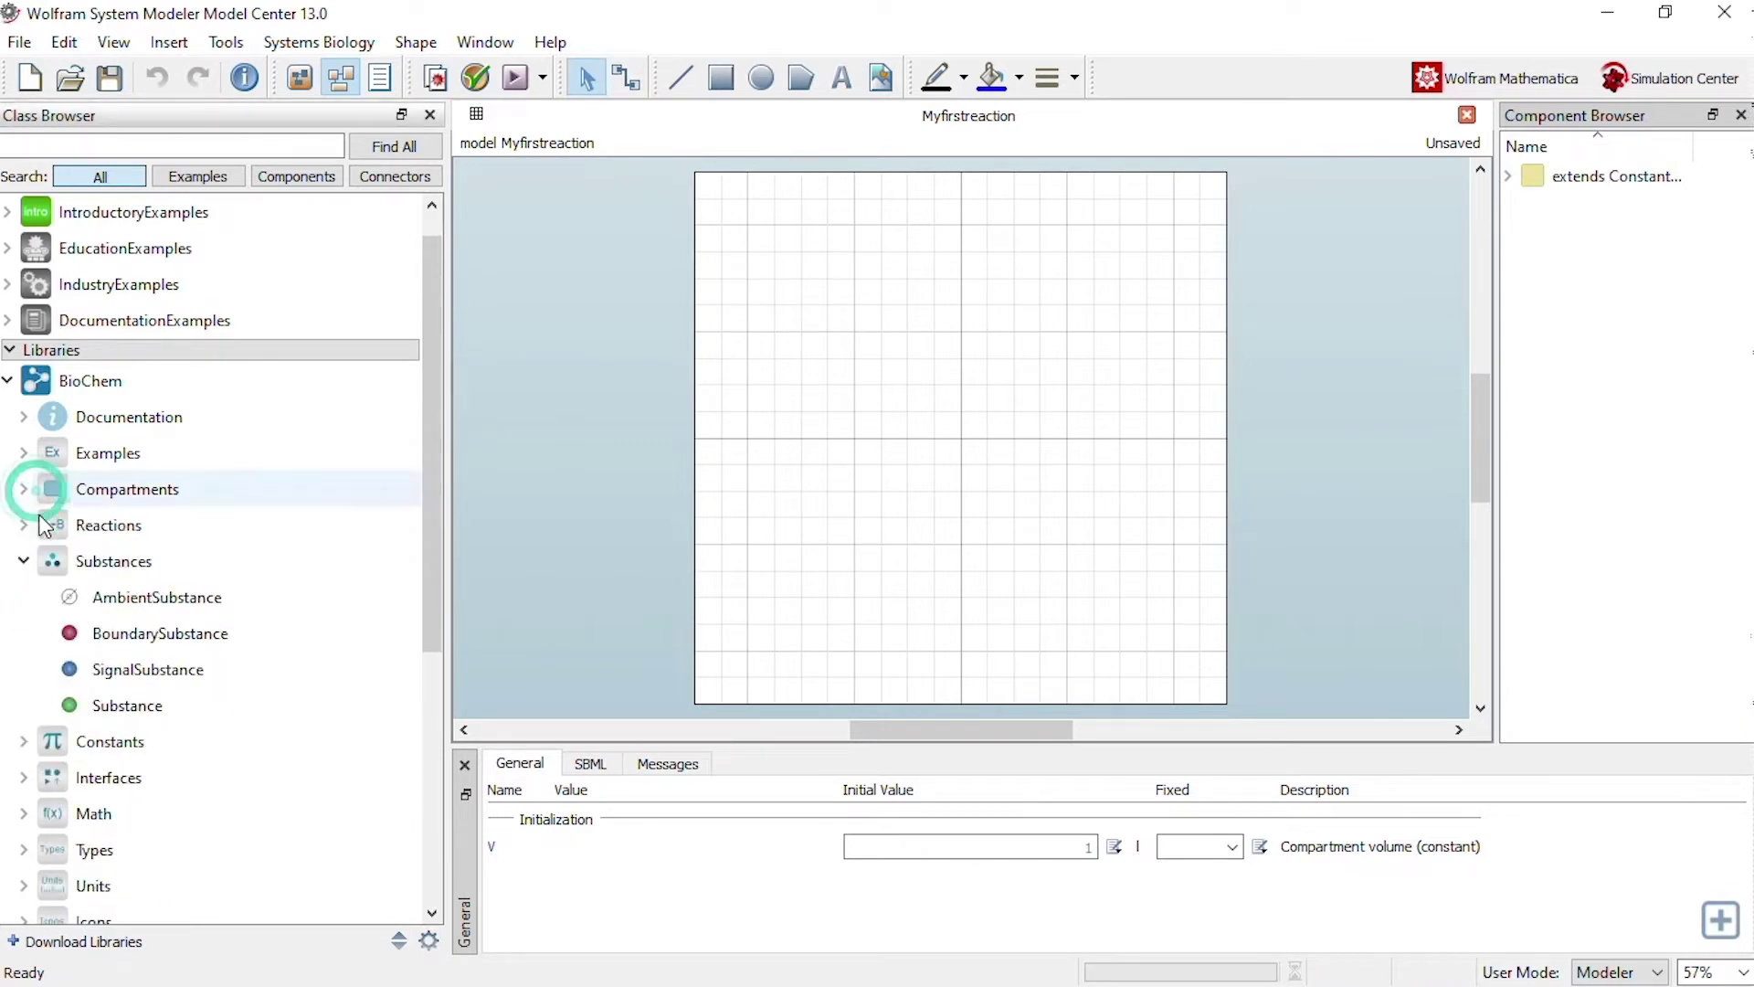
left_click_drag(161, 719, 783, 403)
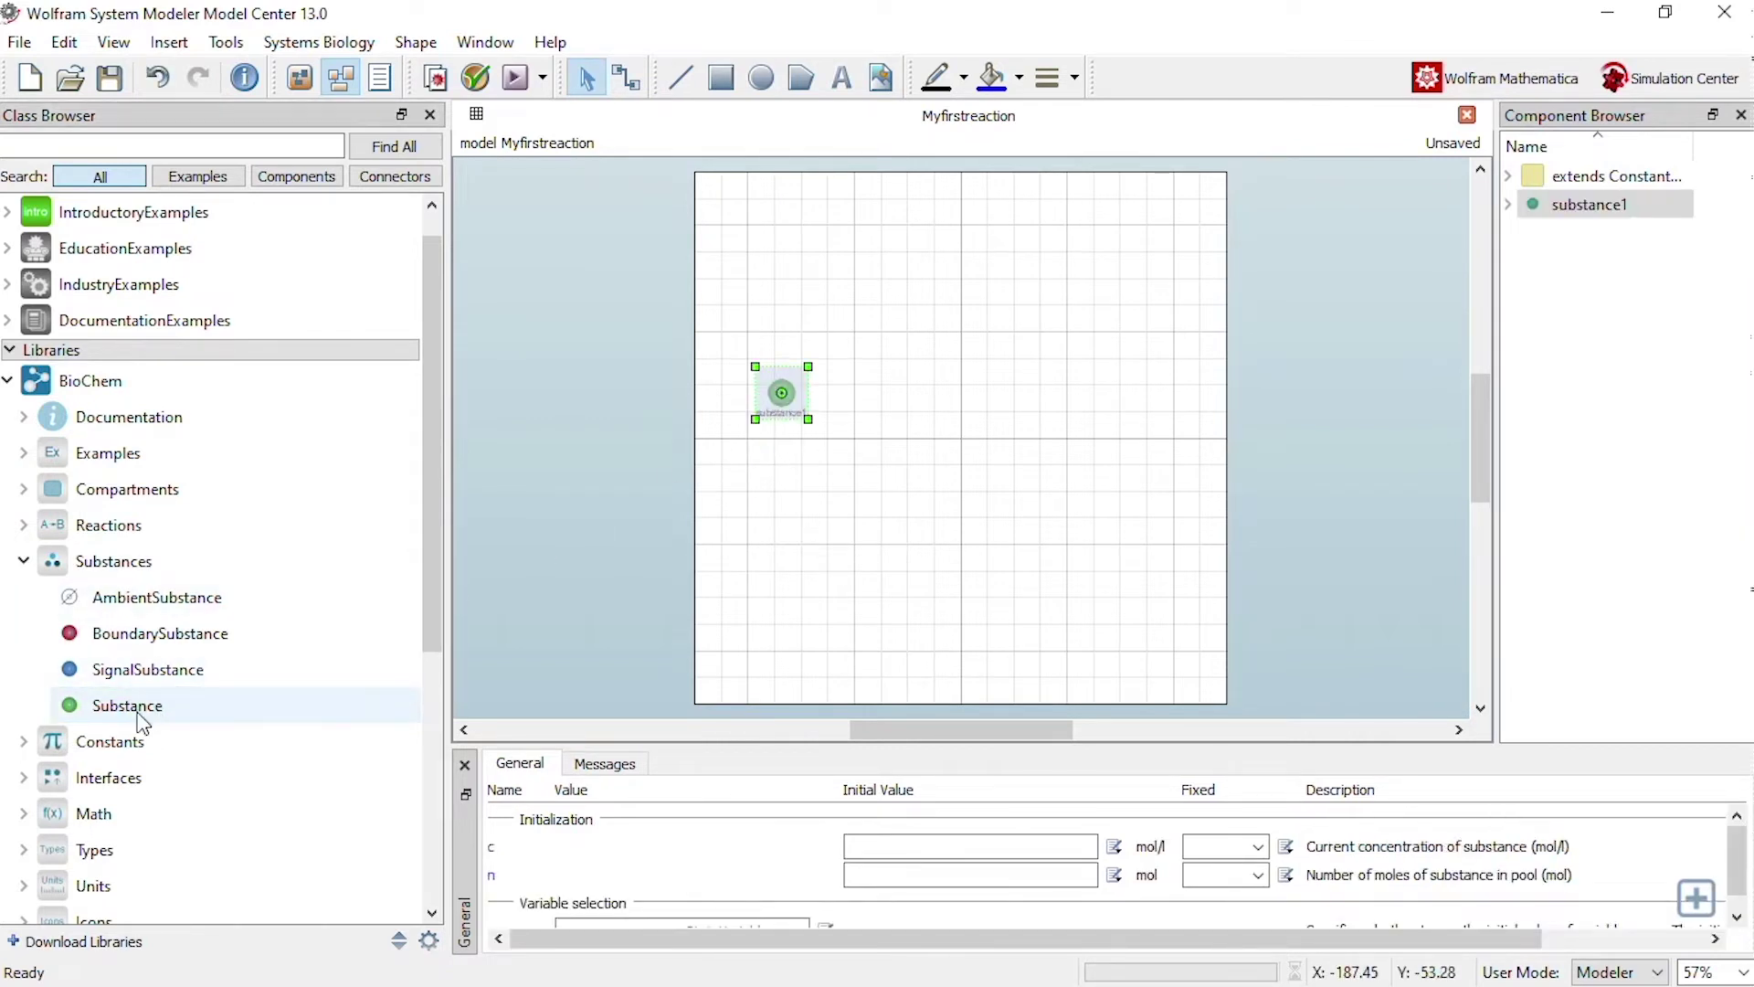
left_click_drag(142, 722, 777, 576)
left_click(813, 462)
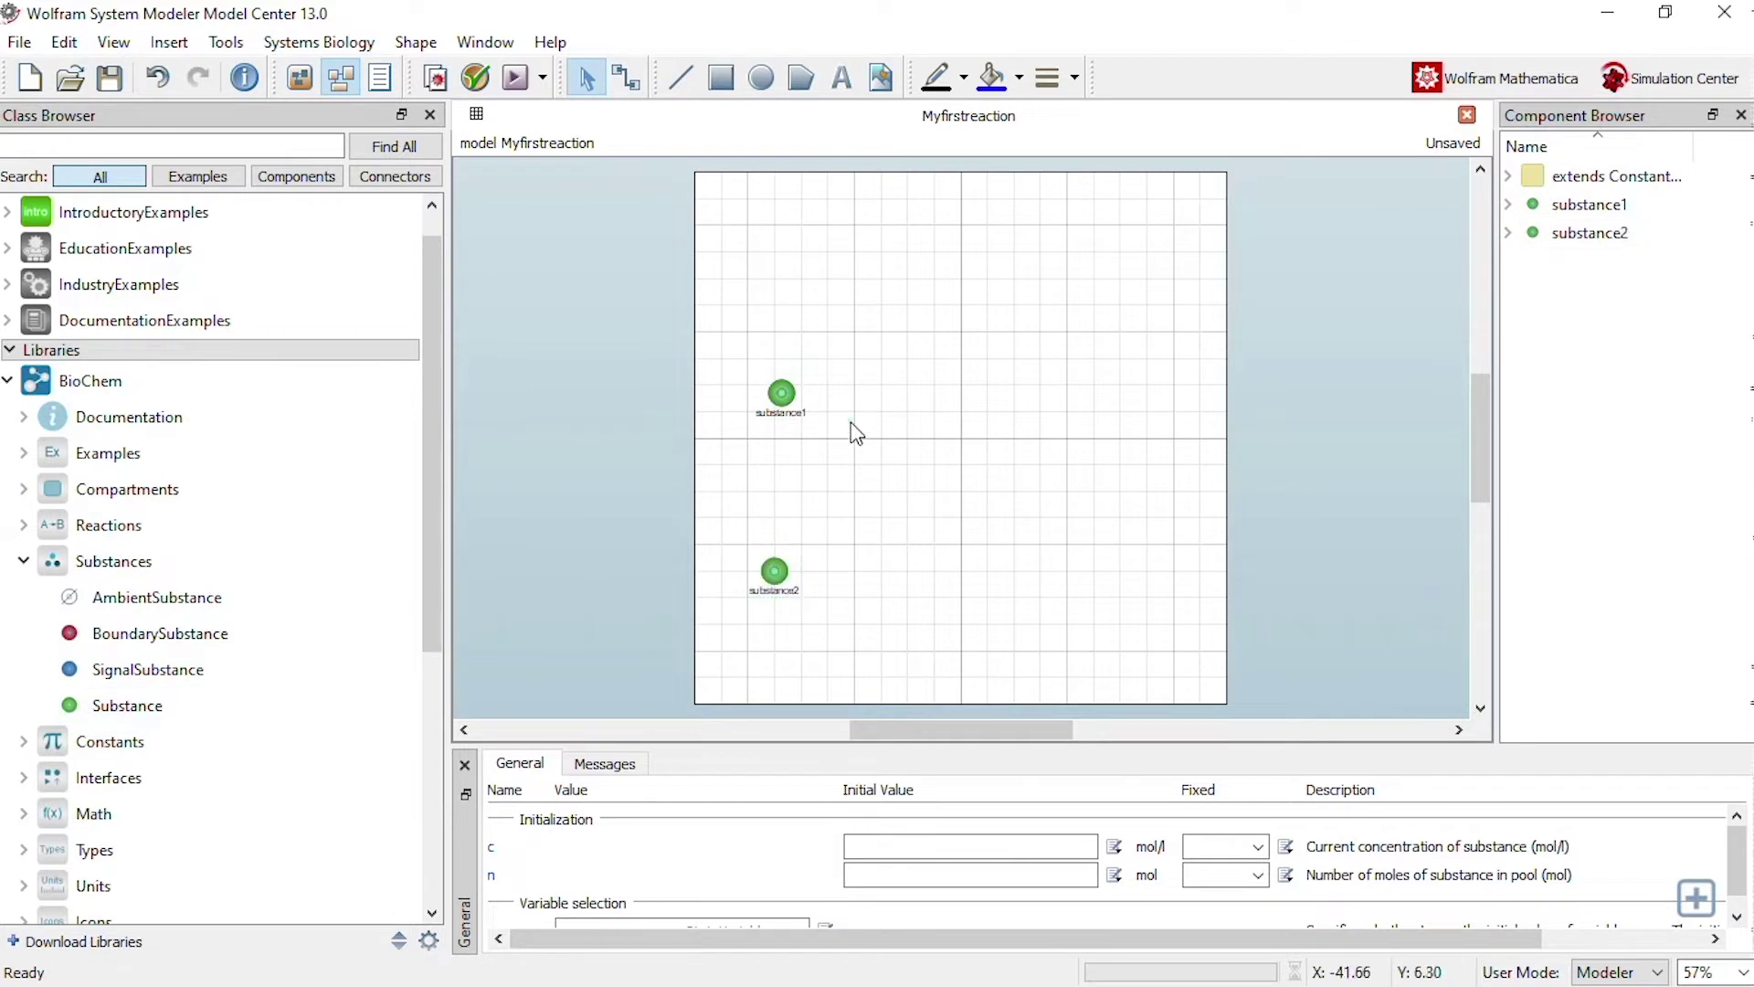
Step: Duplicate the upper substance twice and place the copies one above the other in the right half of the diagram
left_click(777, 395)
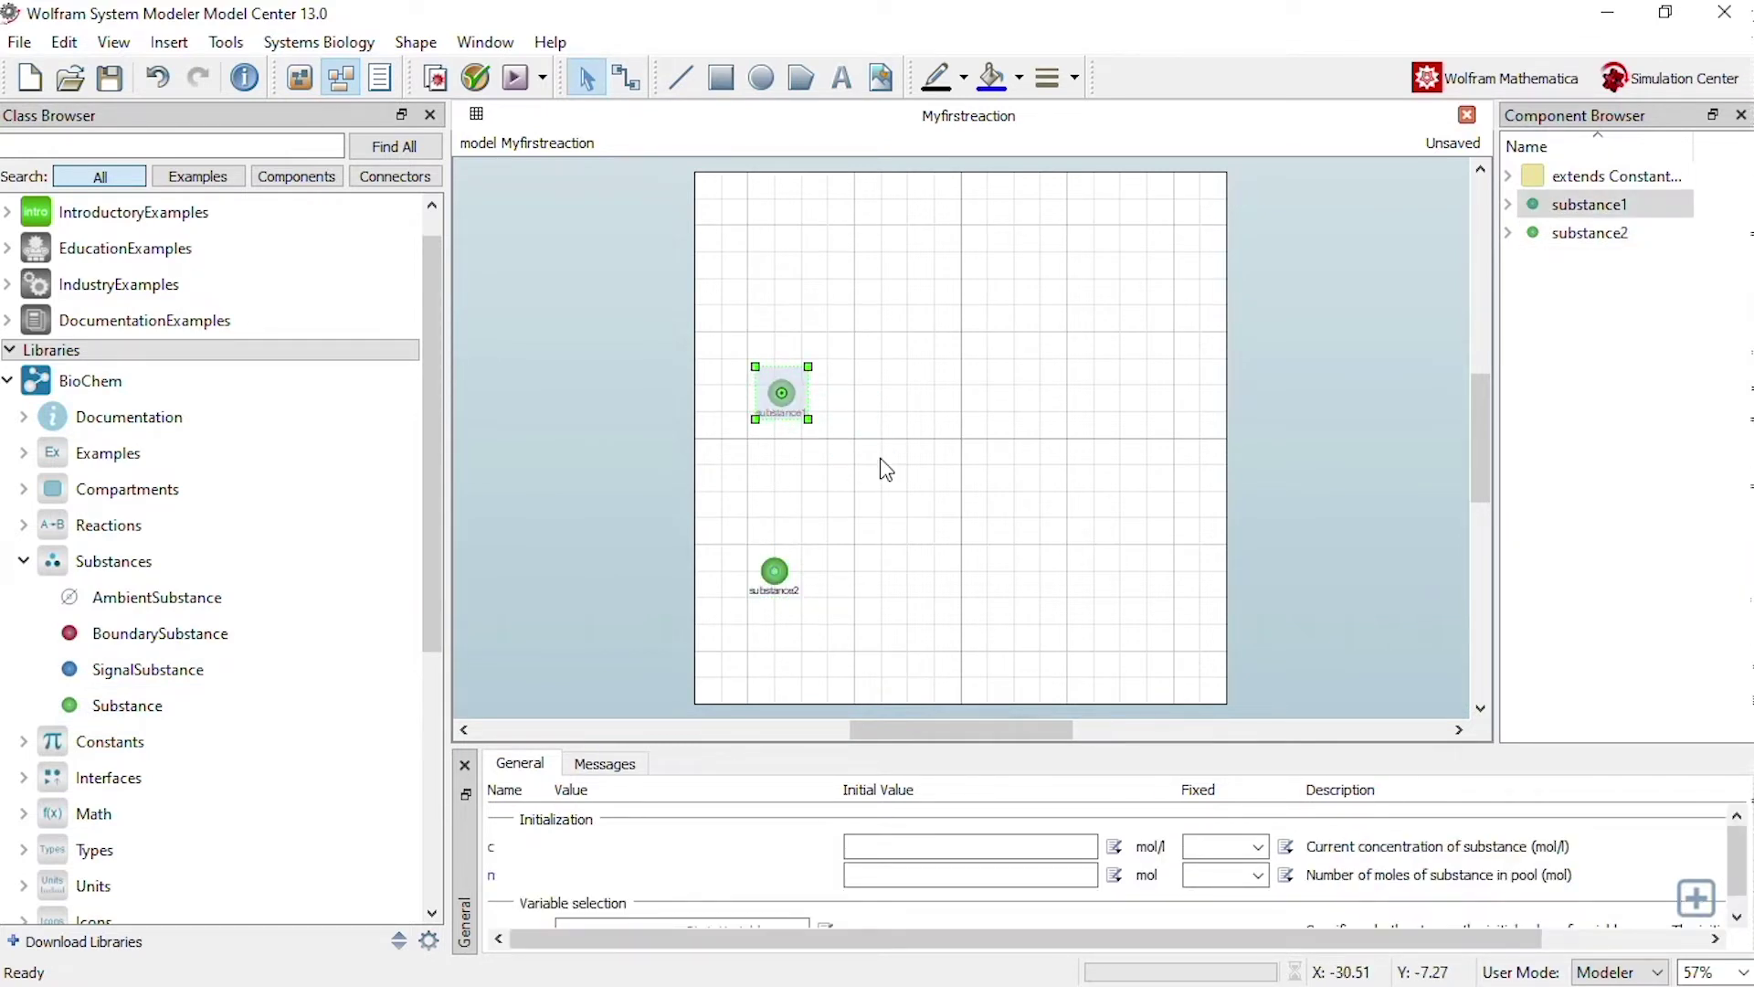
key("ctrl+d")
left_click_drag(804, 421, 1064, 393)
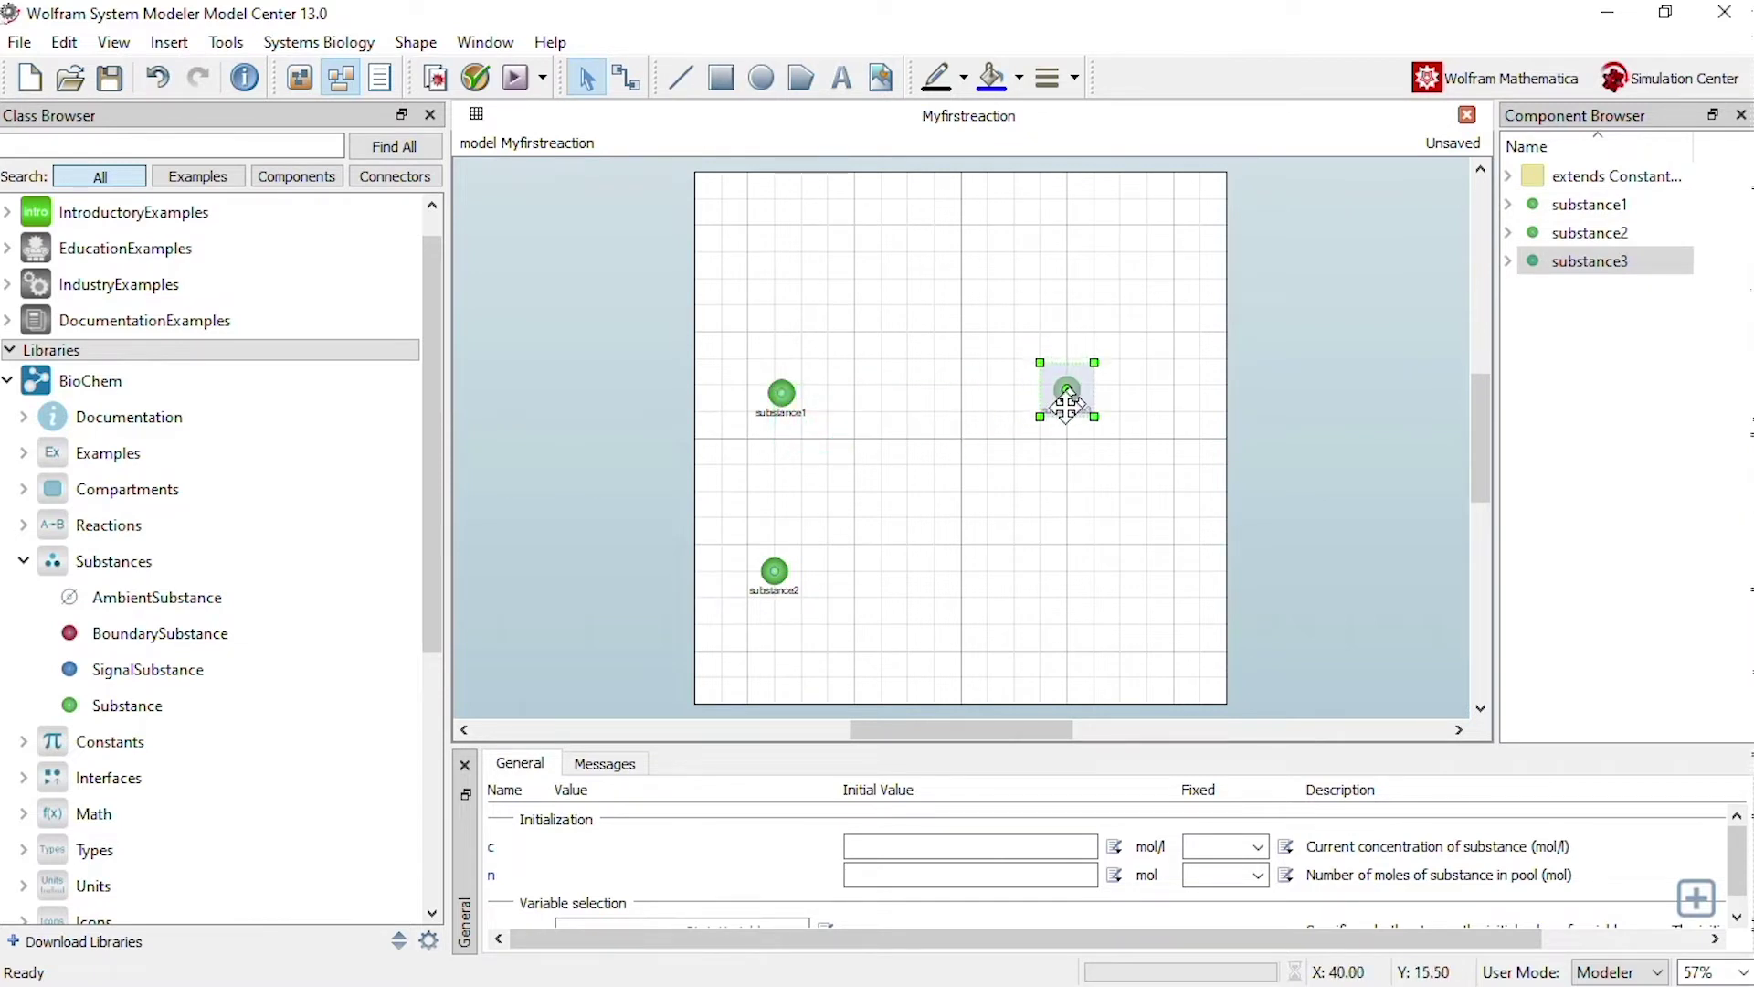
key("ctrl+v")
left_click_drag(828, 436, 1068, 564)
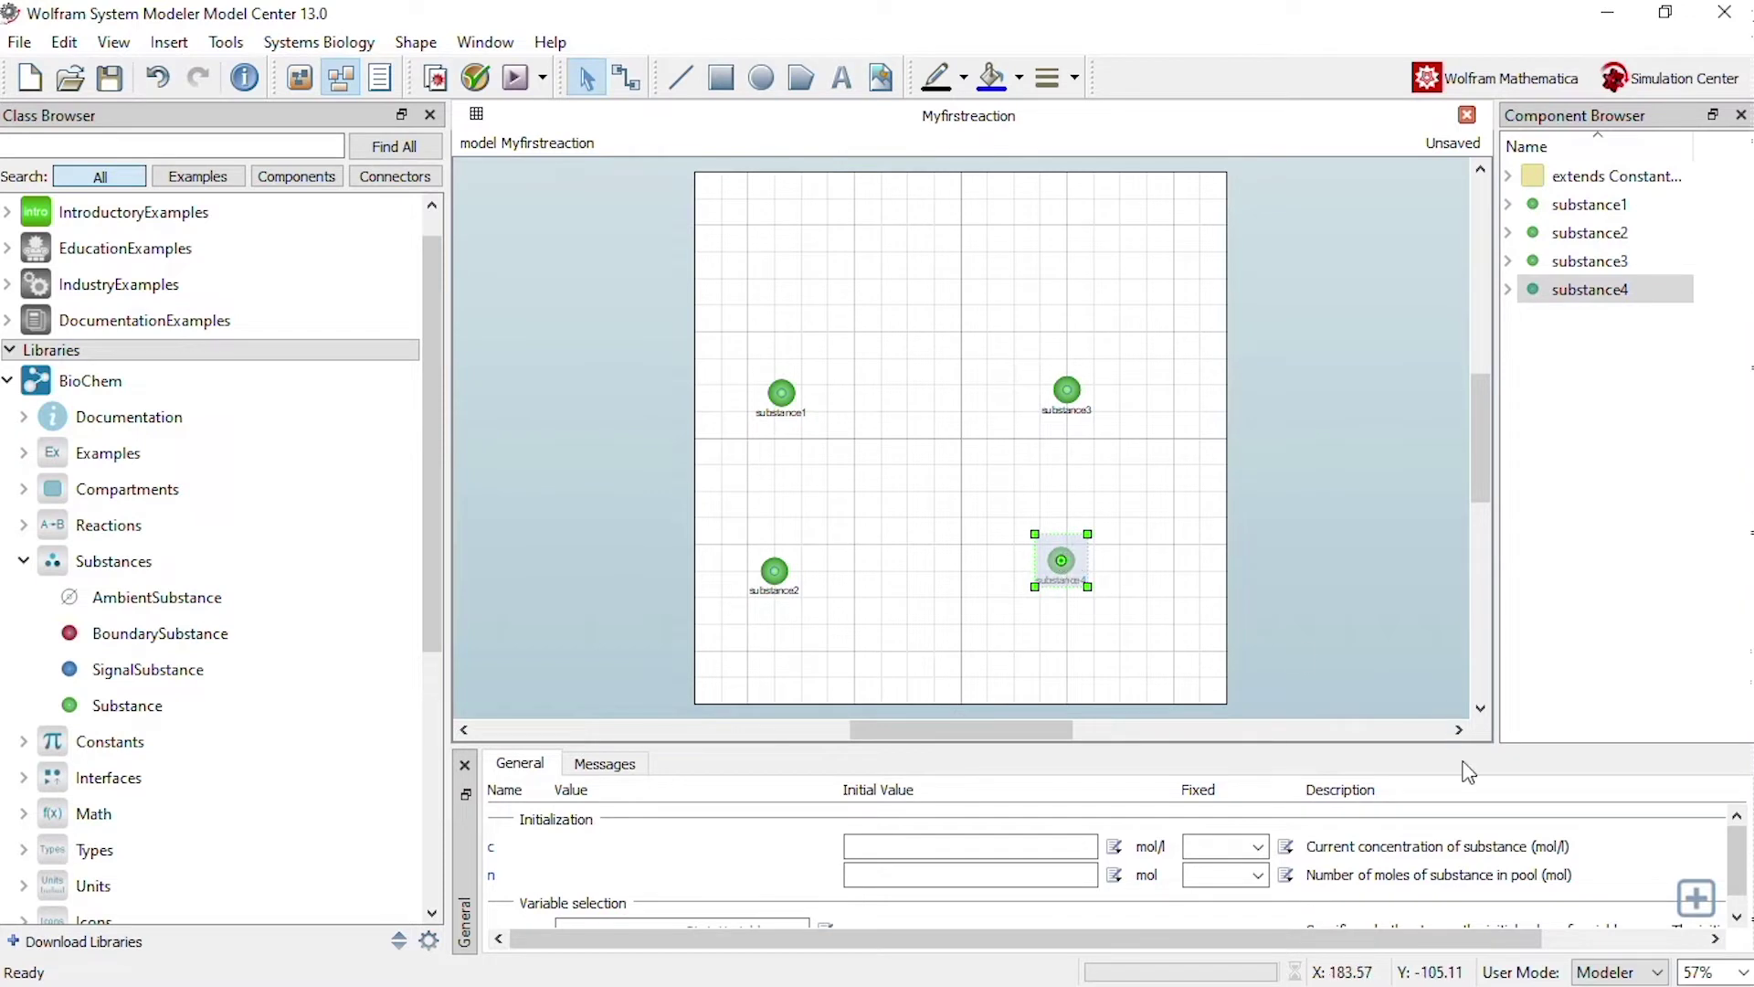
Step: Rename the upper-left substance component as NH3
left_click(1741, 974)
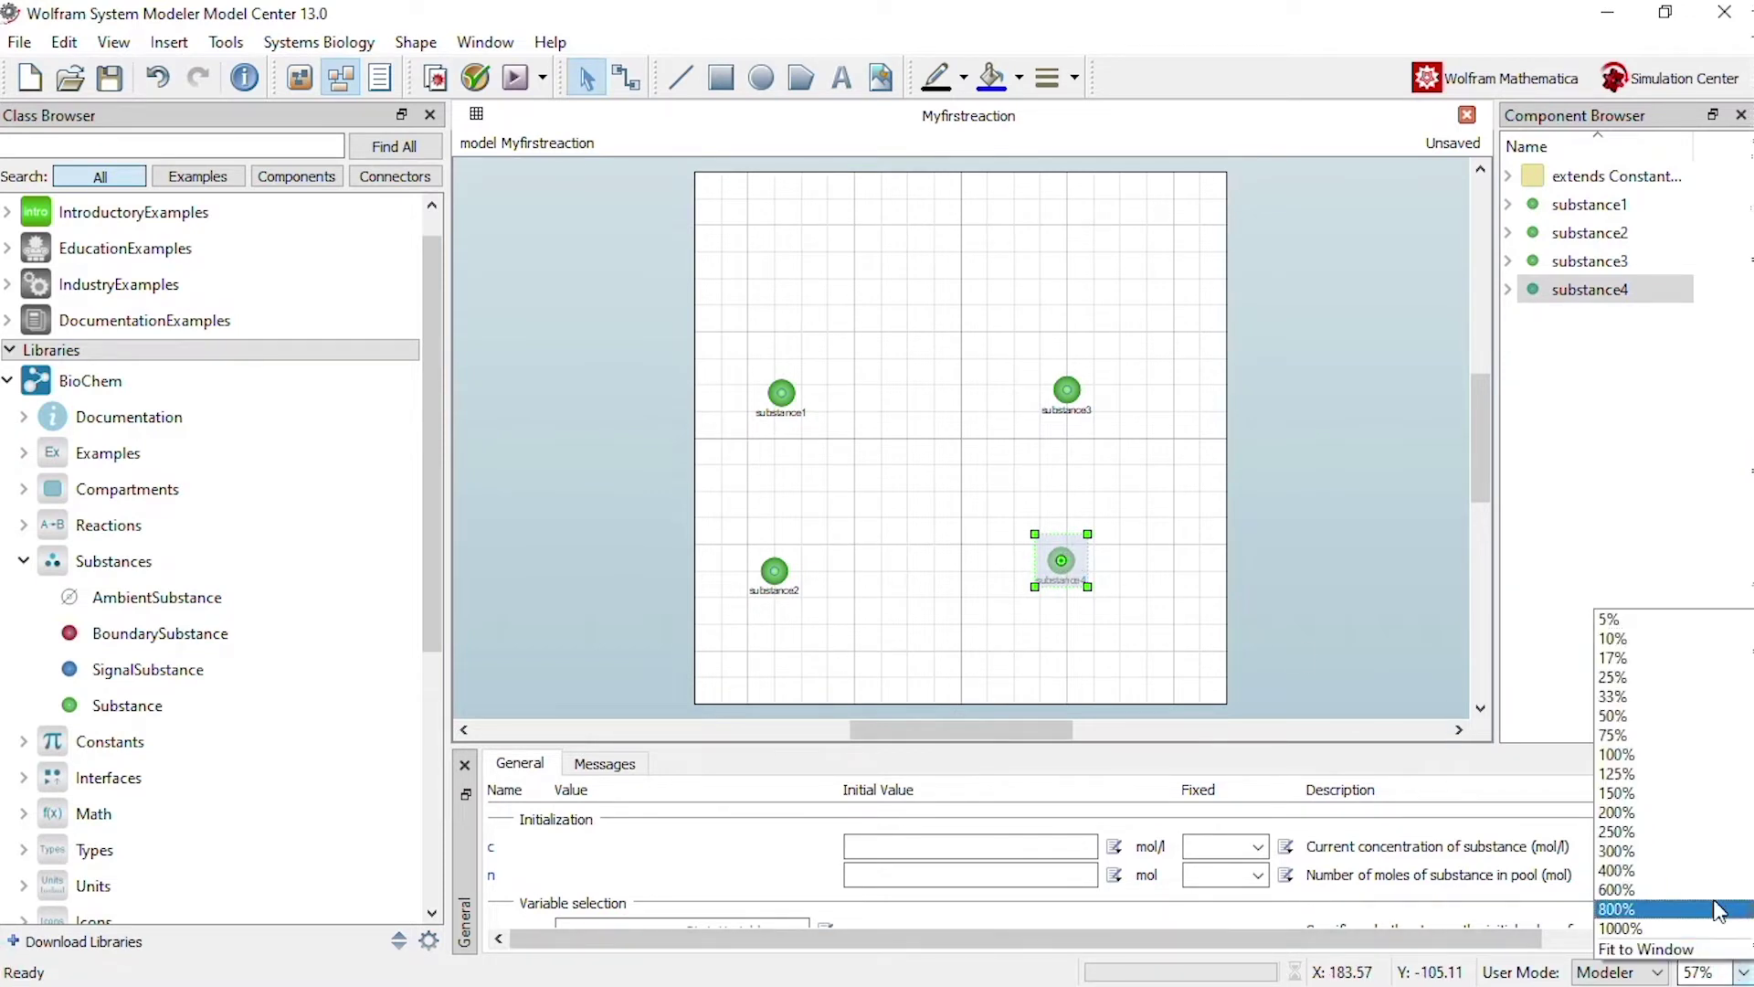
left_click(1683, 740)
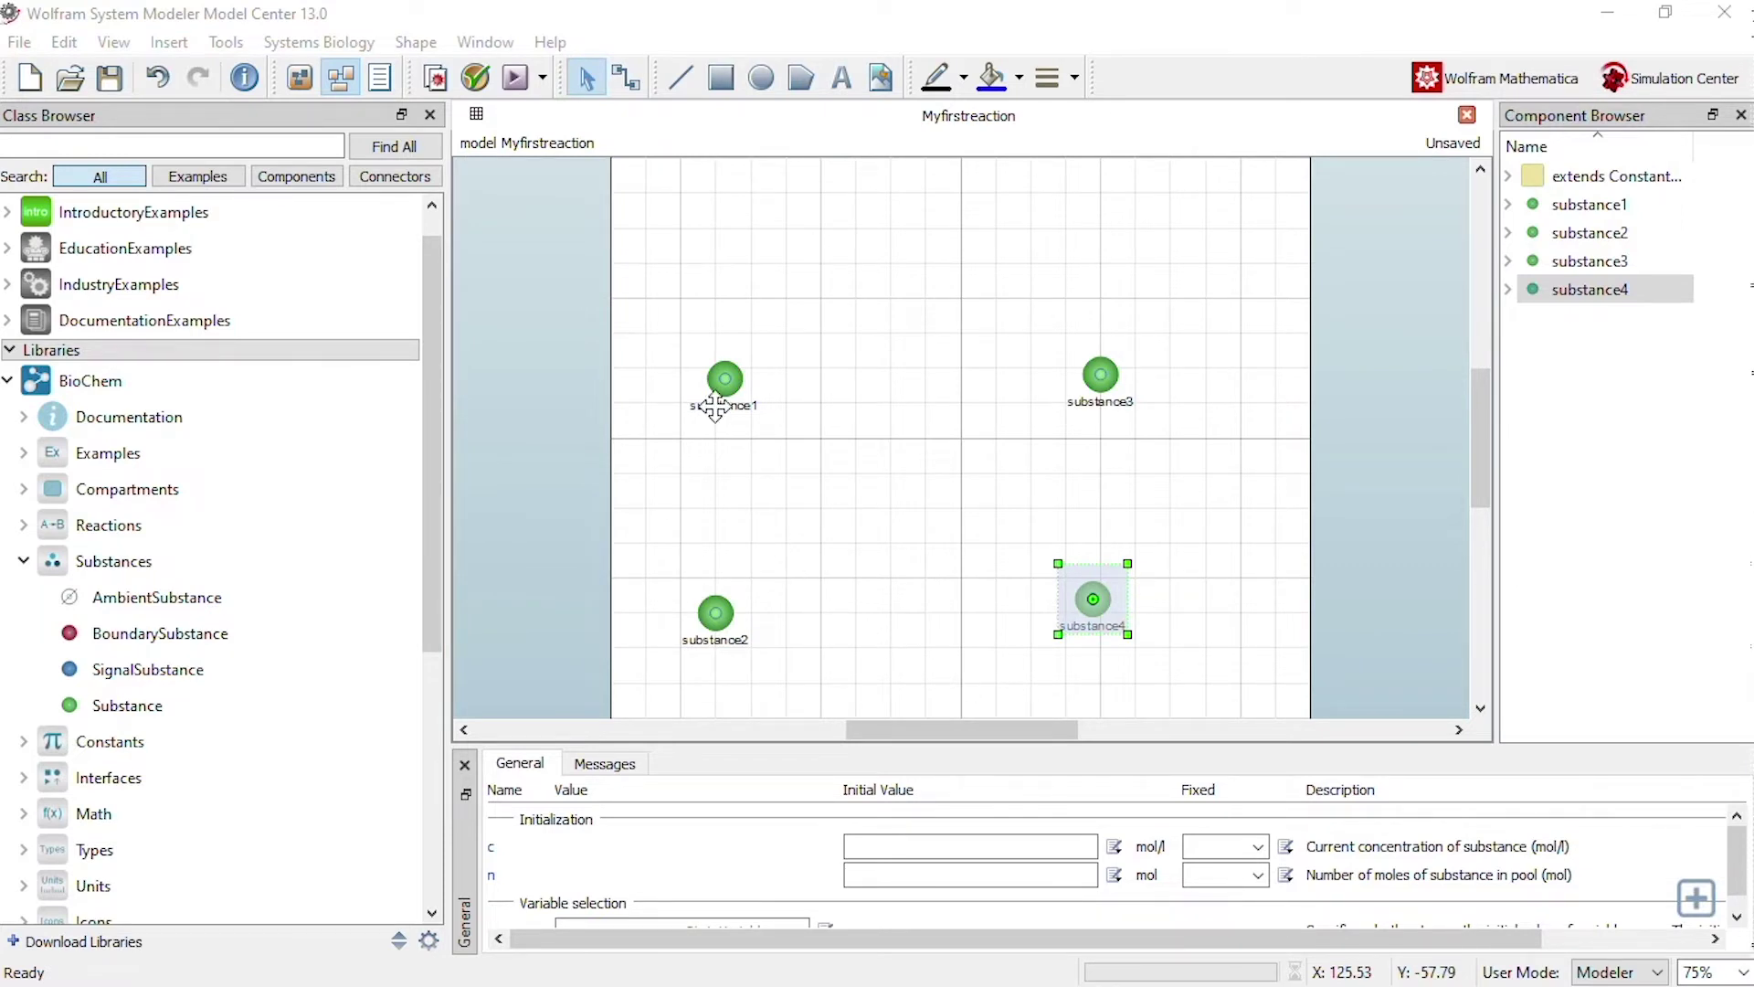
left_click(728, 382)
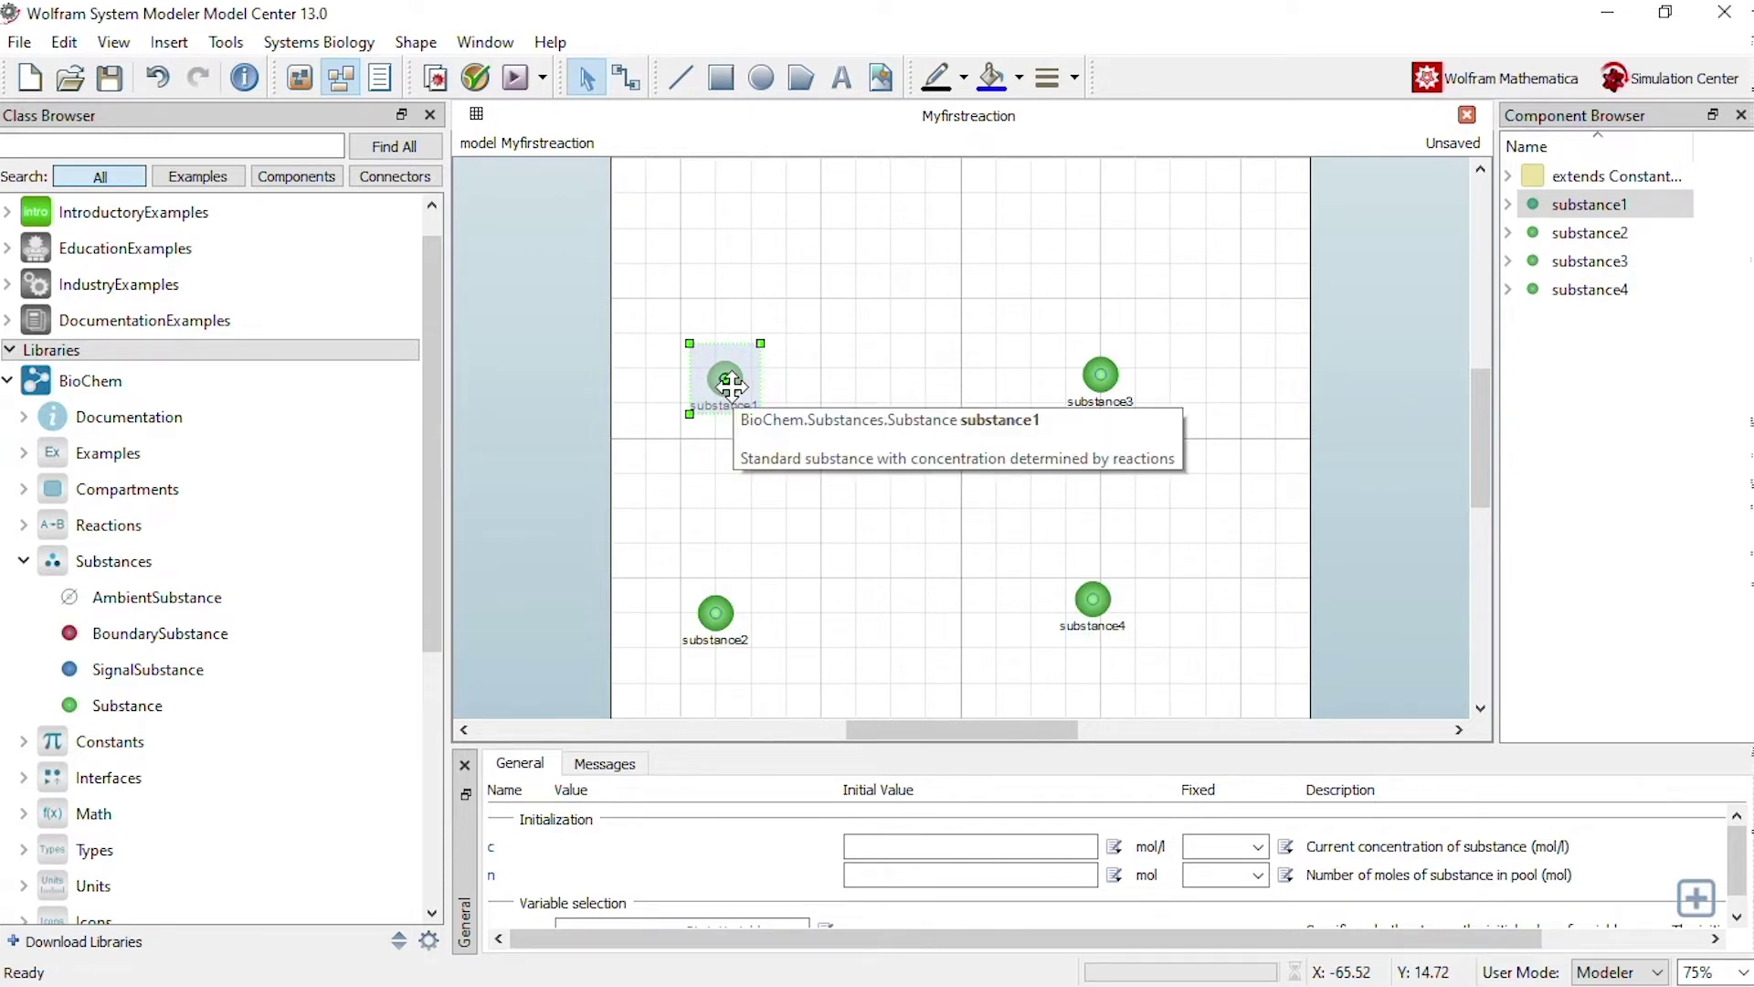
right_click(732, 390)
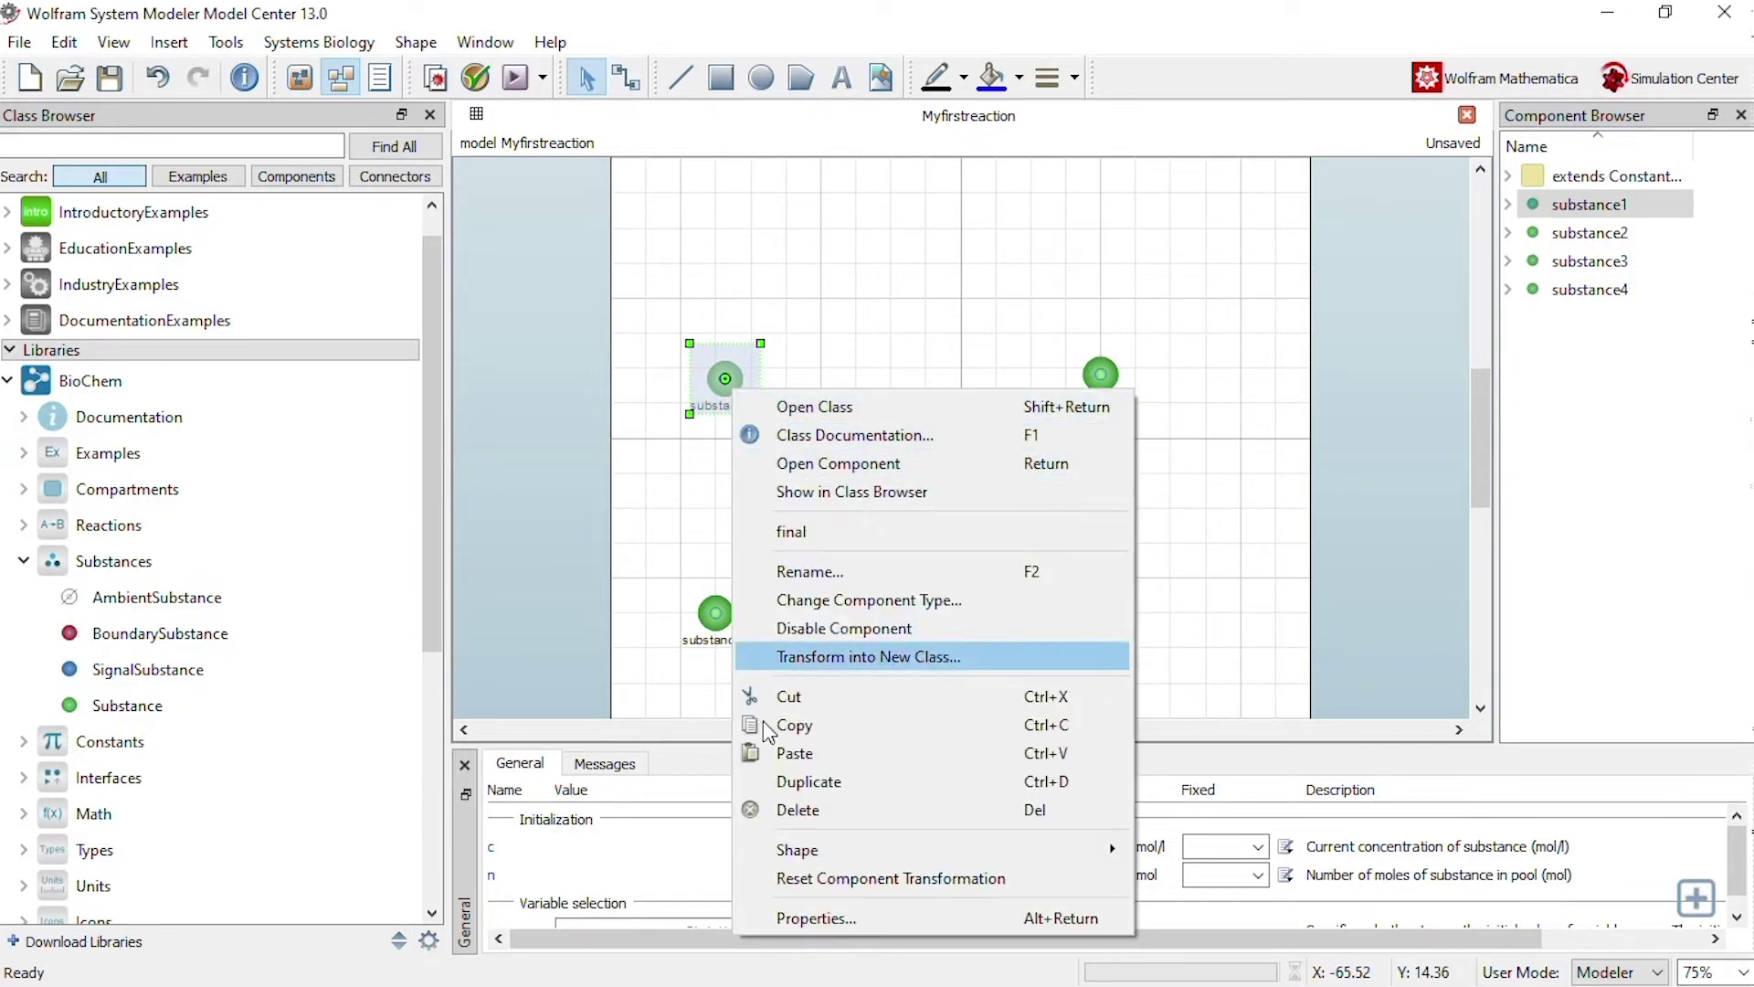
left_click(799, 917)
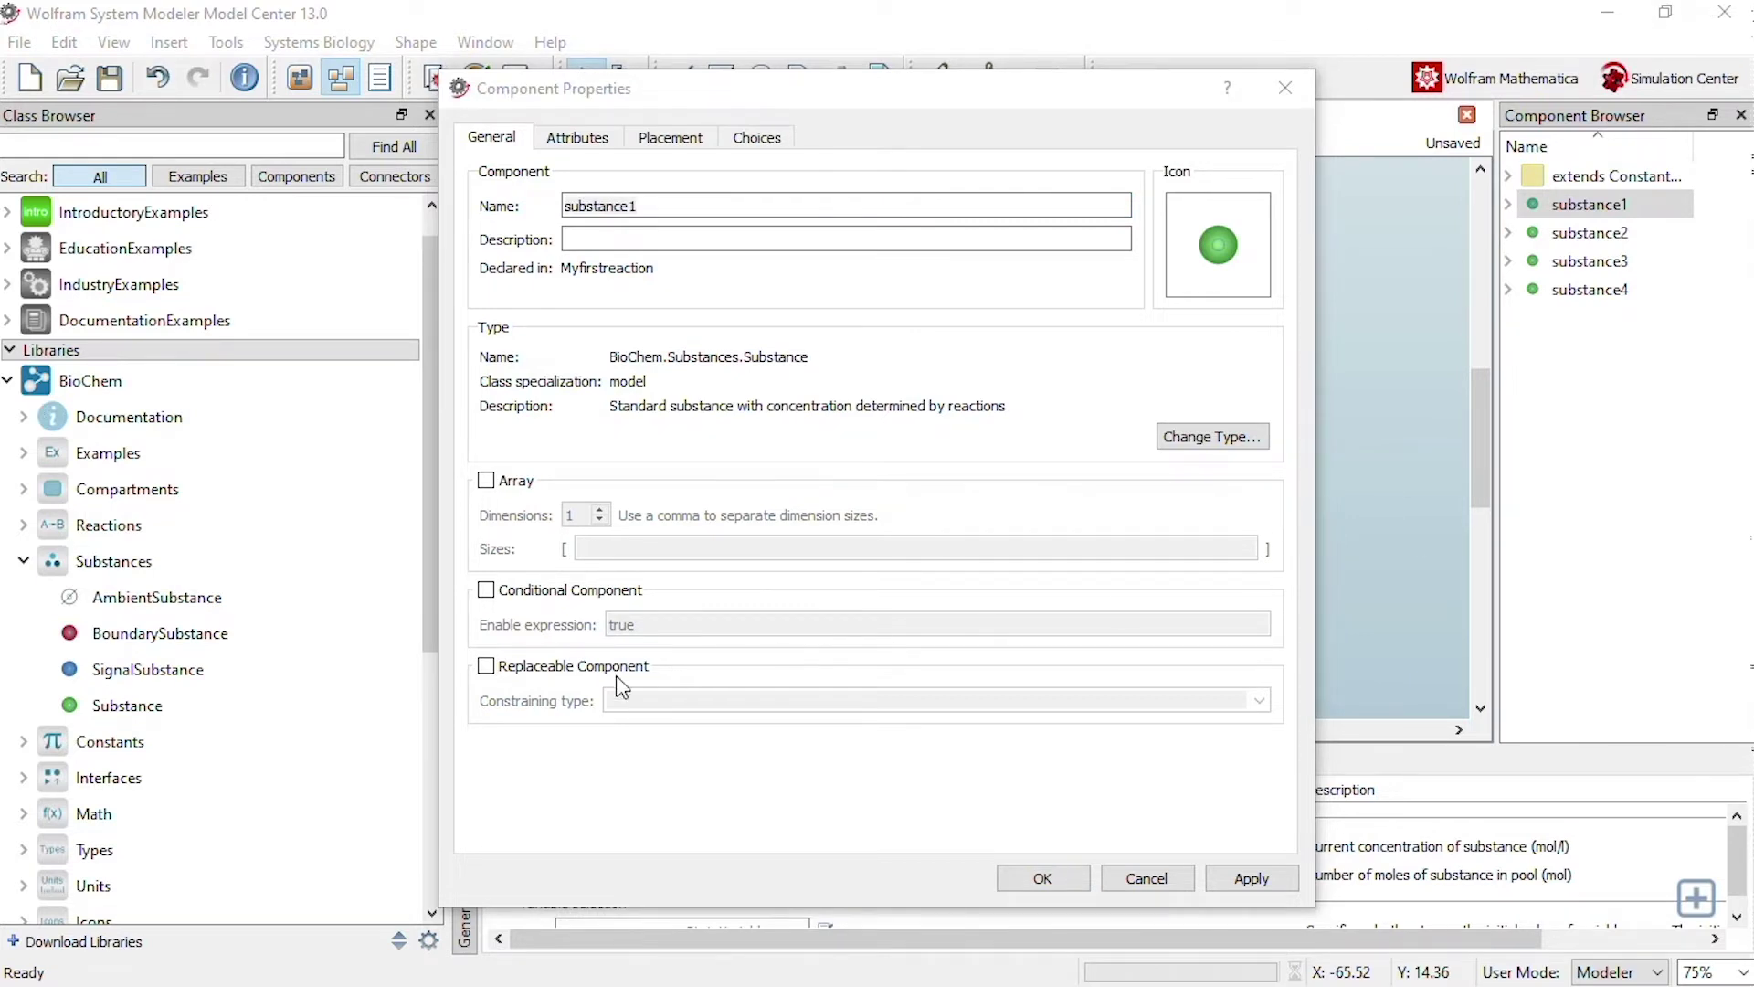
left_click(660, 203)
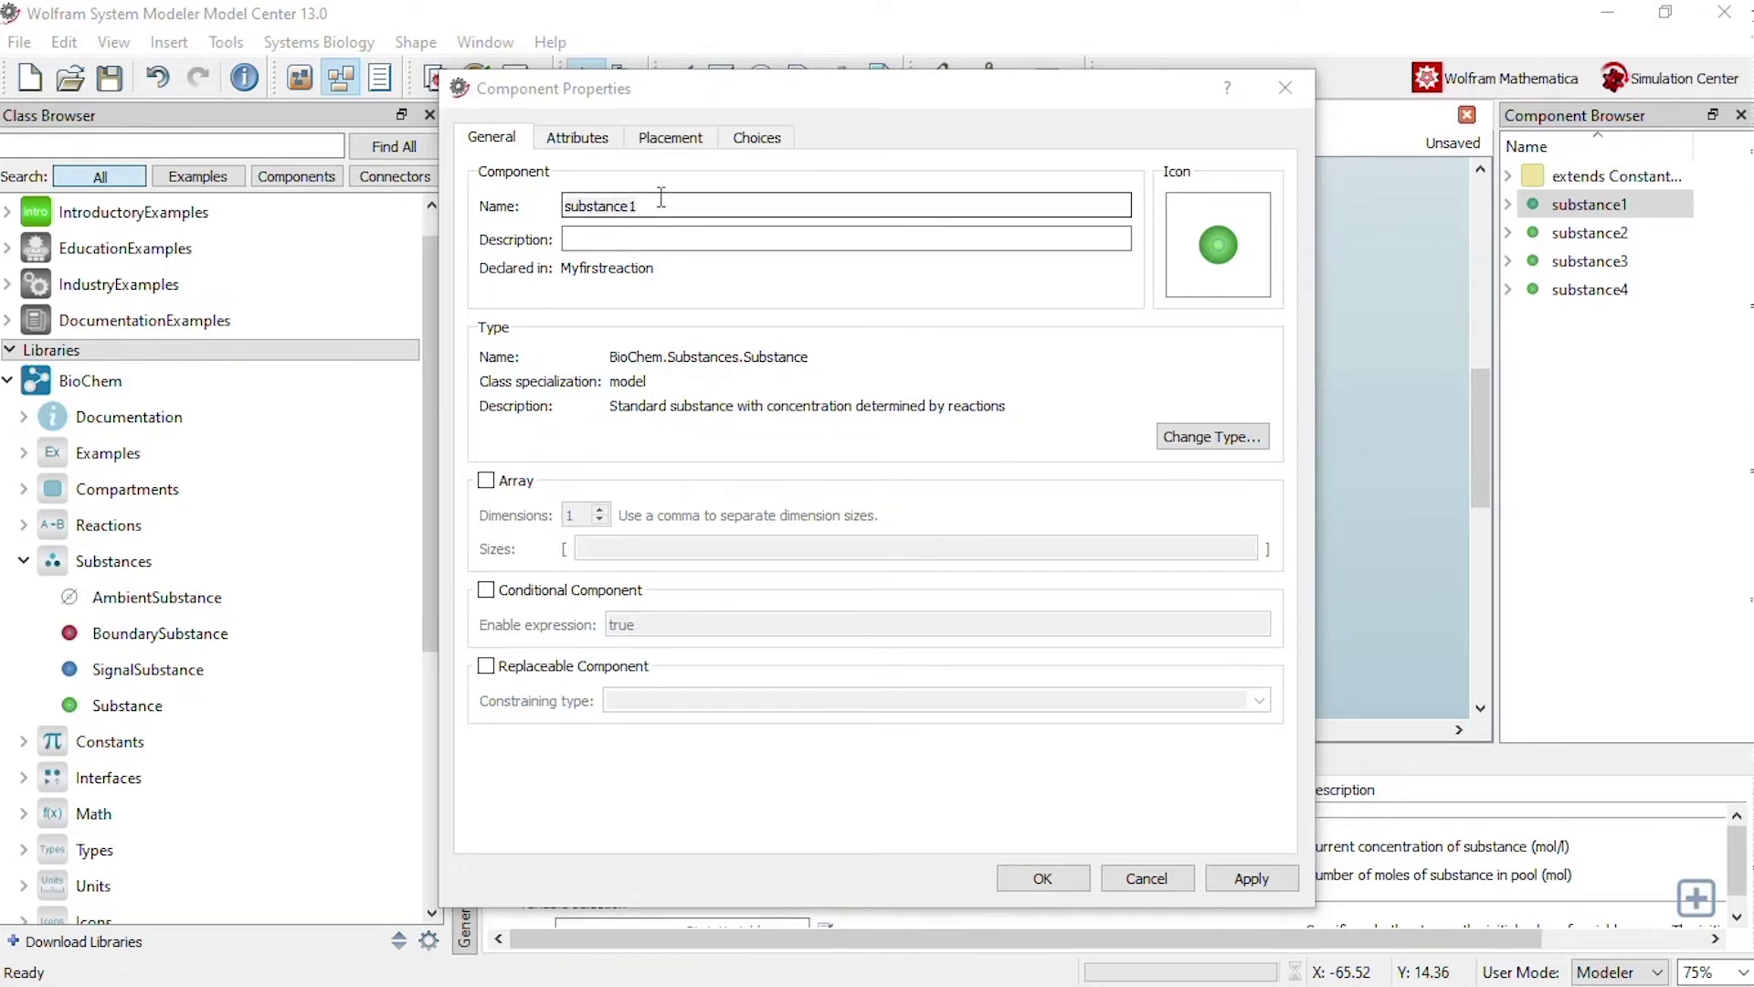
left_click_drag(656, 204, 487, 216)
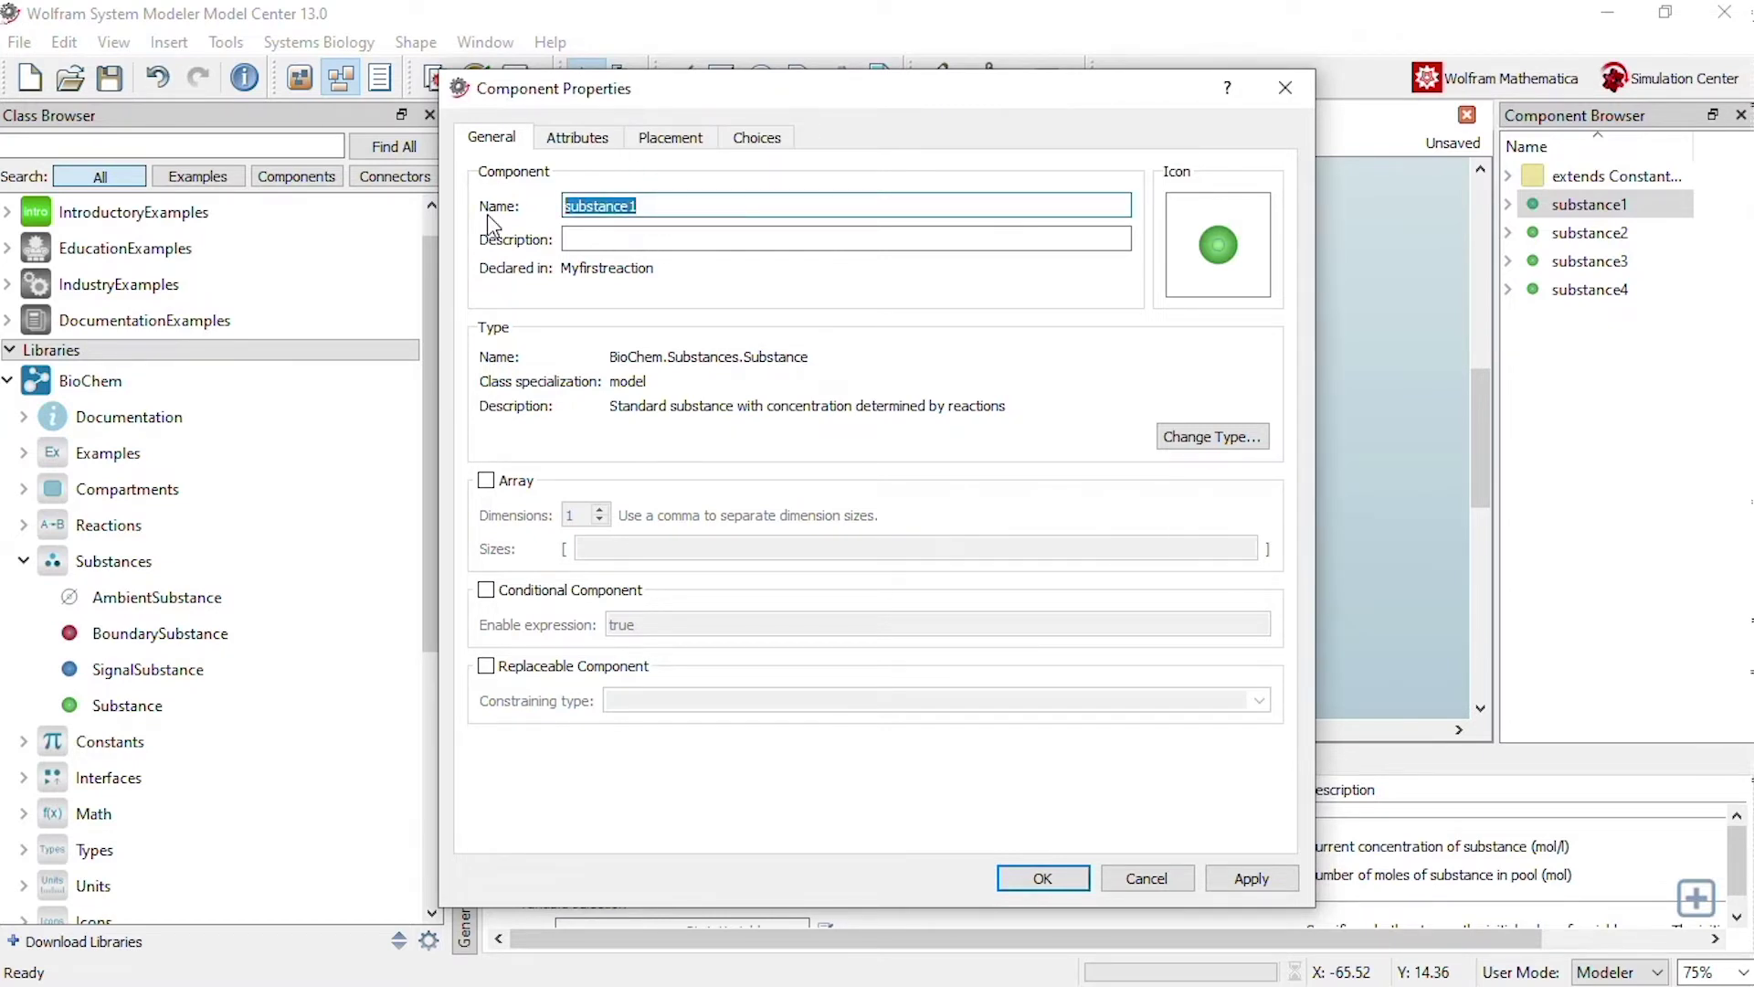
type("NH3")
left_click(1042, 878)
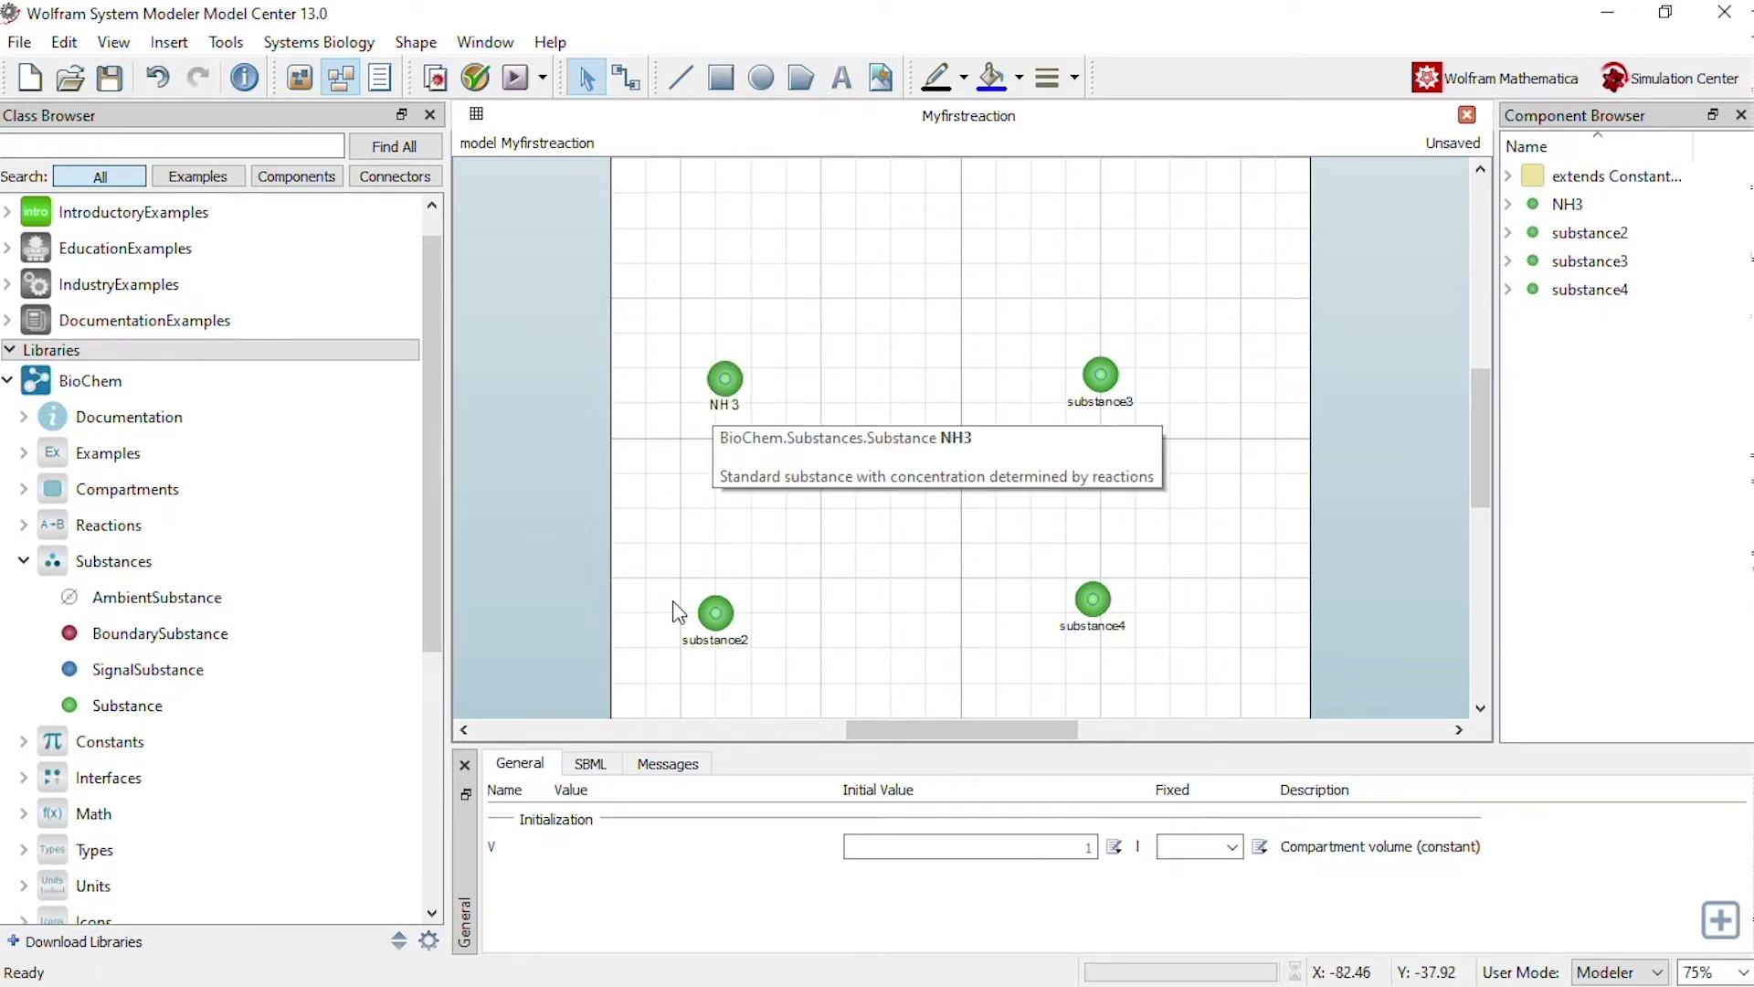
Step: Rename the lower-left substance component as O2
left_click(713, 627)
right_click(712, 627)
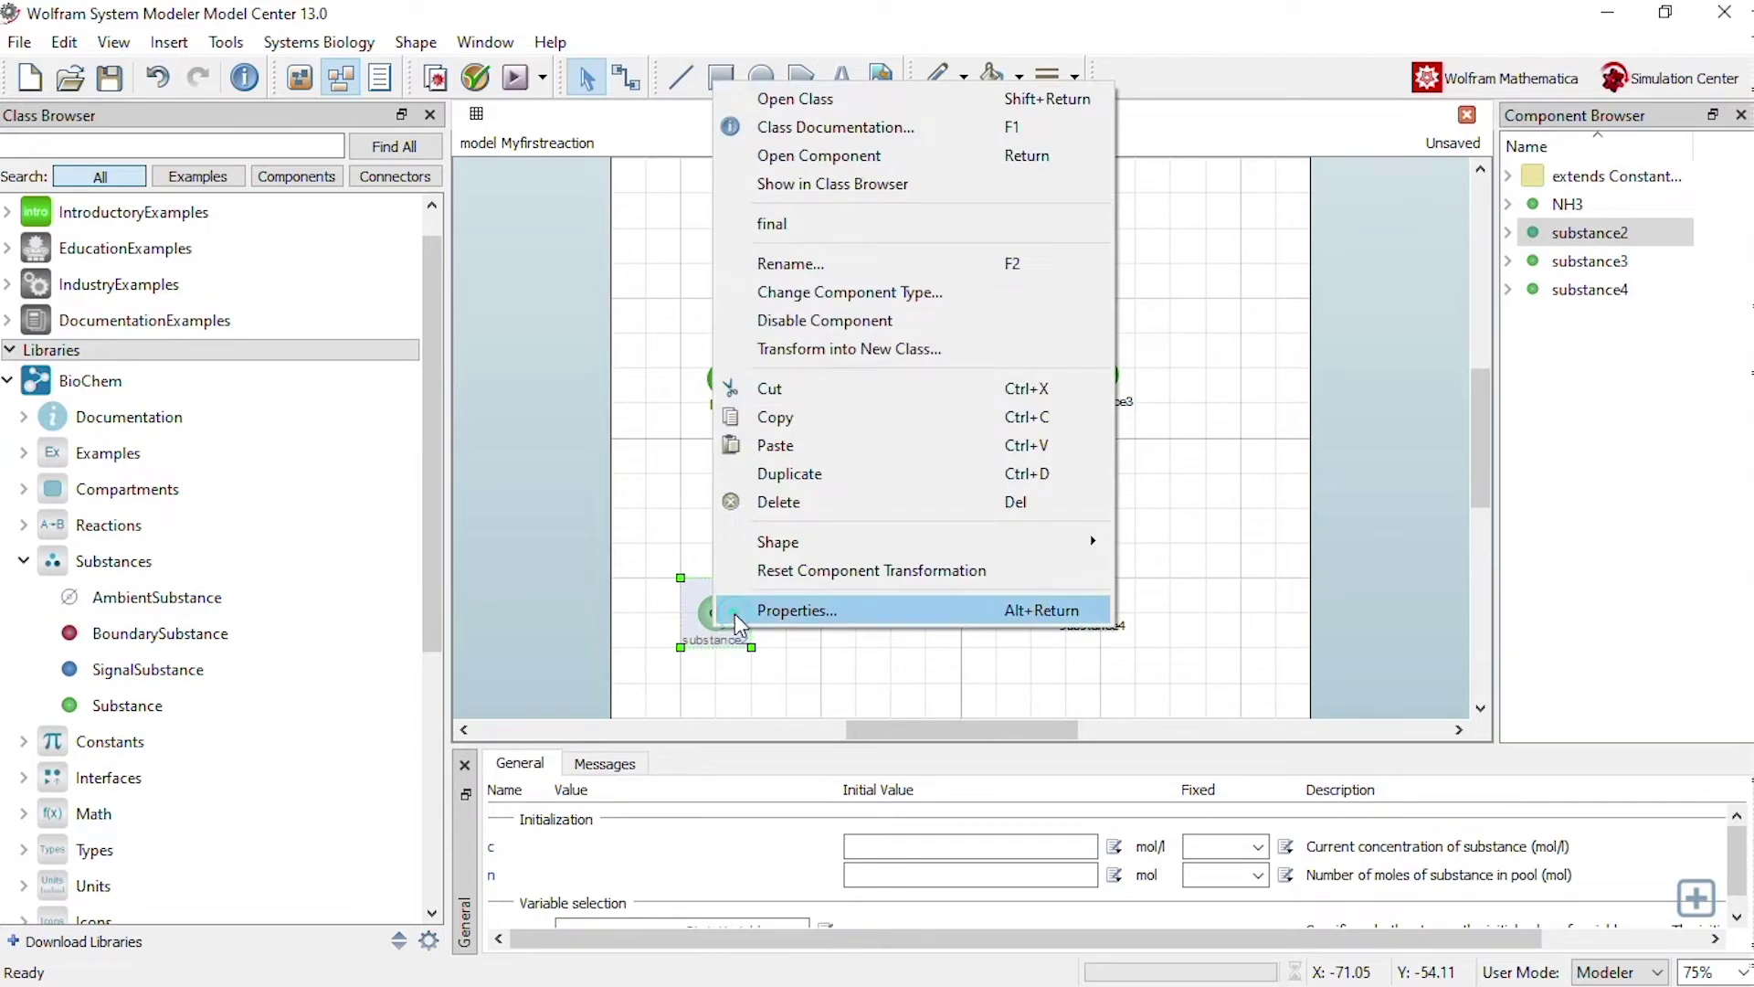
left_click(735, 606)
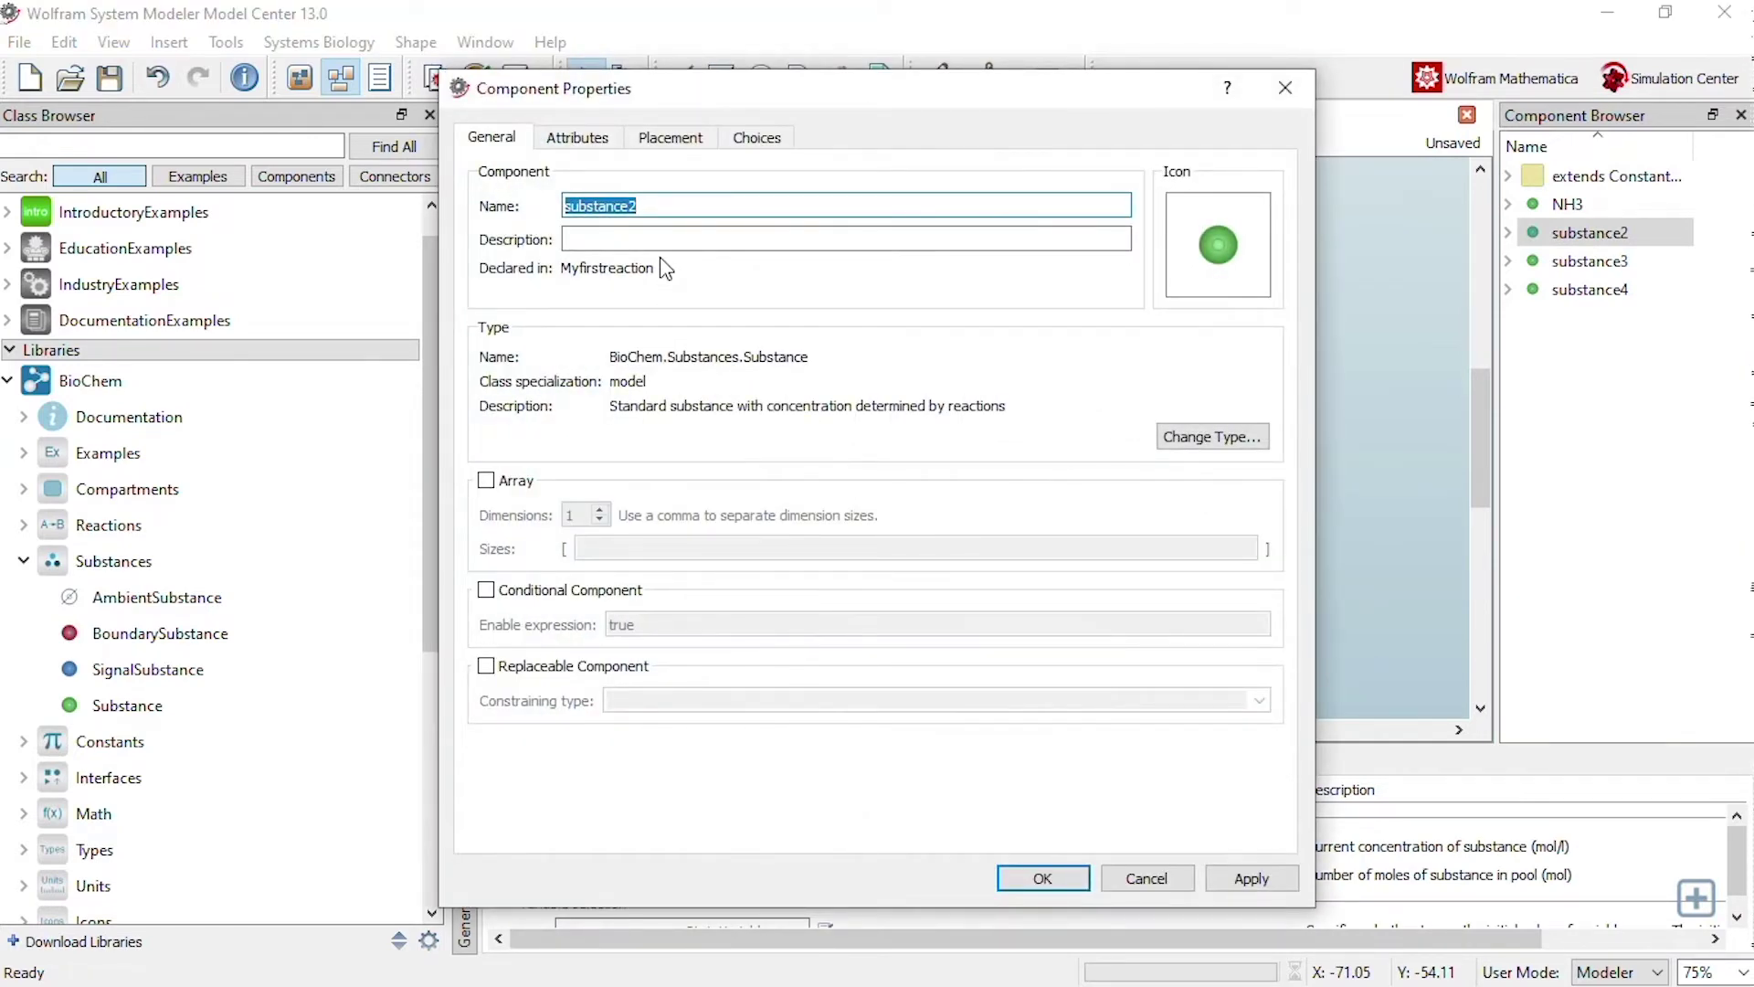
type("O2")
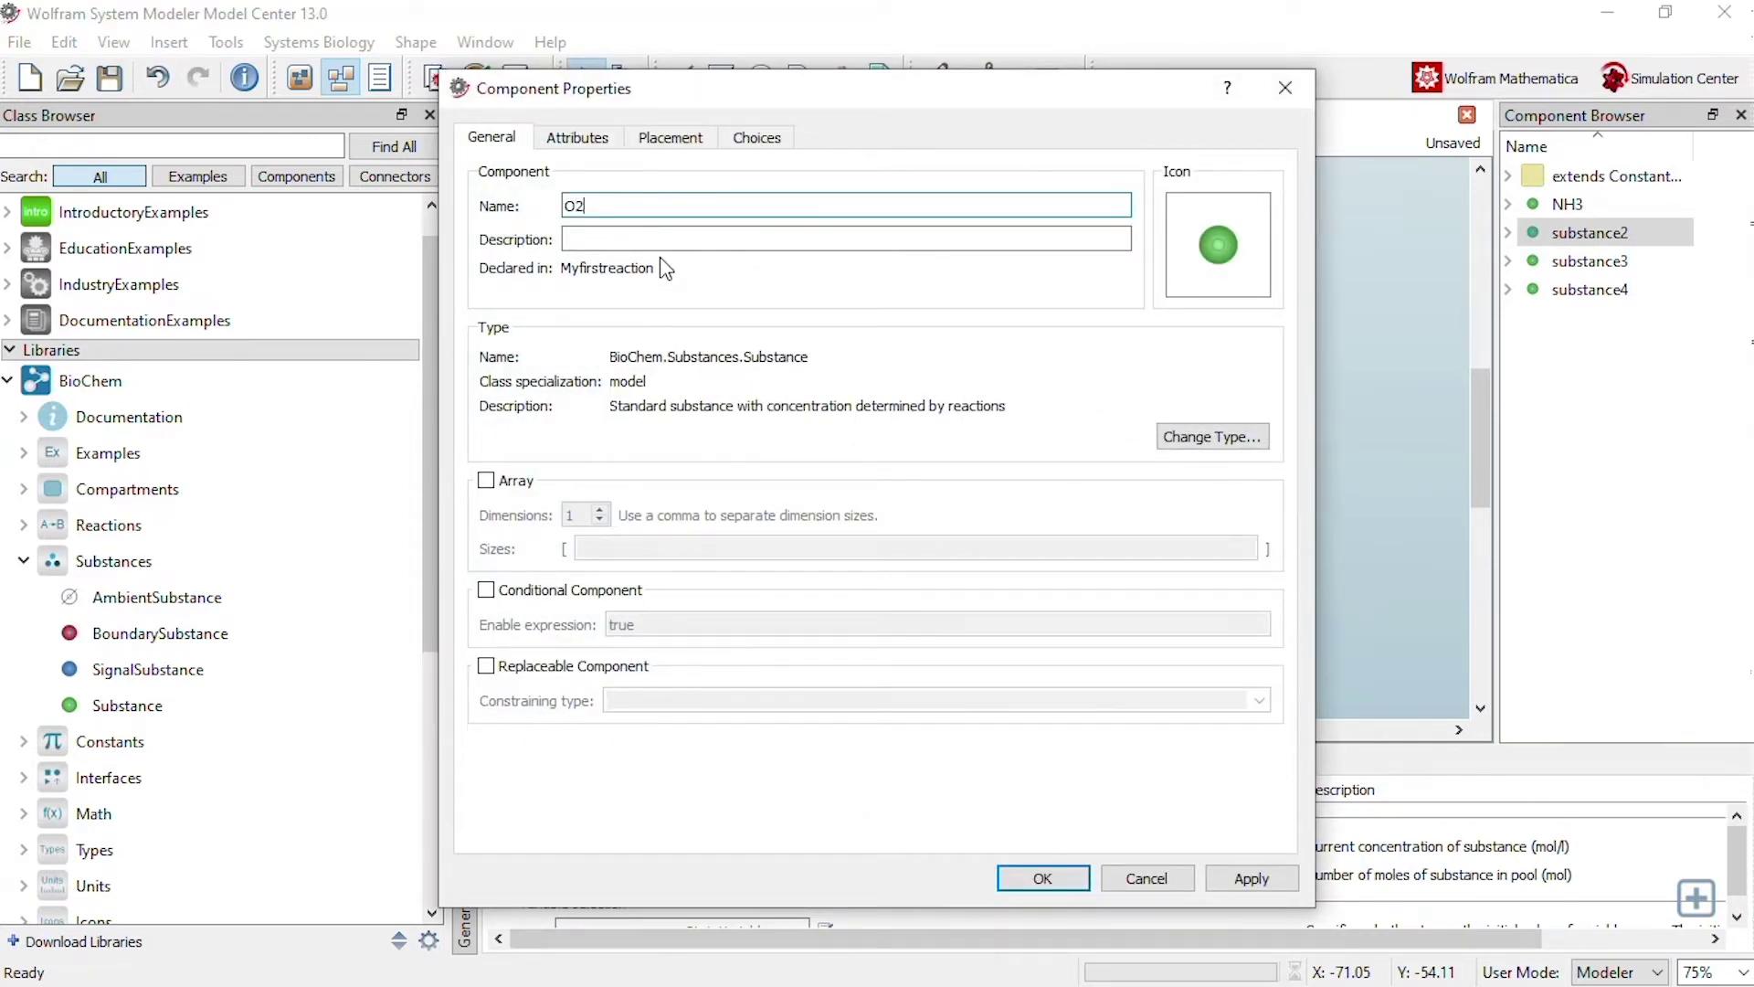
left_click(1066, 885)
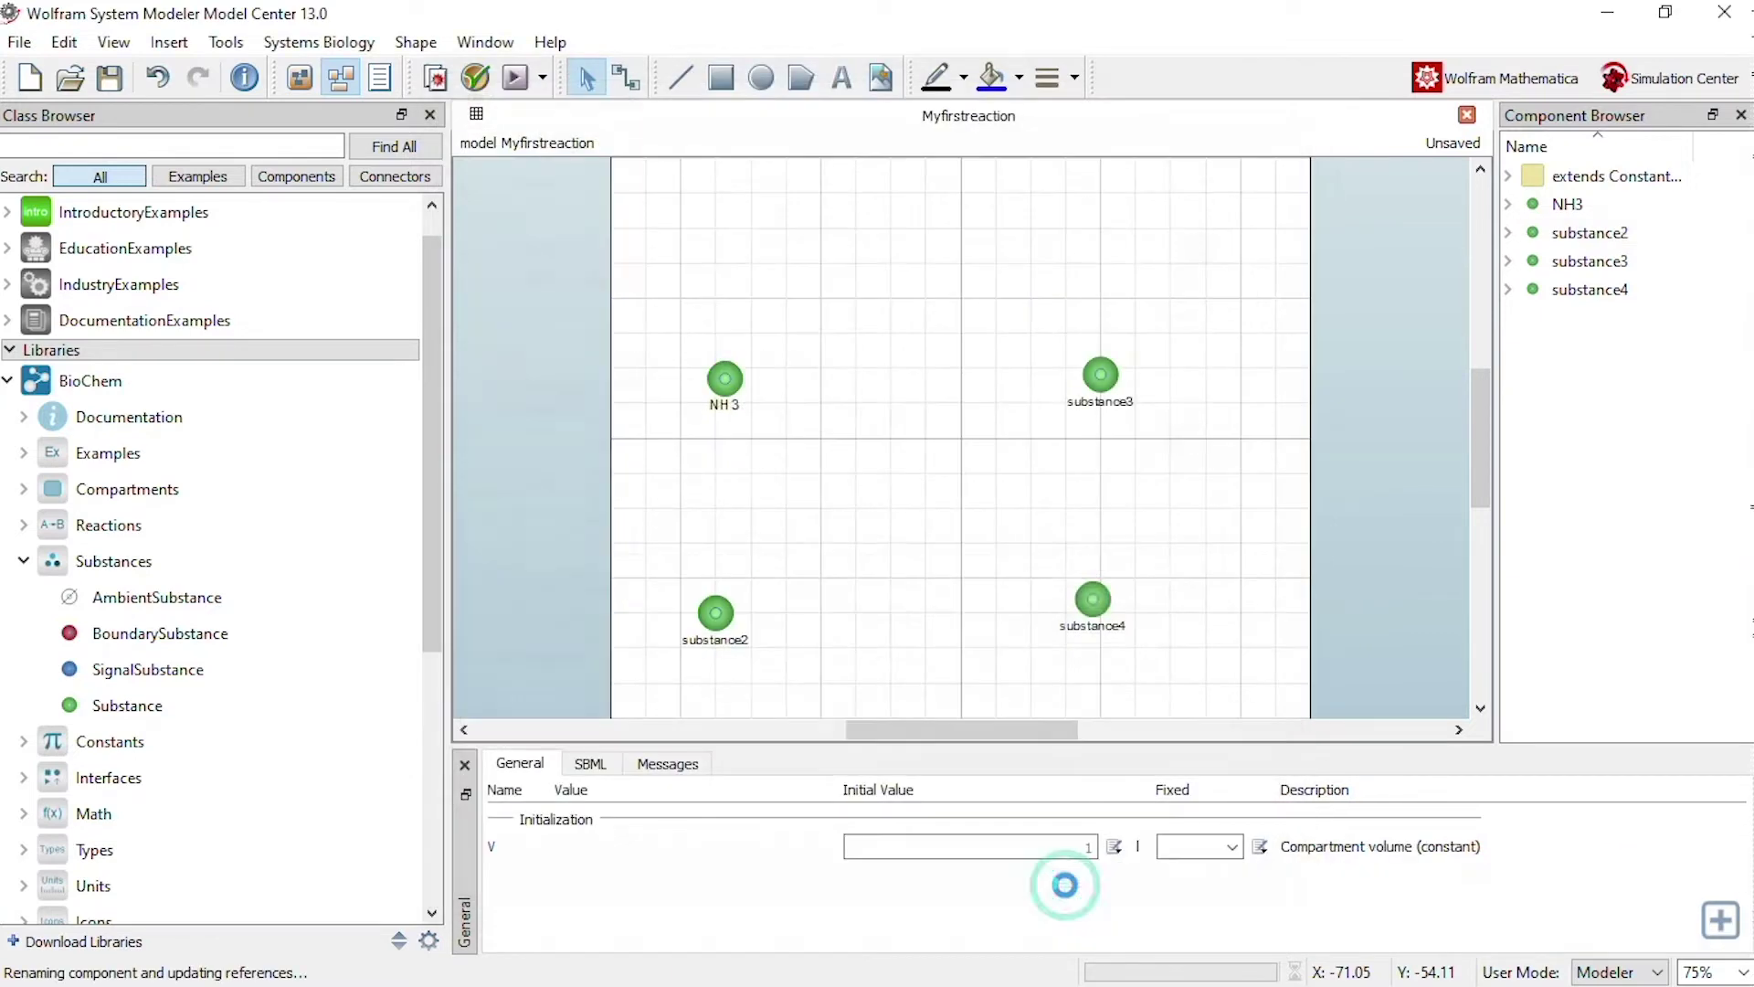
Step: Rename the upper-right substance component as NO
right_click(1105, 380)
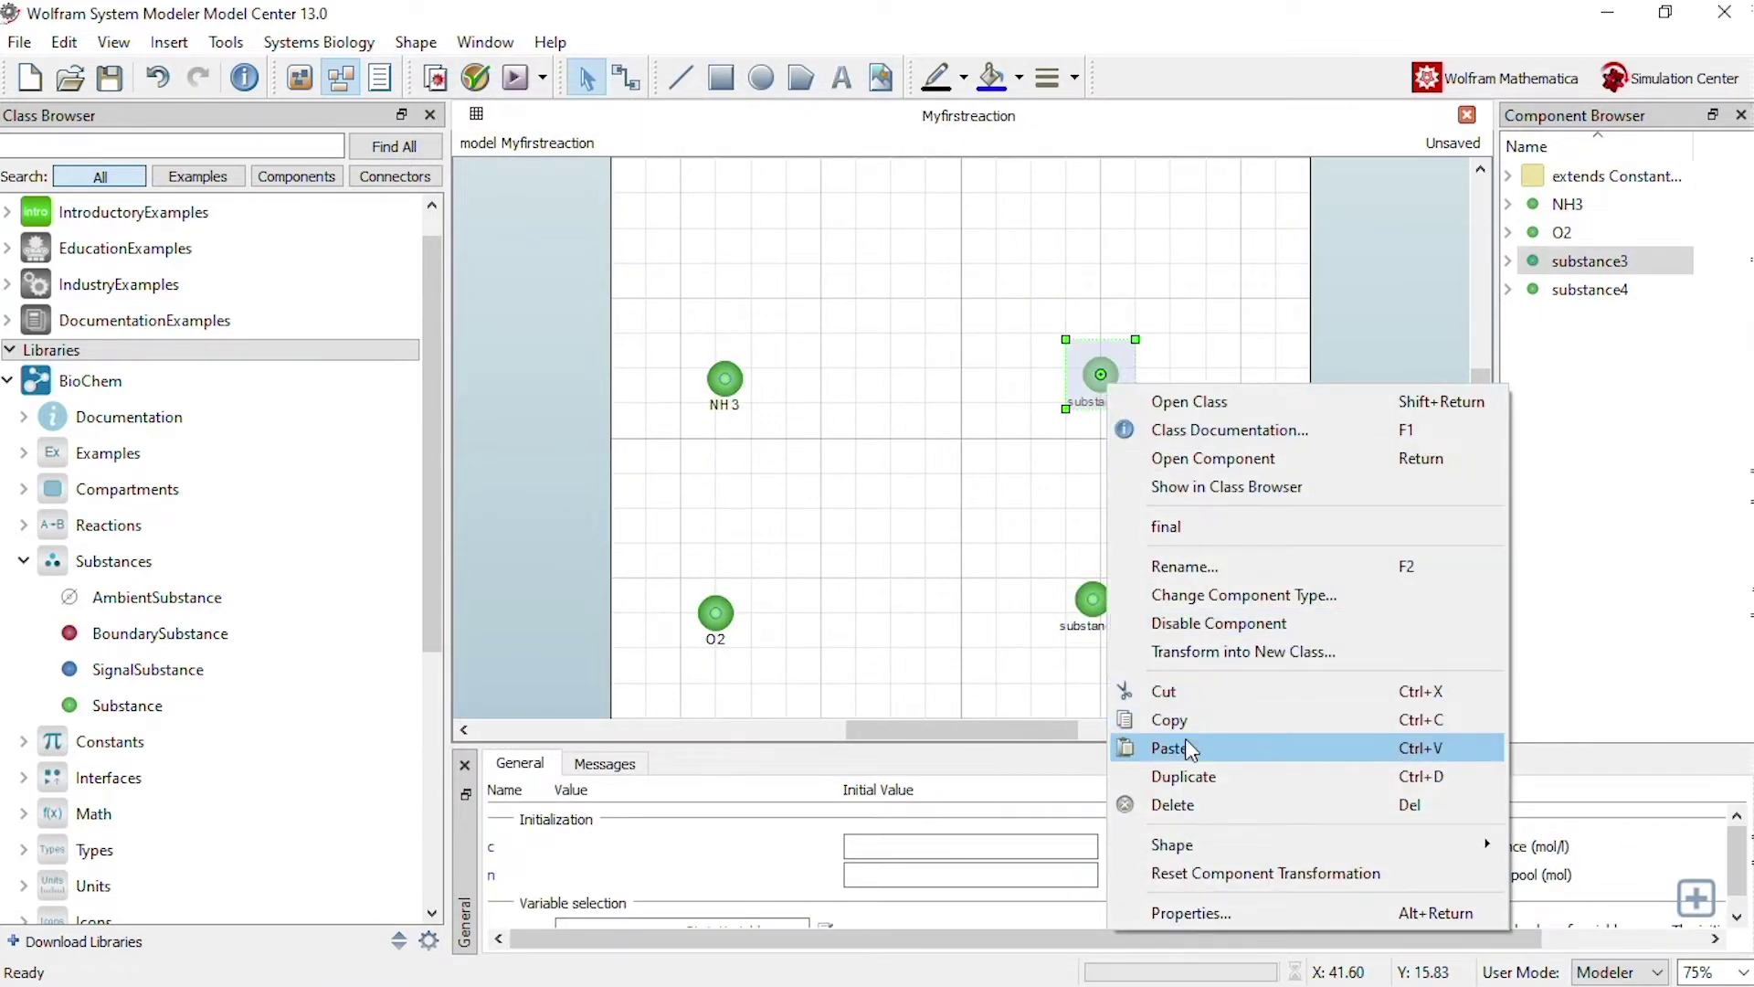
left_click(1187, 914)
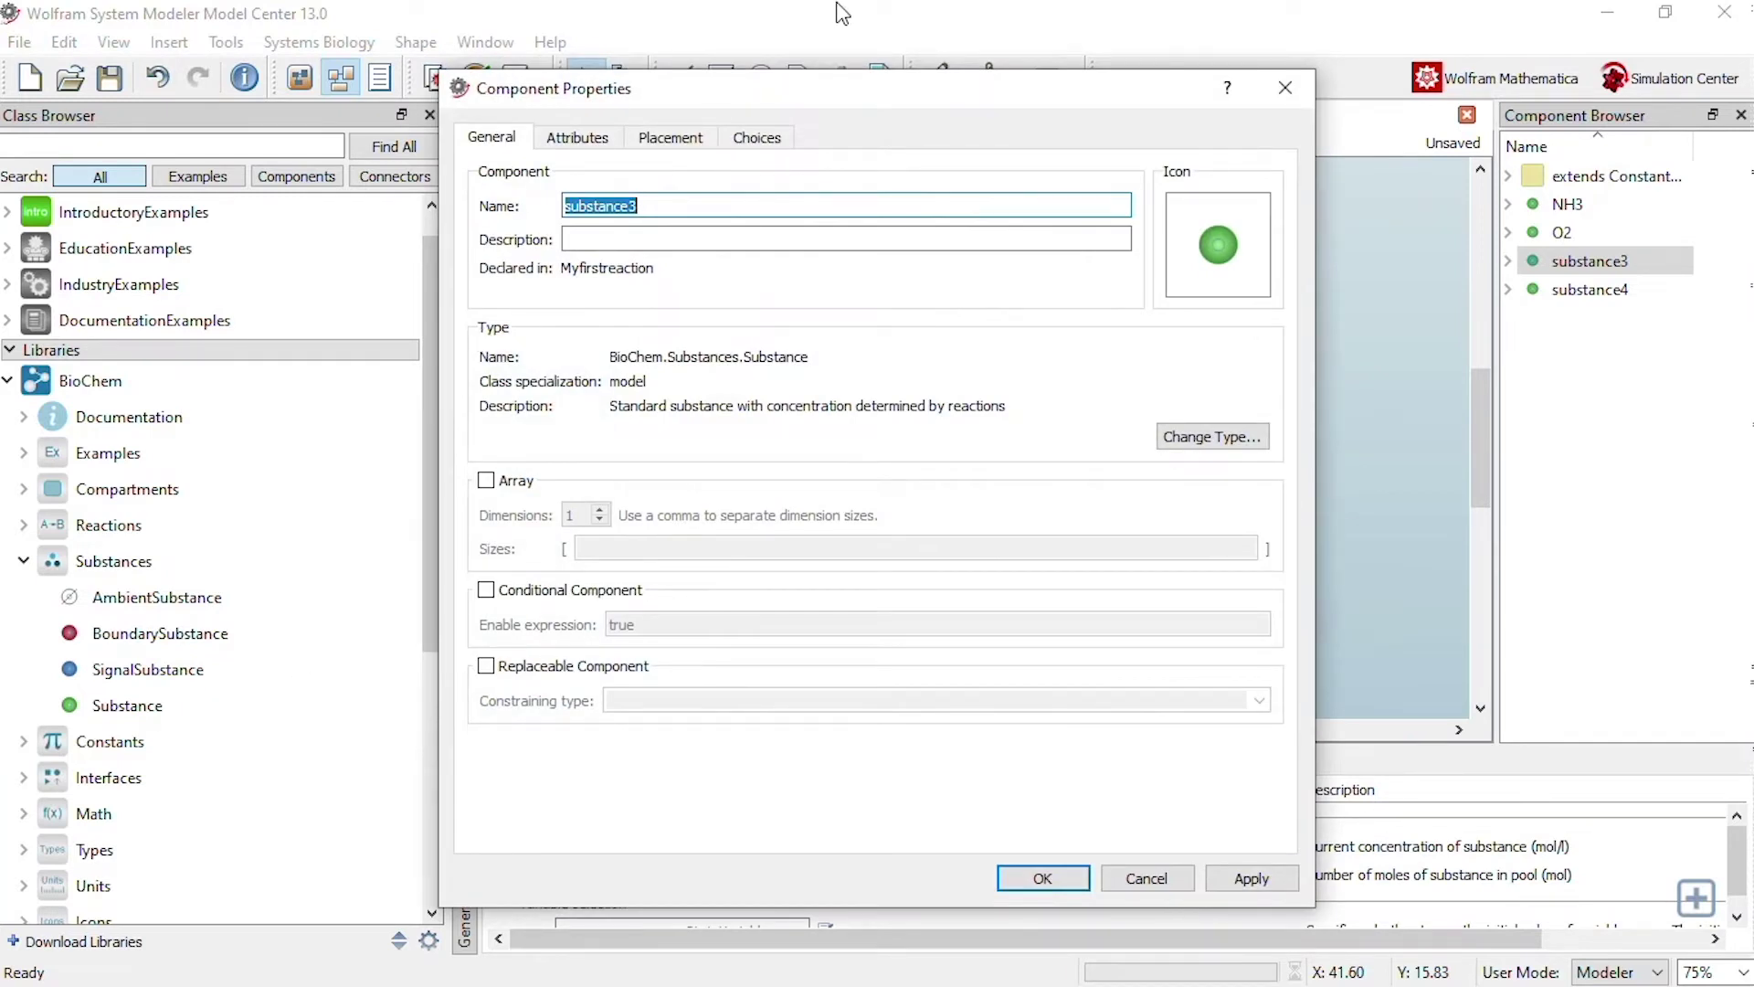
left_click(975, 13)
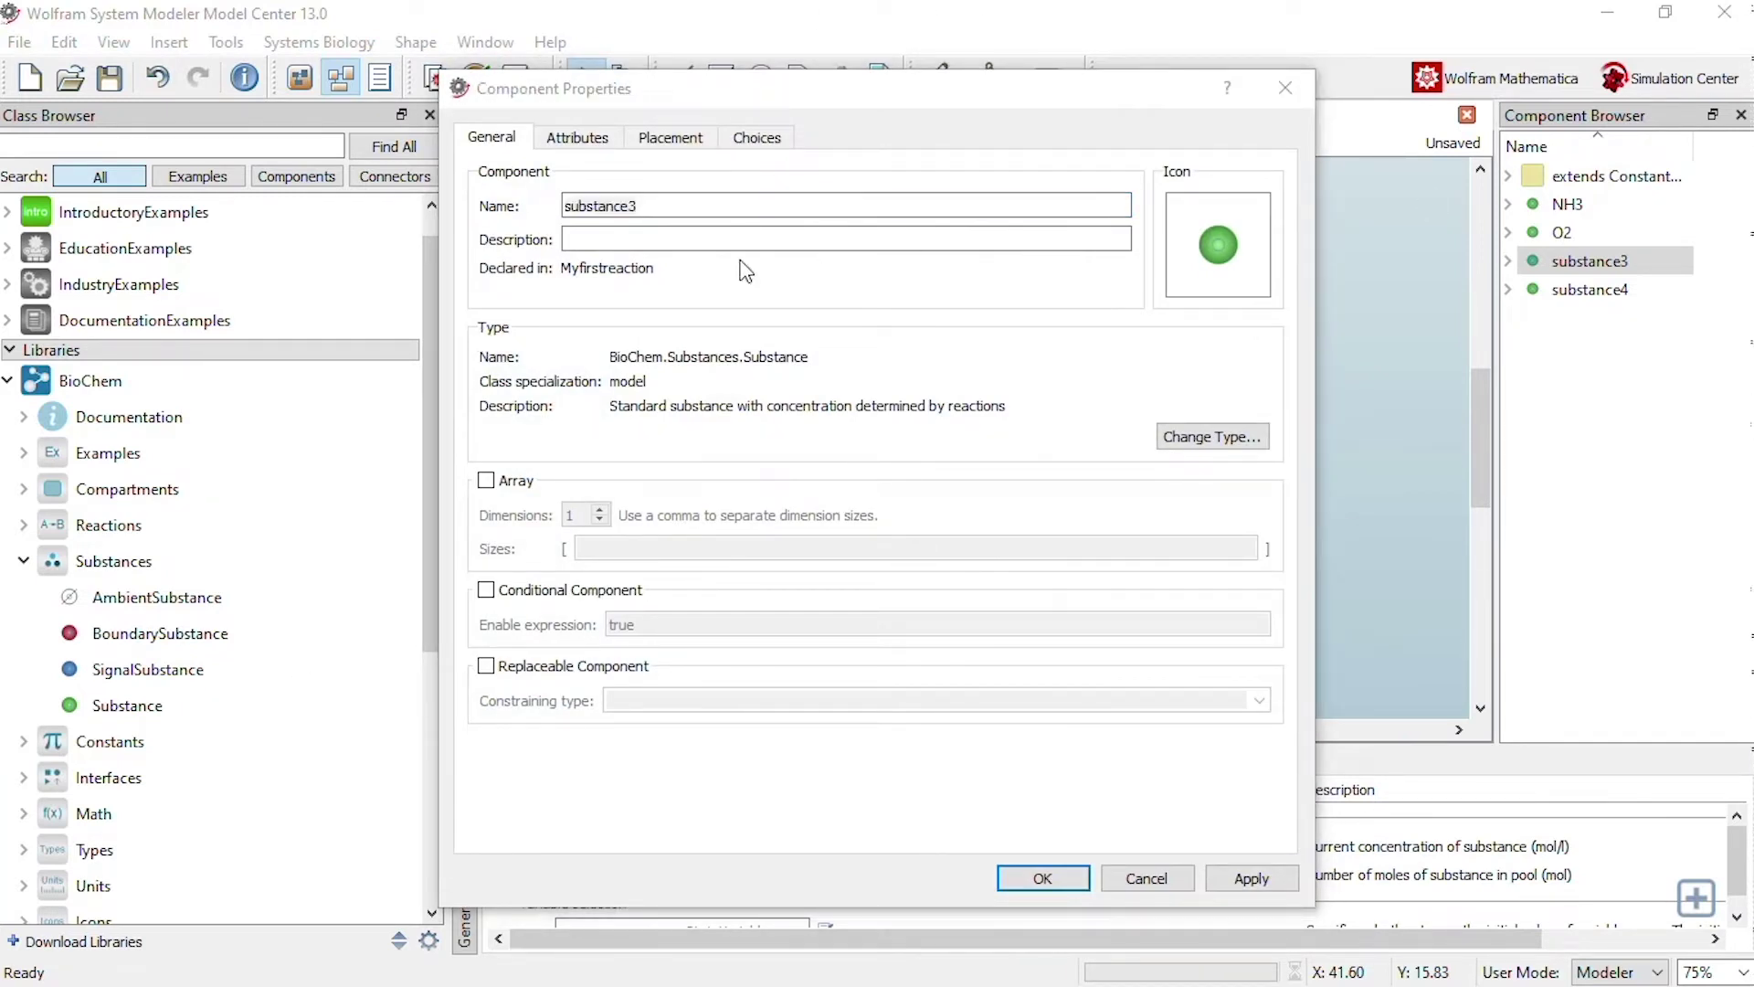
left_click(624, 194)
double_click(640, 205)
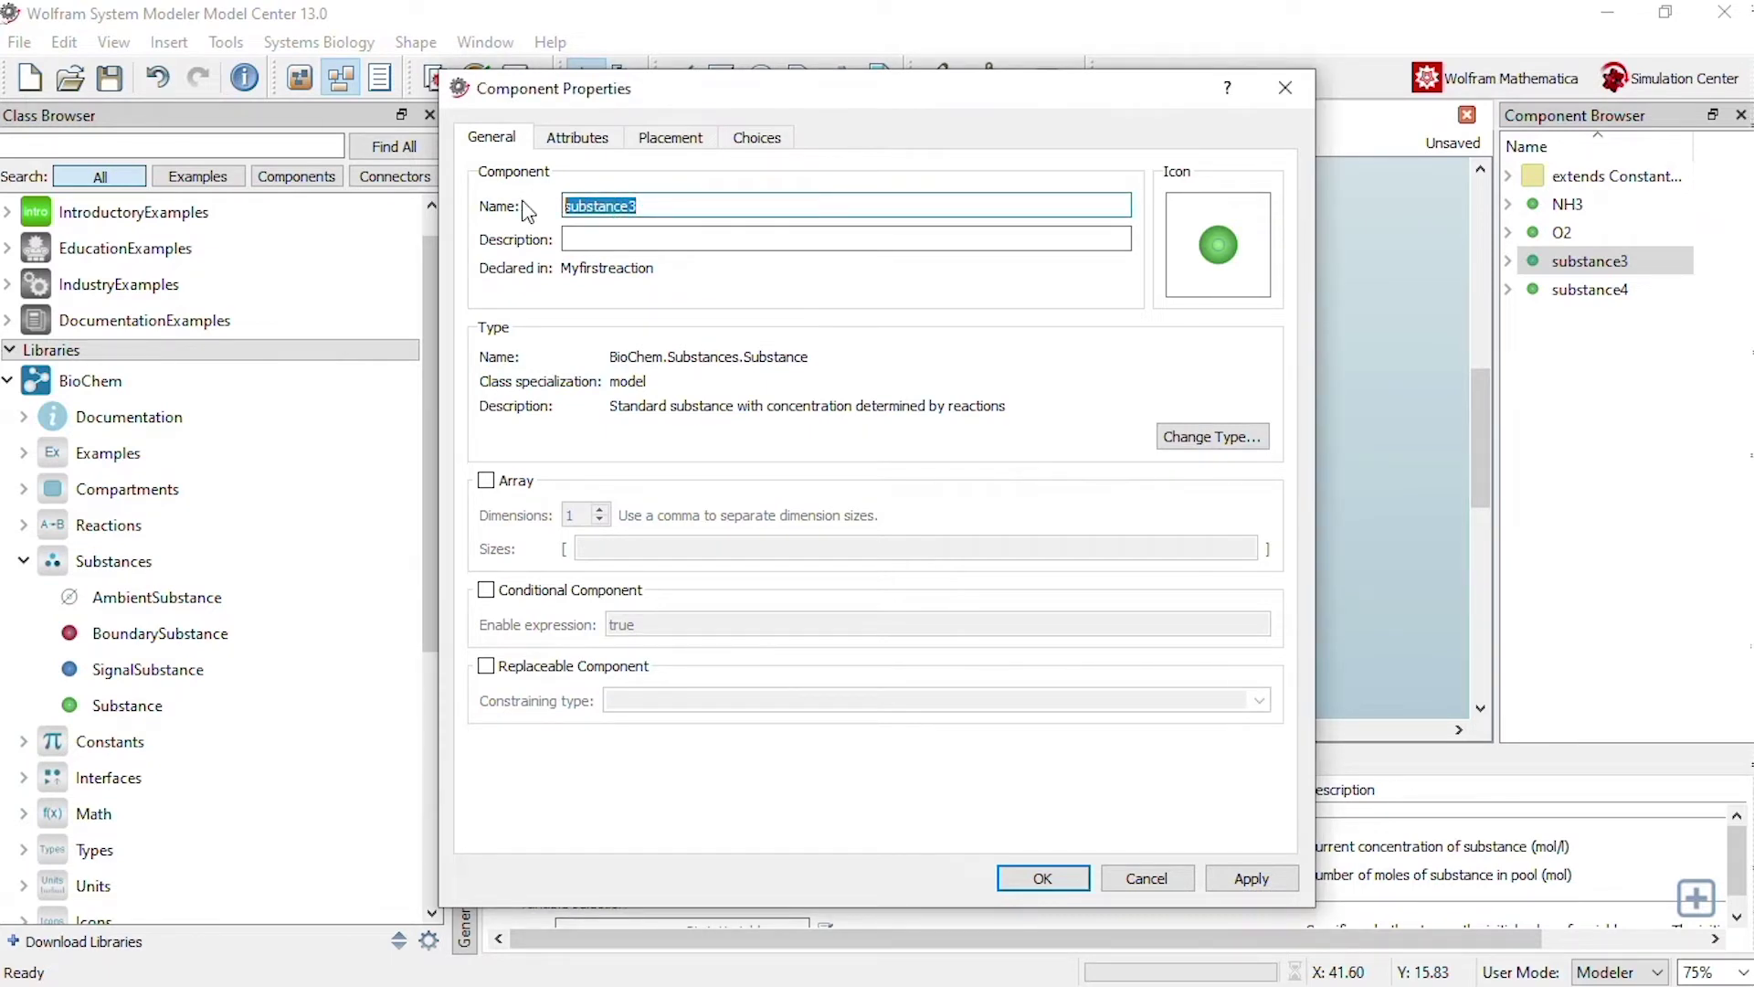
type("NO")
left_click(1042, 877)
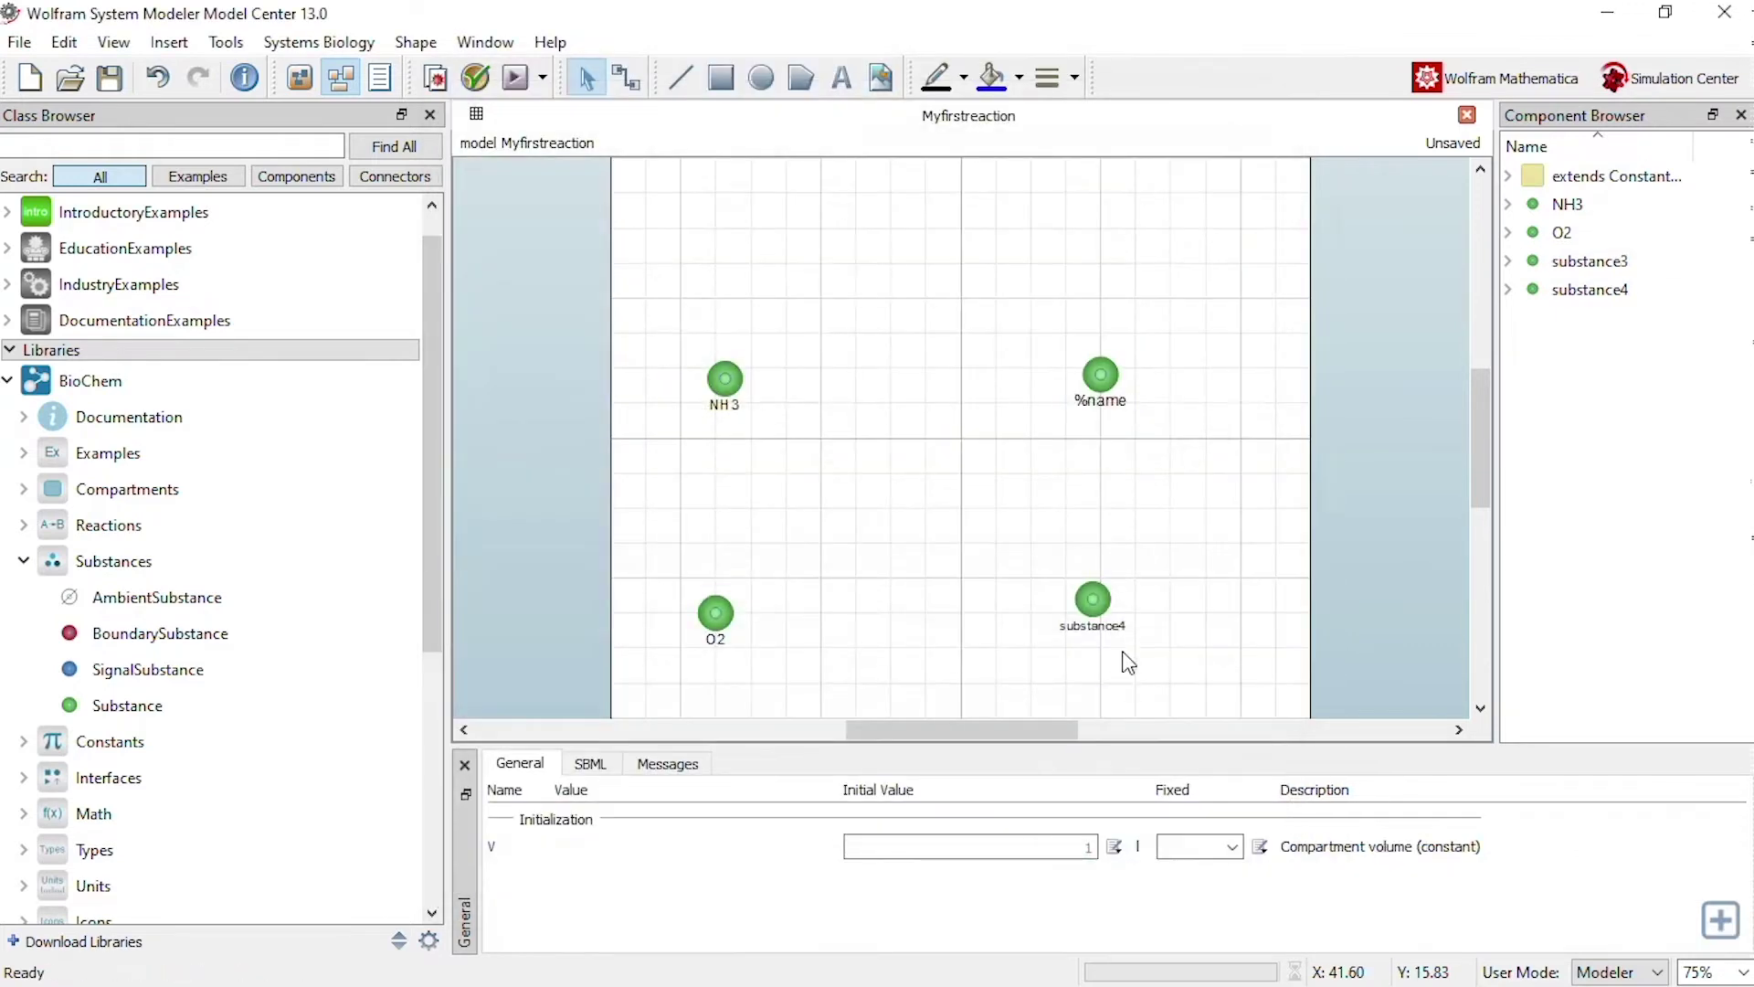
Step: Rename the lower-right substance component as H20
right_click(1117, 603)
left_click(1121, 602)
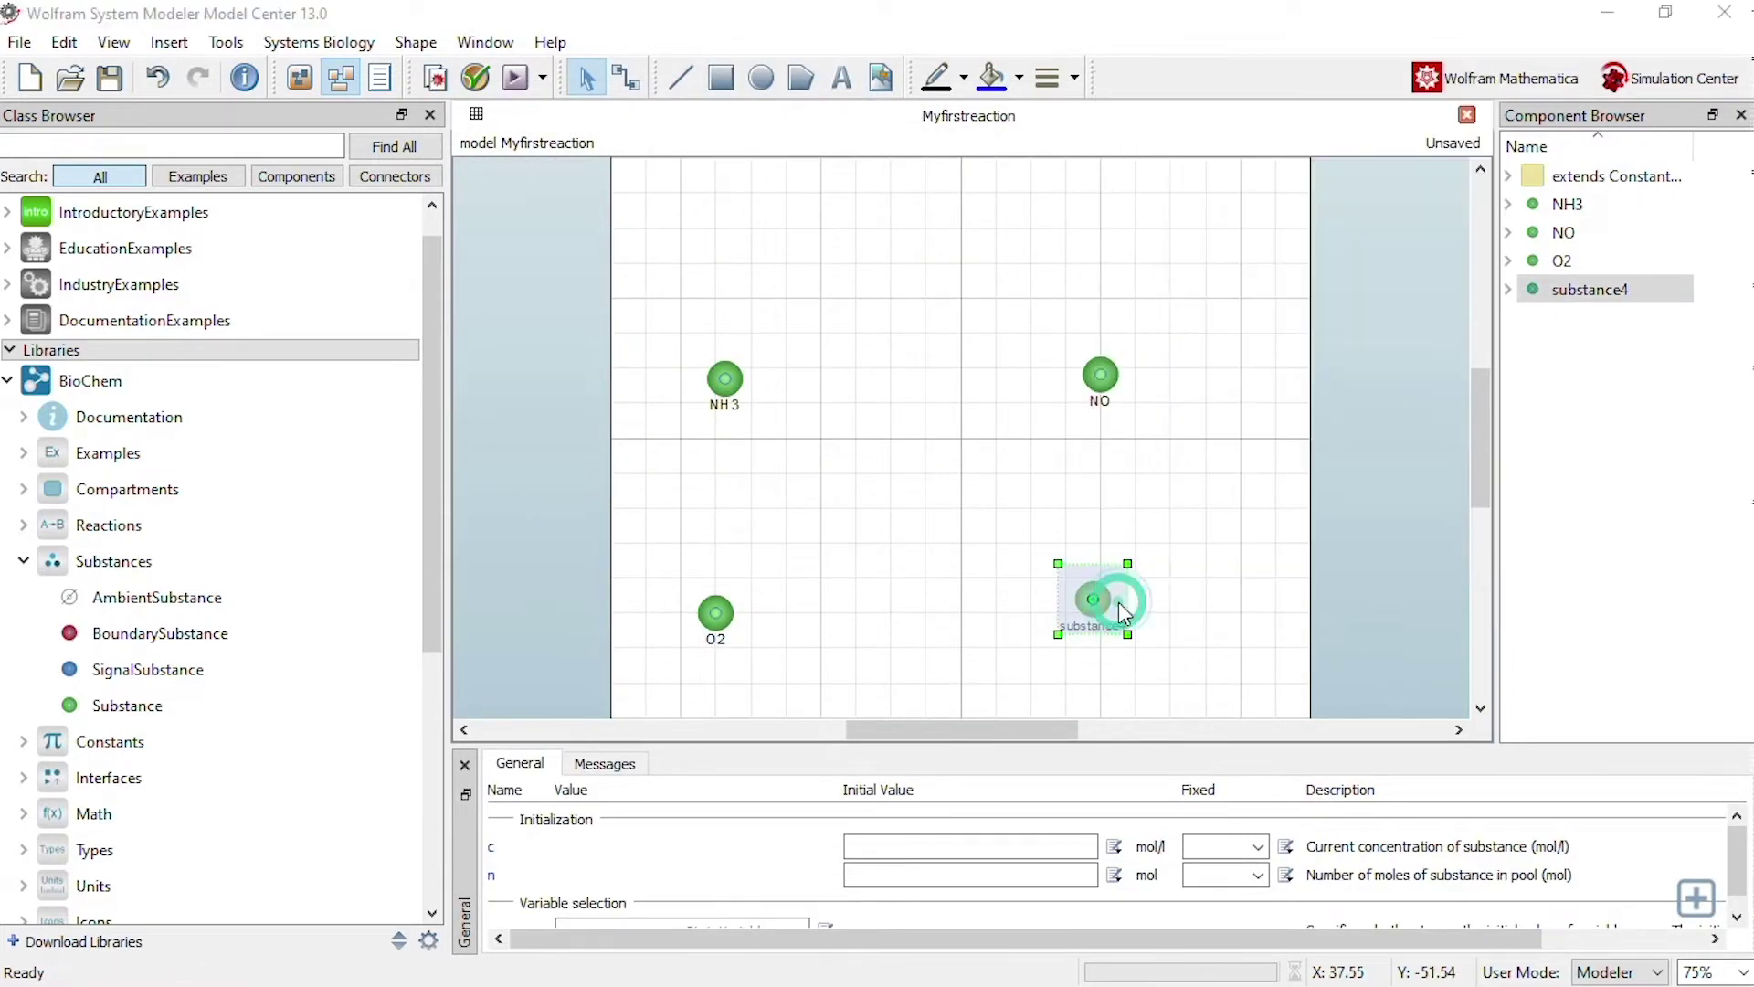
type("H20")
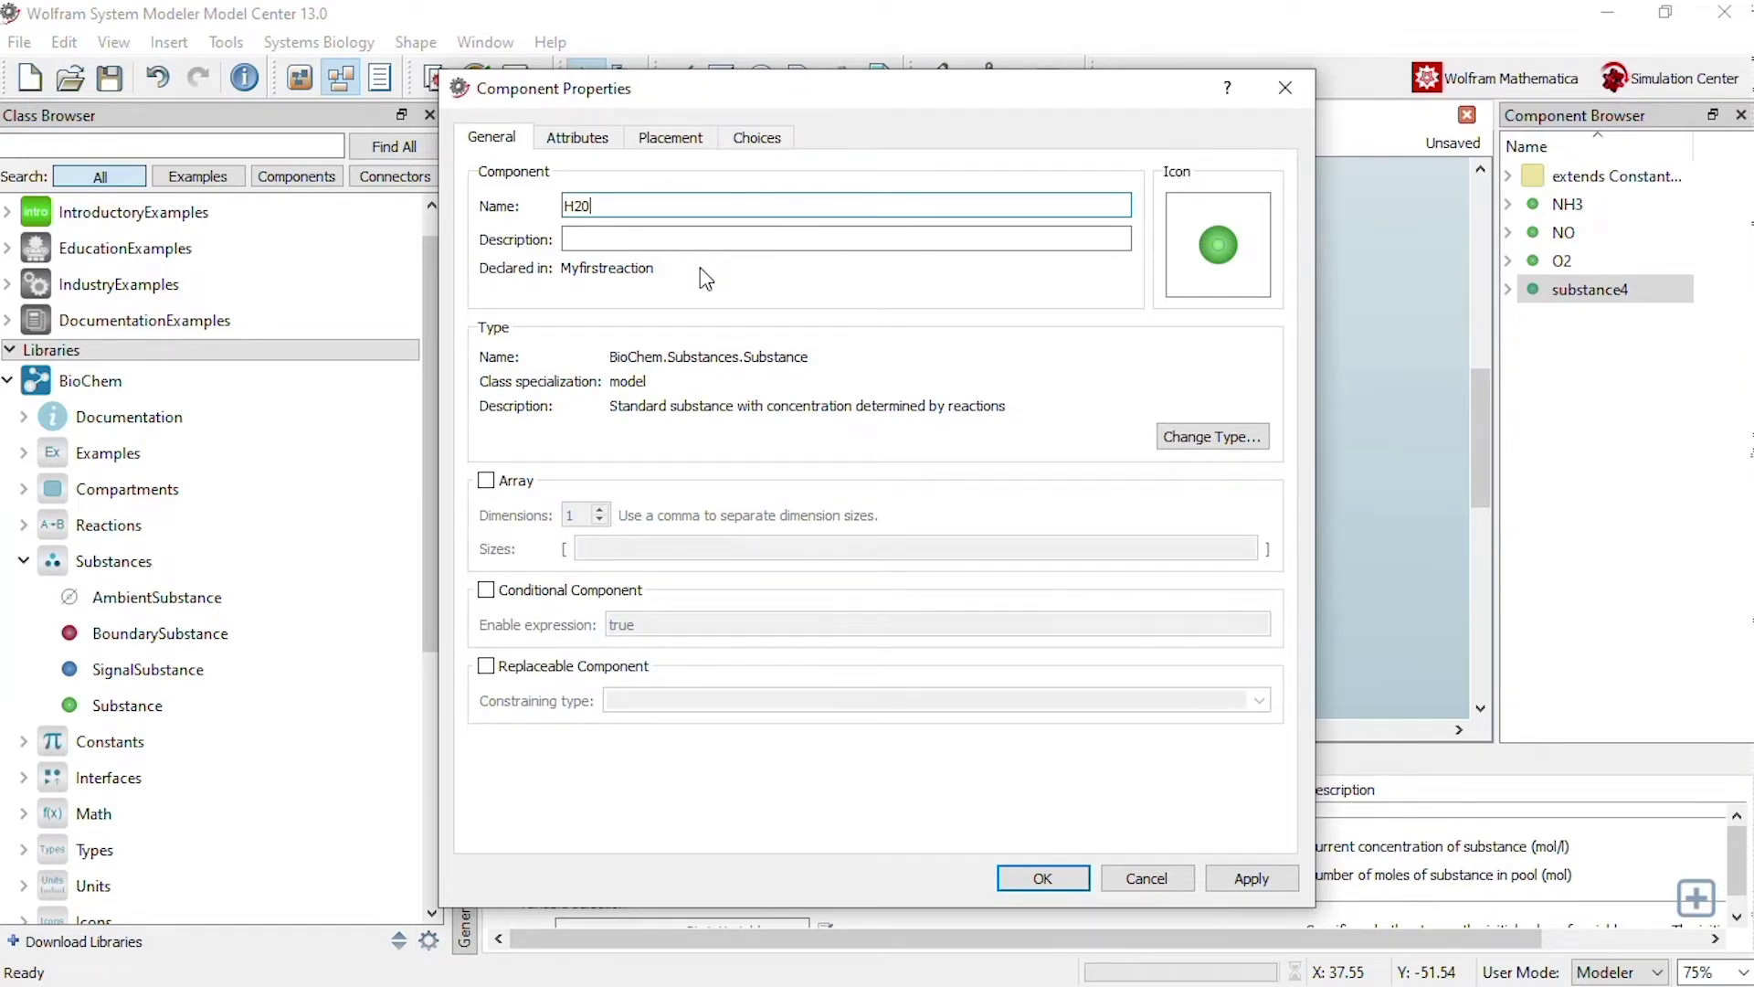
left_click(1038, 877)
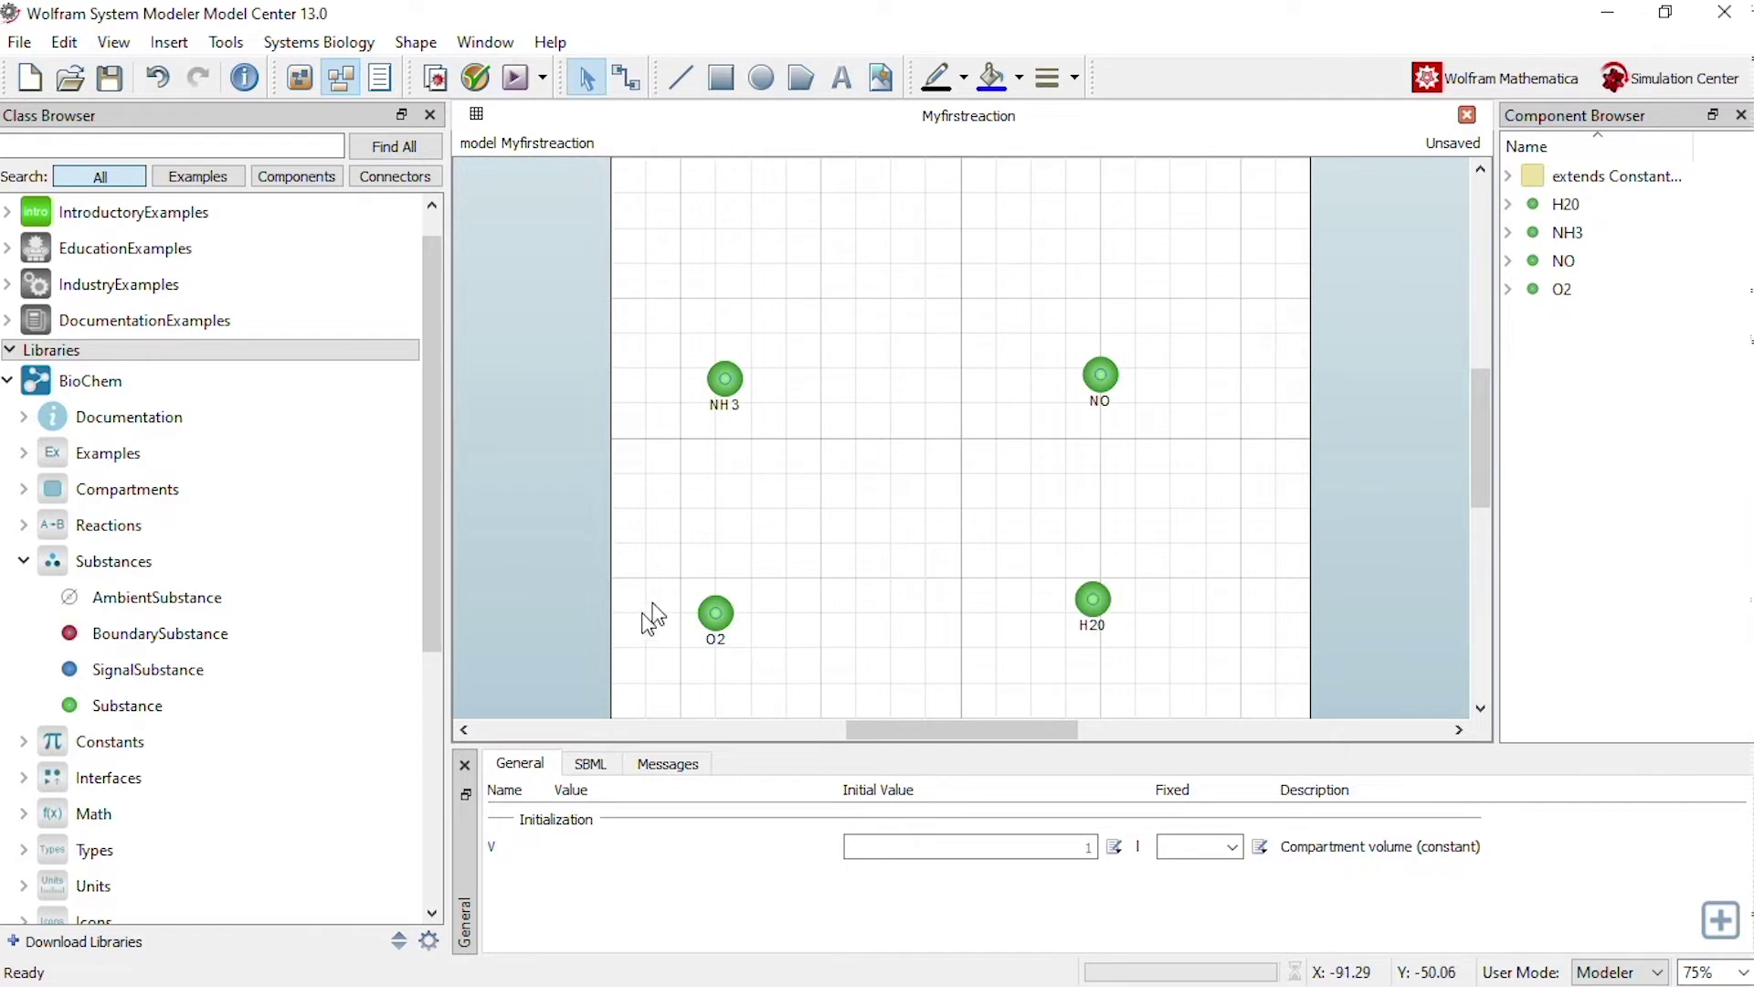
Step: Place a Bbi reaction from the irreversible mass-action BiBi reactions in the middle of the four substances
left_click(26, 564)
left_click(24, 565)
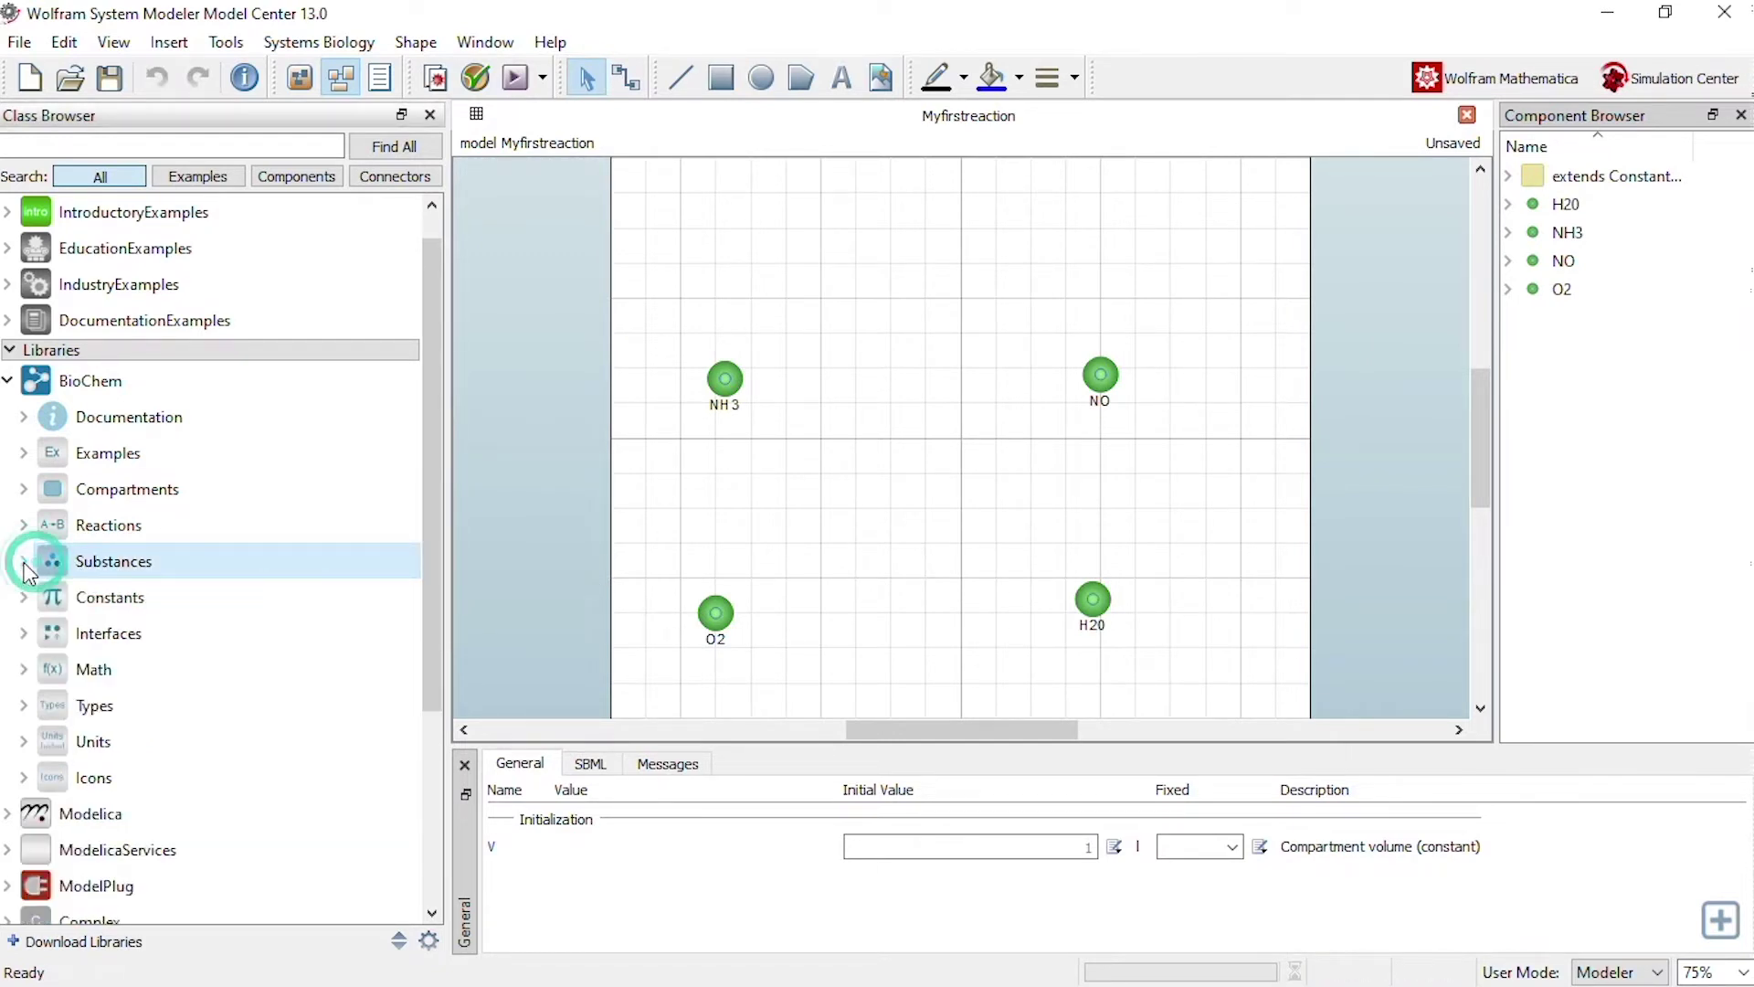
left_click(24, 524)
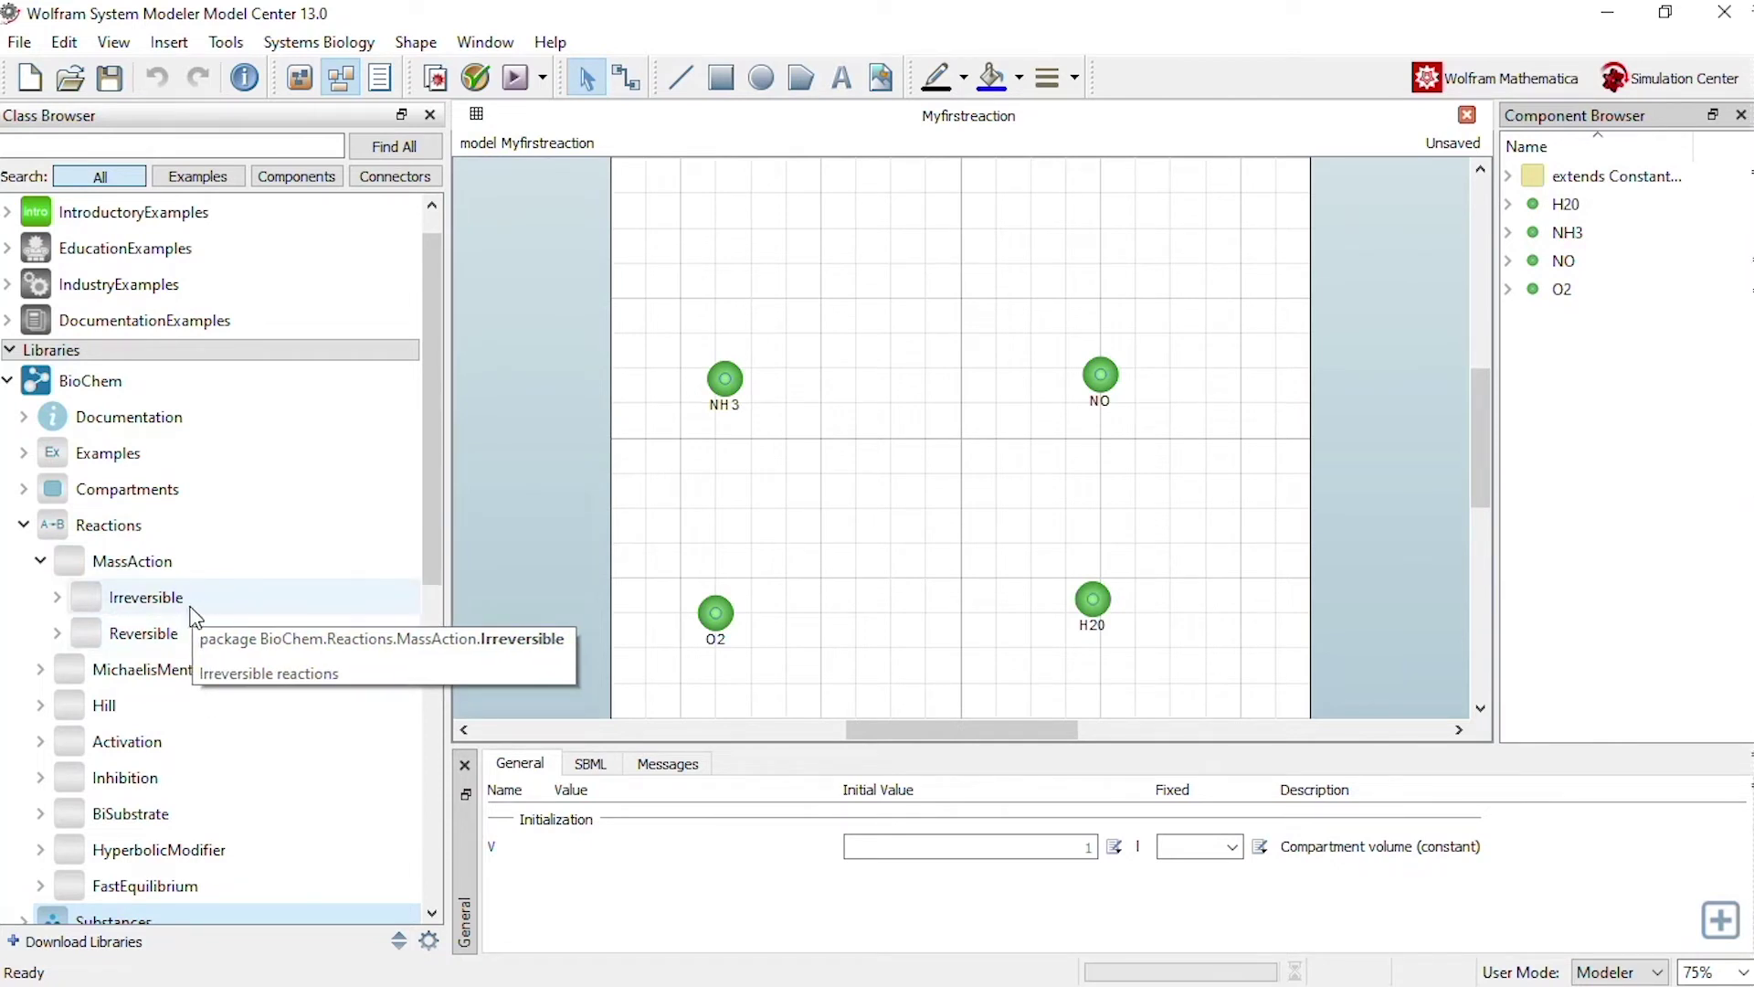
left_click(57, 597)
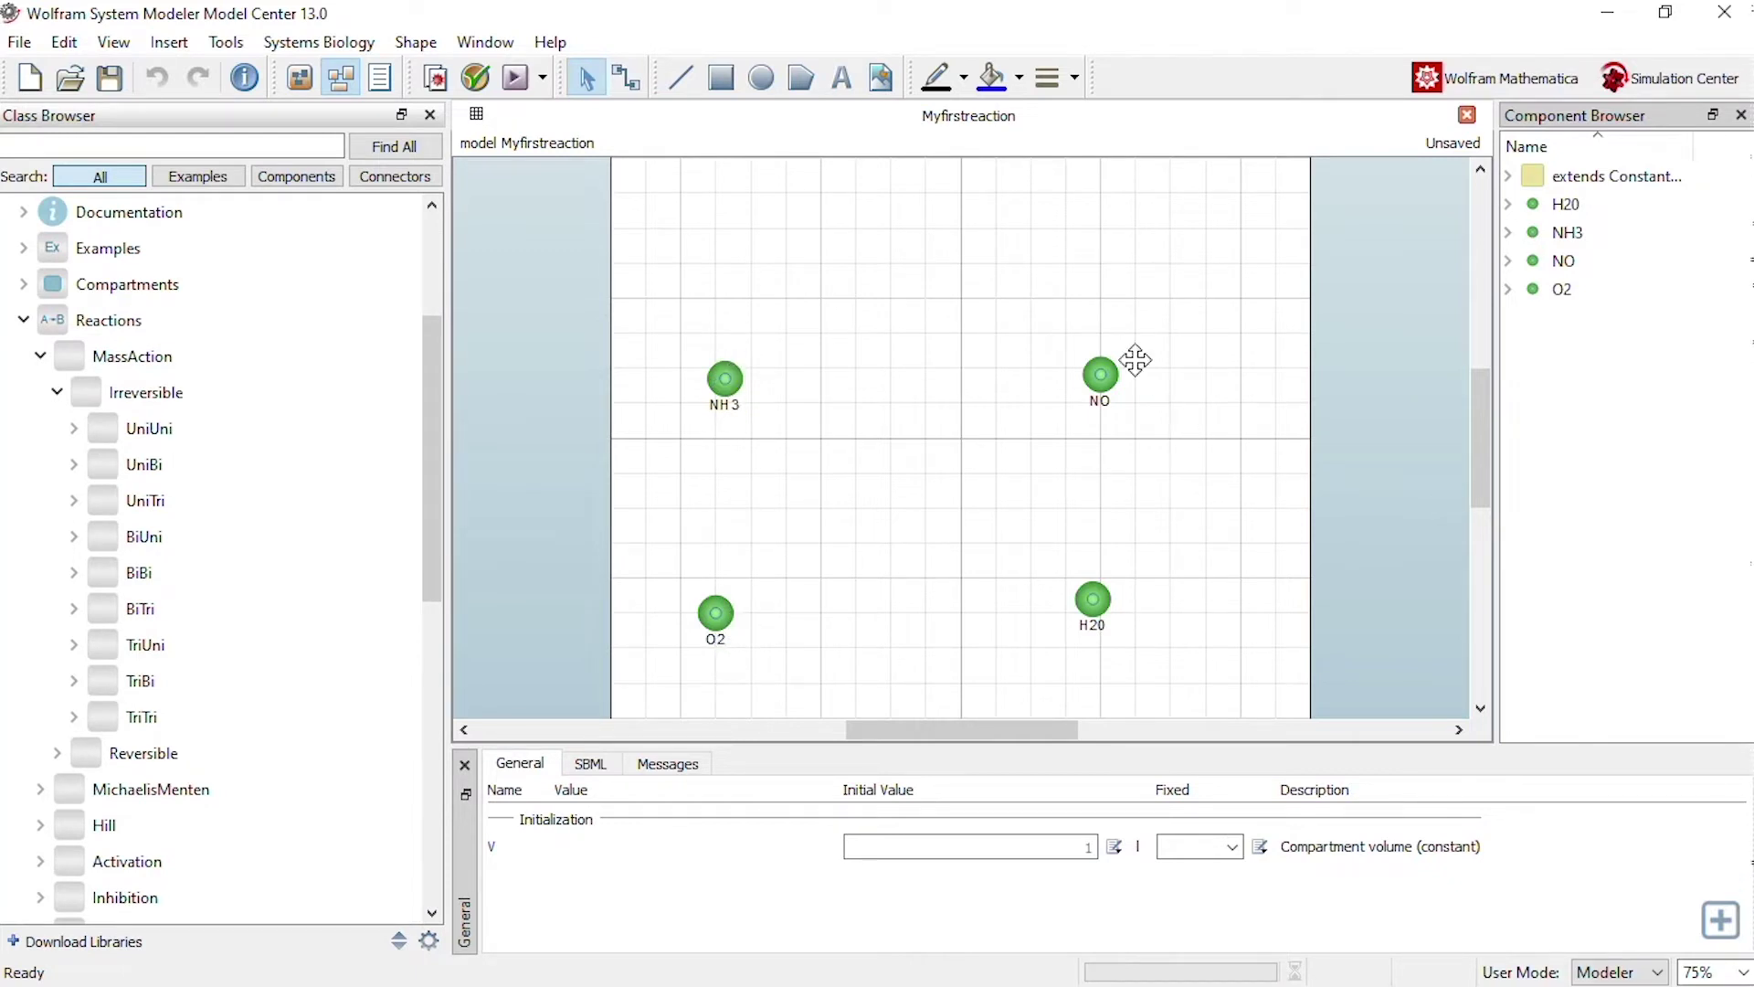
left_click(71, 574)
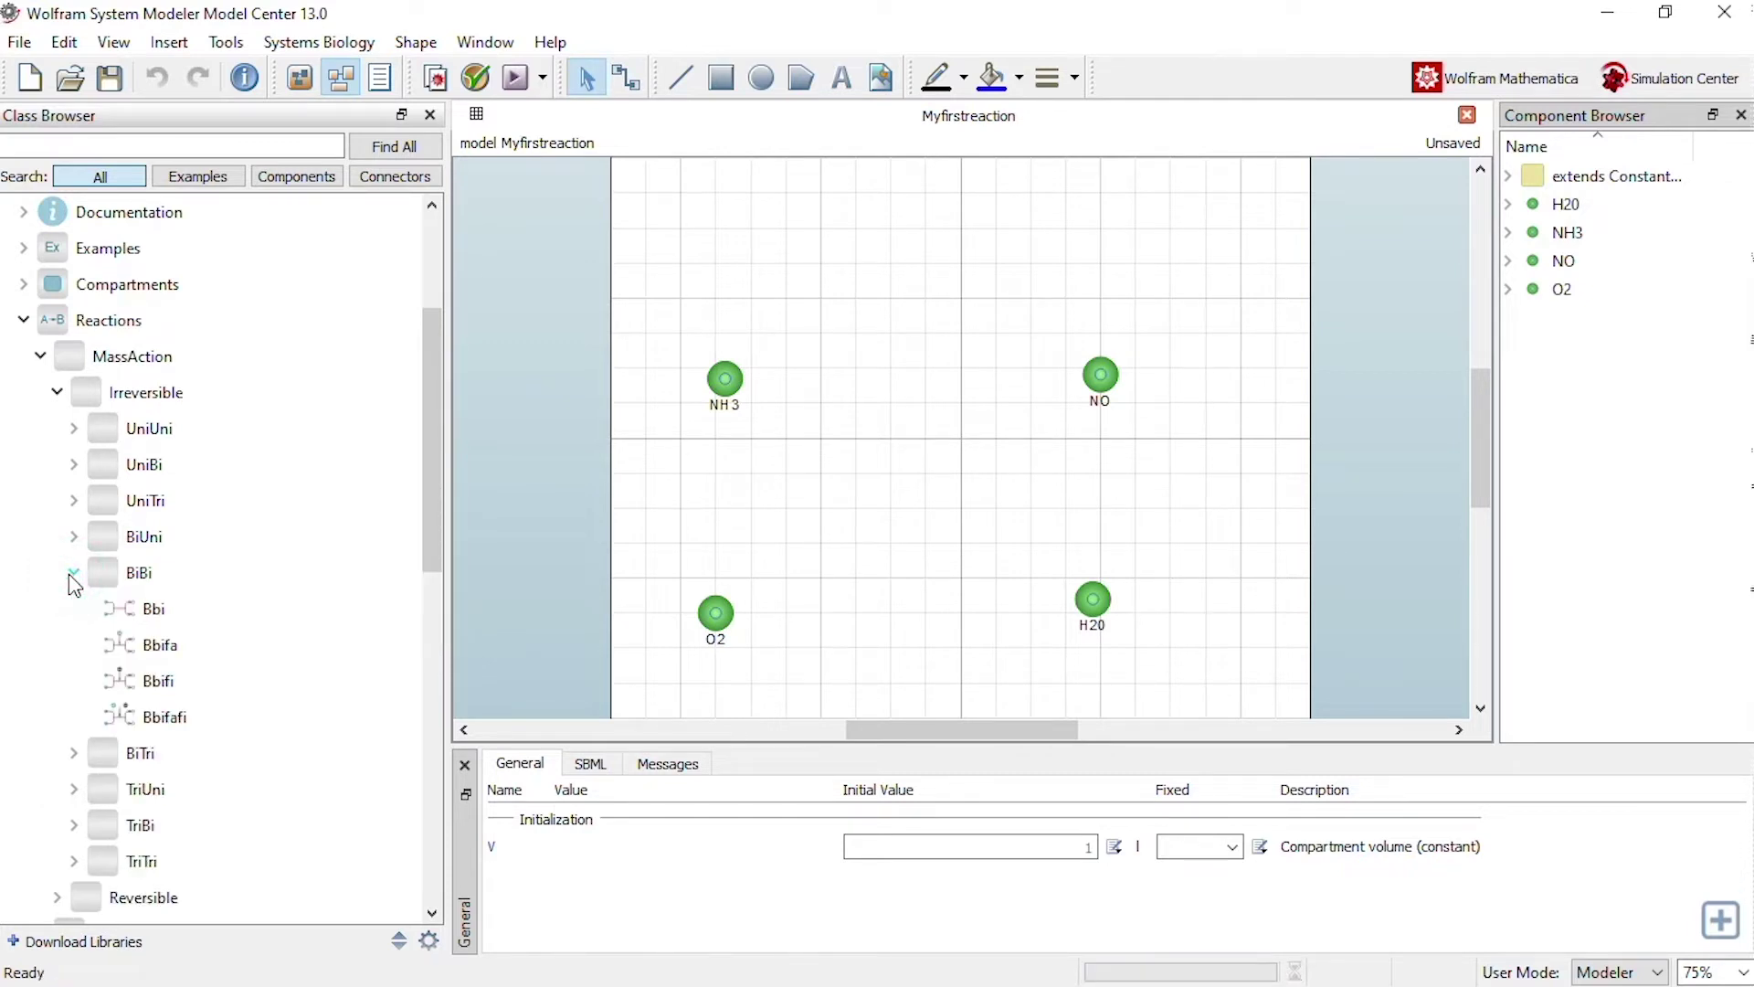
left_click_drag(167, 622, 912, 490)
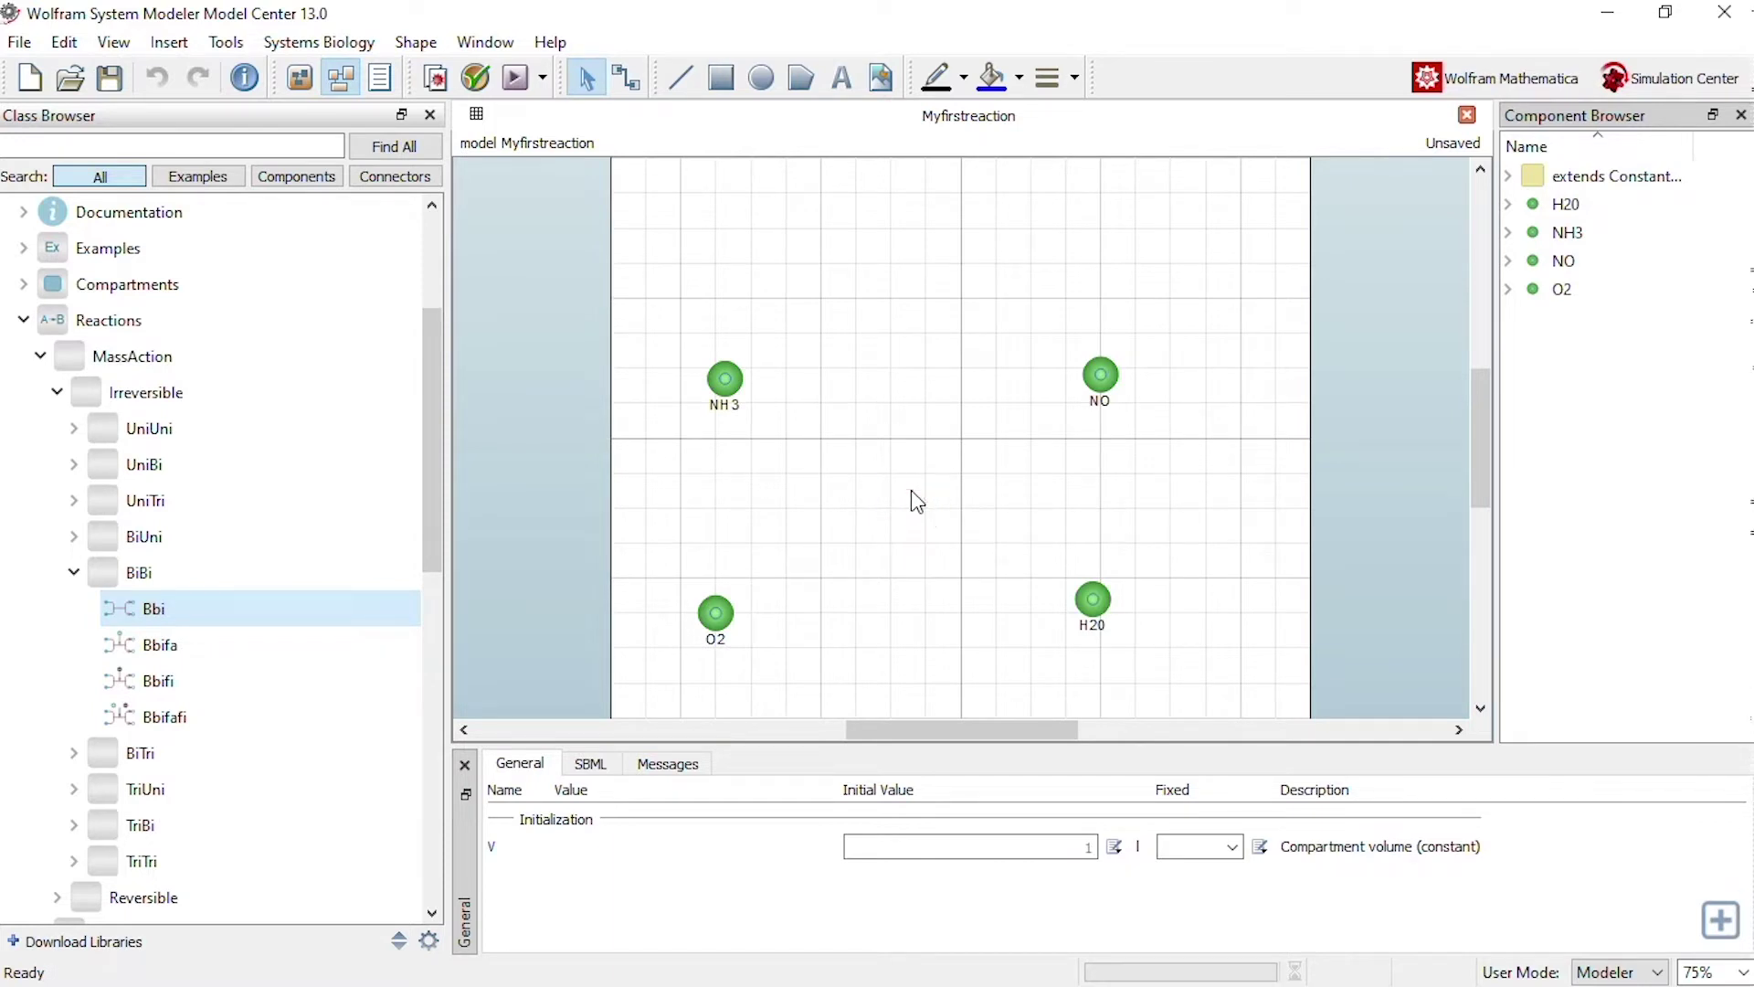
left_click(903, 588)
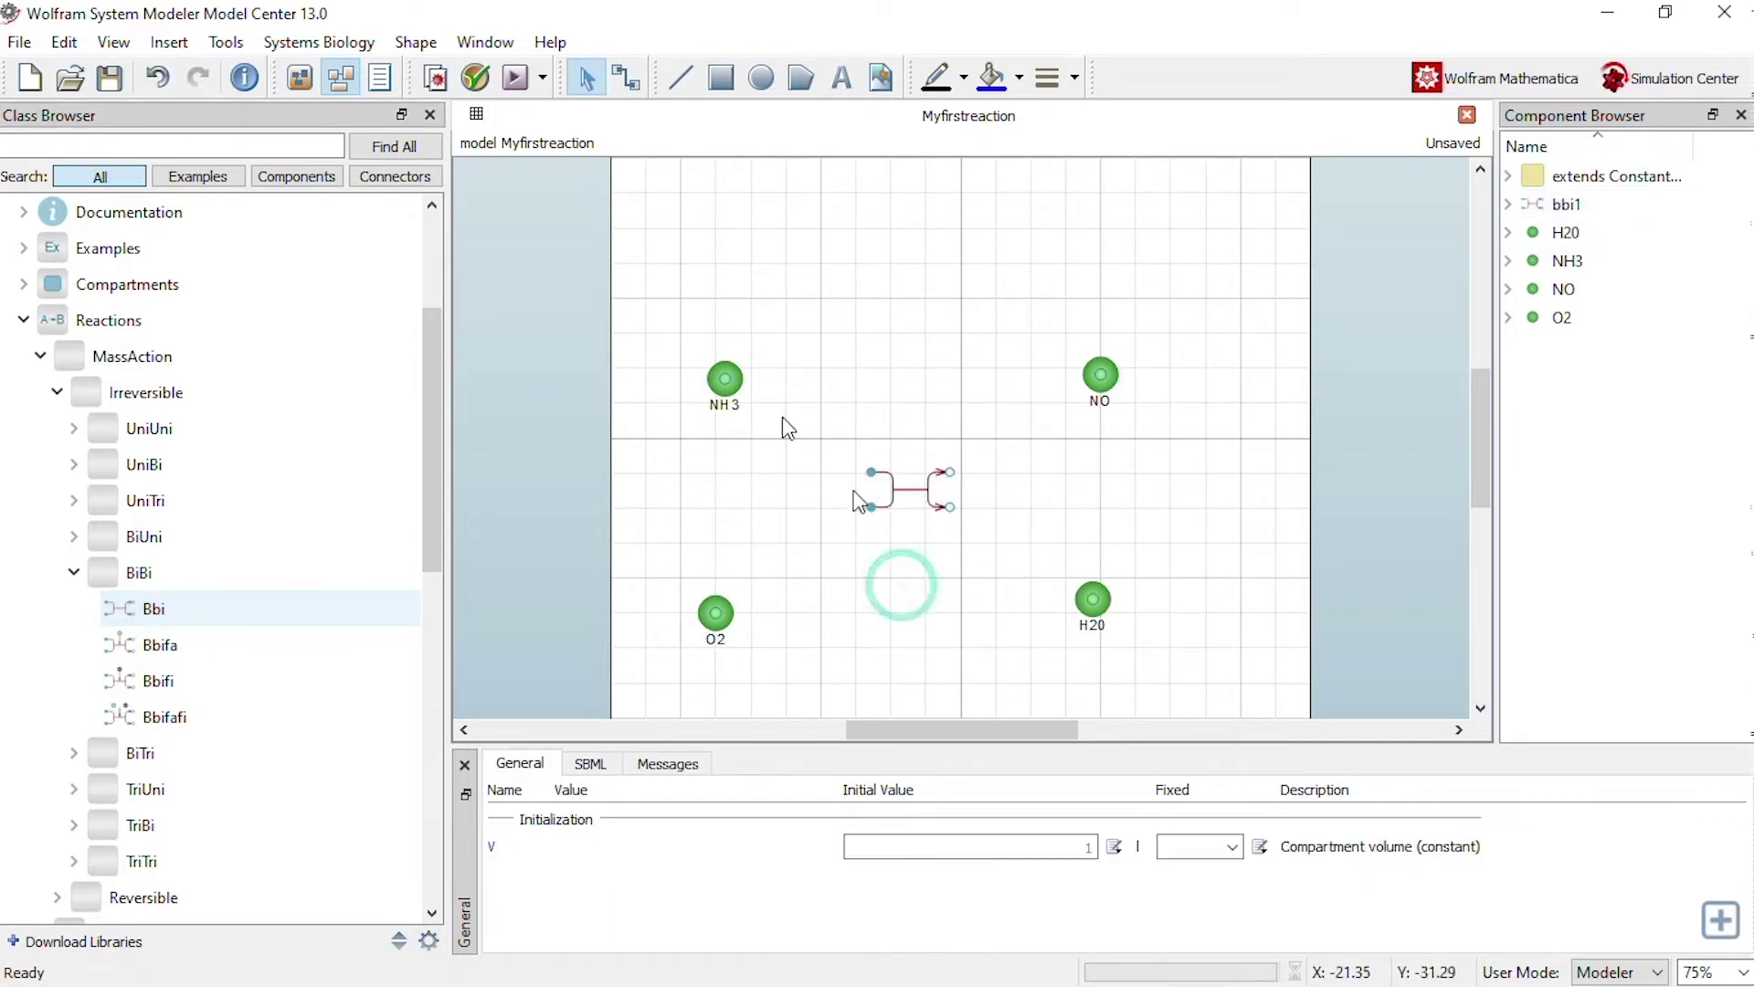
Step: Connect NH3 and O2 to the reaction's two substrate connectors, and its two product connectors to NO and H20
left_click(633, 90)
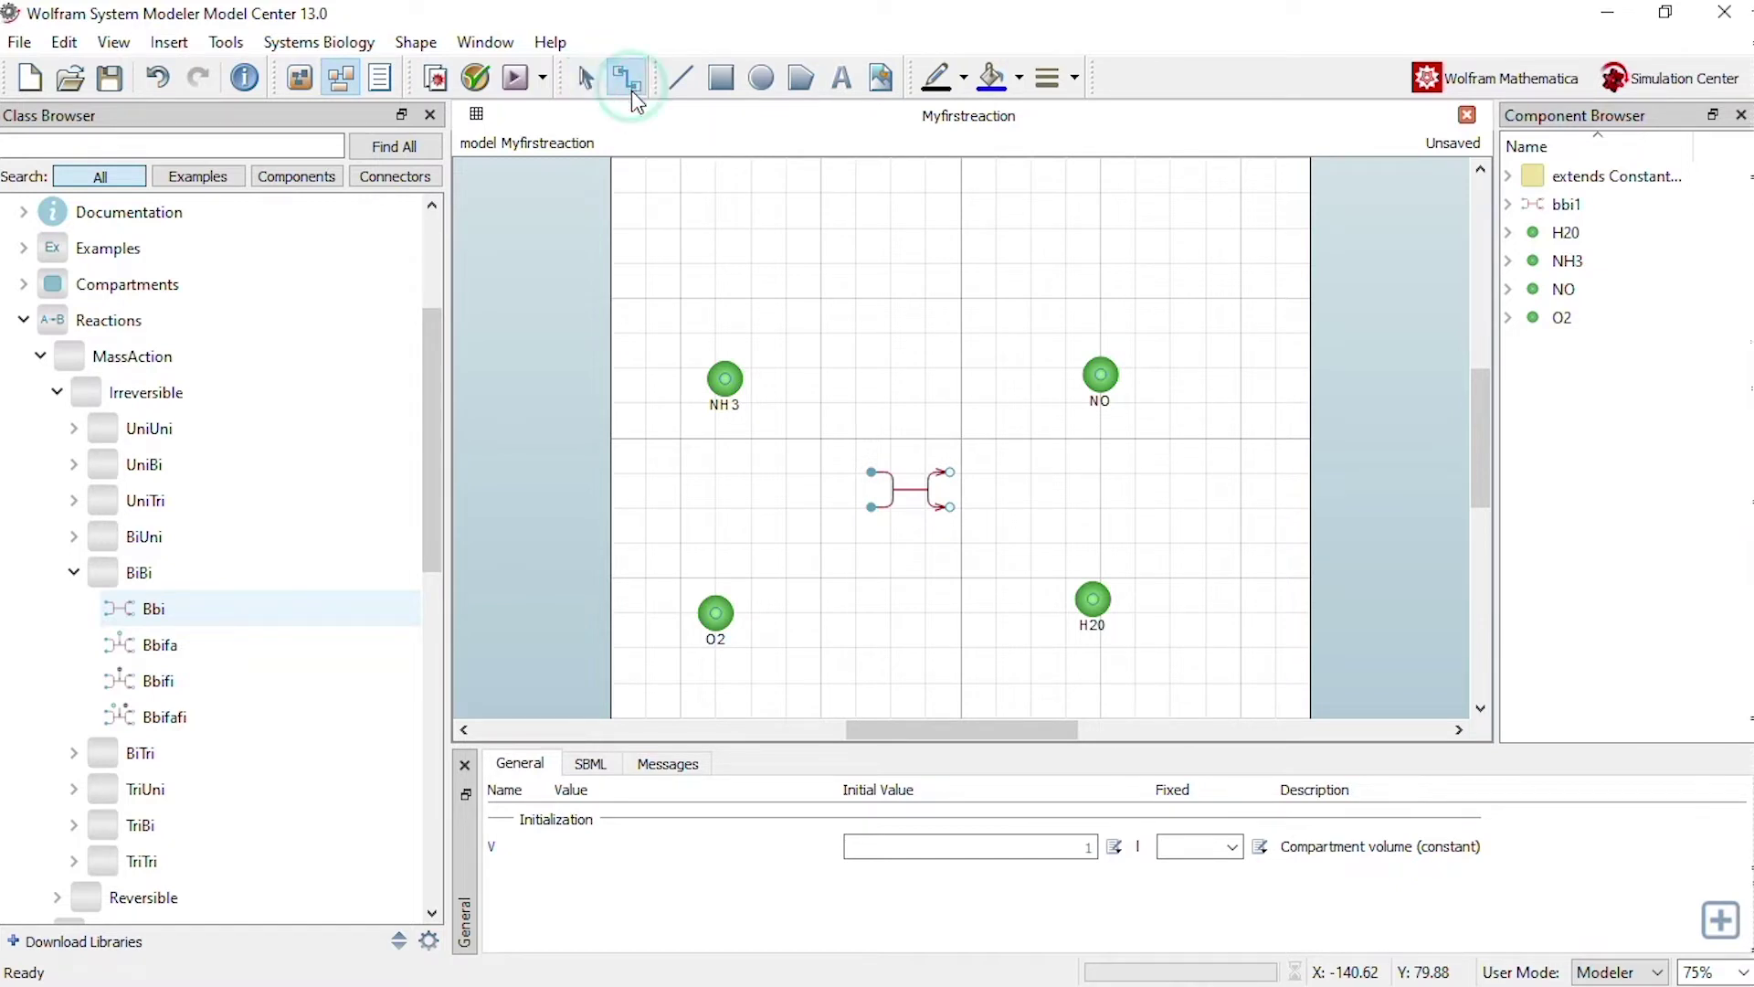
left_click_drag(726, 378, 870, 472)
left_click_drag(718, 615, 1101, 374)
left_click_drag(950, 507, 1096, 607)
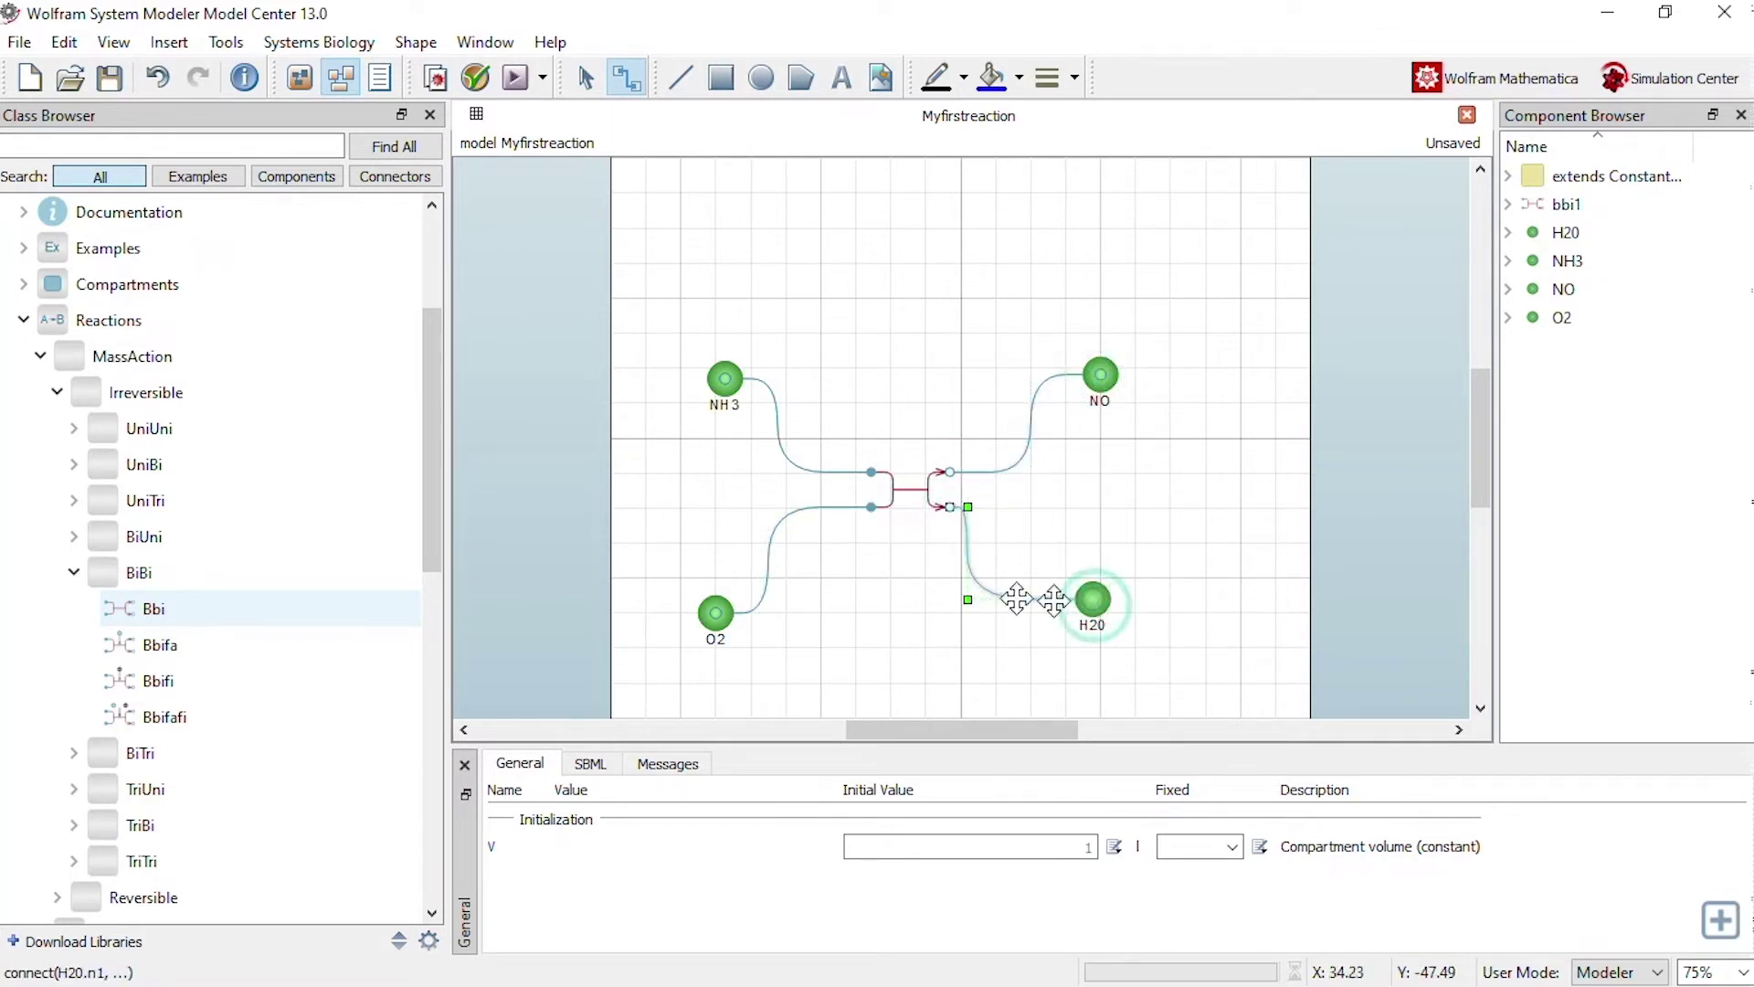
Step: Set the Bbi reaction's stoichiometric coefficients to nS1 = 4, nS2 = 5, nP1 = 4 and nP2 = 6
left_click(911, 490)
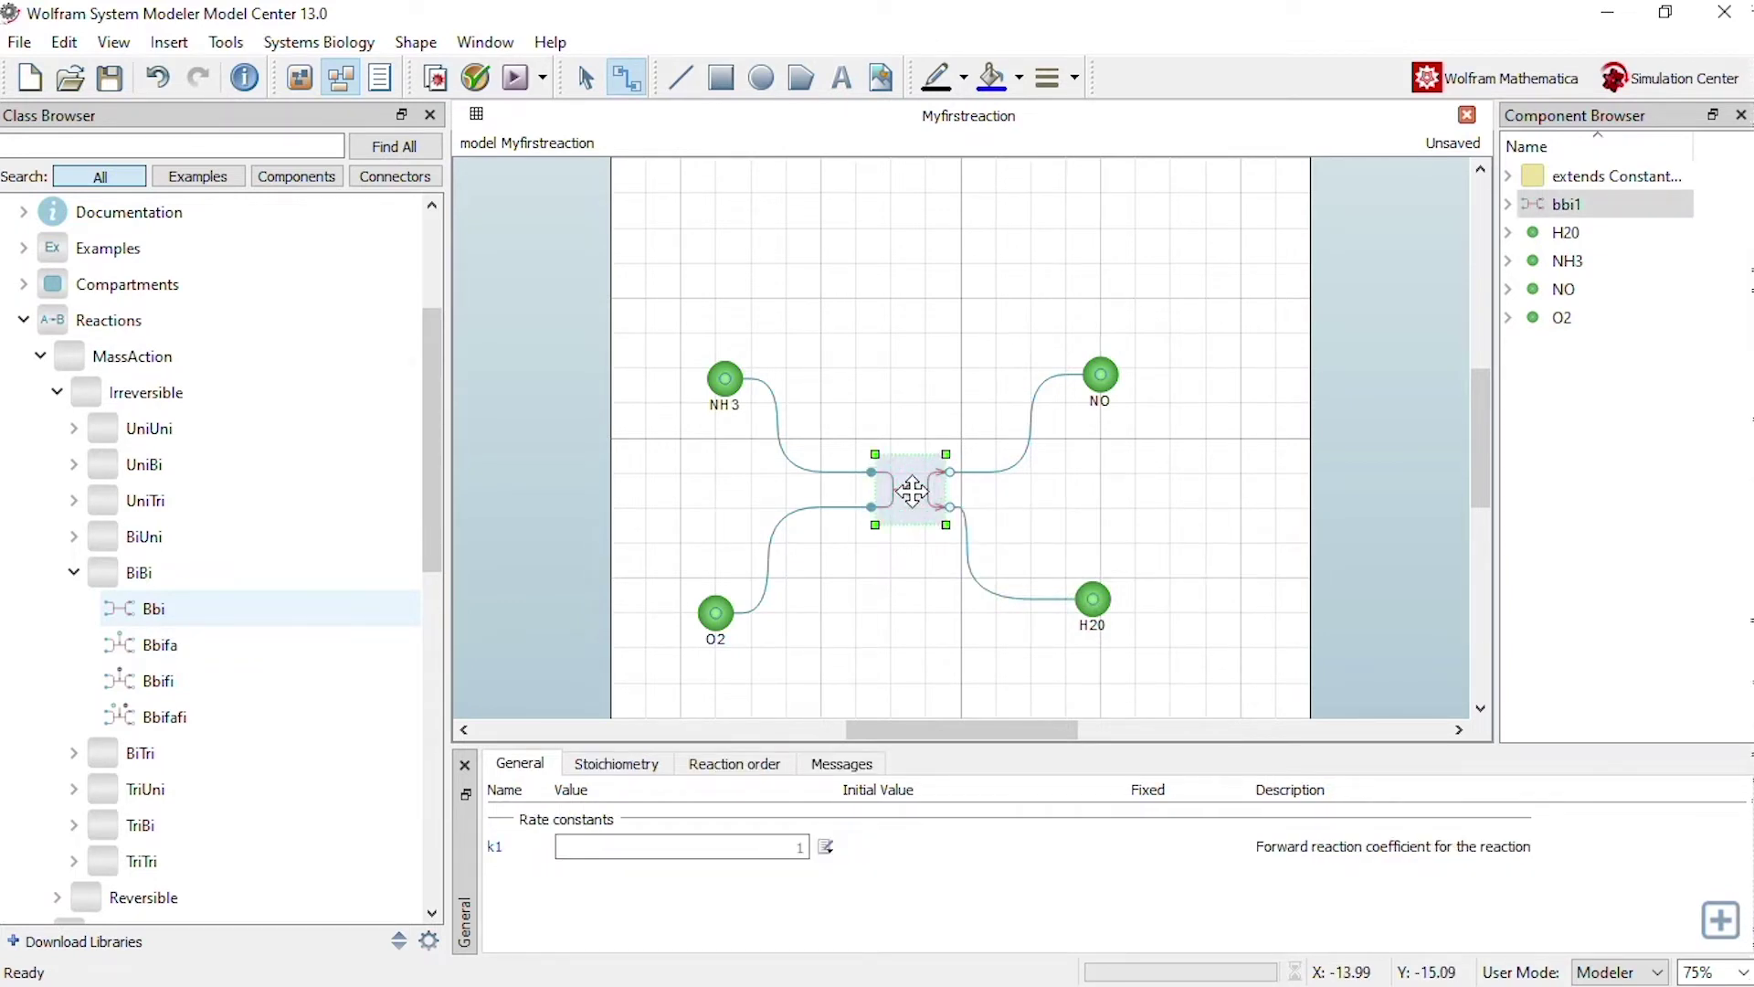
left_click(639, 776)
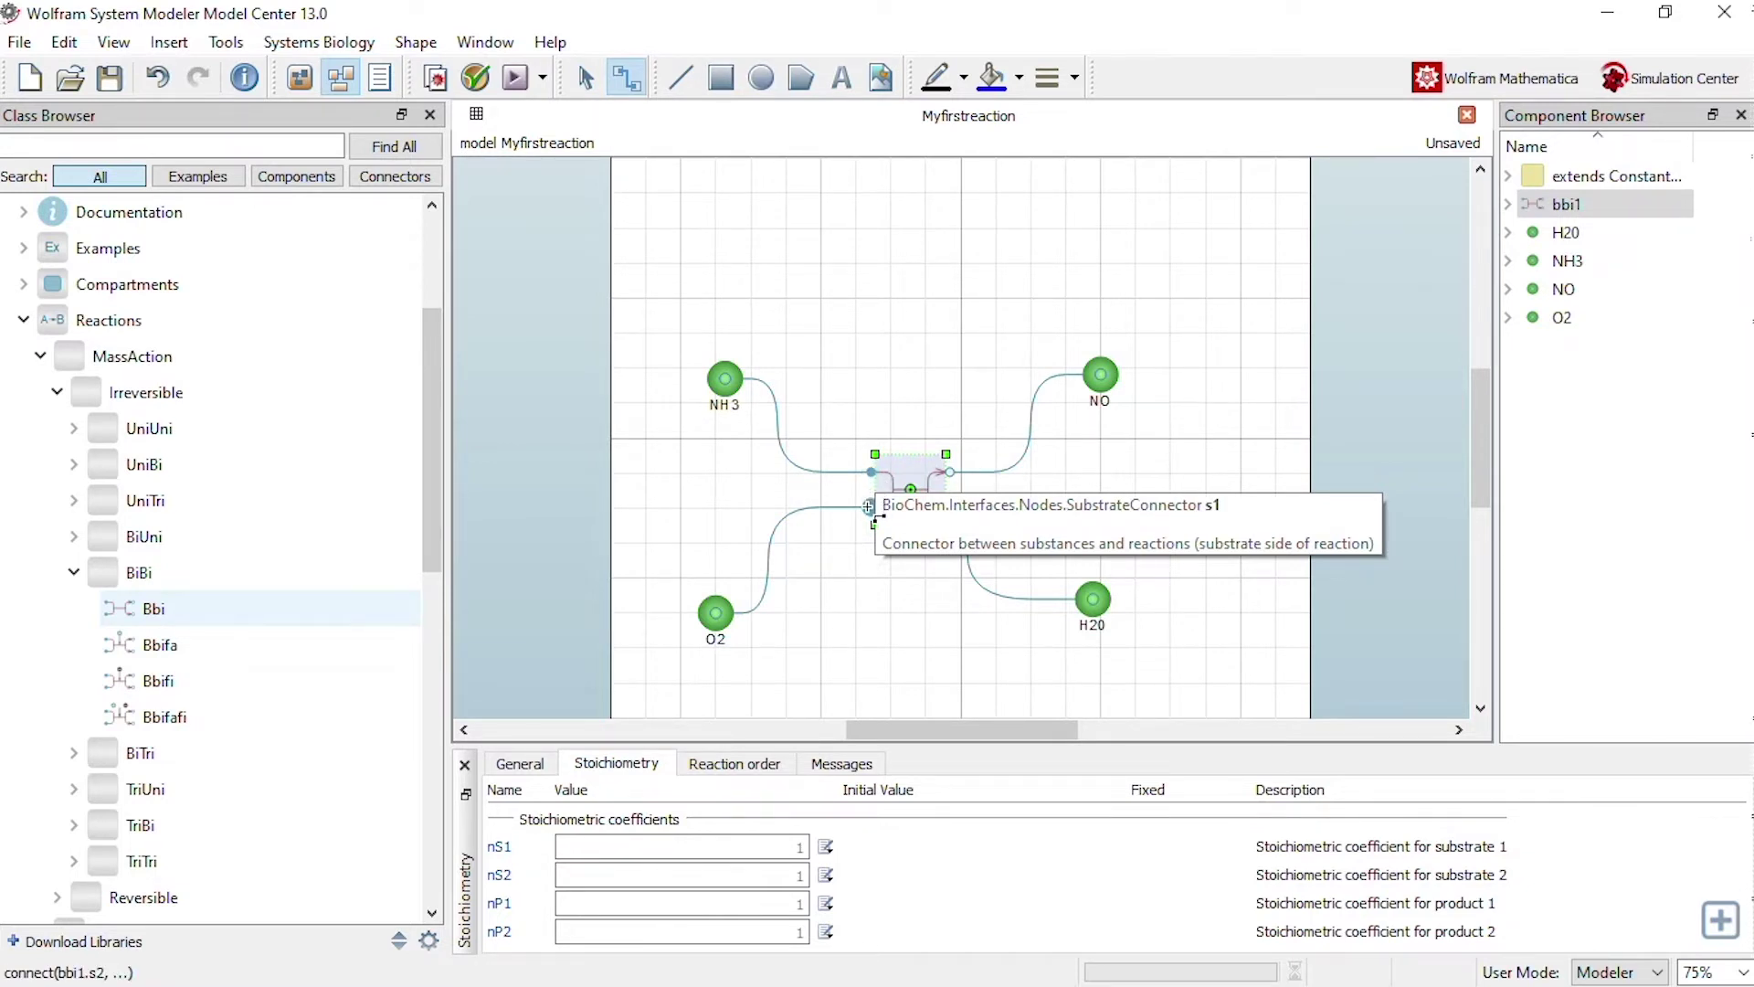
left_click_drag(869, 507, 870, 508)
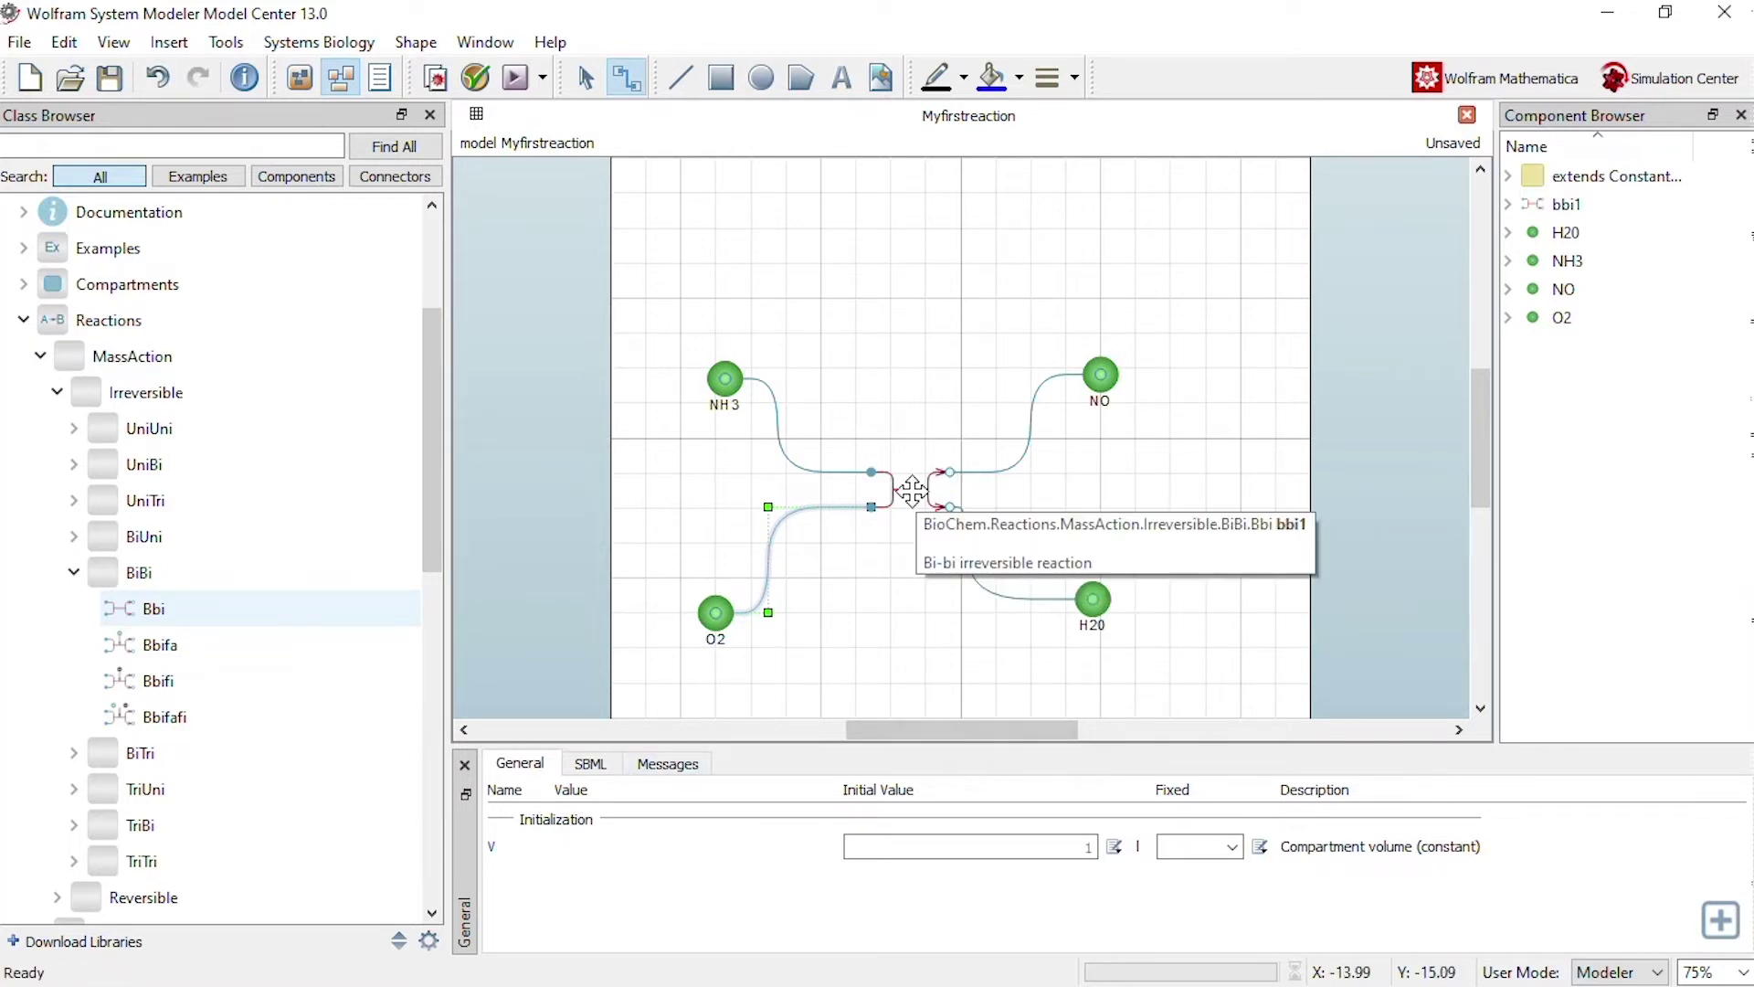
left_click(912, 491)
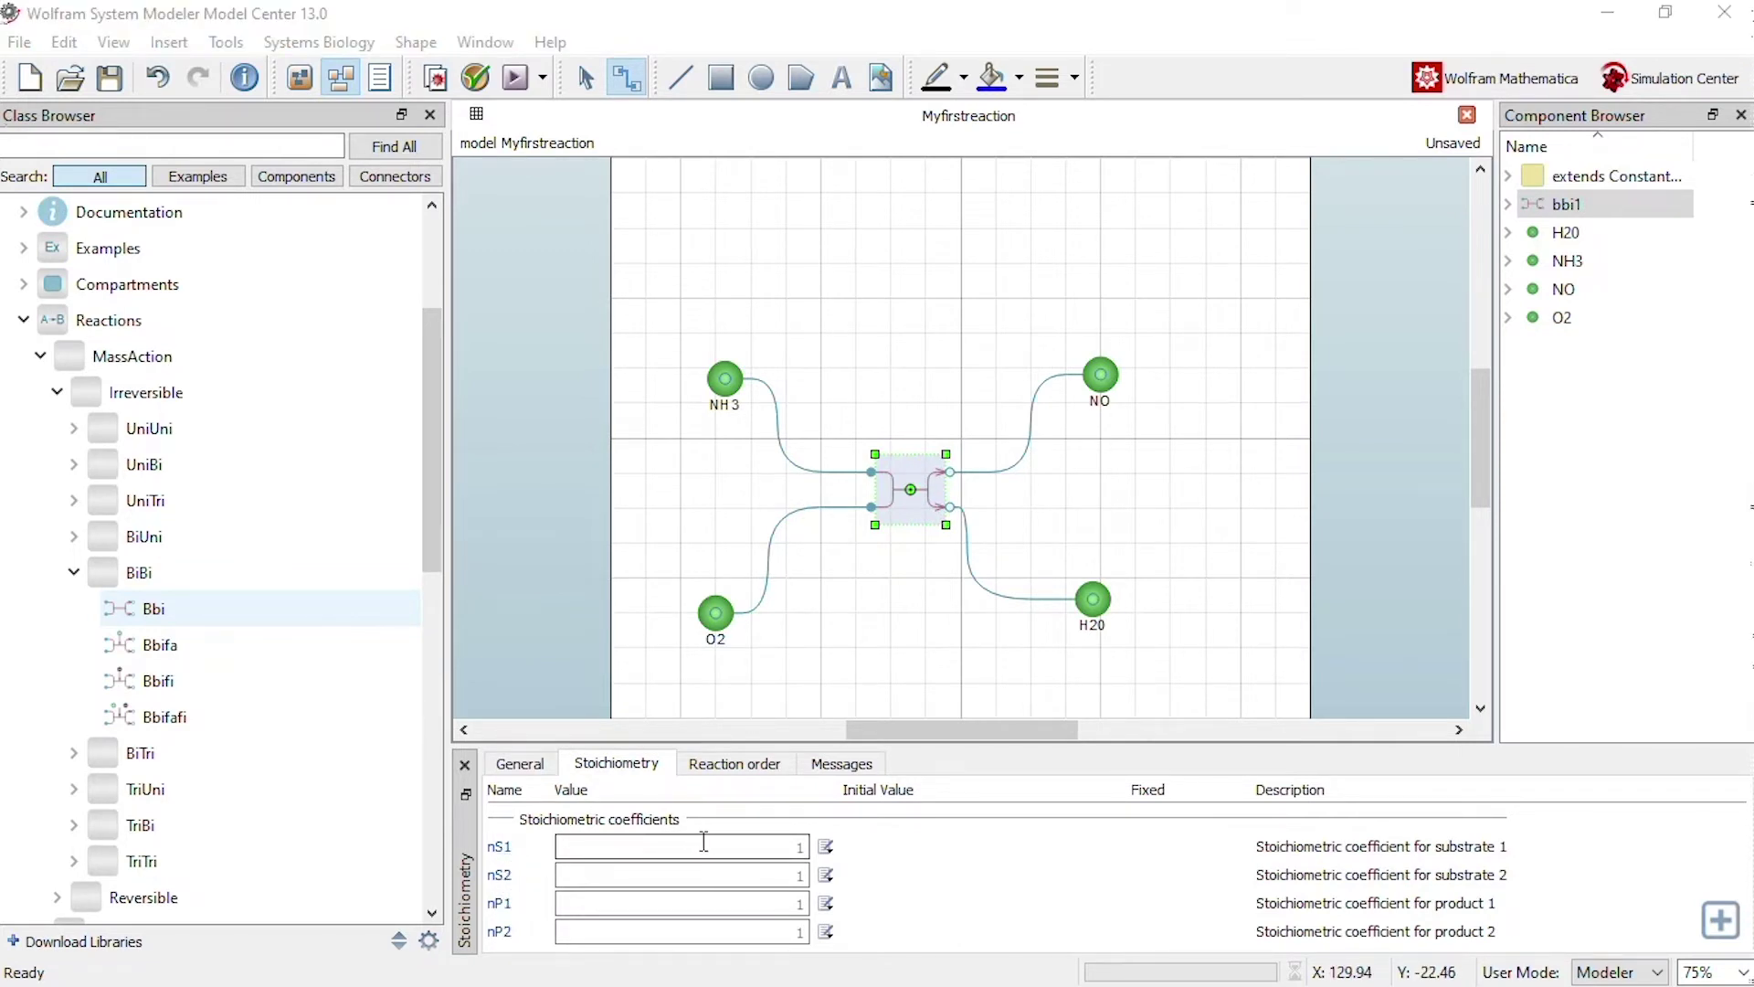
left_click(736, 848)
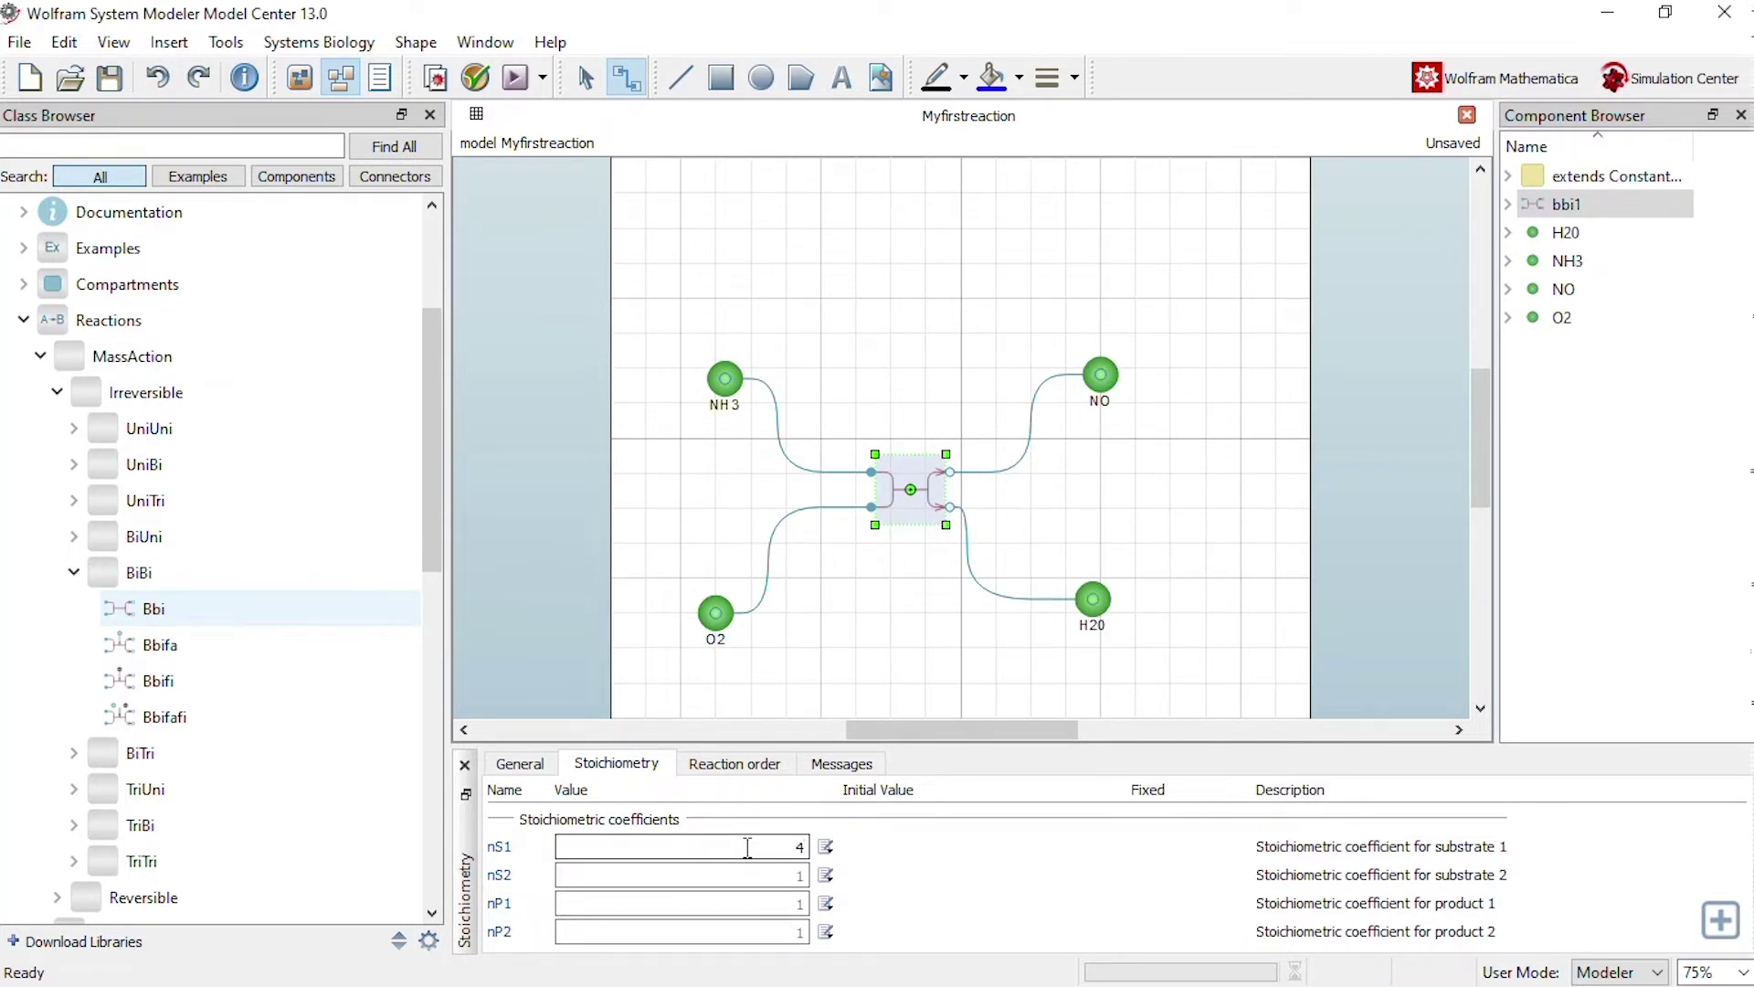
left_click(799, 878)
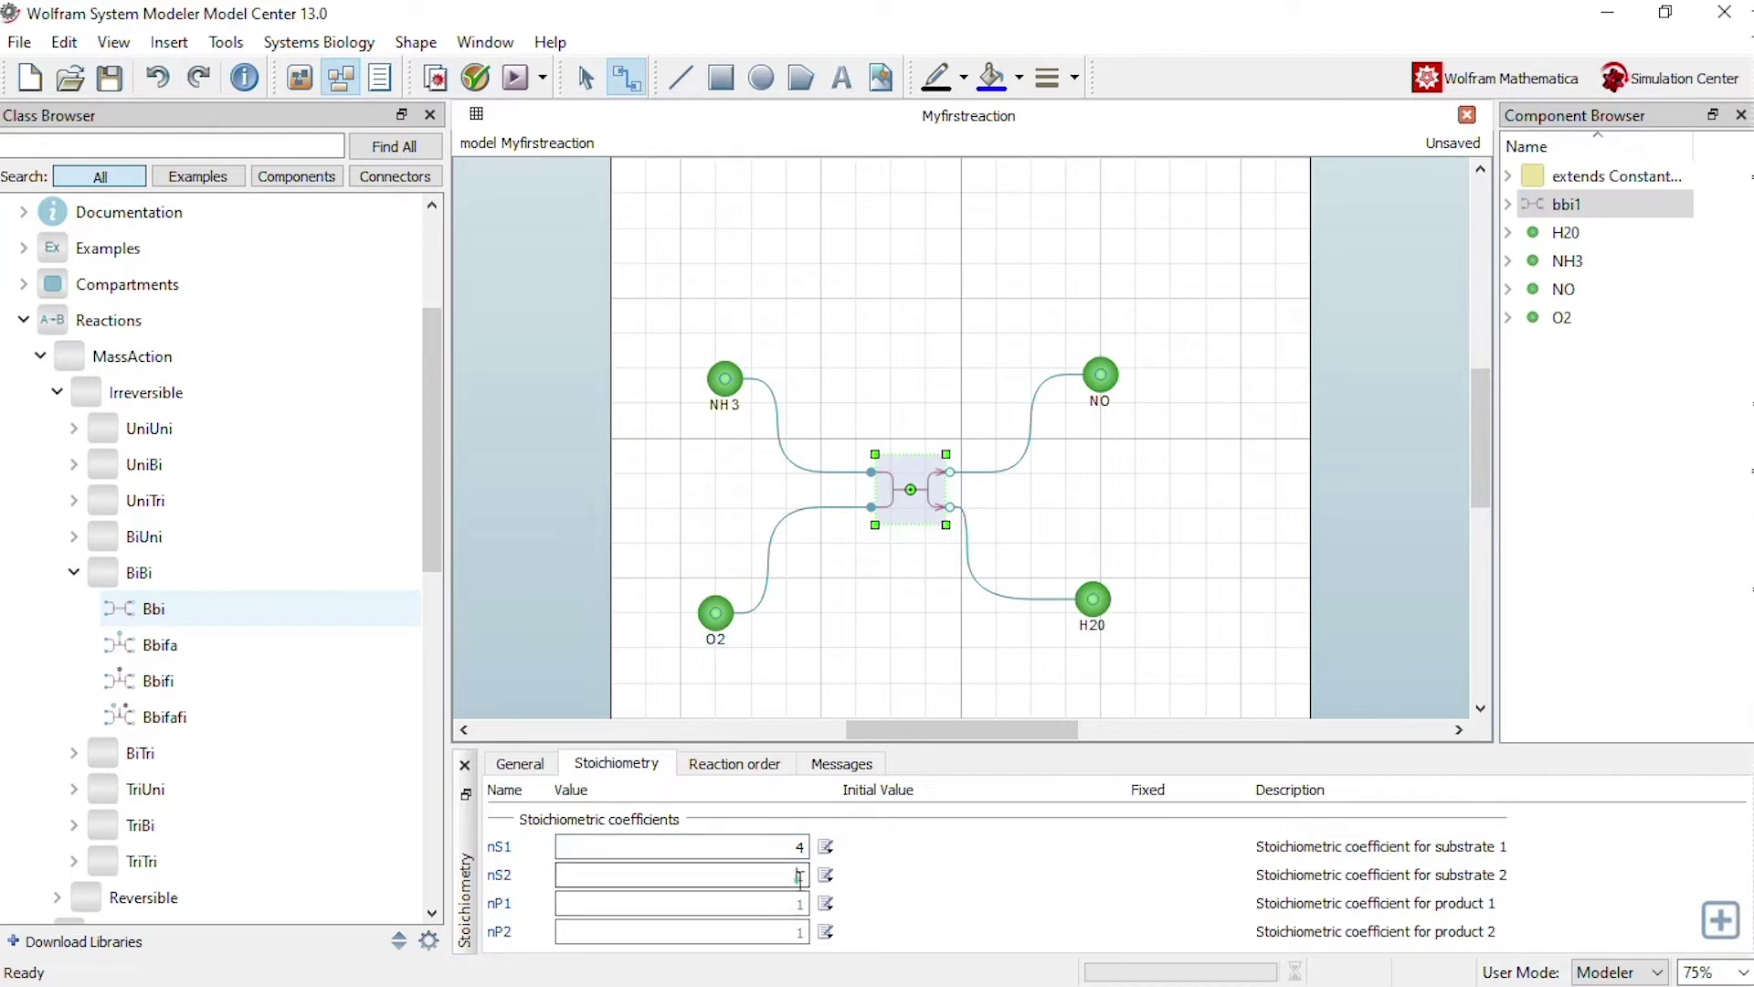
double_click(801, 877)
double_click(799, 904)
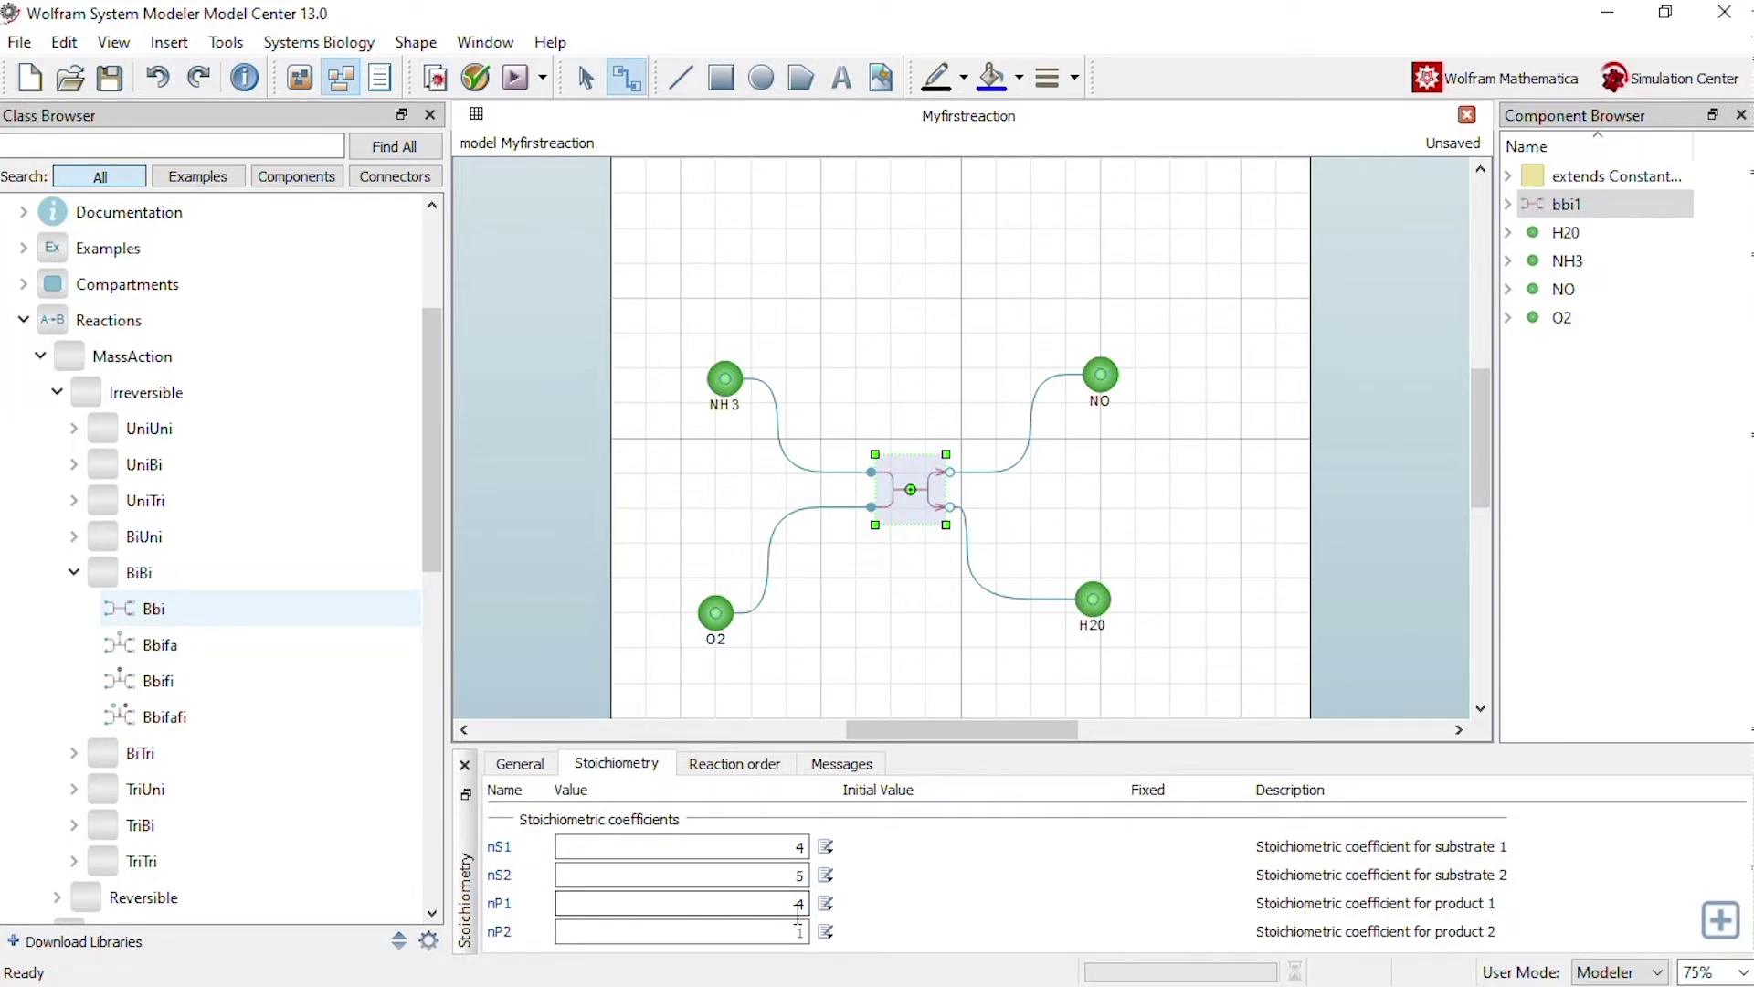
double_click(788, 932)
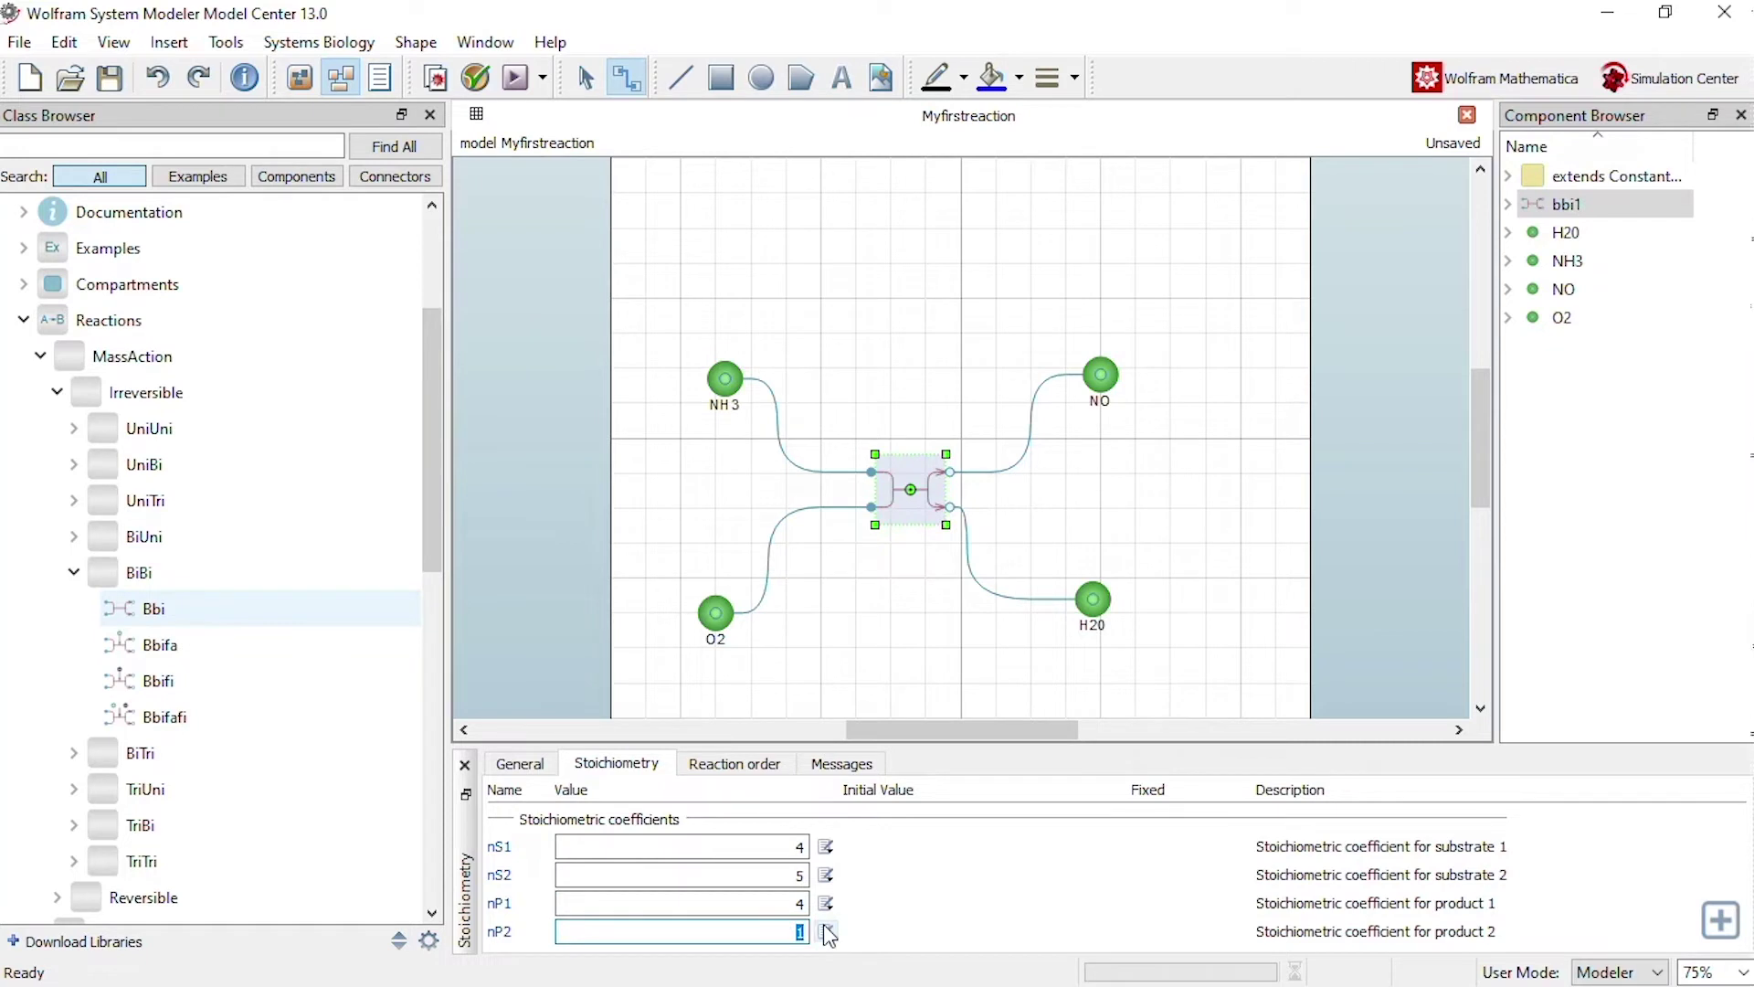
left_click(876, 887)
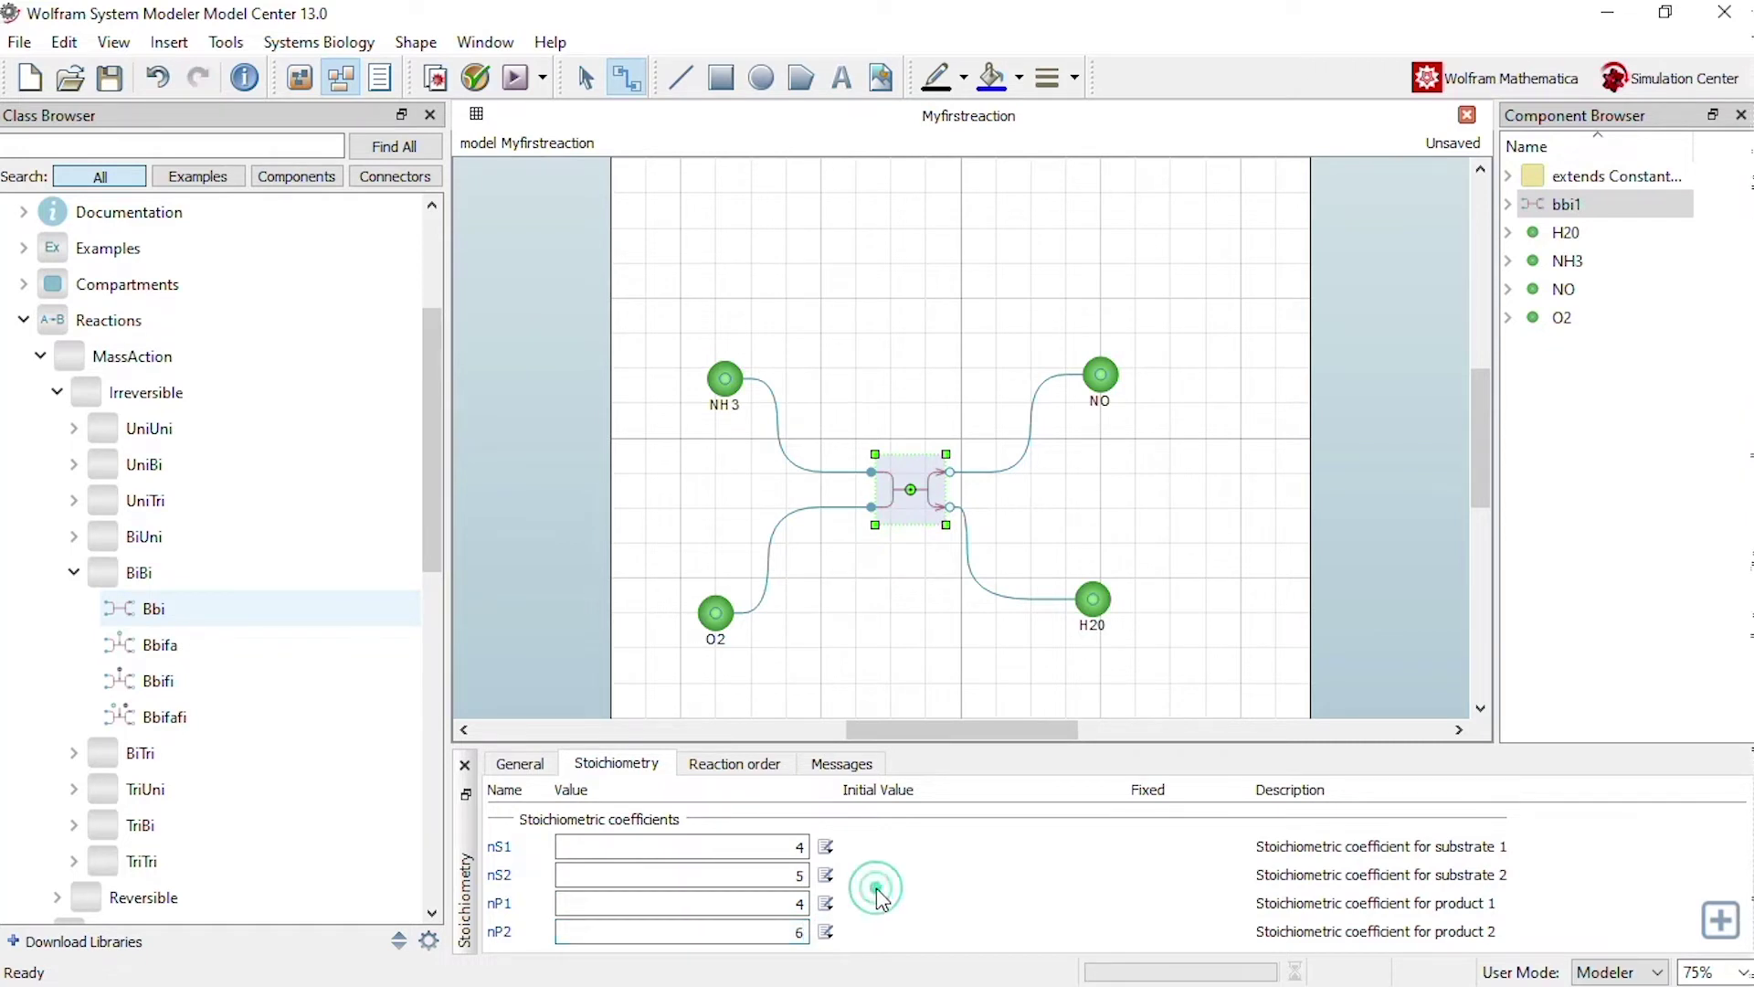
left_click(936, 607)
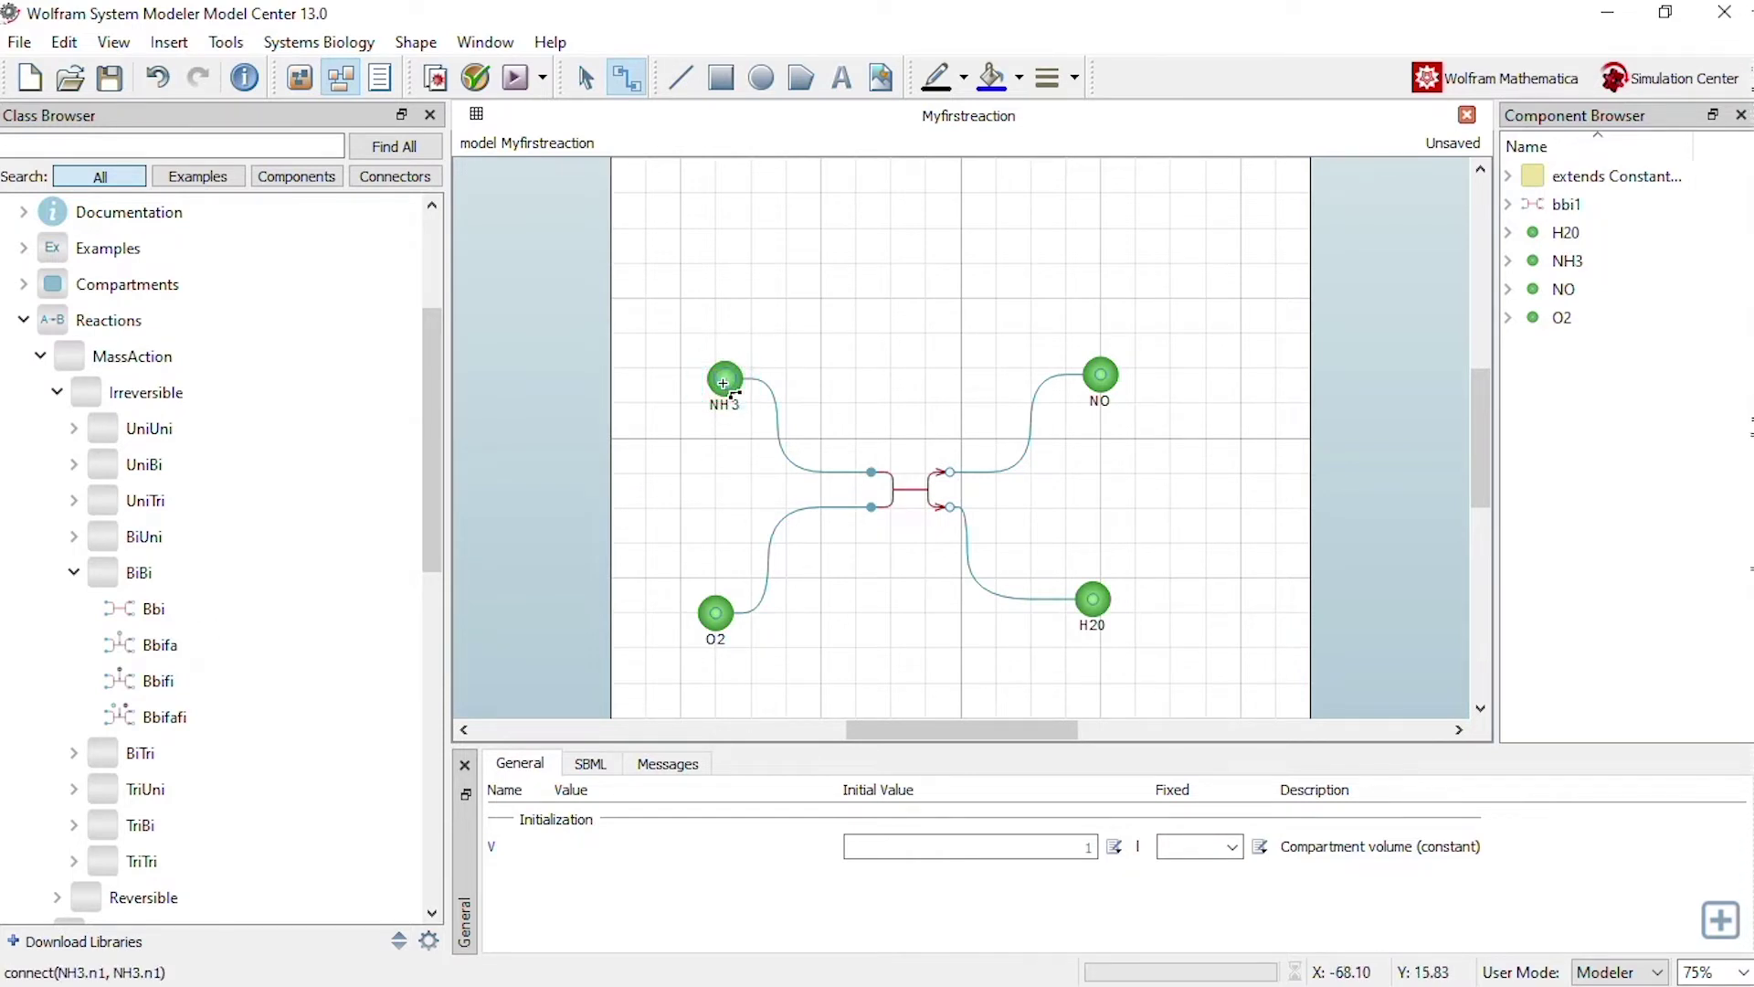
Step: Set the initial concentration c of NH3 to 0.8 mol/l
left_click_drag(724, 383, 697, 294)
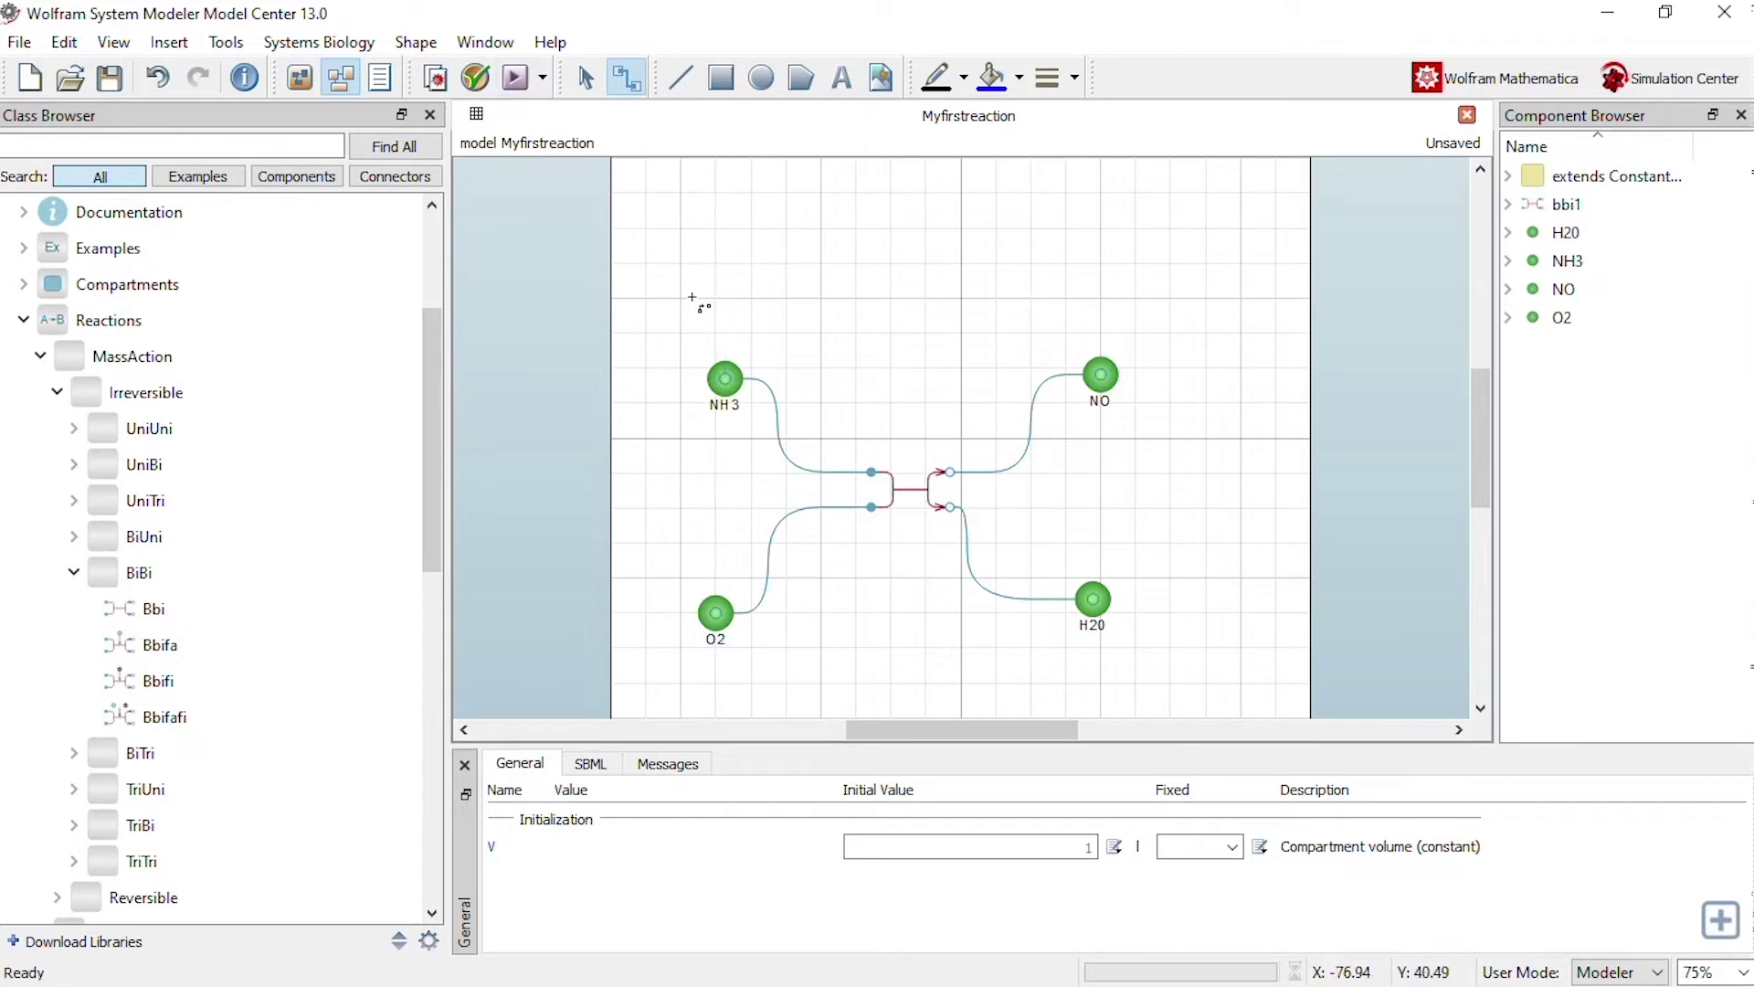
left_click(589, 80)
left_click(723, 381)
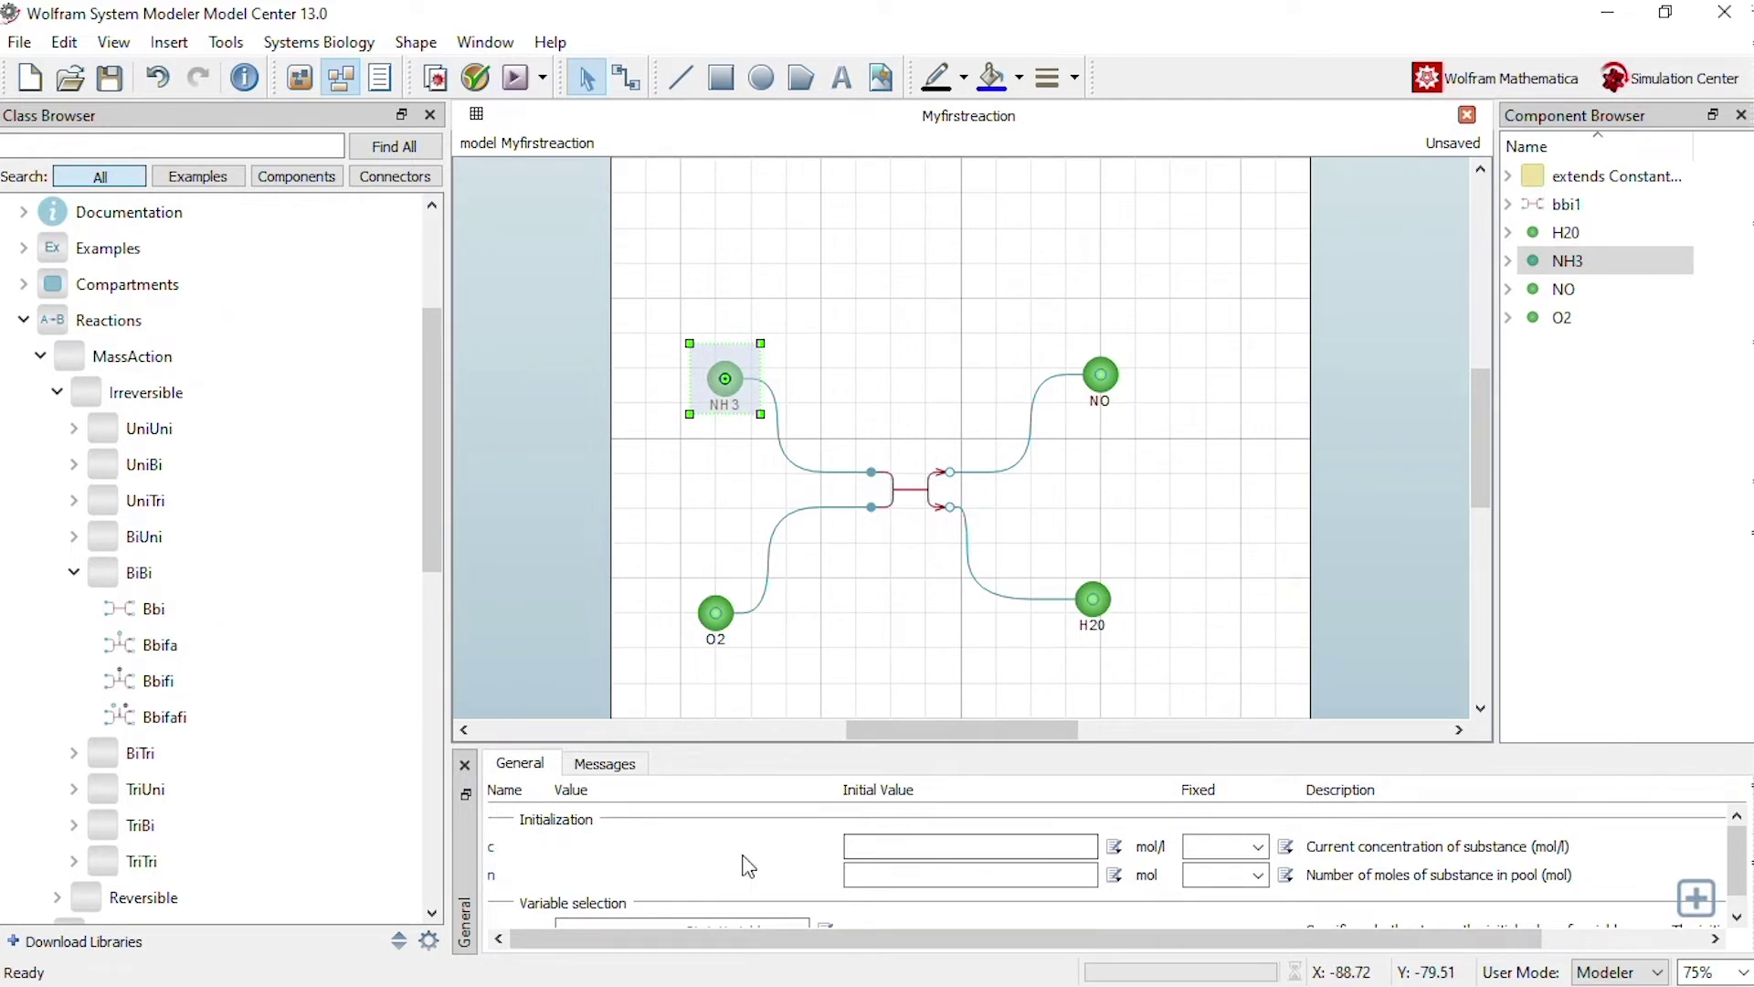
left_click(1035, 844)
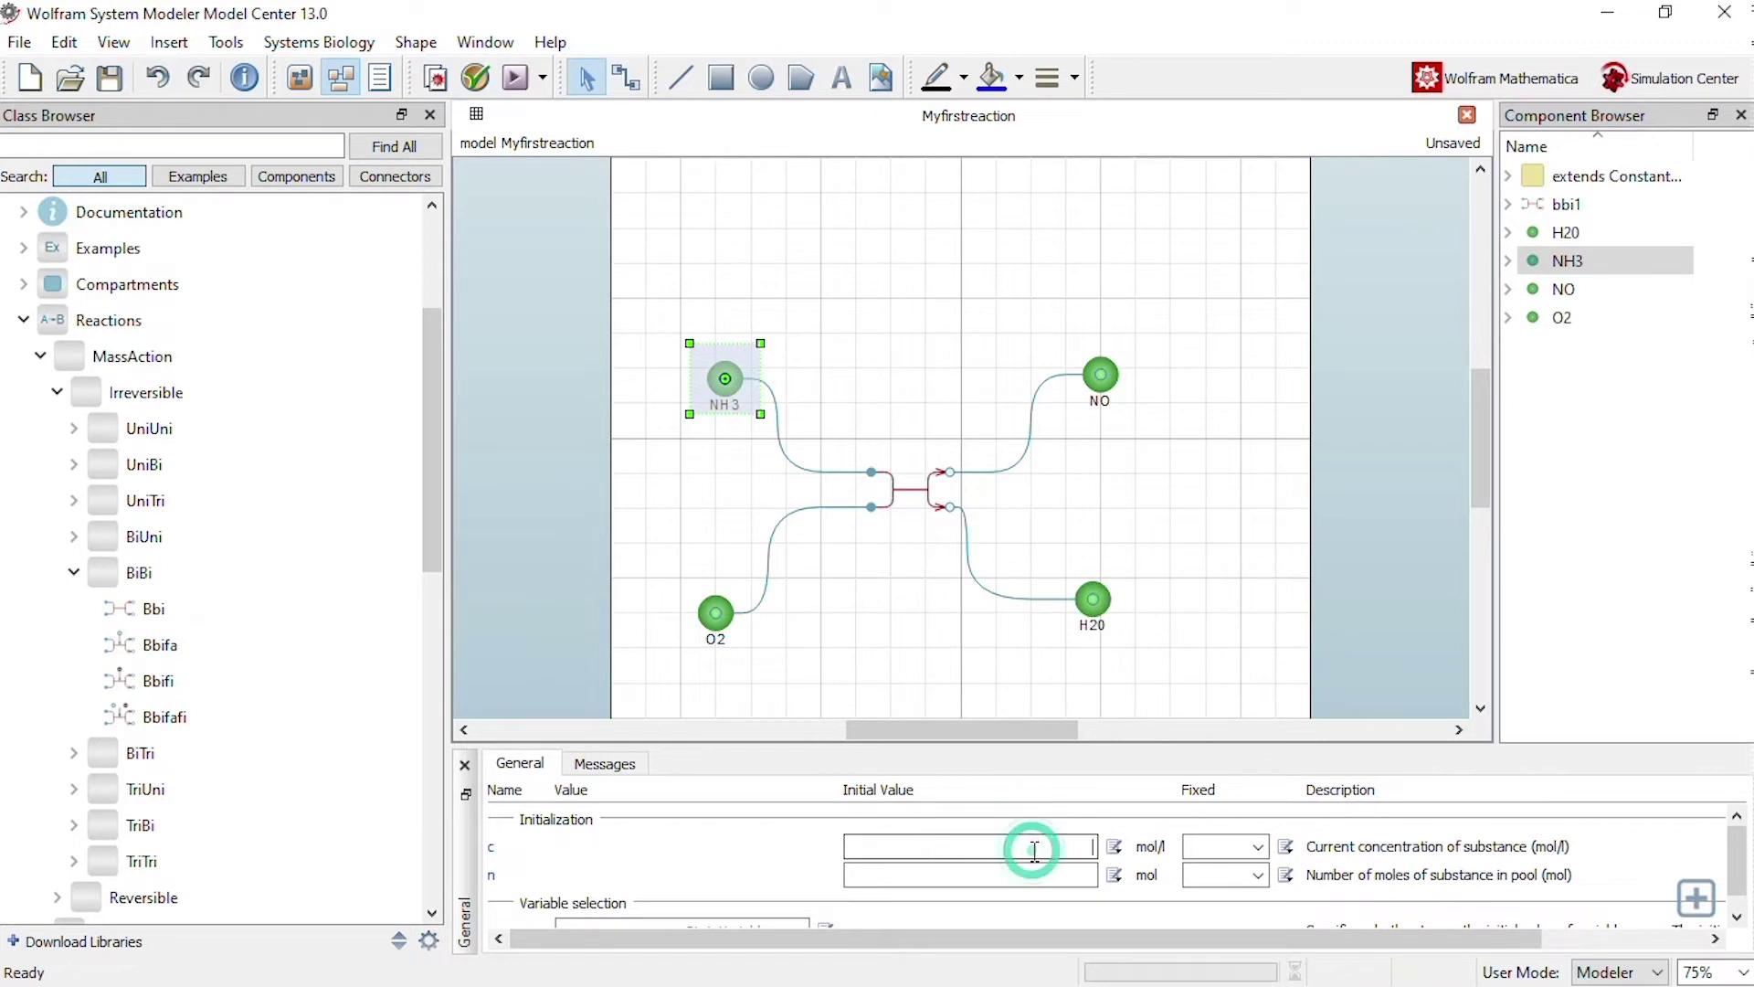
type("0.8")
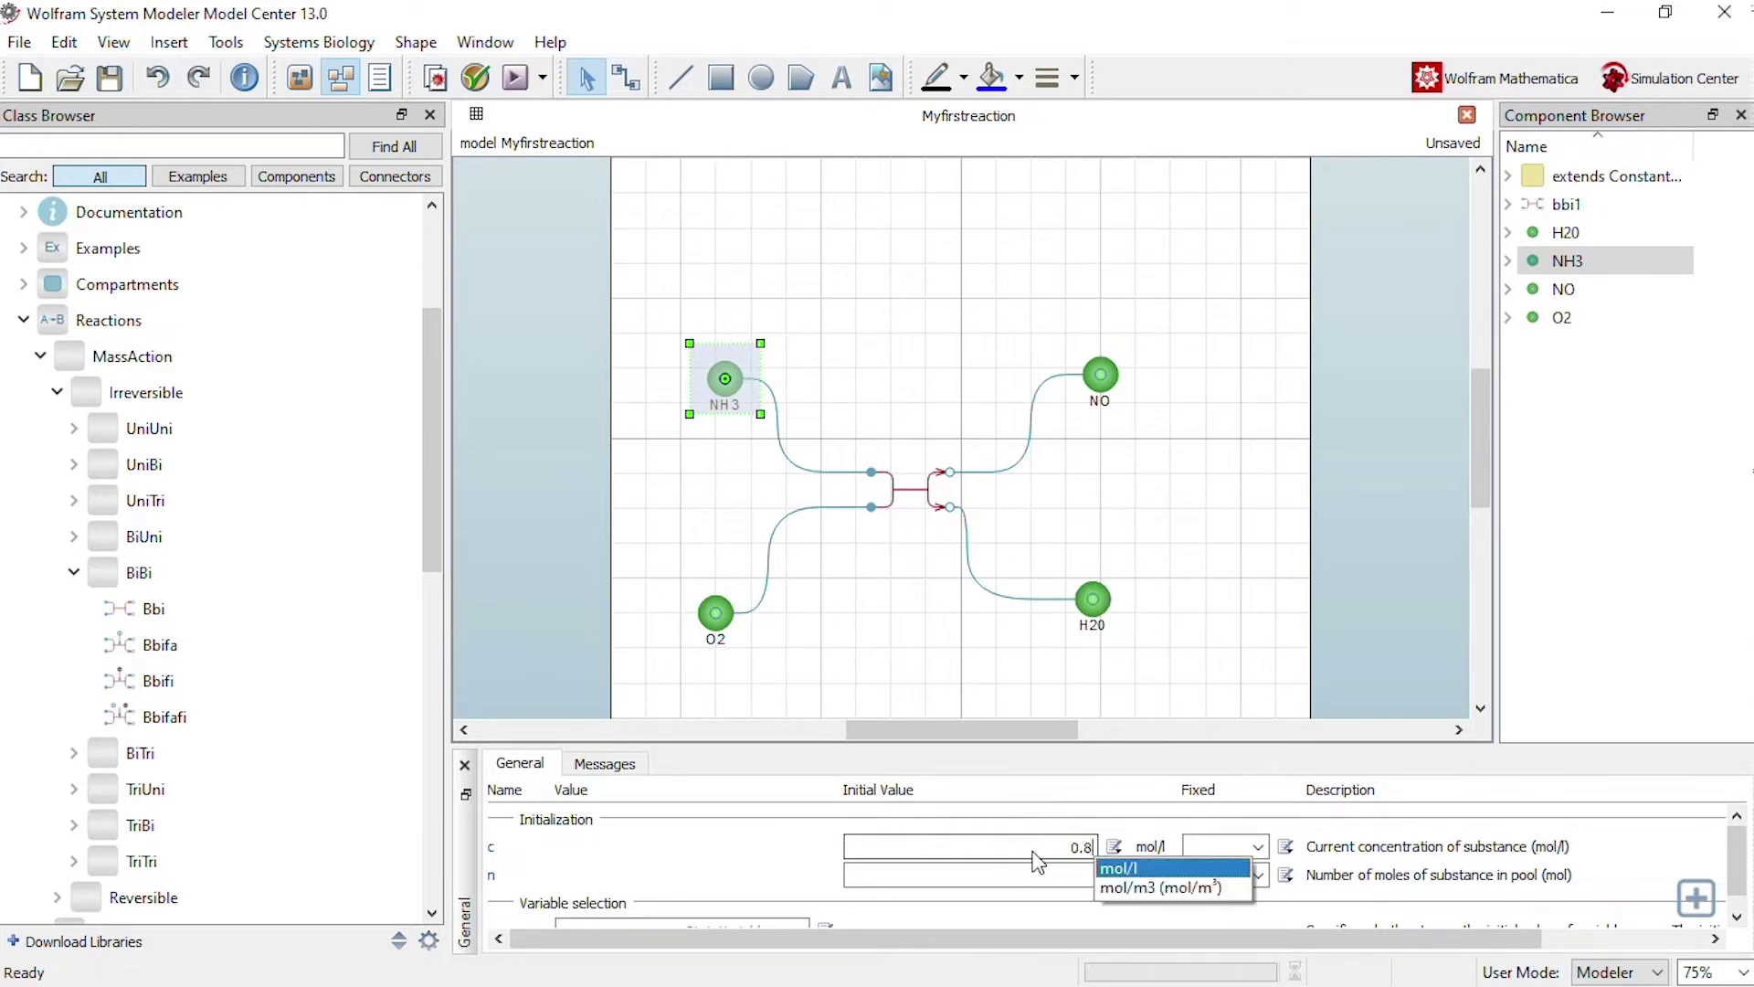
key("Return")
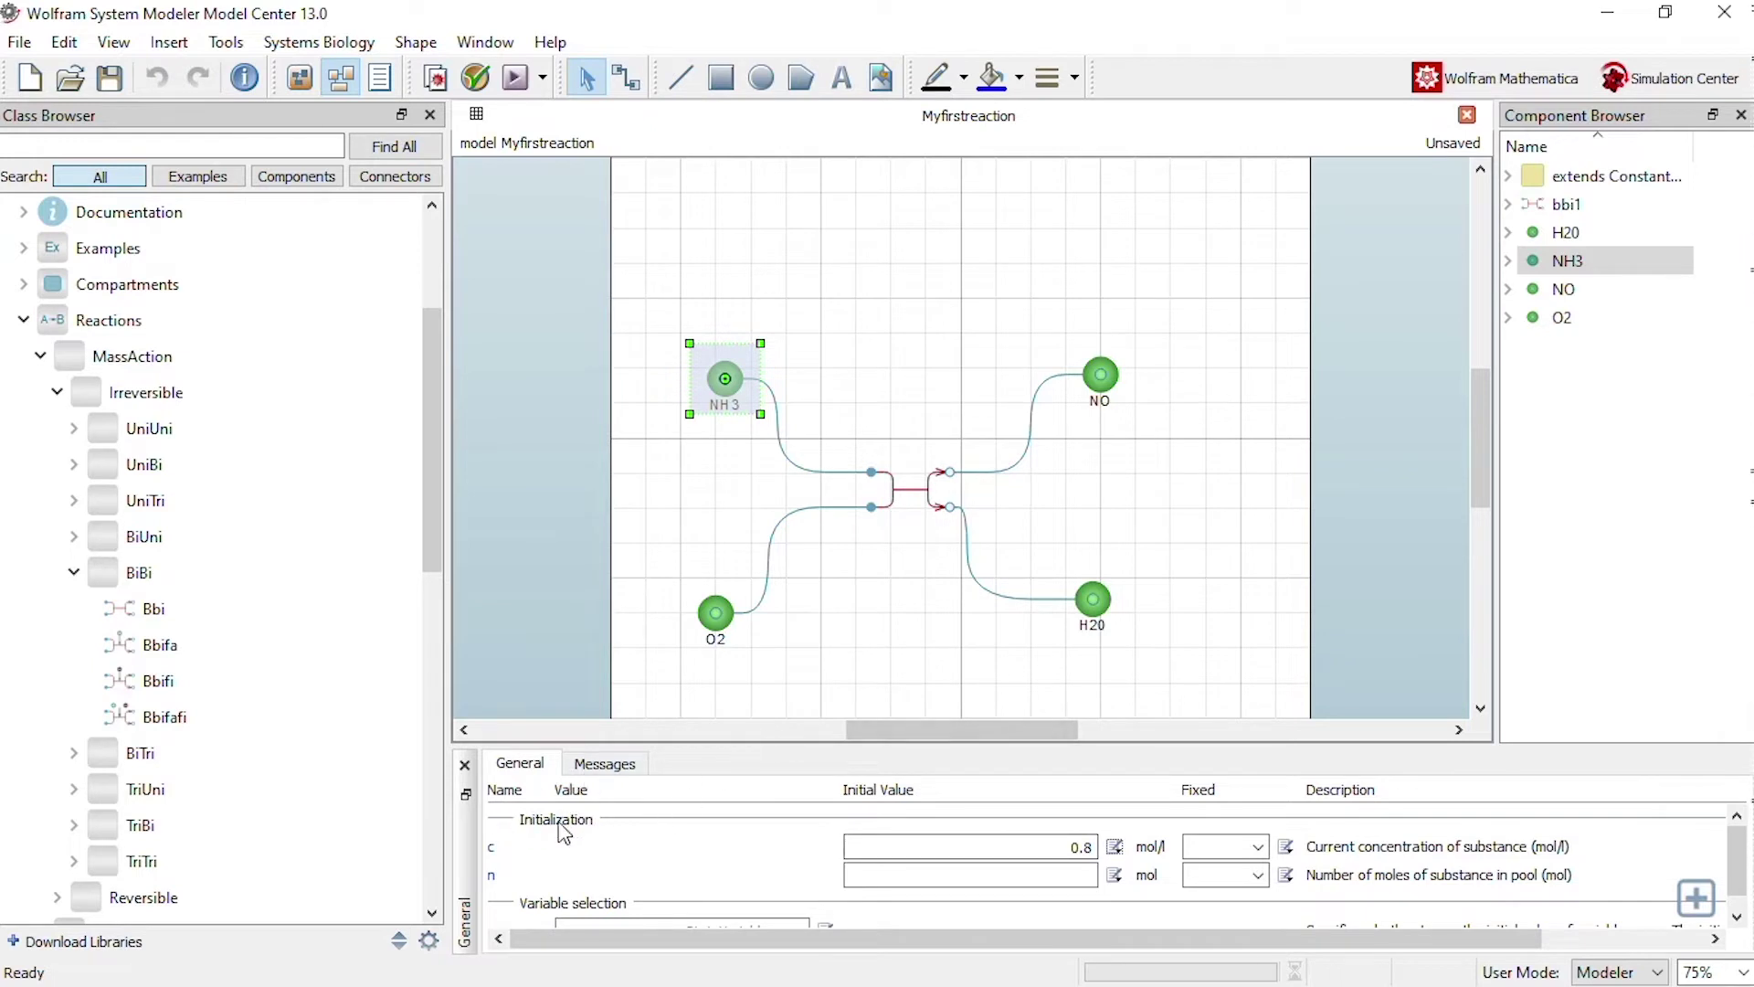
Step: Set the initial concentration c of O2 to 0.2 mol/l
left_click(742, 611)
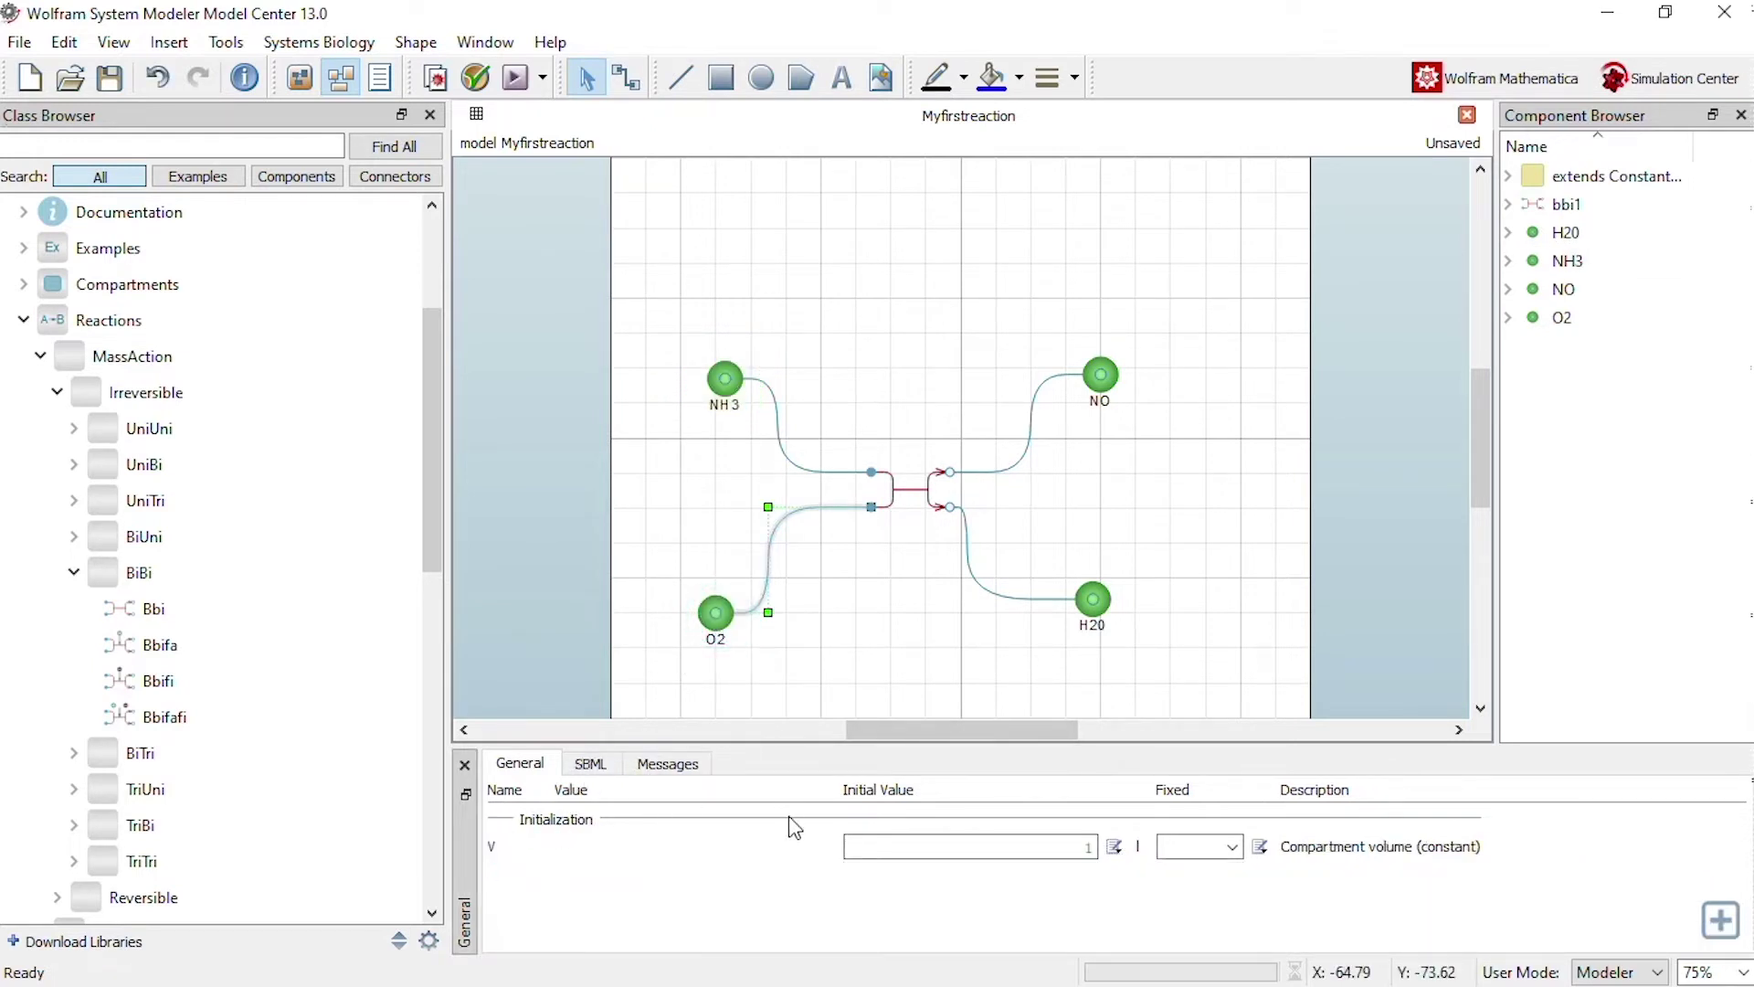
left_click(716, 618)
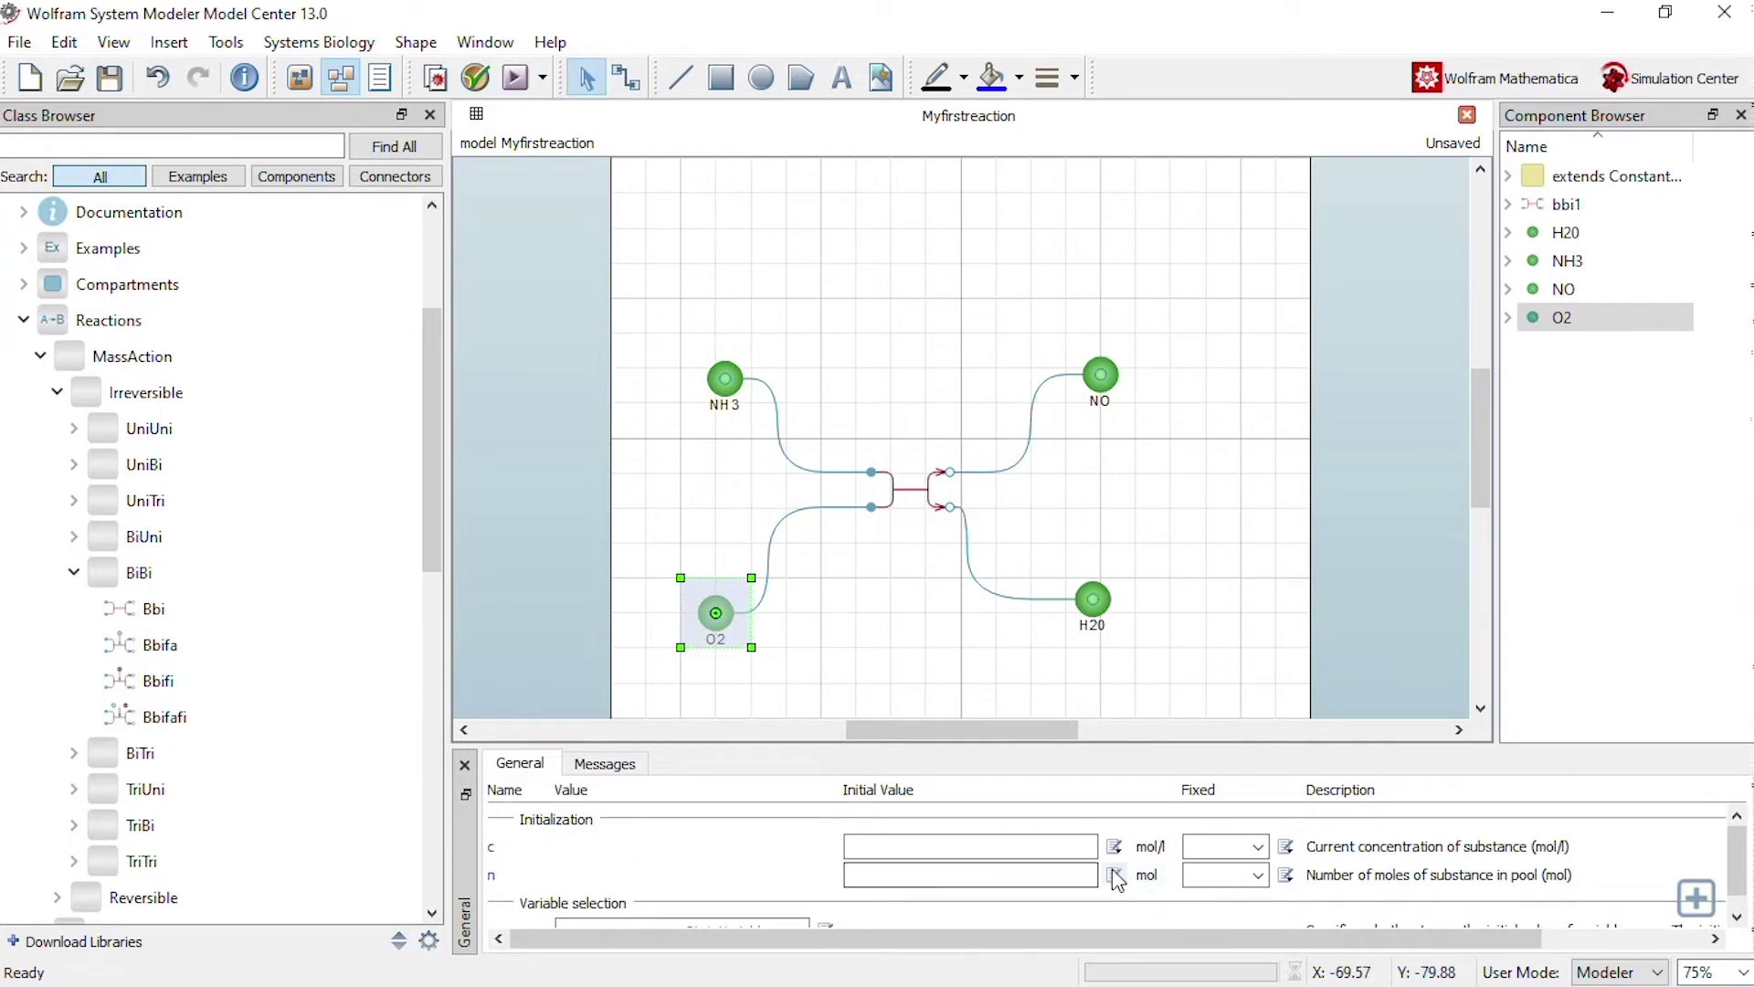
type("0.2")
left_click(995, 853)
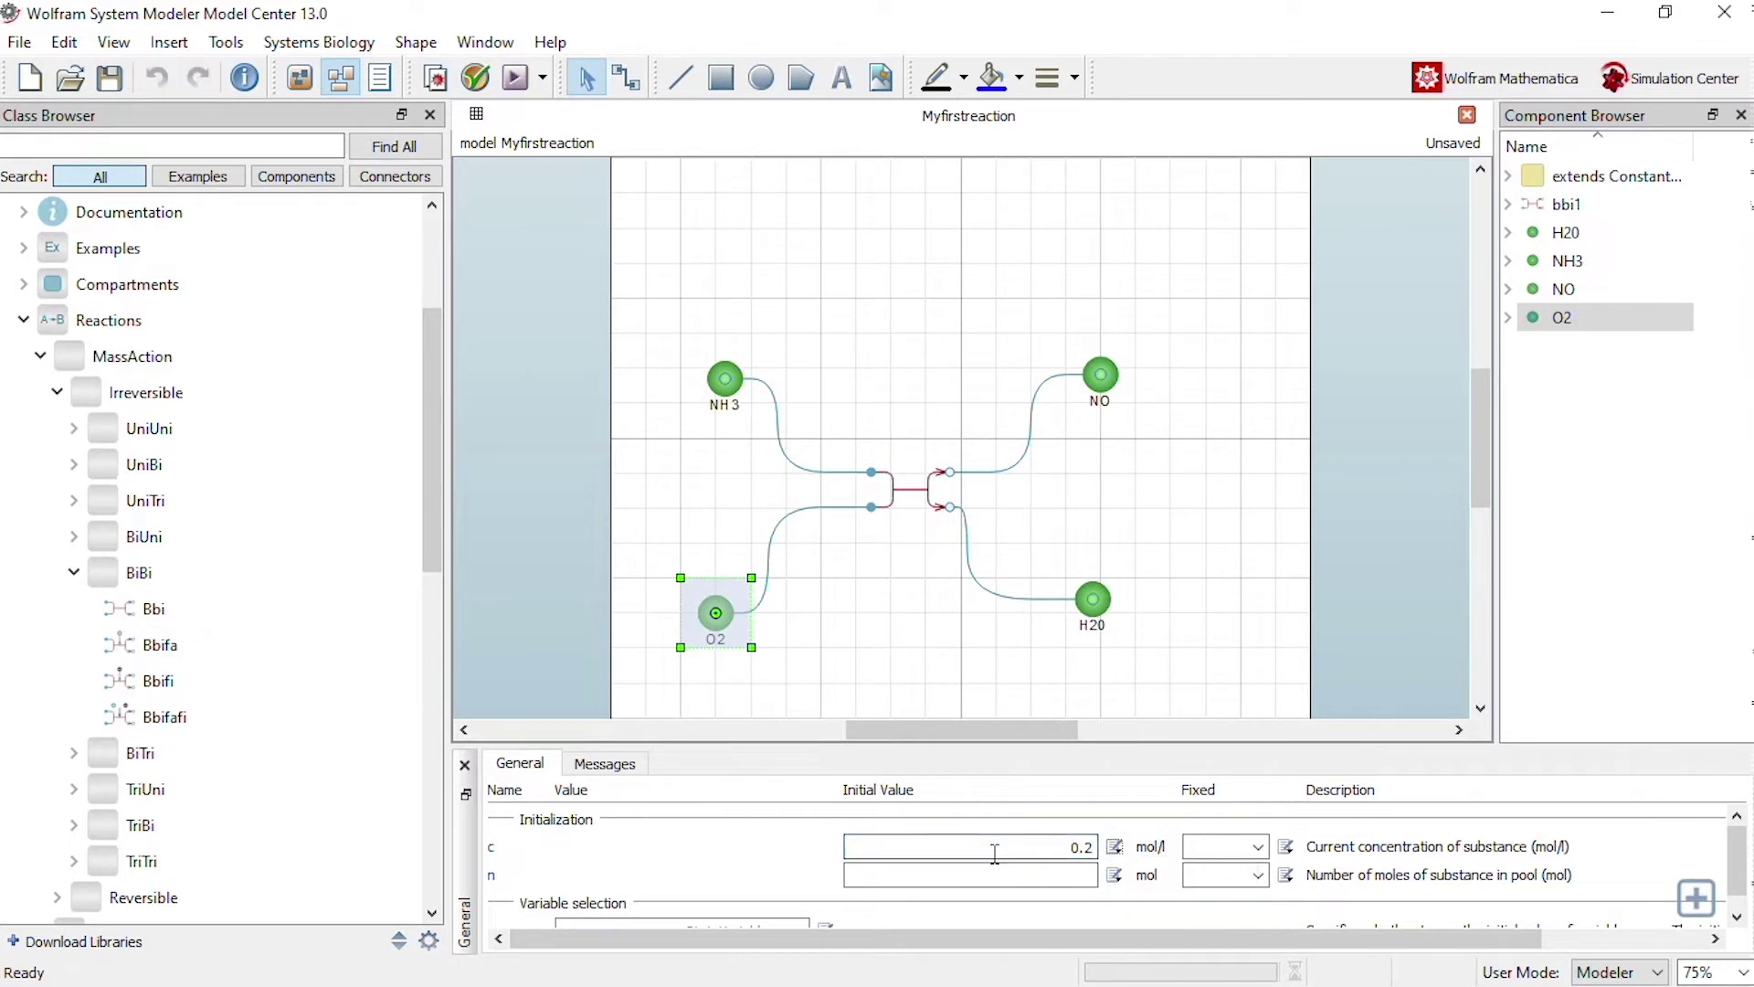
left_click(1168, 413)
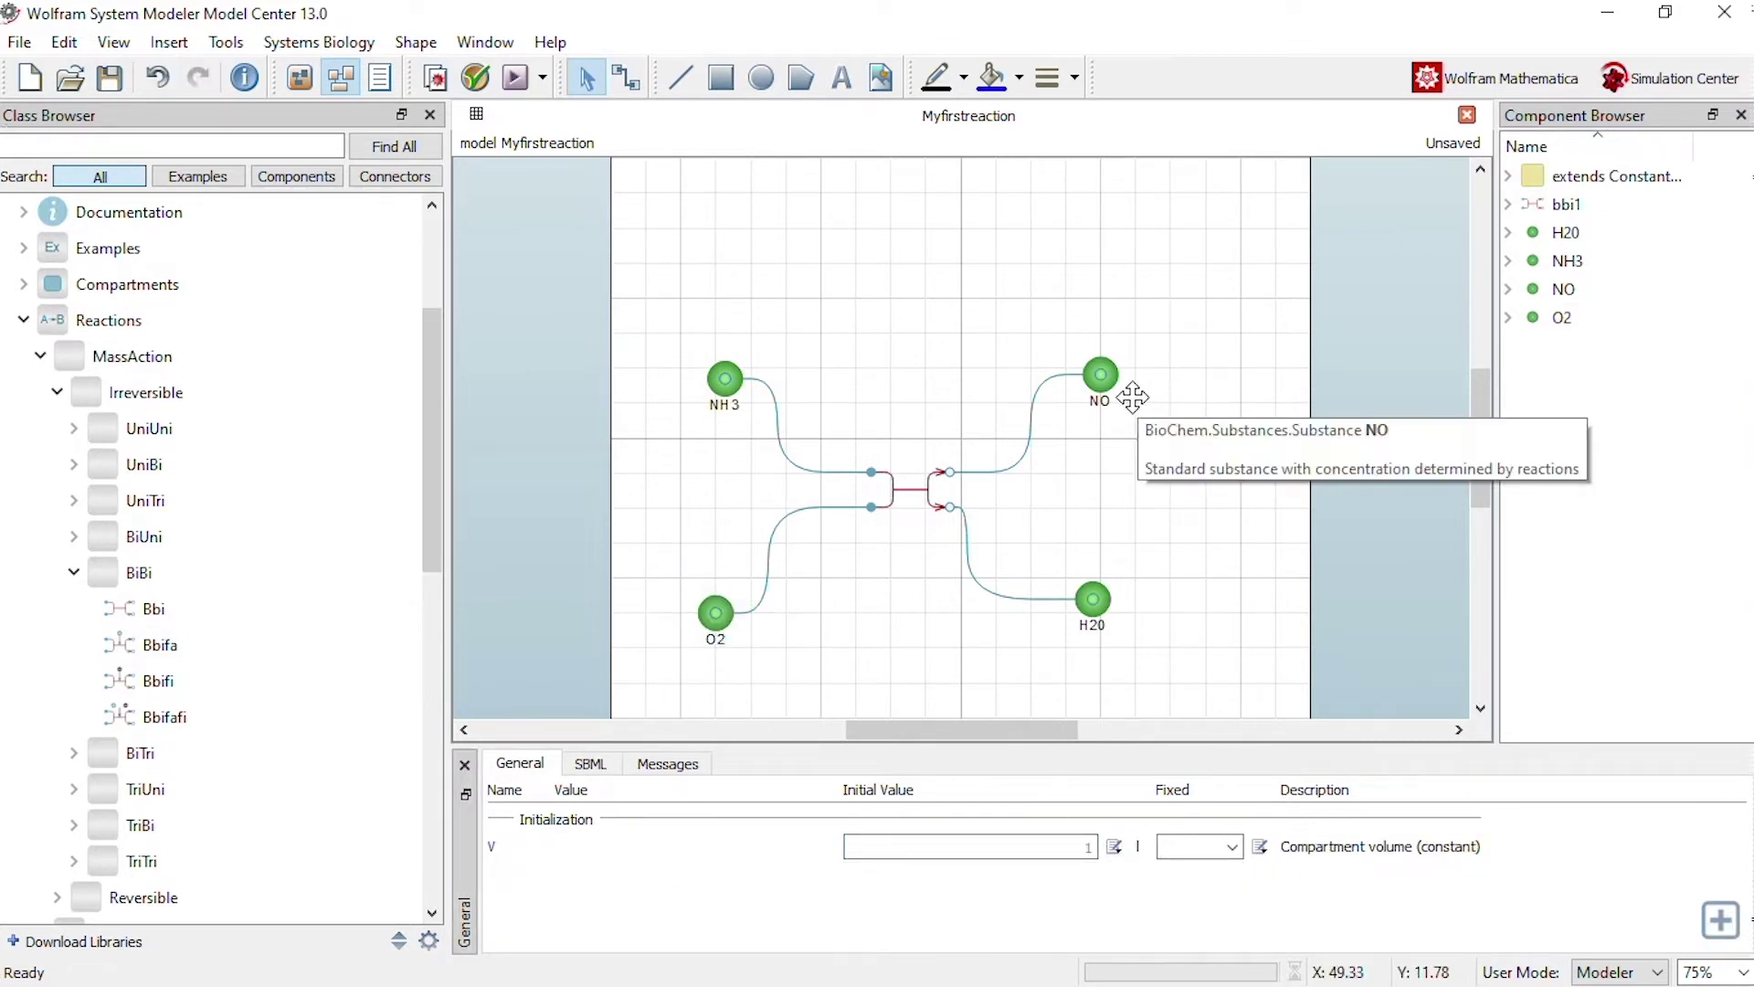
Step: Set the initial concentration c of NO to 0.1 mol/l
left_click(1102, 382)
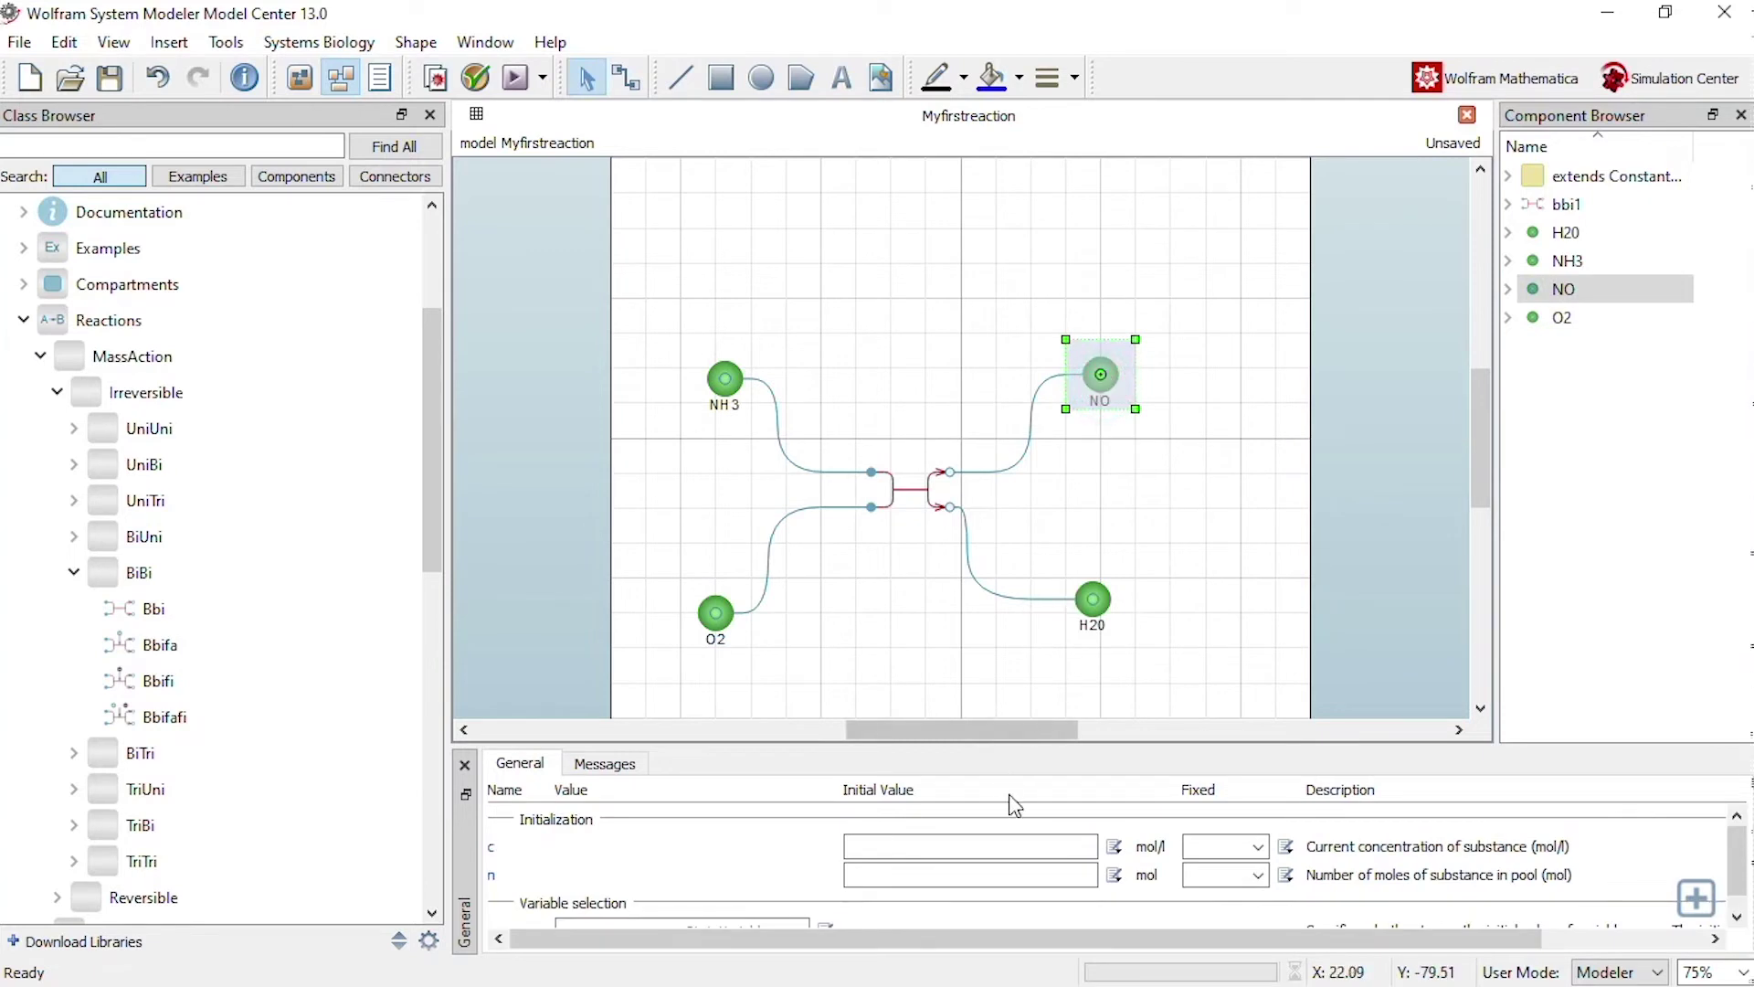
left_click(1039, 852)
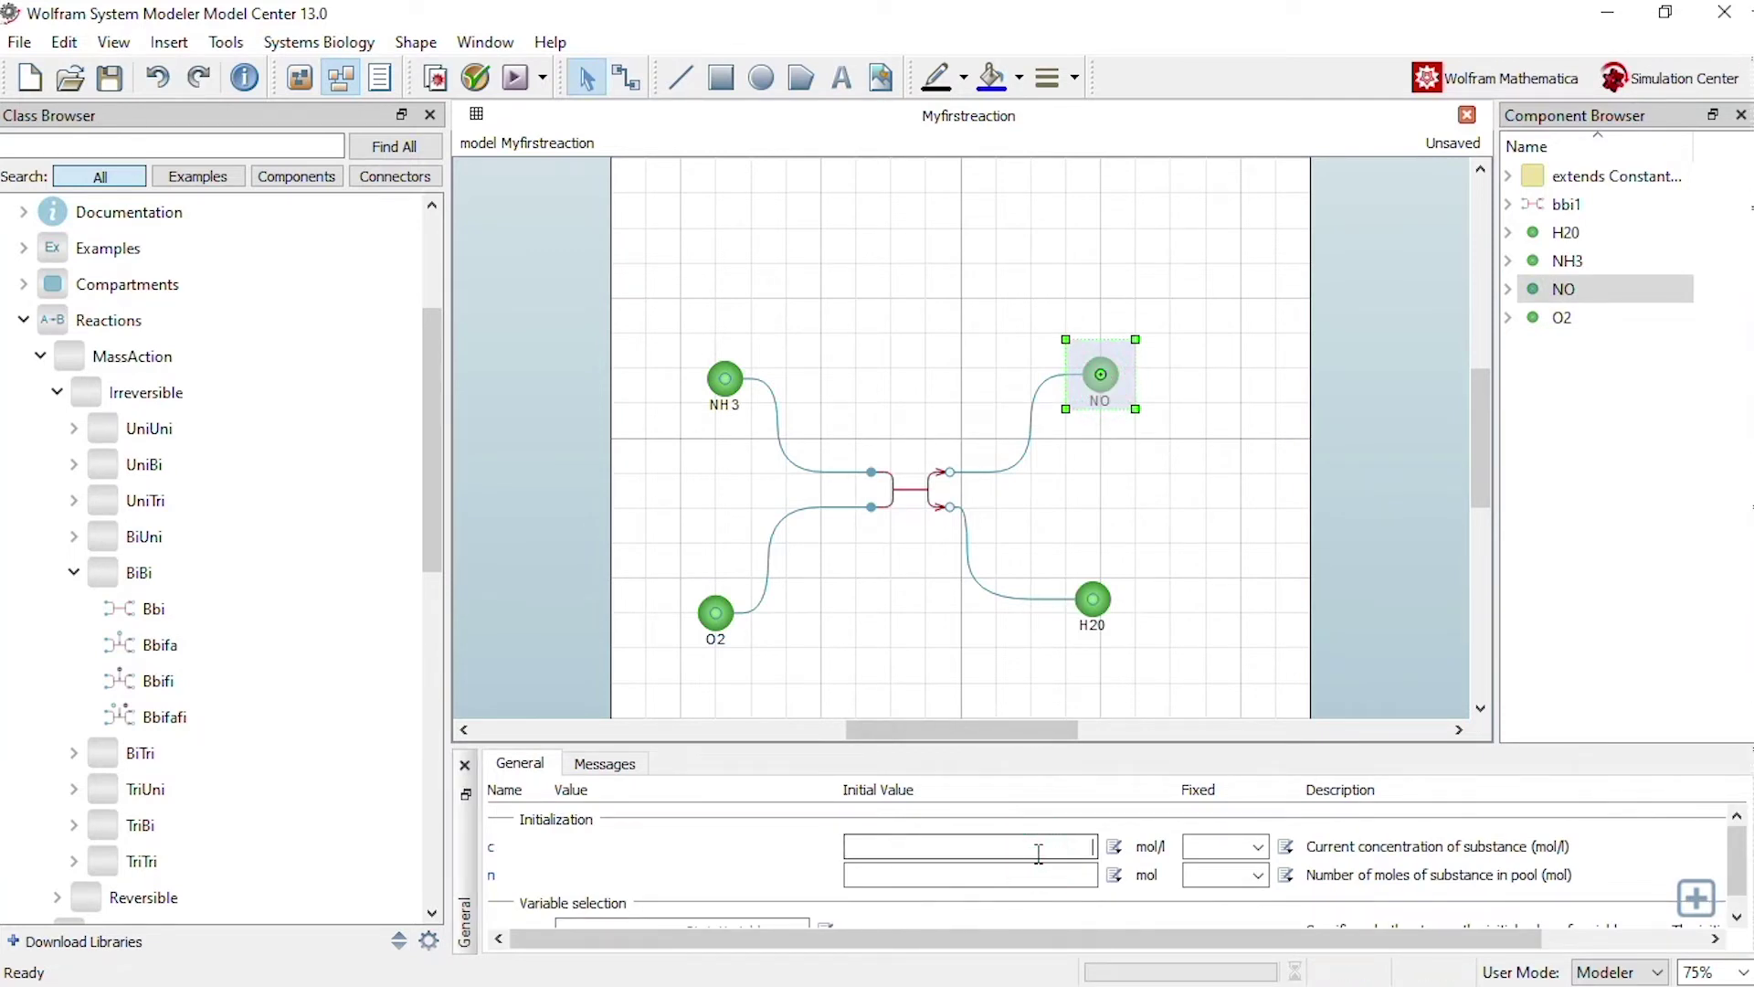
type("0.1")
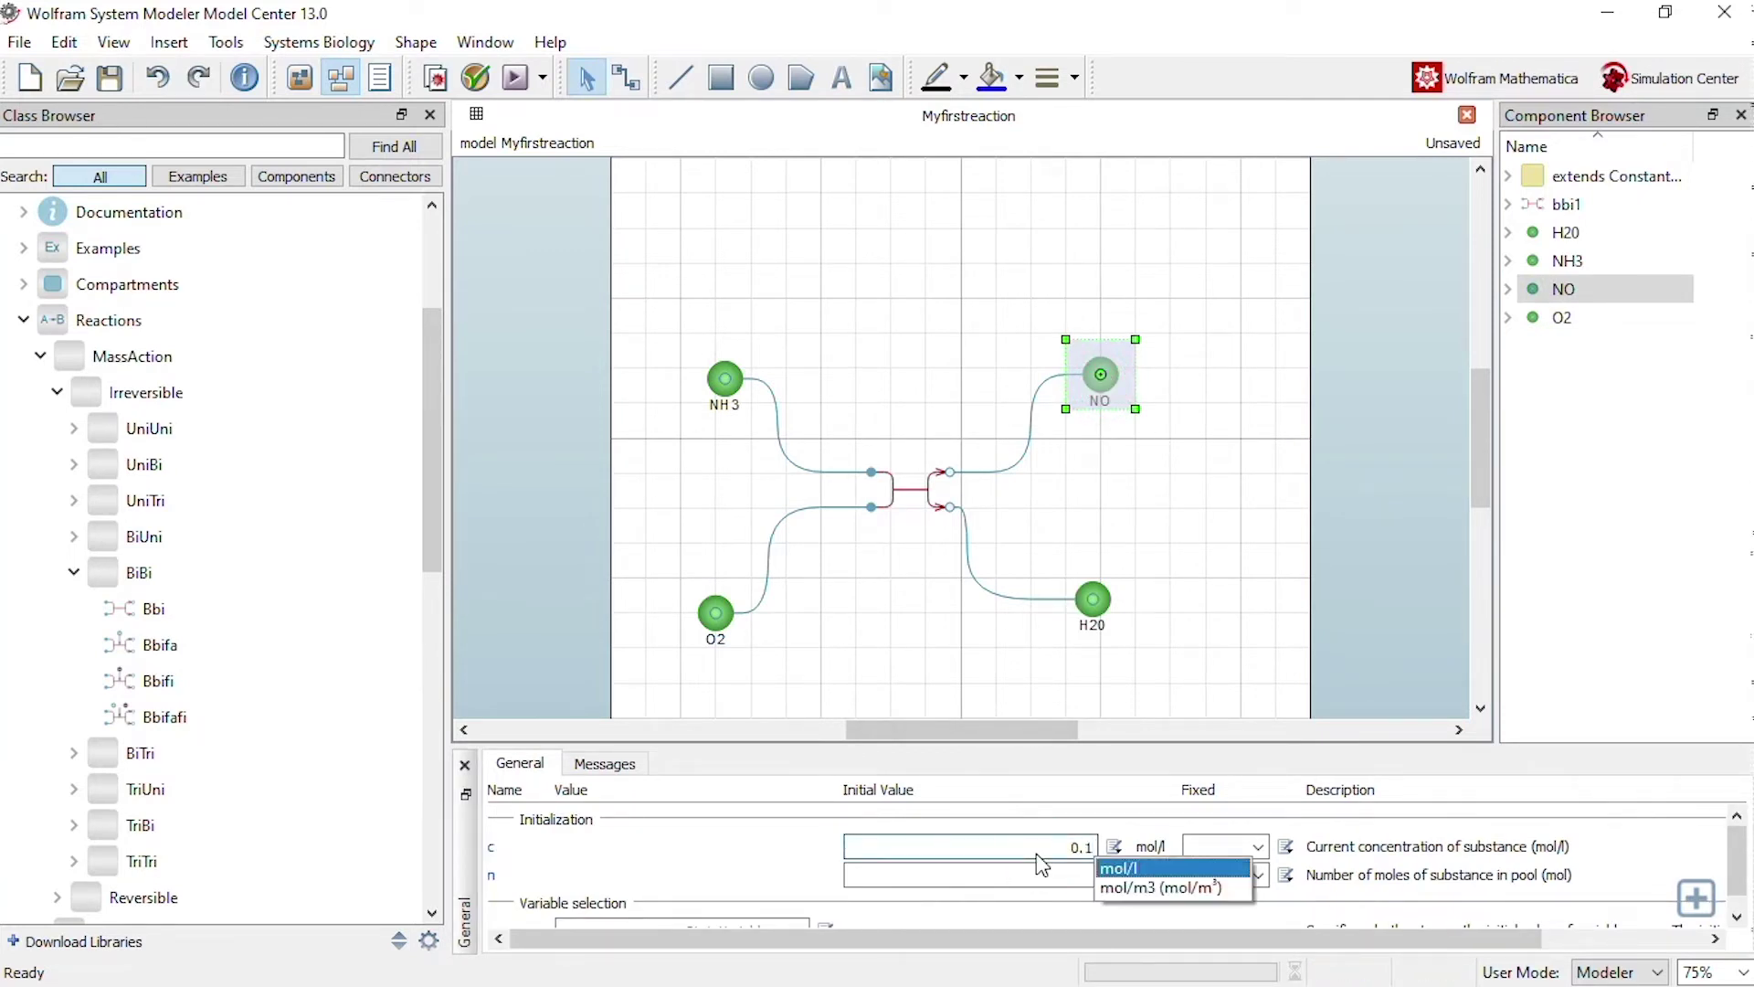
left_click(1038, 853)
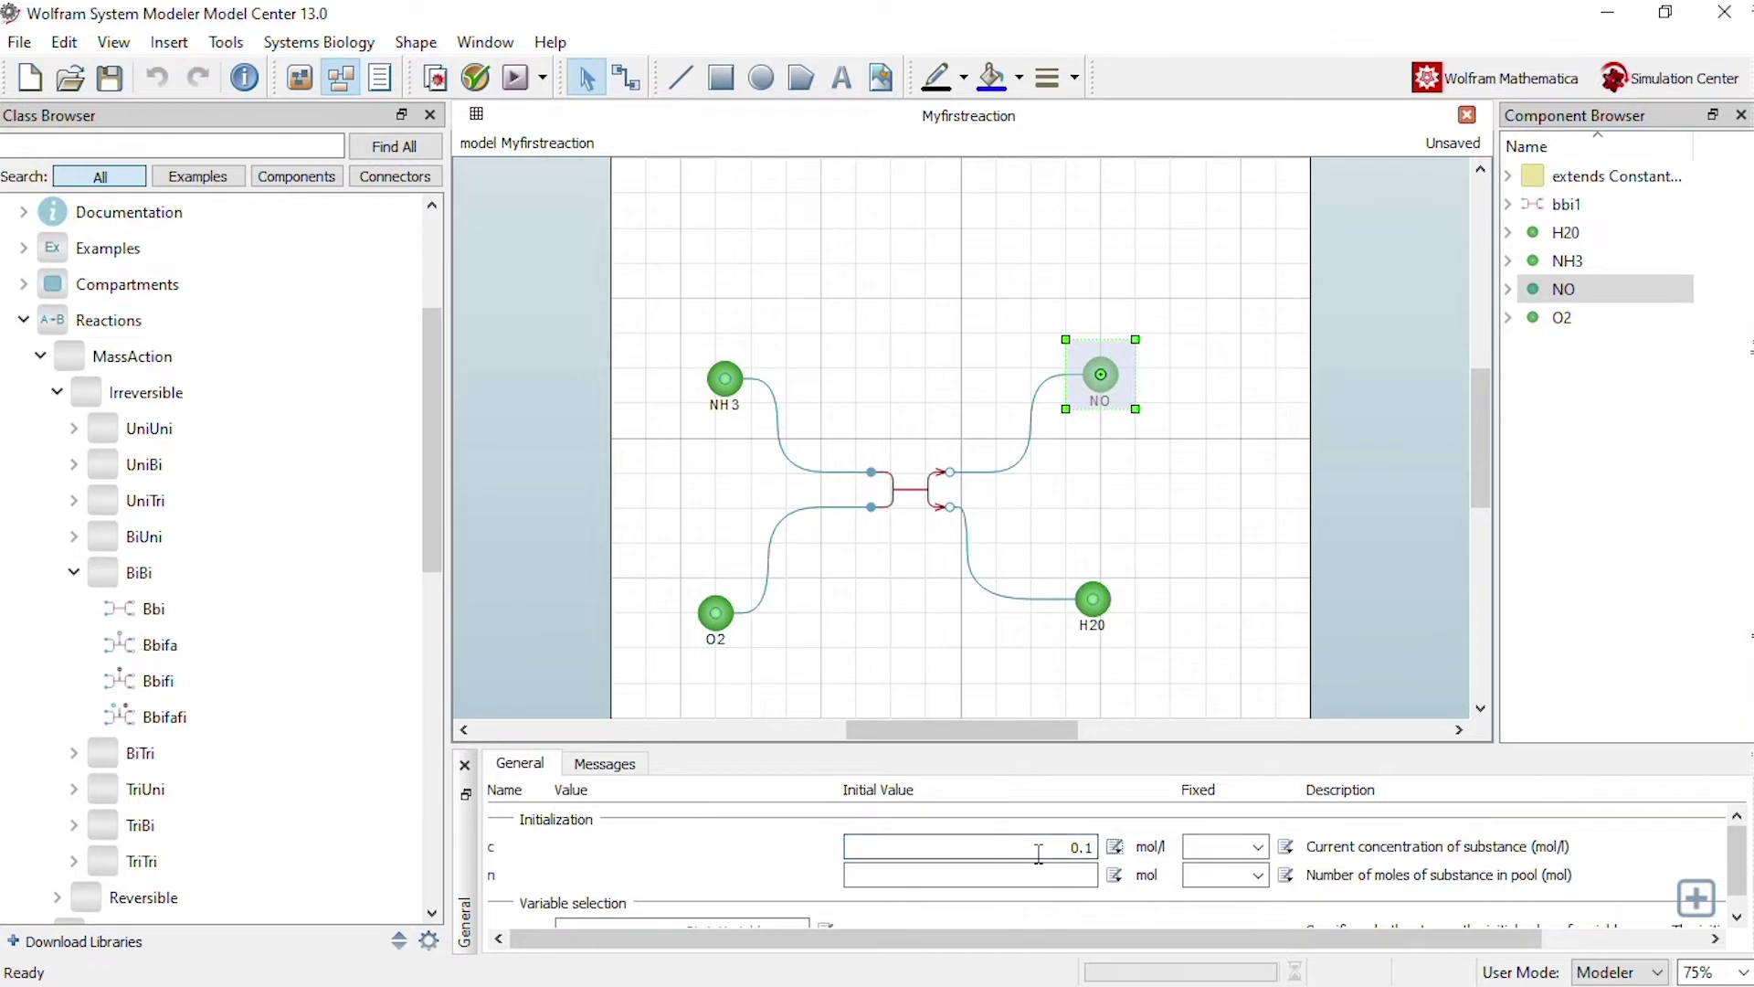
Step: Set the initial concentration c of H20 to 0 mol/l
left_click(1093, 605)
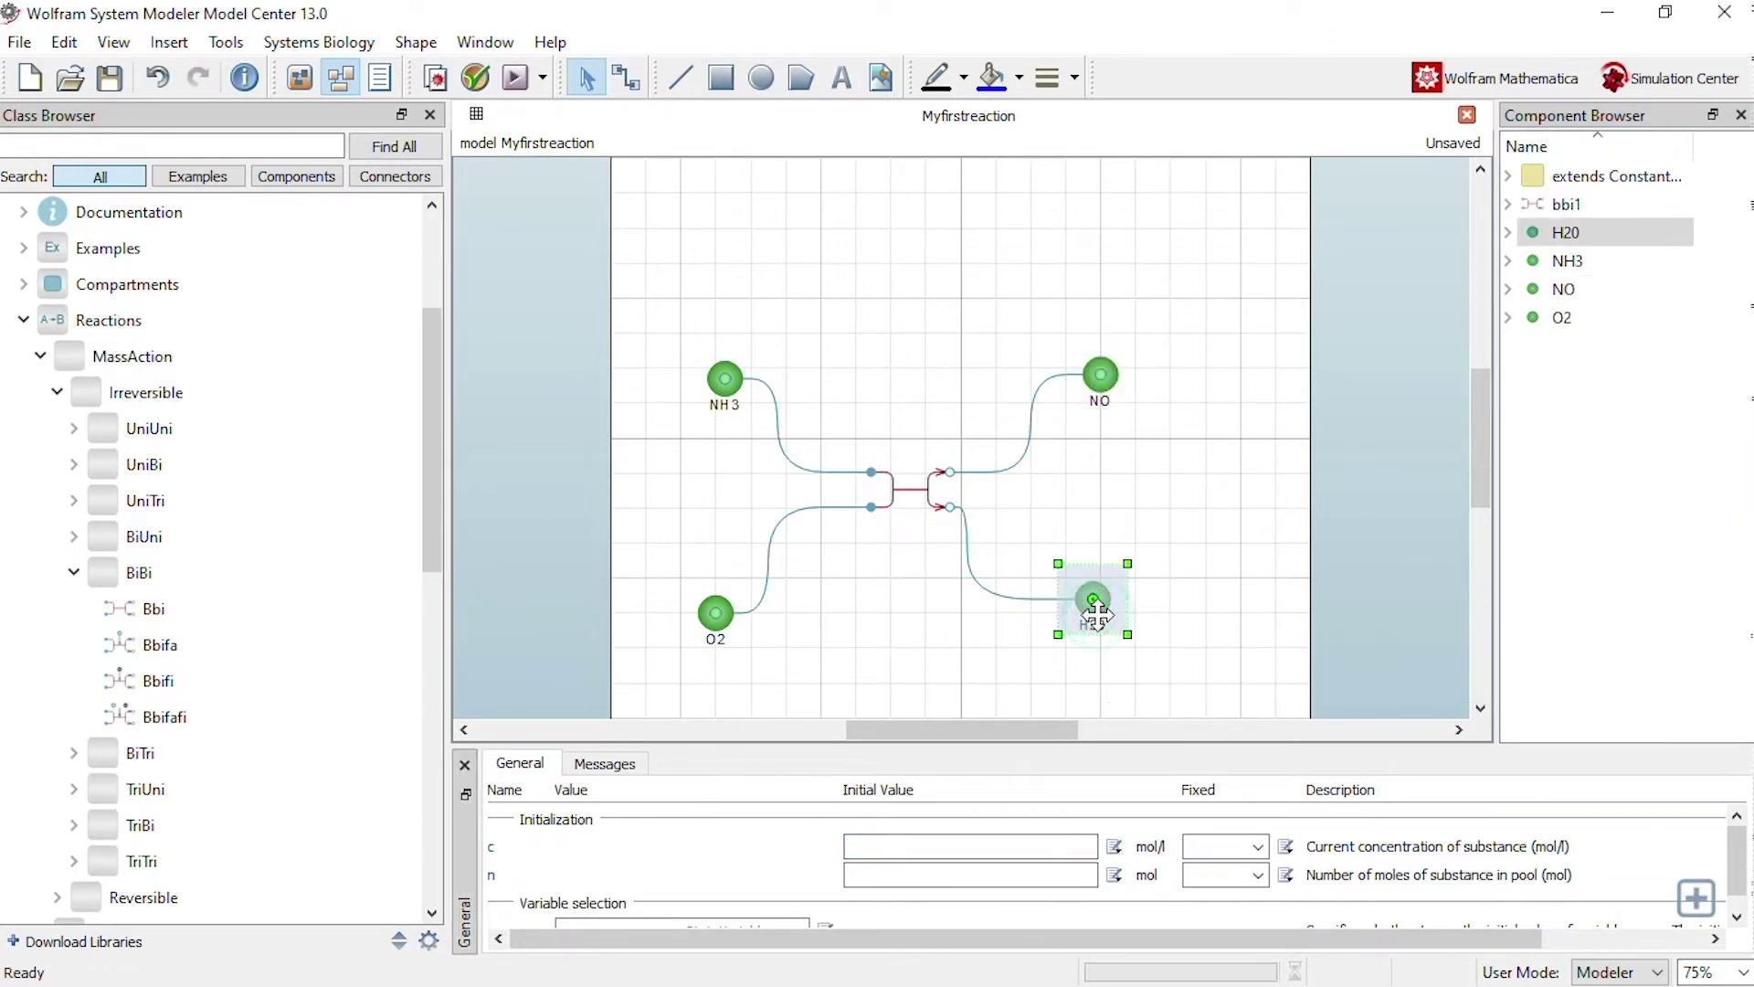
left_click(1037, 843)
type("0")
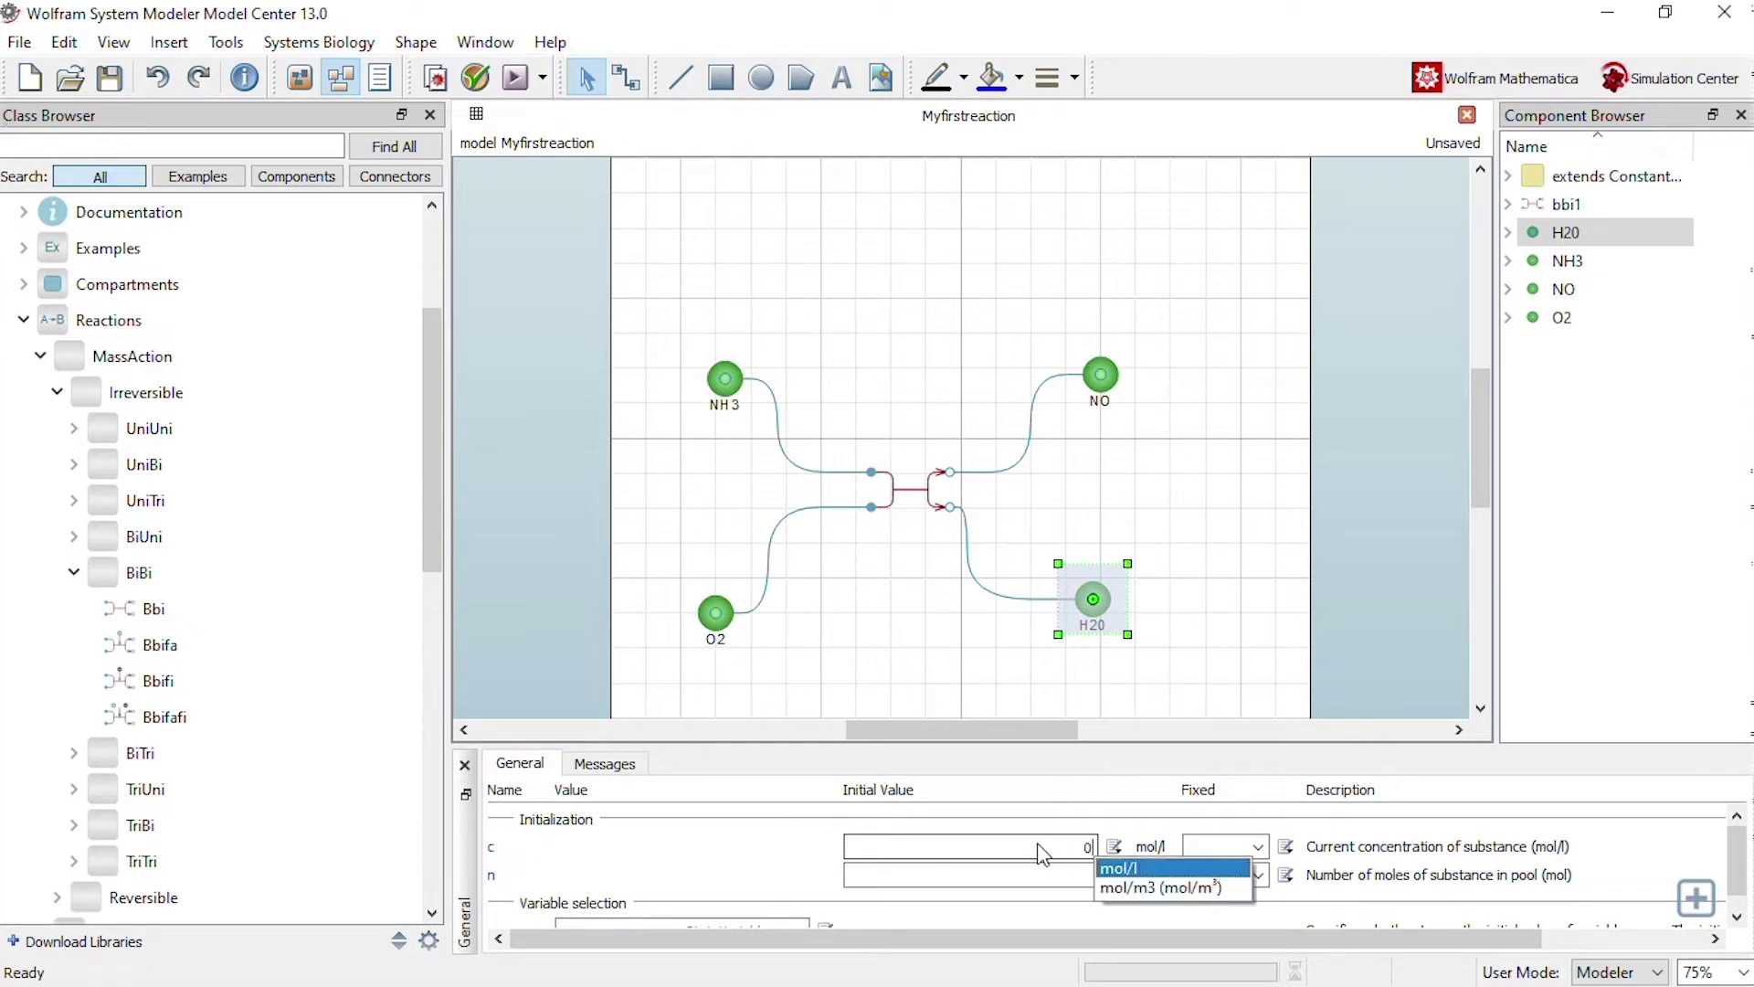
key("Return")
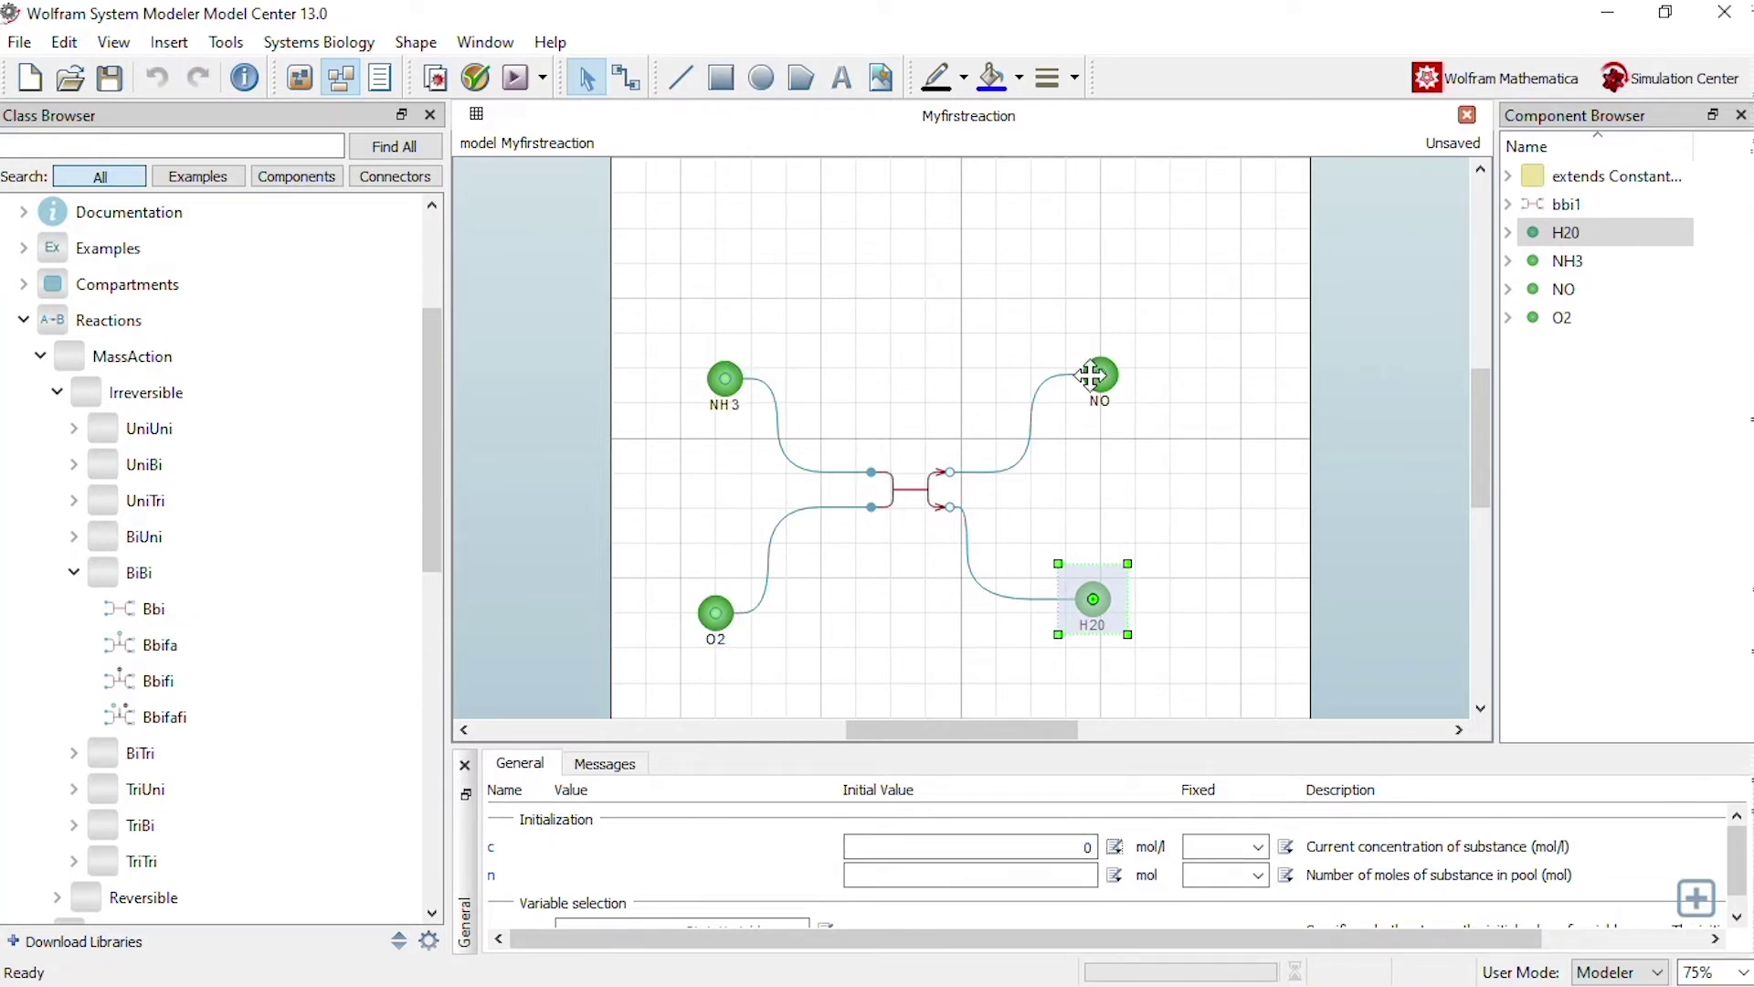
Step: Check the Bbi reaction's stoichiometric coefficients against the reaction equation in the Mathematica notebook, and return to Model Center
left_click(895, 491)
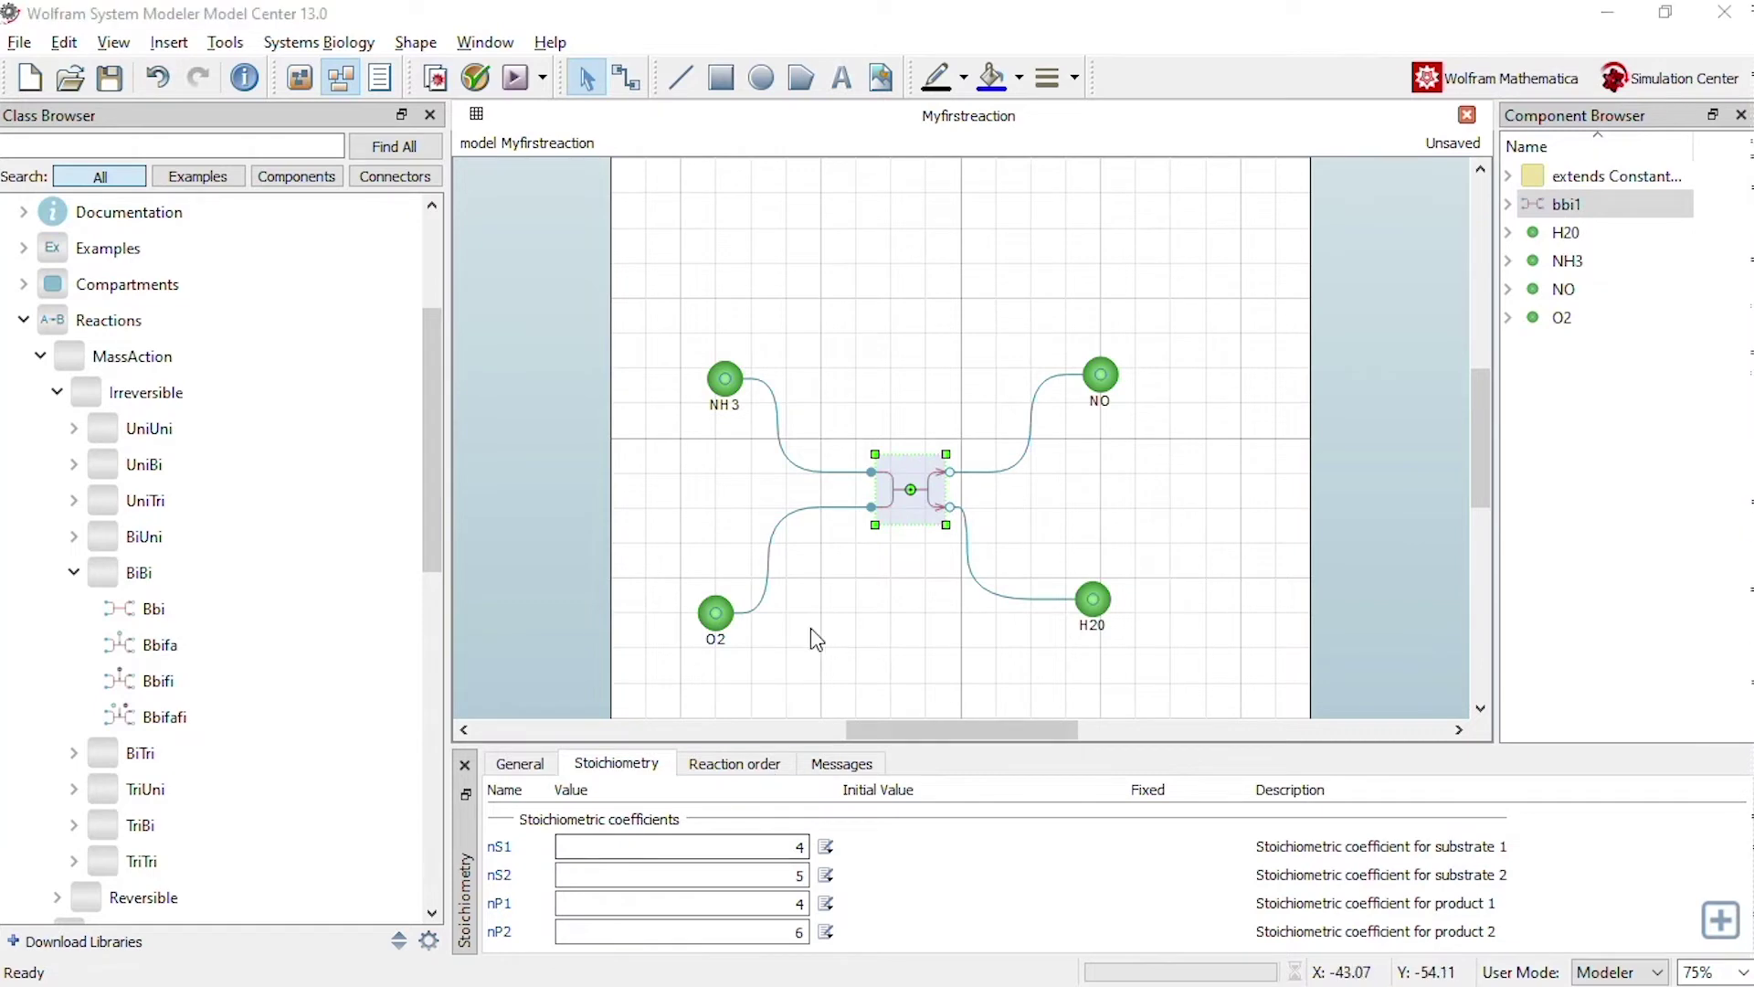
key("alt+Tab")
left_click(984, 645)
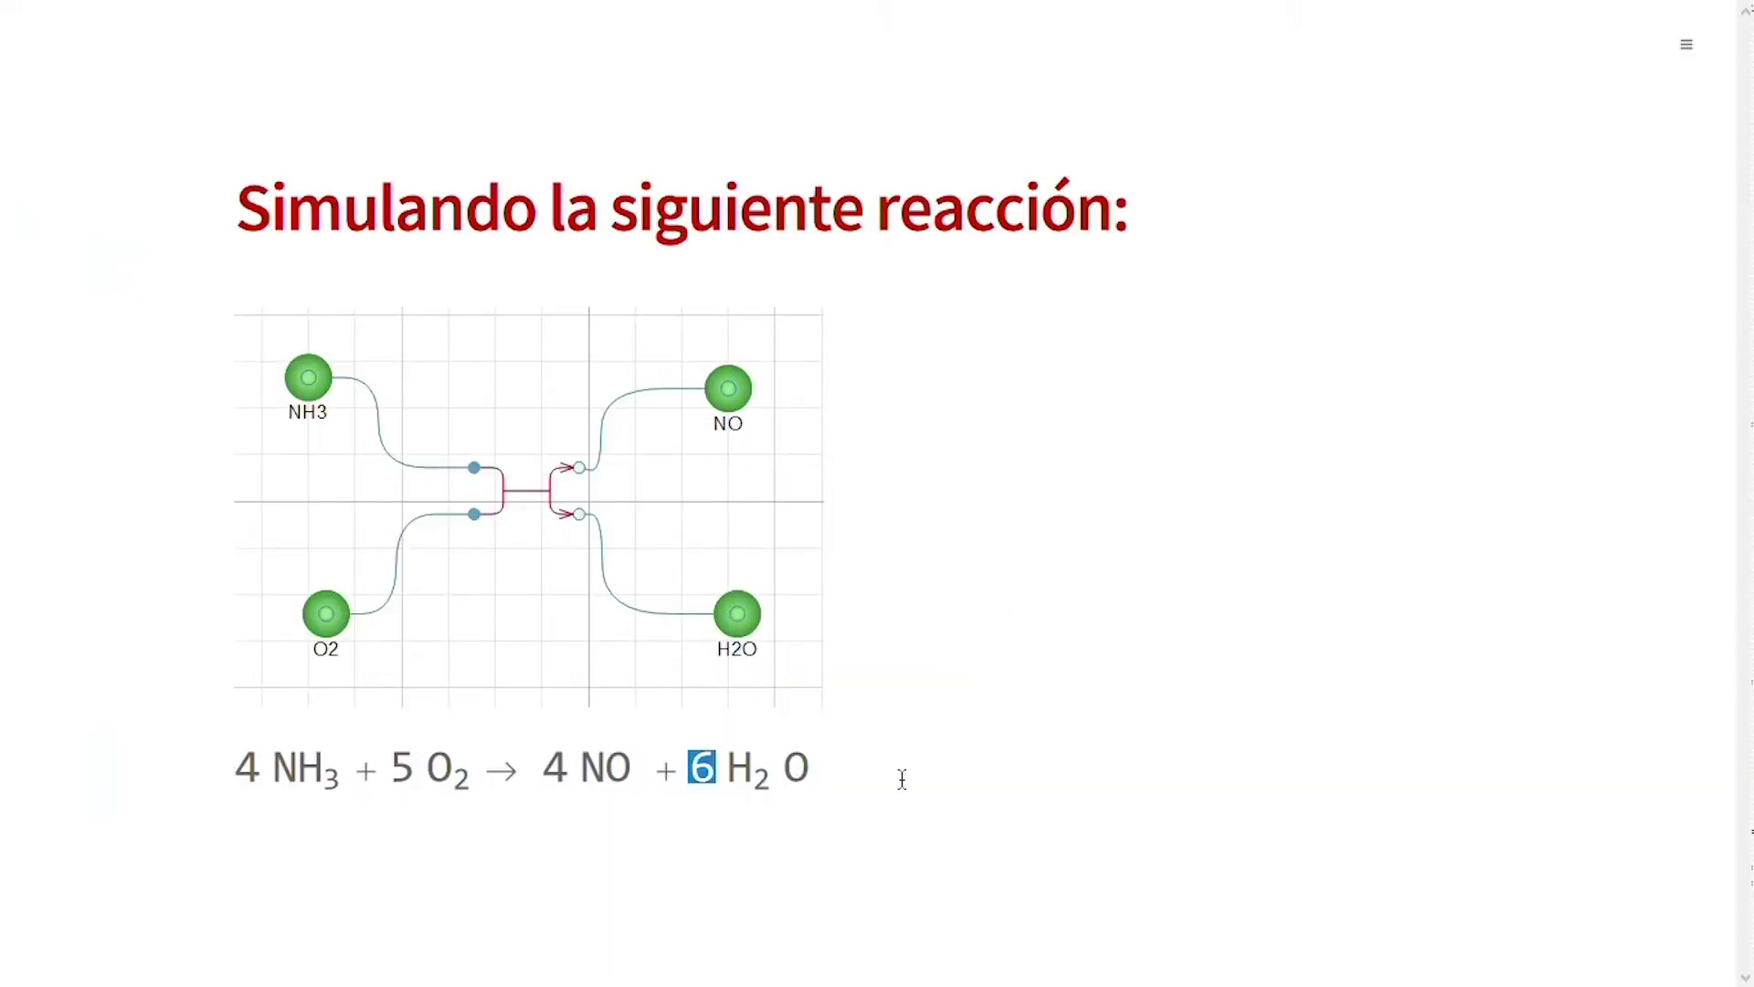
key("alt+Tab")
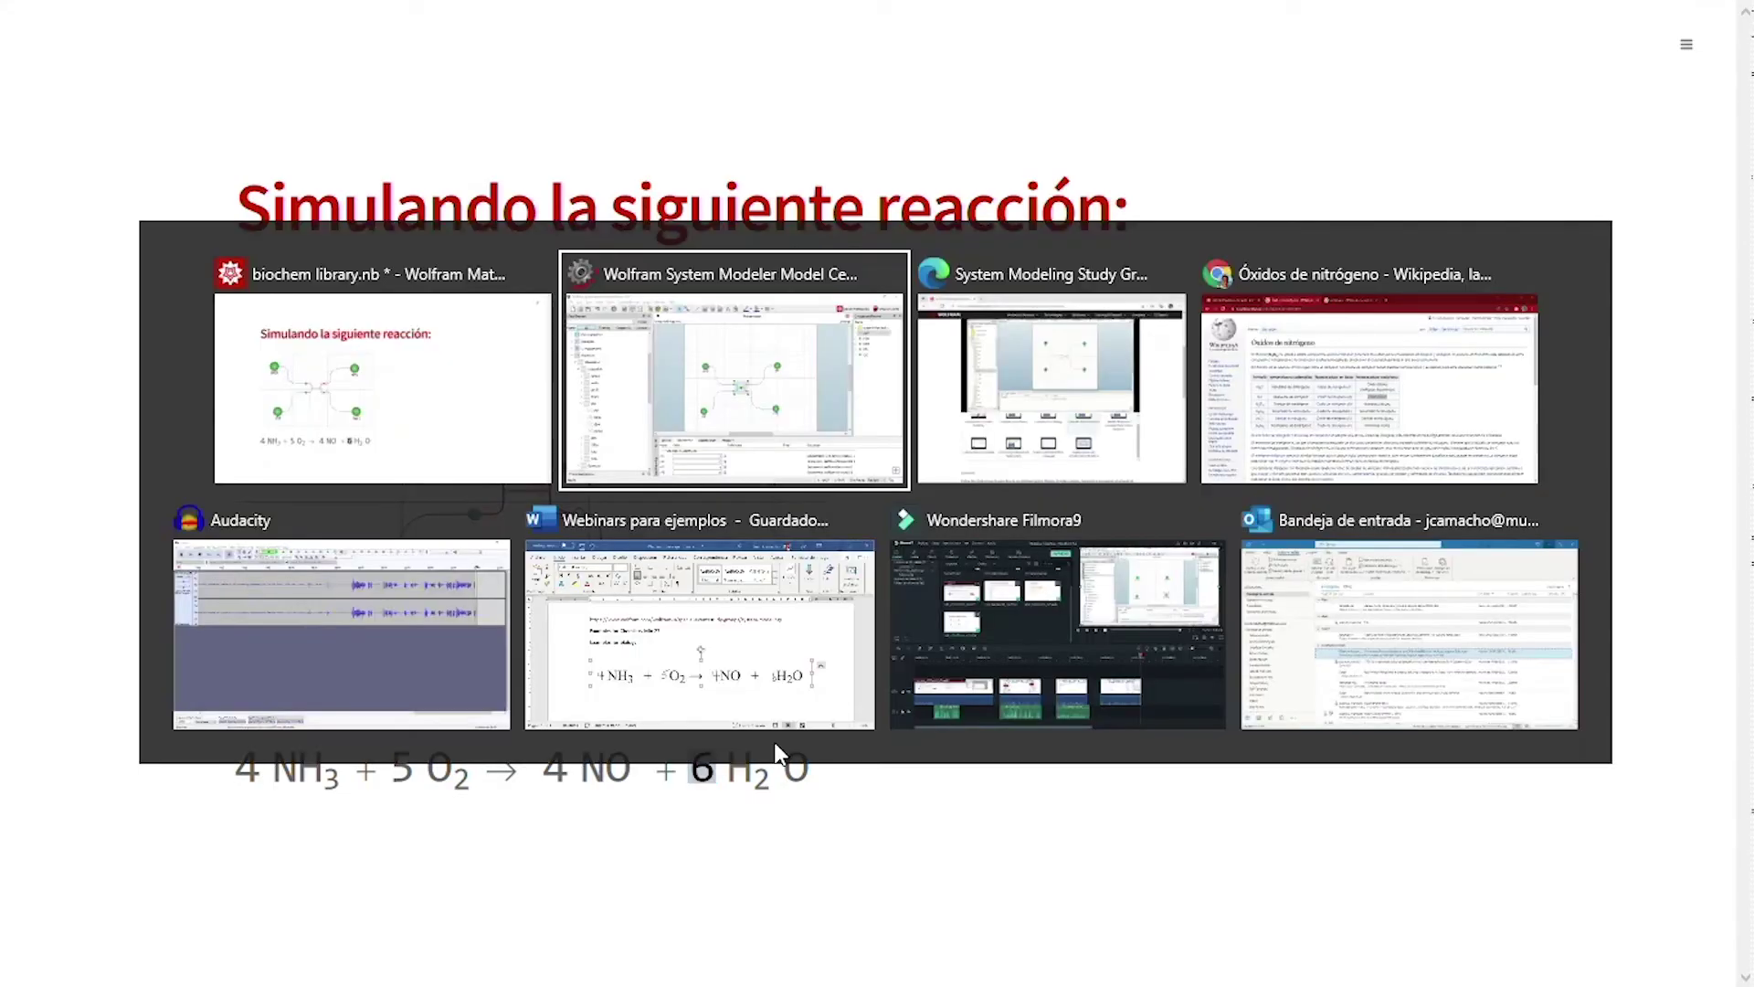
left_click(857, 631)
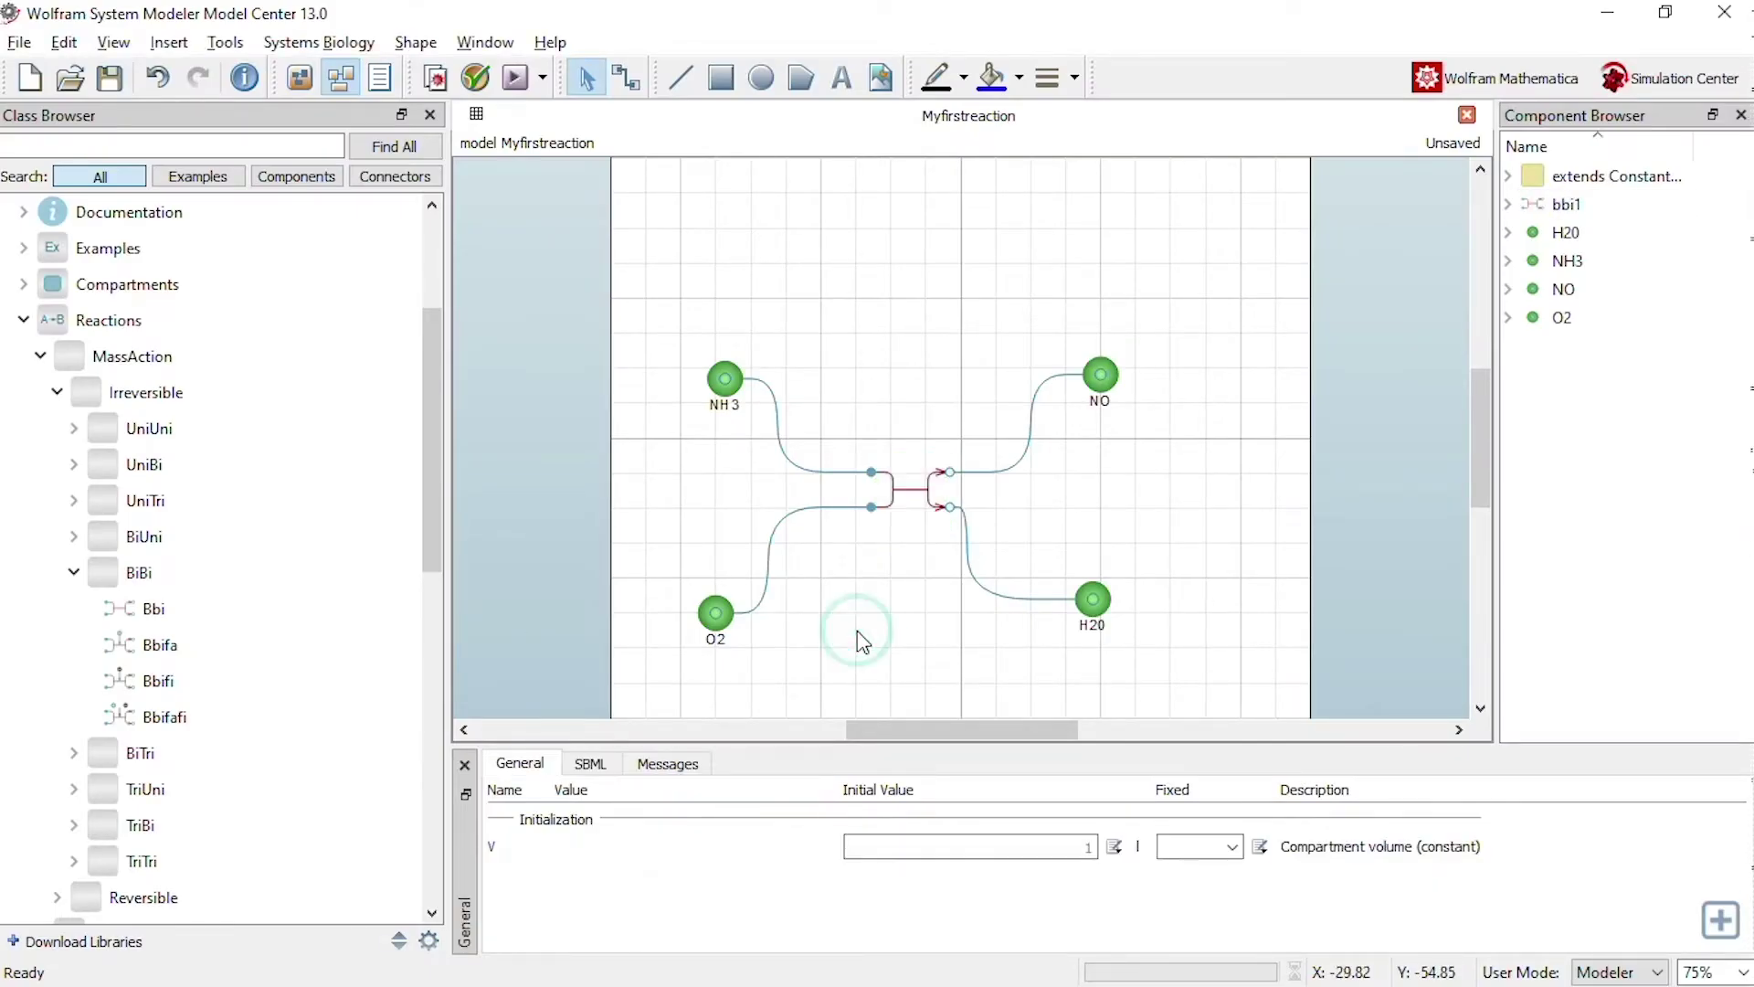
Step: Simulate Myfirstreaction with the default experiment settings and plot the concentration c of NH3
left_click(516, 85)
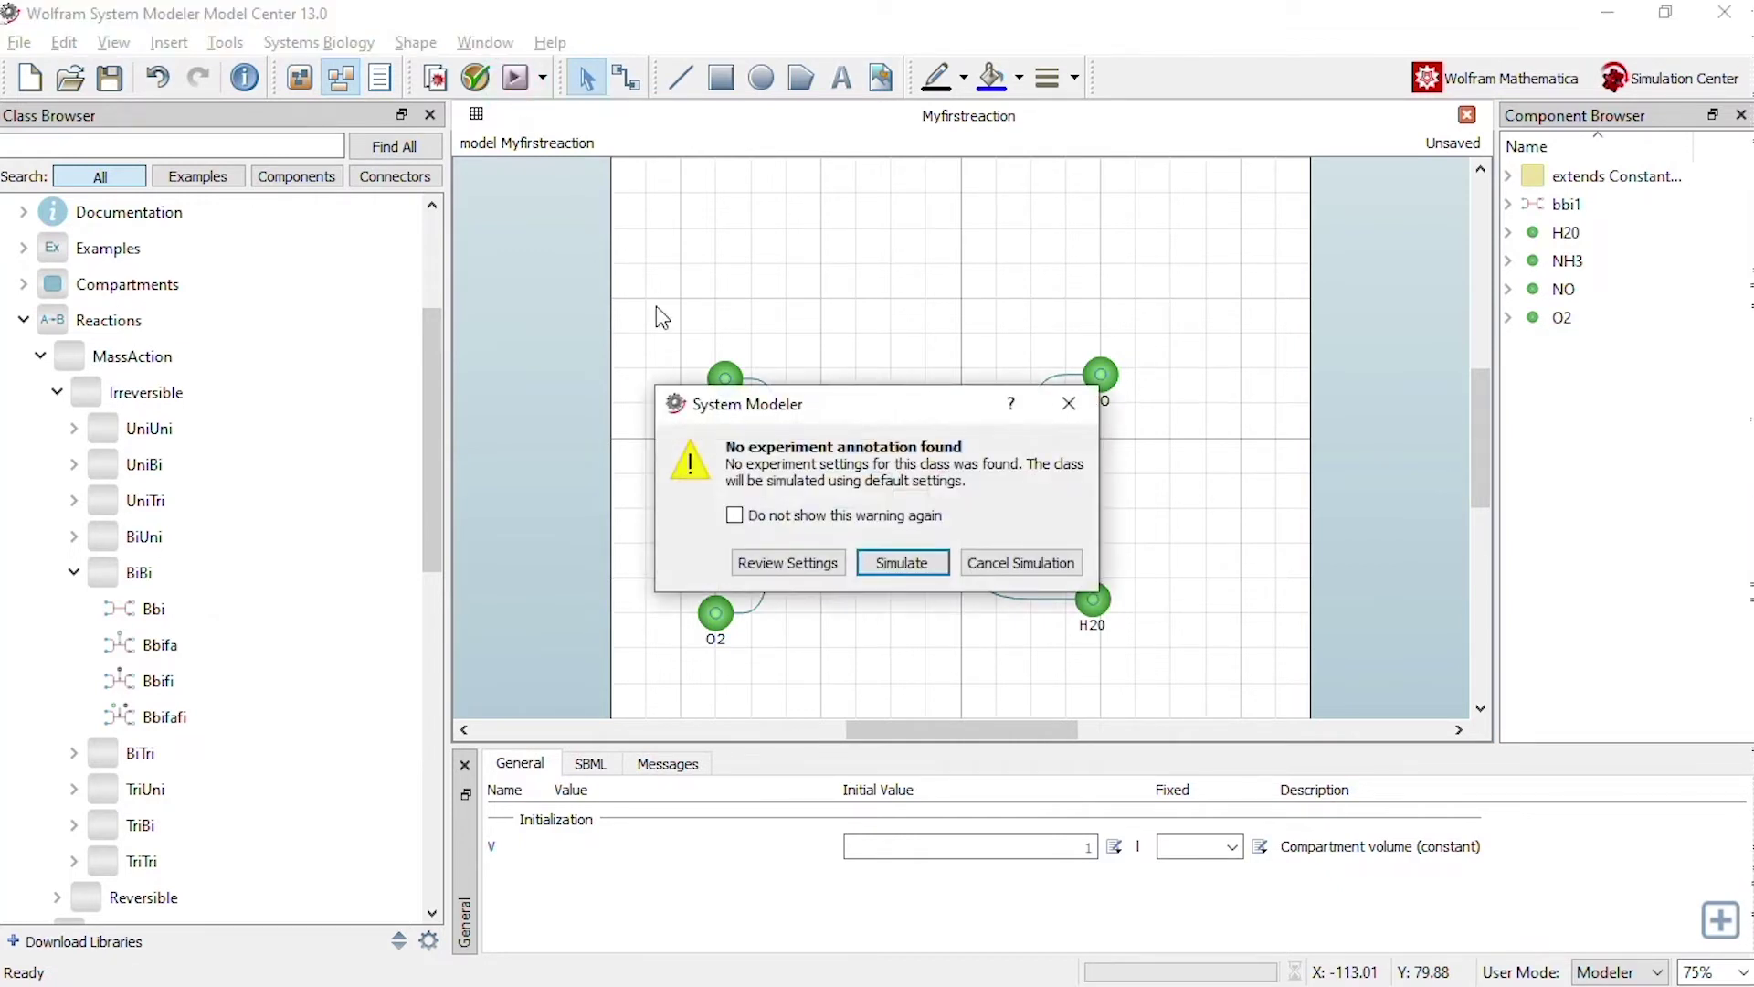
left_click(888, 566)
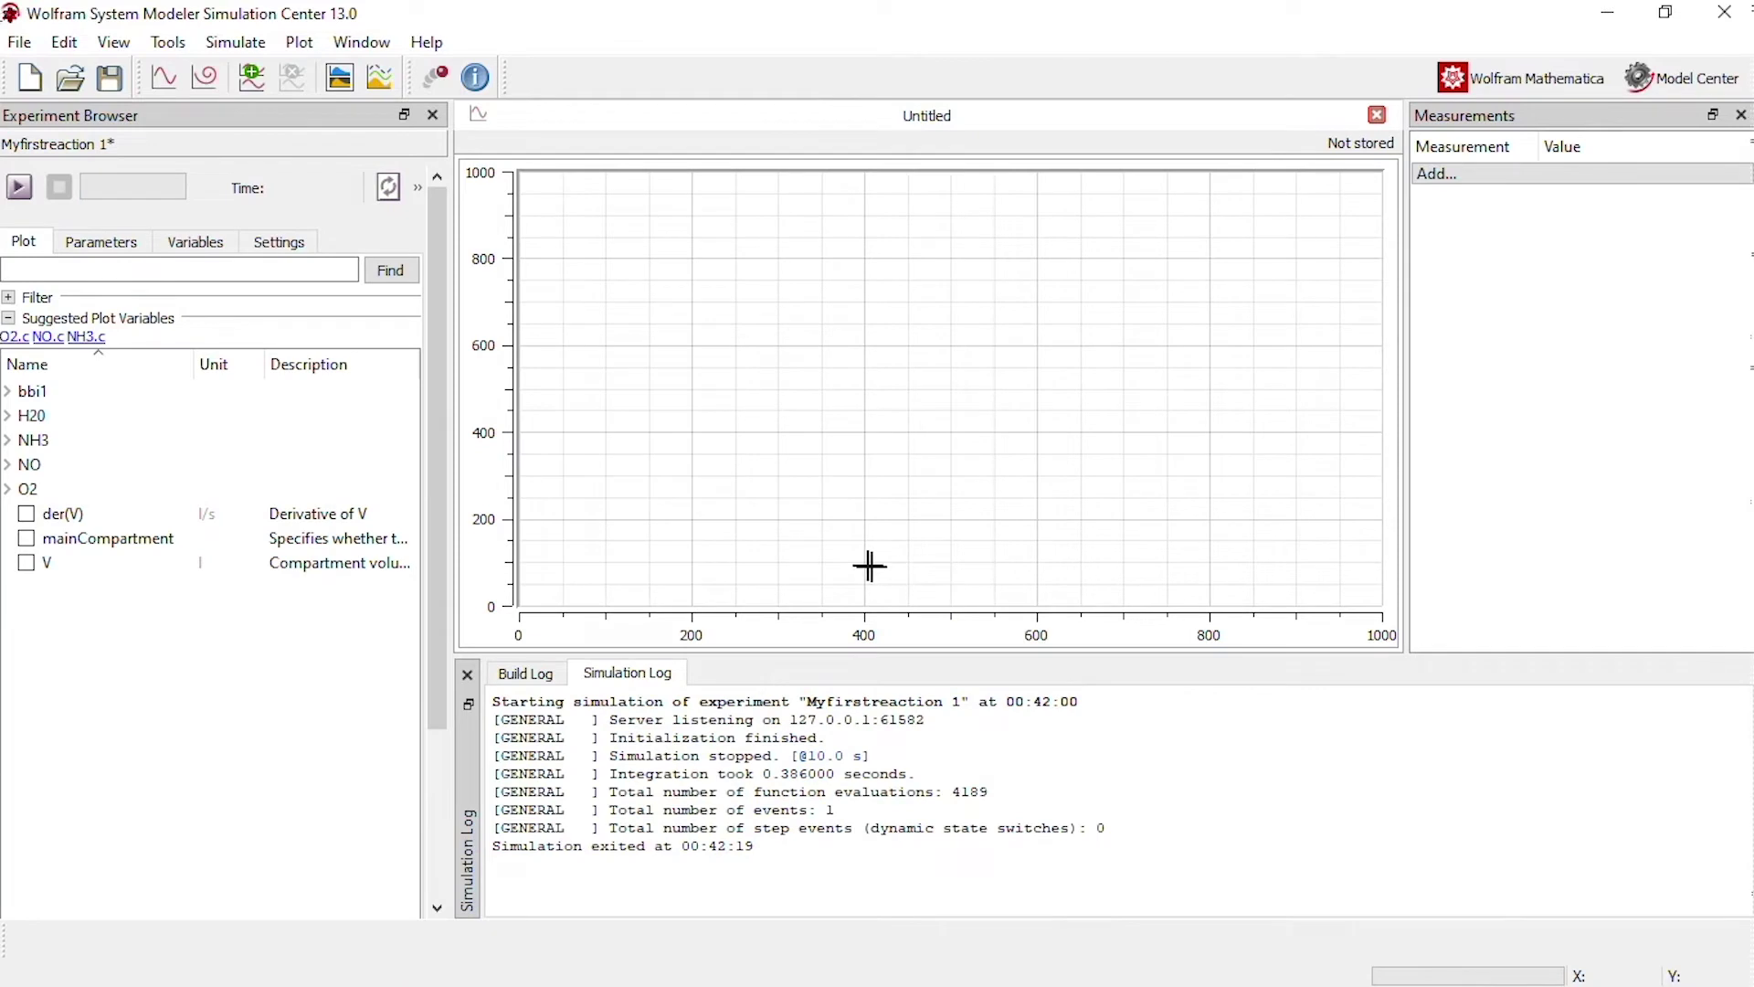
left_click(10, 440)
left_click(40, 490)
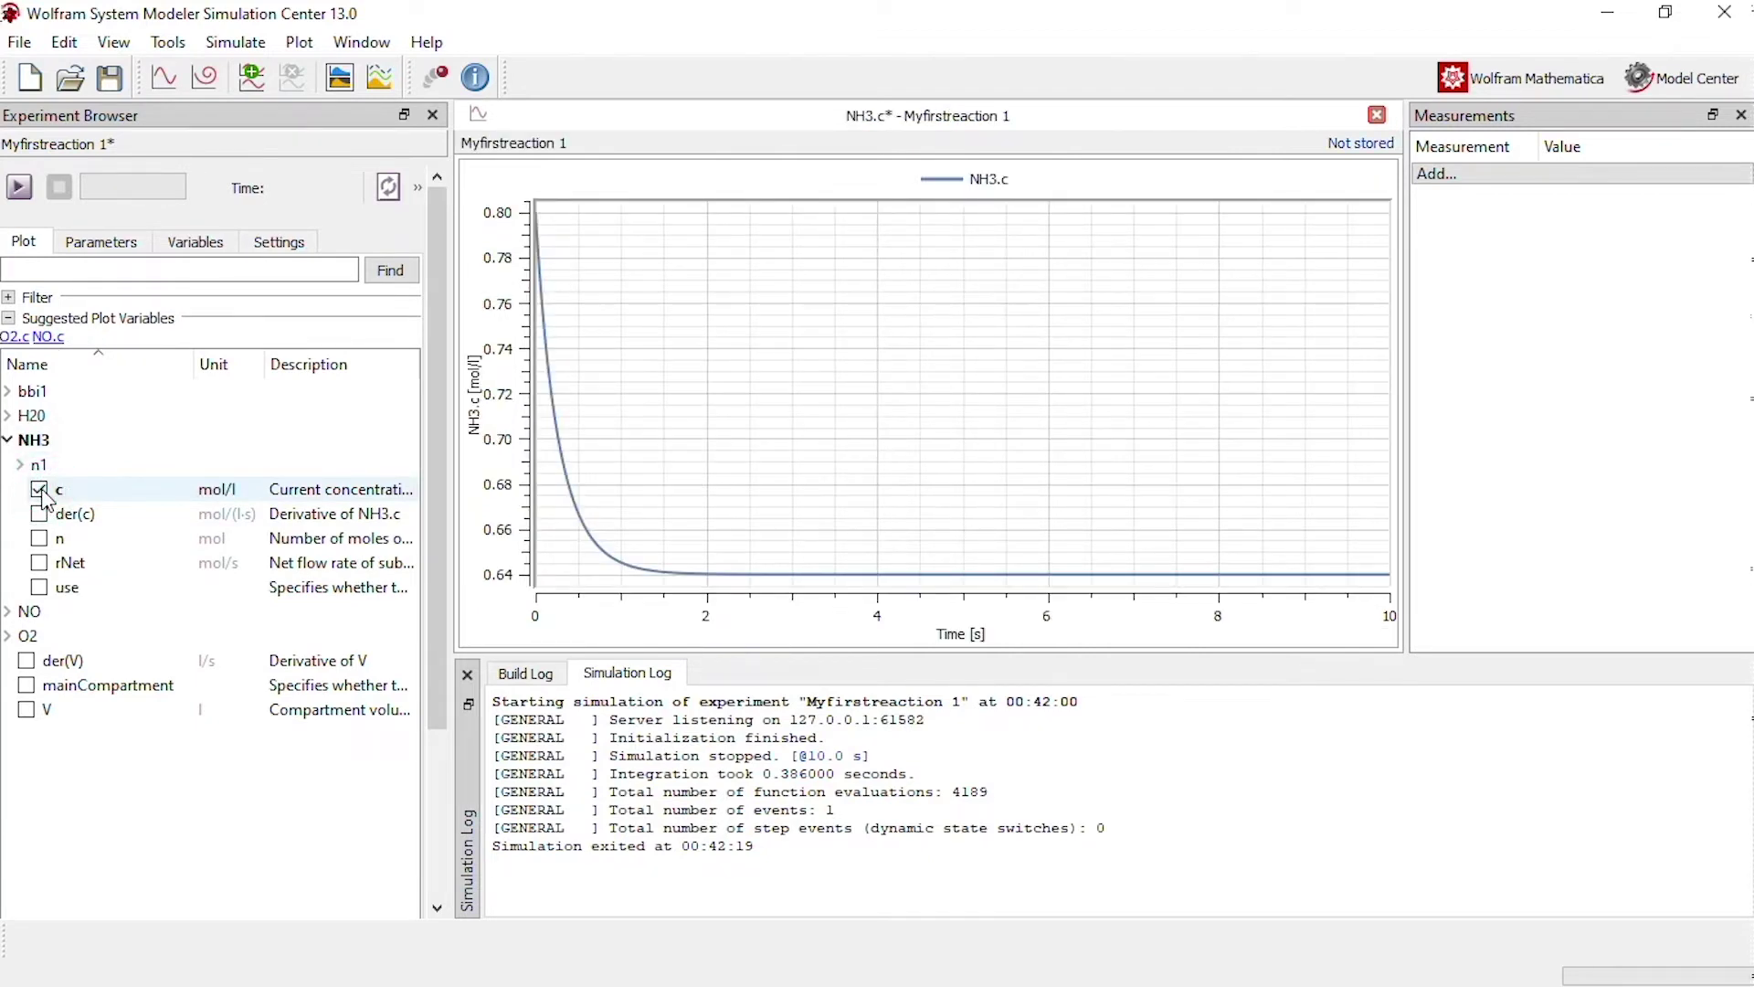
Step: Add the concentrations c of O2, NO and H20 to the plot
left_click(9, 638)
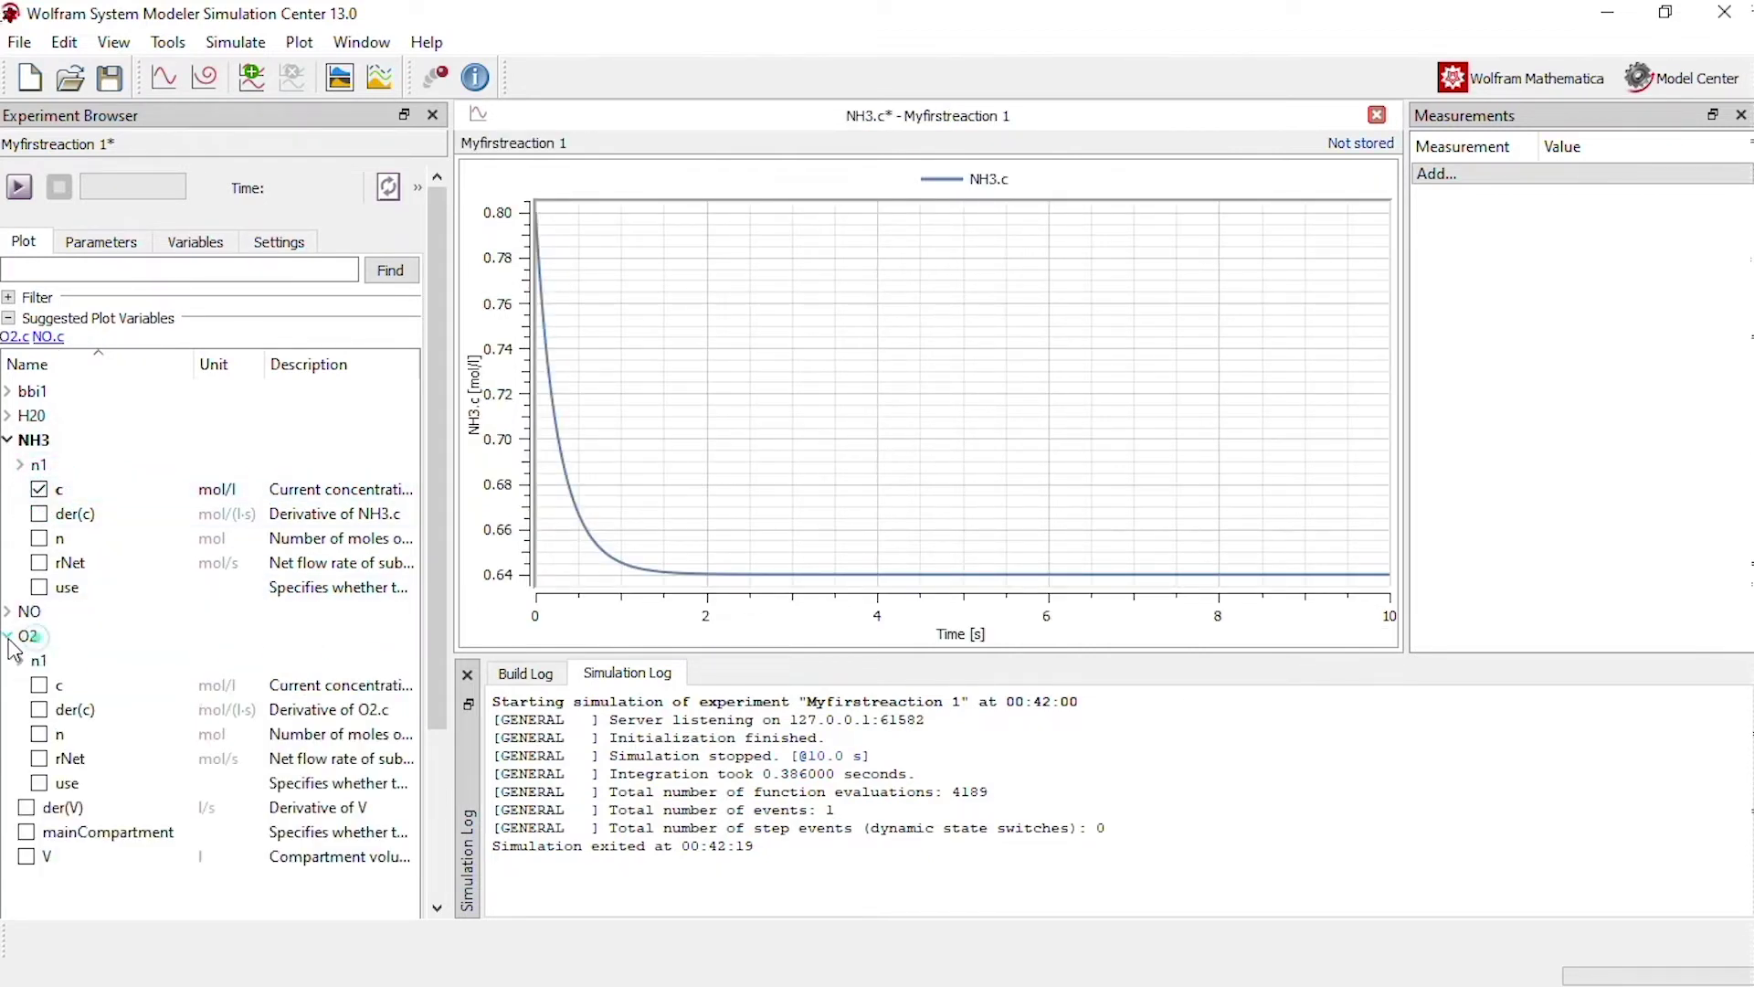
left_click(39, 685)
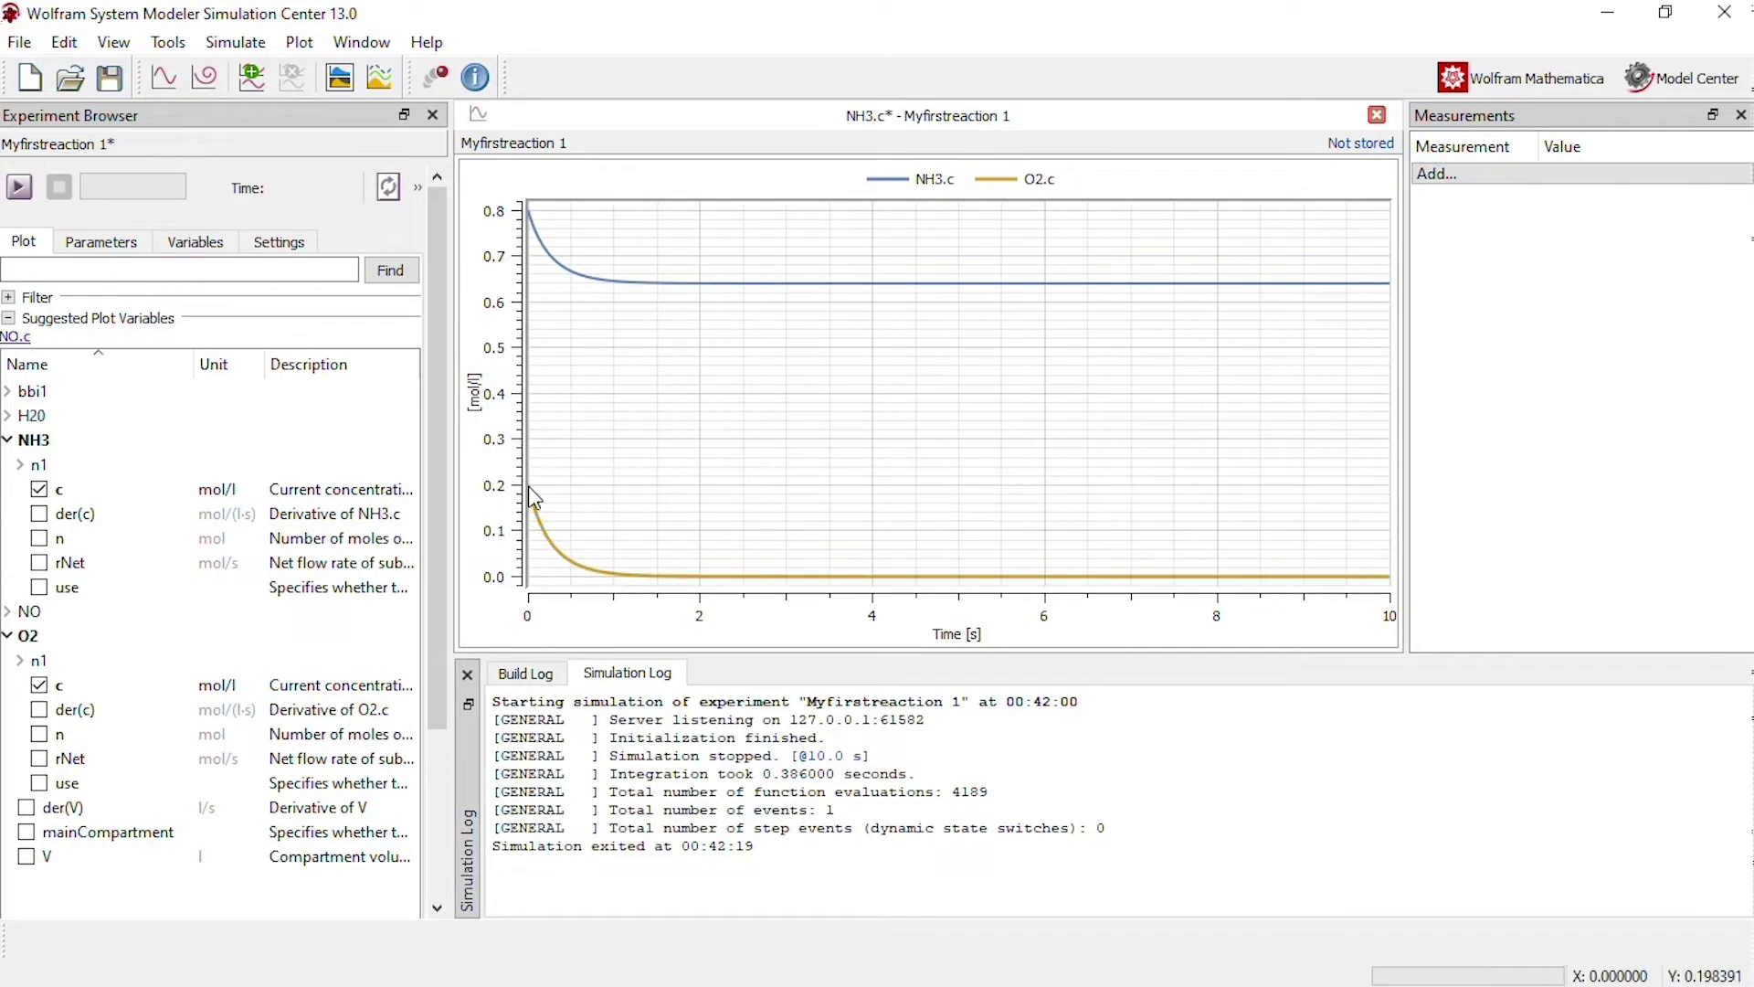
left_click(7, 611)
left_click(39, 660)
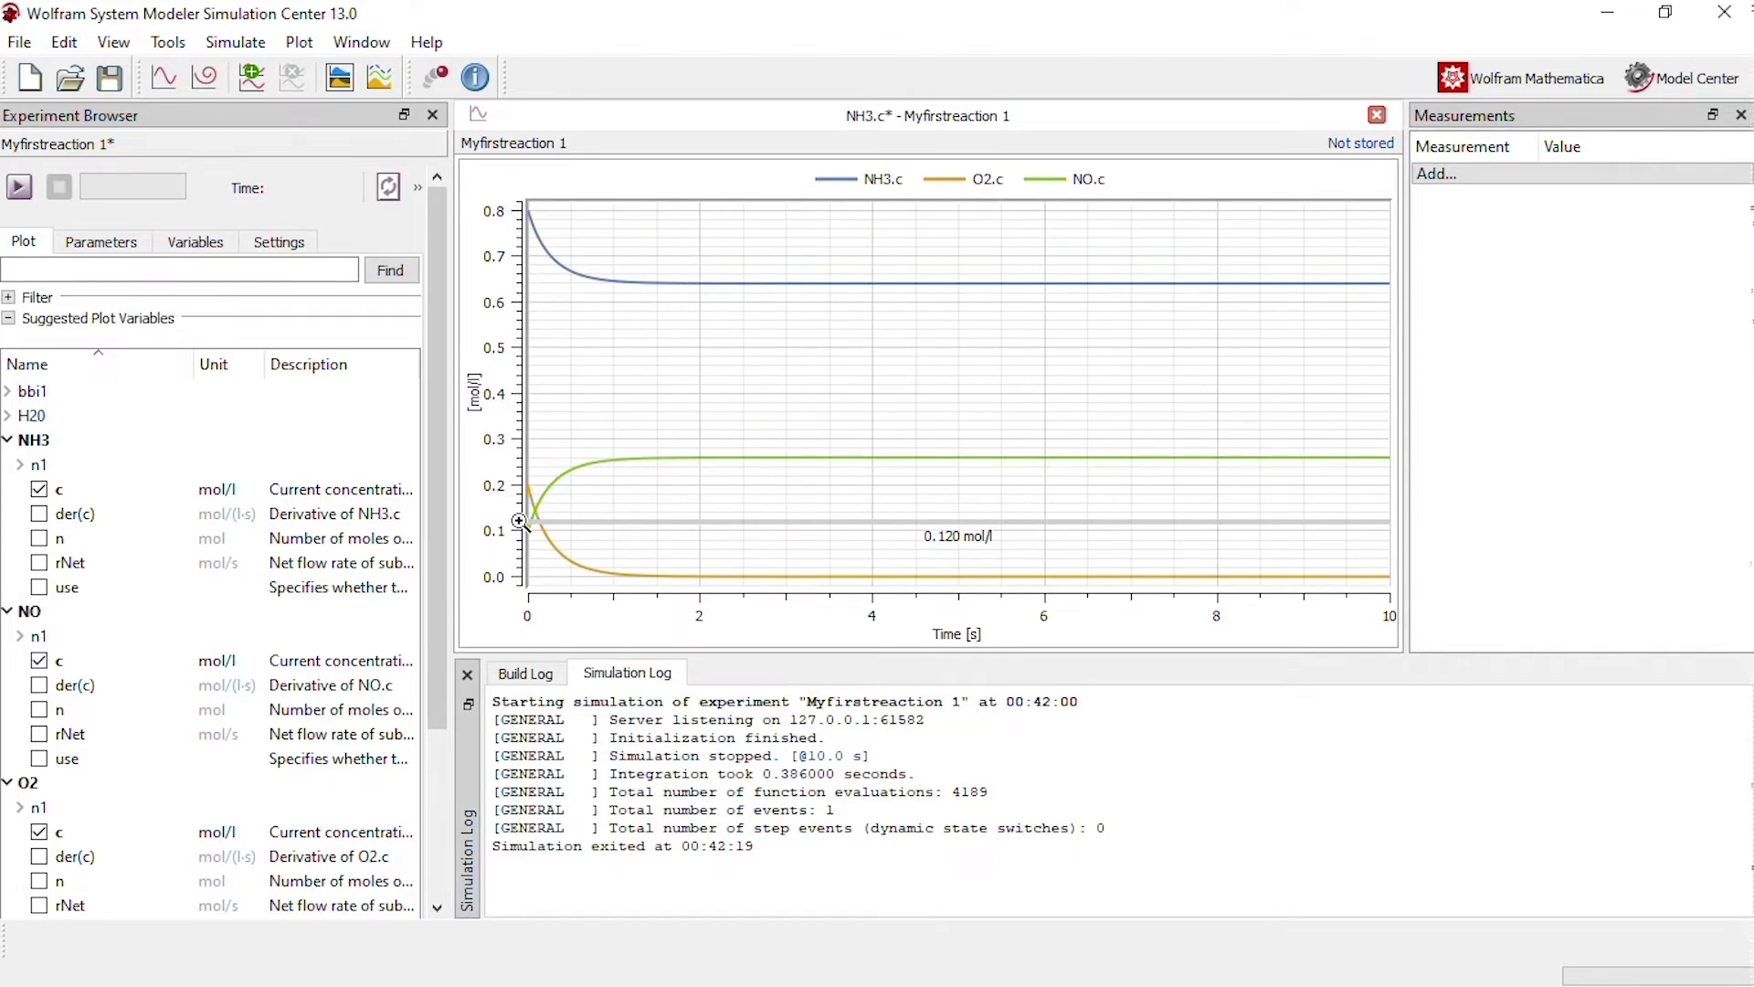
left_click(8, 415)
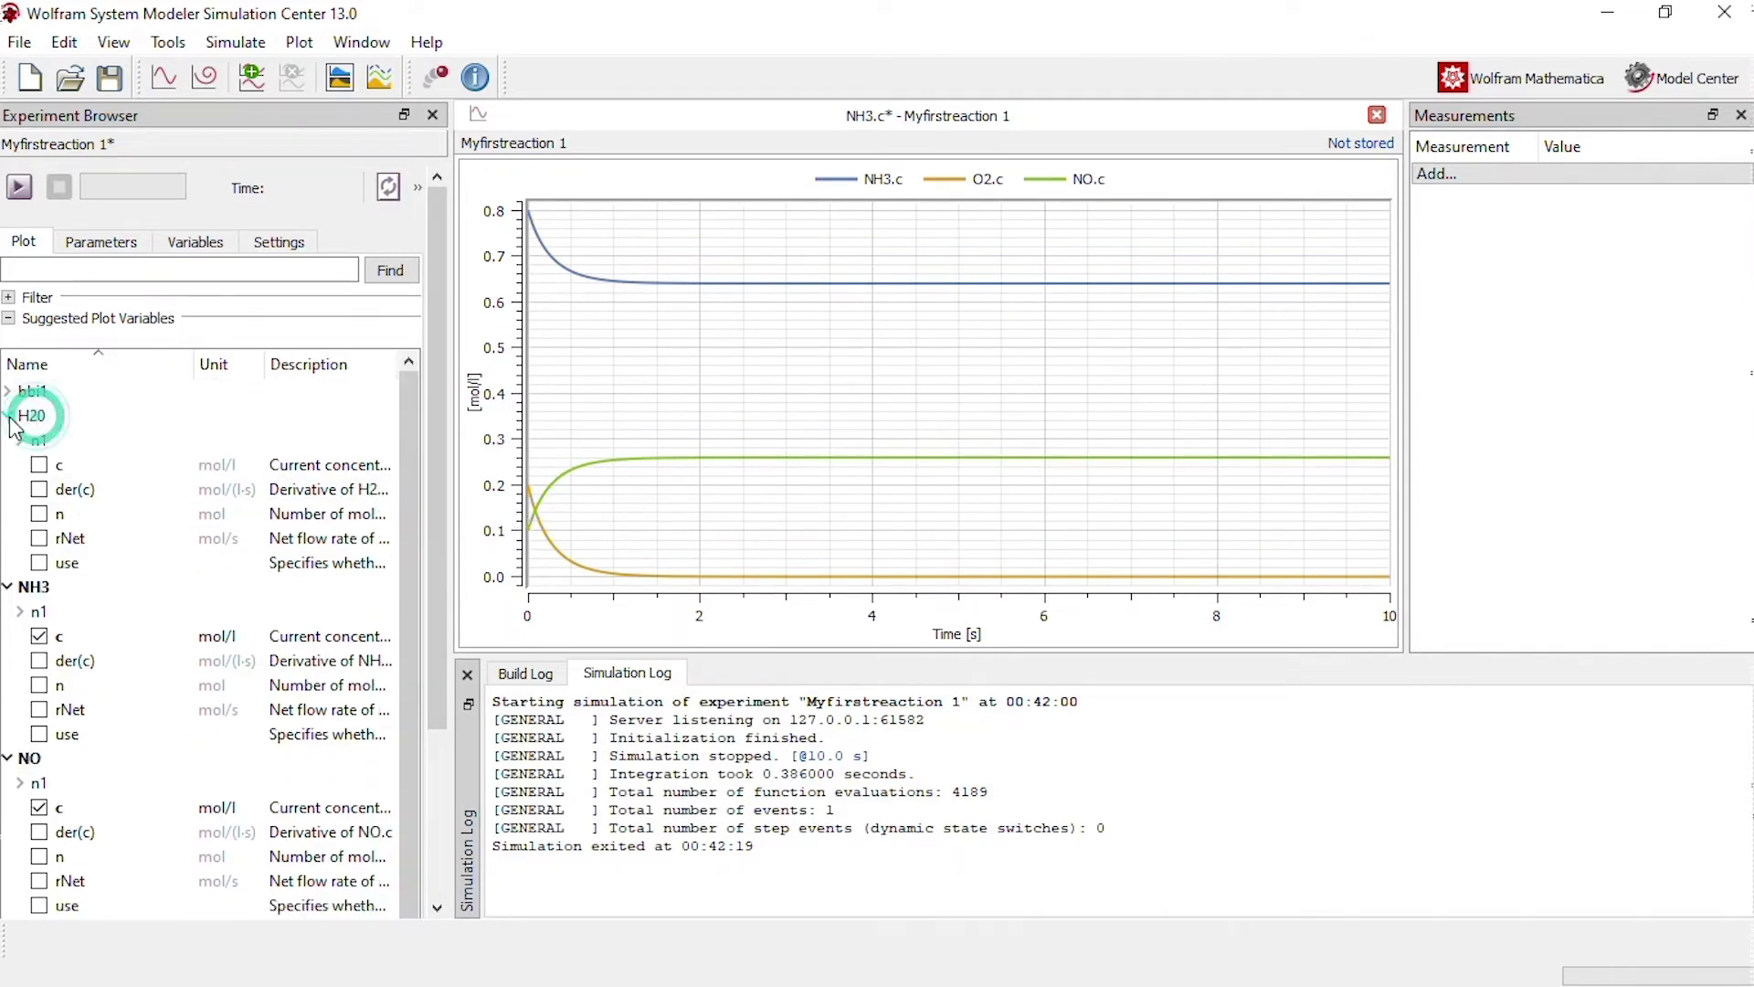
left_click(39, 465)
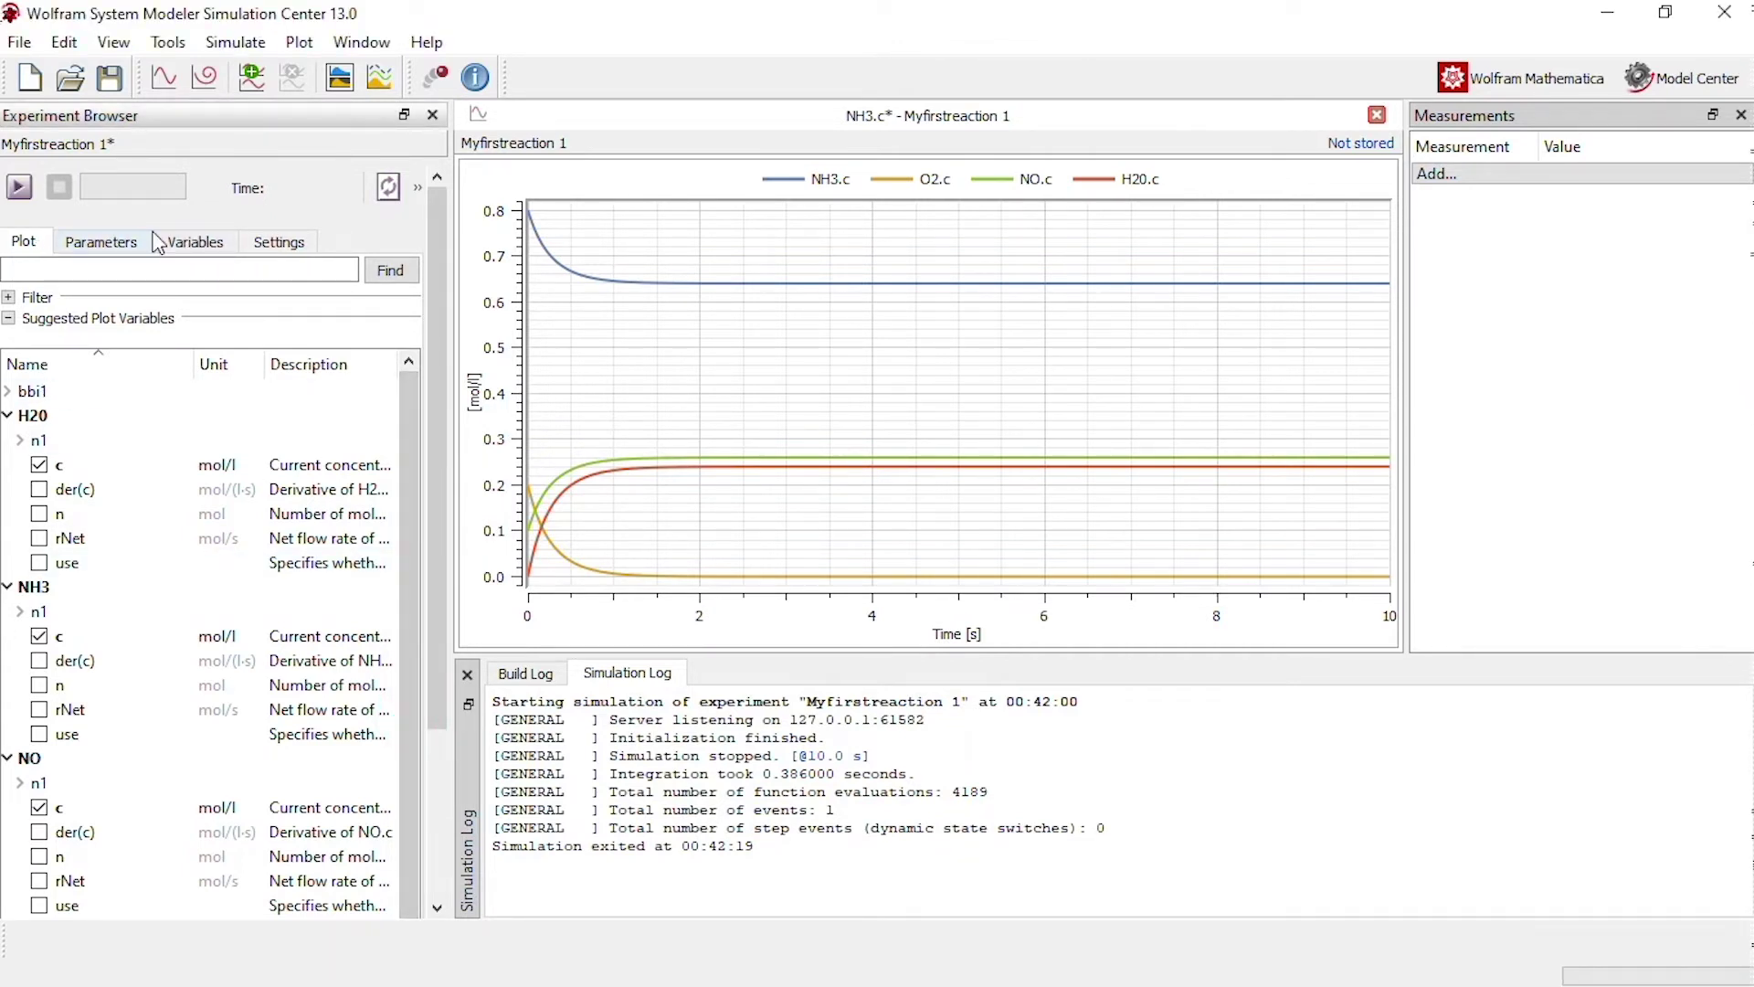
Step: Set the initial value of O2's concentration c to 0.9 mol/l in the experiment and rerun the simulation
left_click(195, 249)
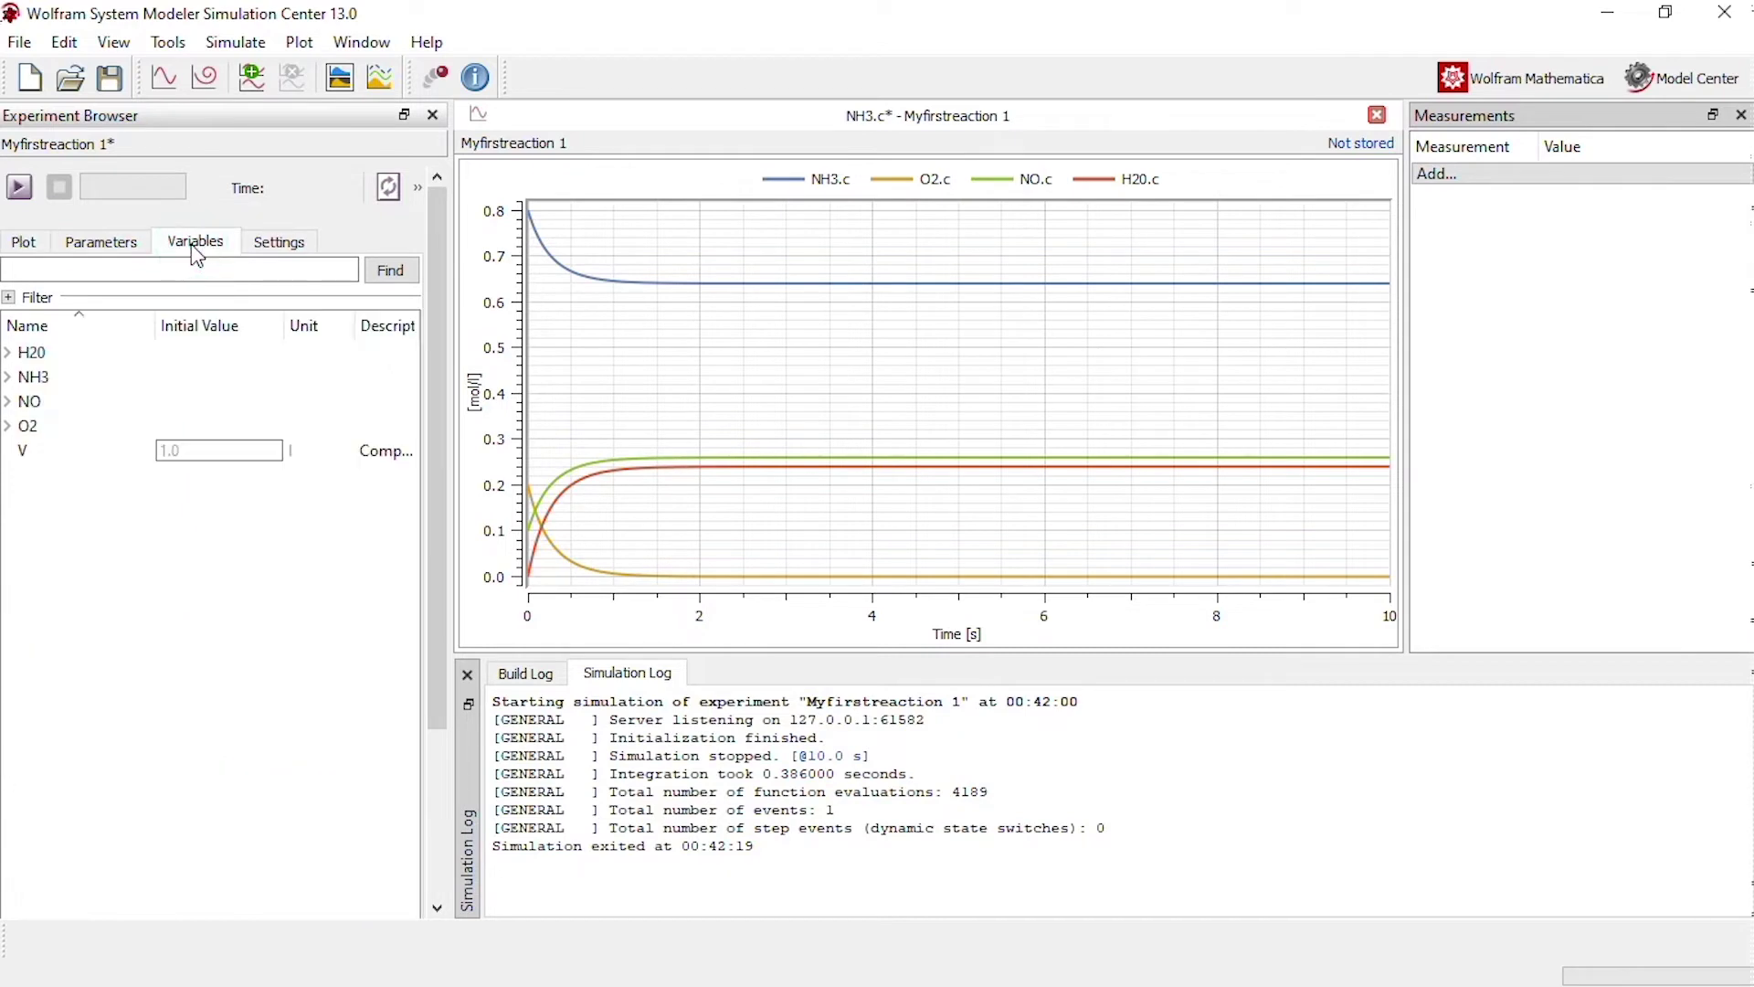
double_click(32, 426)
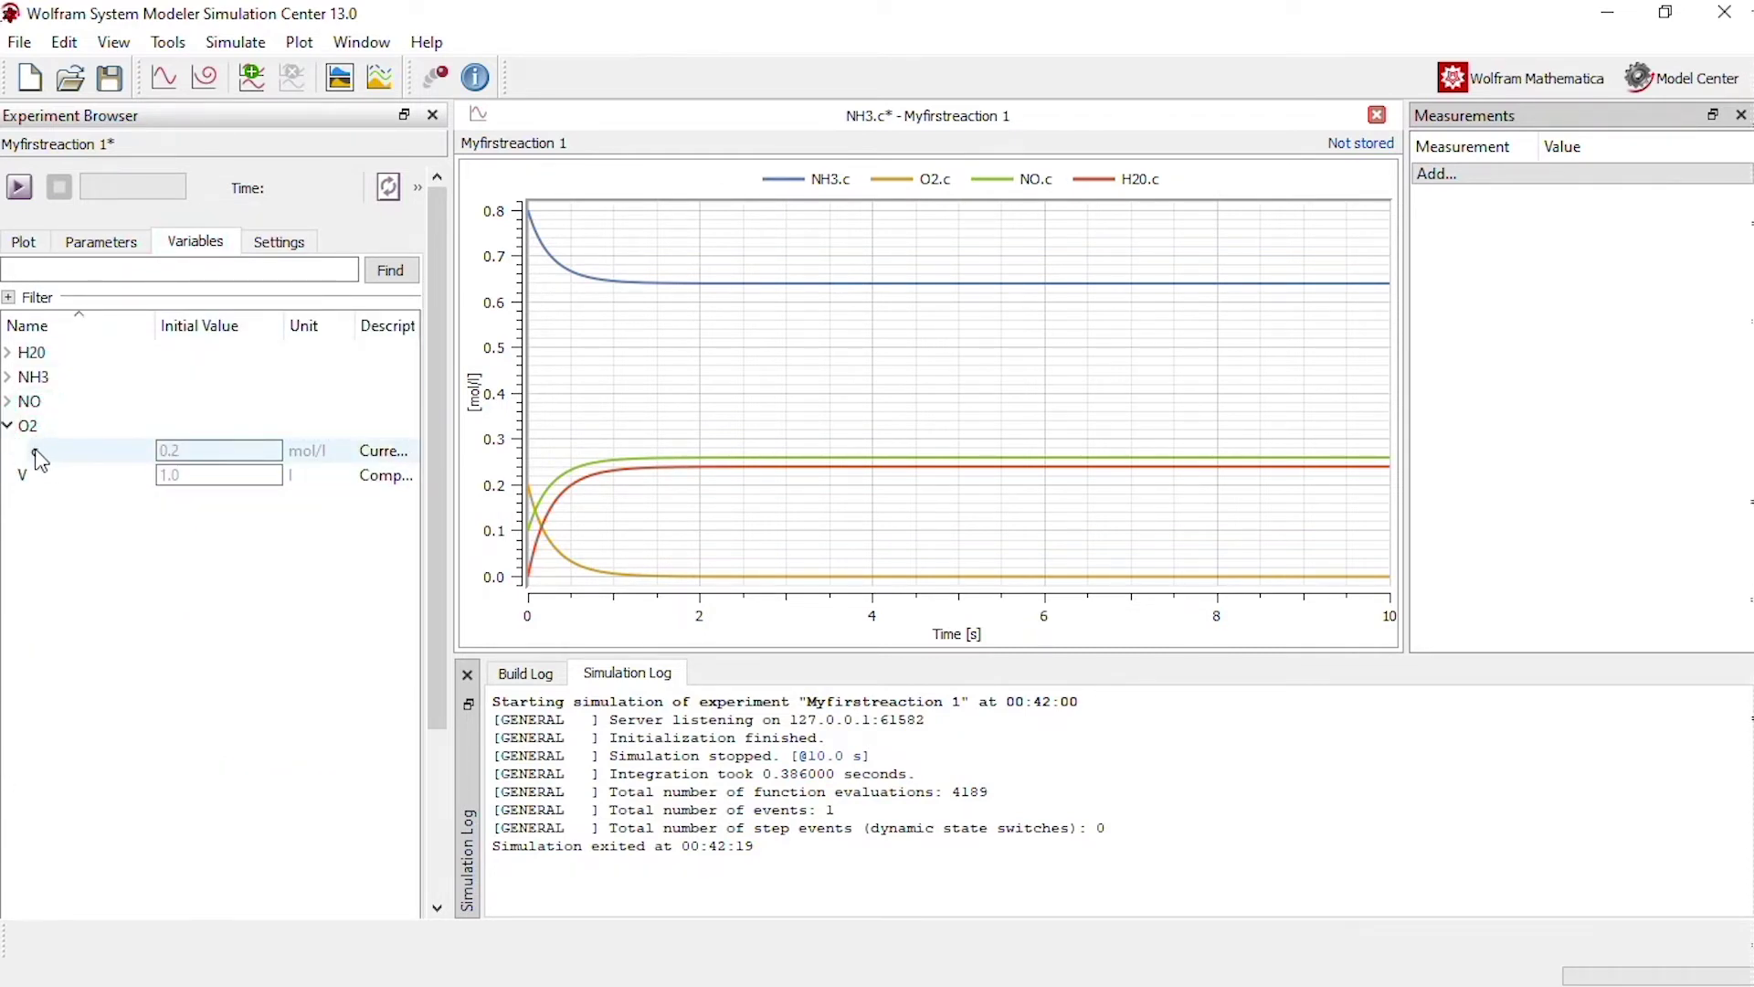
left_click(196, 453)
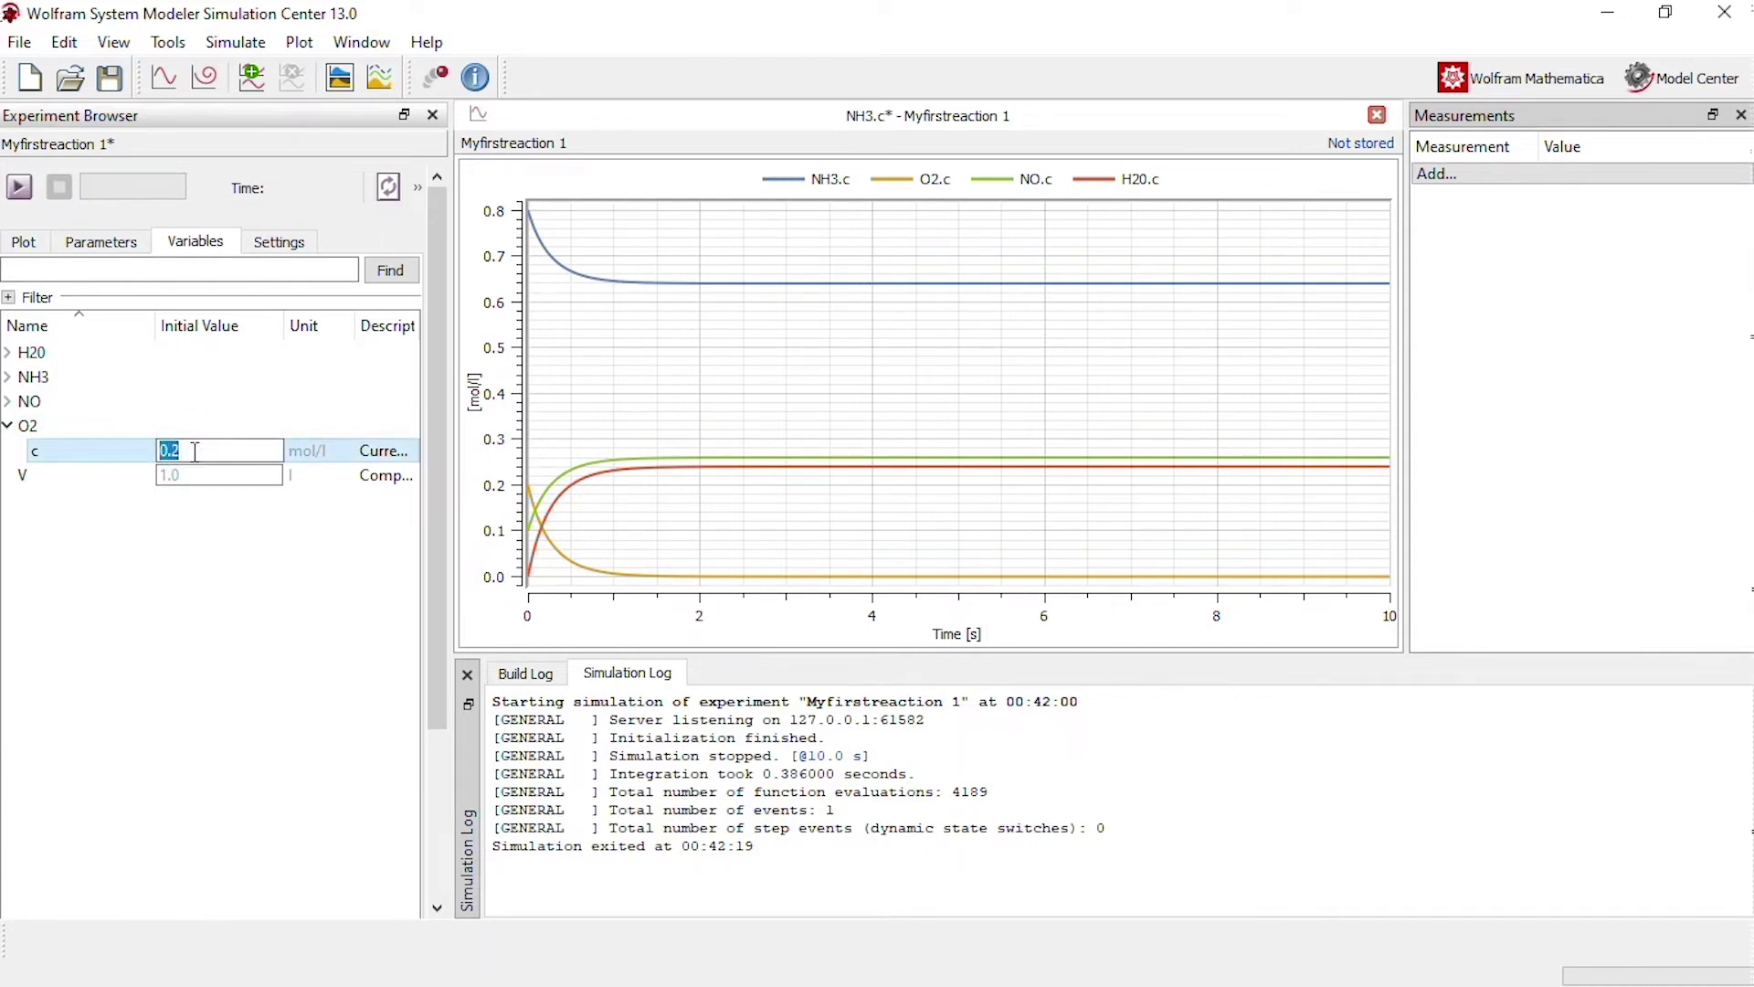
left_click(194, 450)
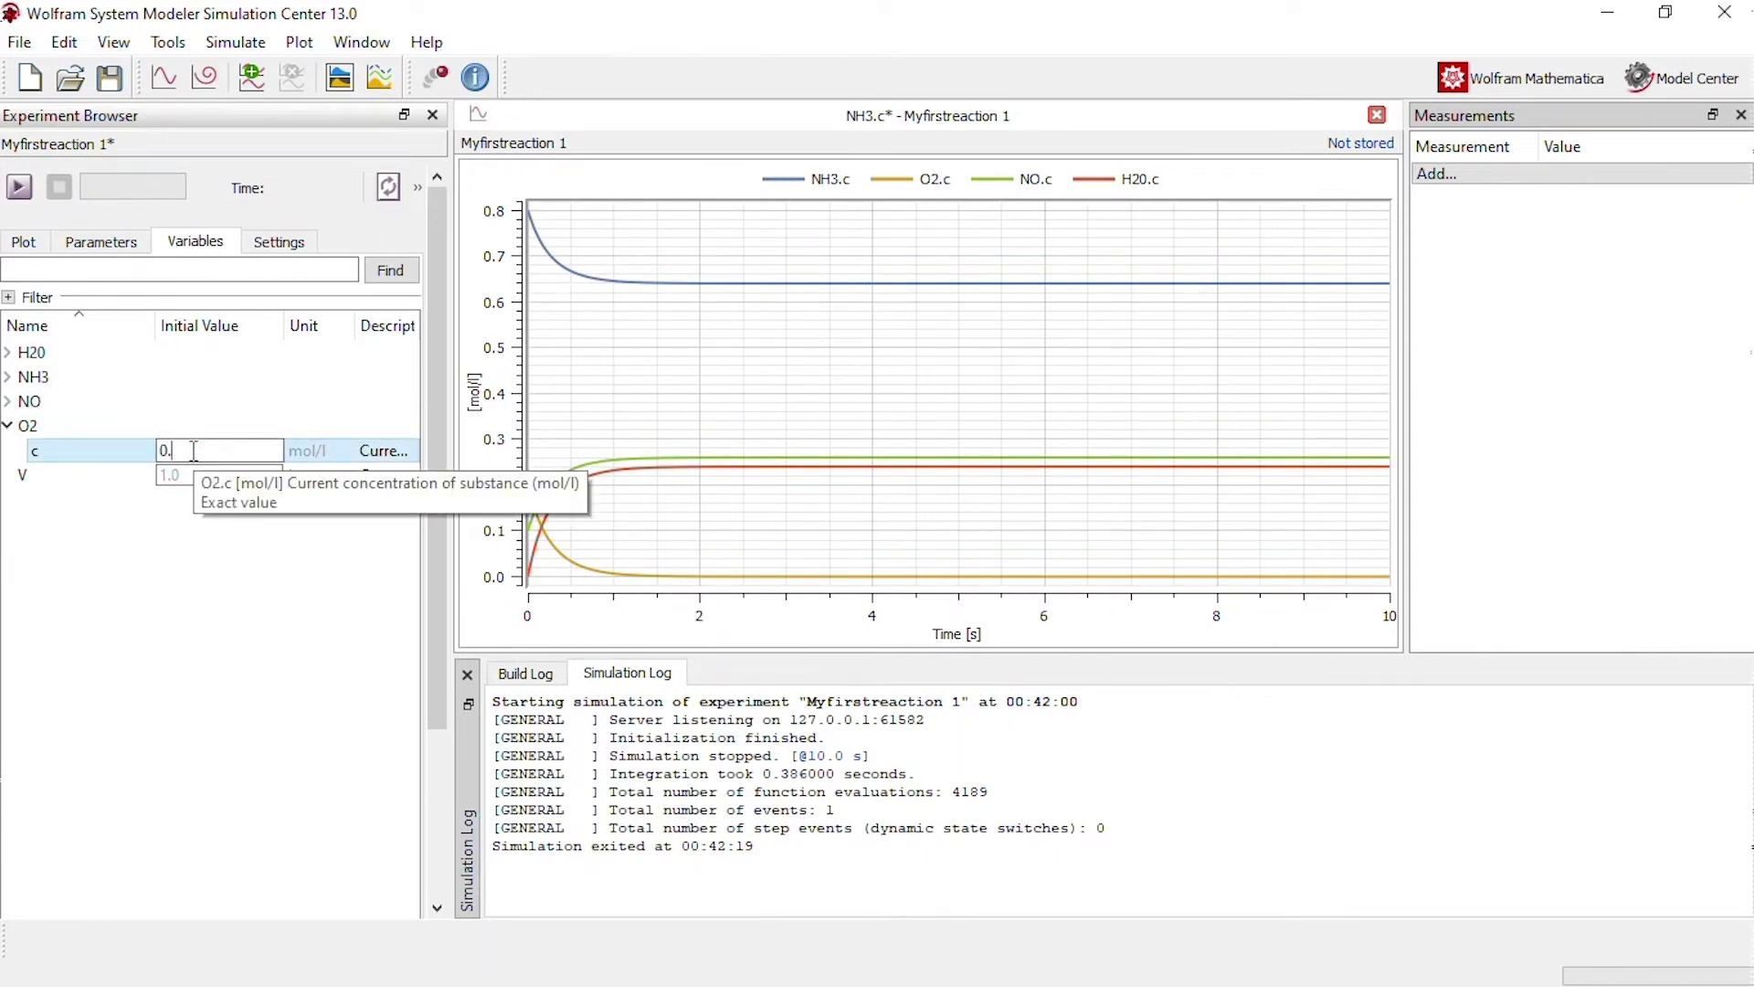
type("0.9")
key("Return")
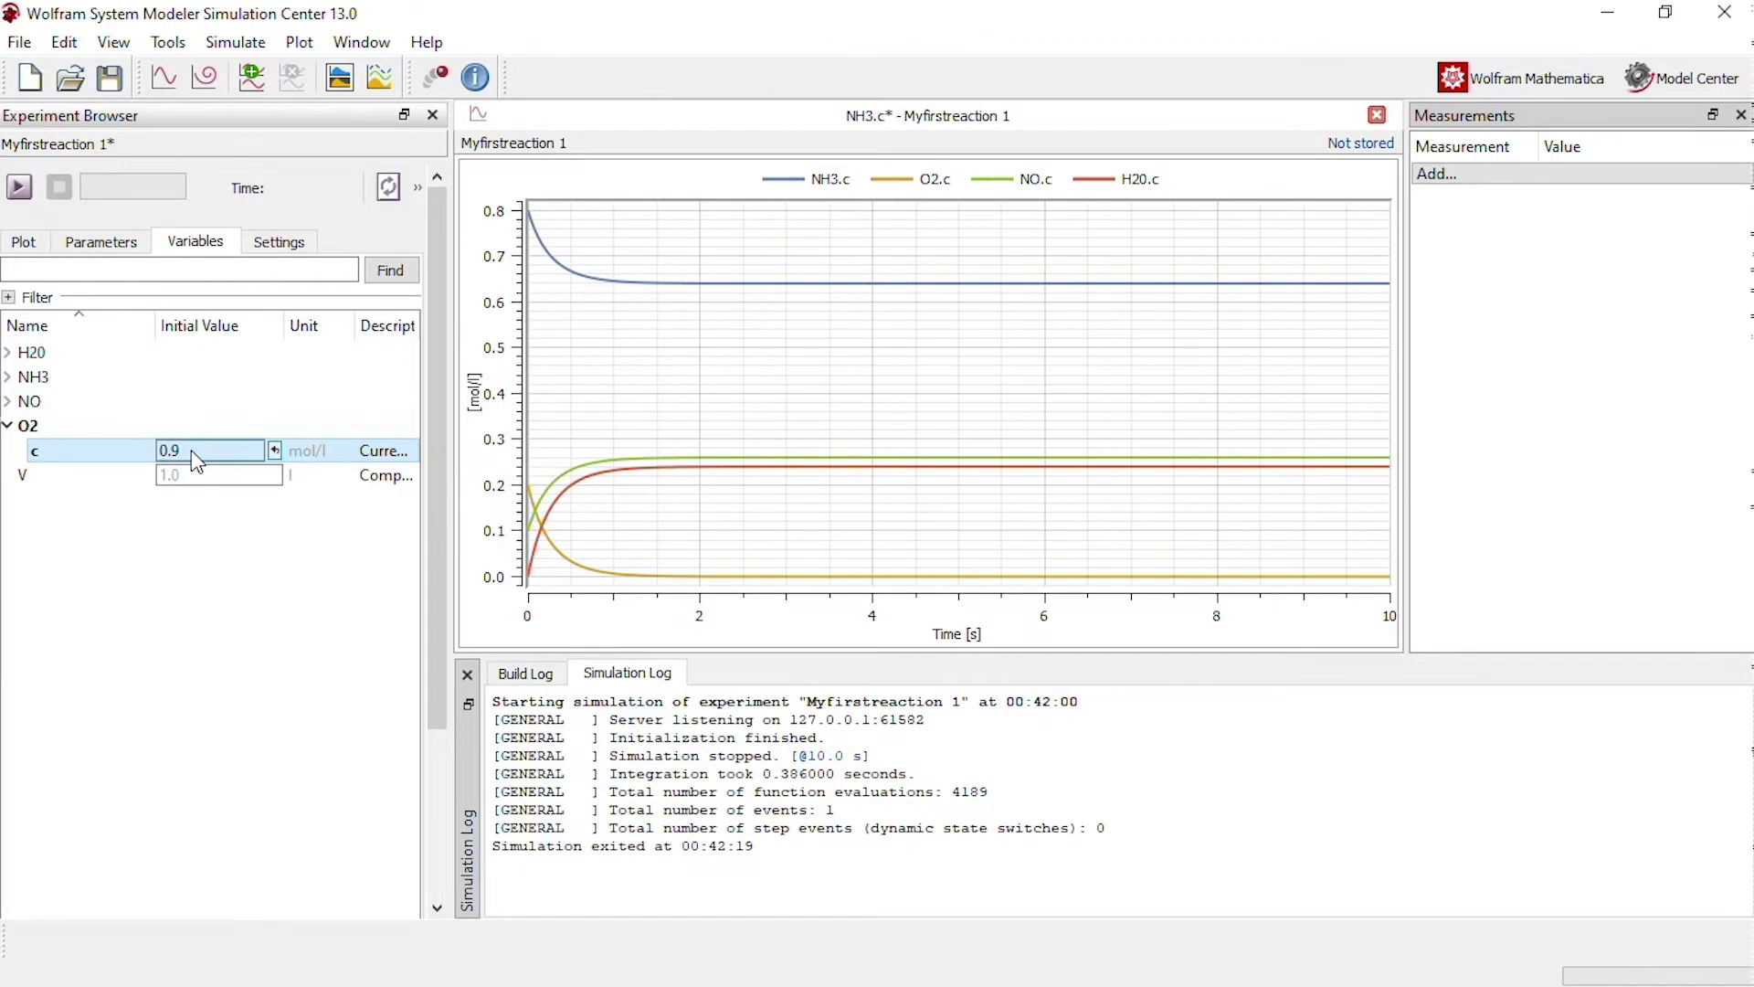
left_click(20, 188)
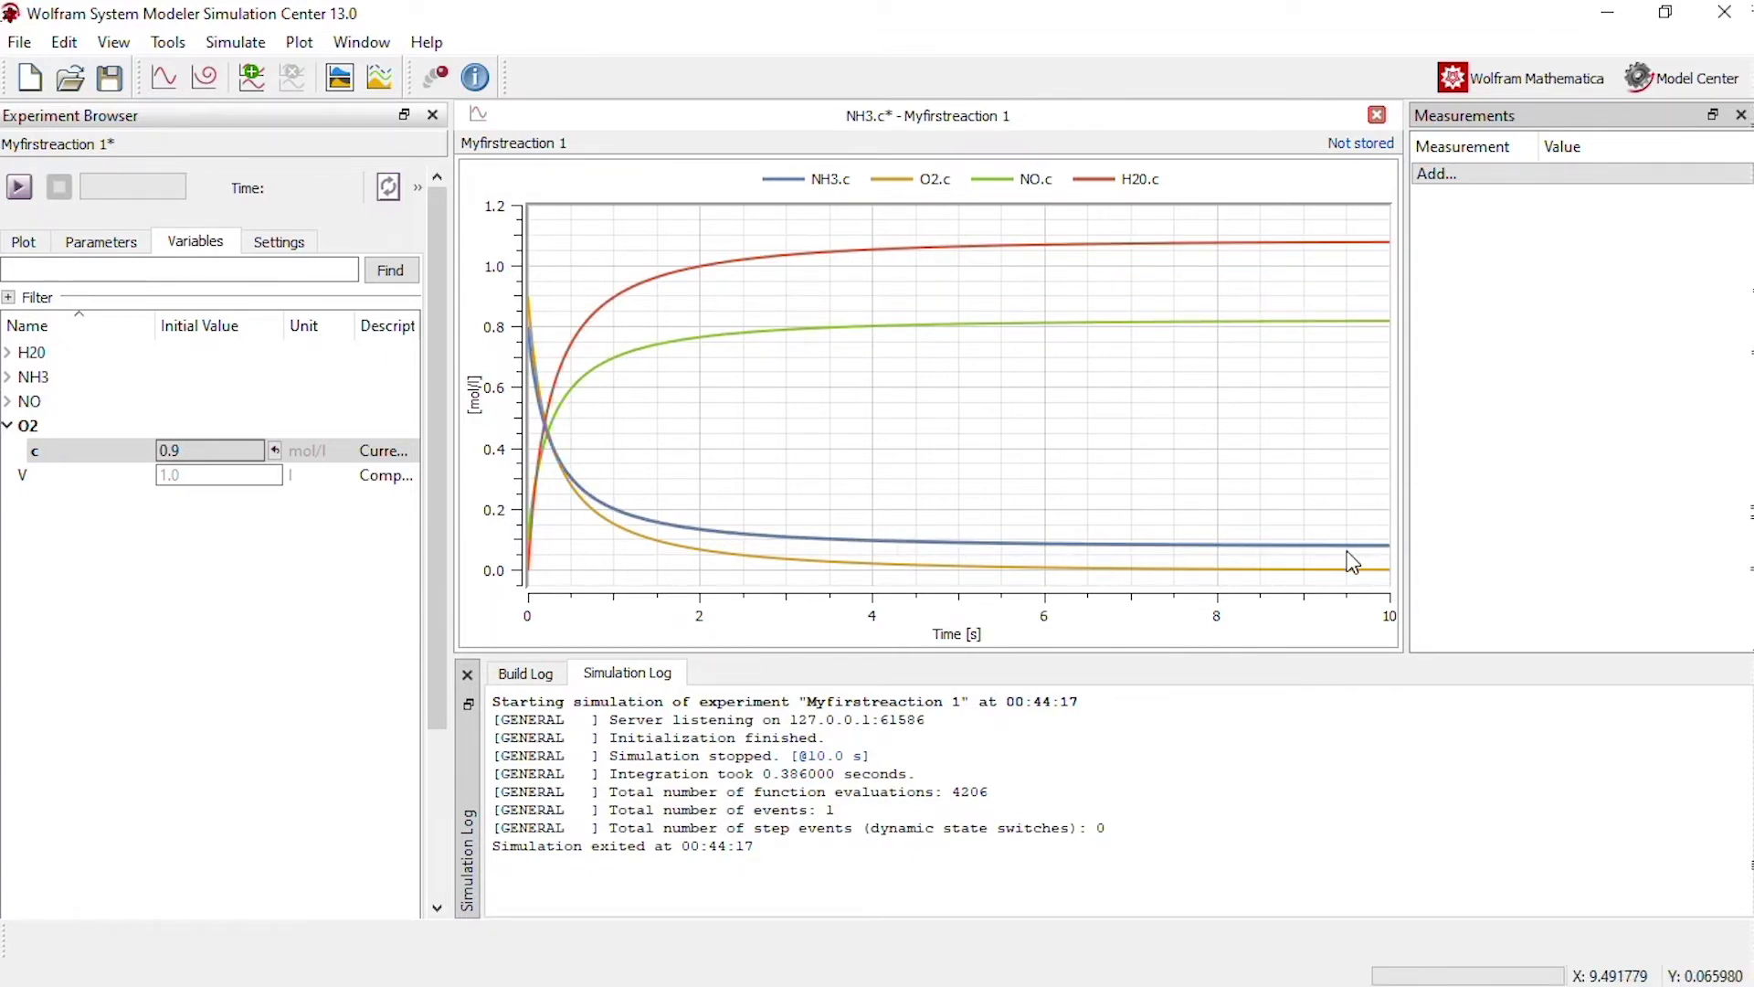
mouse_move(1353, 562)
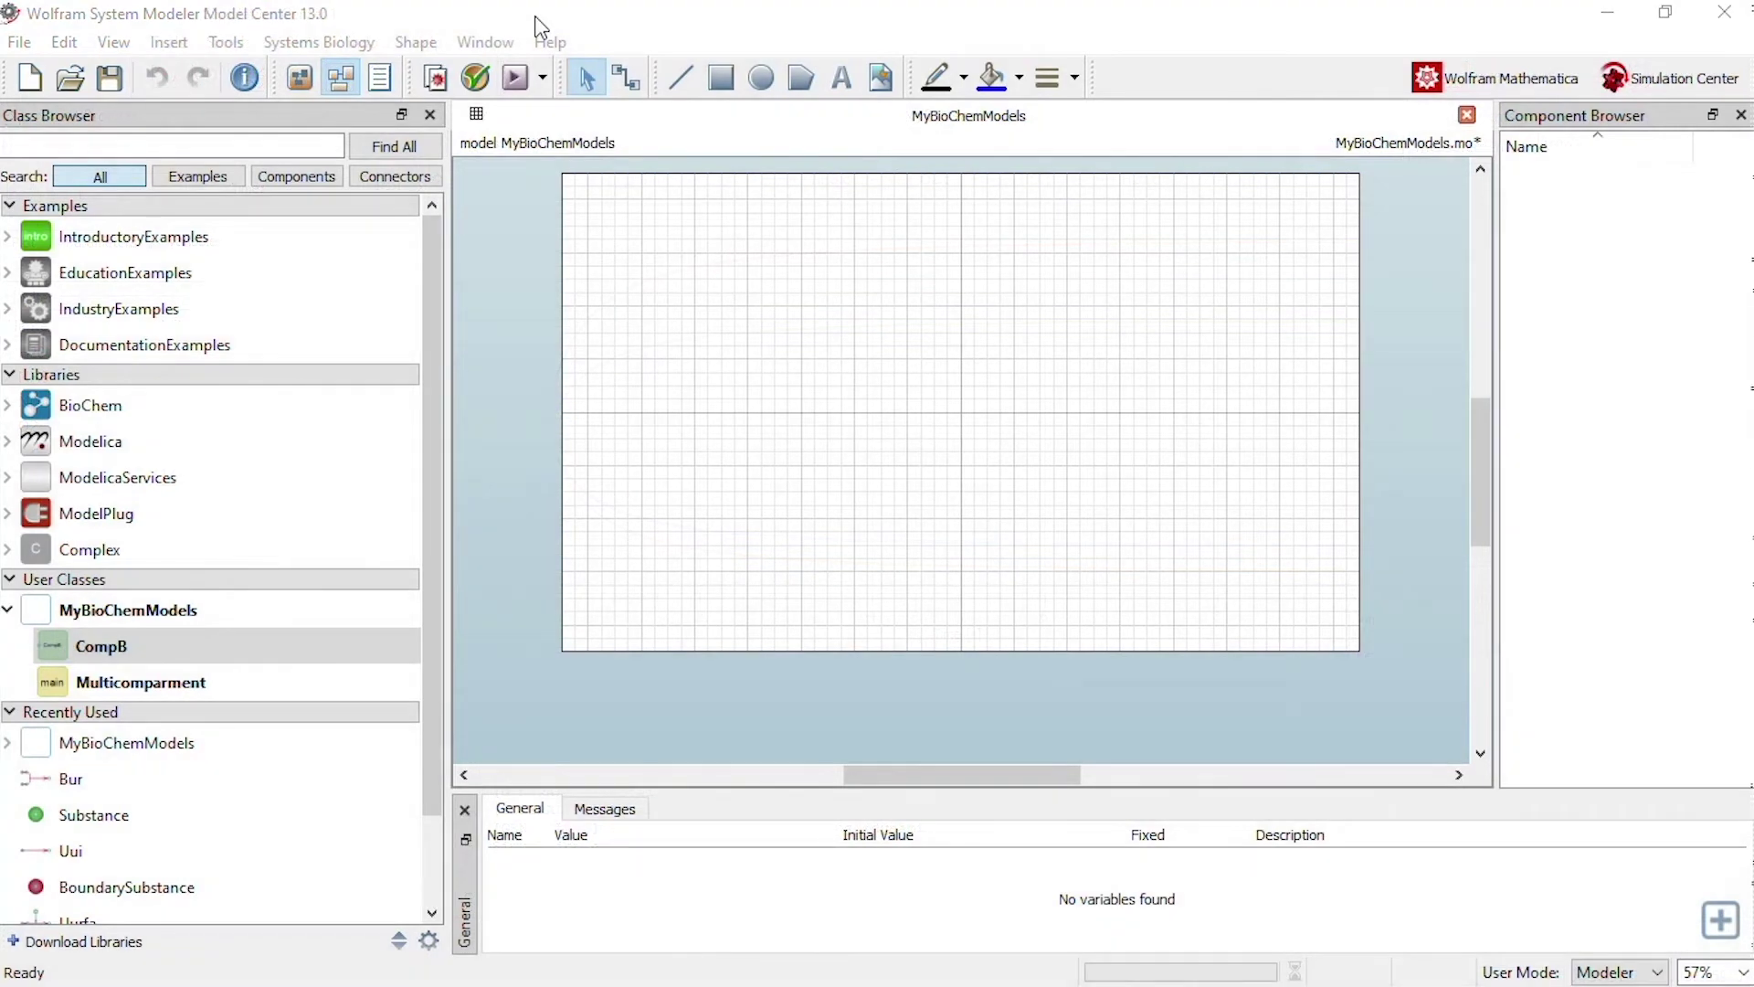
left_click(579, 86)
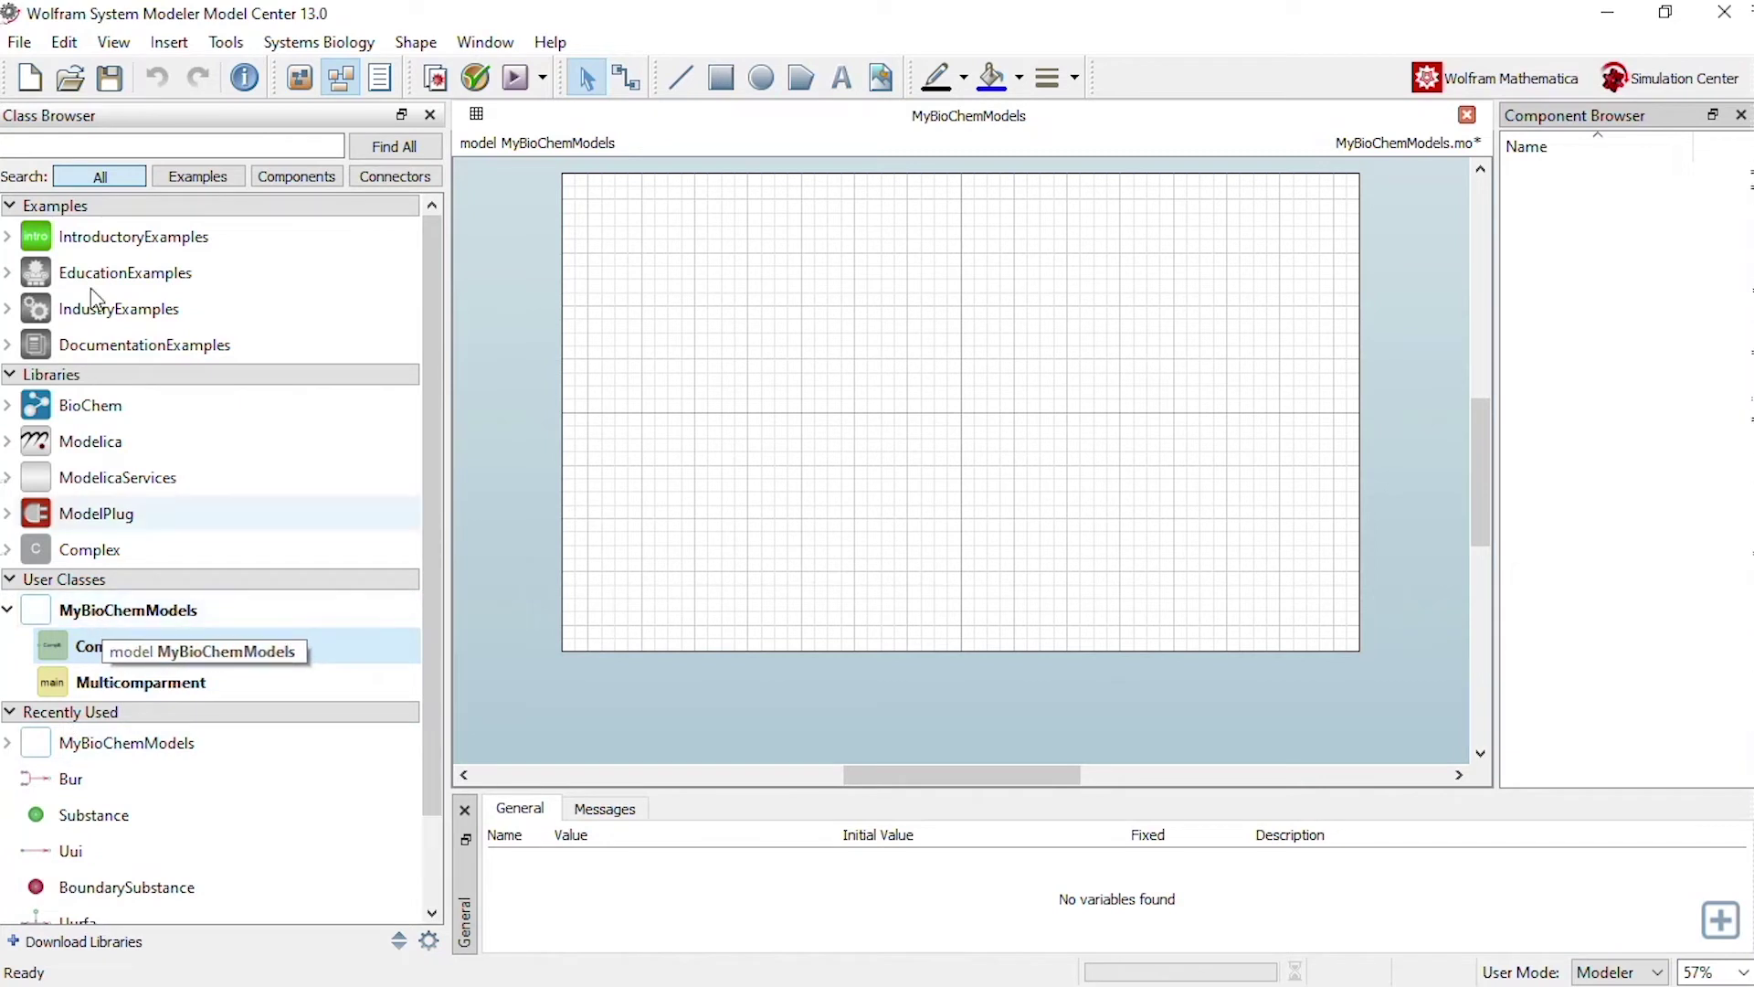
left_click(21, 42)
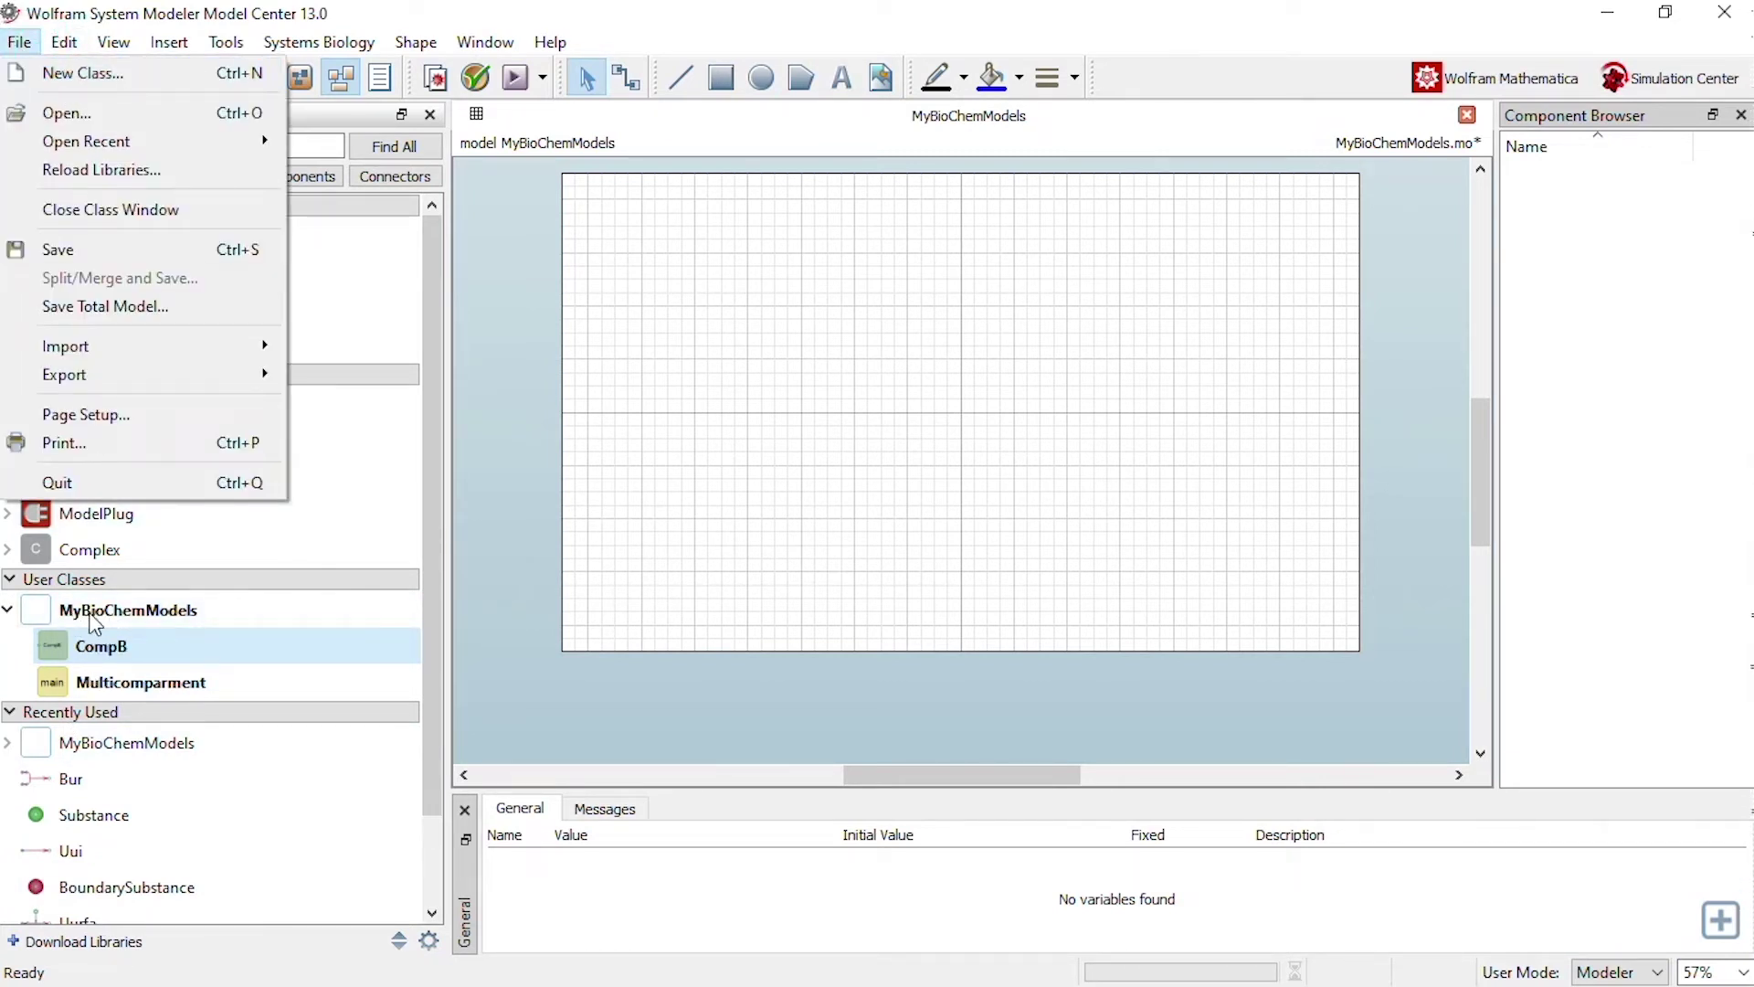
left_click(187, 619)
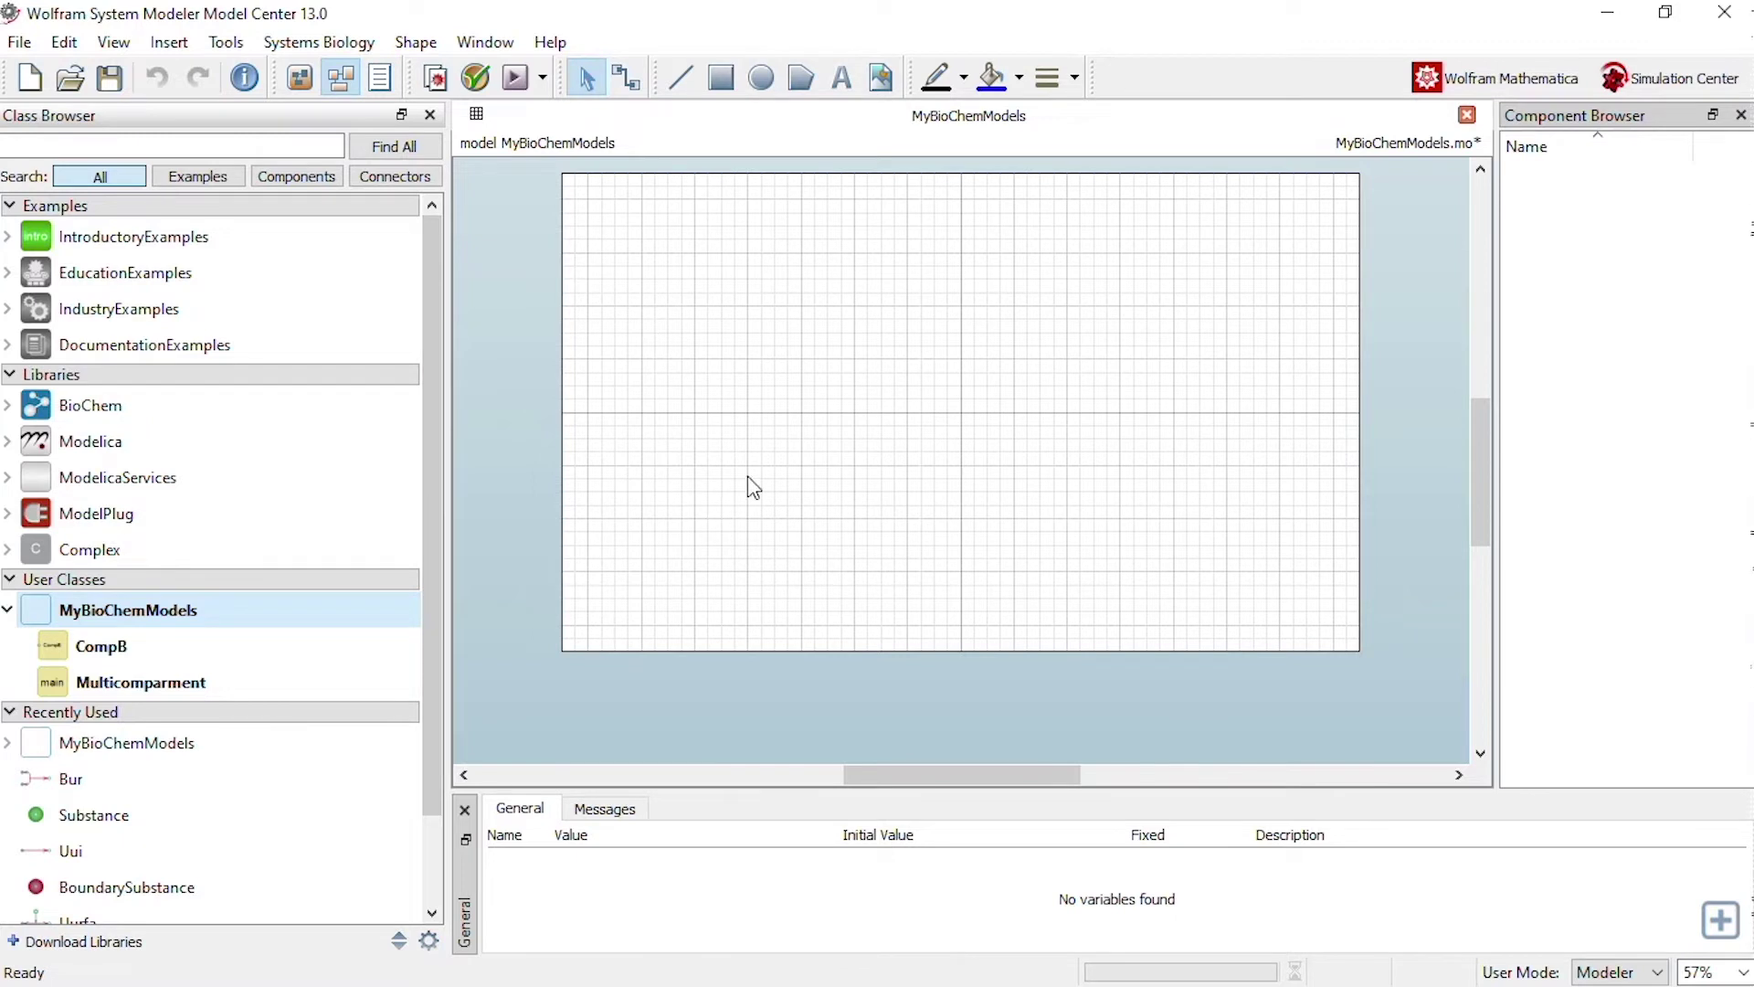
Step: Create a compartment model named CompA inside MyBioChemModels with a constant volume of 1.0 l
left_click(323, 43)
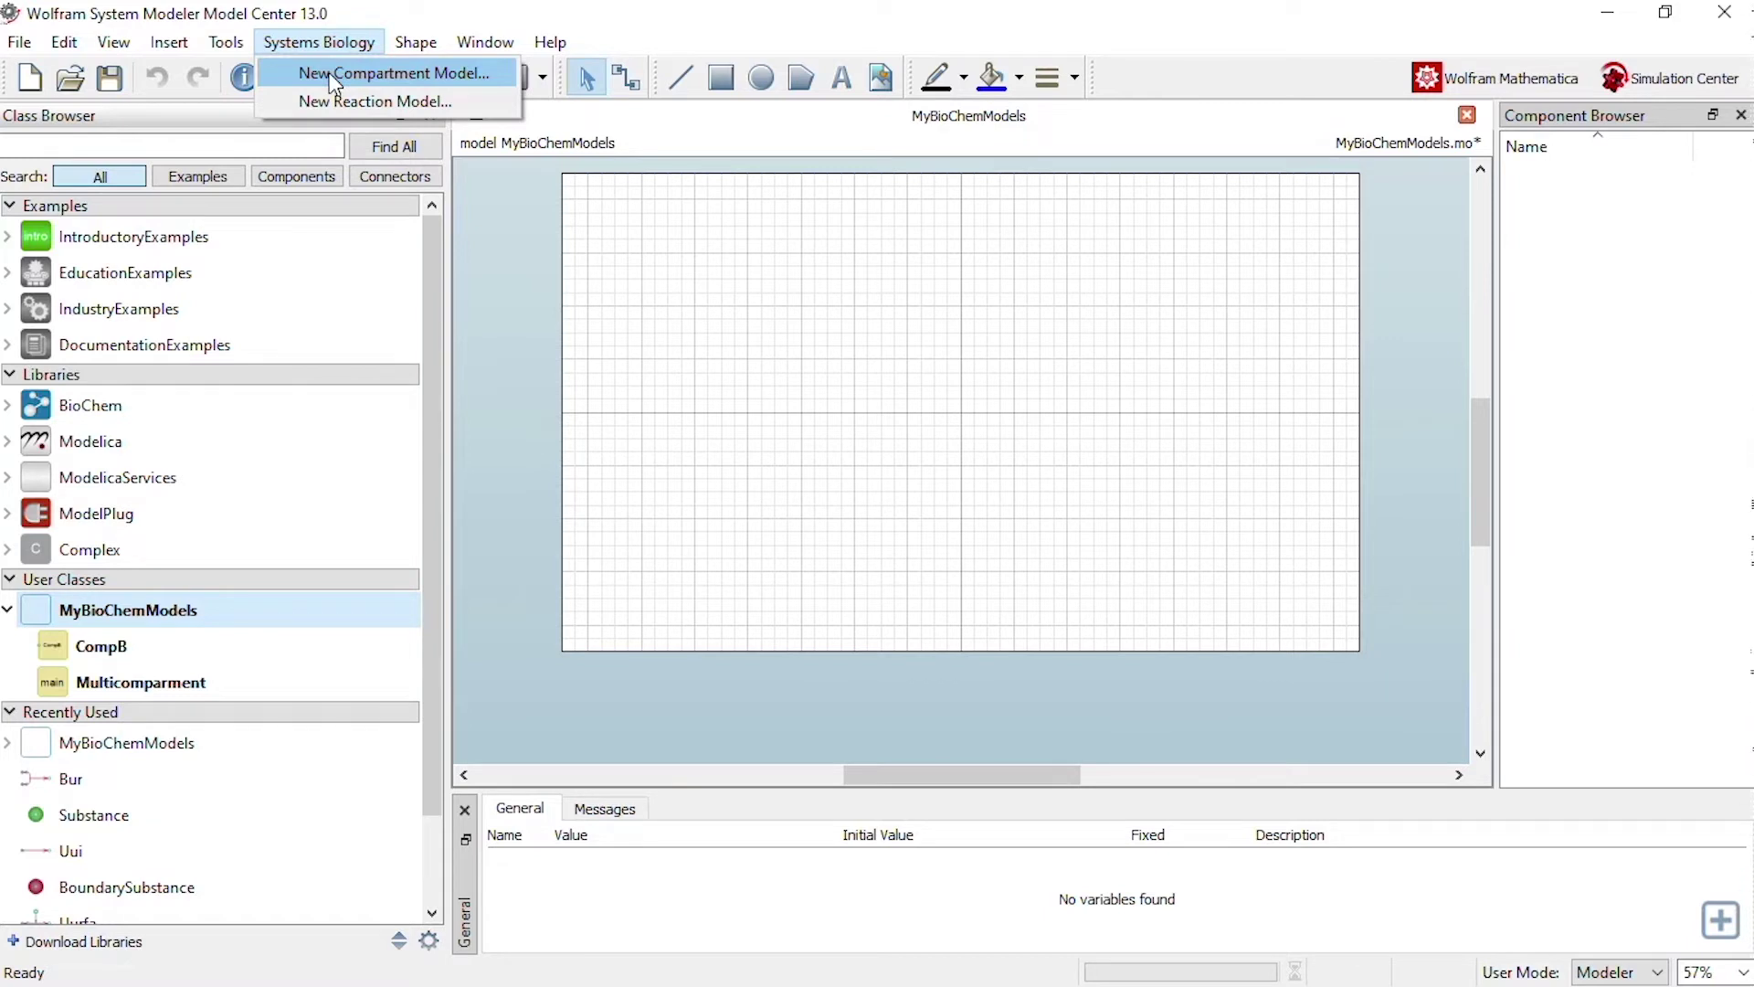
left_click(335, 79)
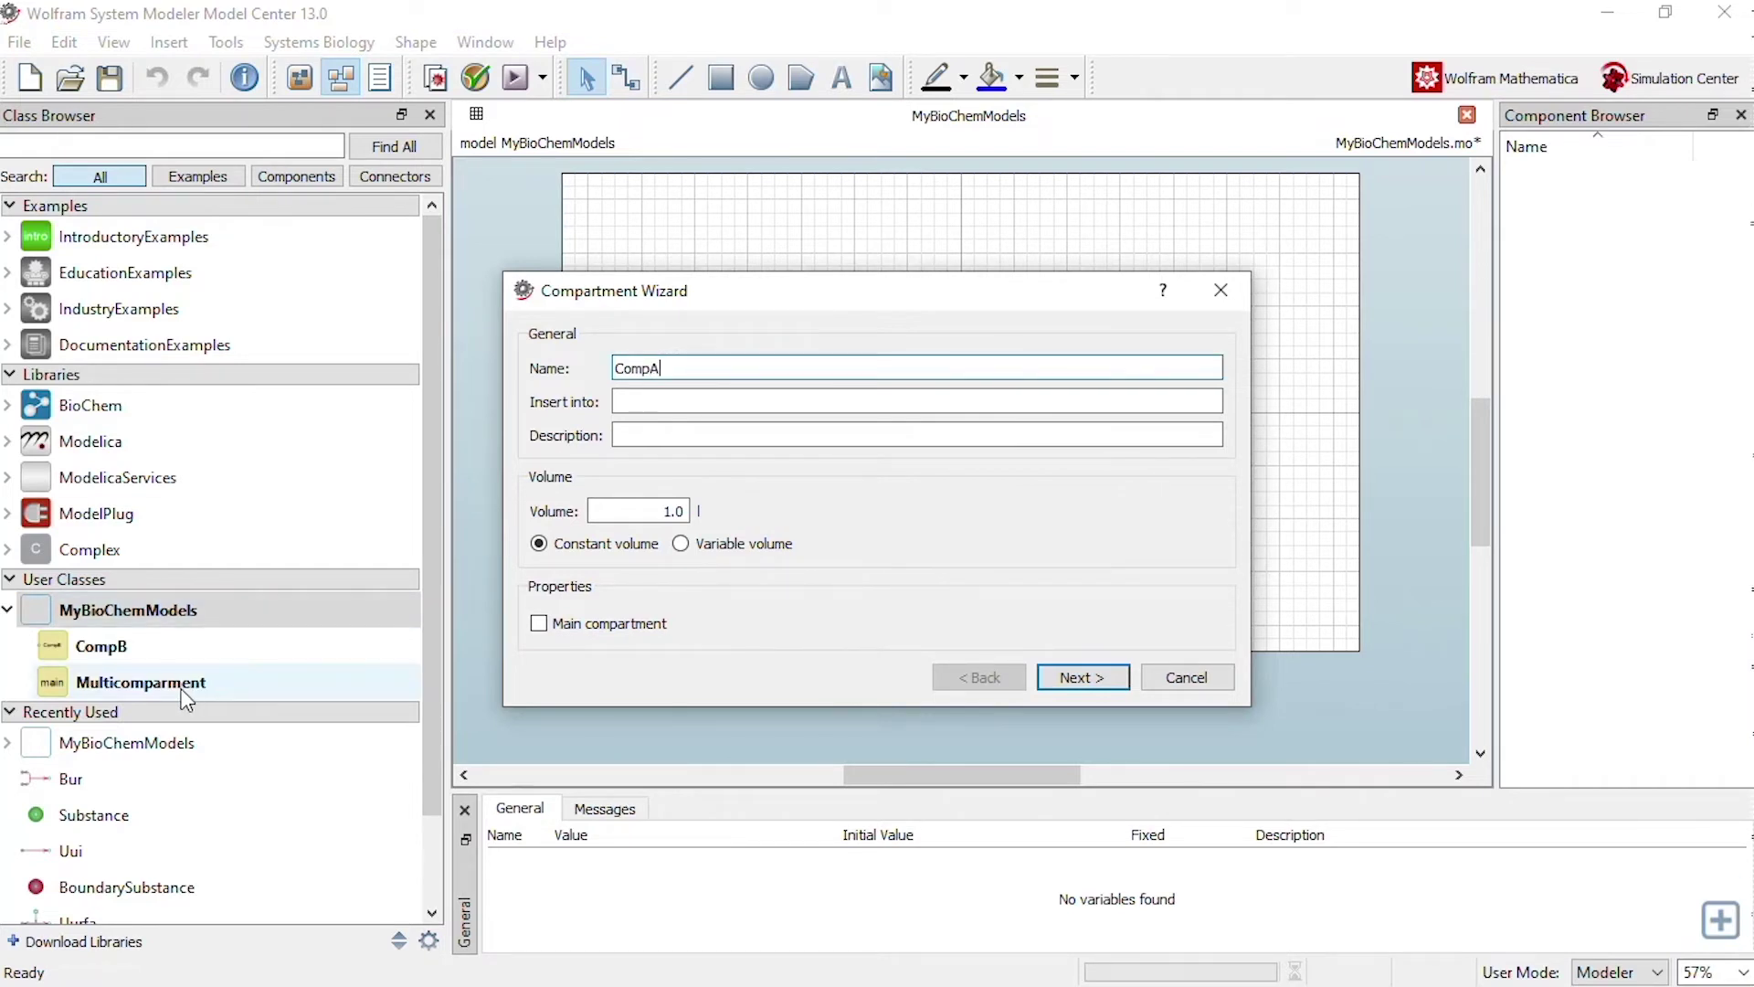
left_click_drag(214, 610, 674, 408)
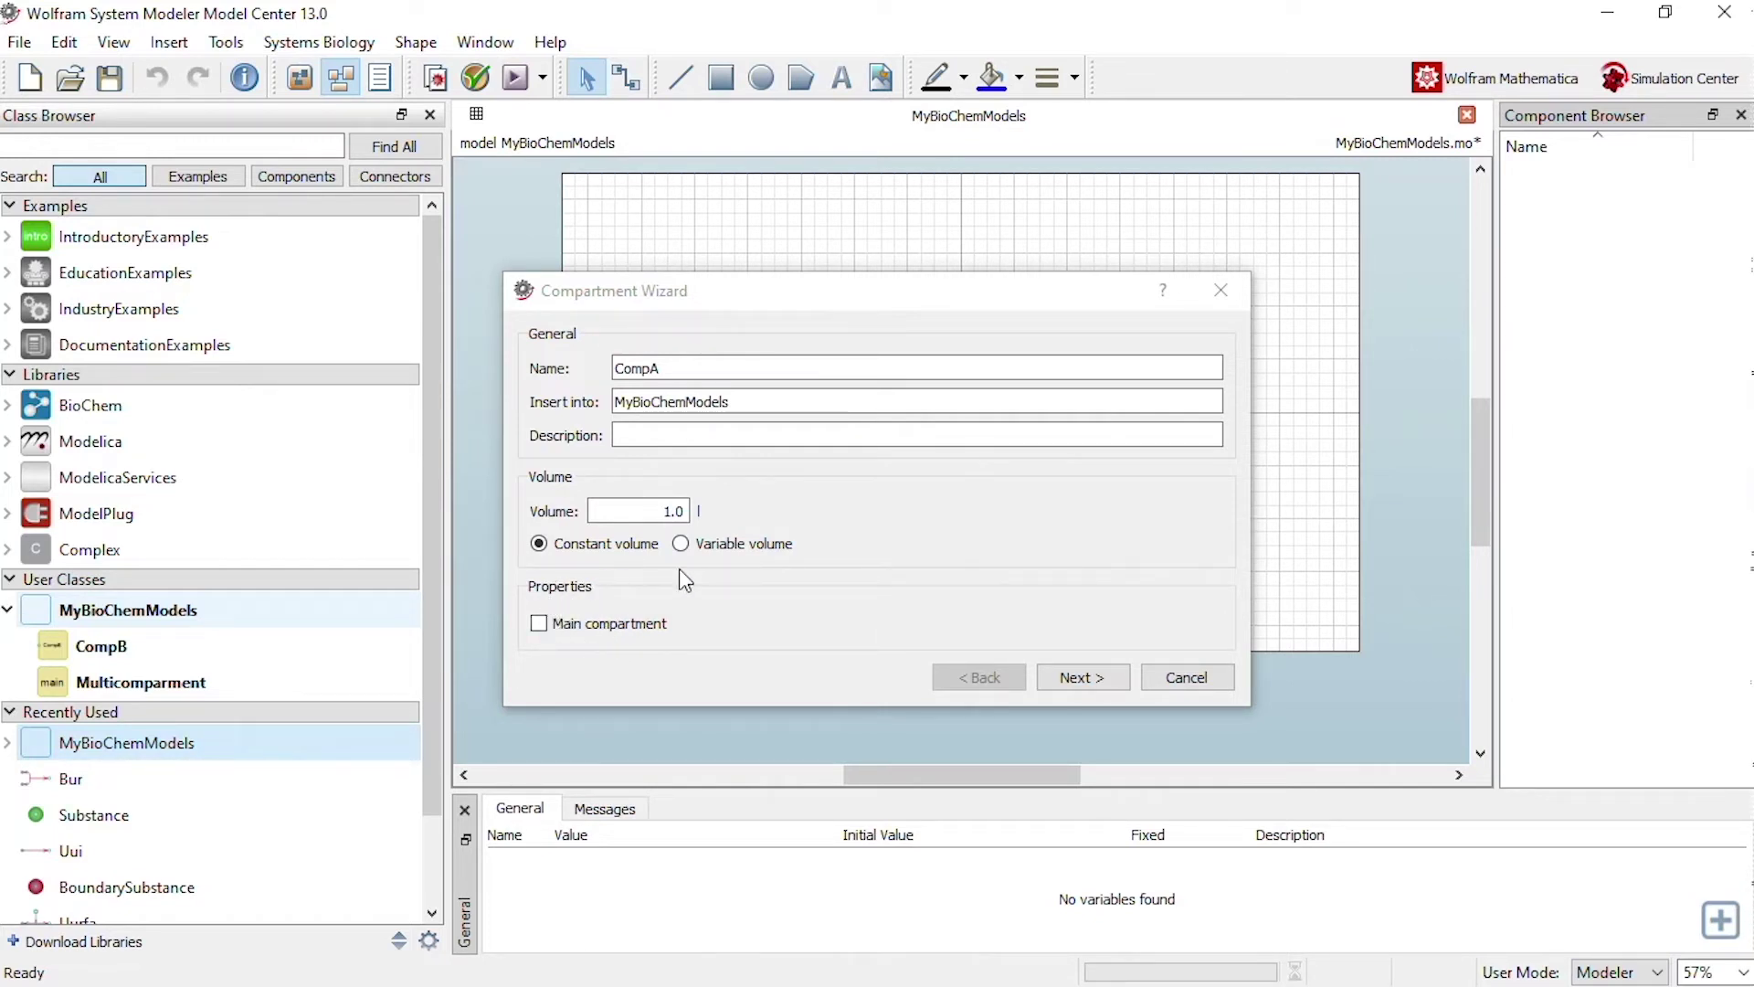
left_click(1071, 687)
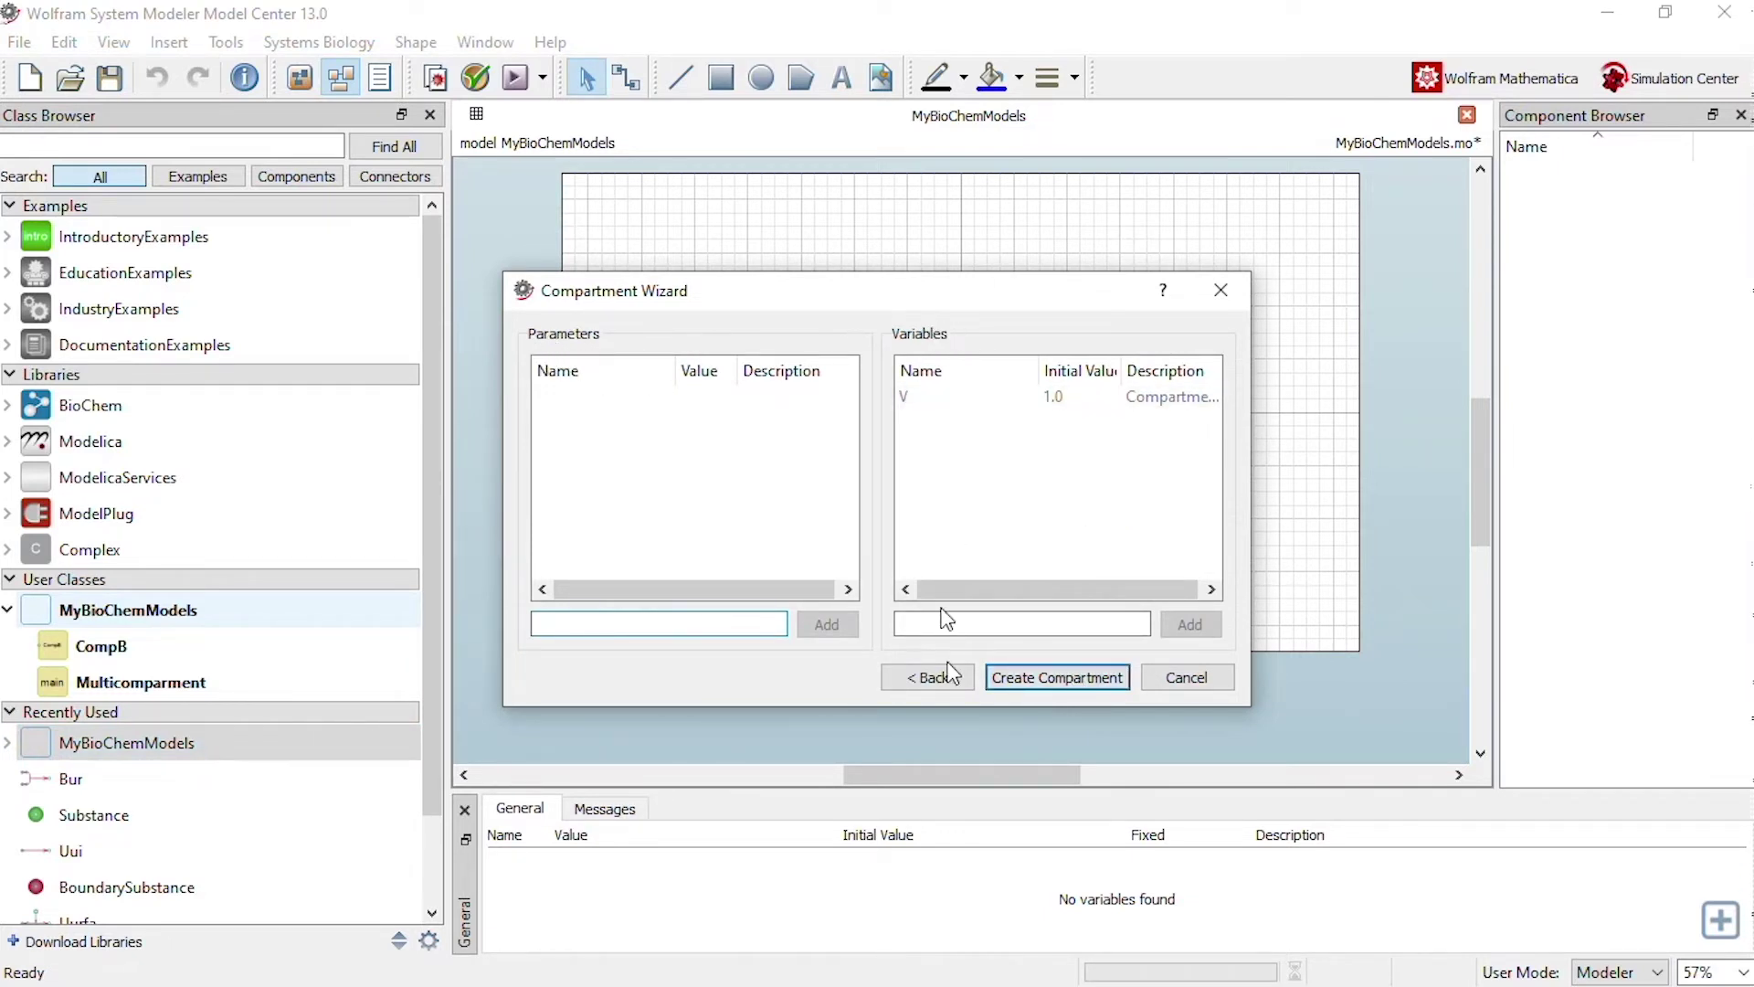
left_click(1060, 678)
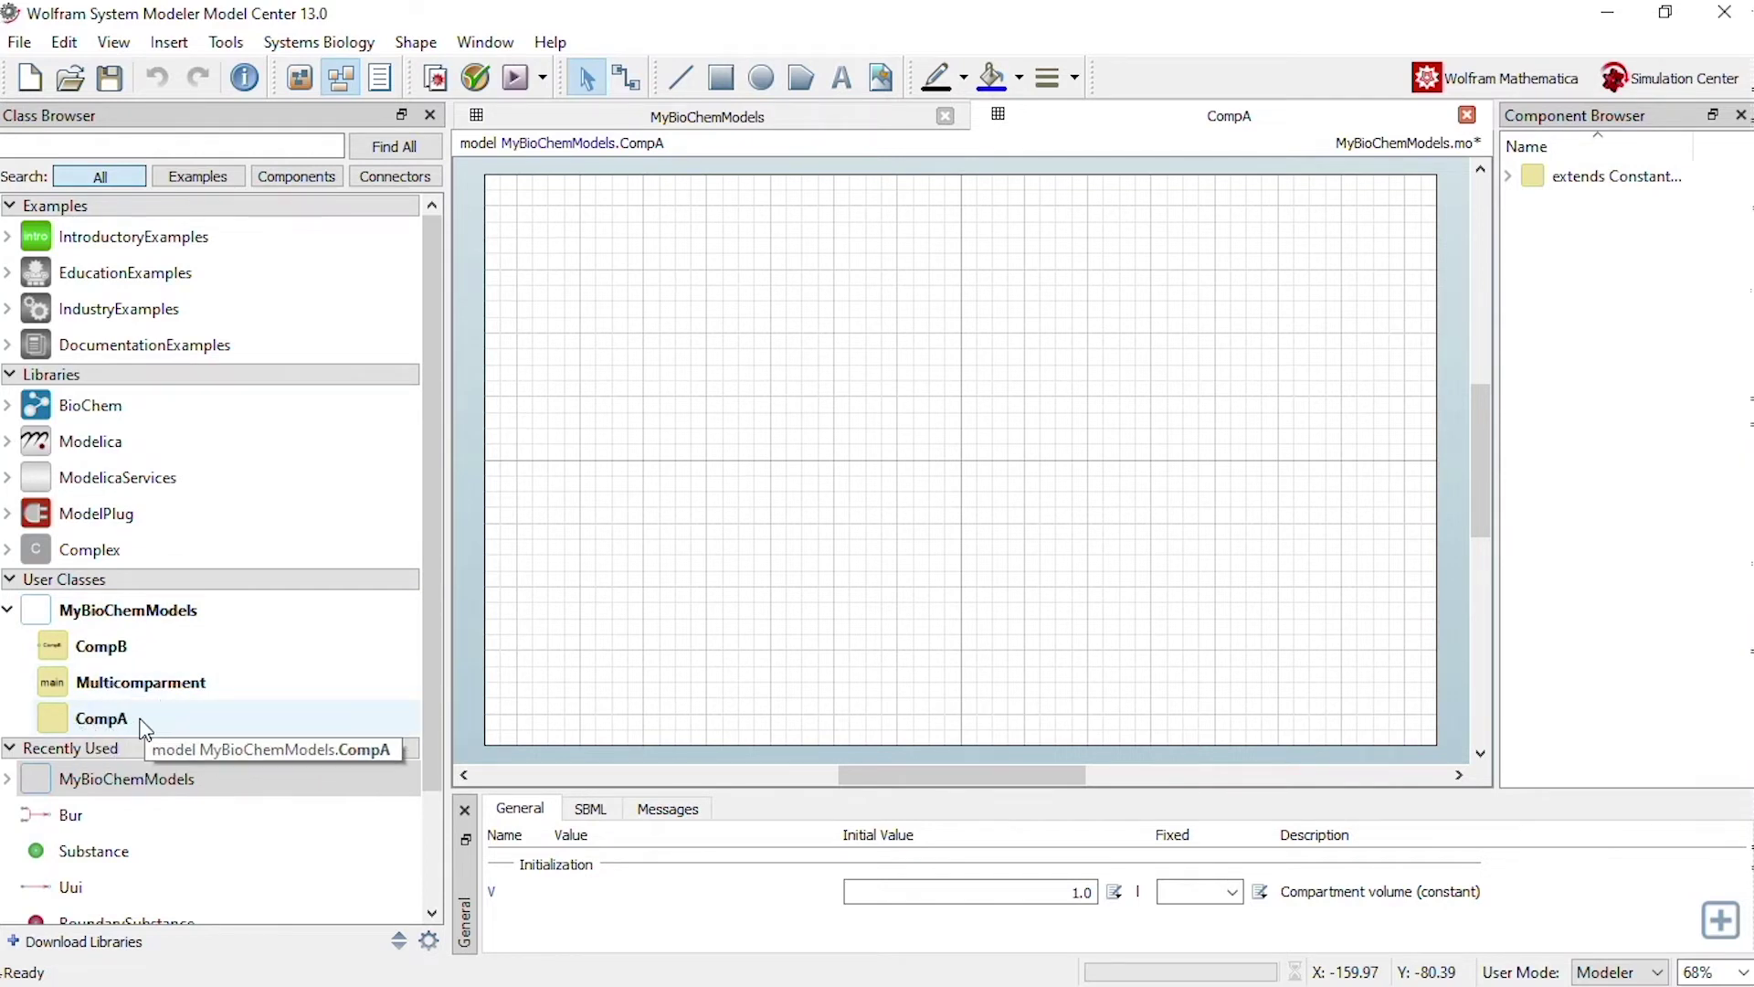
Step: Add a Substance from the BioChem library to CompA and duplicate it to get five substances
double_click(35, 407)
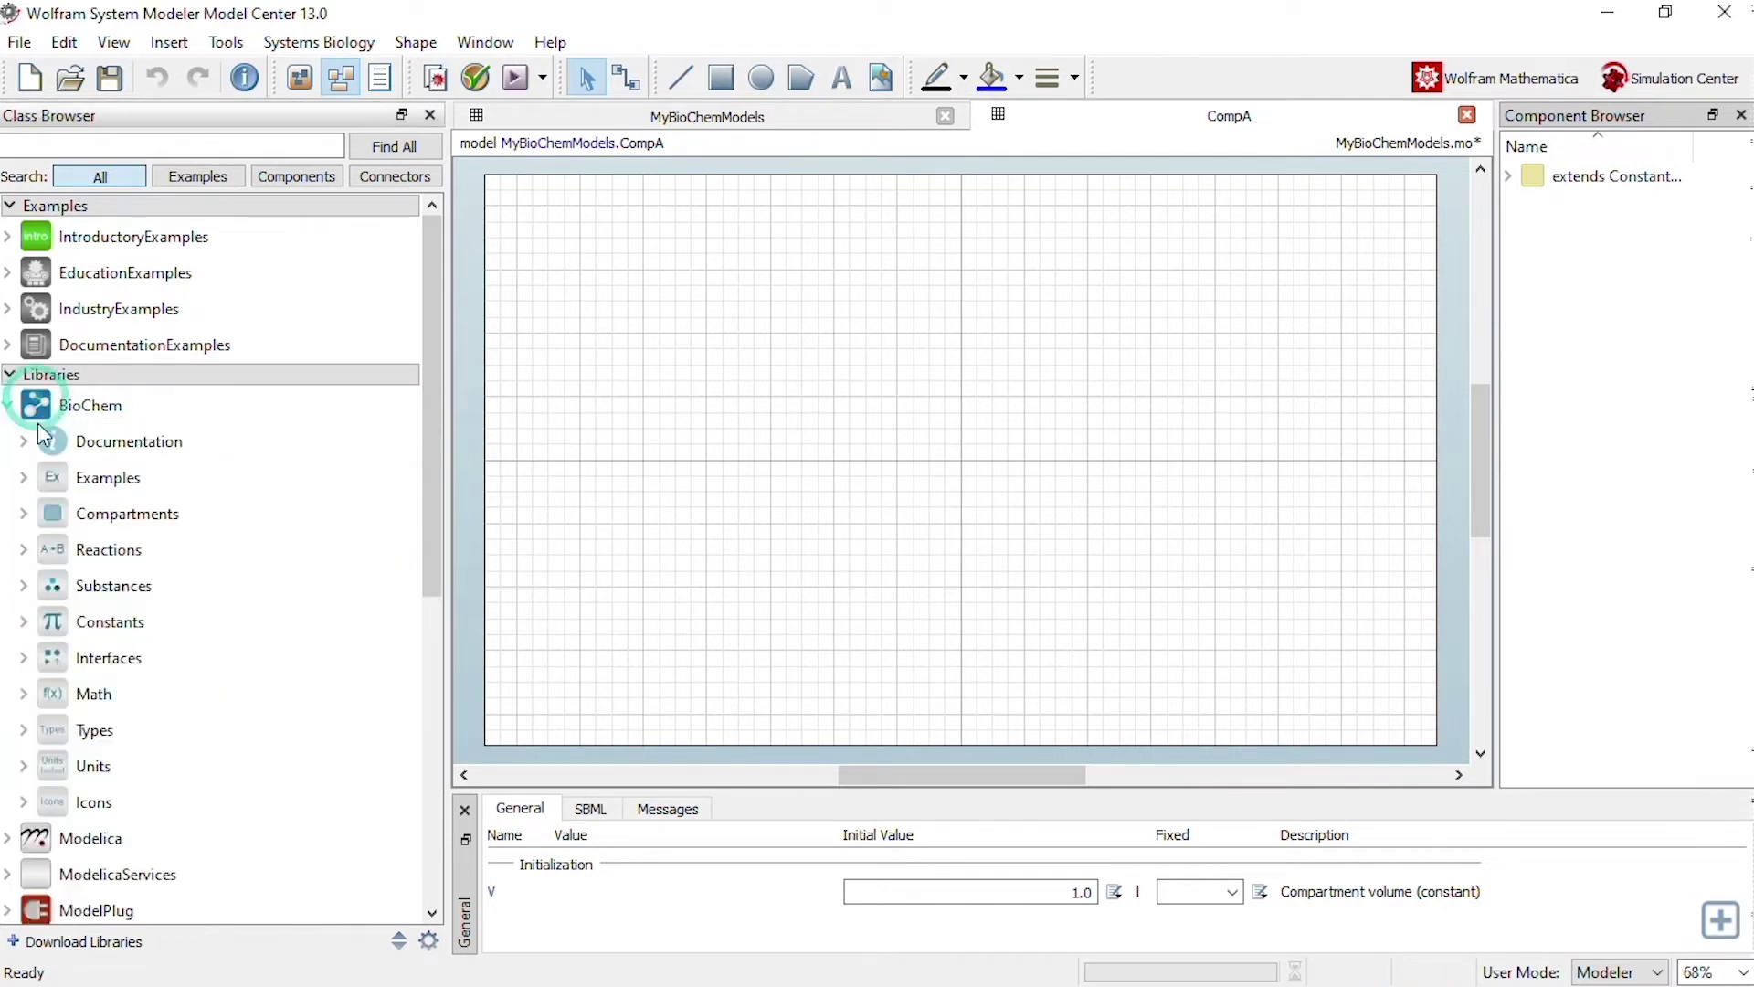
left_click(34, 586)
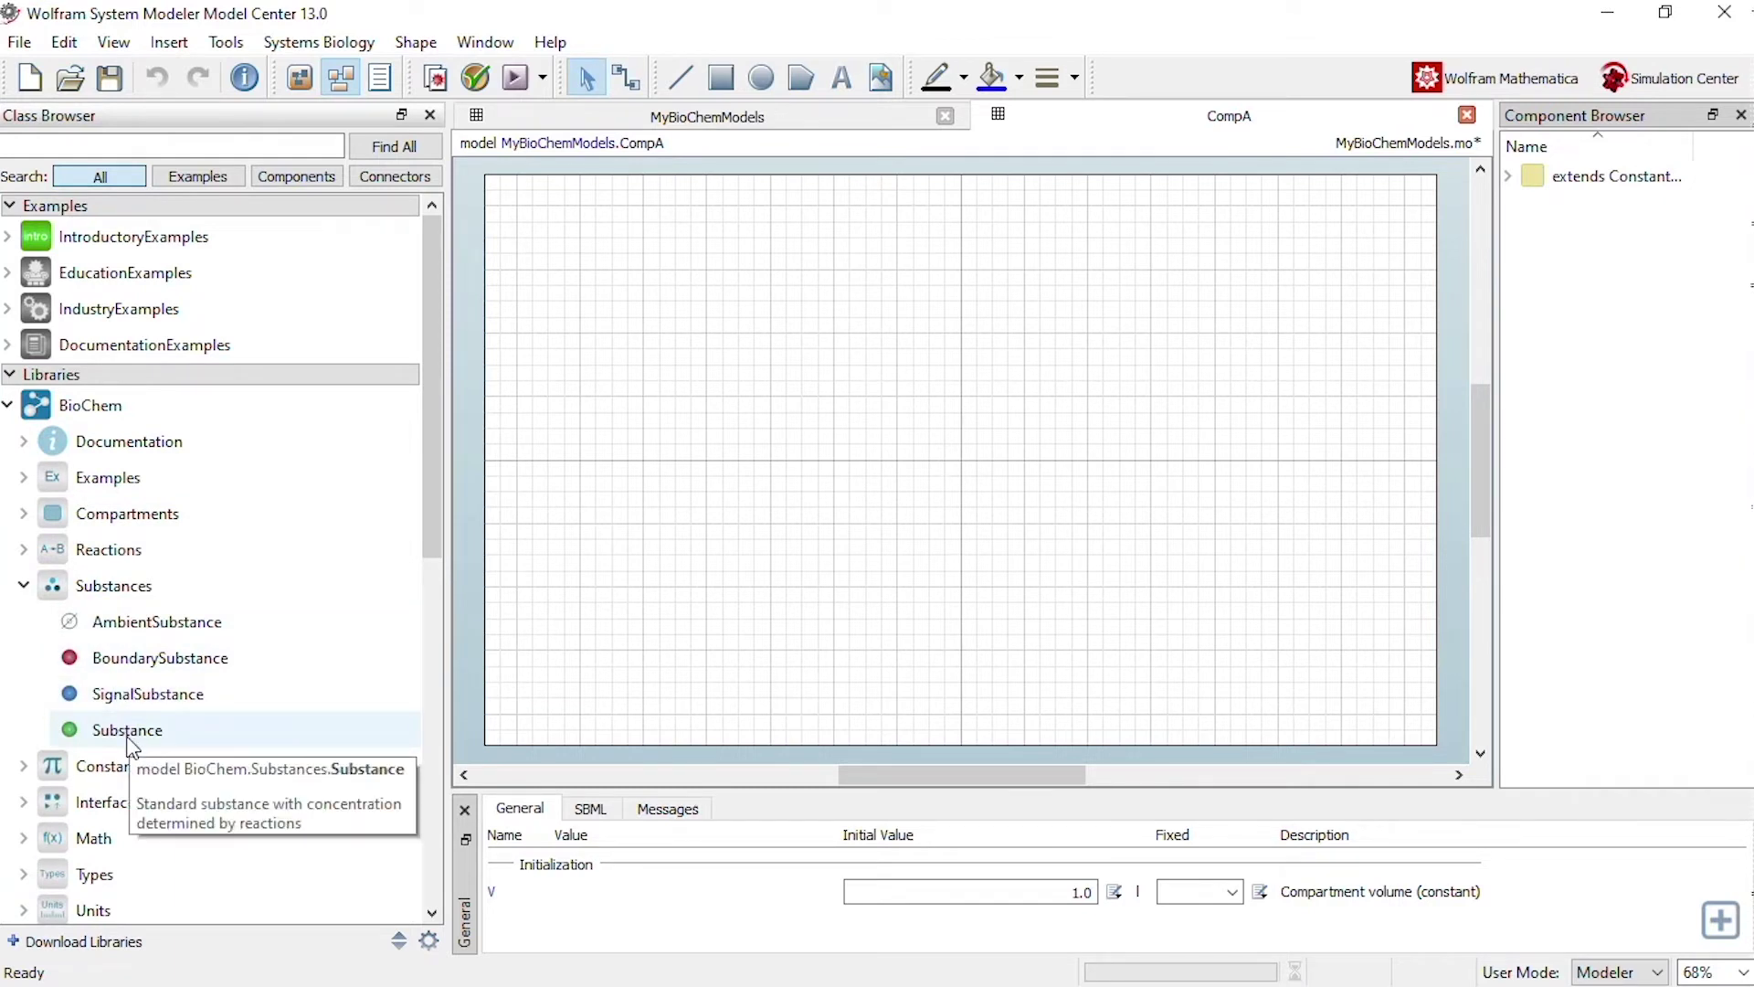
left_click_drag(129, 737, 691, 413)
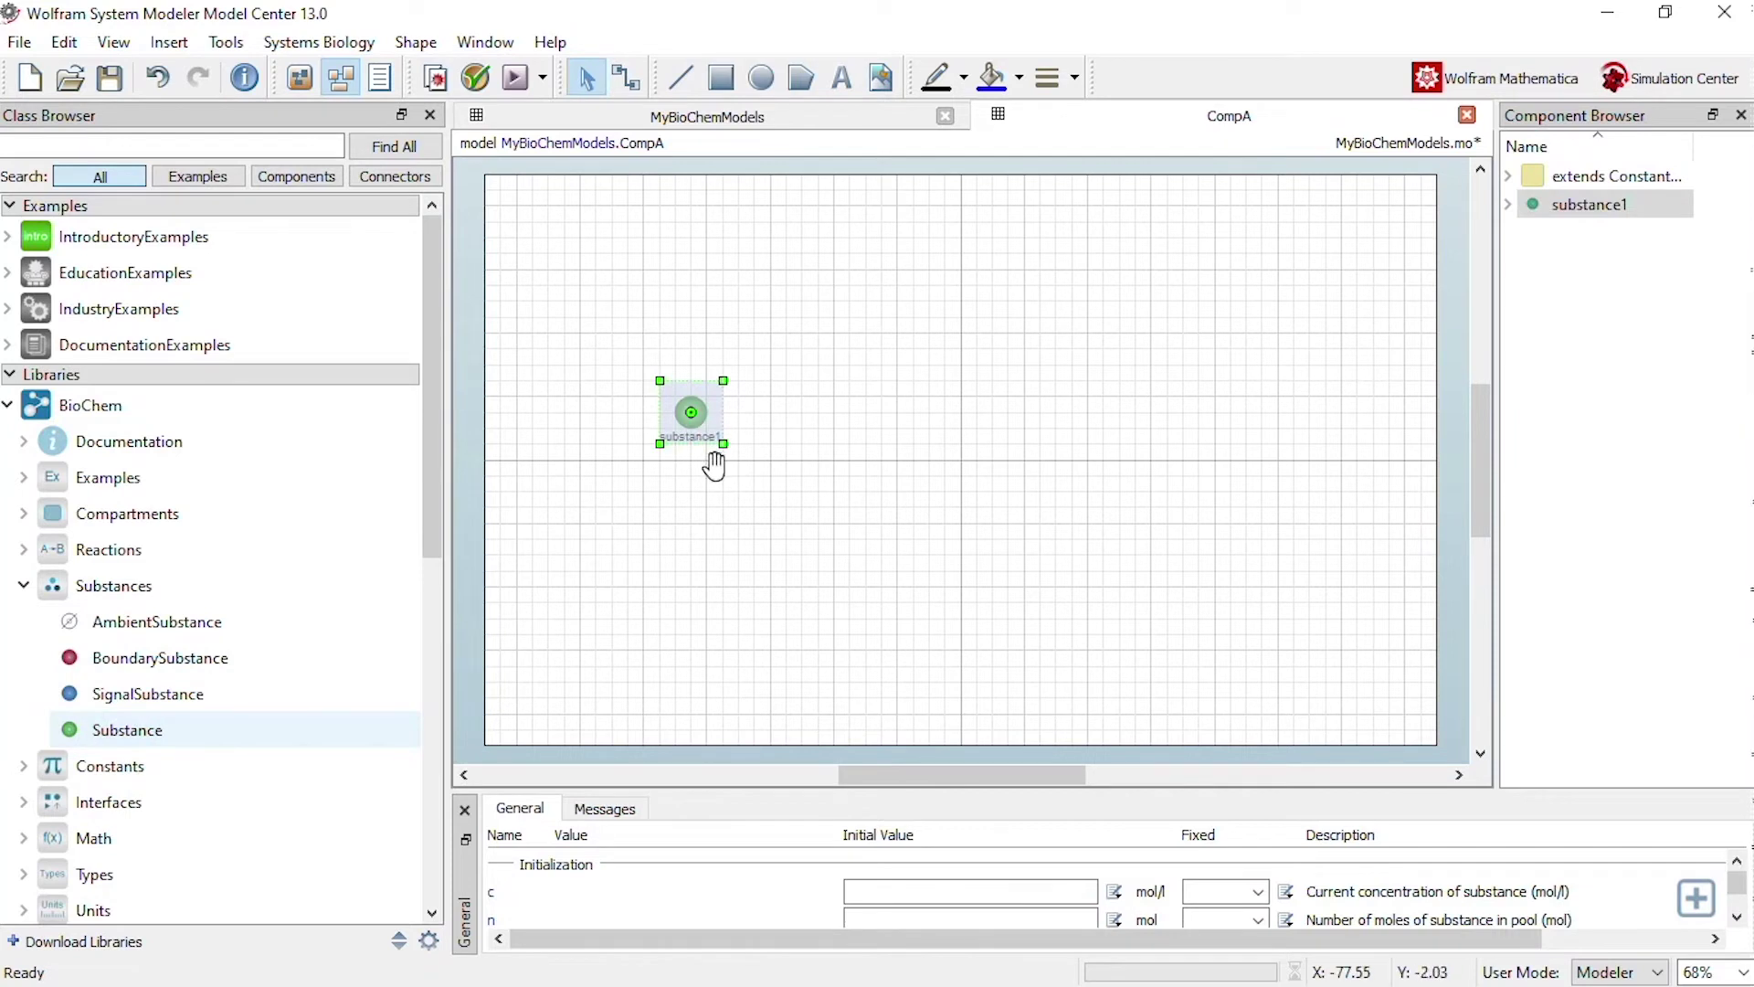
key("ctrl+d")
key("ctrl+d")
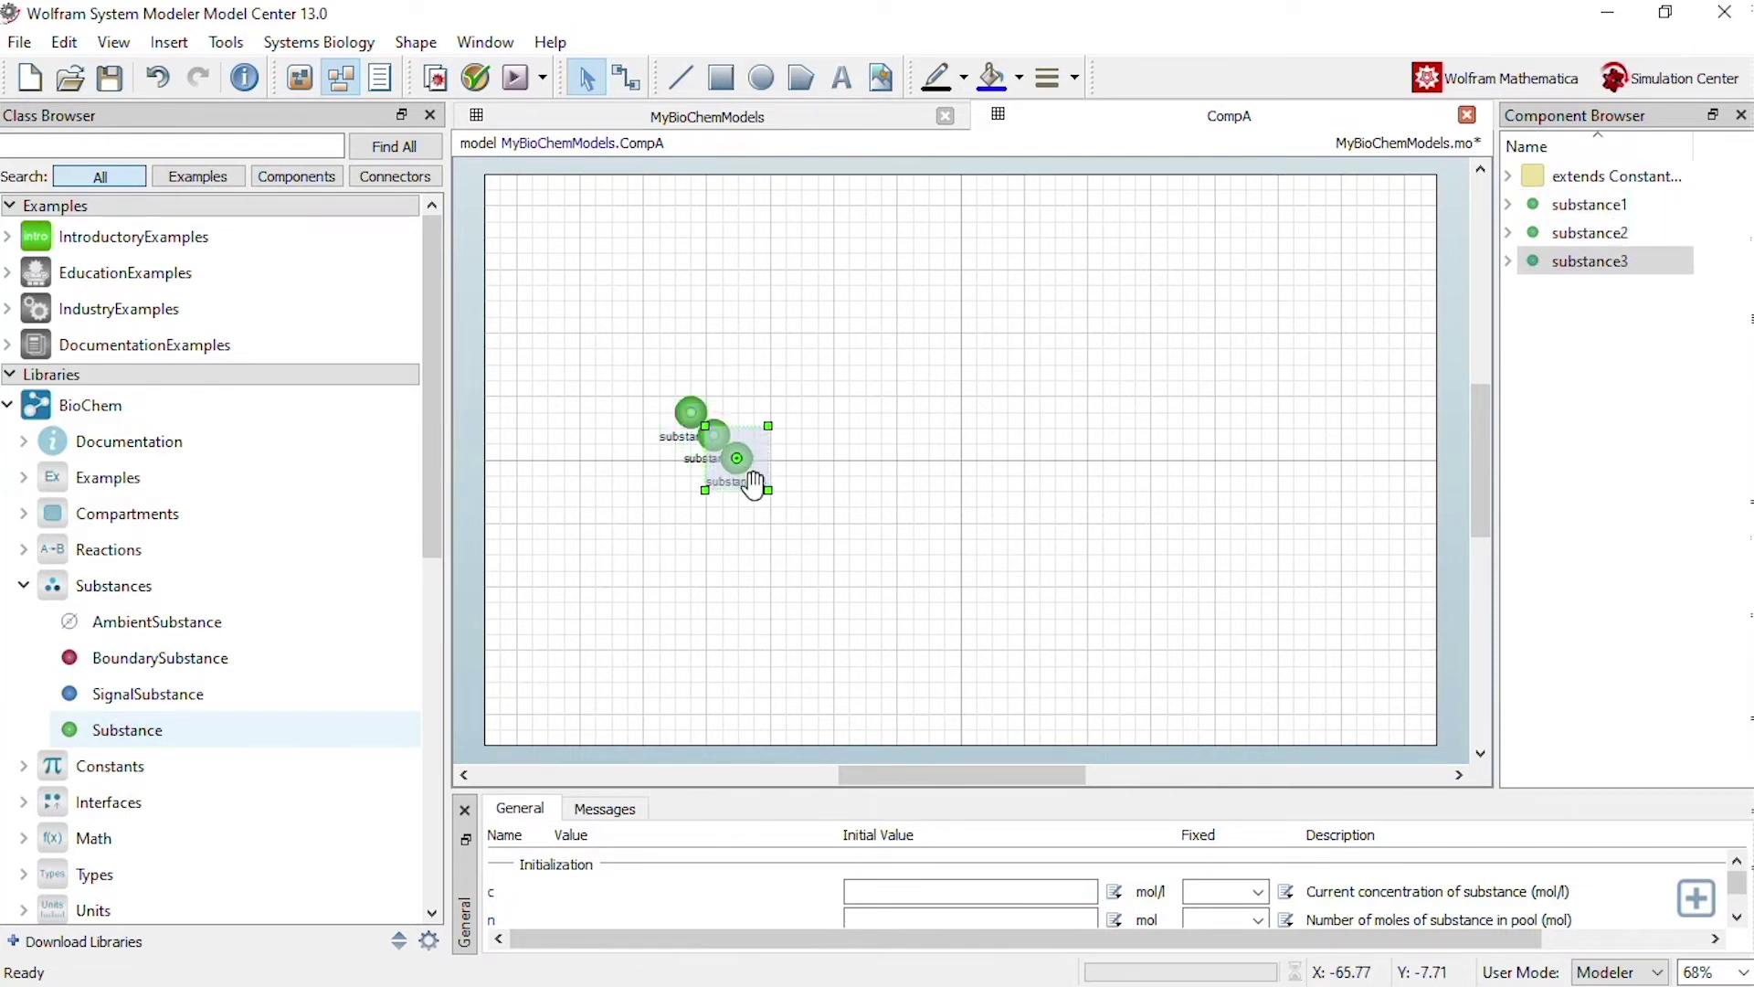
key("ctrl+d")
key("ctrl+d")
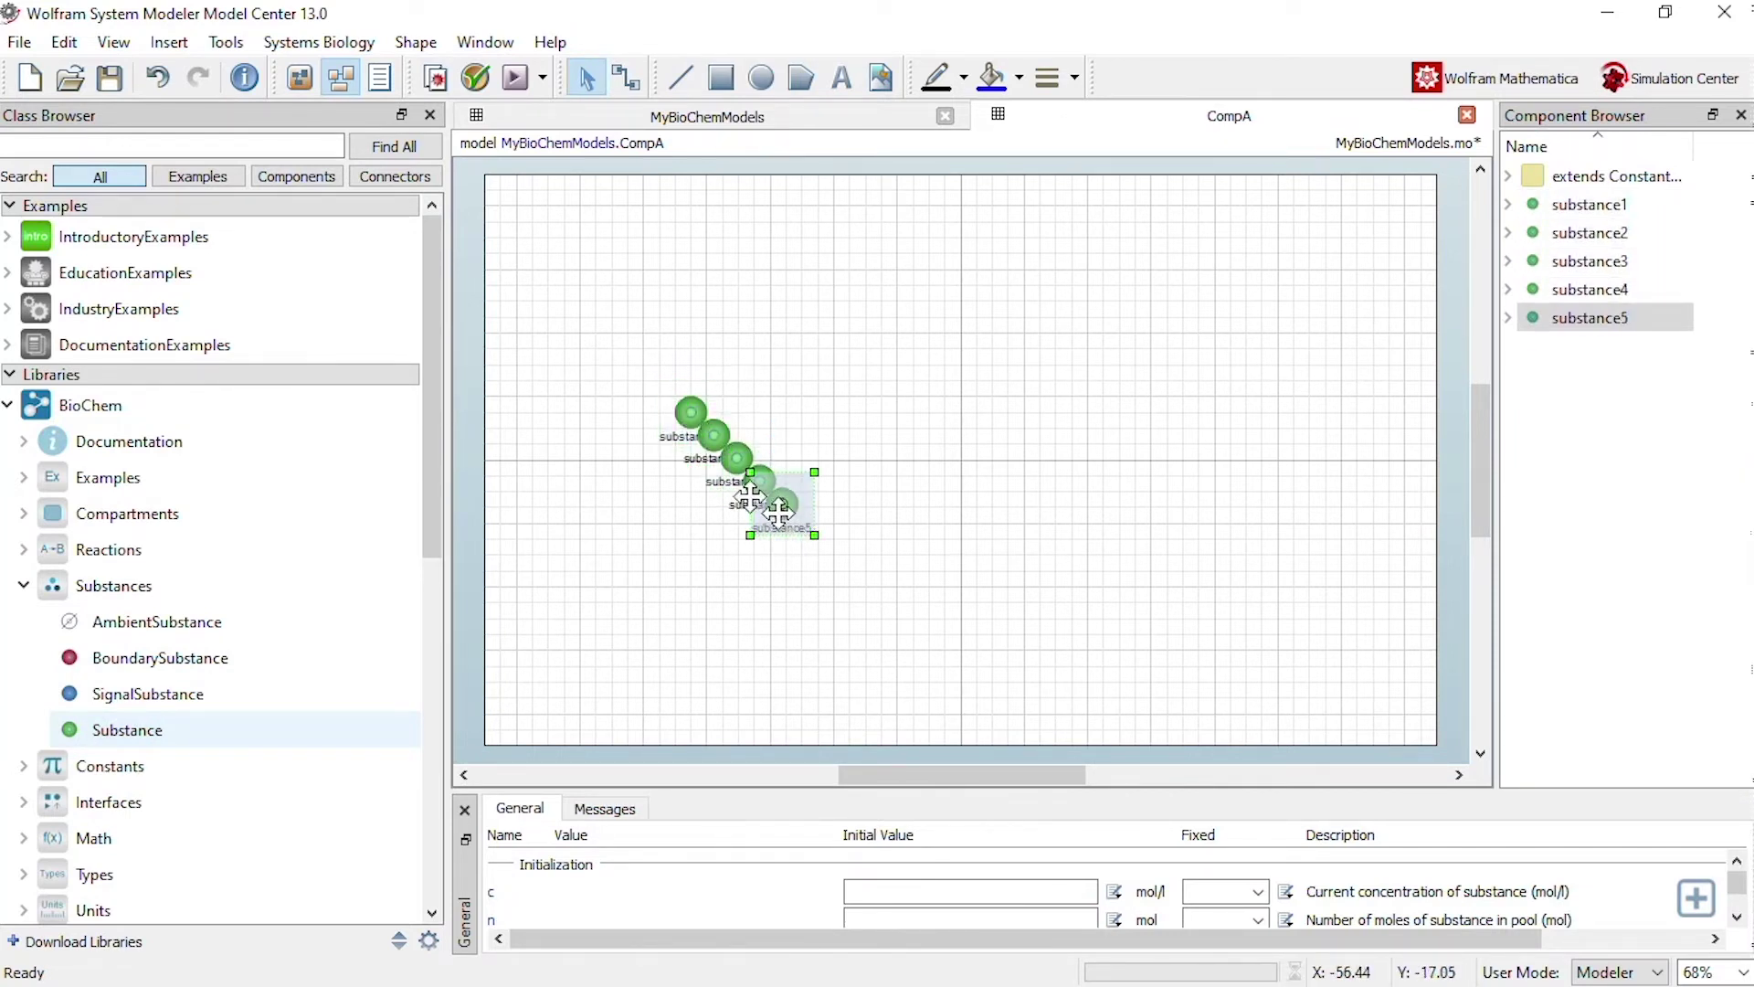
Step: Arrange the substances with substance2 above substance3, substance1 and substance5 in a row beside them, and substance4 below substance1
left_click_drag(731, 467, 627, 553)
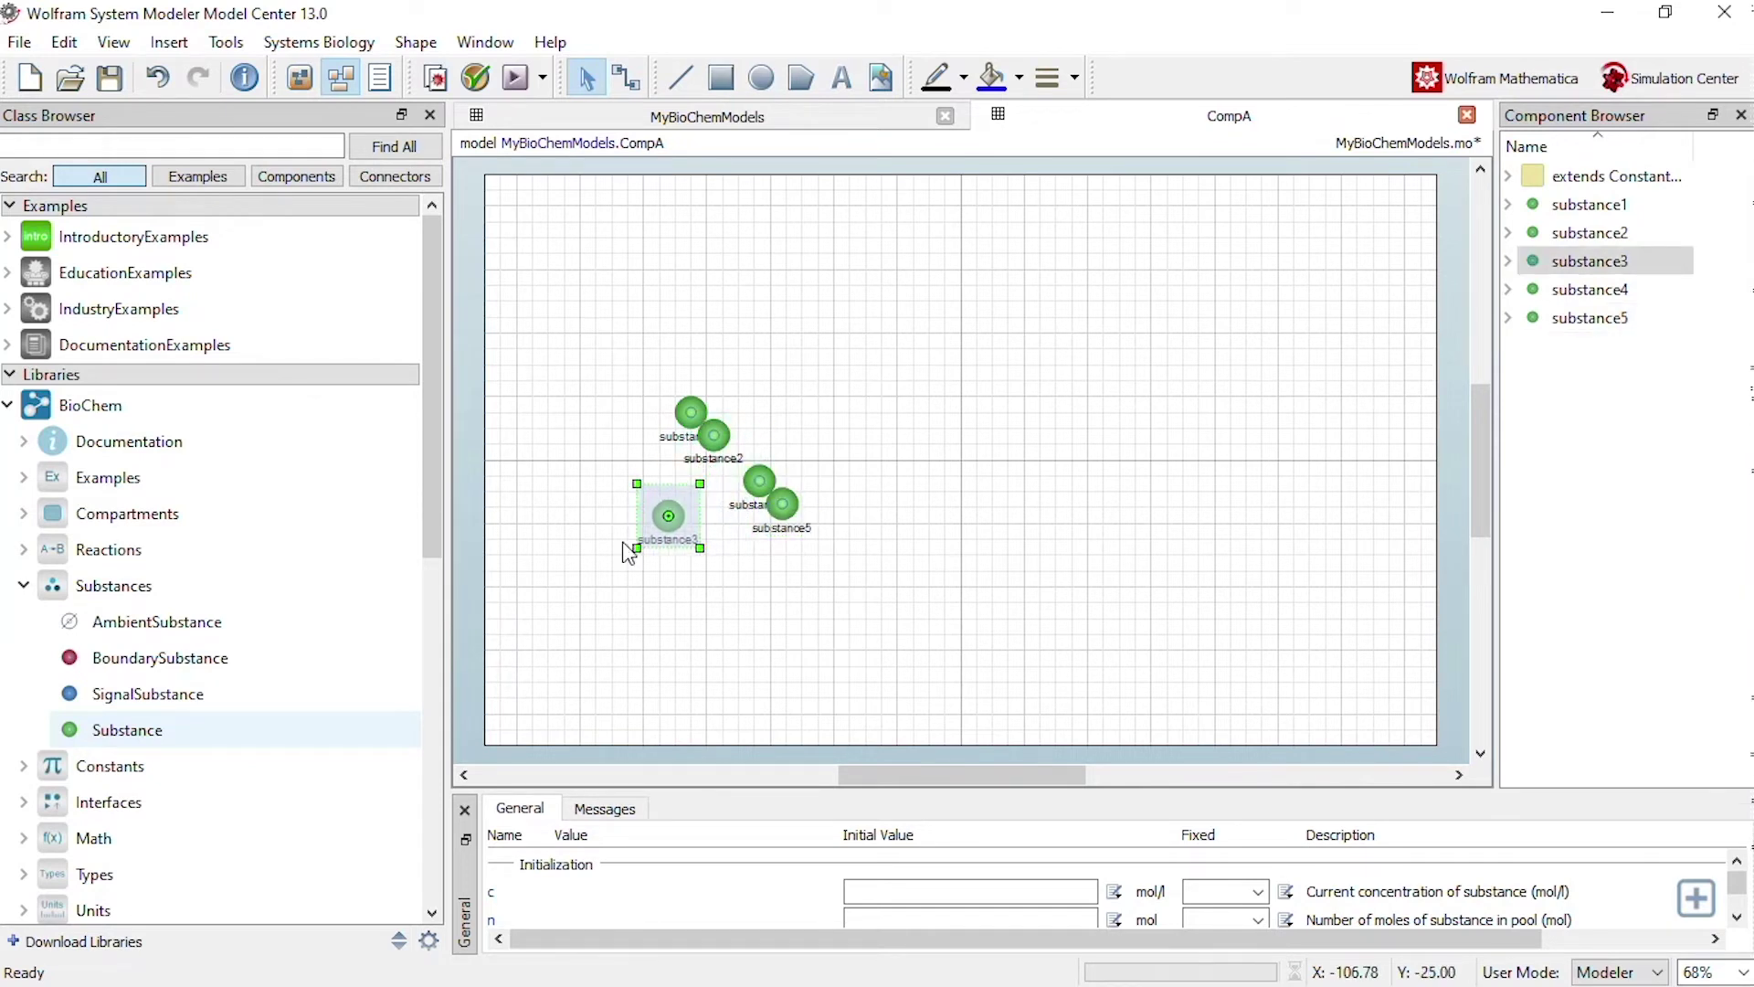
left_click_drag(690, 418, 942, 478)
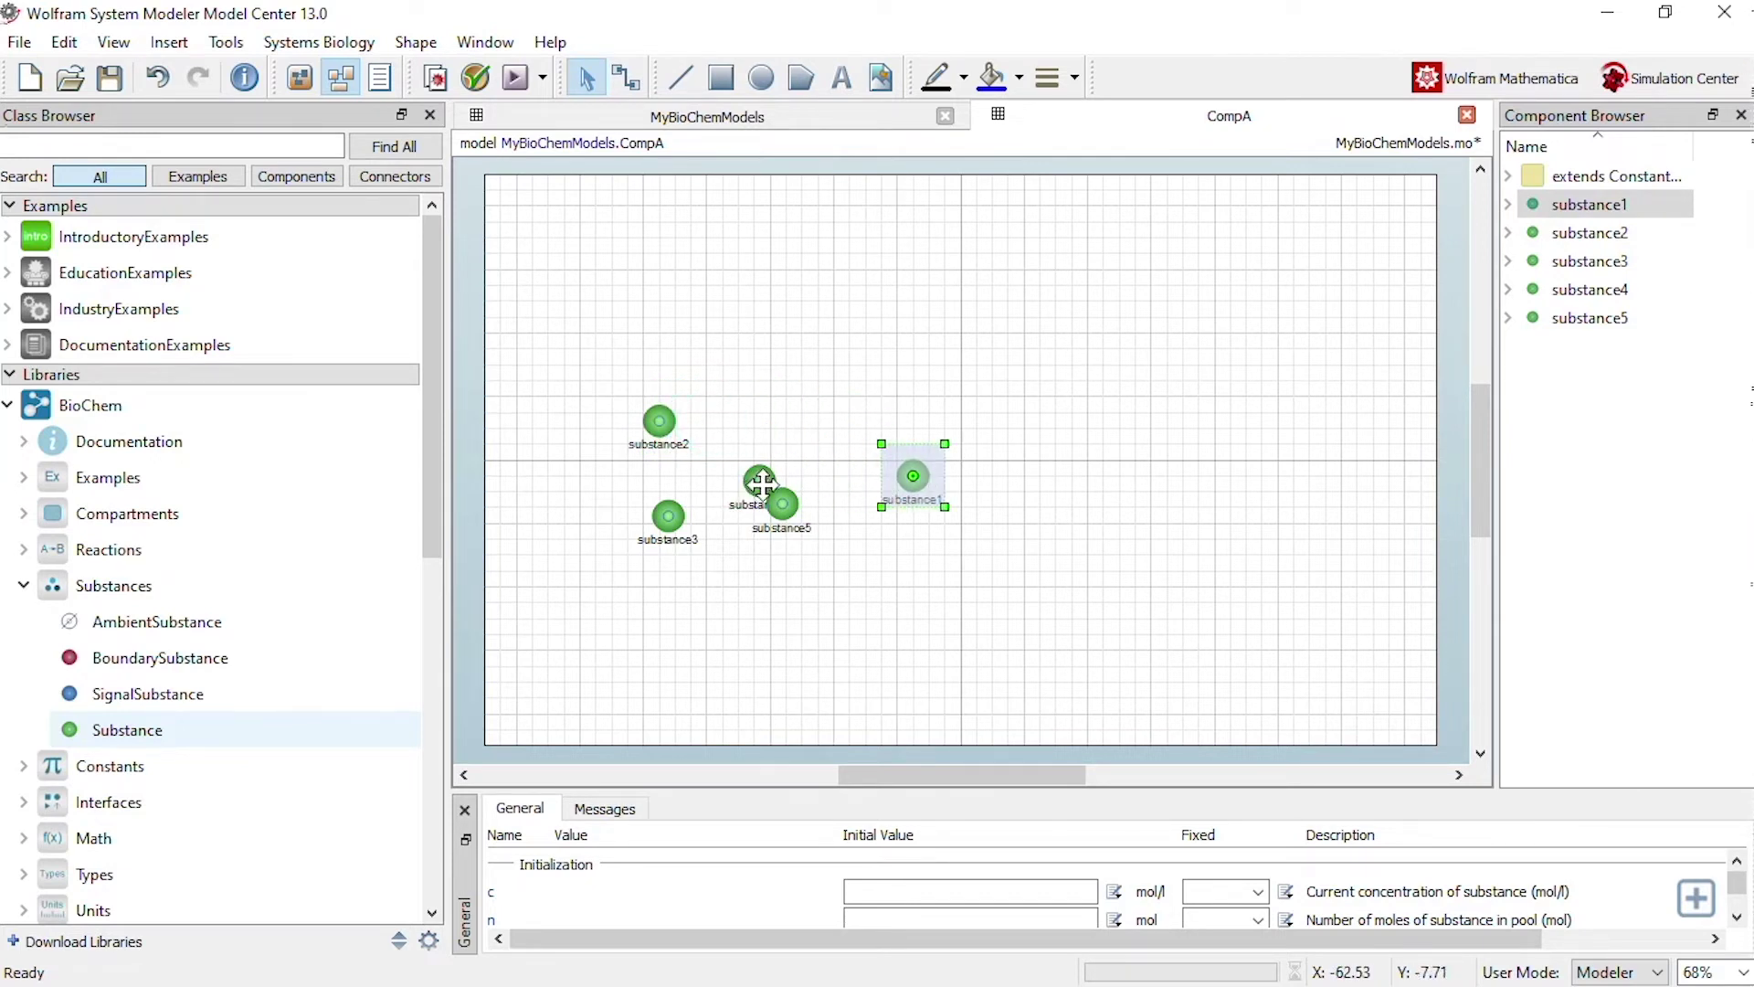
left_click_drag(779, 499, 1220, 451)
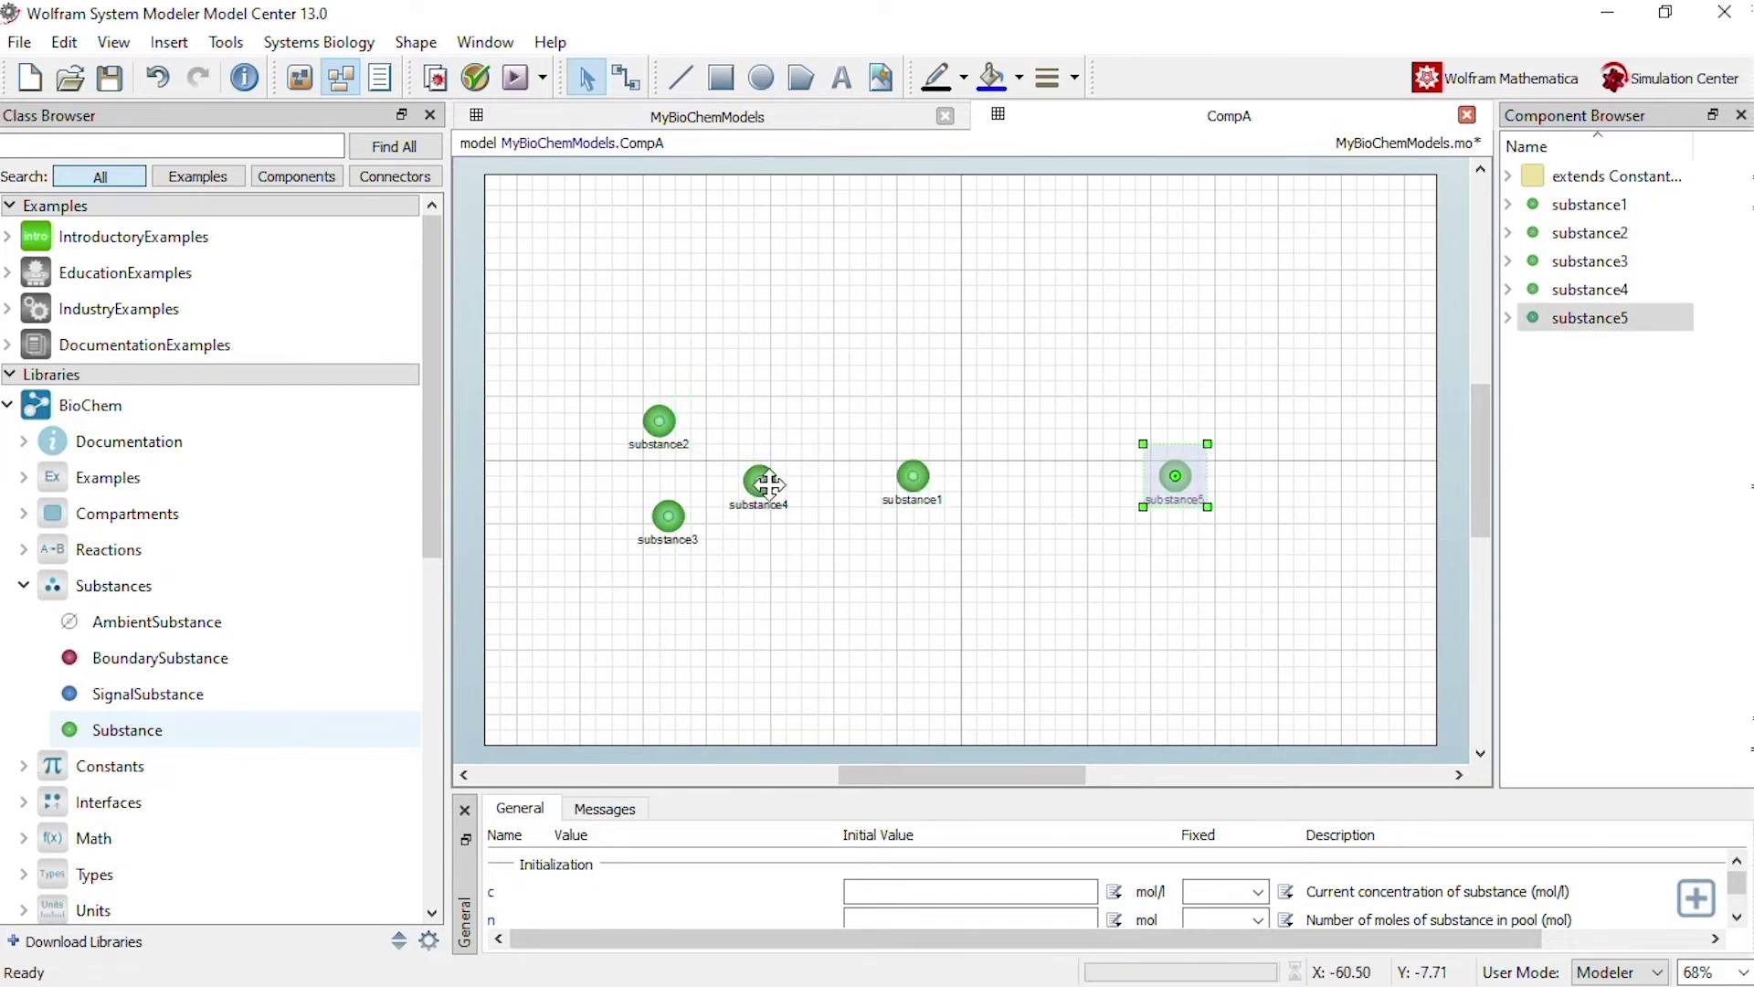
left_click_drag(764, 482, 962, 699)
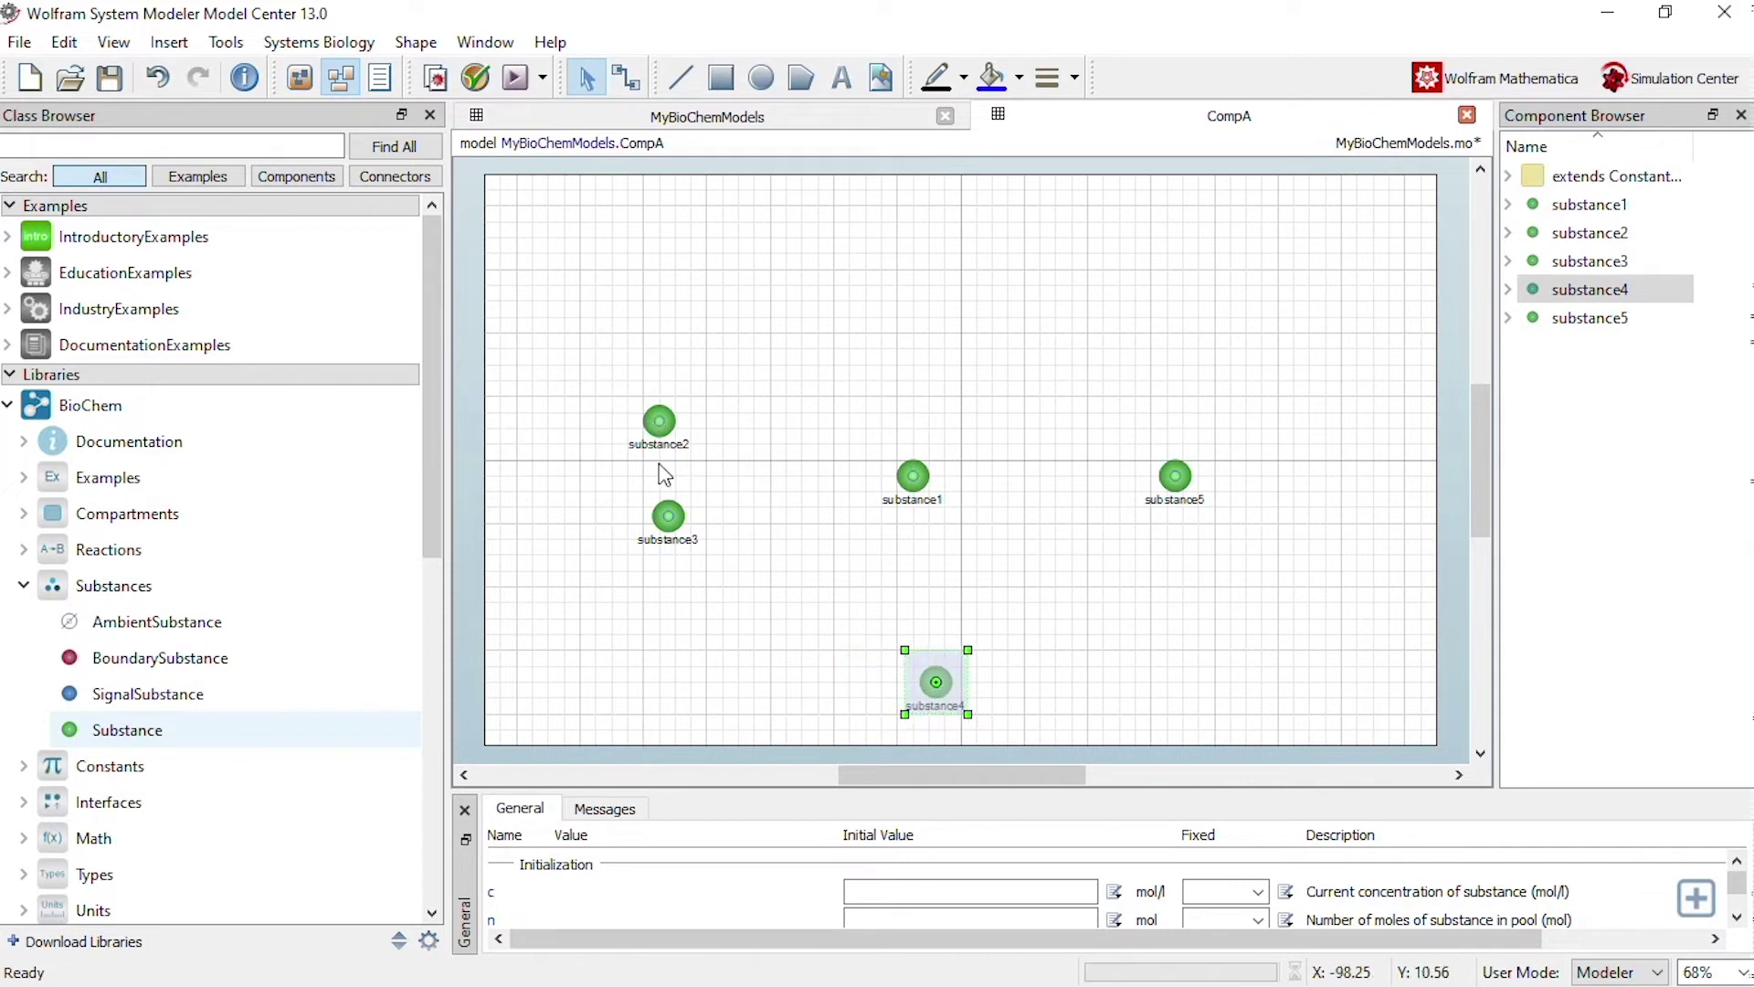
left_click_drag(653, 539, 638, 577)
left_click_drag(658, 422, 650, 413)
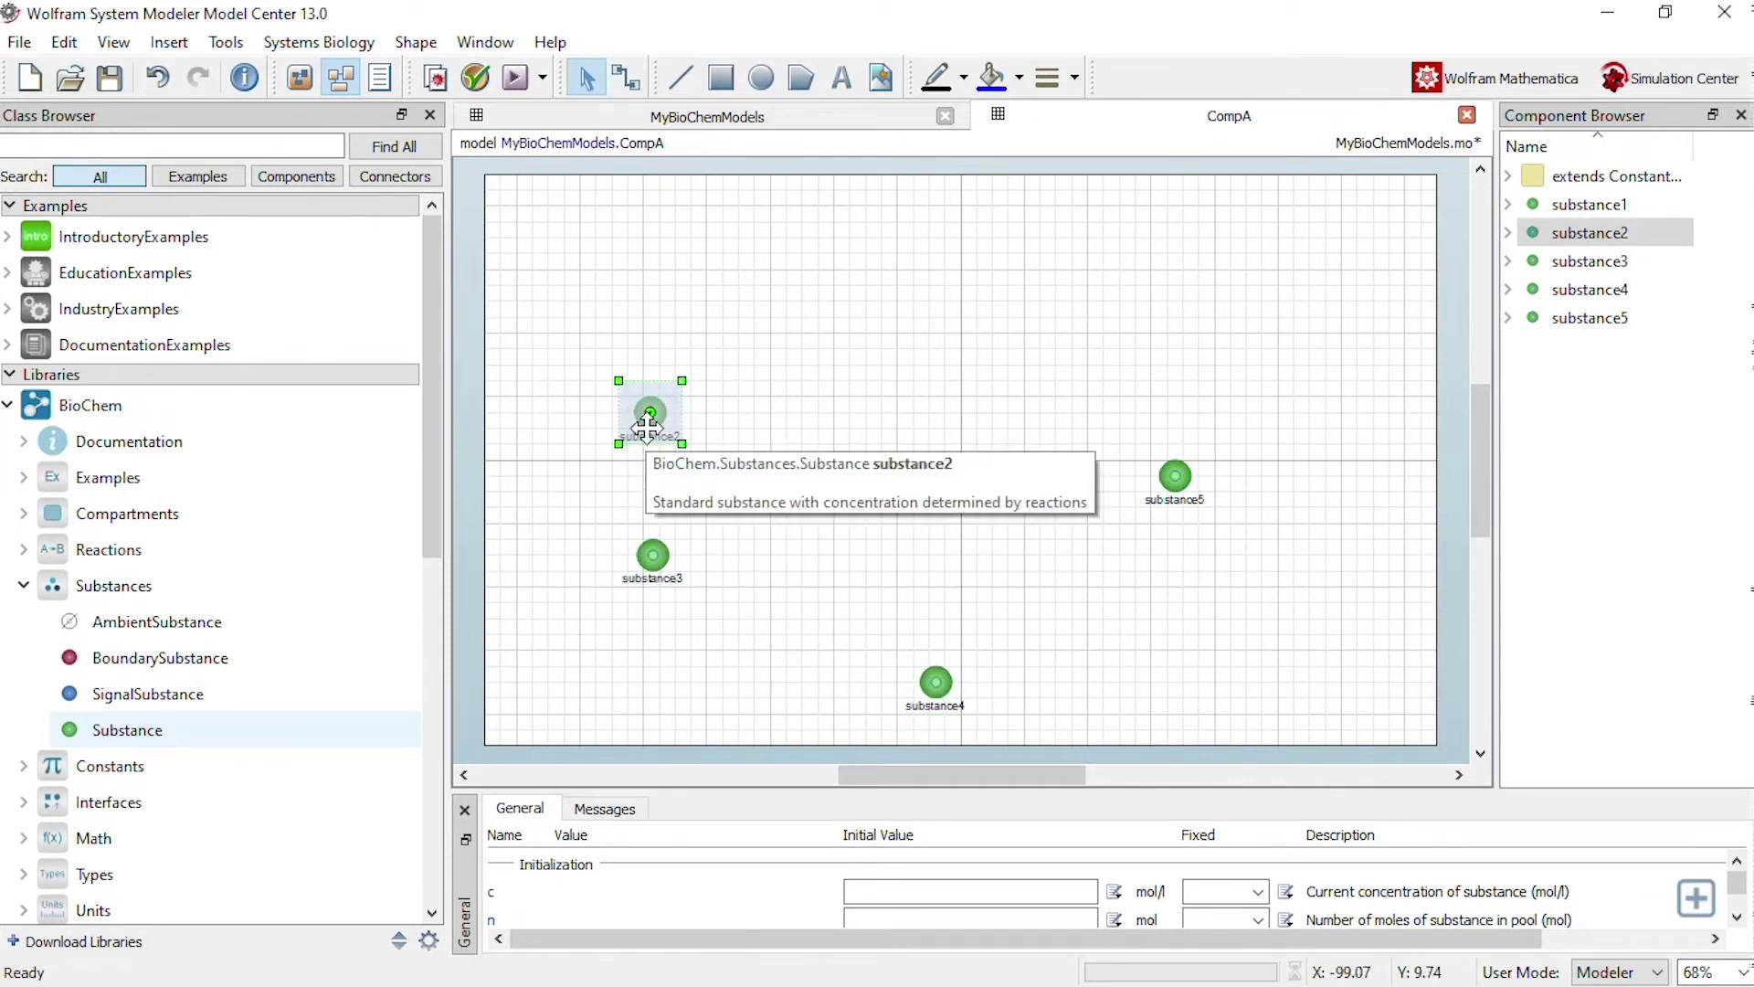
Step: Rename substance2 as A and substance3 below it as B
right_click(657, 413)
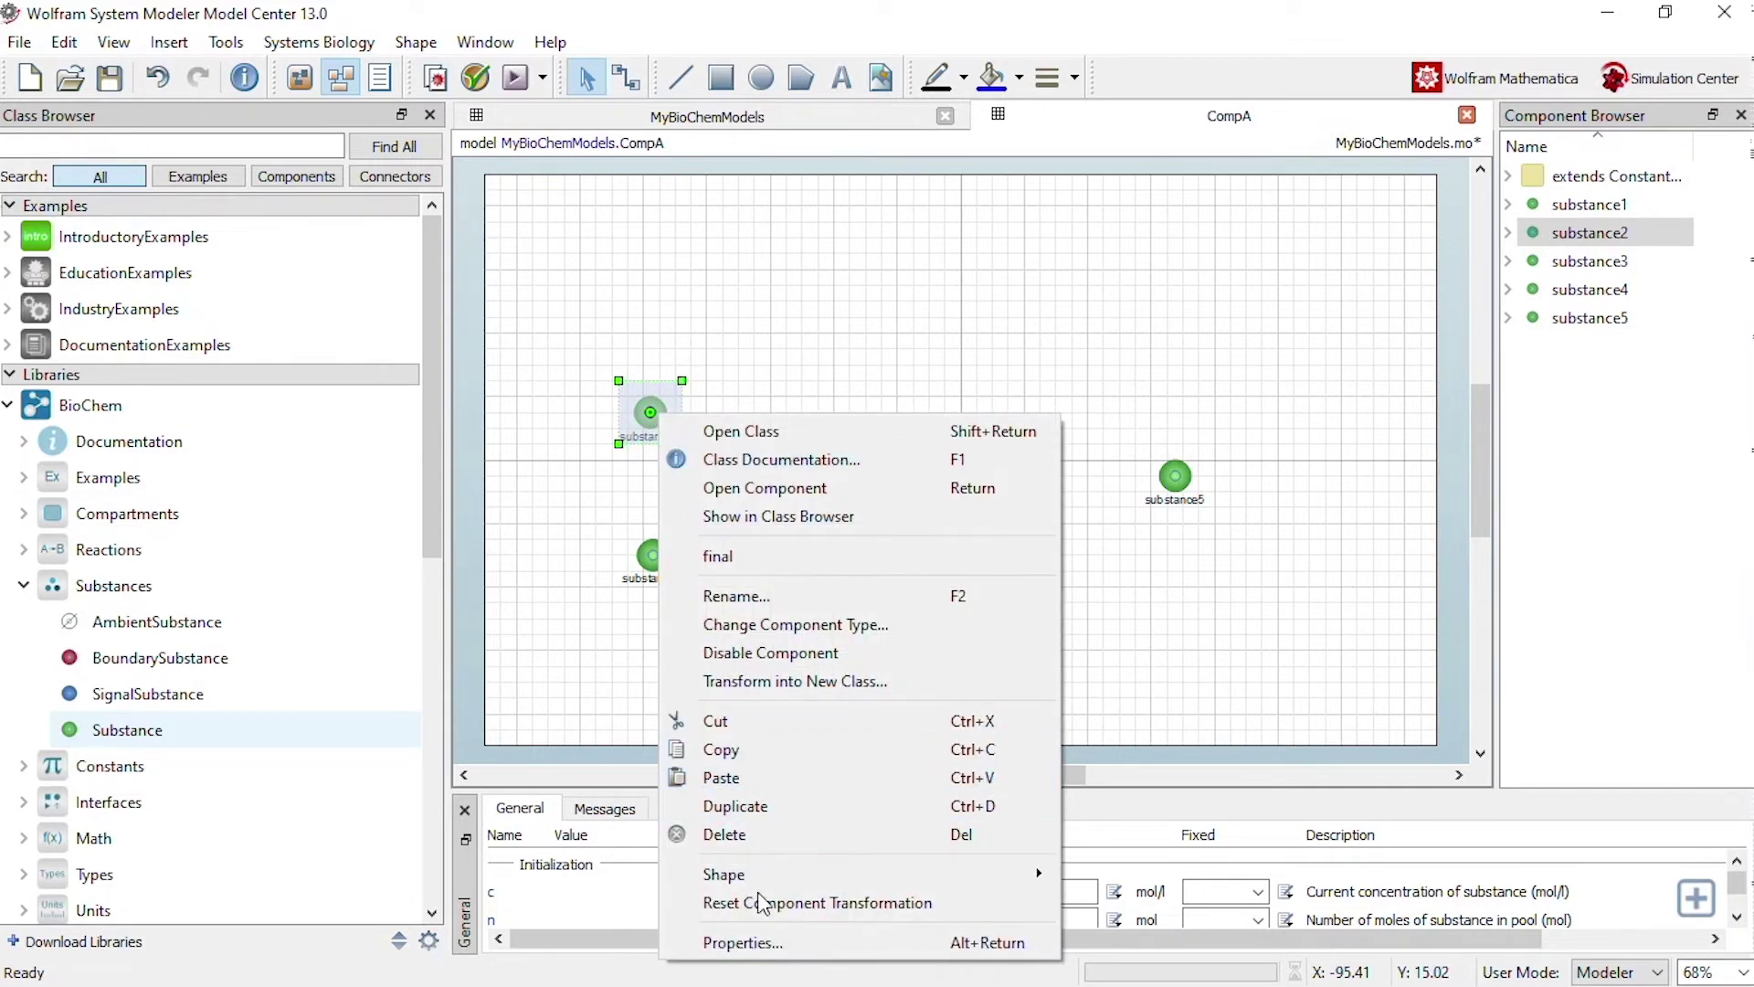
left_click(770, 945)
type("A")
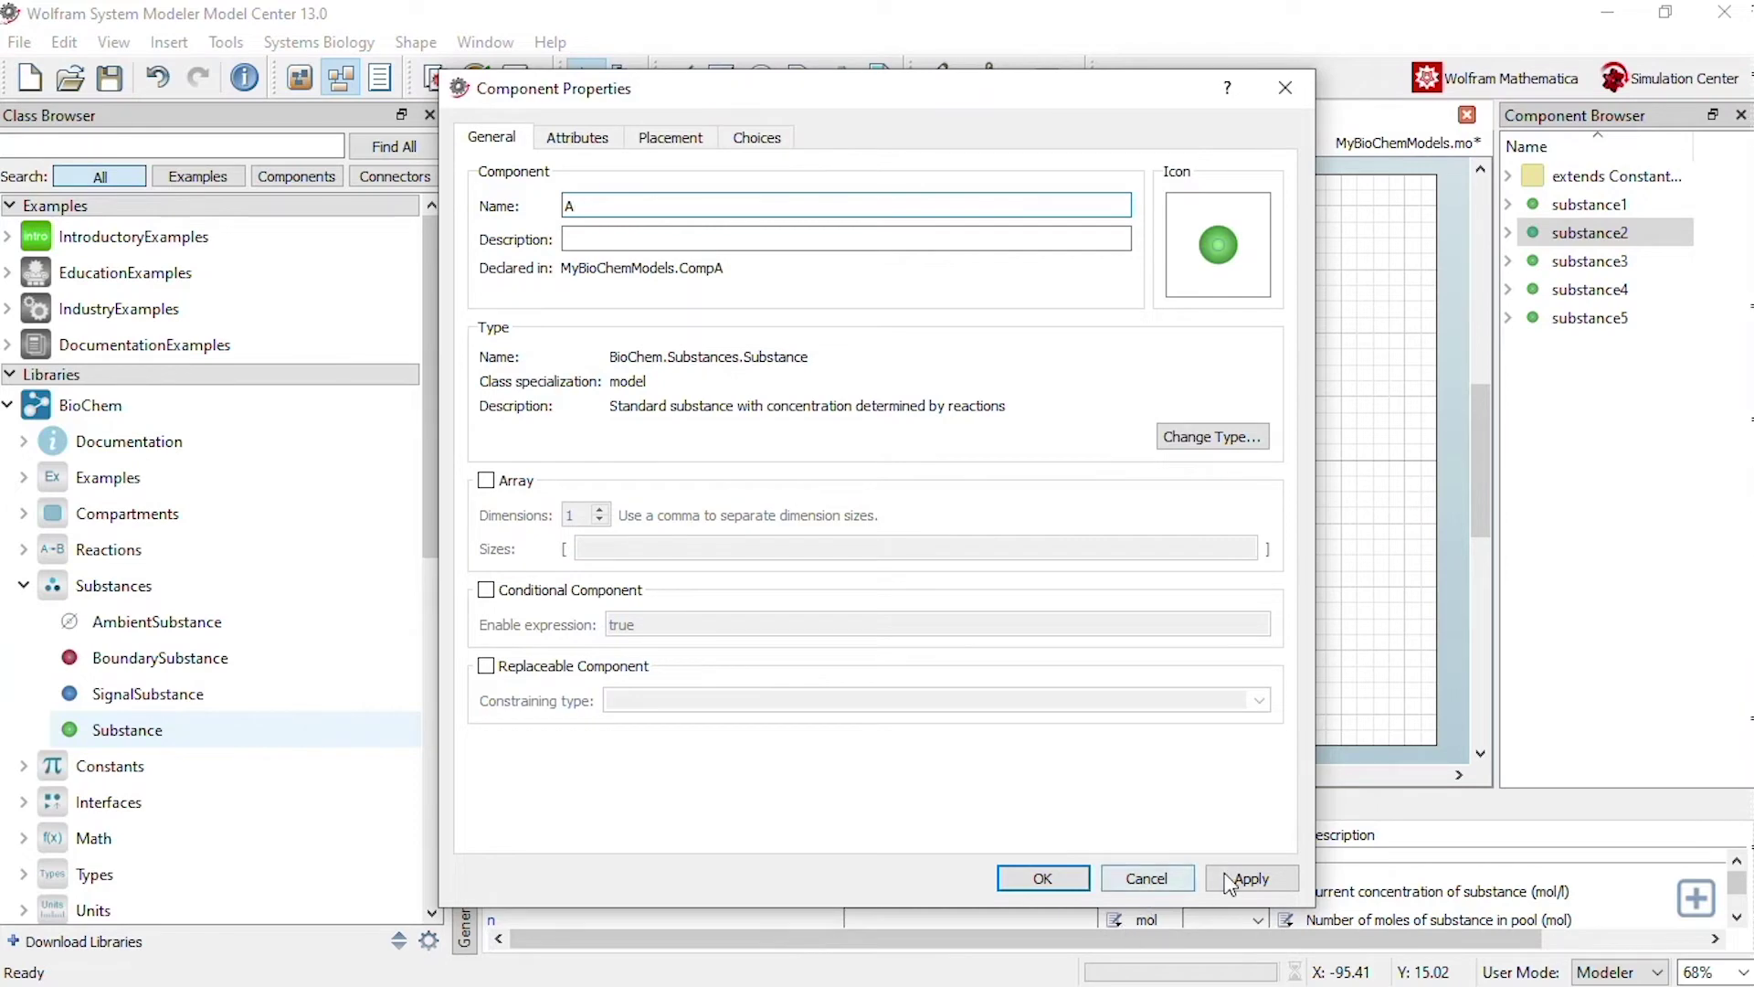
left_click(1044, 878)
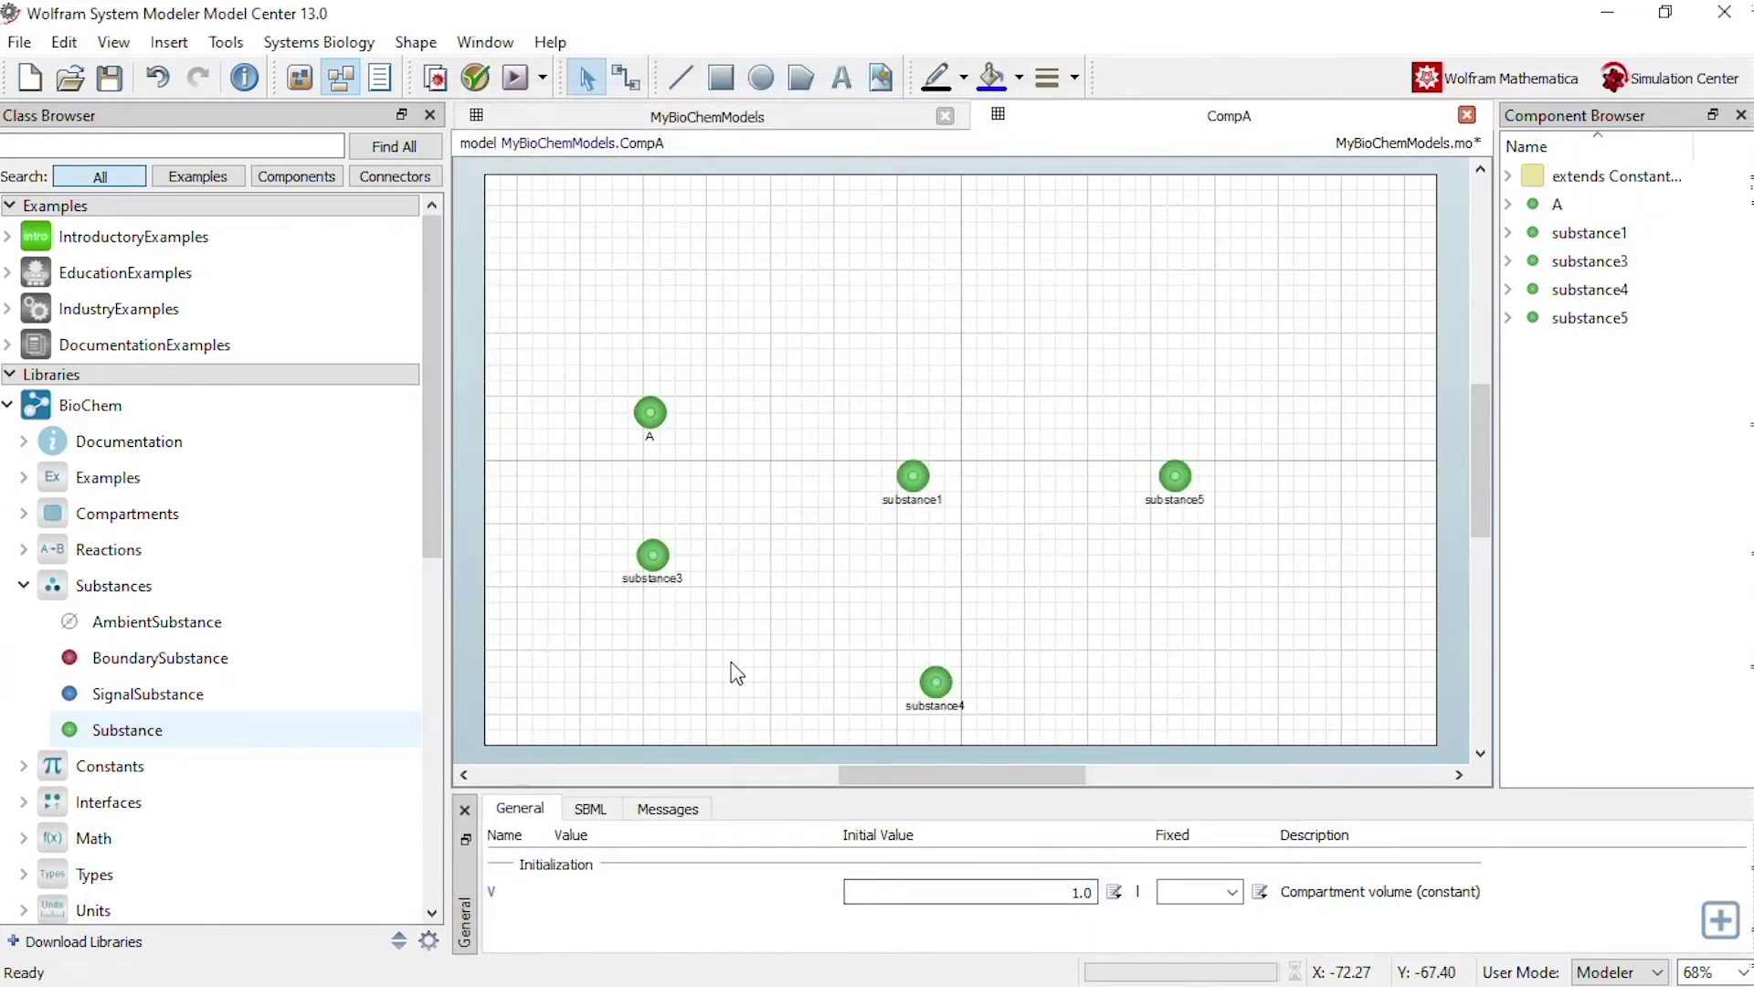
right_click(666, 575)
left_click(697, 556)
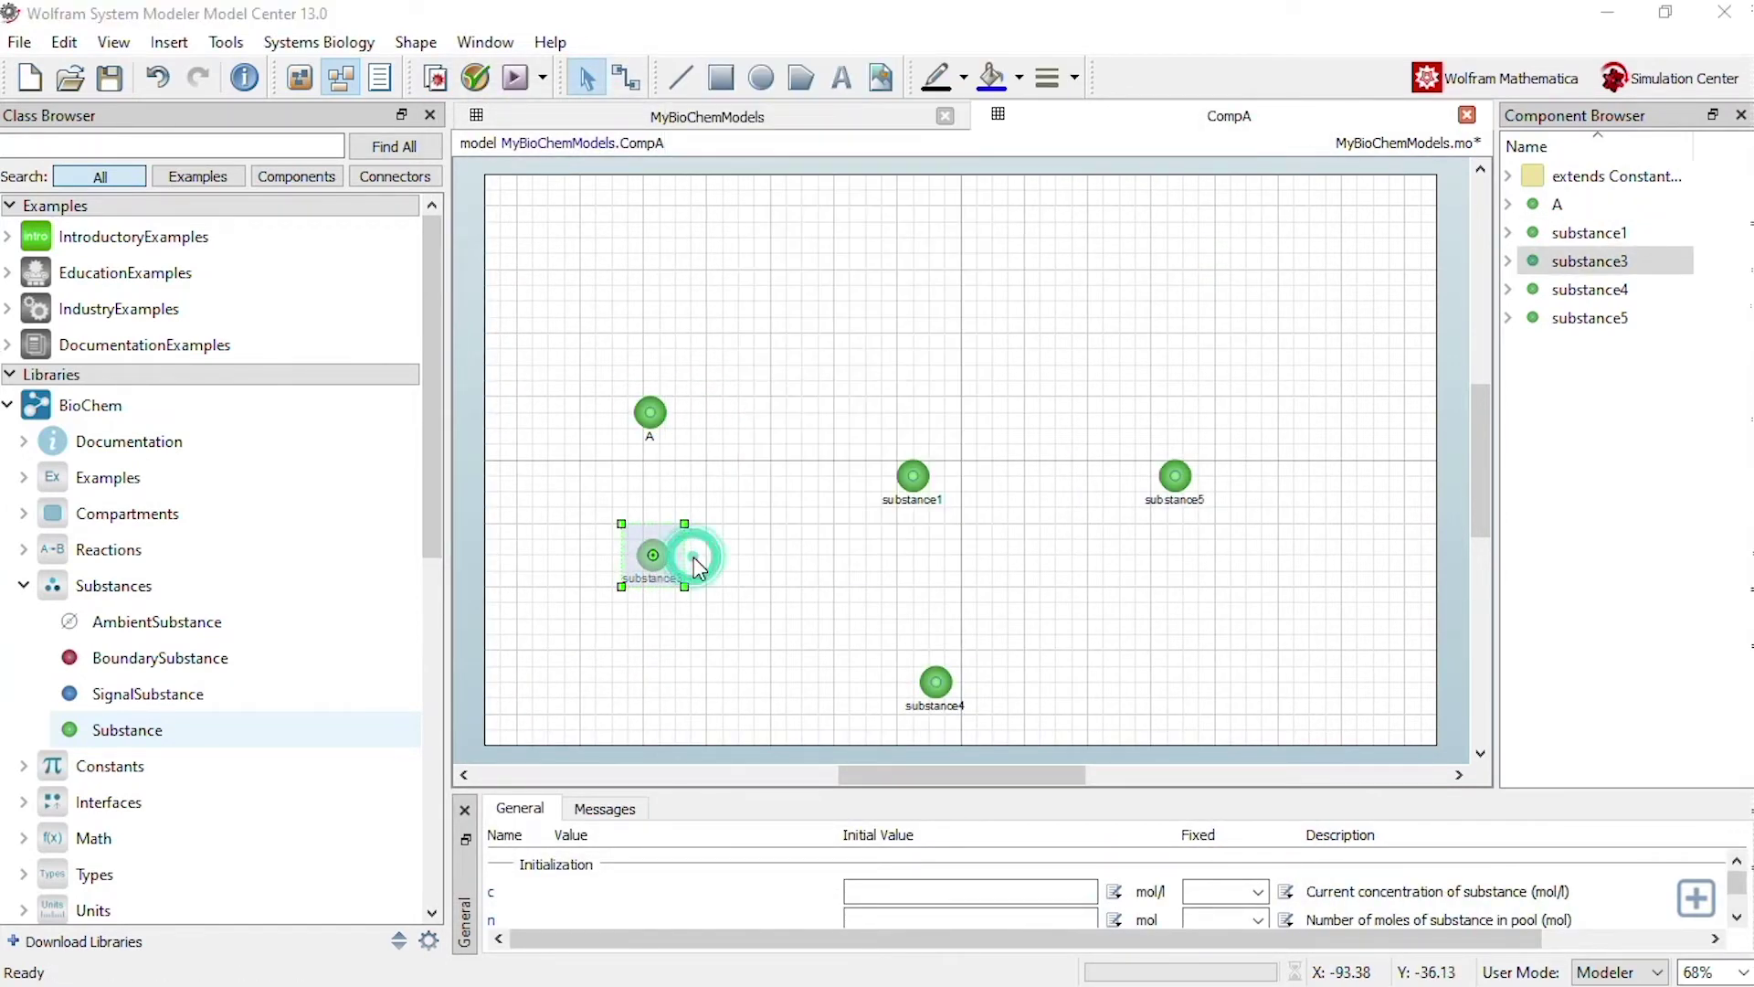
type("B")
key("Return")
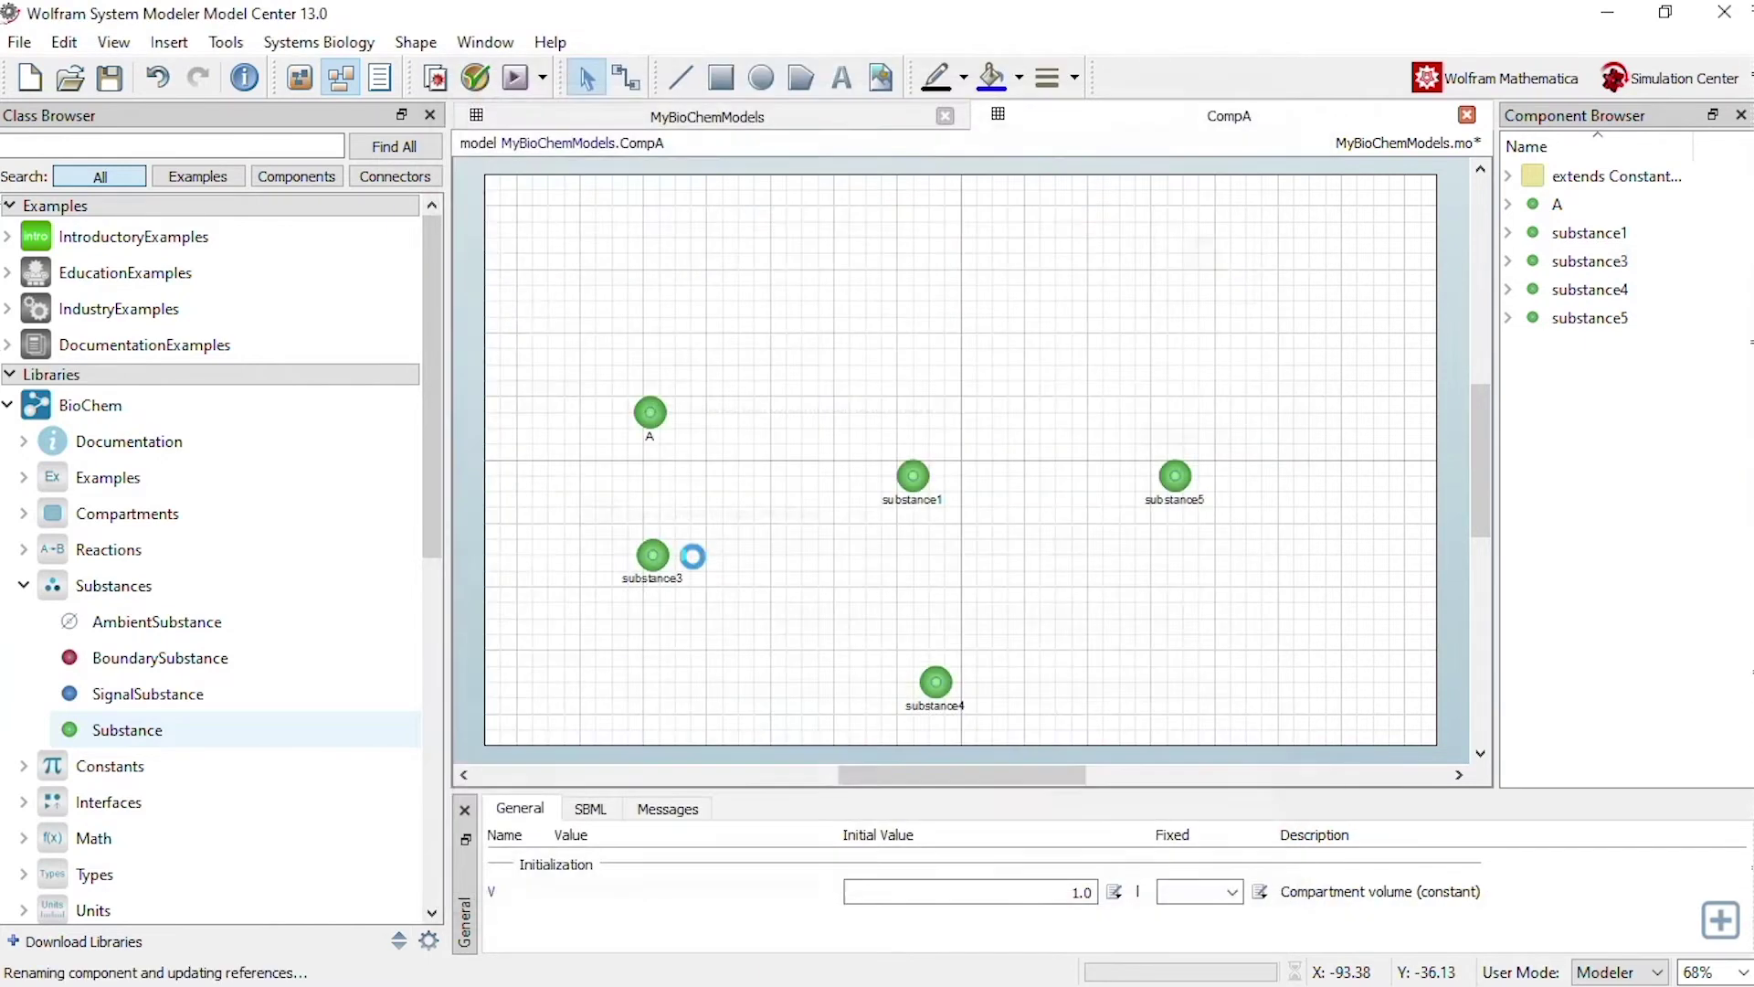
Step: Rename substance1 in the middle as AB and substance5 beside it as AmB
right_click(909, 483)
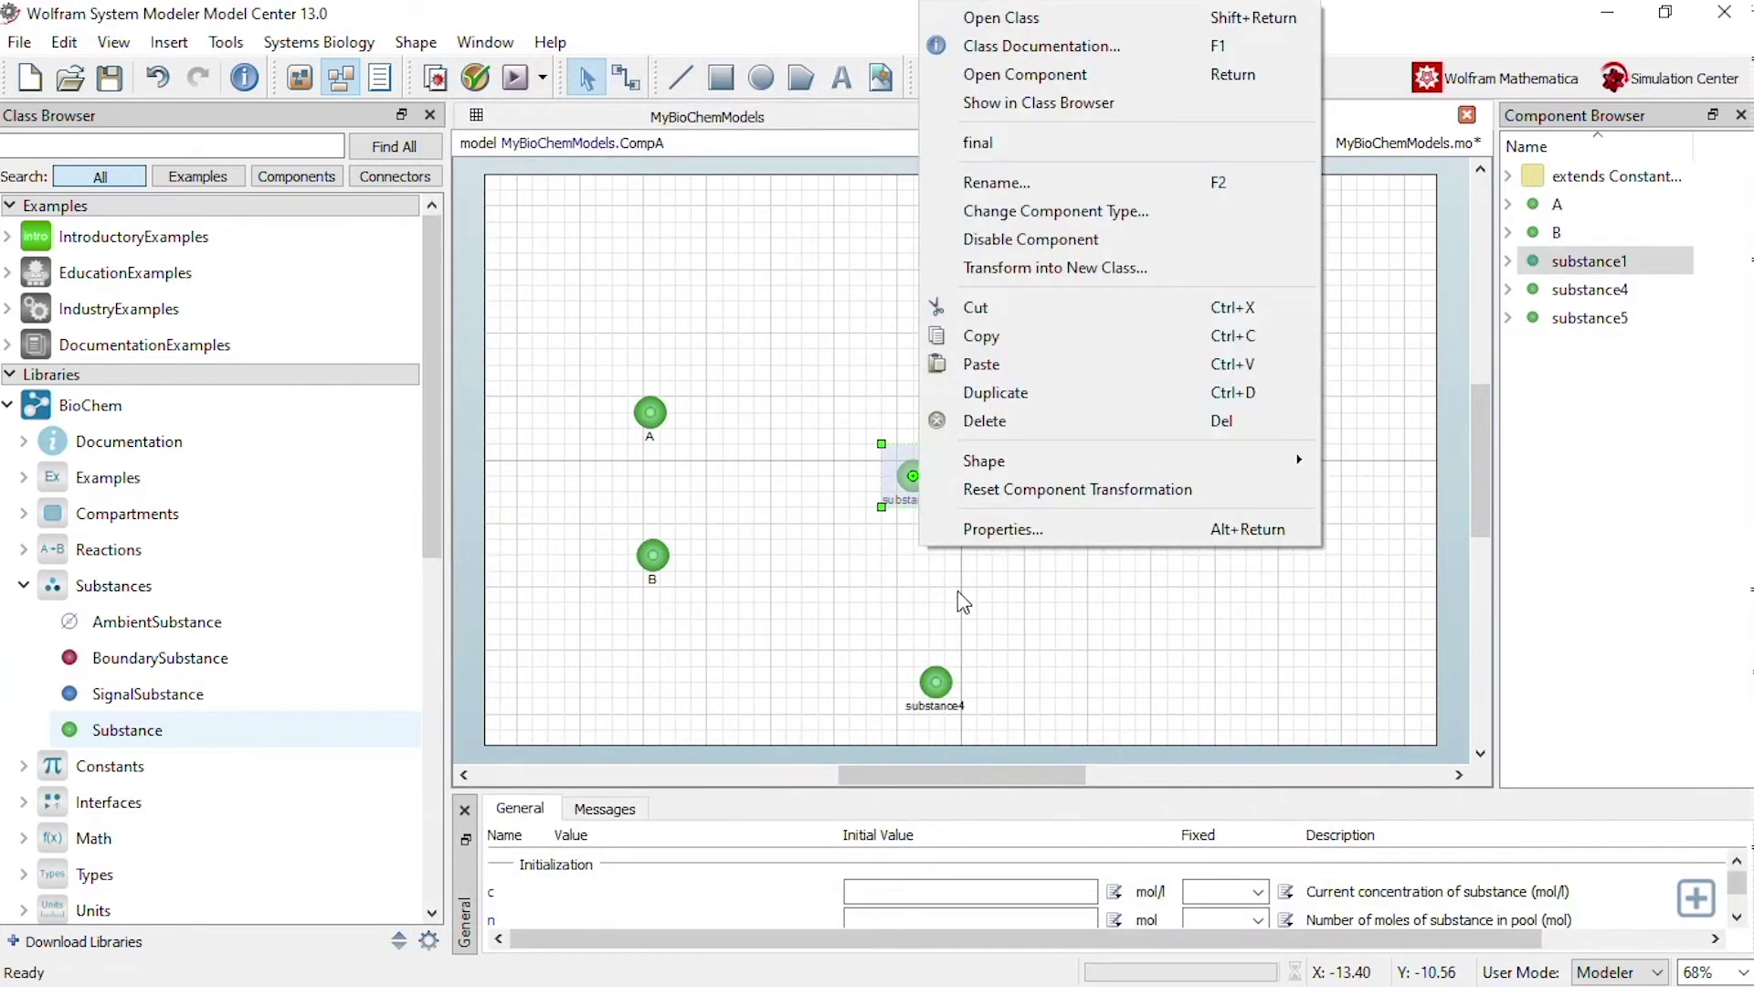
left_click(996, 528)
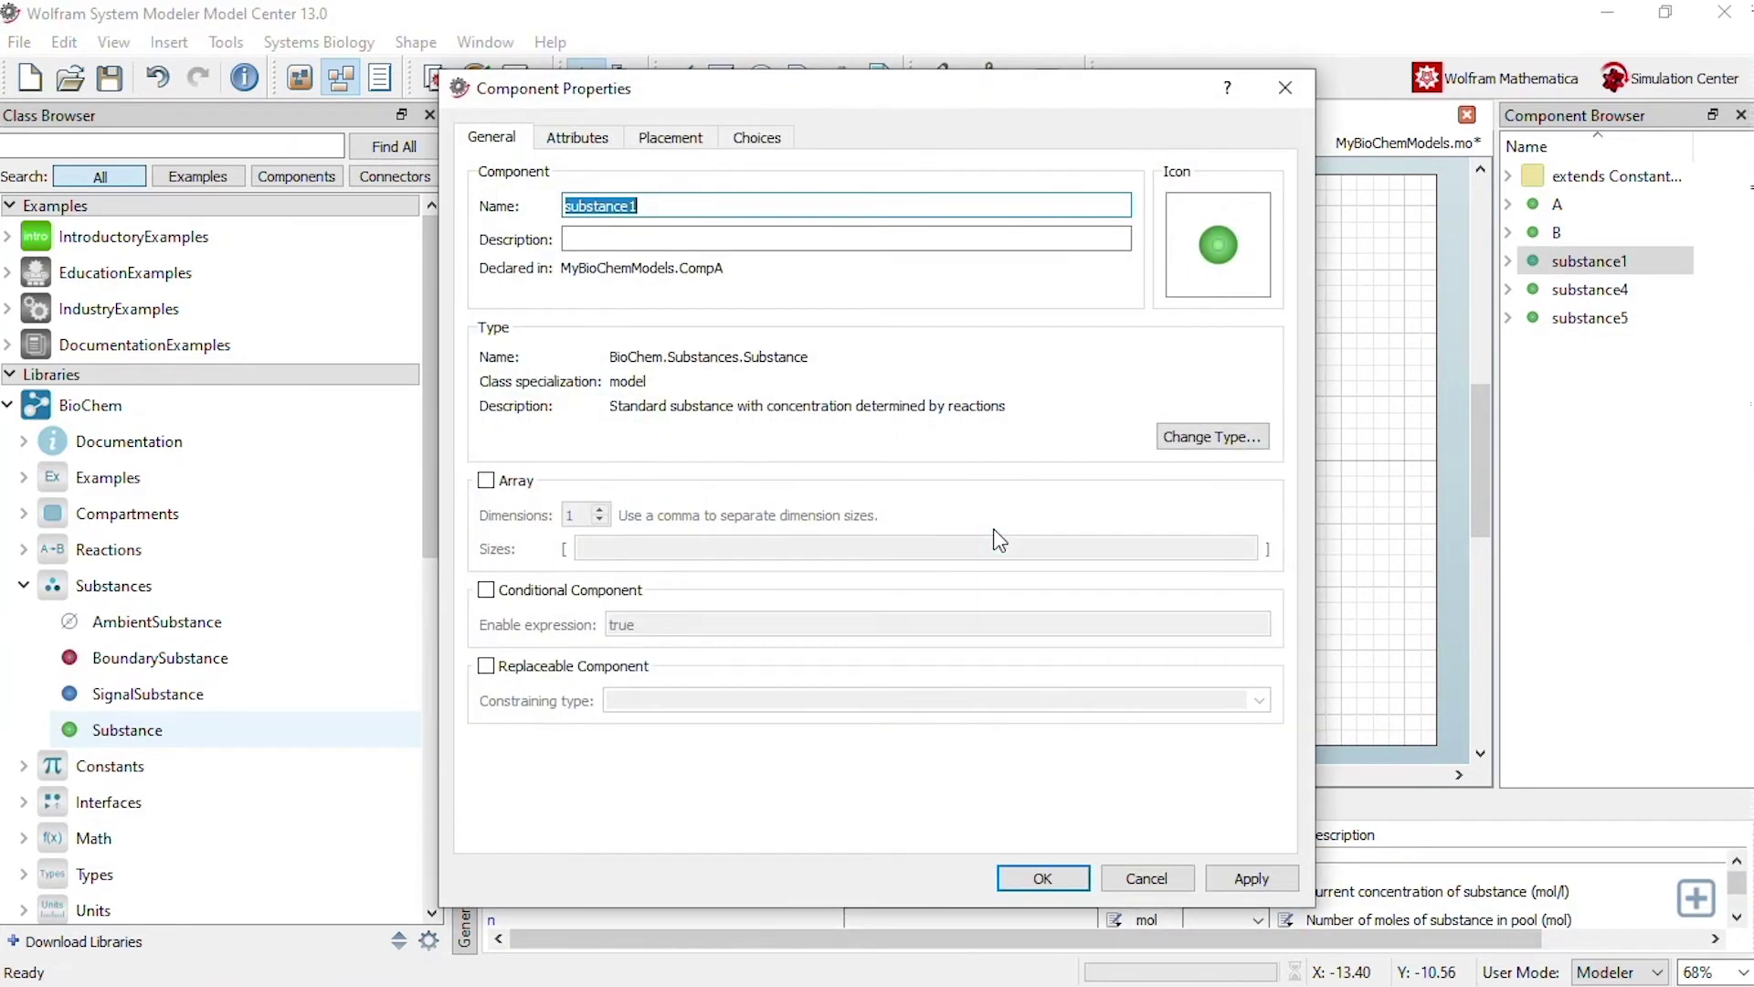
type("AB")
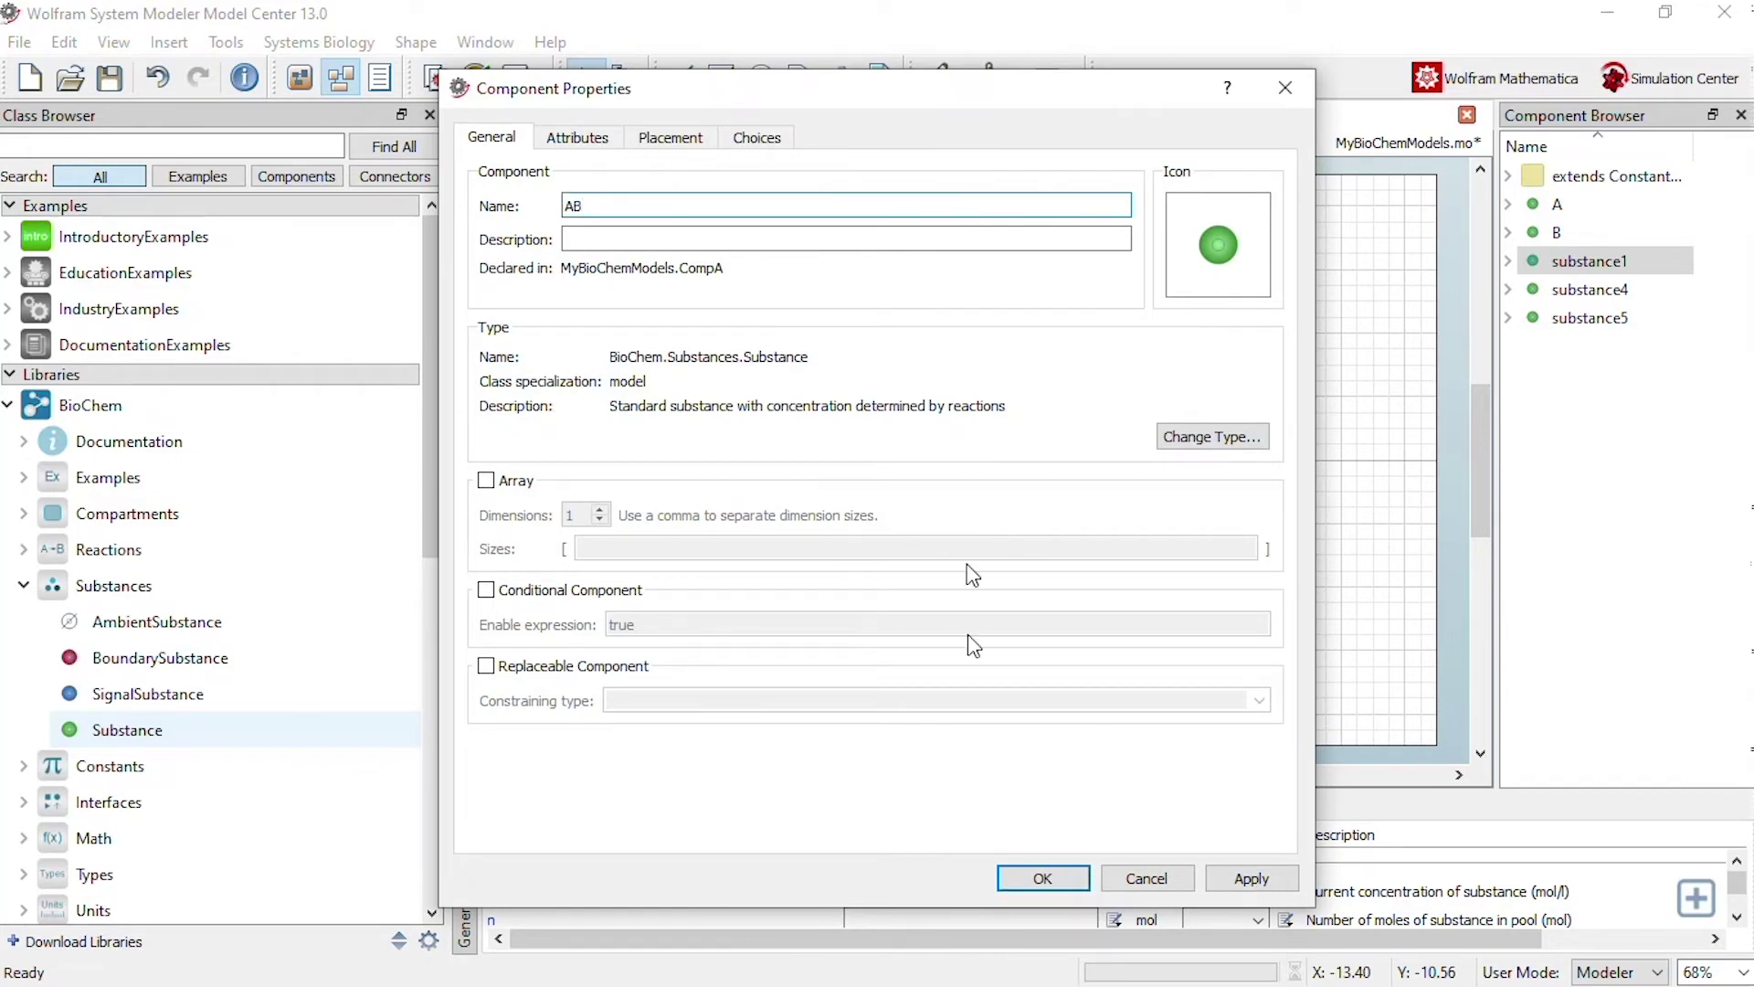
left_click(1037, 877)
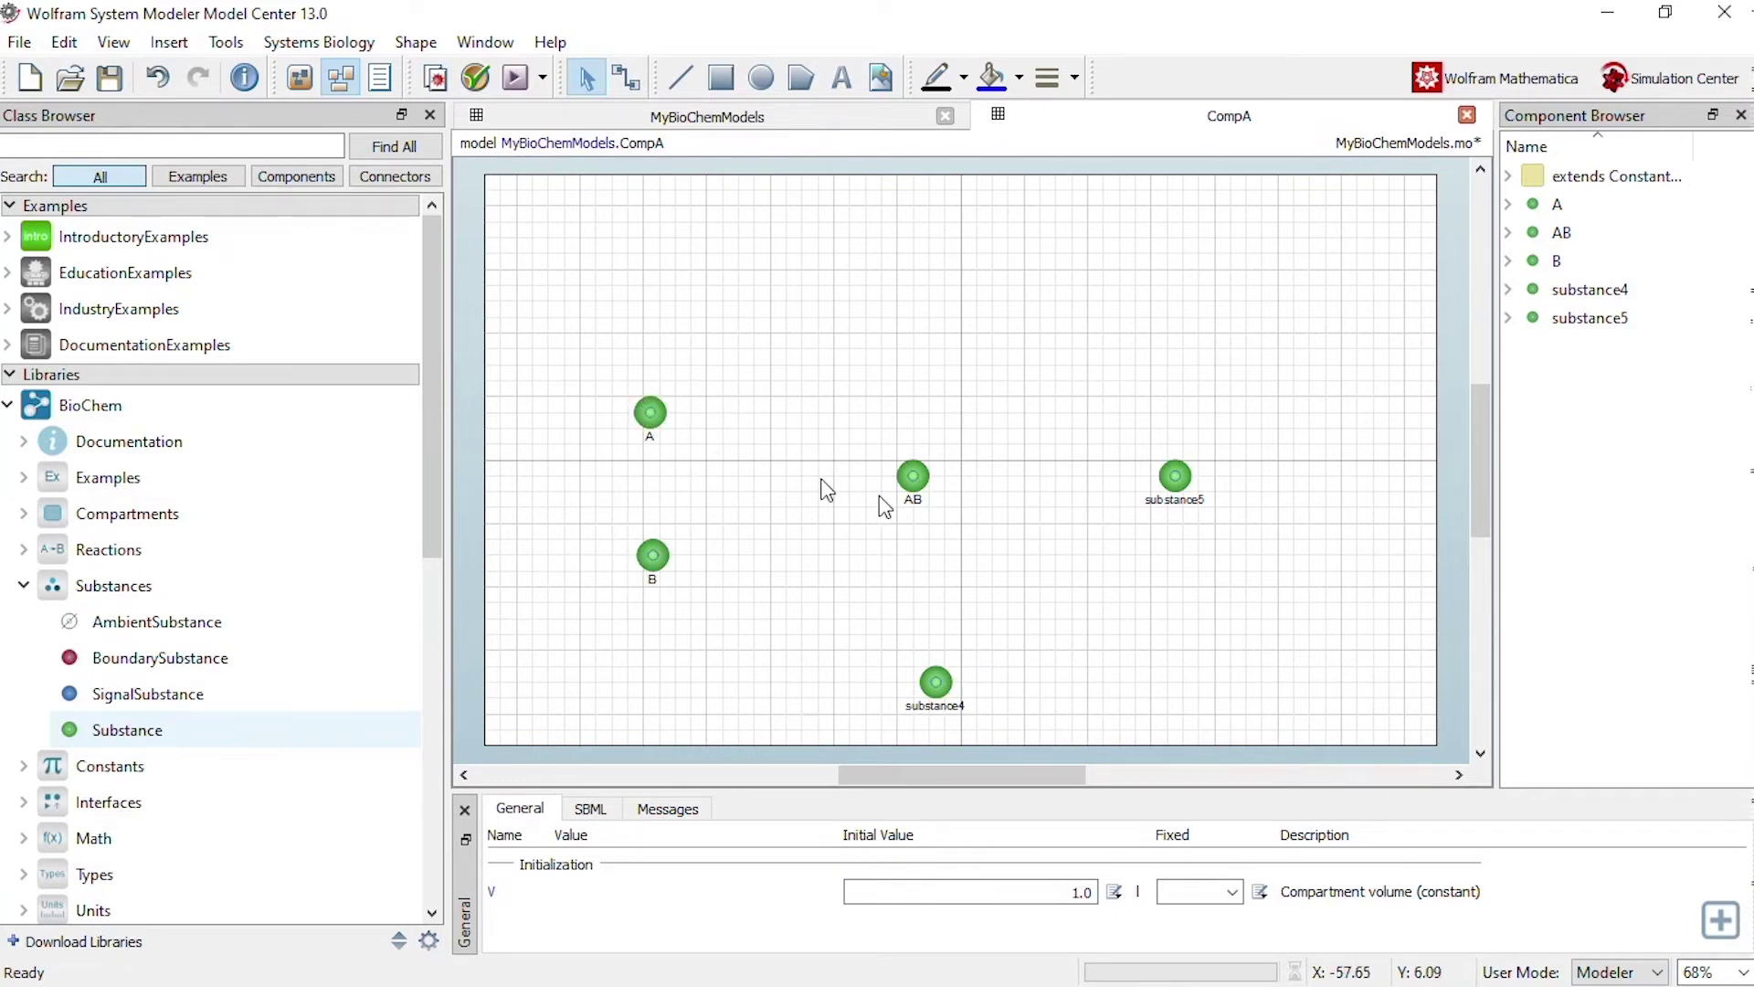
right_click(1176, 500)
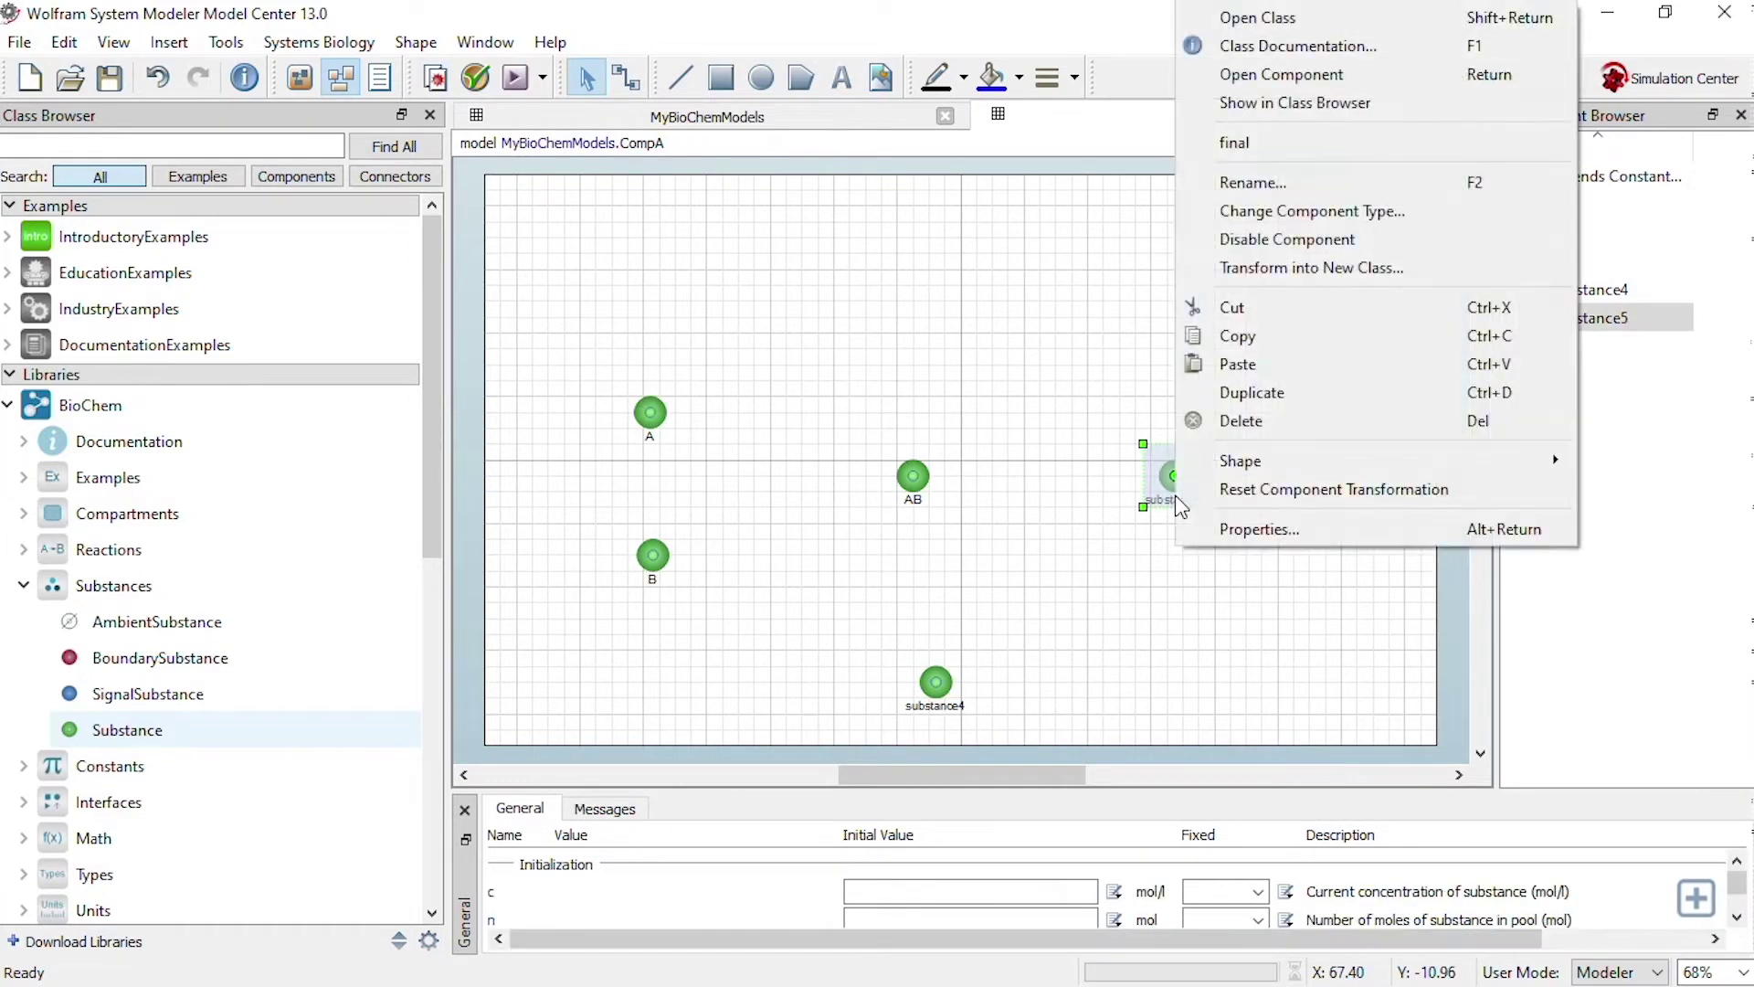
left_click(1232, 529)
type("AmB")
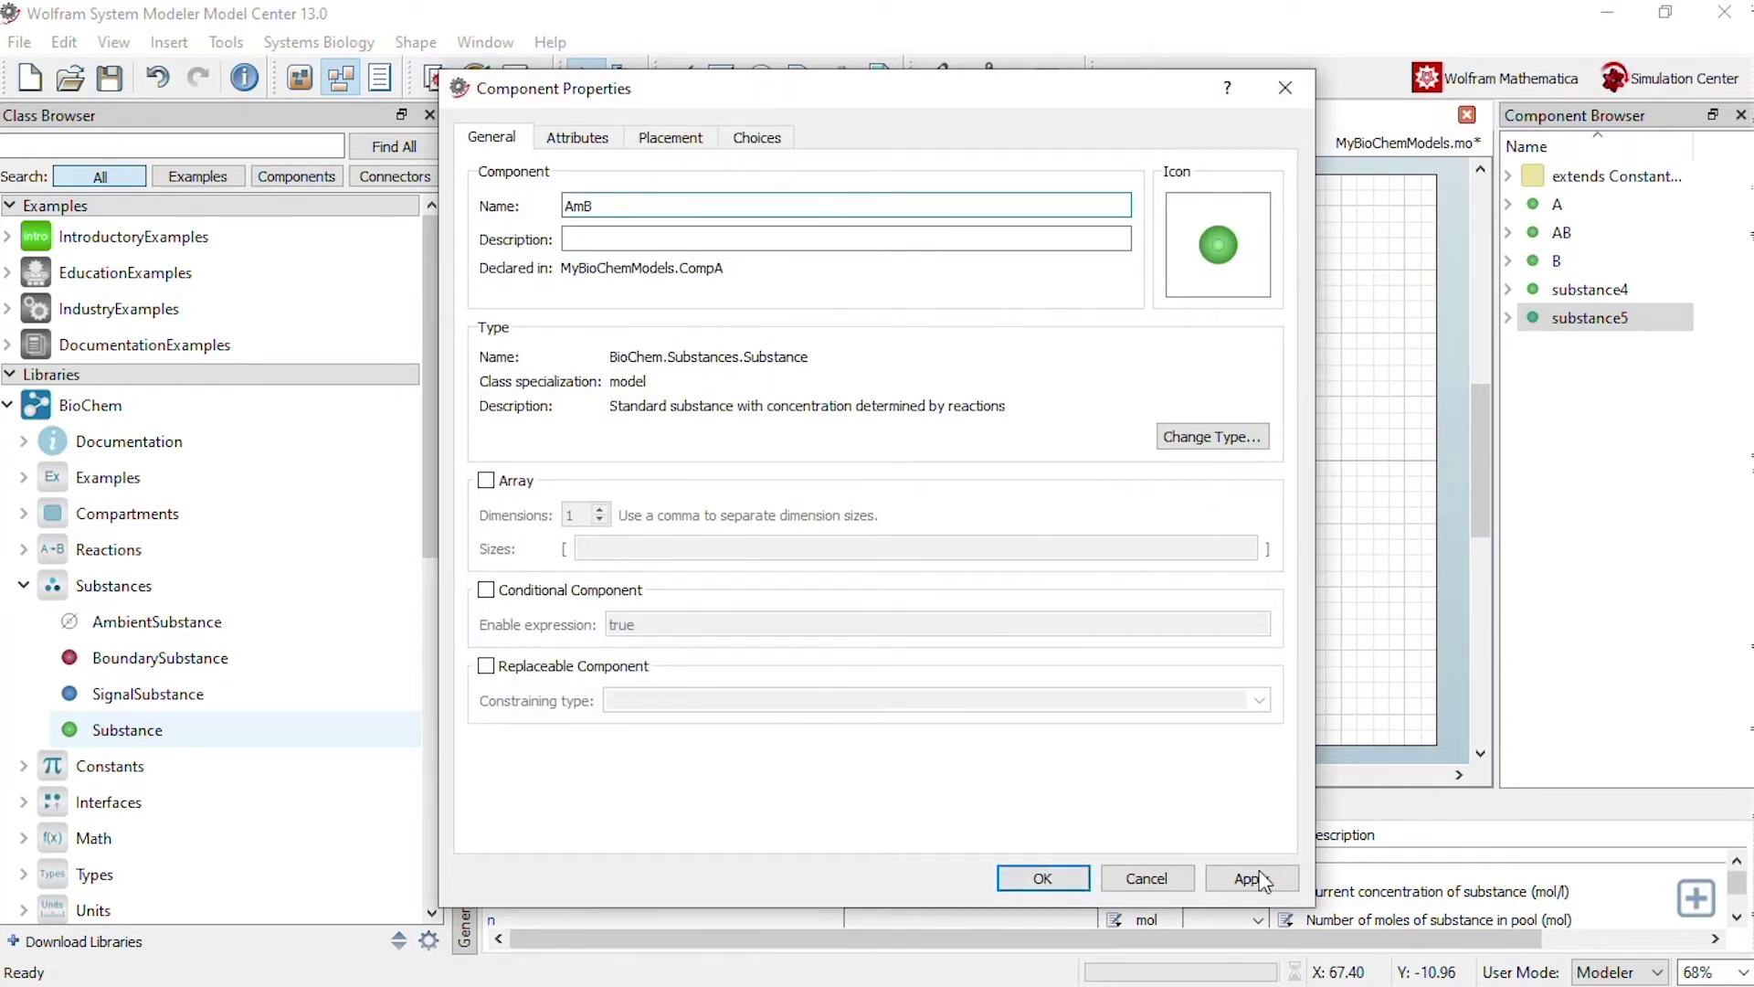
left_click(1044, 882)
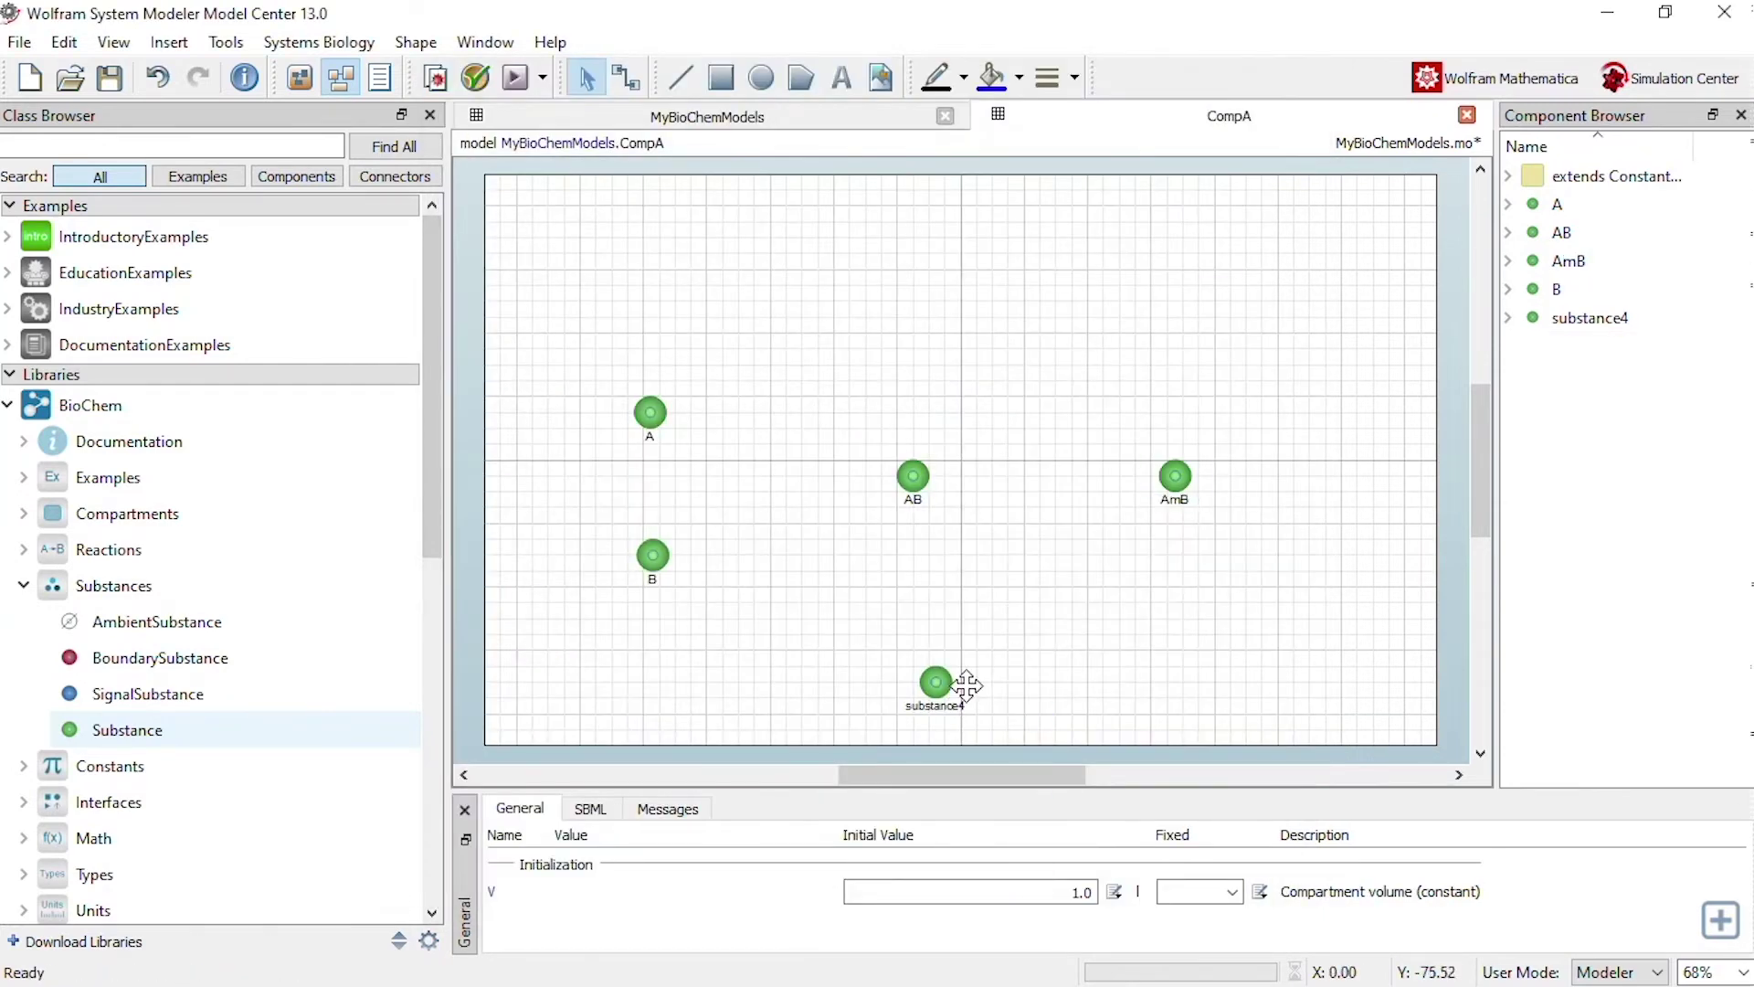
Step: Rename substance4 at the bottom of the diagram as Am
left_click(939, 691)
right_click(939, 691)
left_click(992, 682)
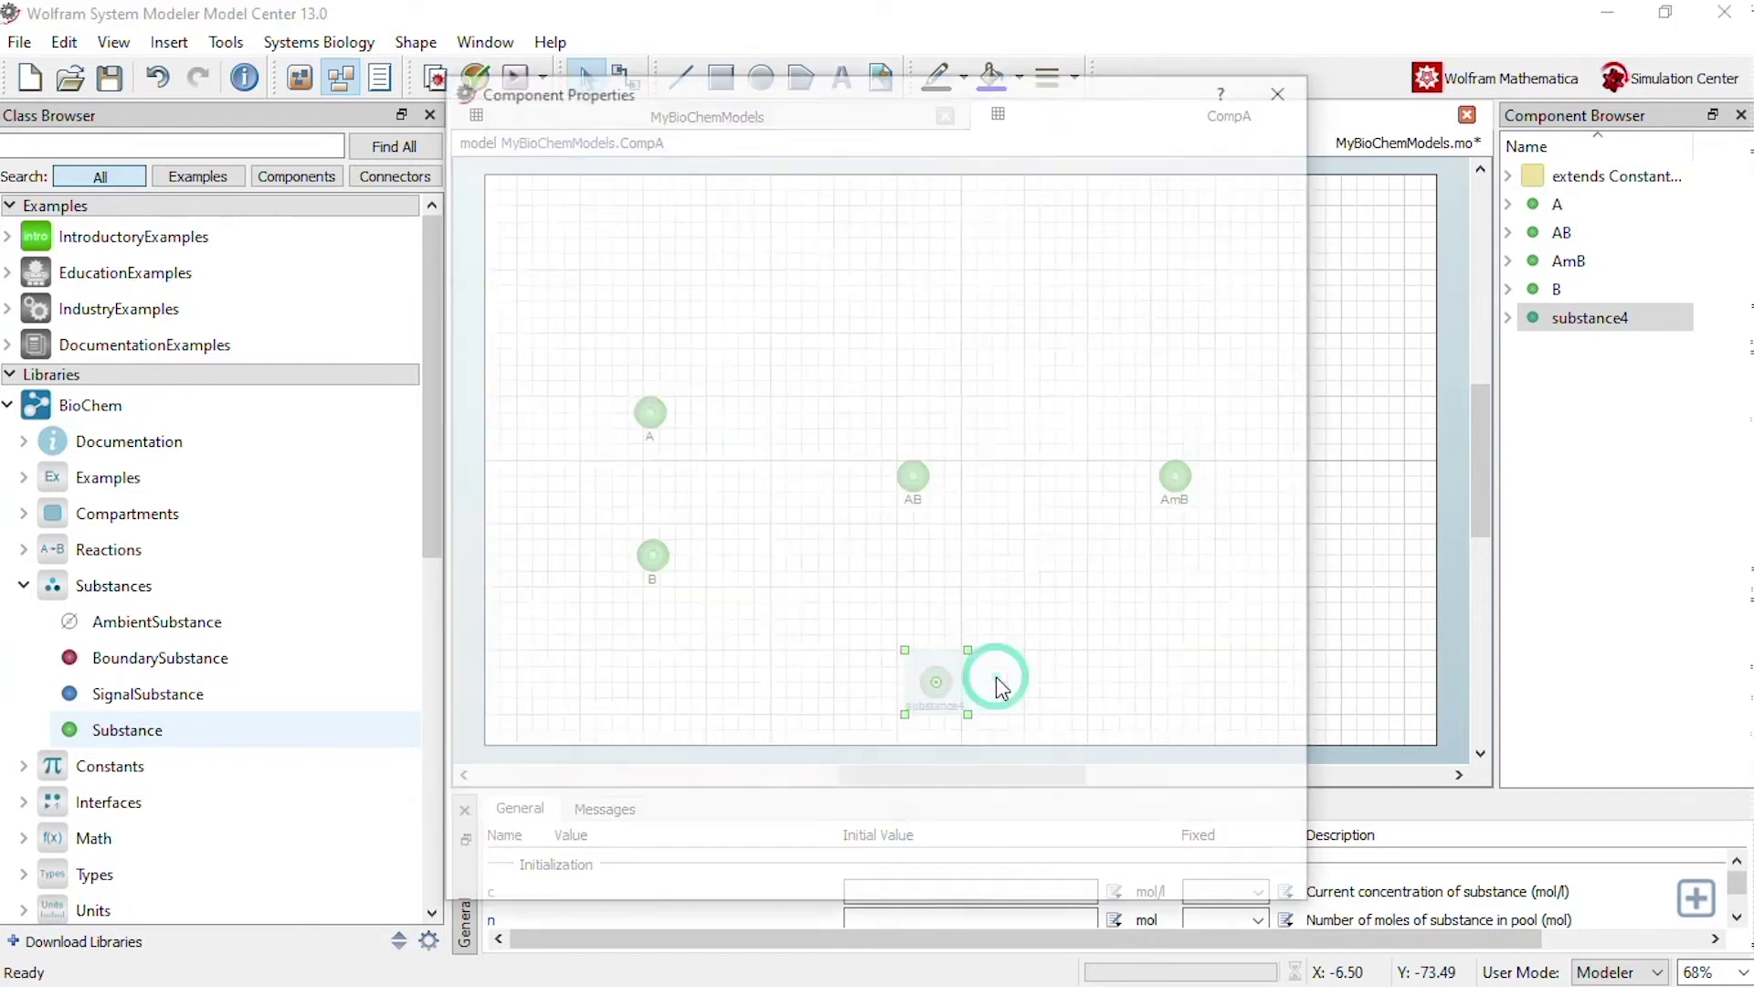
type("Am")
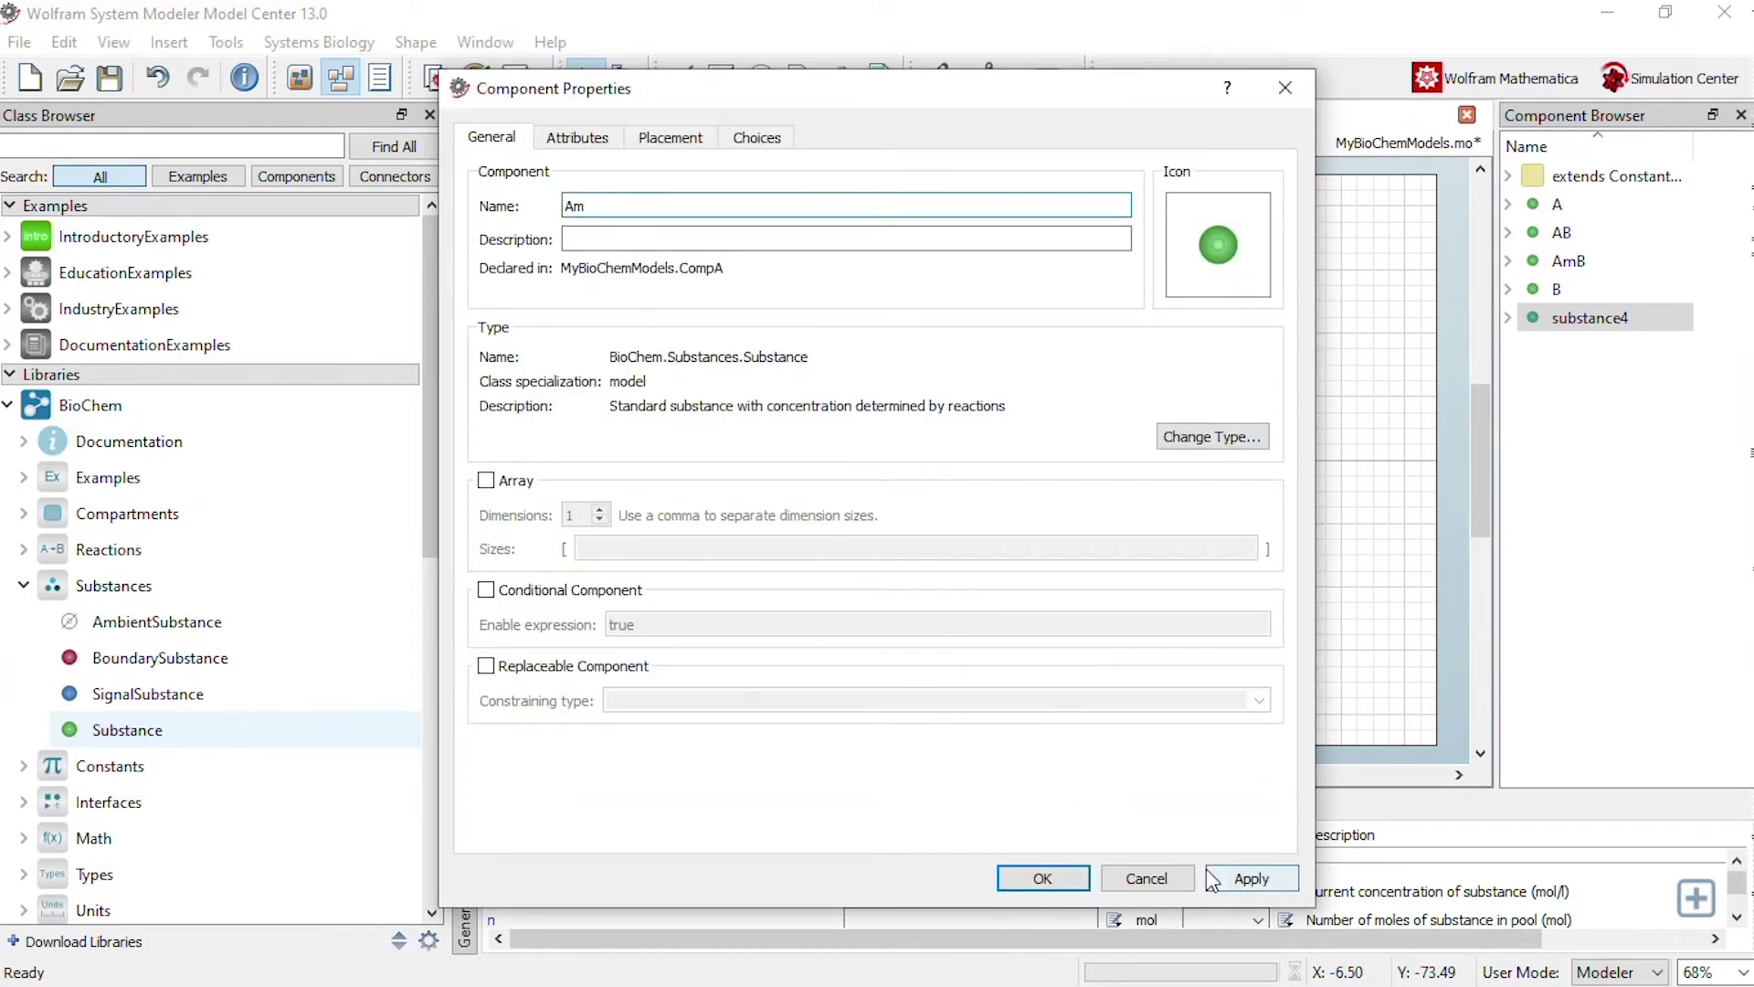
left_click(1043, 878)
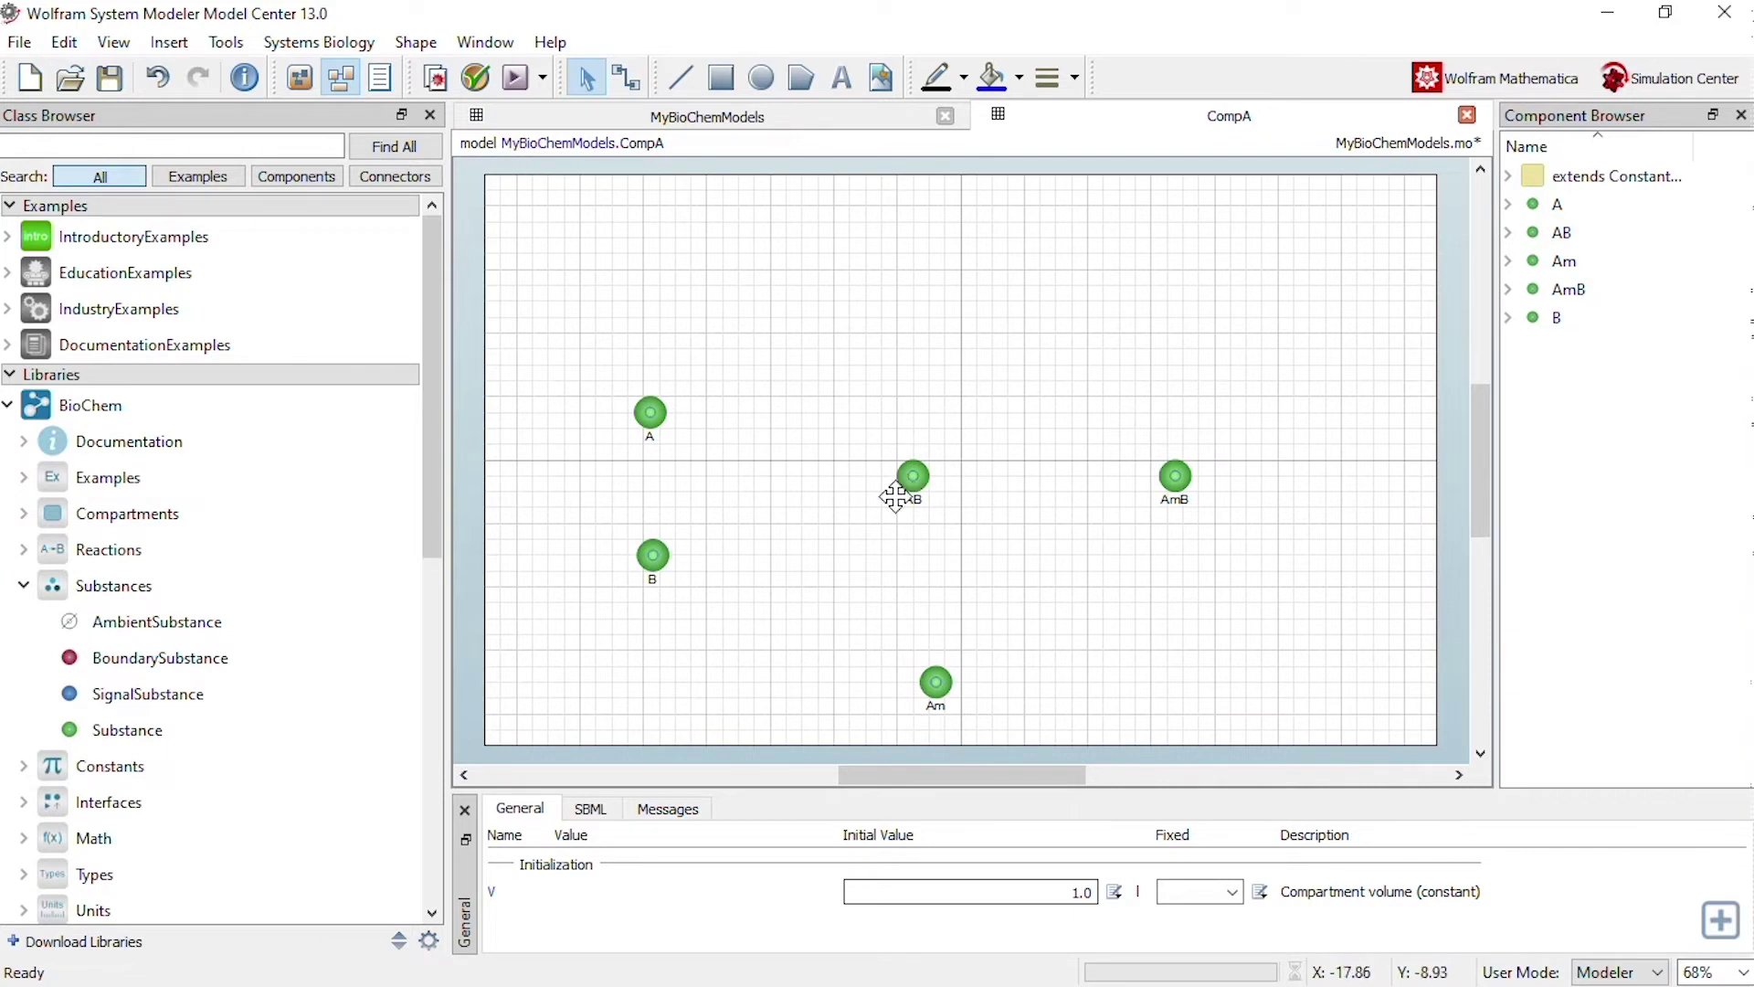
Step: Place a reversible mass-action BiUni reaction of type Bur between substances A and B and substance AB
left_click(24, 585)
left_click(24, 549)
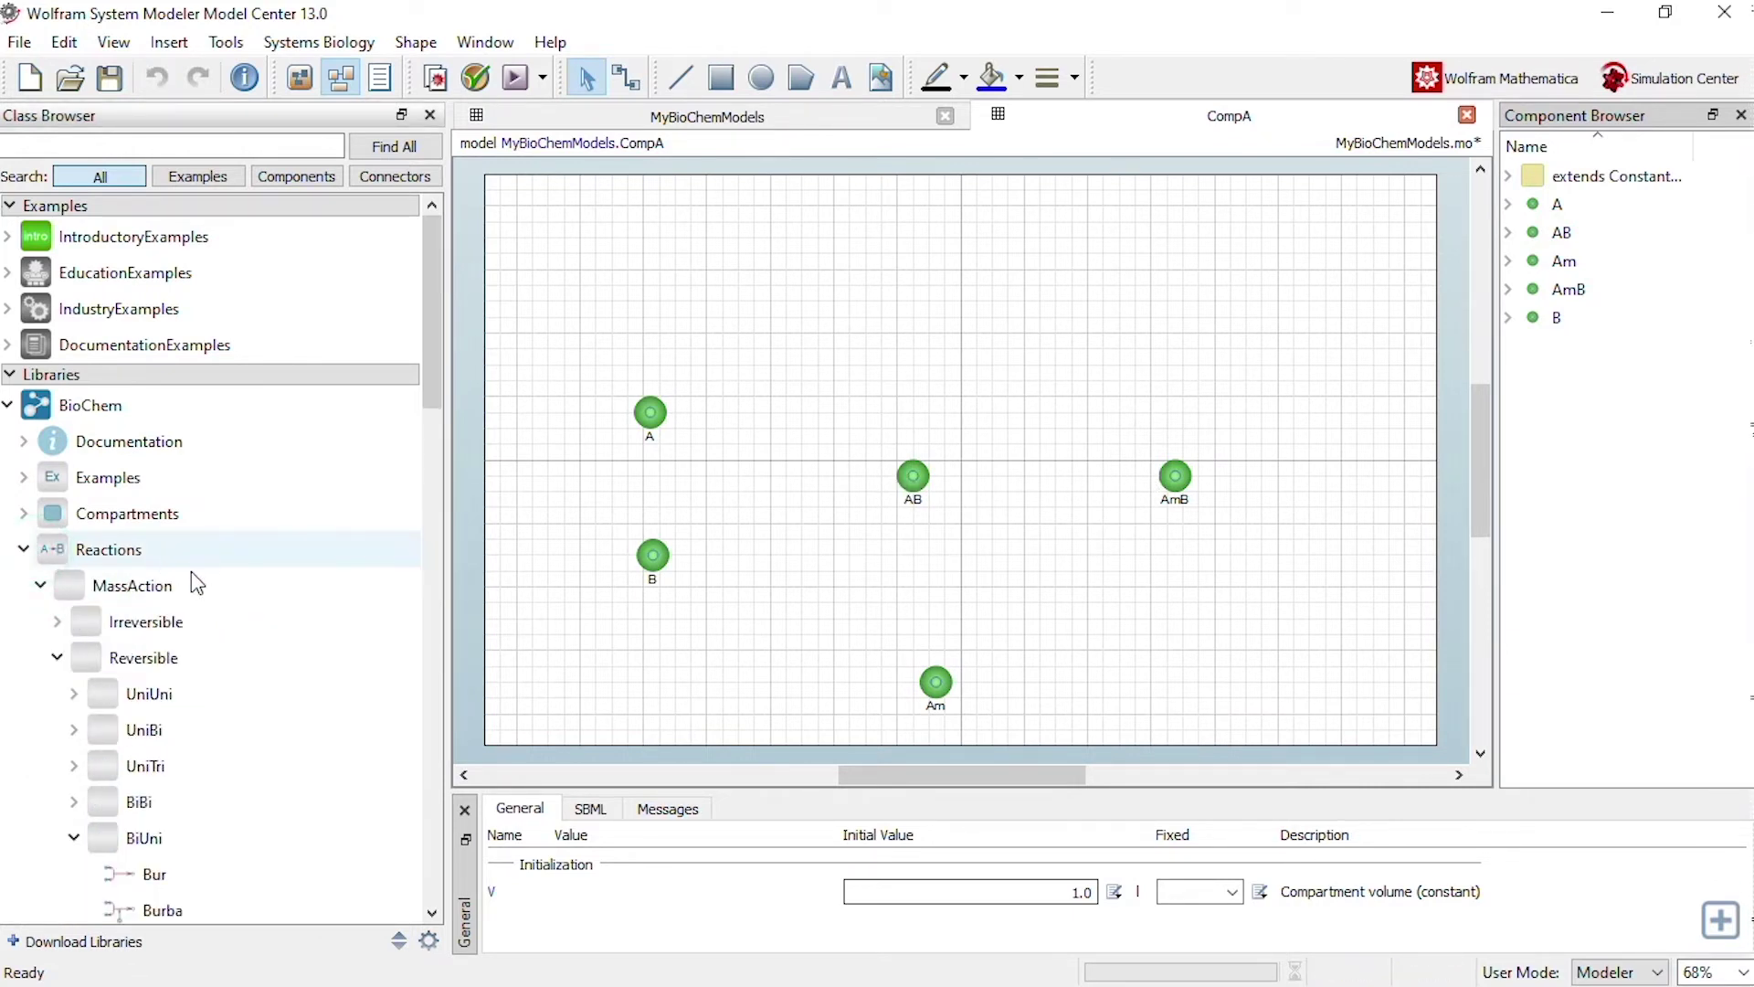
left_click(40, 587)
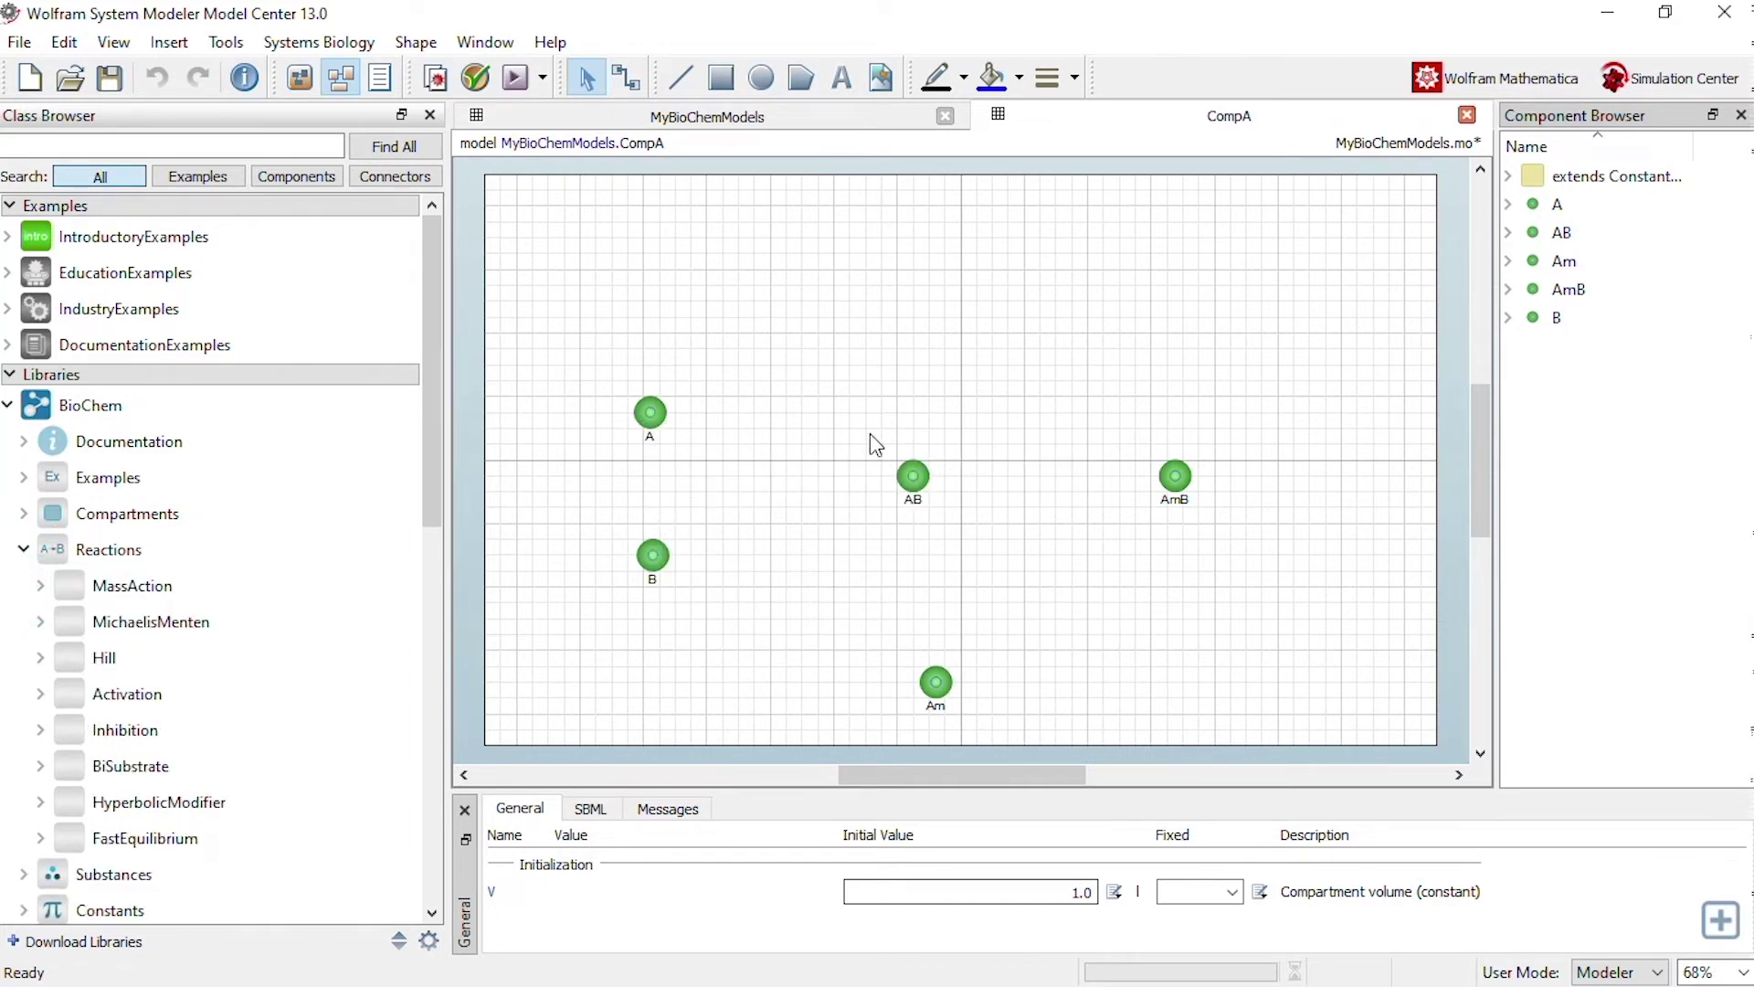
left_click(38, 586)
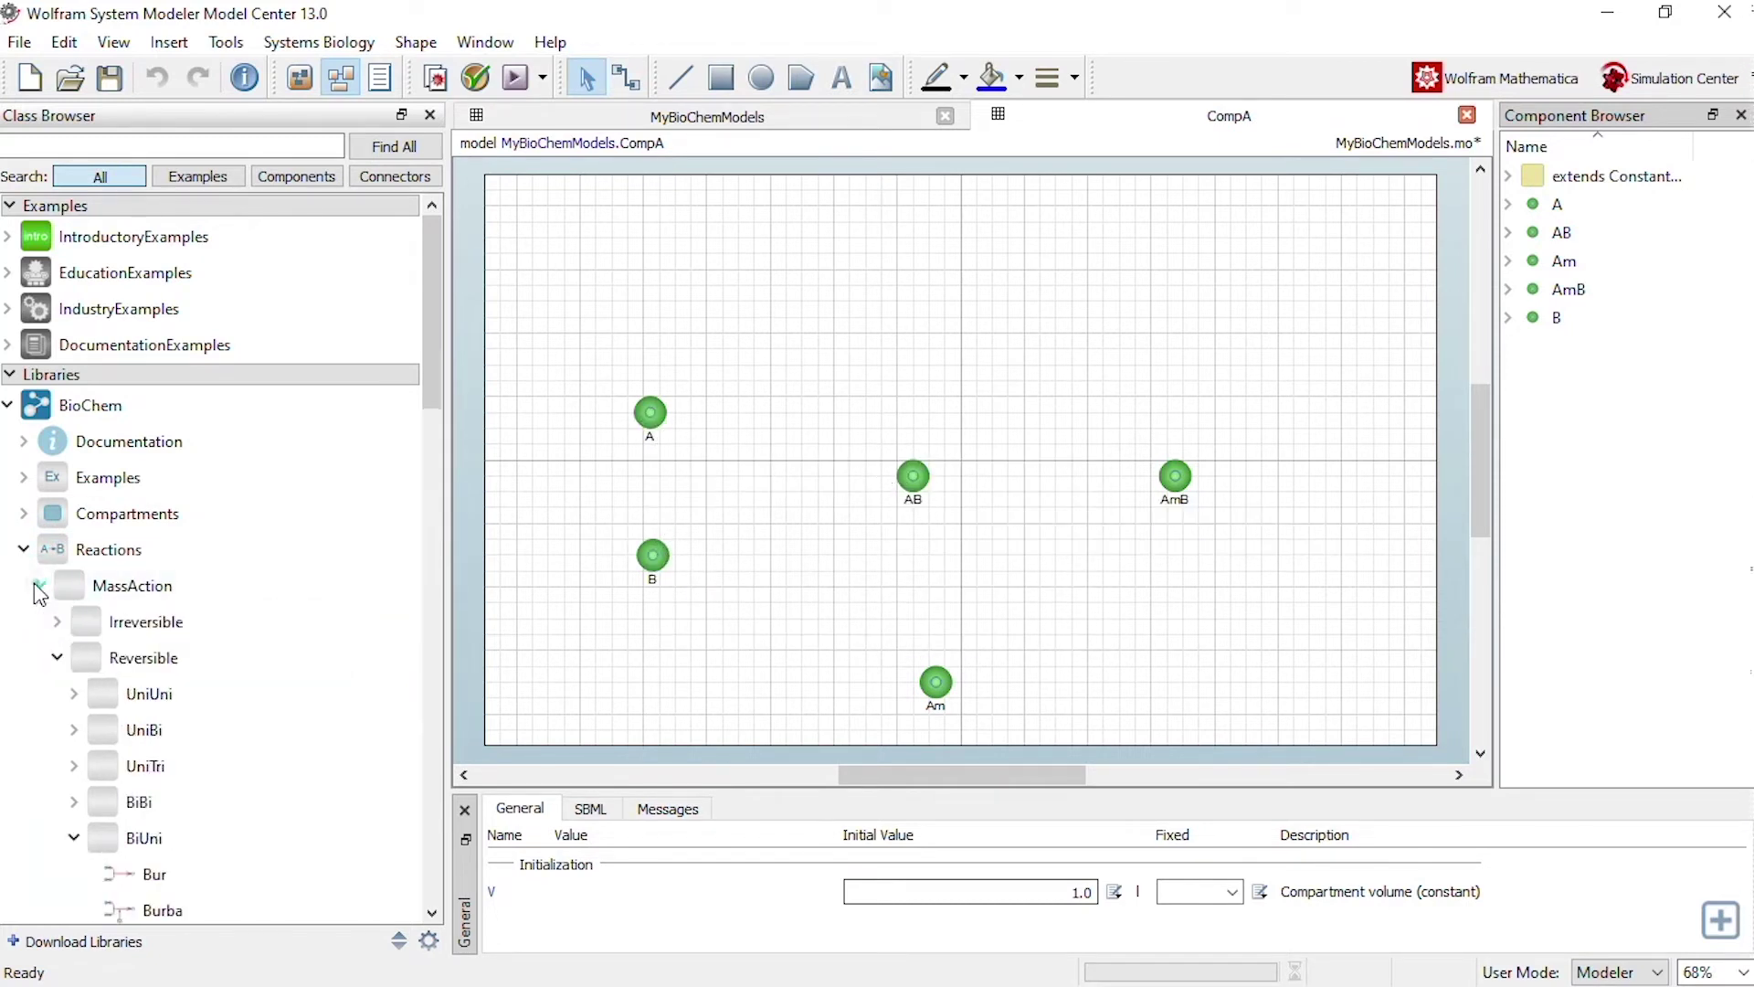
left_click(57, 658)
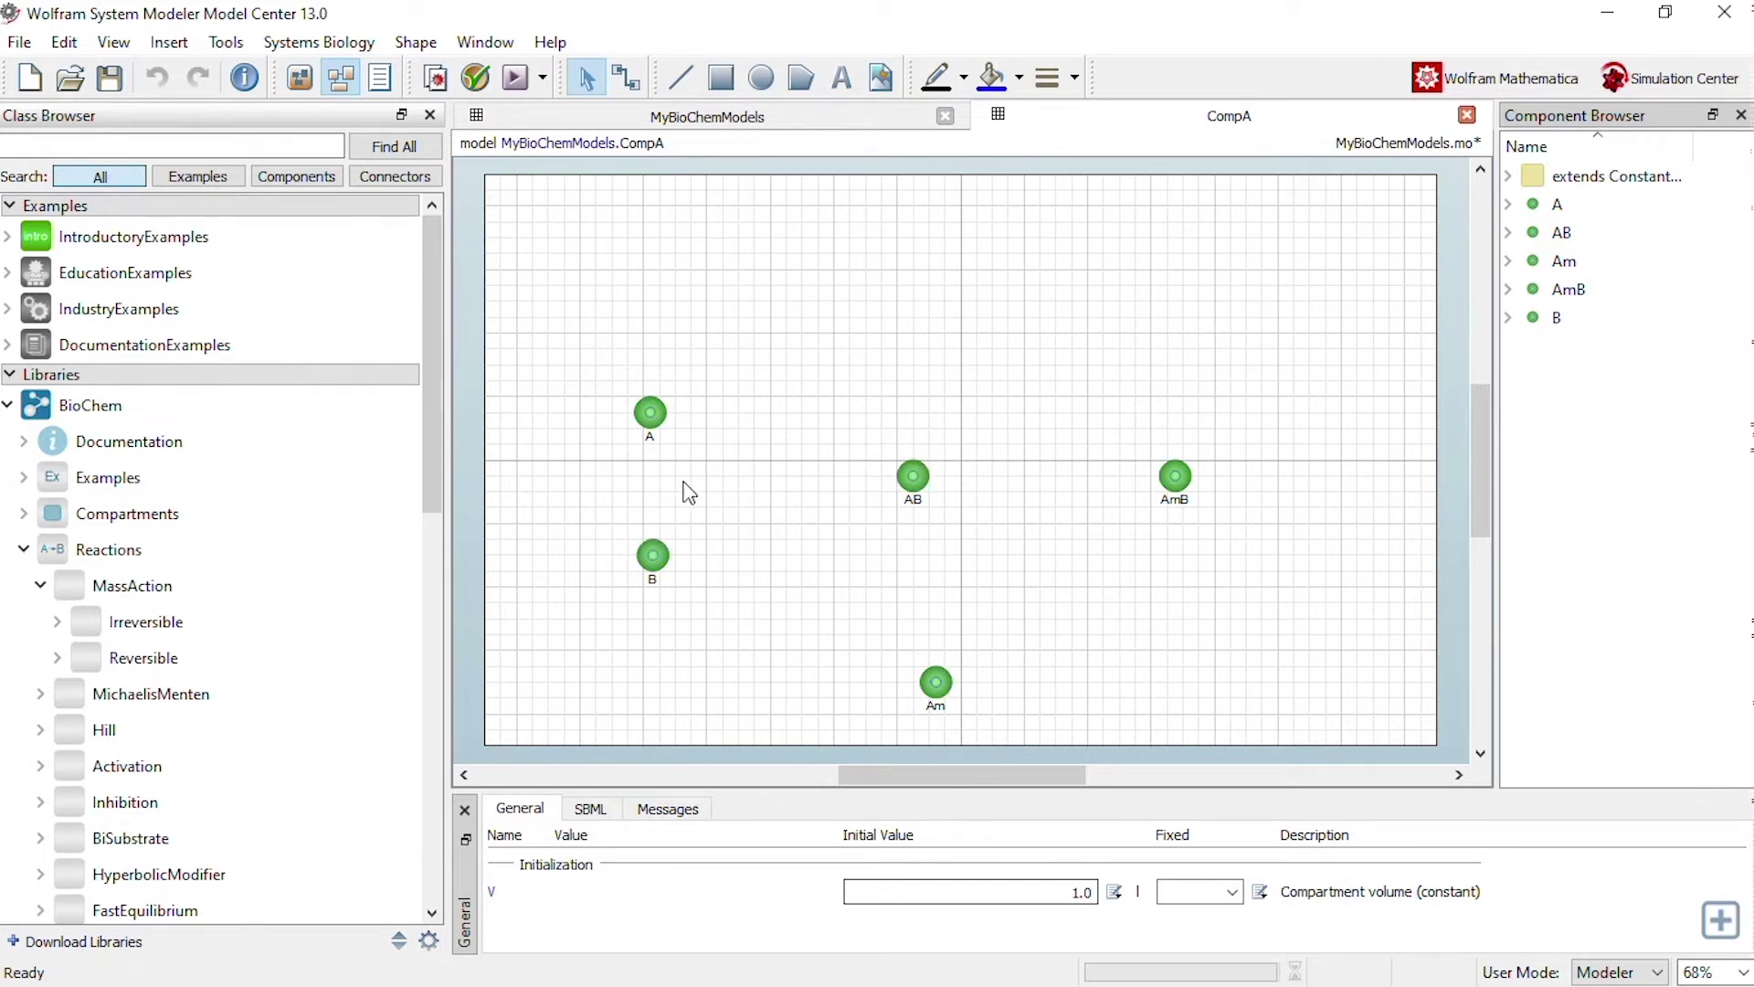
double_click(137, 658)
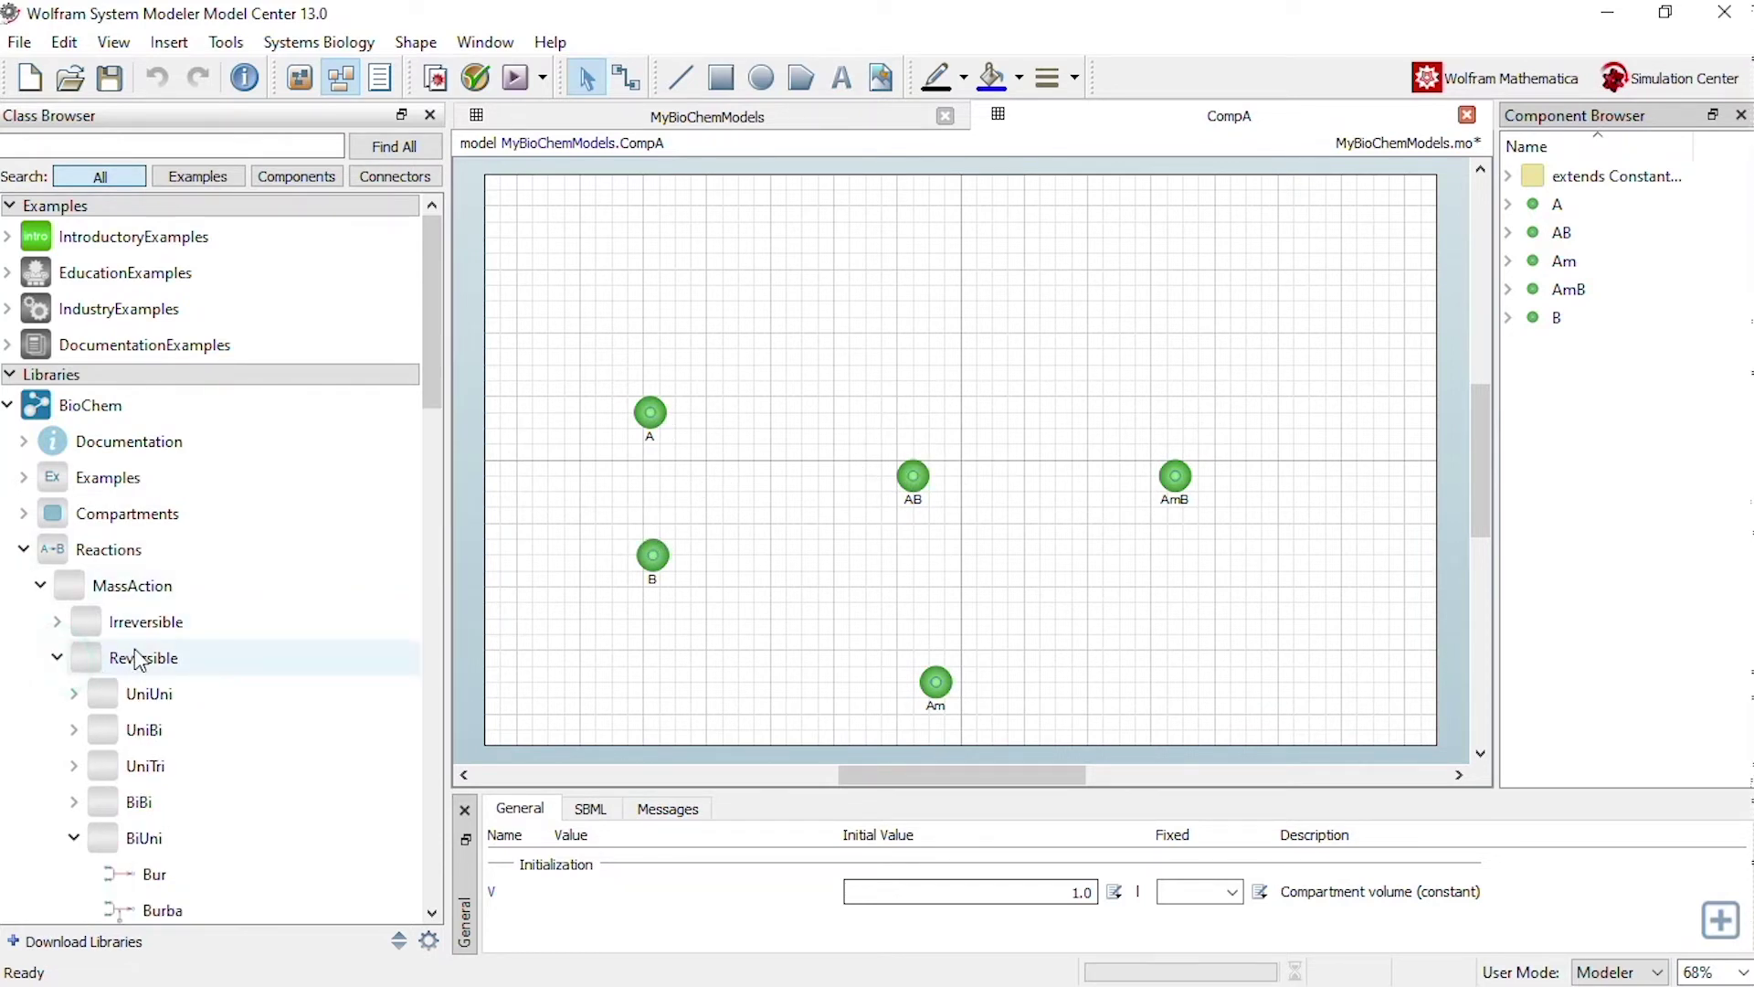
left_click(74, 838)
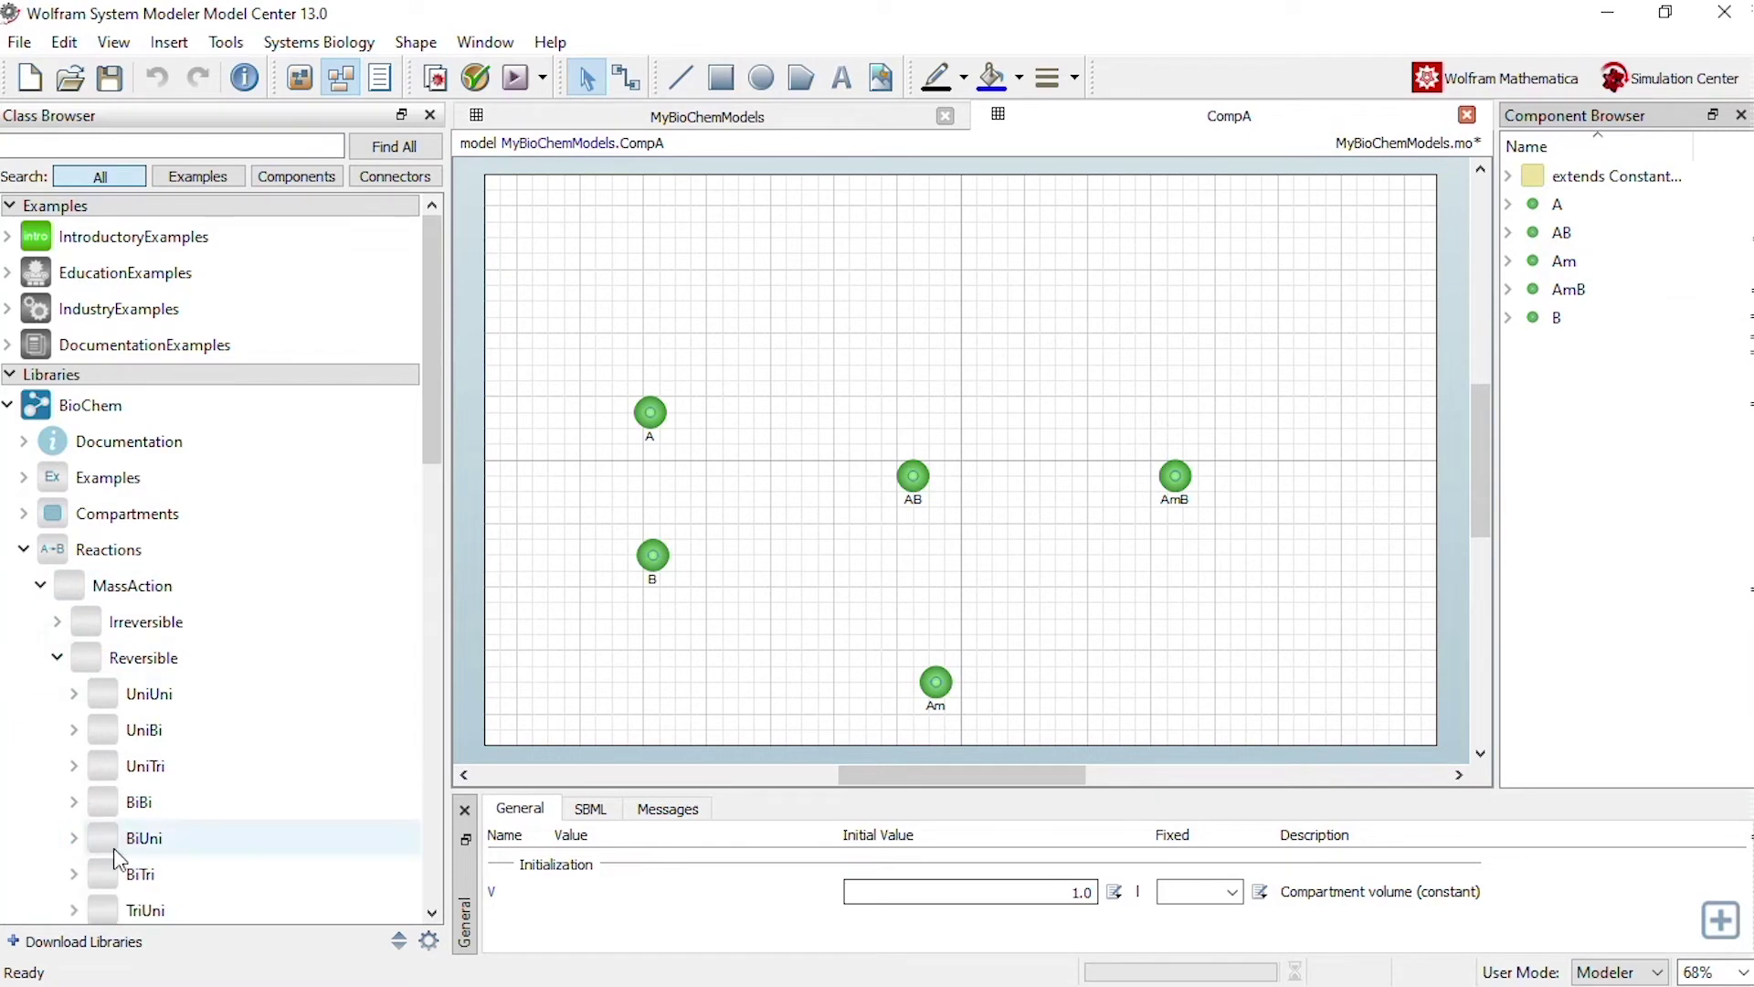
left_click(74, 838)
scroll(207, 771, "down", 2)
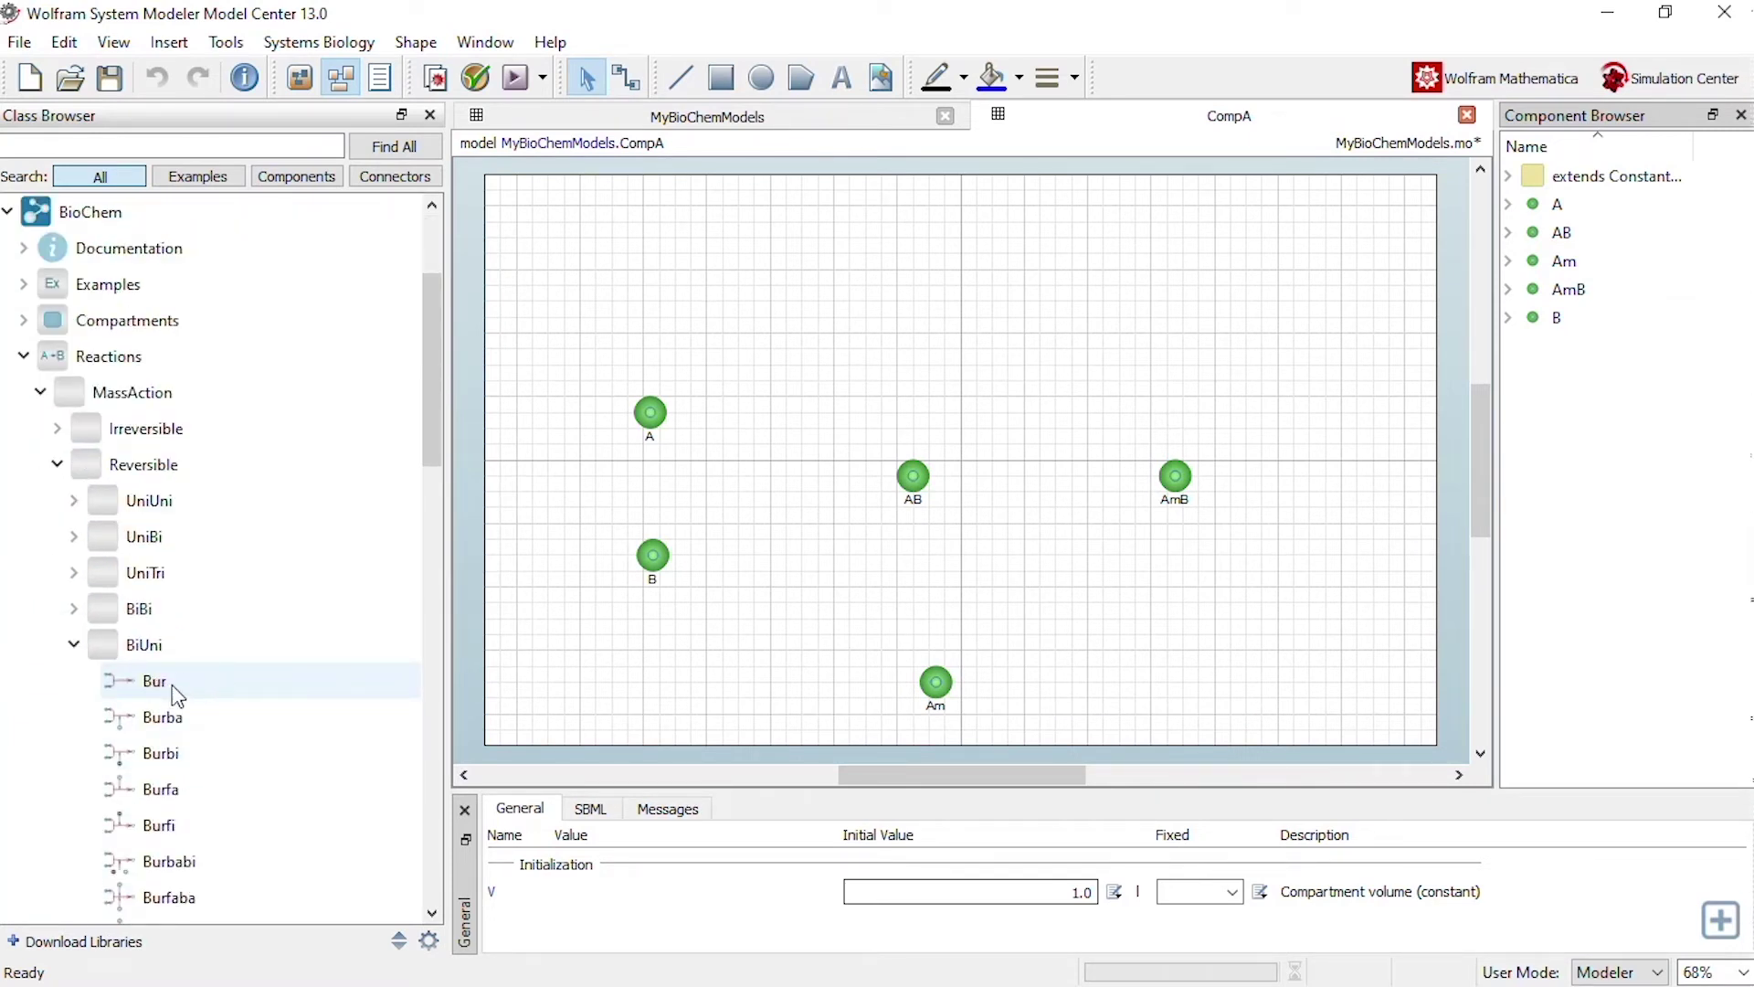
left_click_drag(169, 690, 789, 484)
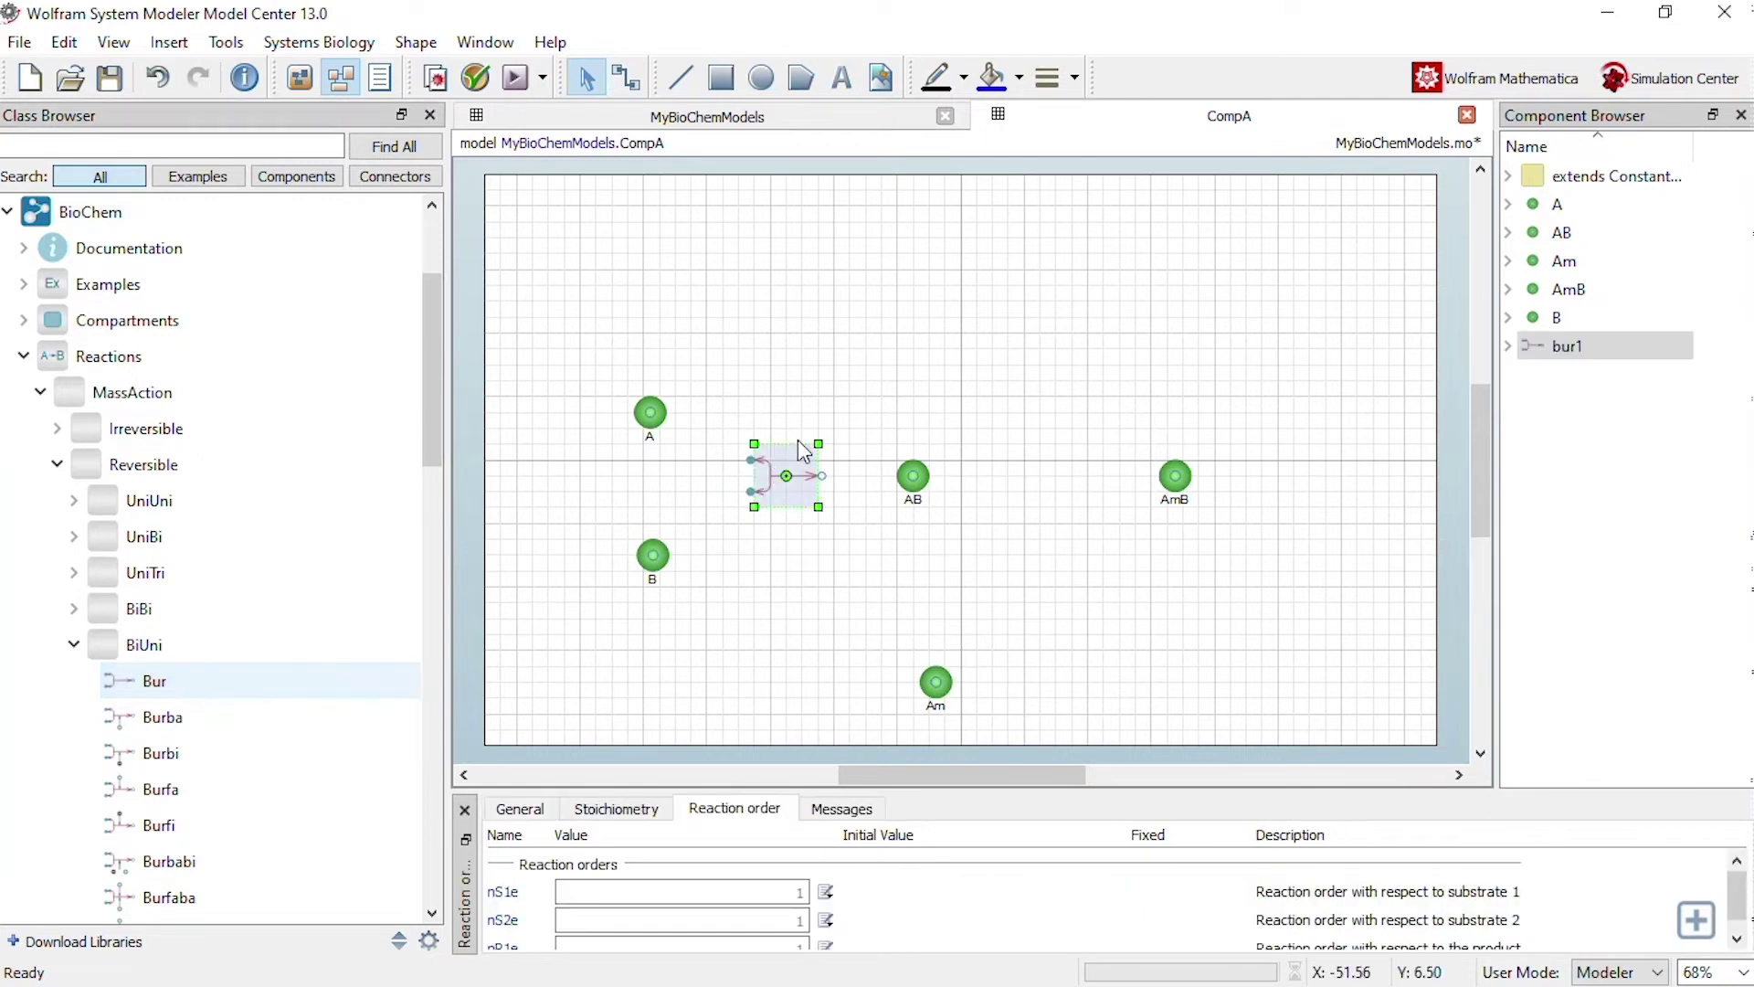
Step: Connect A and B to the Bur reaction's two substrate connectors and its product connector to AB
left_click(818, 384)
left_click(627, 77)
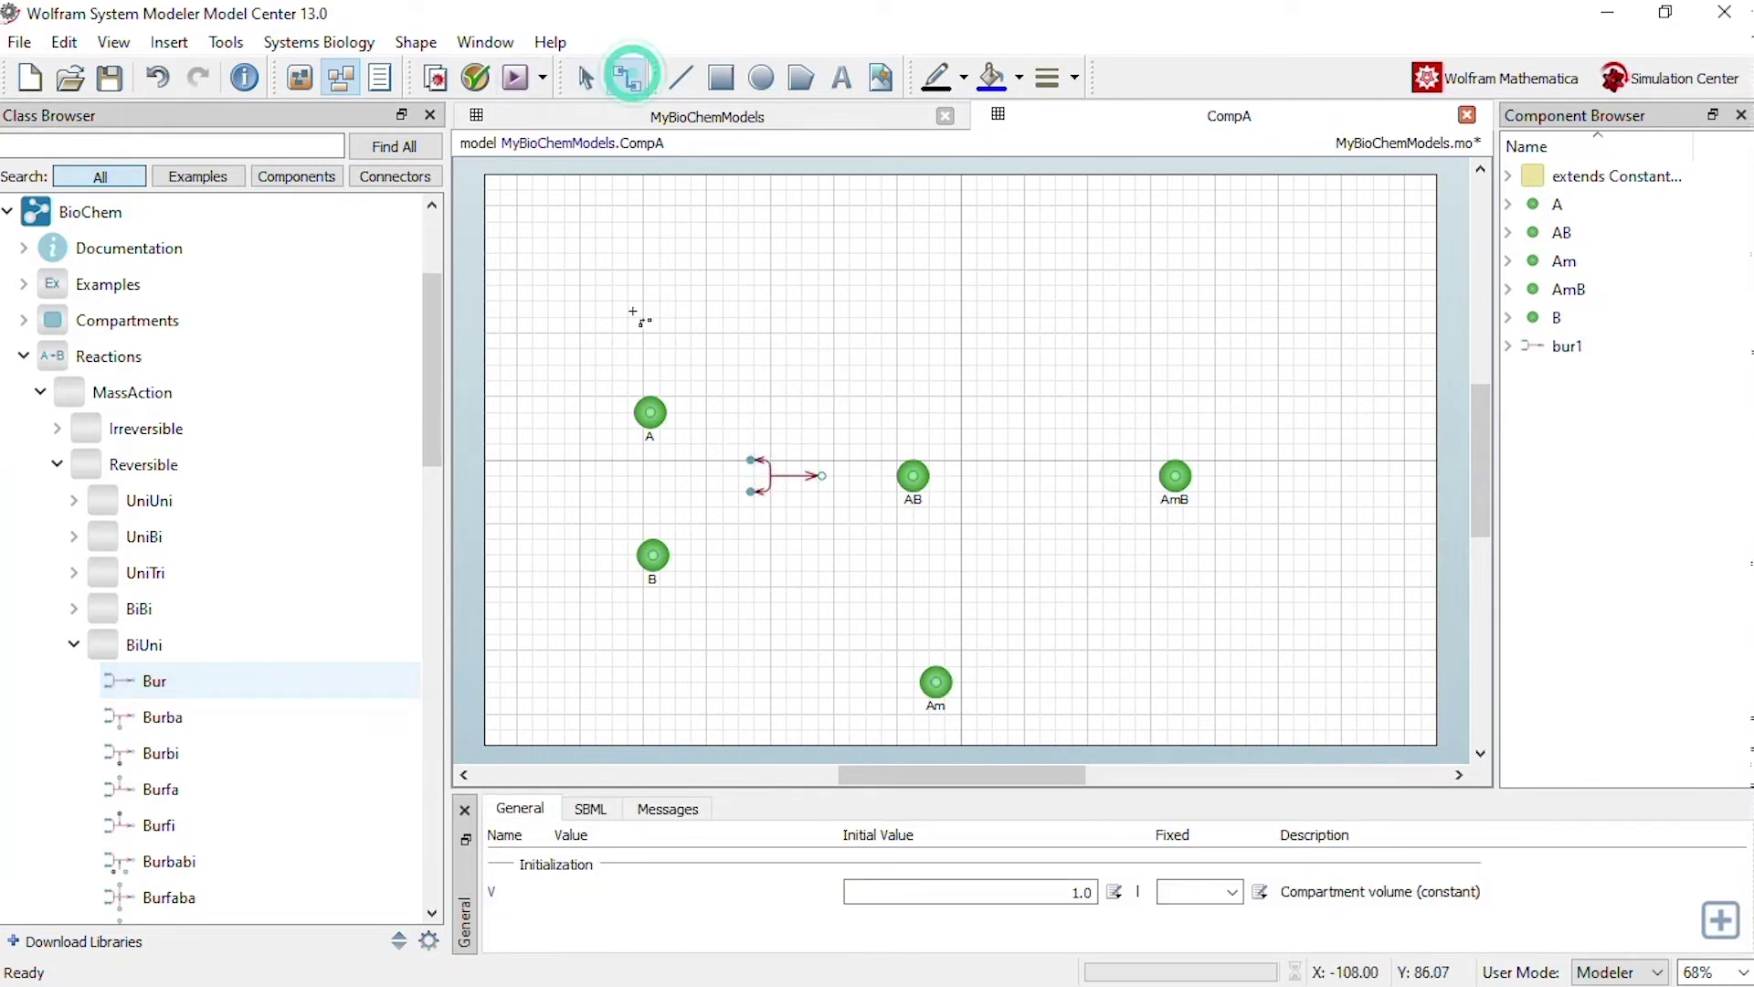
mouse_move(667, 422)
left_mouse_down()
mouse_move(755, 485)
mouse_move(751, 460)
left_mouse_up()
mouse_move(643, 554)
left_mouse_down()
mouse_move(768, 482)
mouse_move(684, 497)
mouse_move(914, 477)
left_mouse_up()
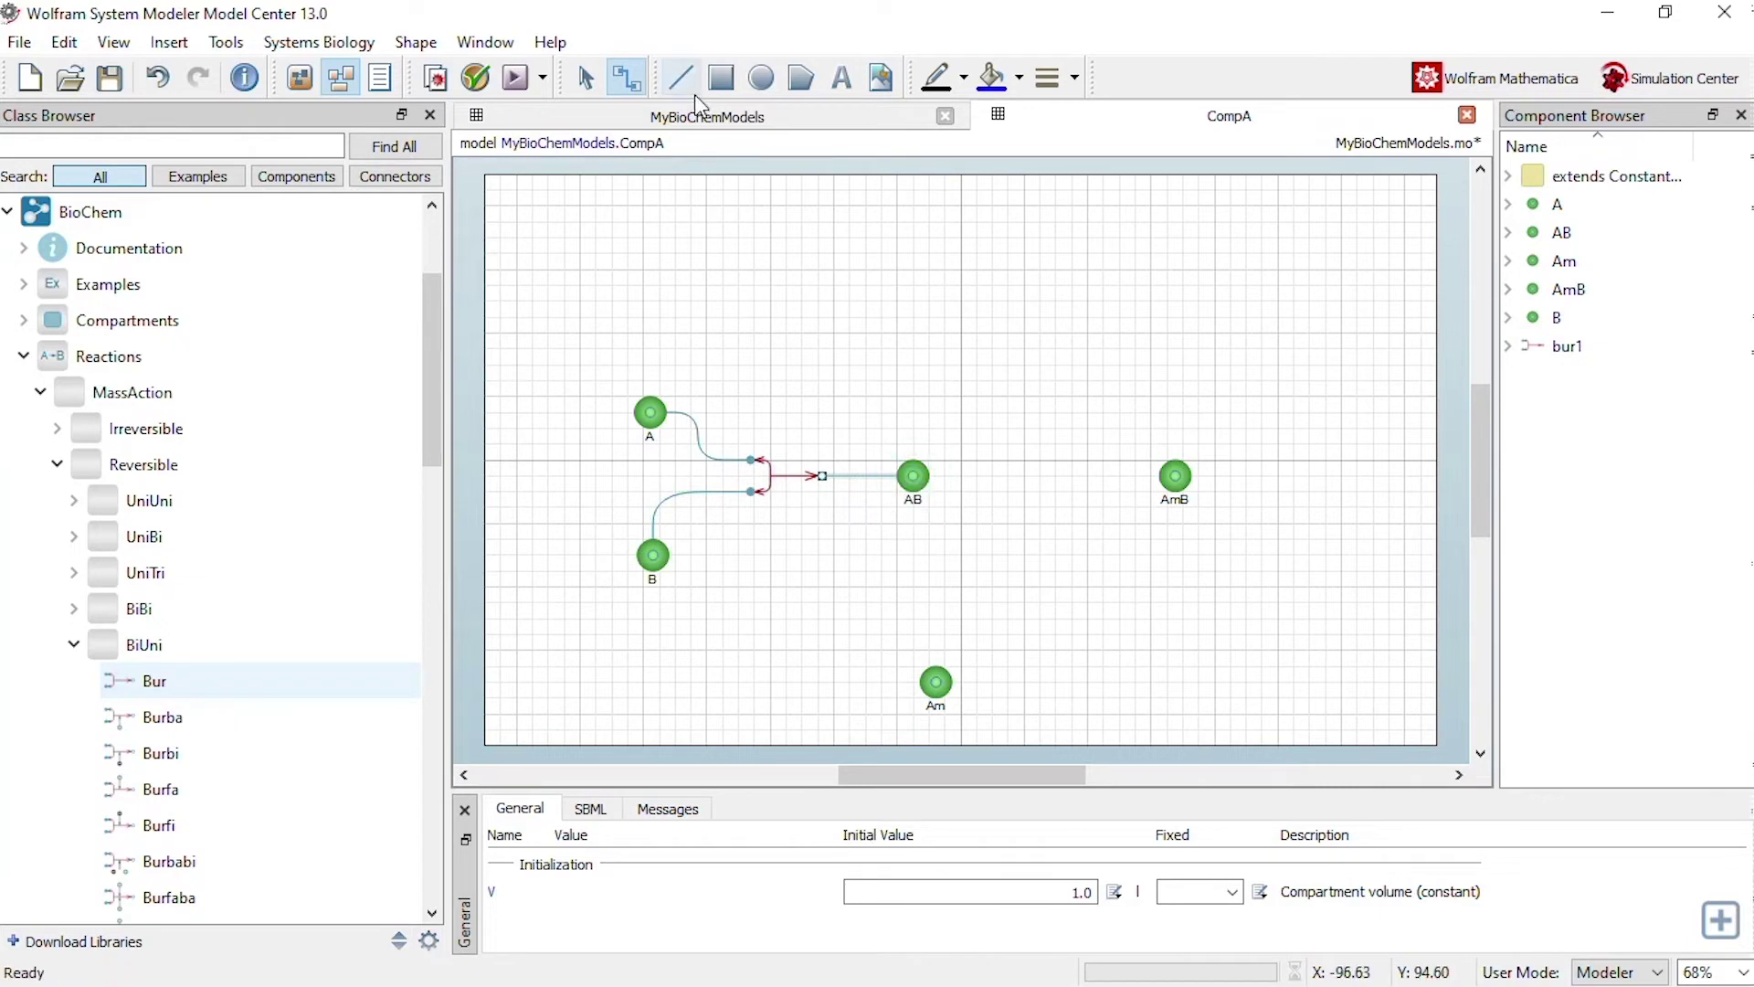
Step: Start a new reaction model named myreaction in MyBioChemModels with one substrate and one product, and make it irreversible
left_click(587, 80)
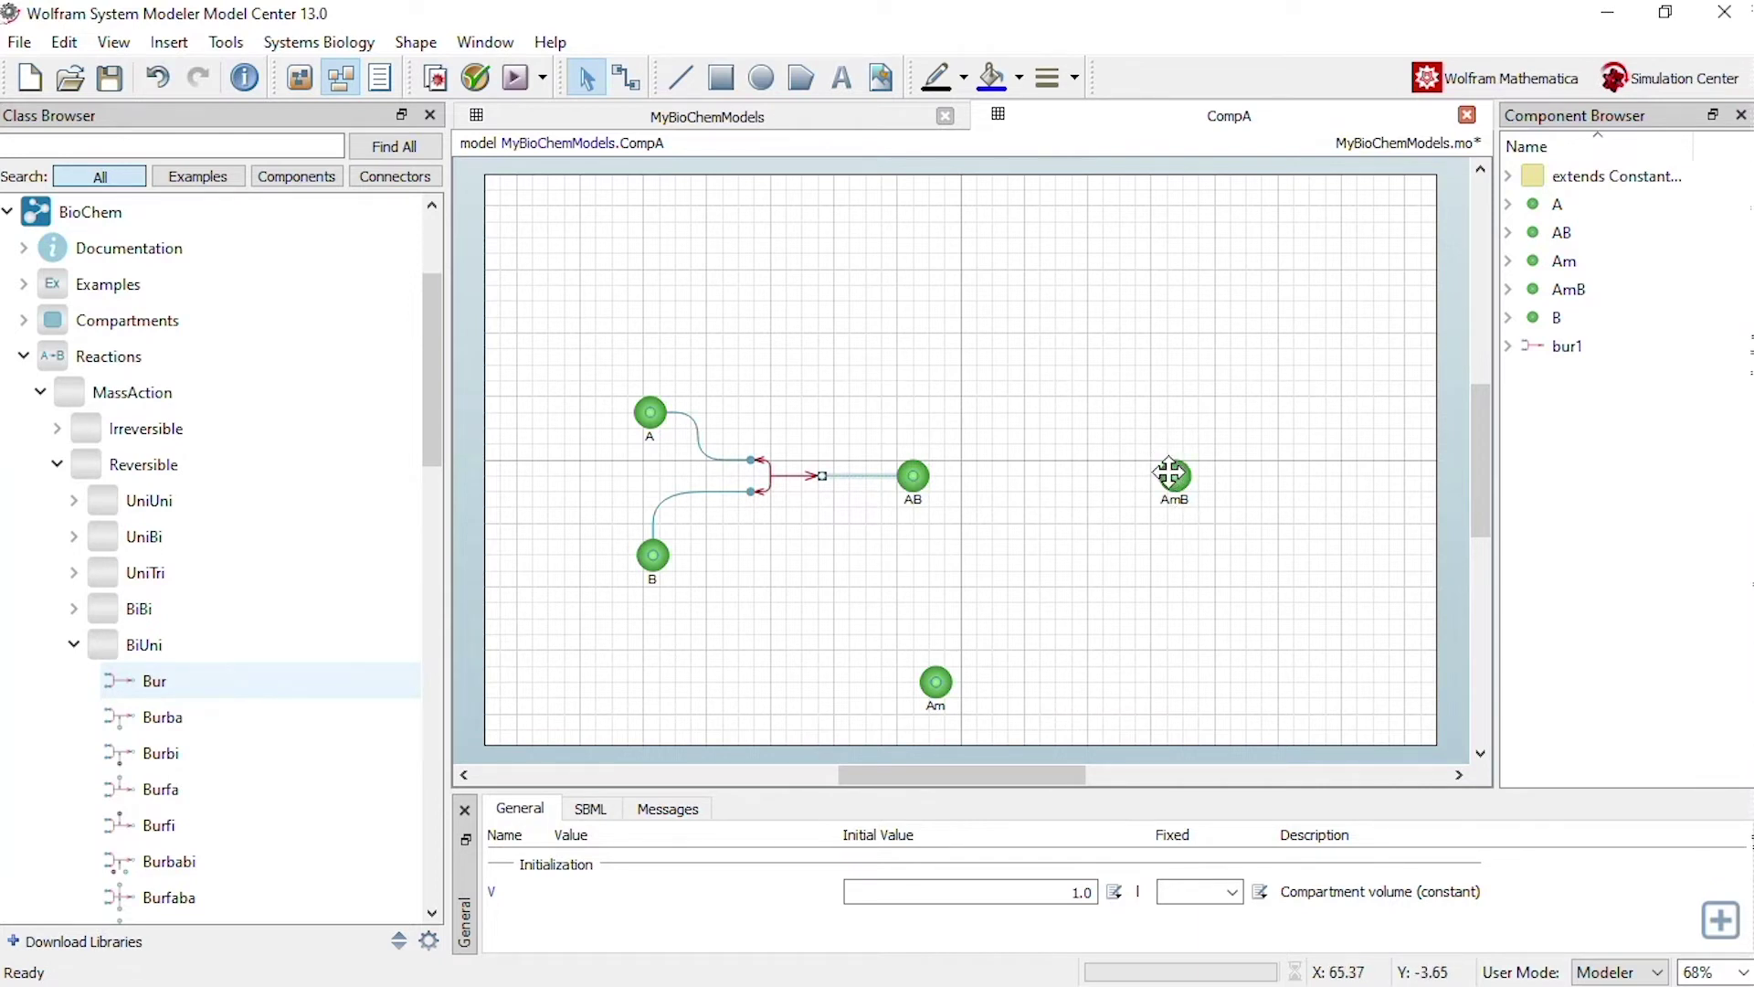
left_click(1010, 472)
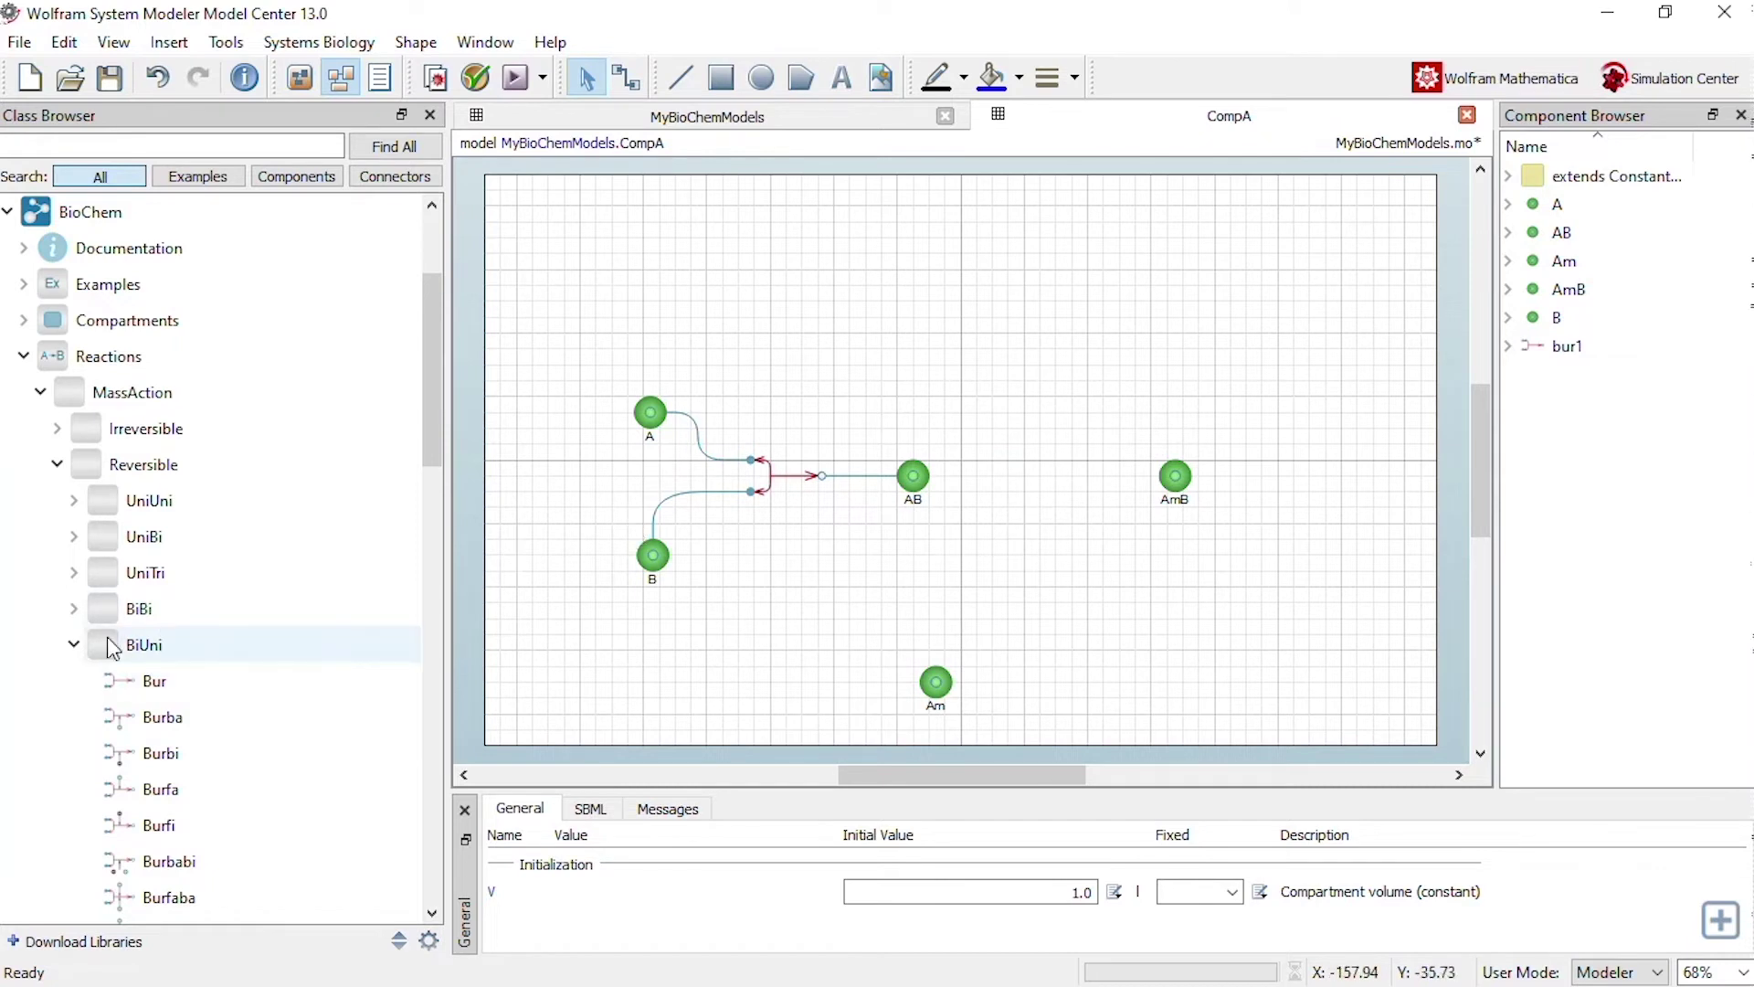
left_click(74, 644)
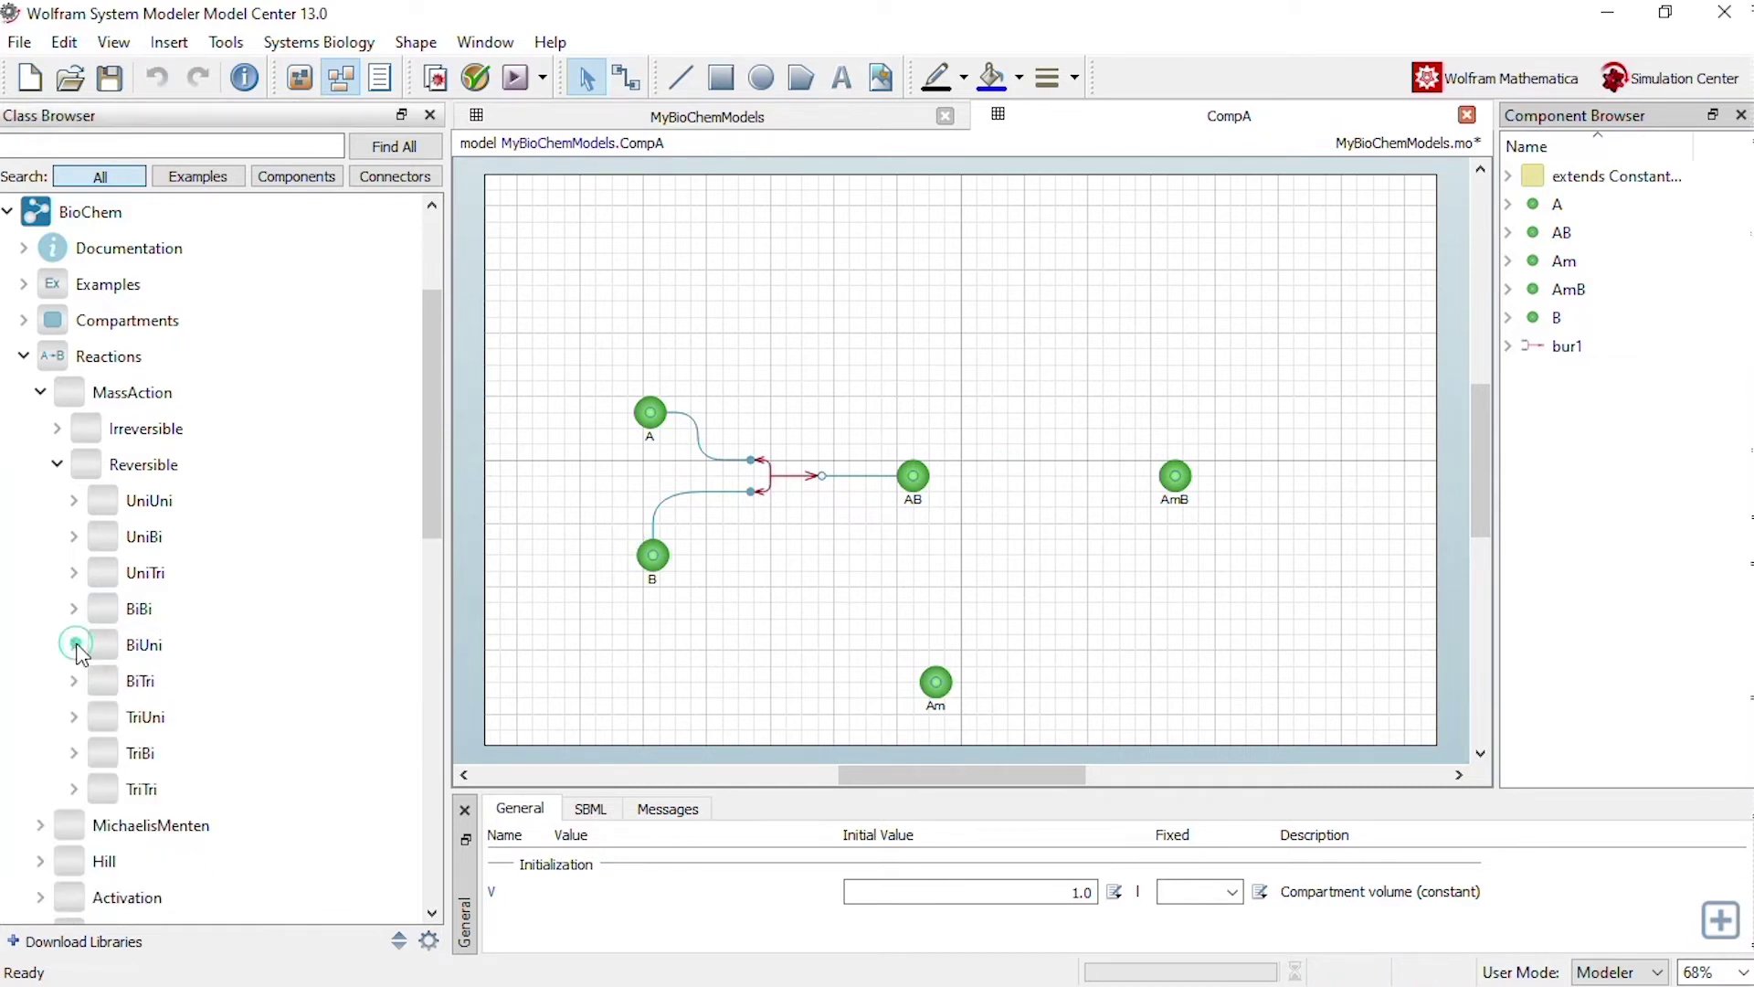
left_click(311, 44)
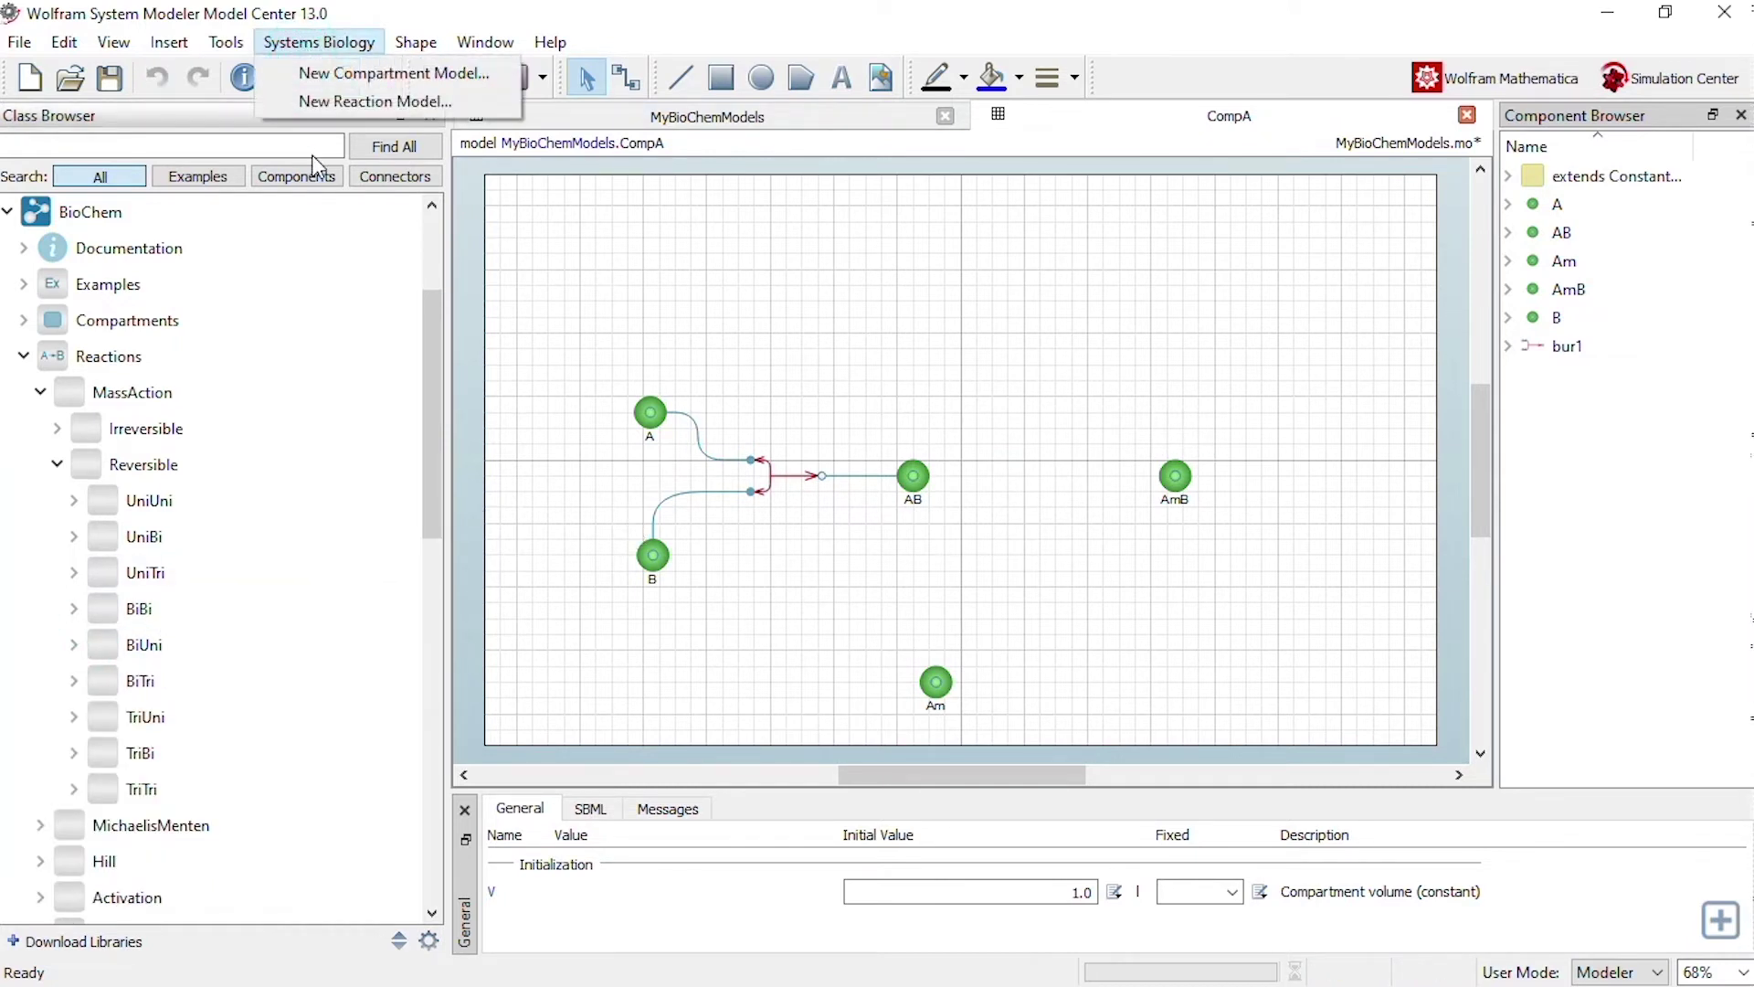
left_click(334, 106)
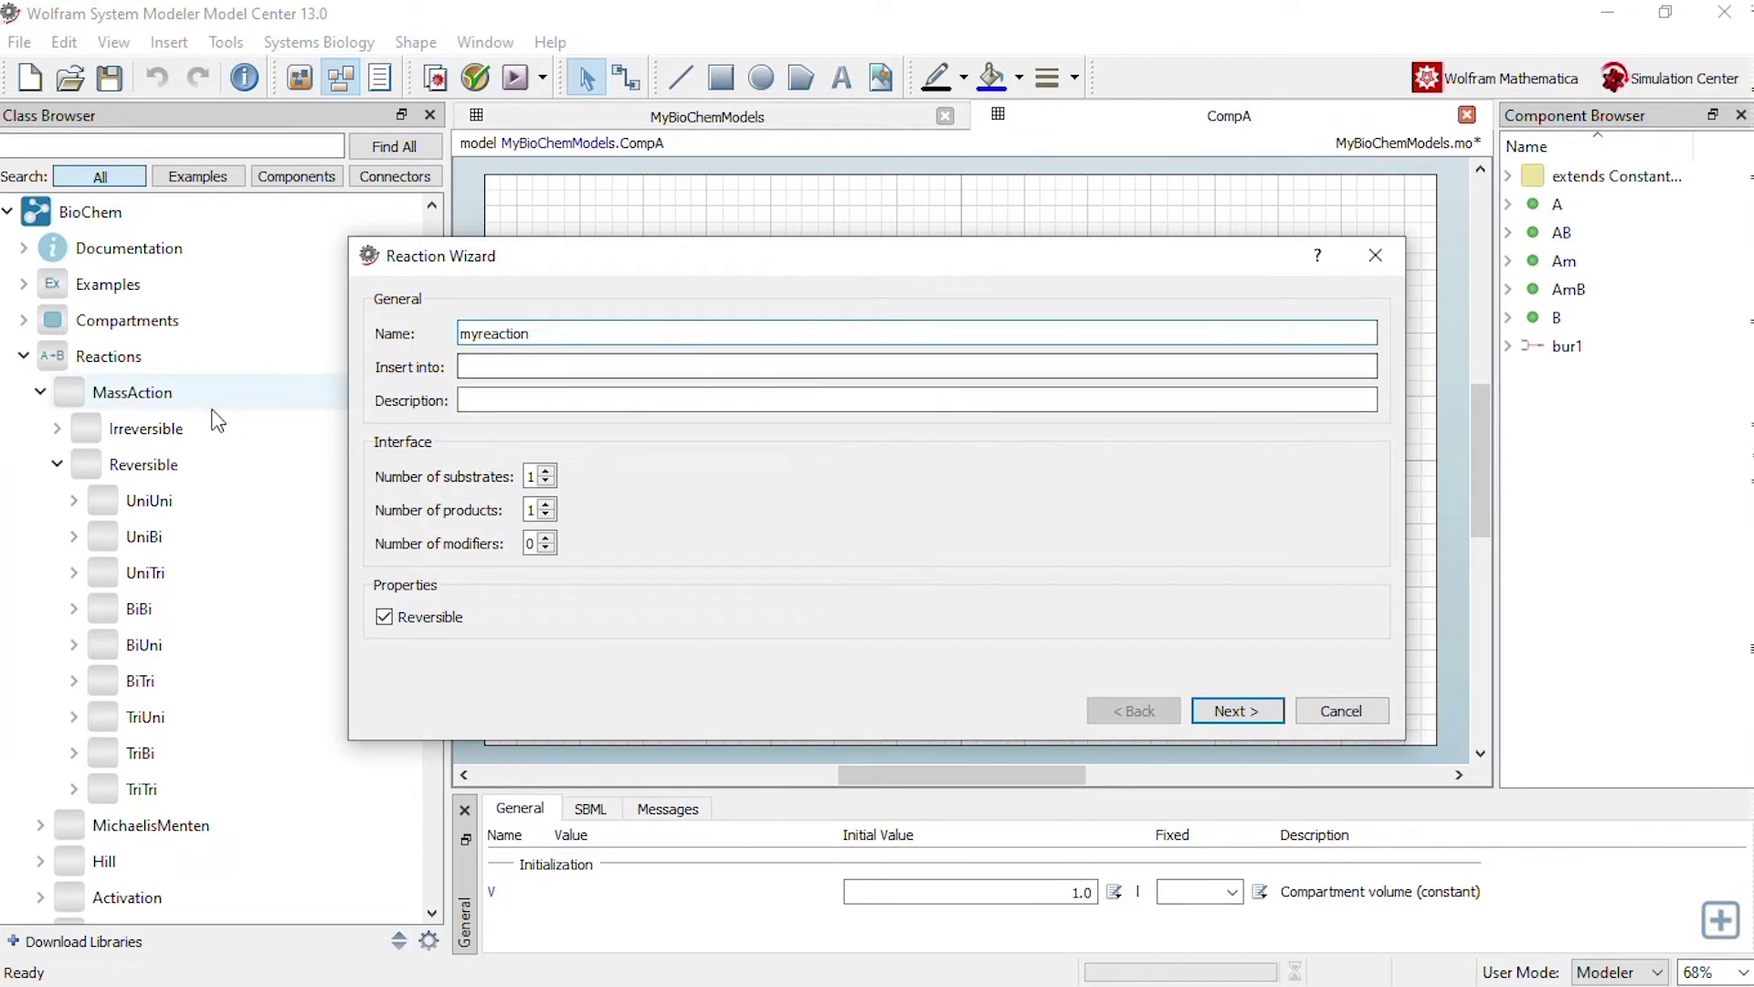
left_click(24, 358)
left_click_drag(24, 357, 528, 369)
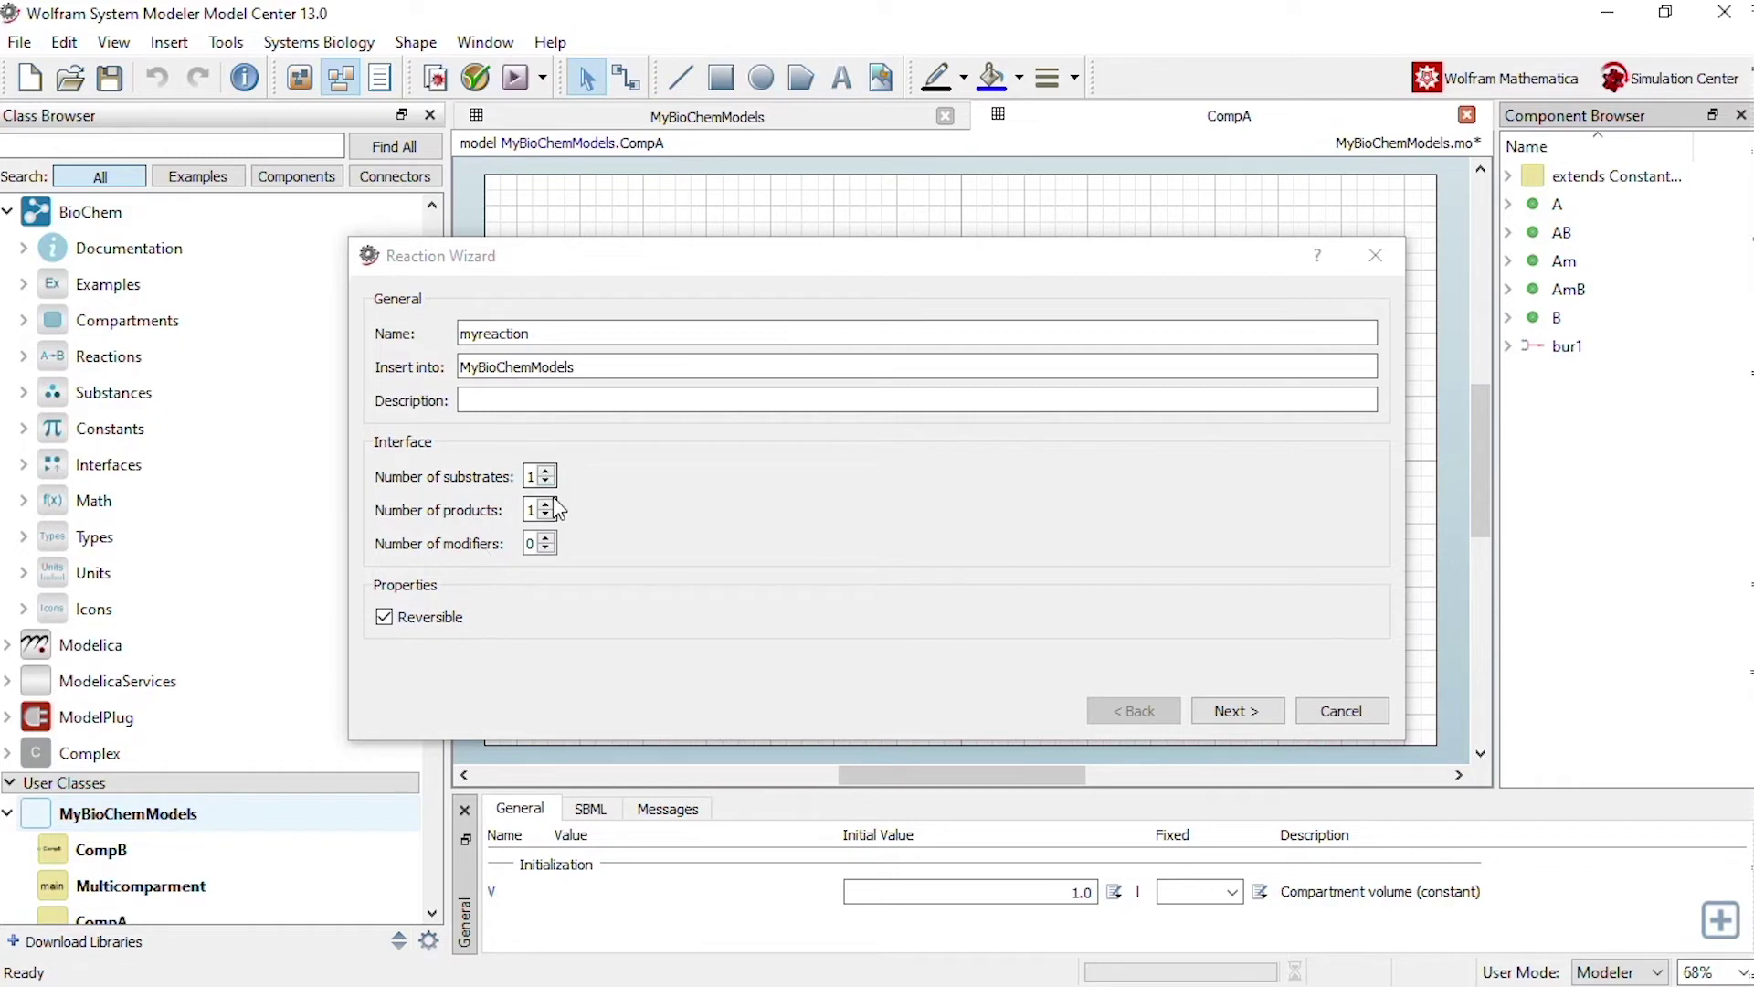
left_click(391, 625)
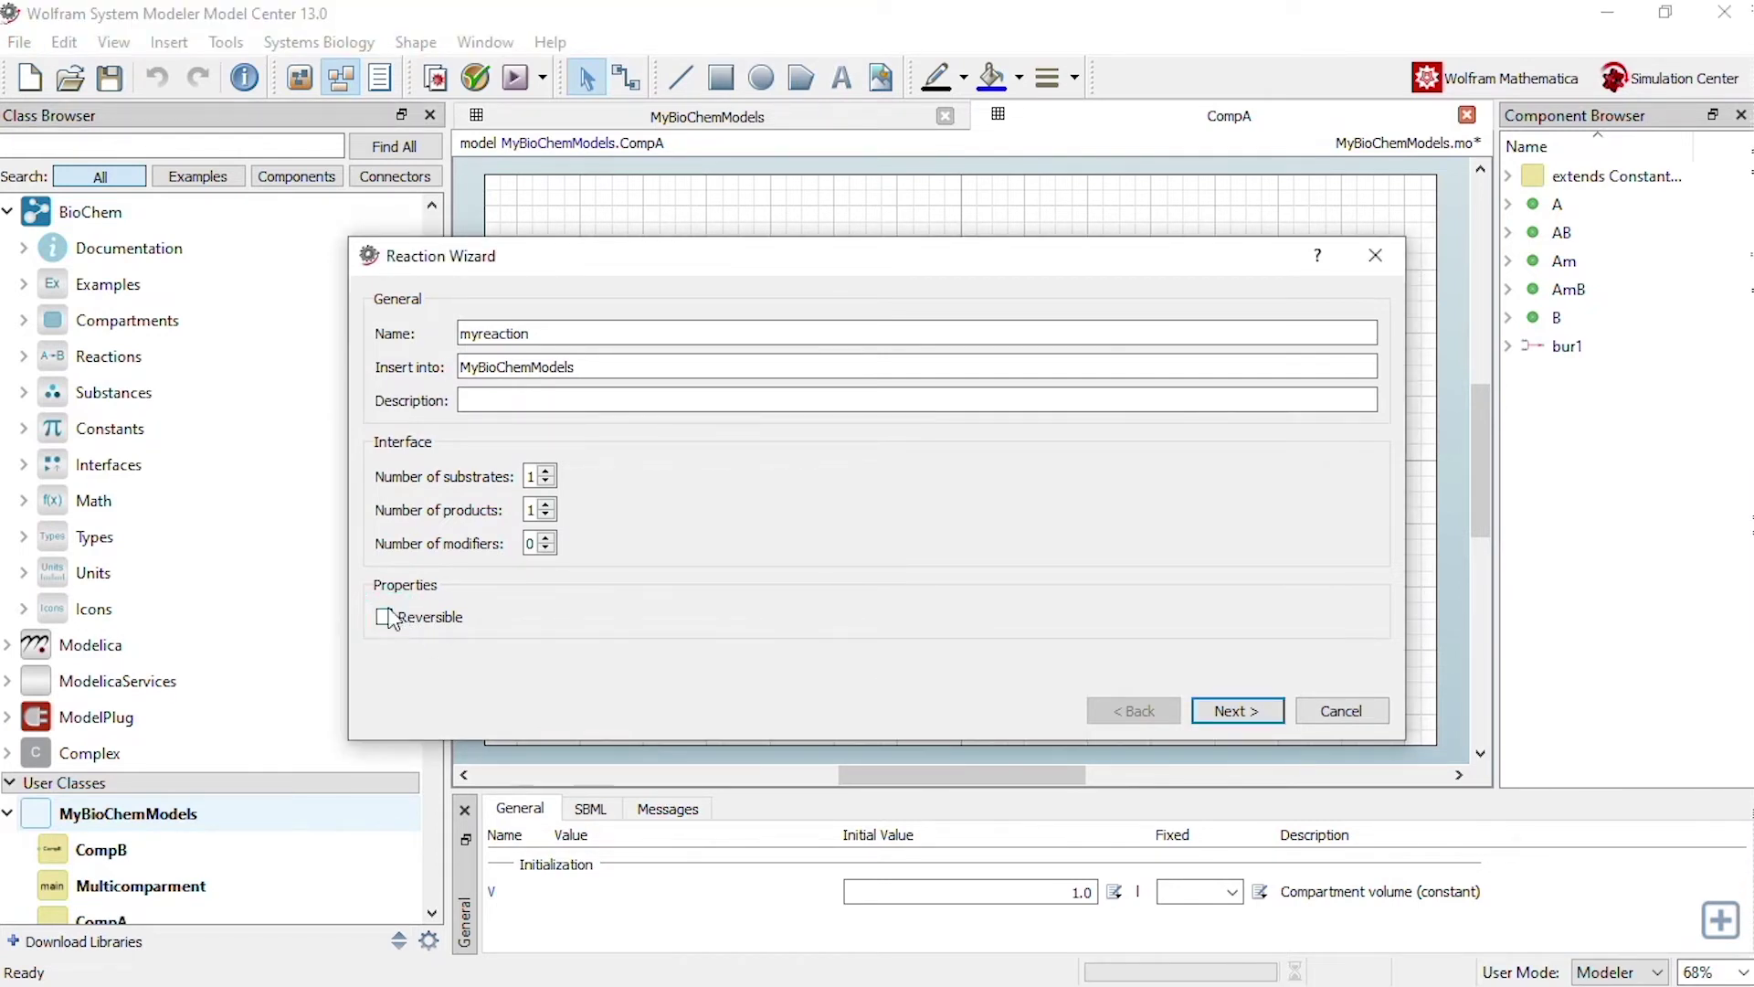
left_click(1235, 713)
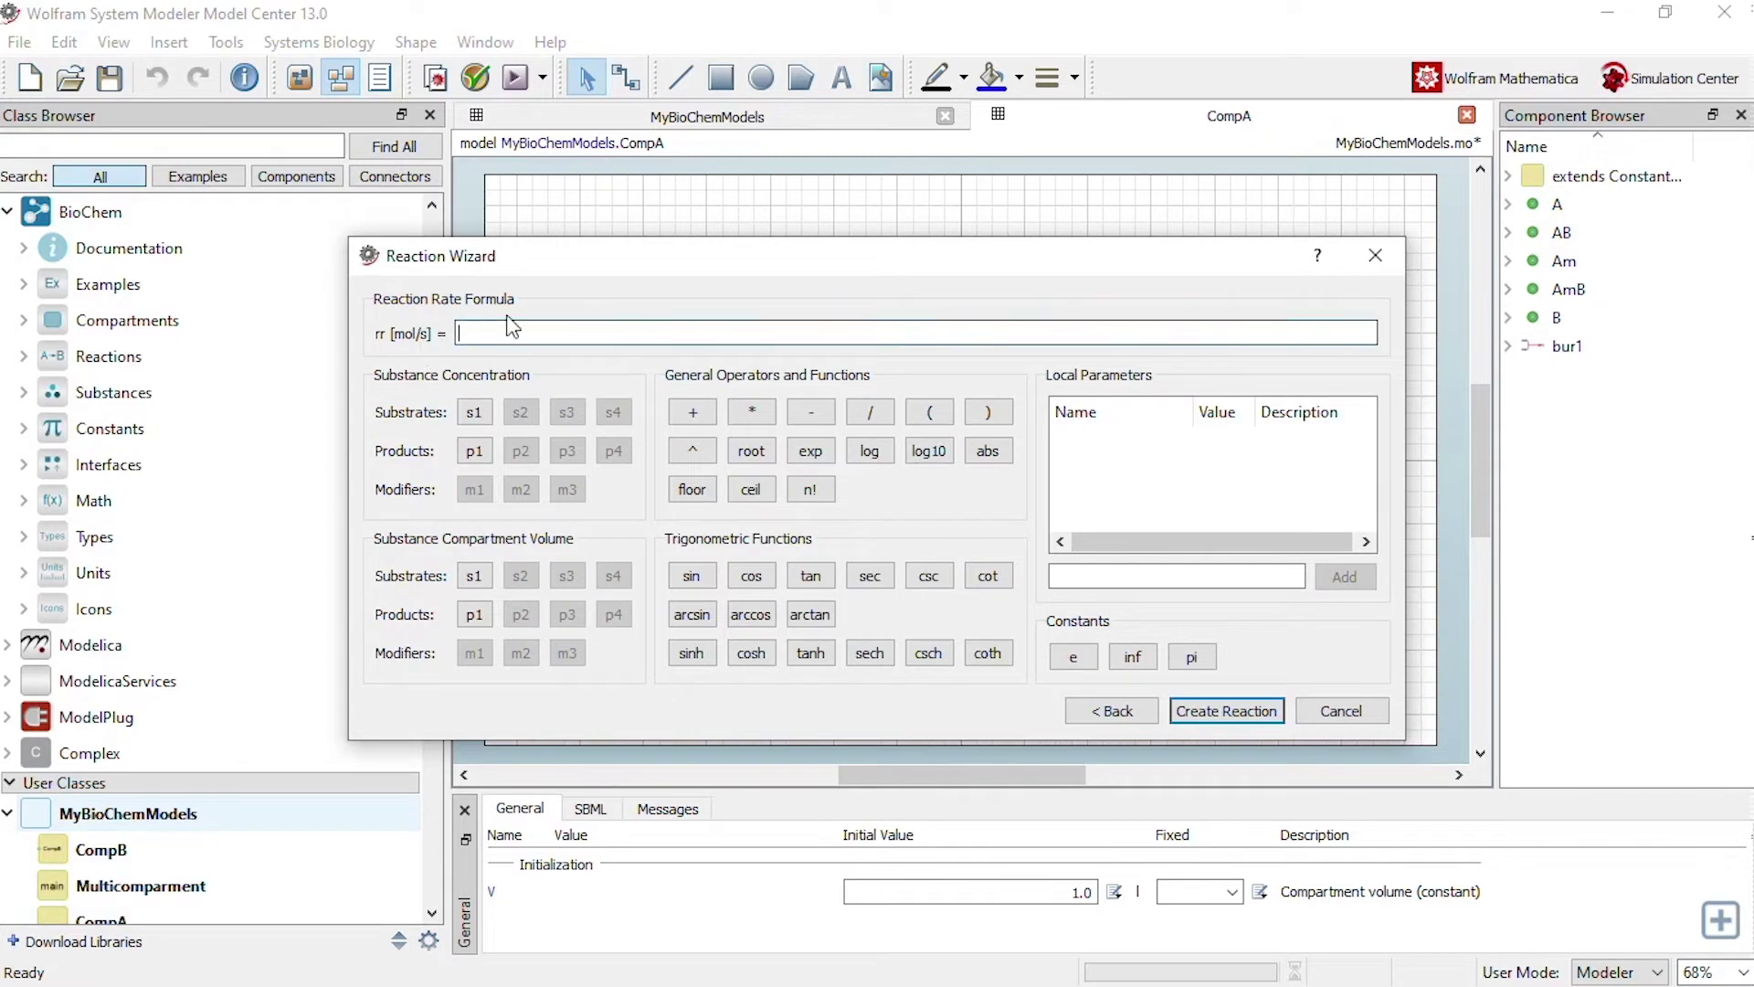
Step: Add a local parameter k with the value 5 to the new reaction
left_click(473, 345)
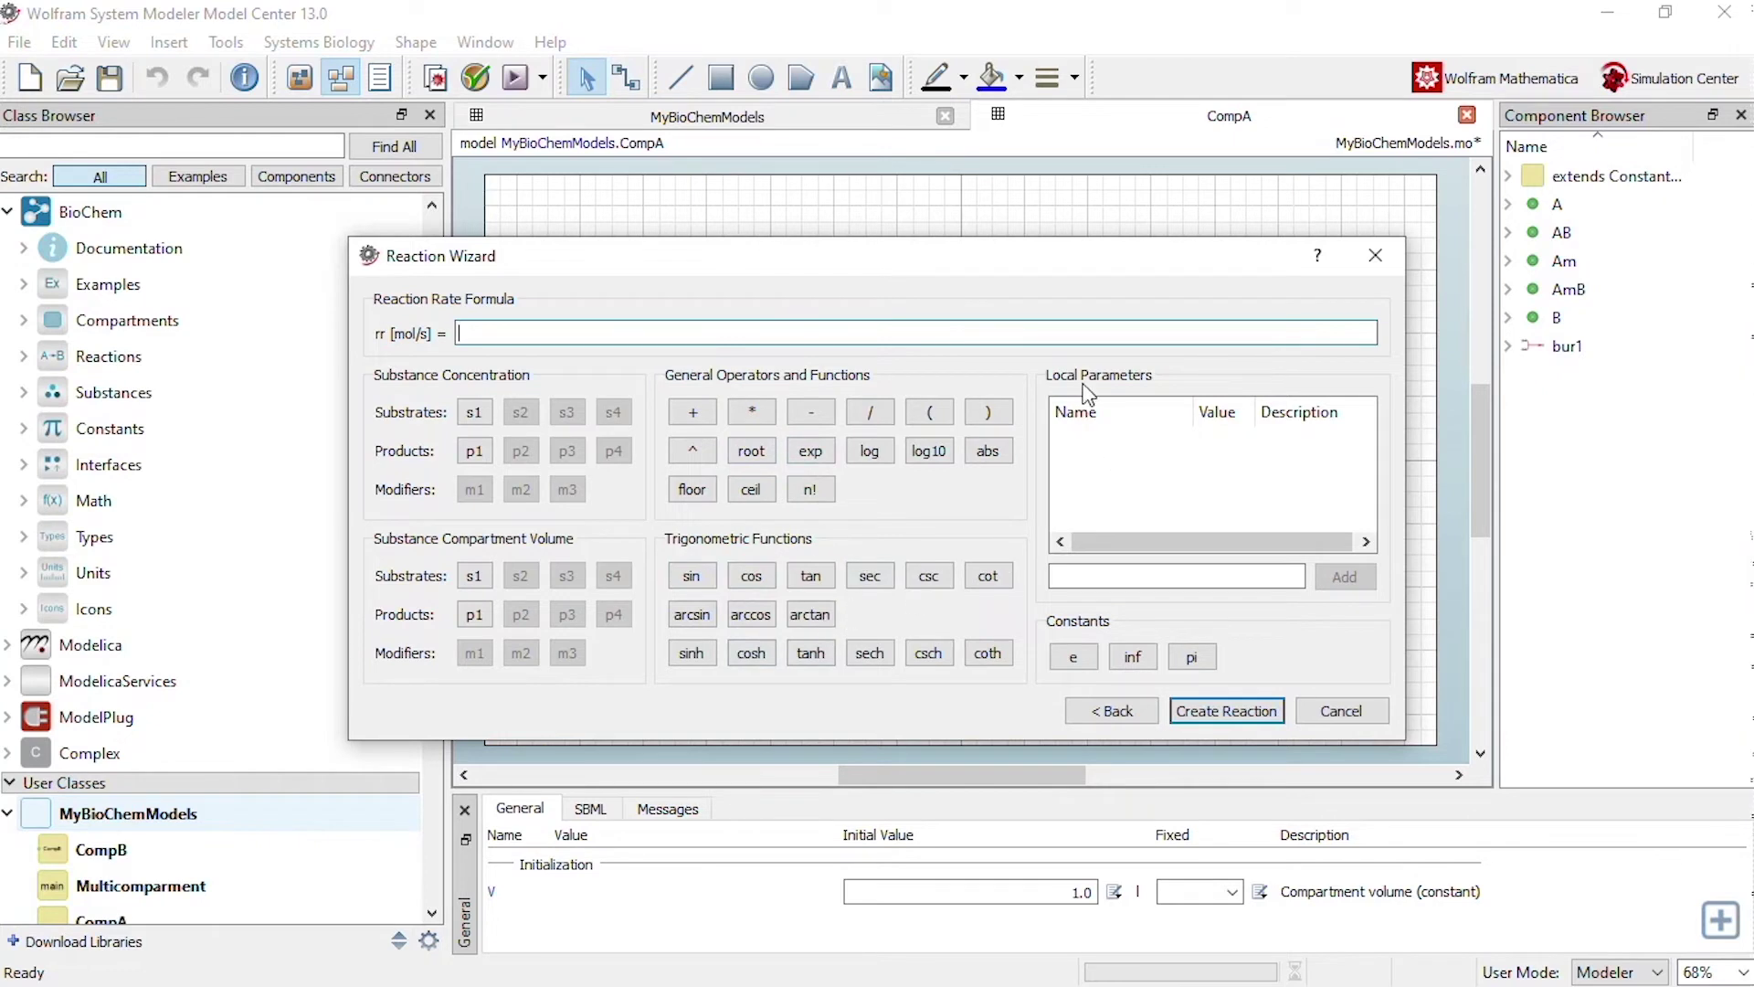
left_click(1097, 579)
type("k")
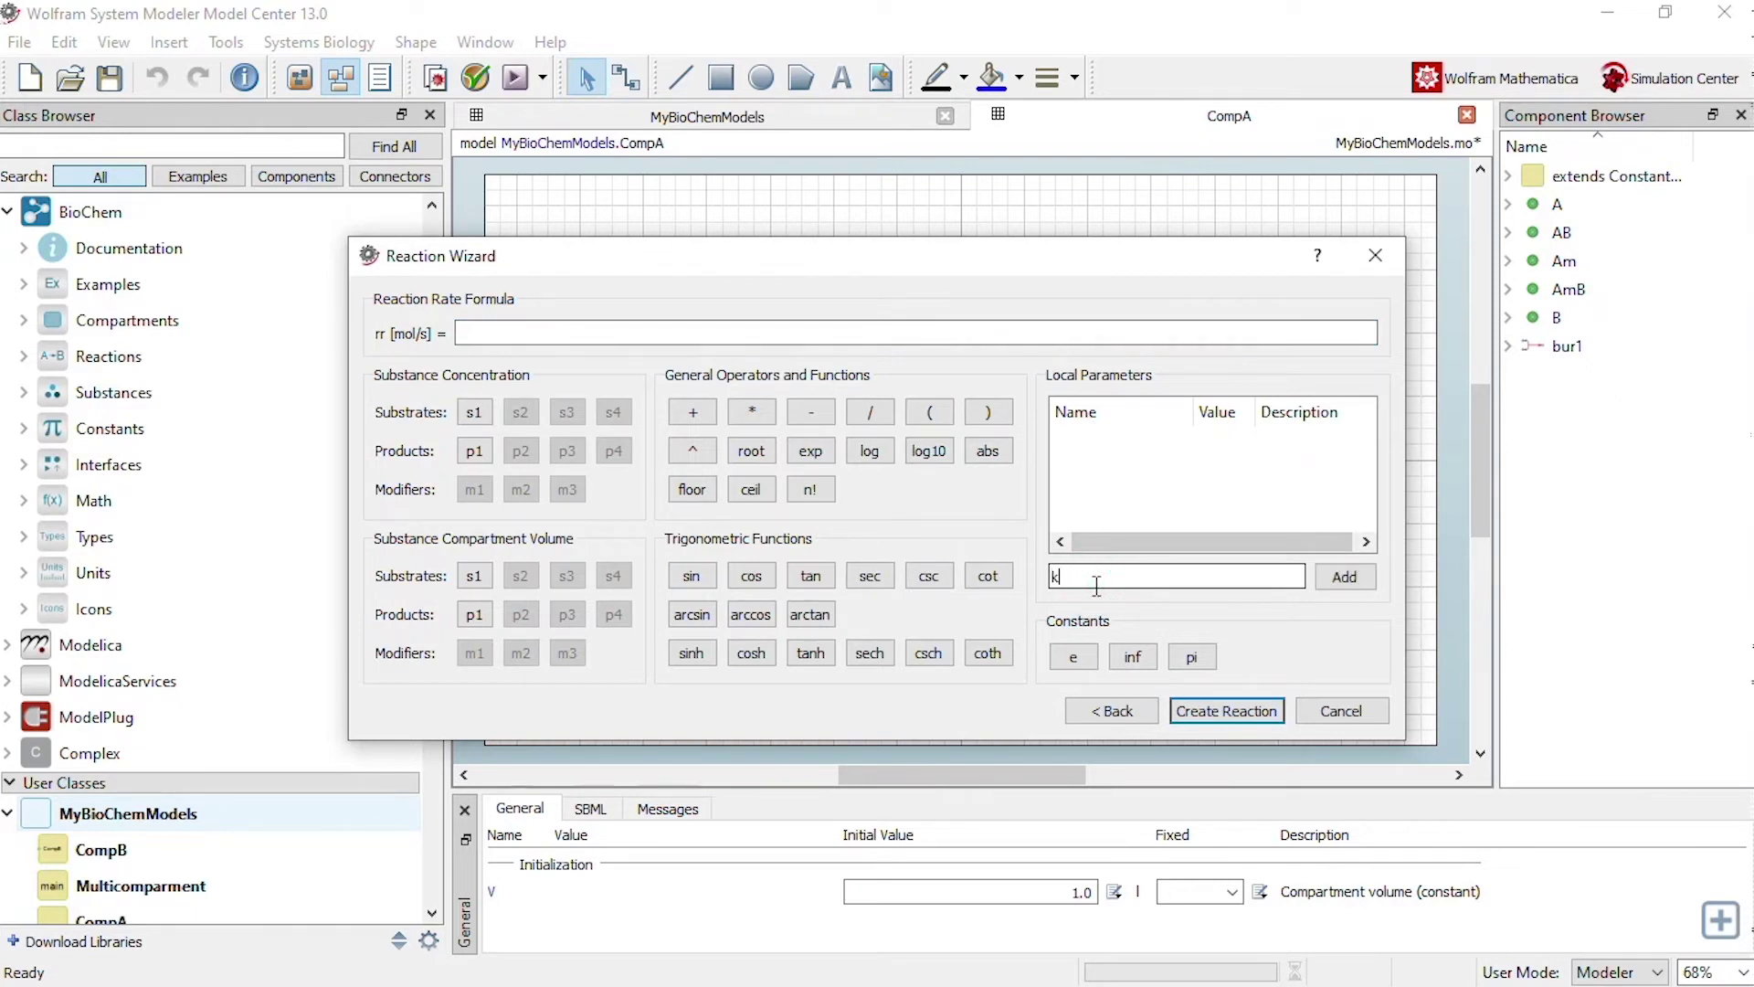
left_click(1345, 577)
left_click(1233, 439)
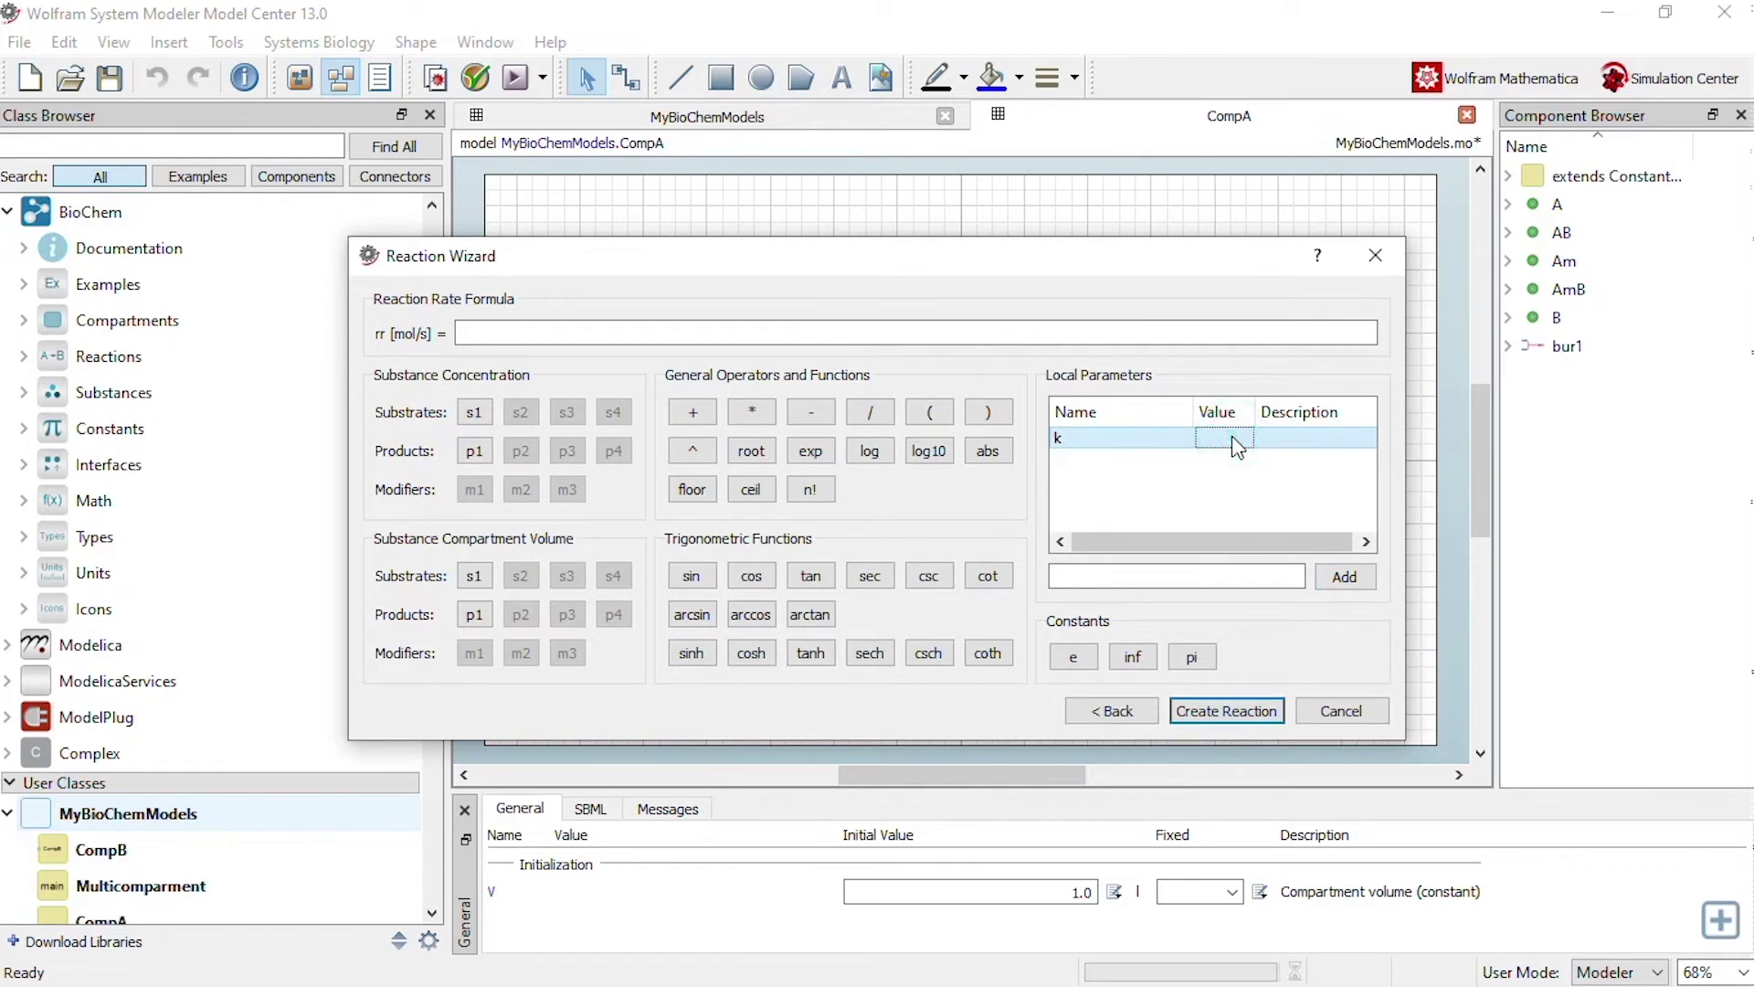
left_click(1236, 447)
key("Return")
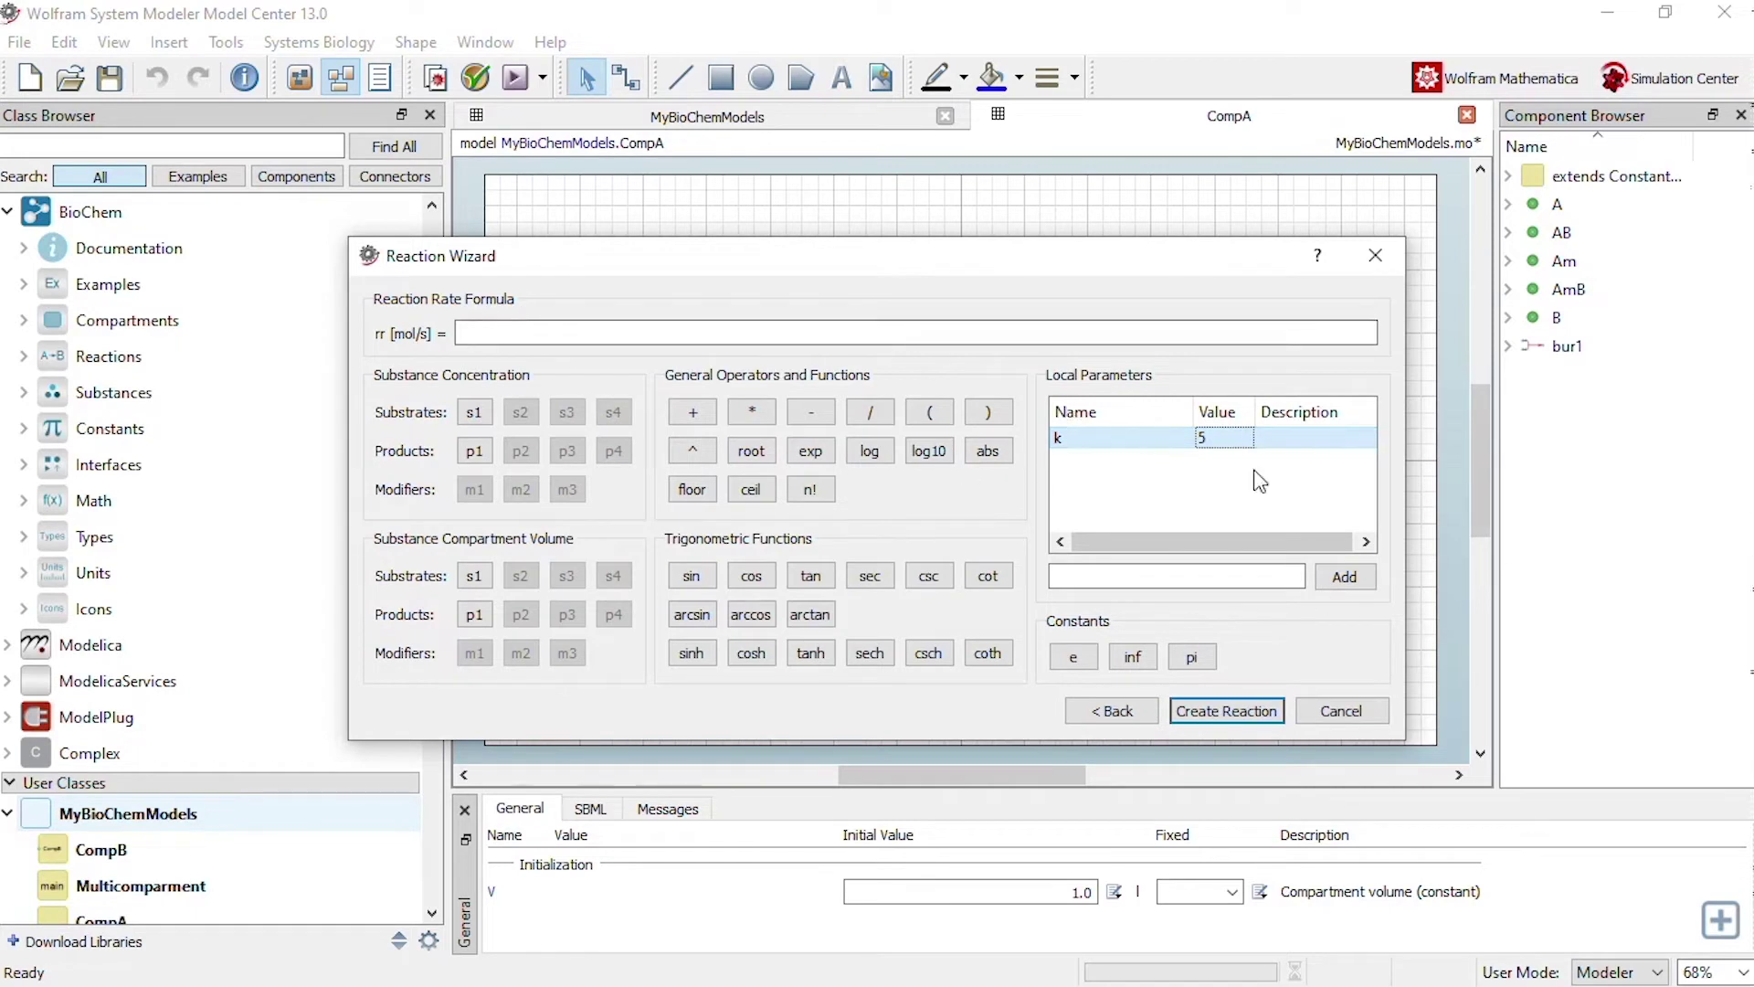
Step: Define the reaction rate formula as k*s1.c and create the reaction
left_click(480, 333)
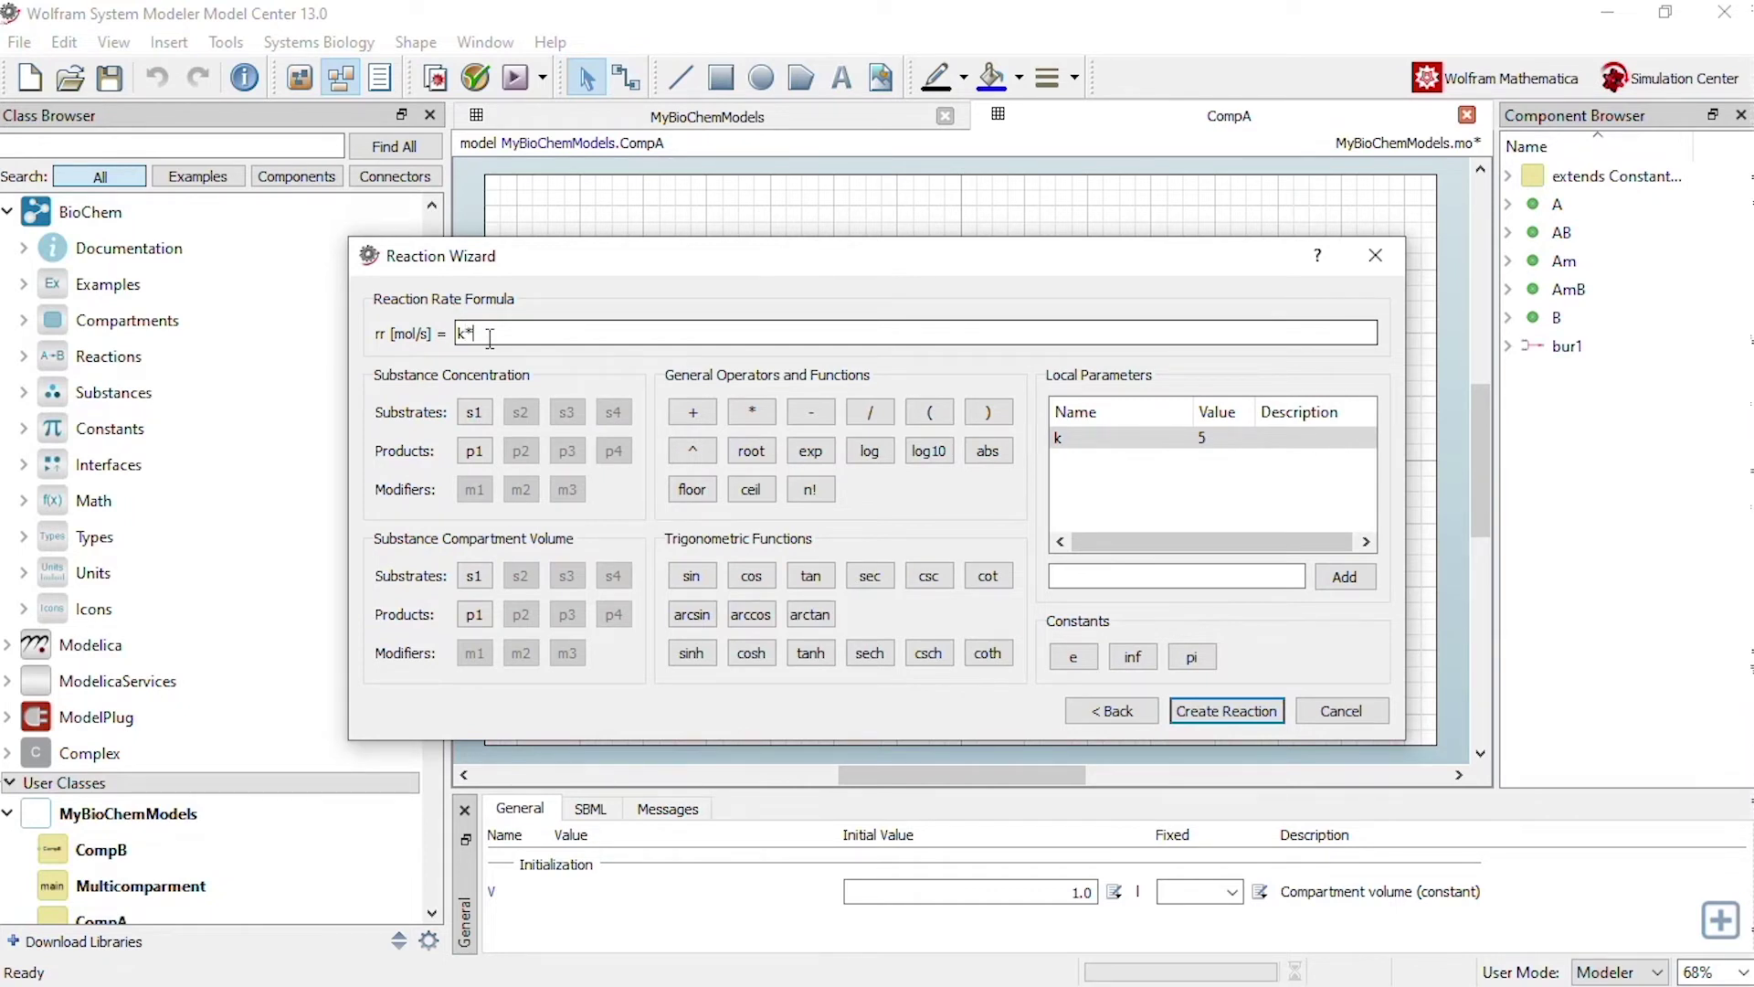
left_click(474, 413)
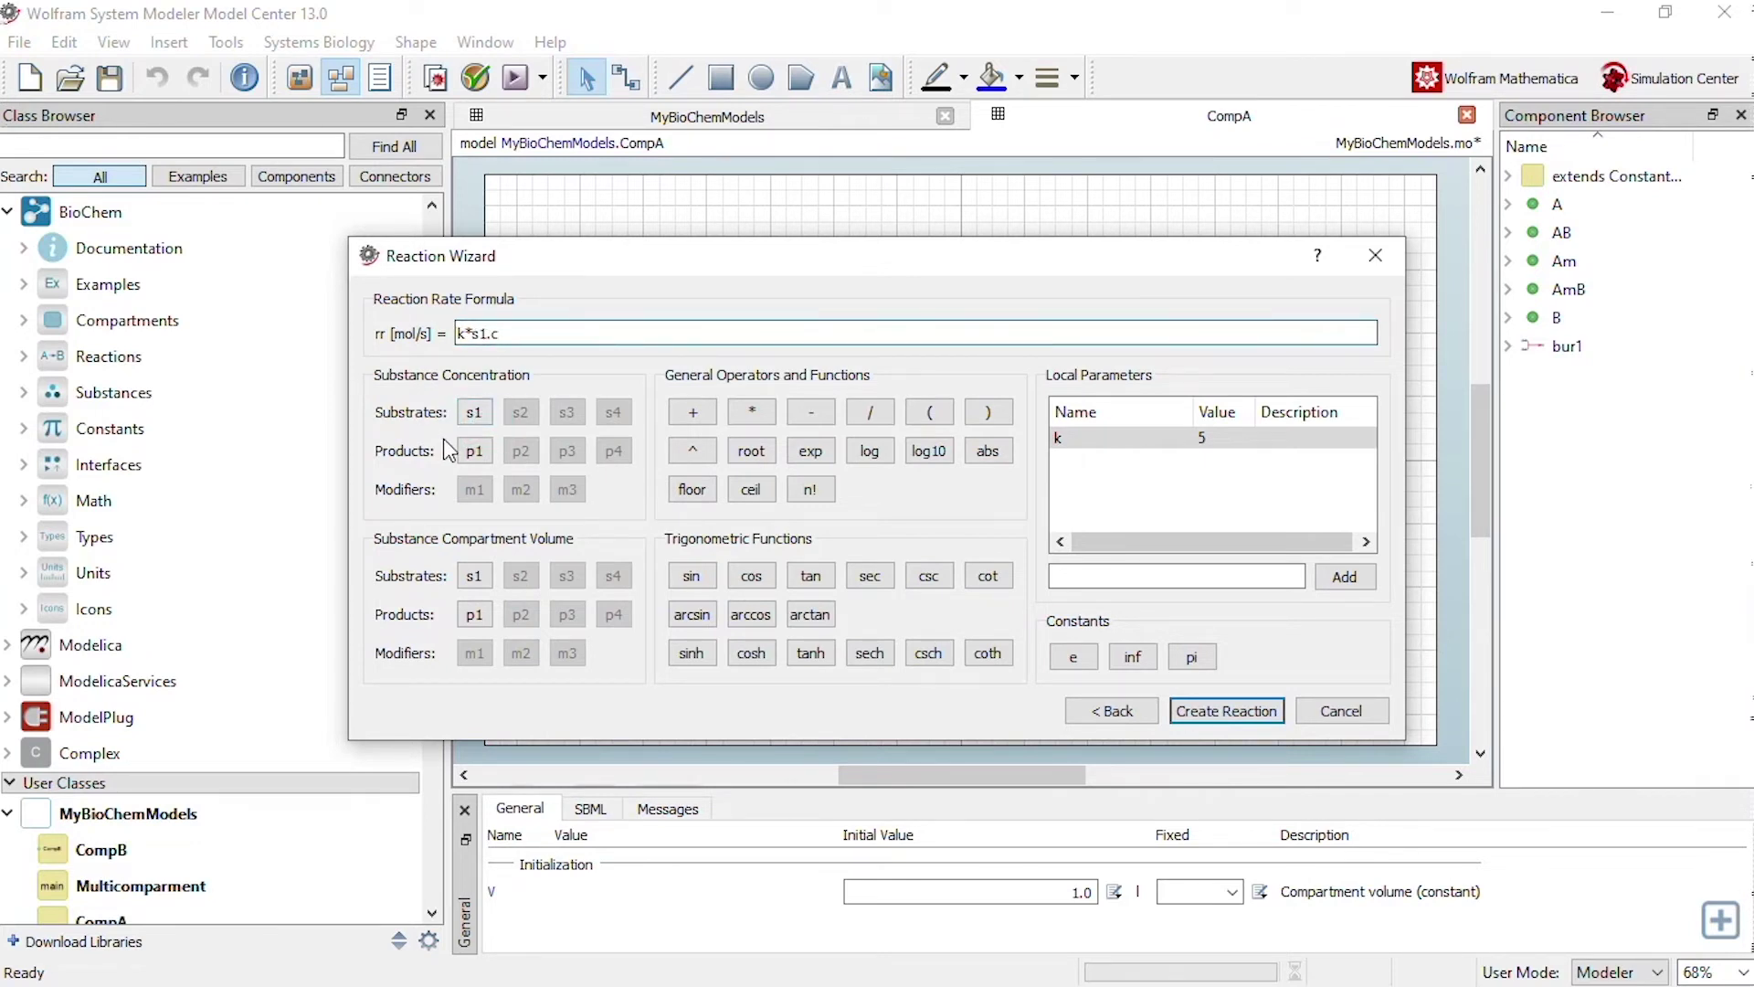
left_click(1238, 712)
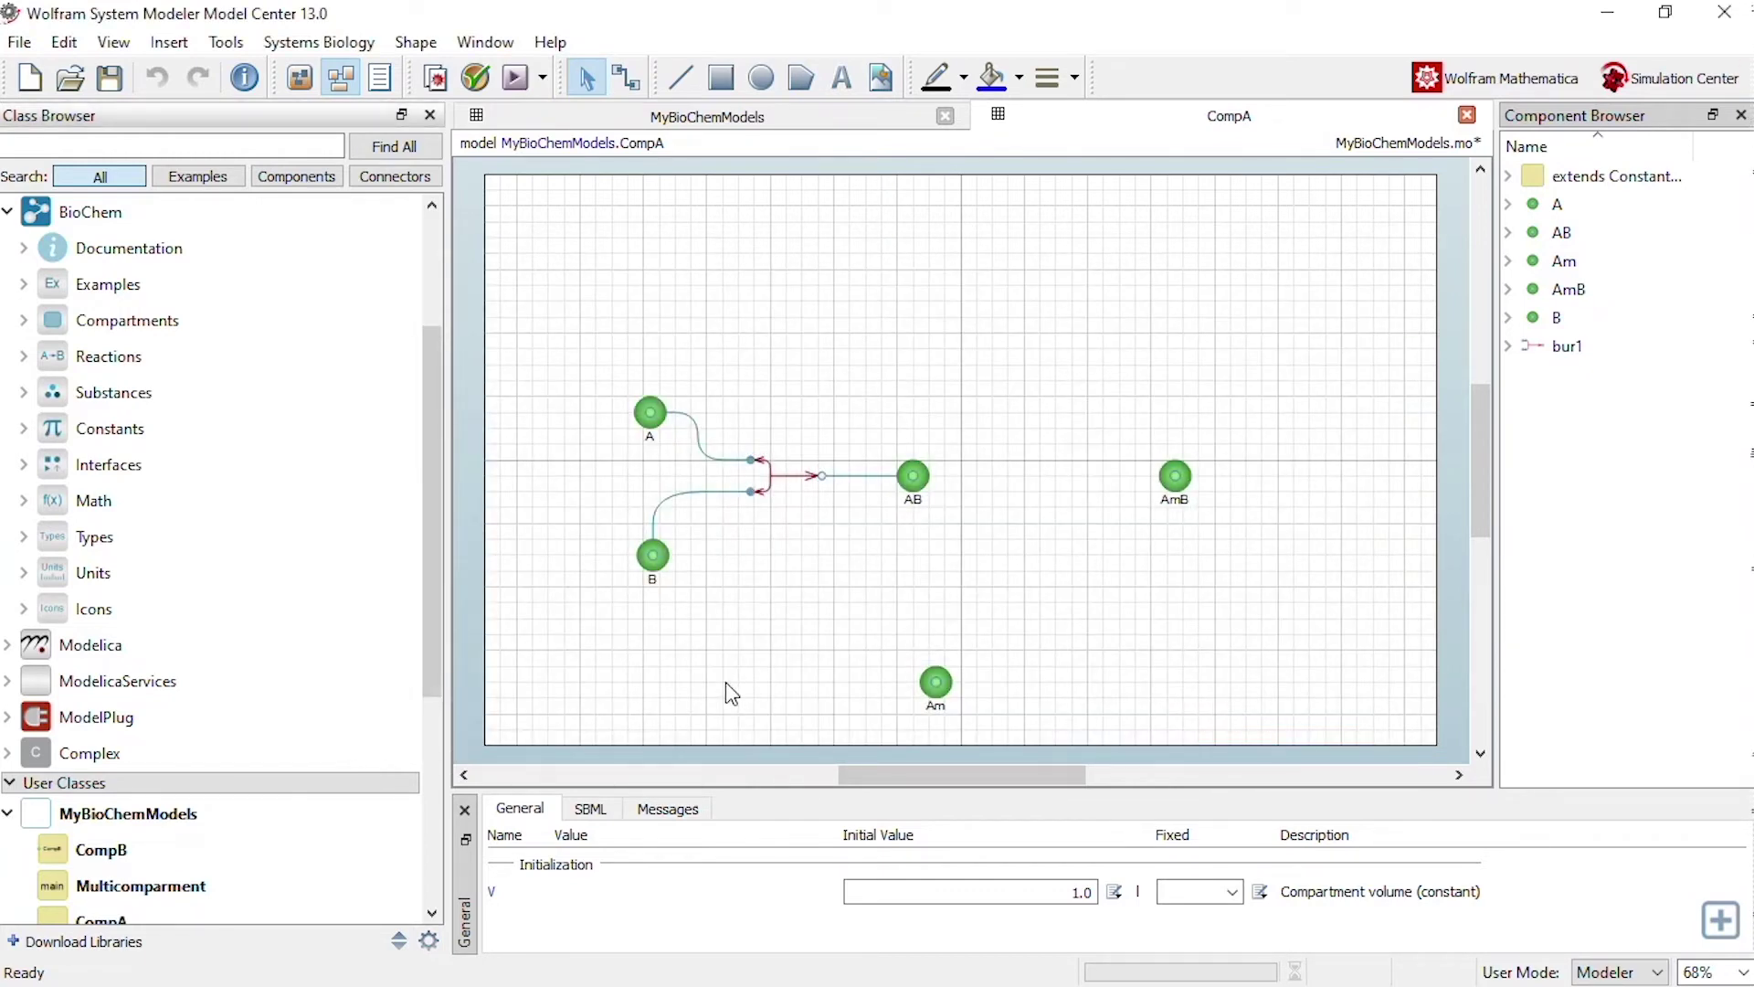
Step: Place myreaction between AB and AmB in CompA, connecting AB to its substrate connector and its product connector to AmB
scroll(311, 651, "down", 1)
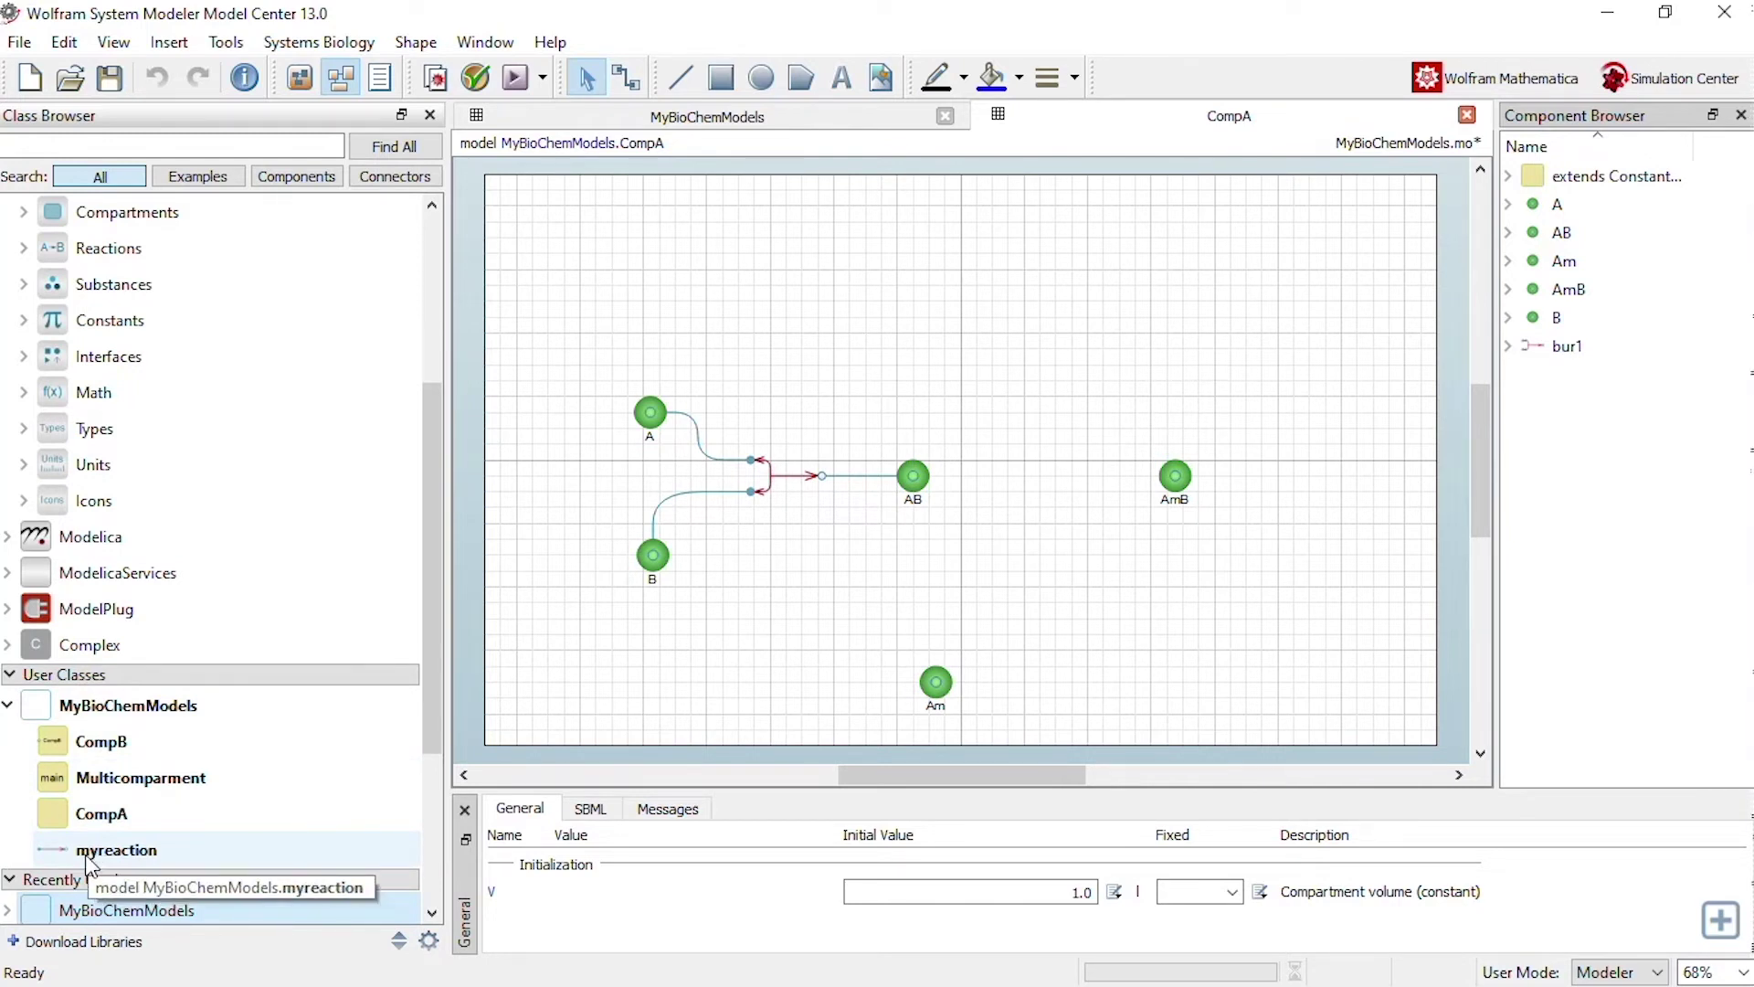
left_click_drag(89, 859, 1051, 479)
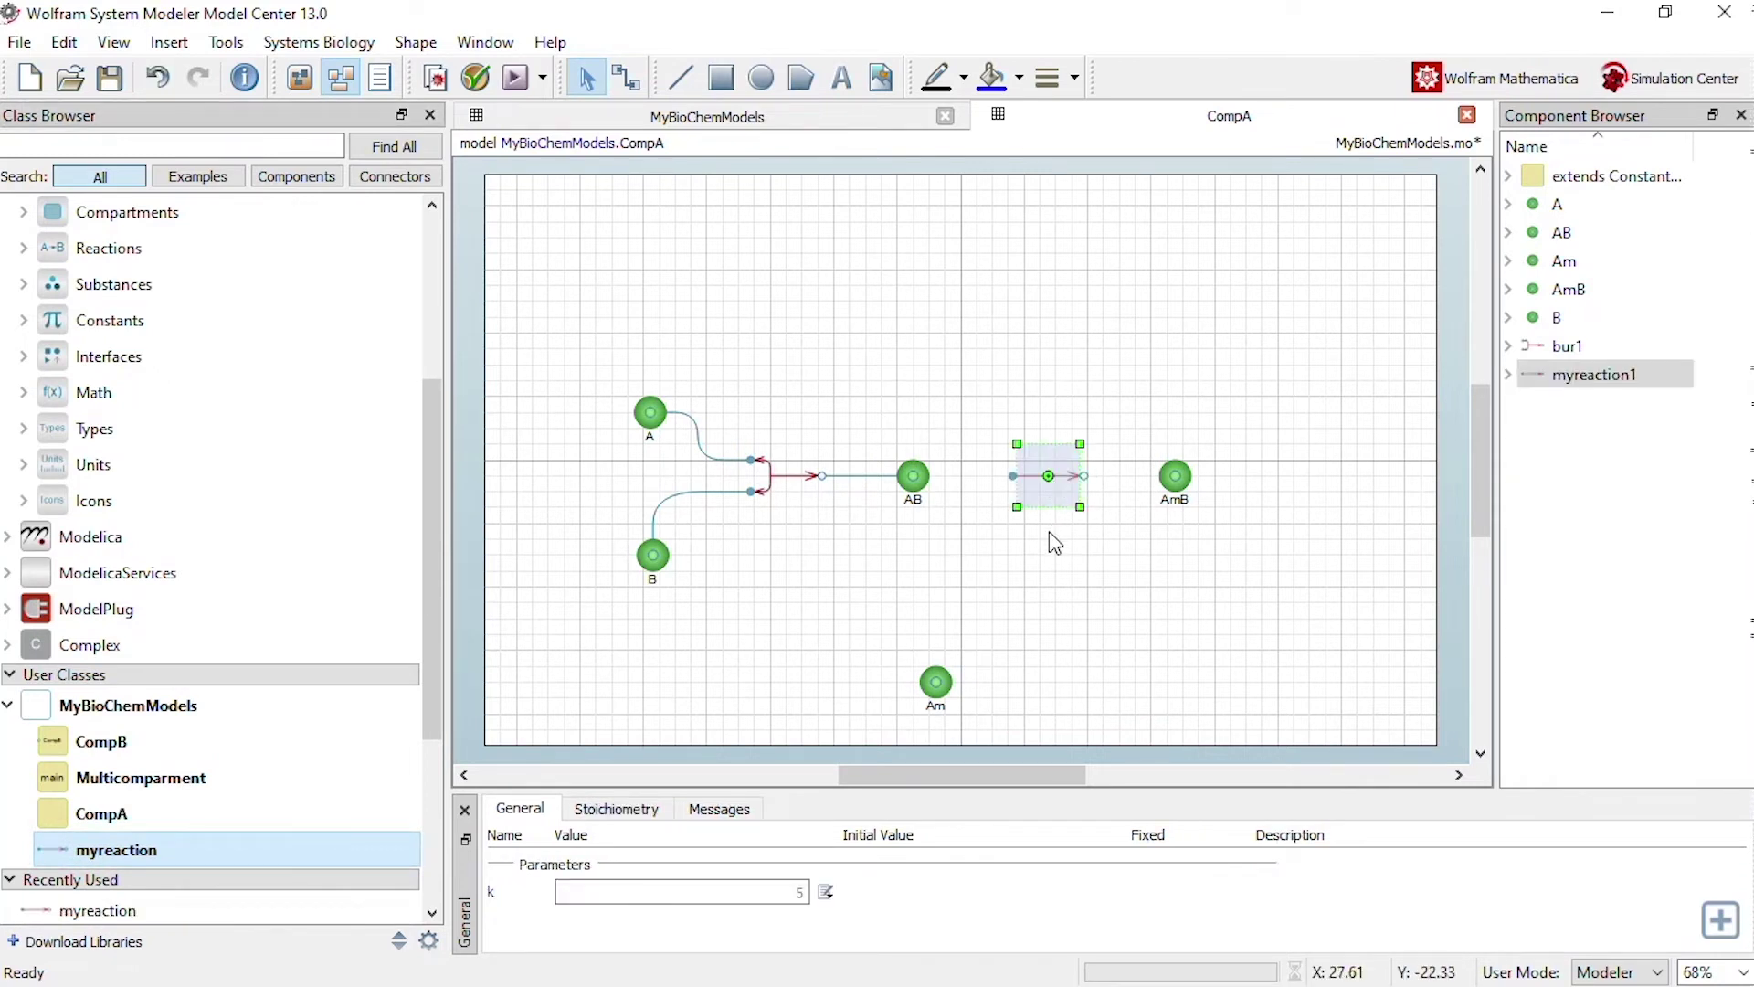
left_click(970, 408)
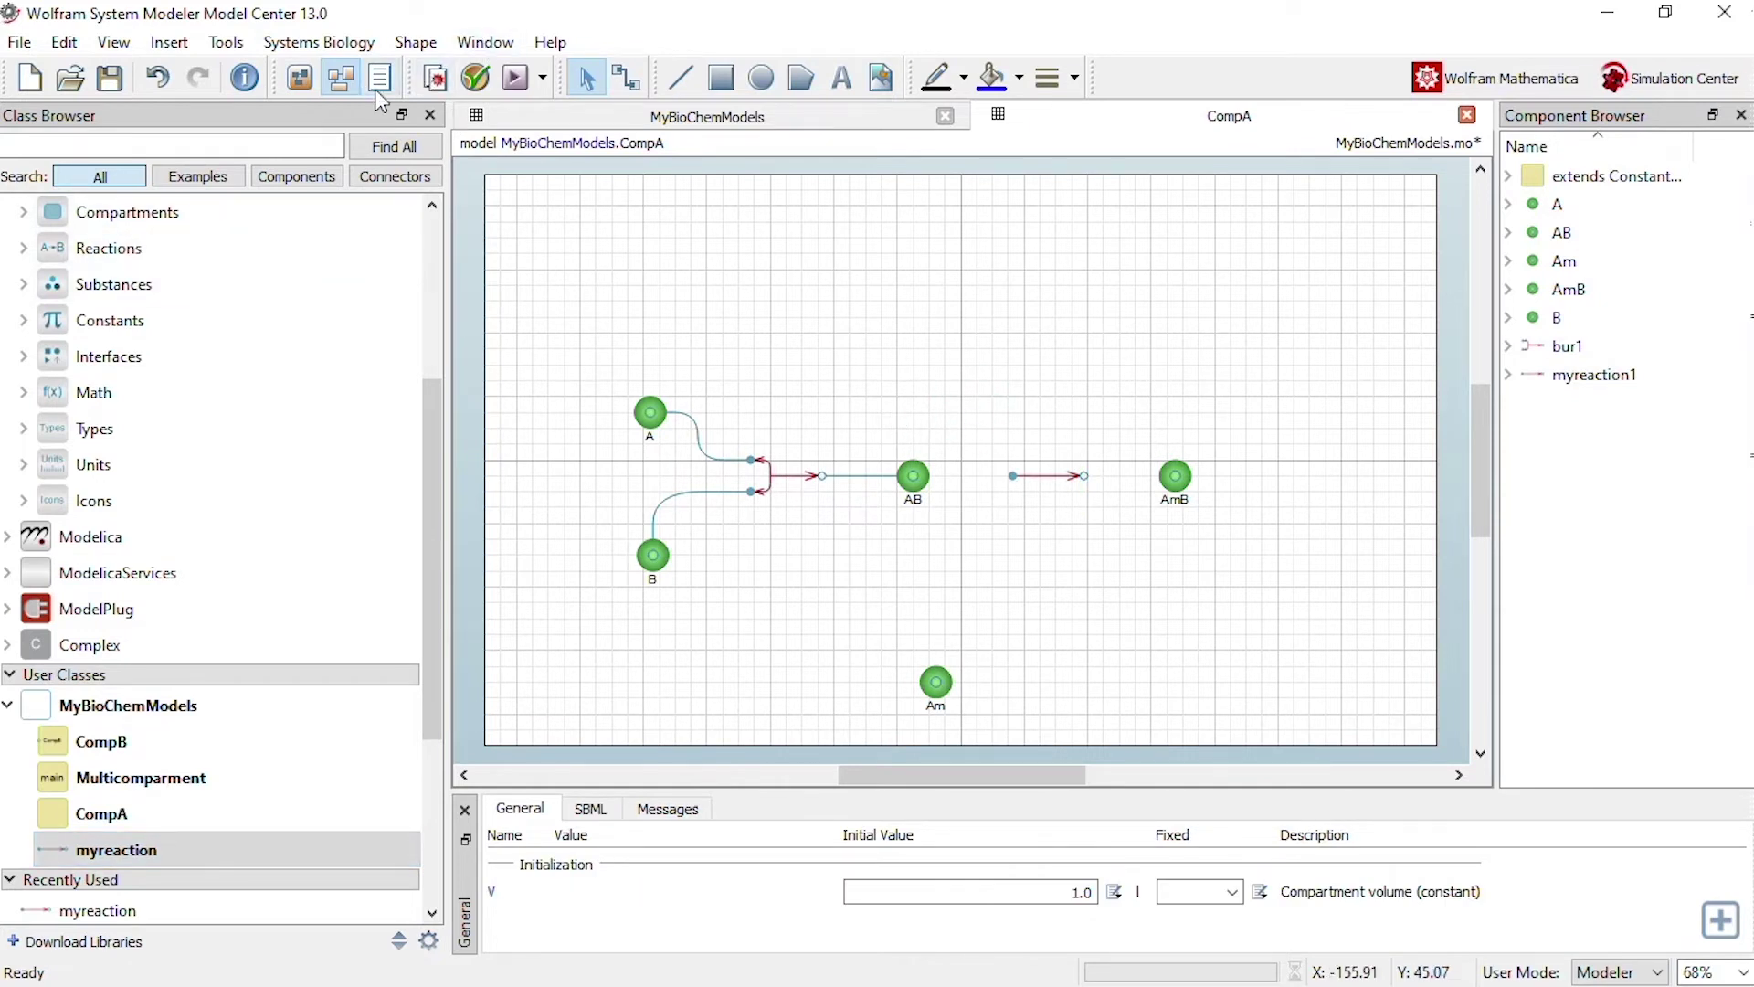
left_click(623, 78)
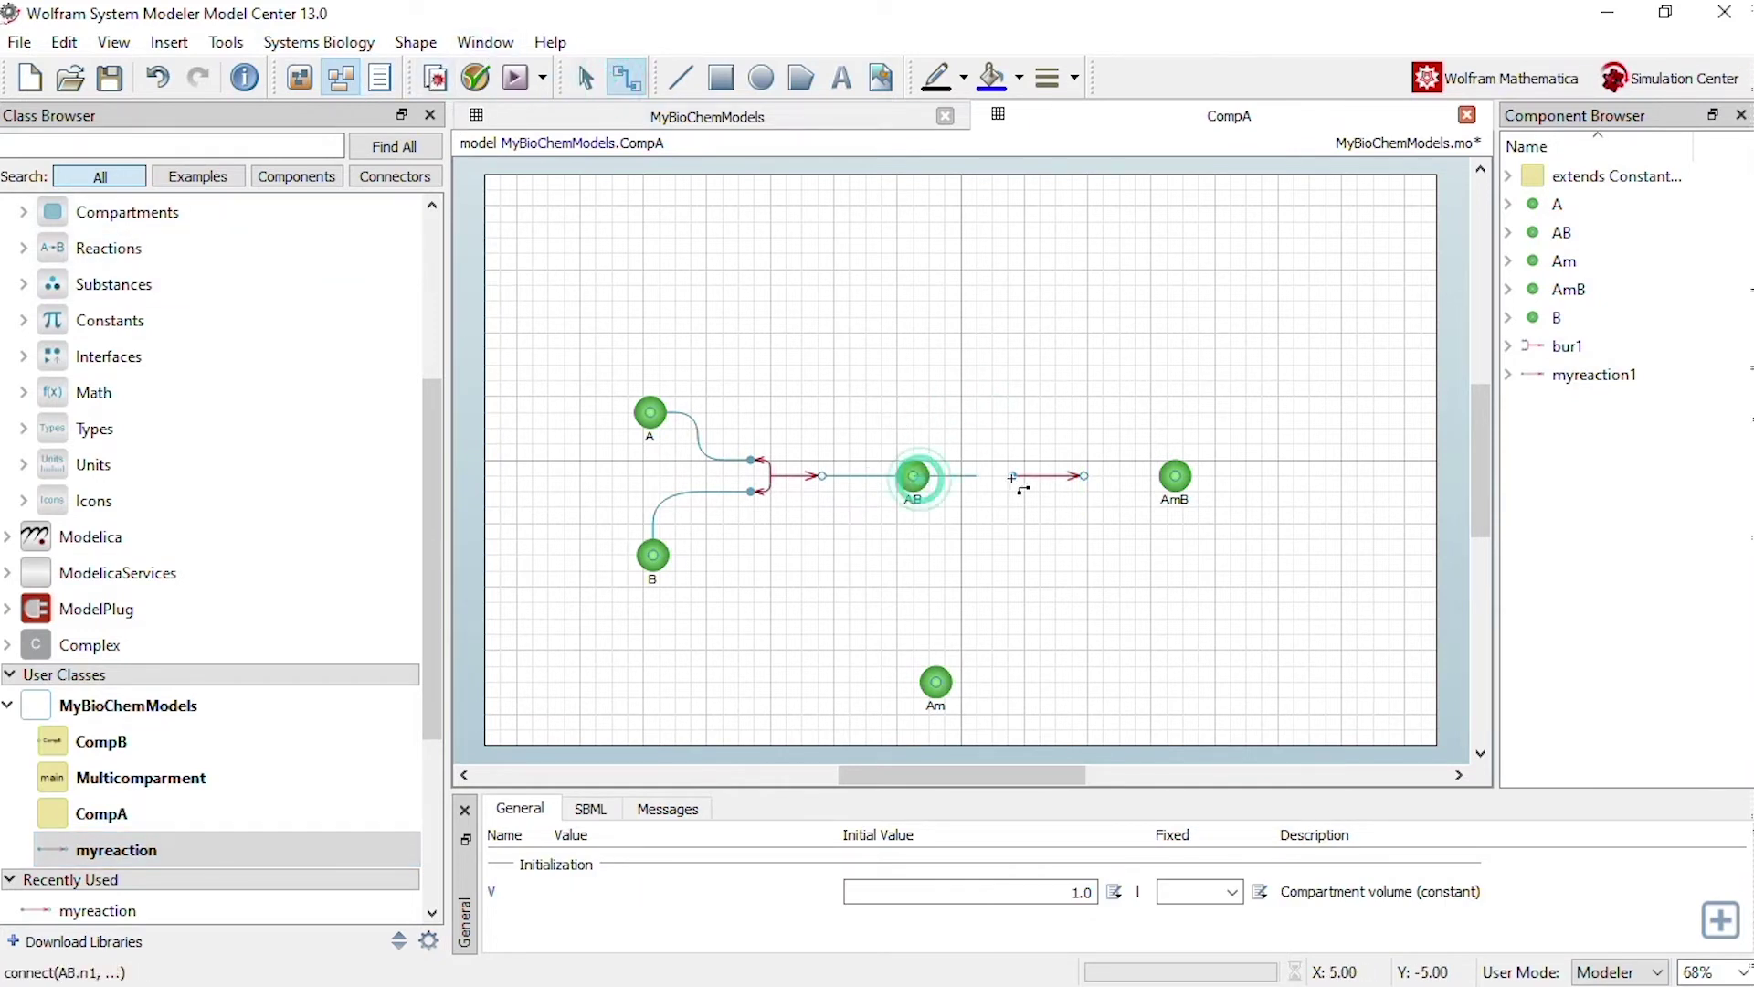
left_click_drag(914, 476, 1175, 477)
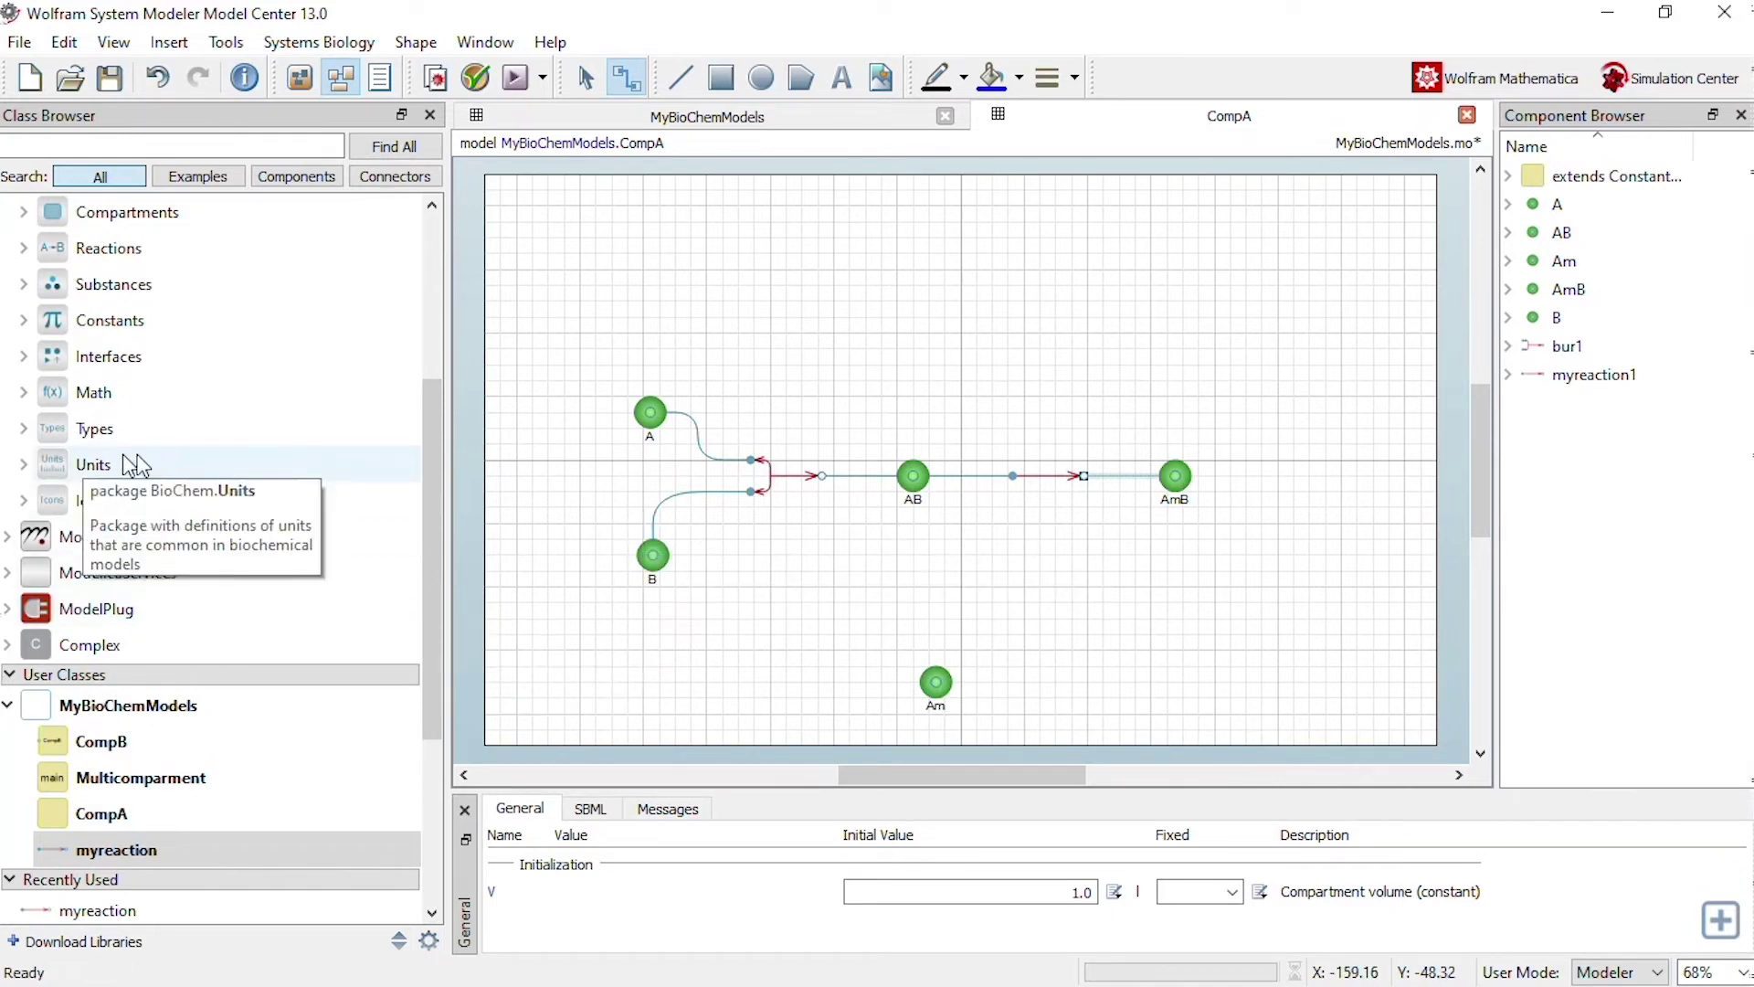
Step: Place an irreversible mass-action UniBi reaction of type Ubi above substance Am and flip it horizontally
scroll(144, 473, "up", 2)
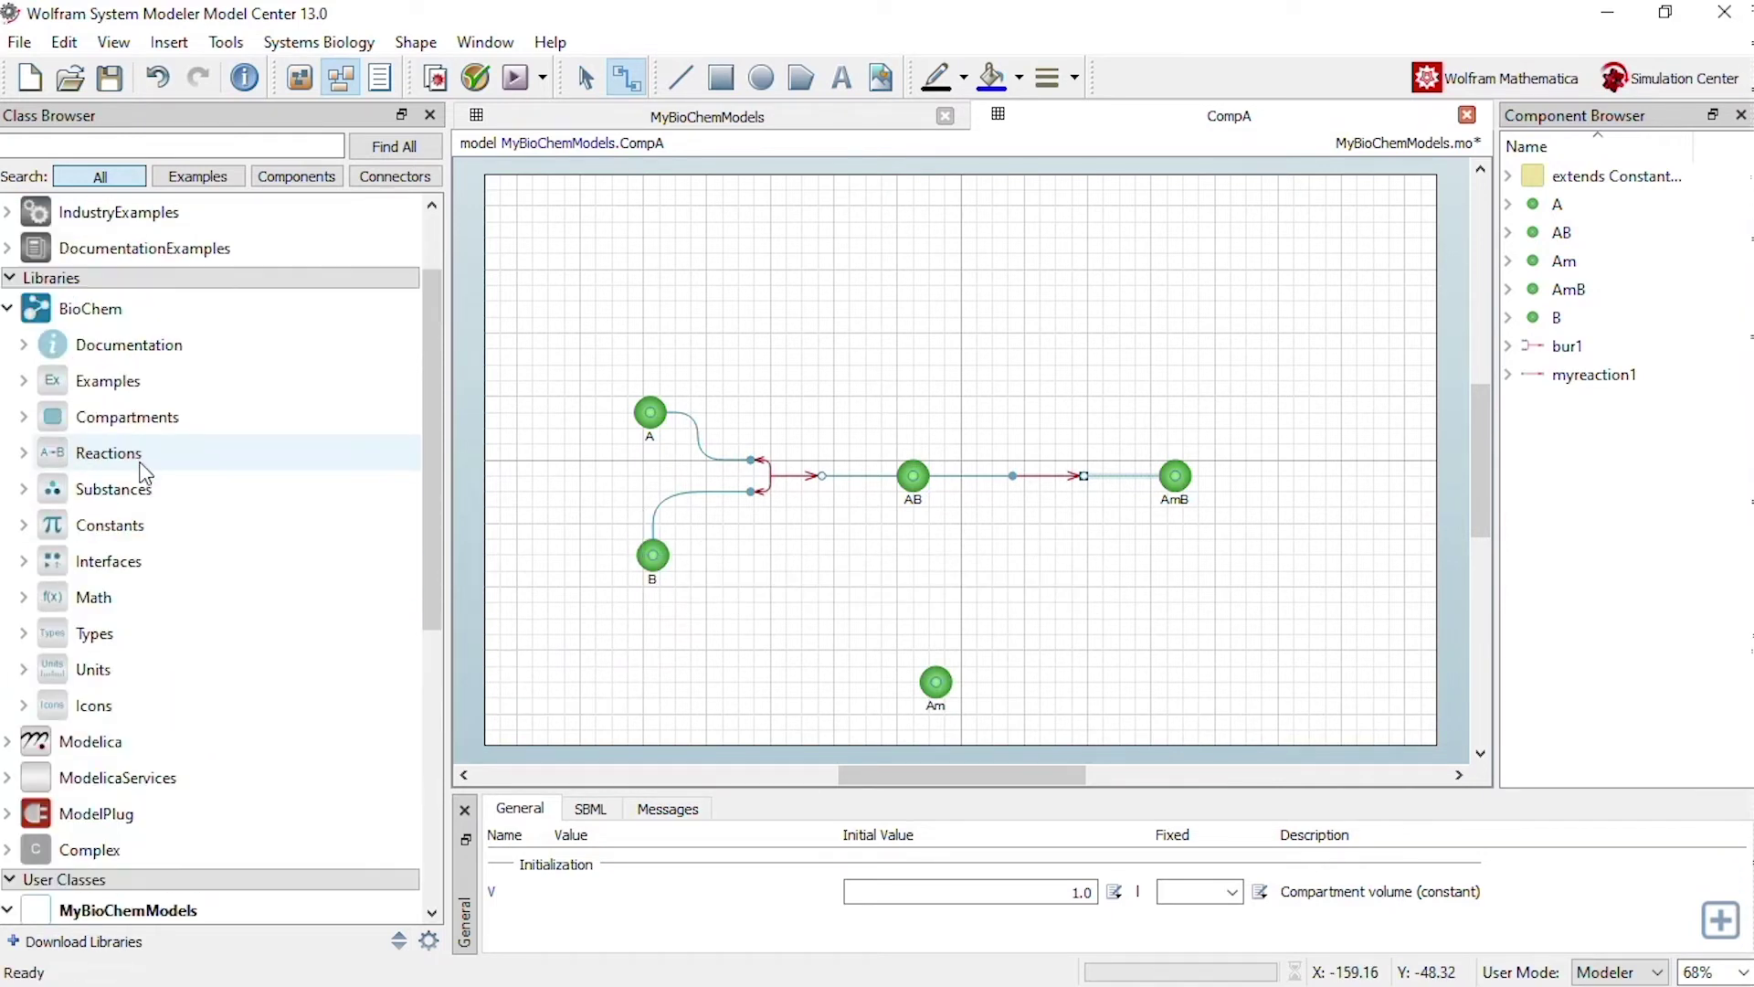
left_click(24, 453)
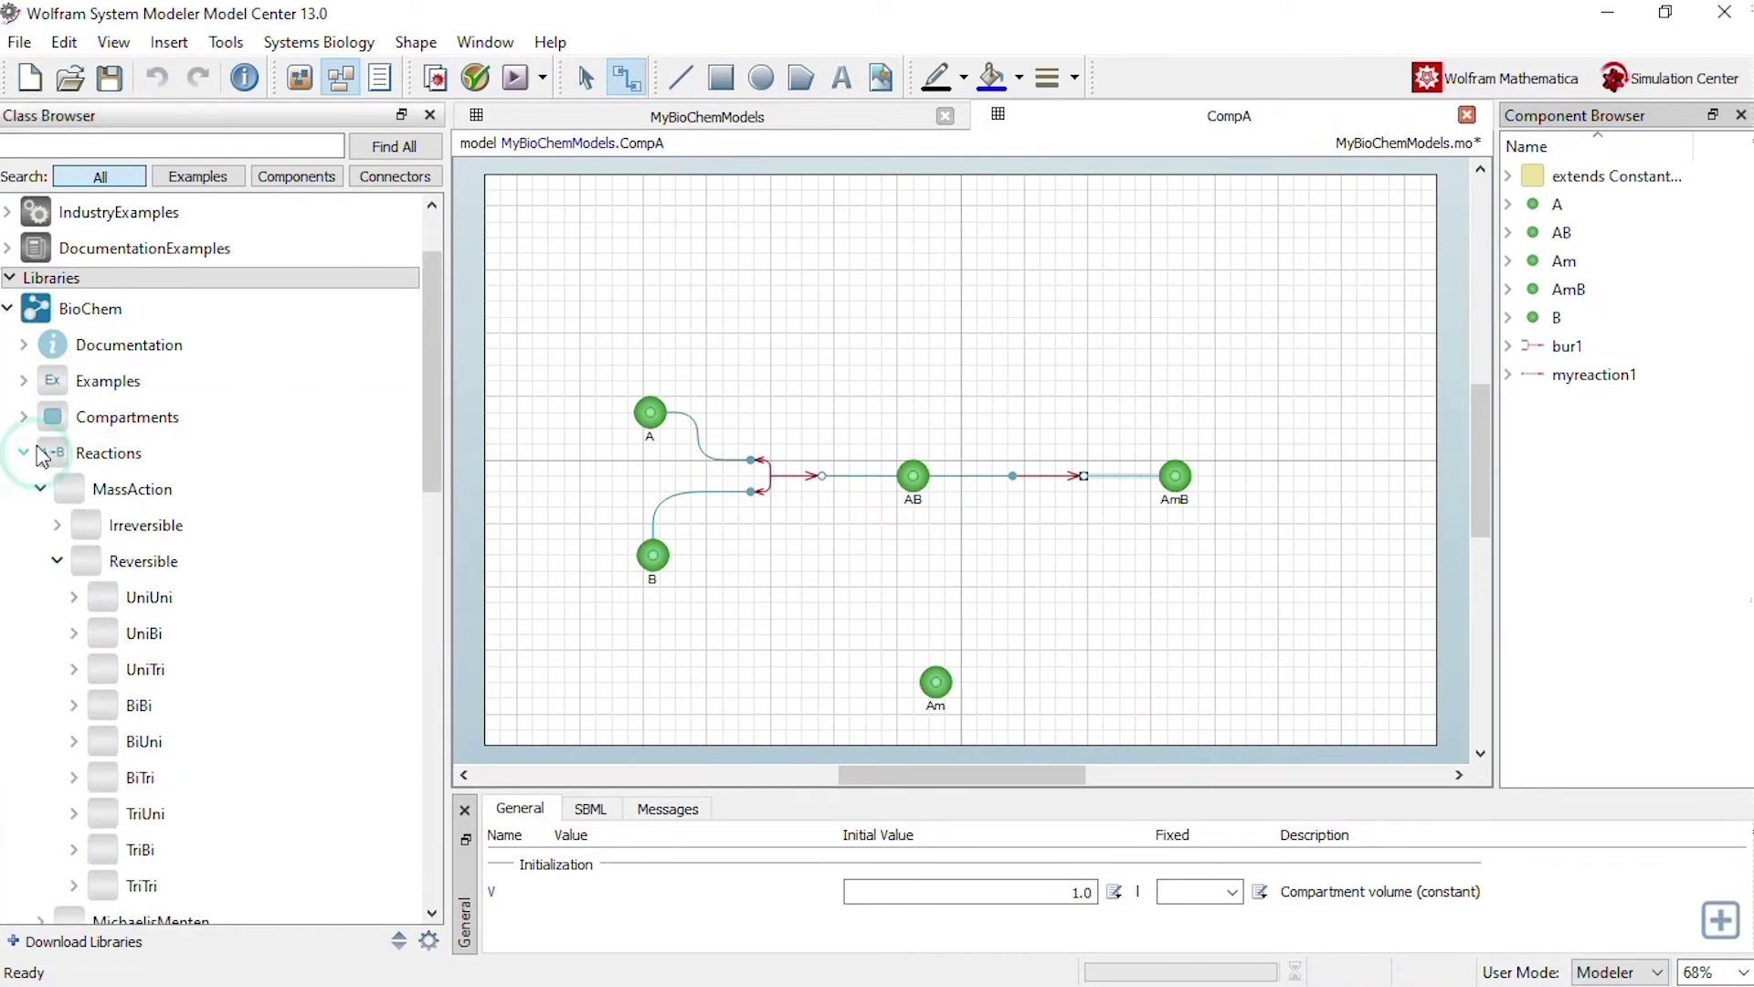
left_click(56, 560)
left_click(56, 525)
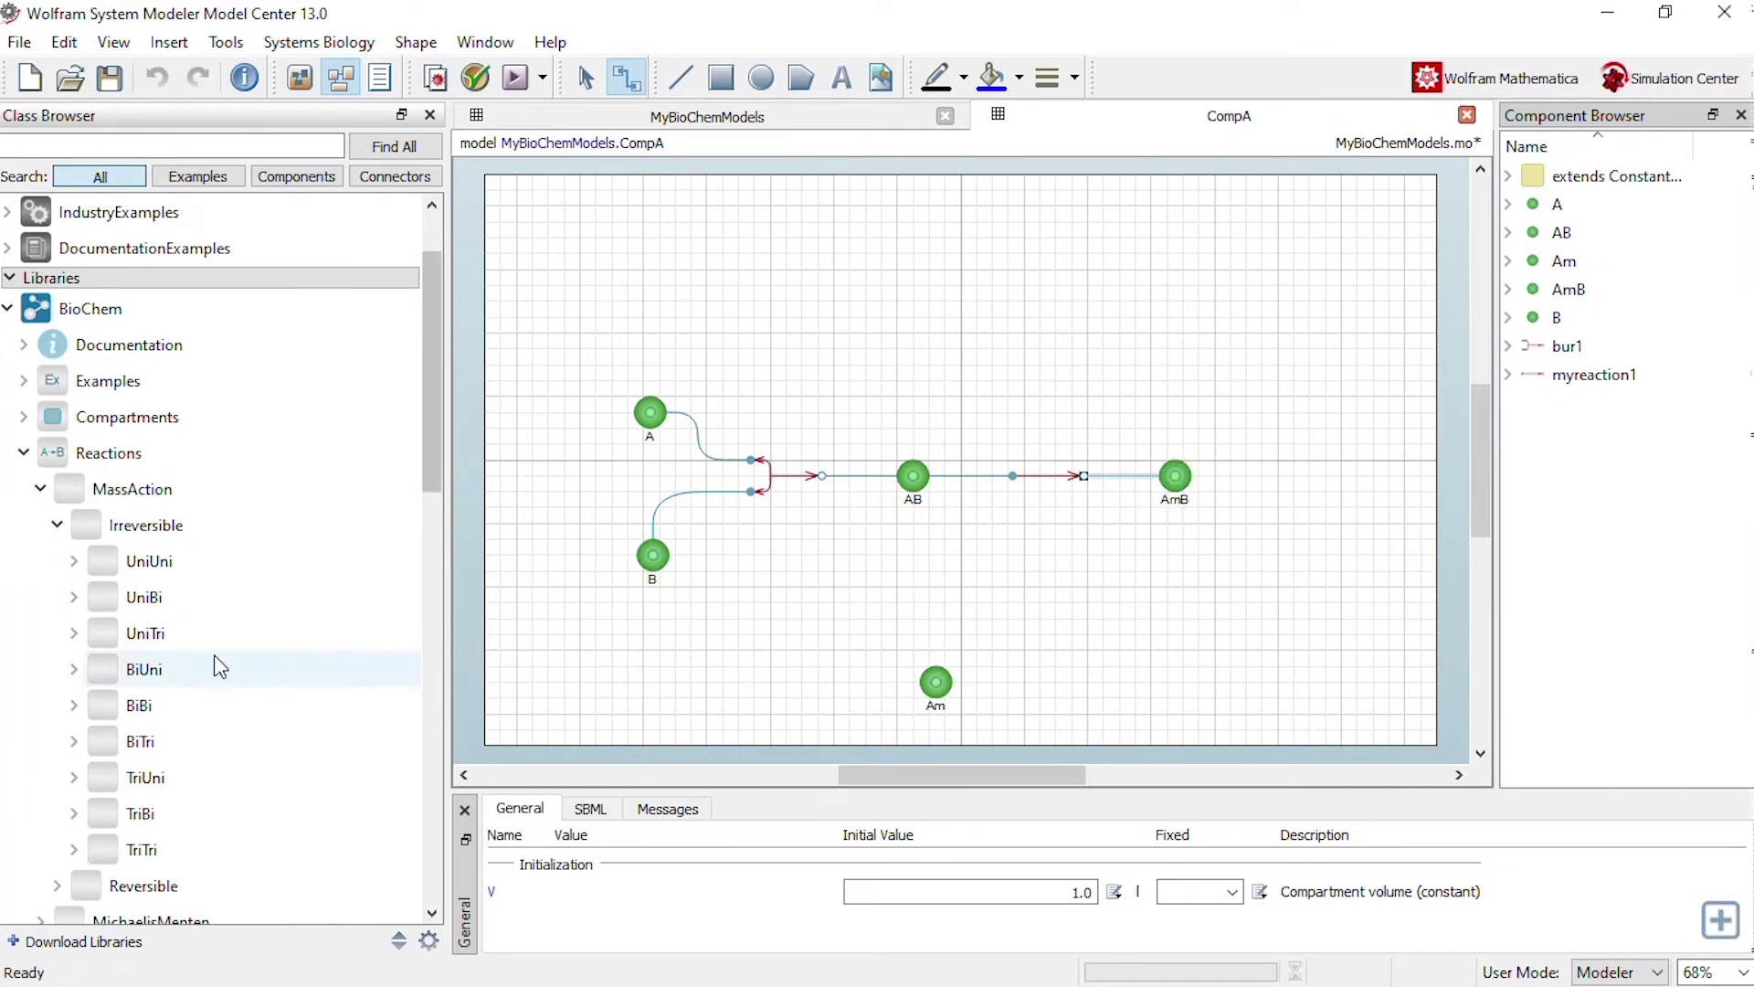
left_click(74, 598)
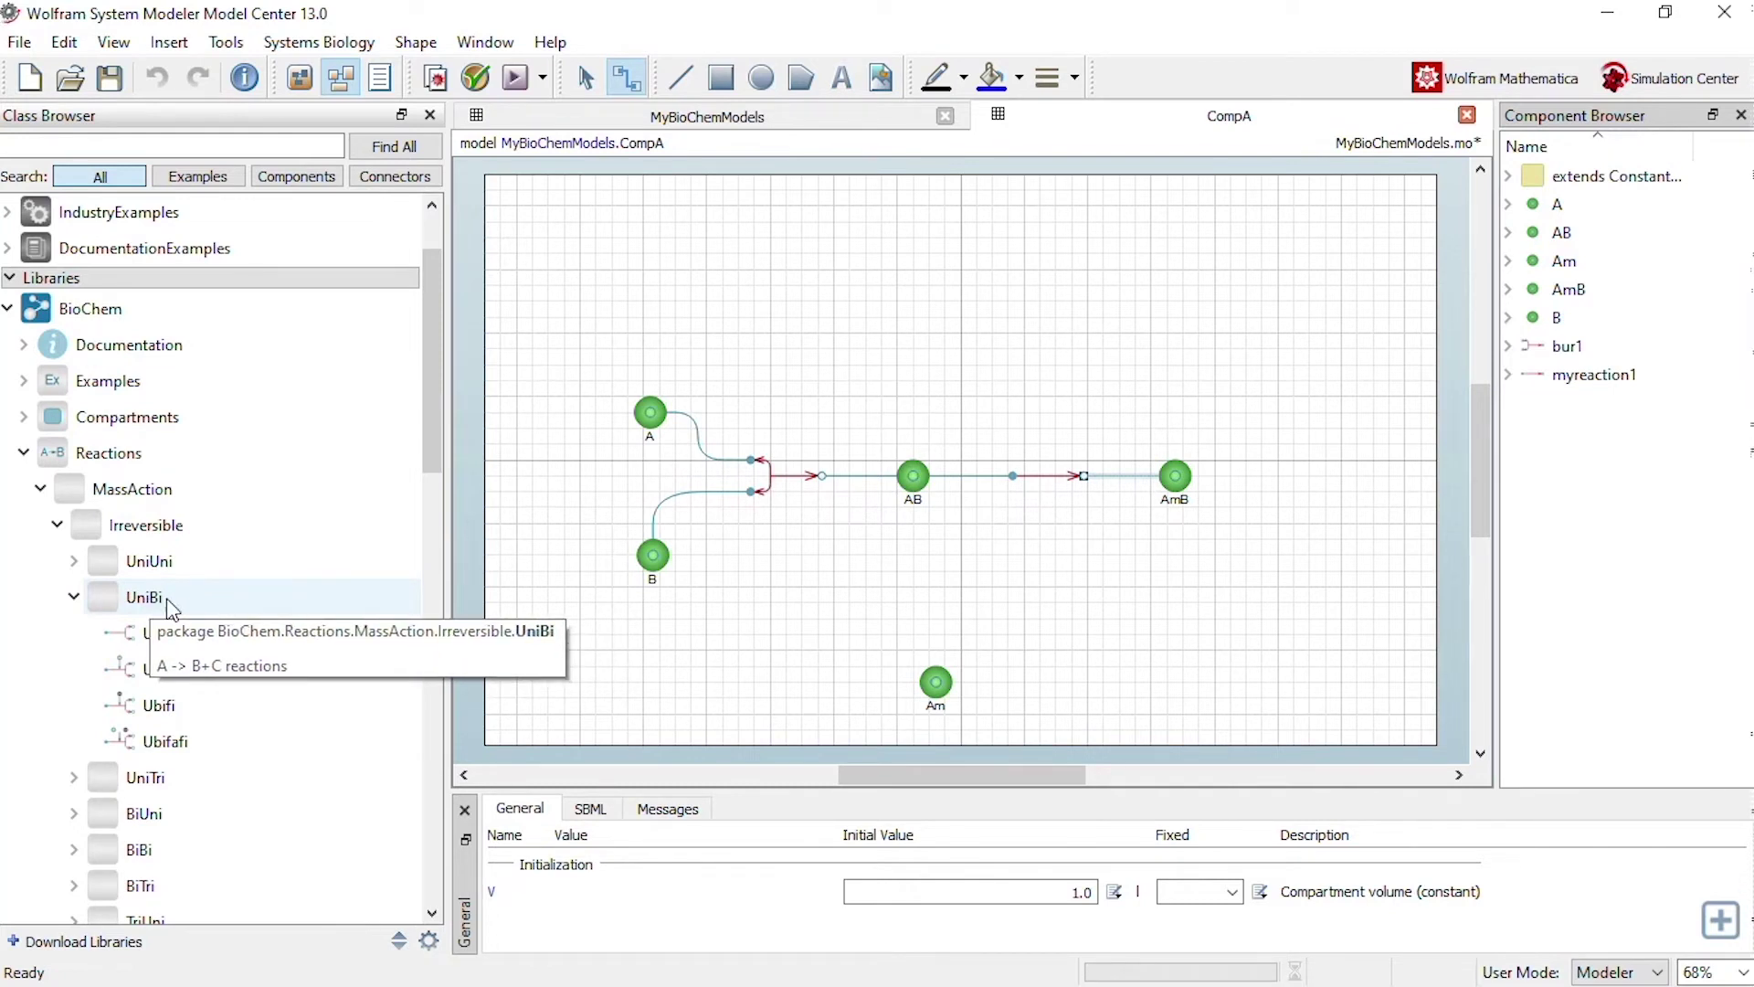
left_click_drag(153, 647, 1018, 595)
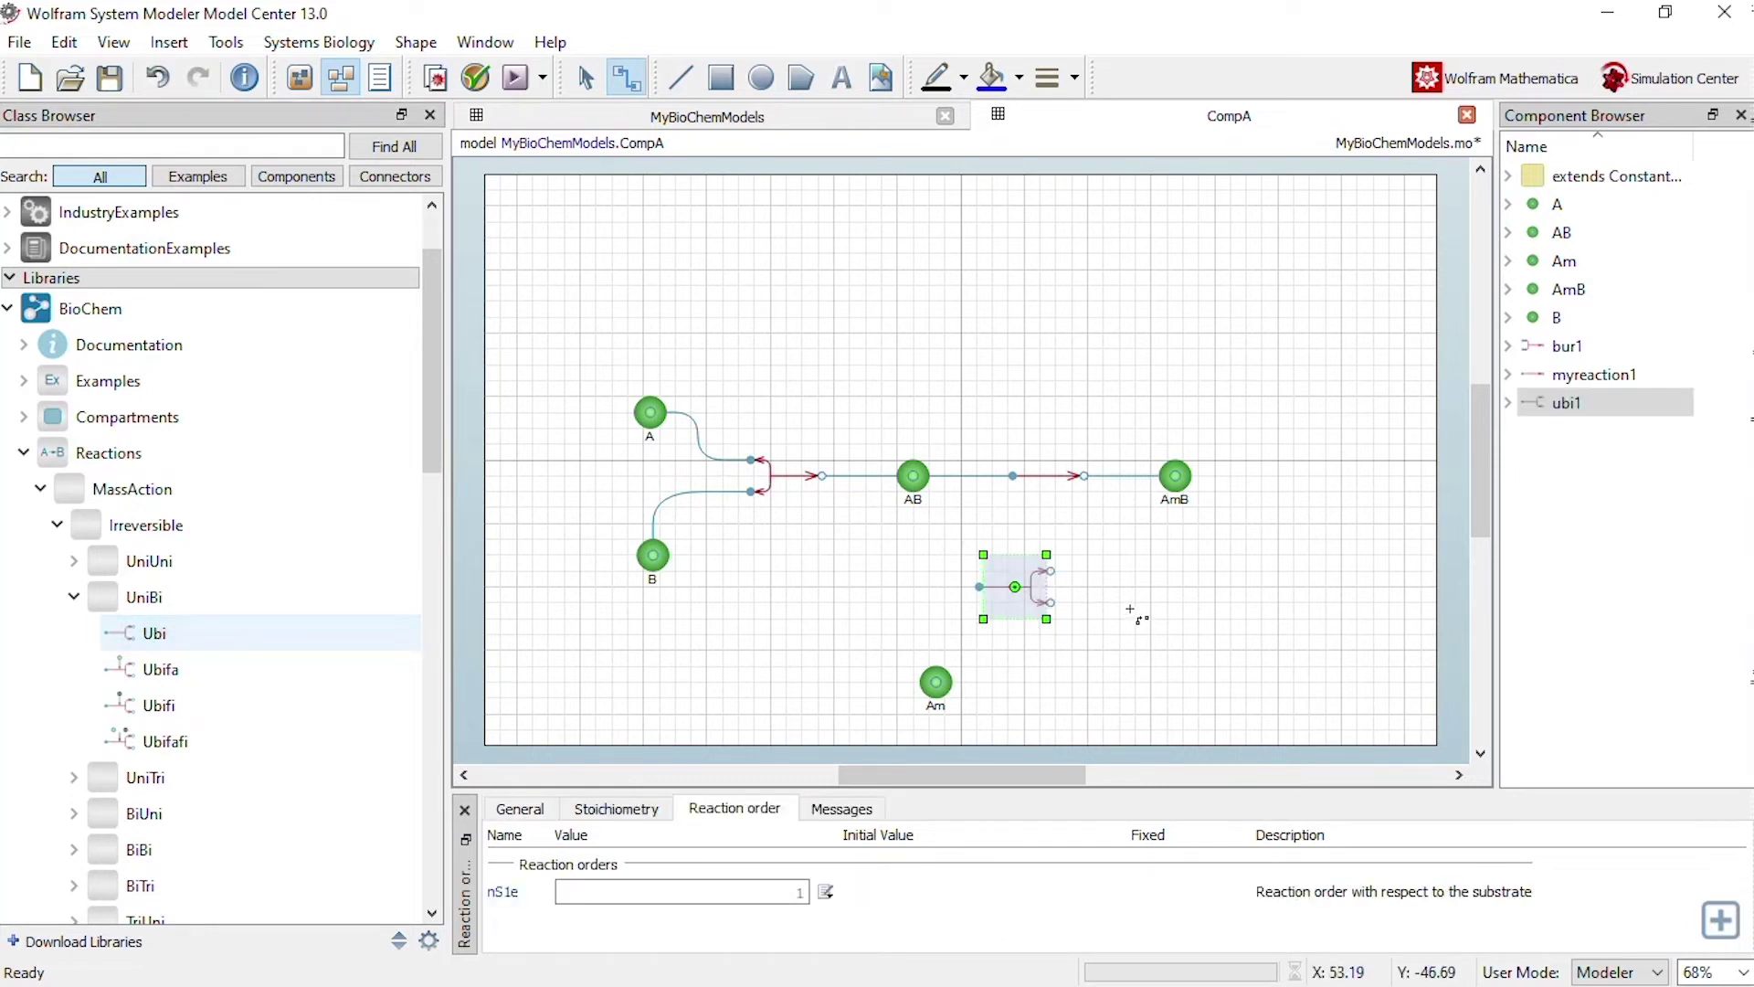
right_click(1017, 583)
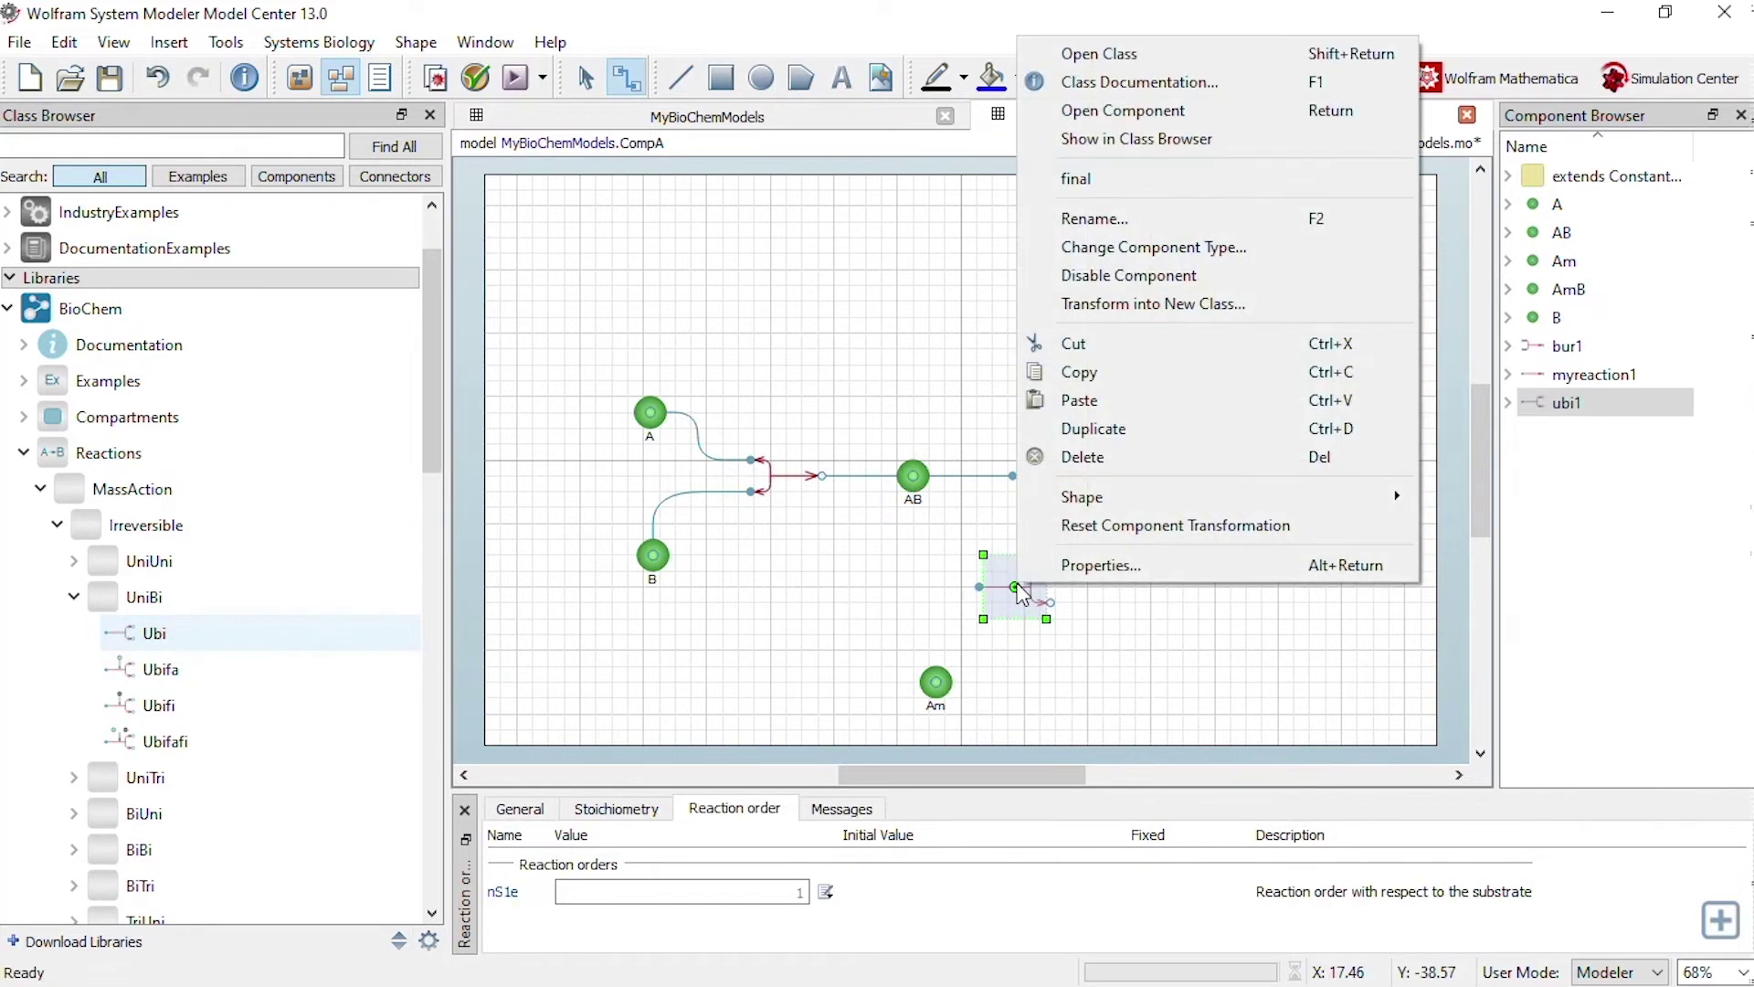
mouse_move(1104, 499)
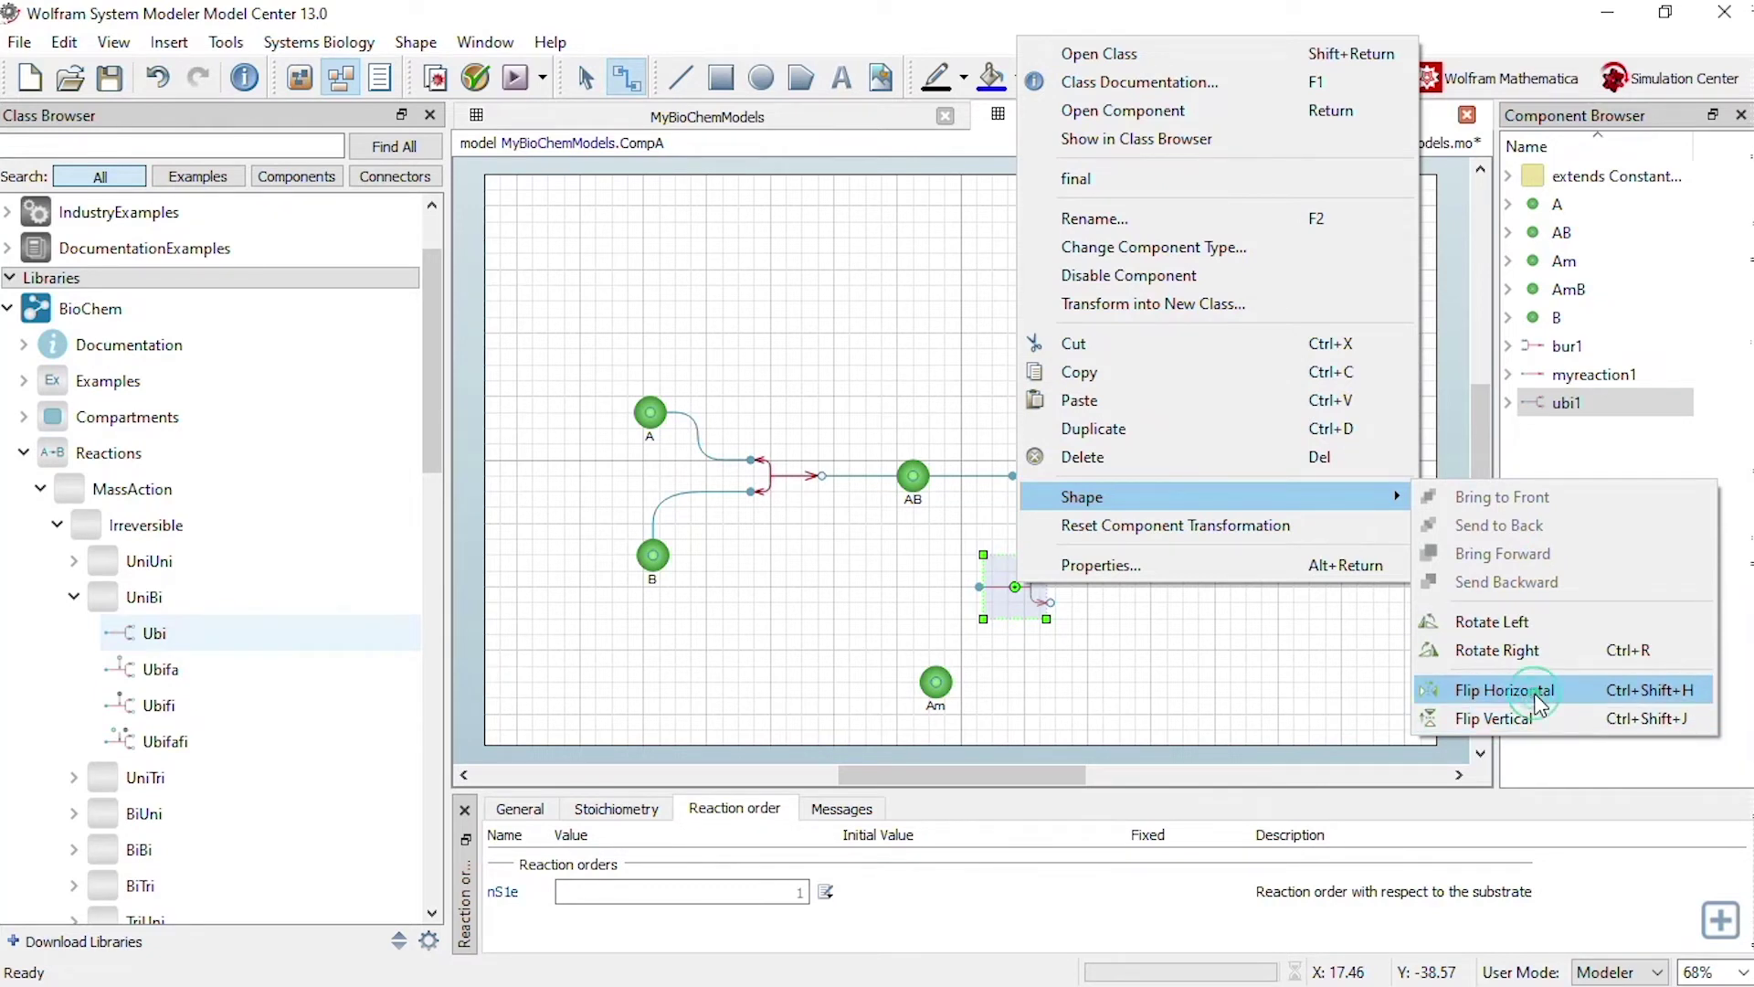
left_click(1505, 690)
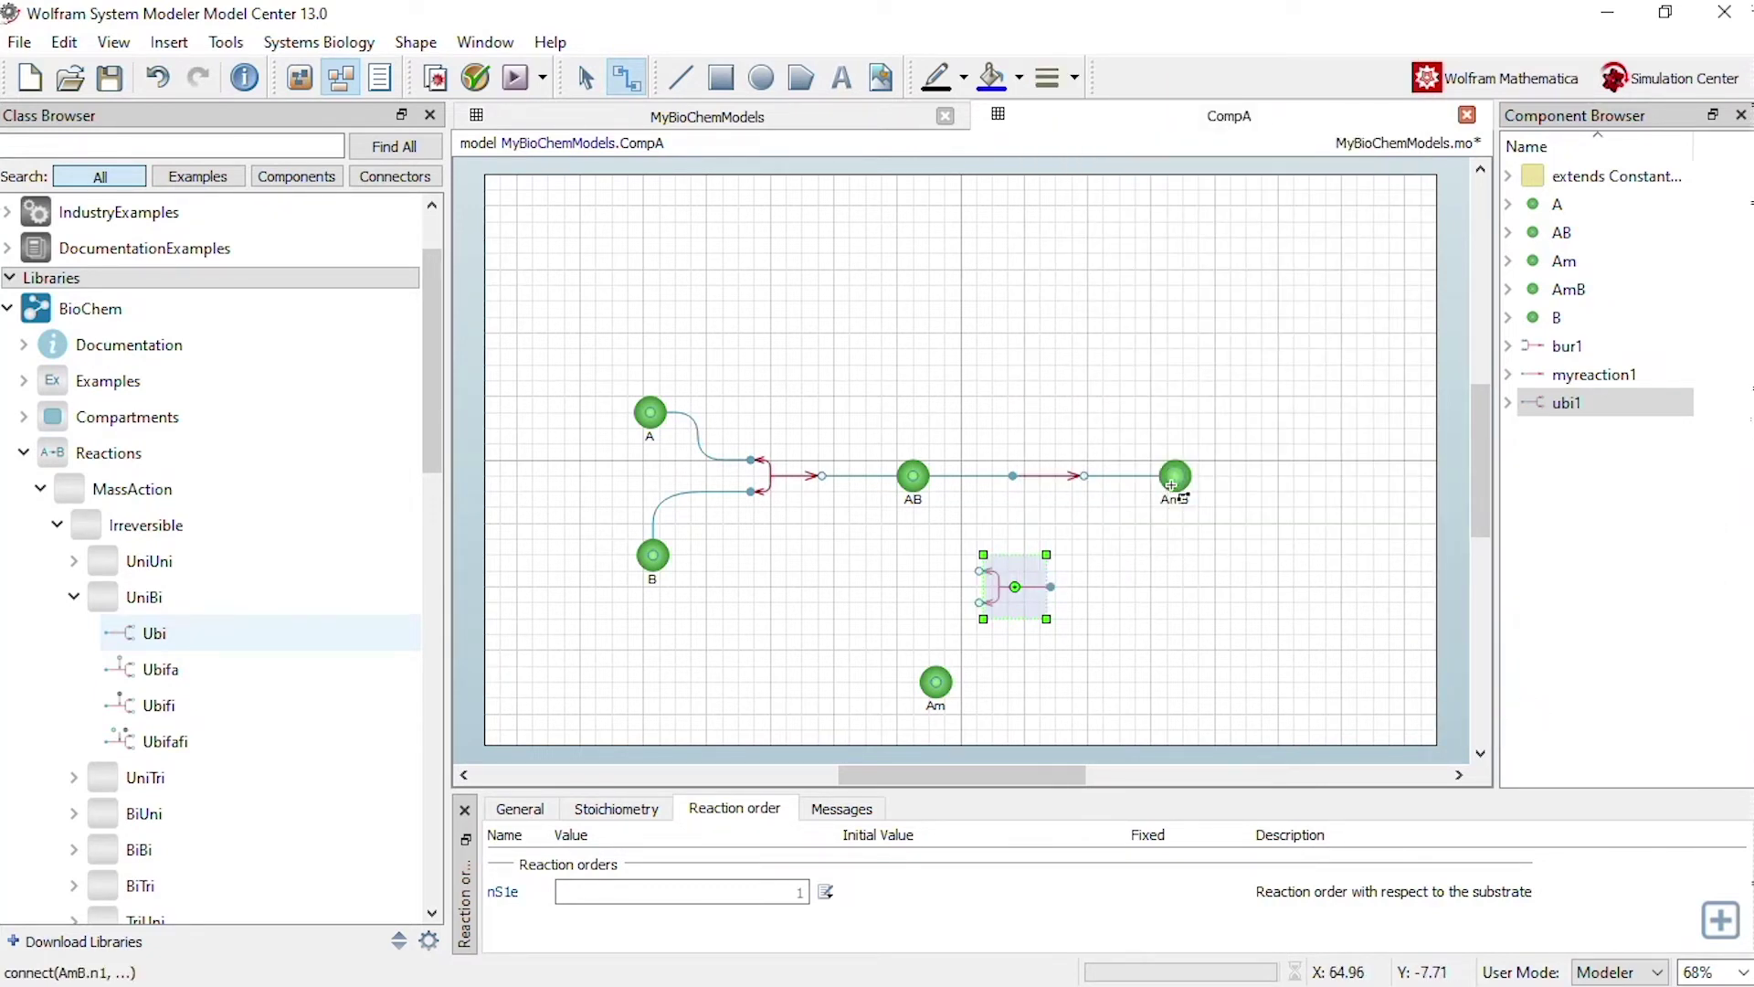
Step: Connect AmB to the Ubi reaction's substrate connector and its two product connectors to B and Am
mouse_move(1173, 484)
left_mouse_down()
mouse_move(1177, 566)
mouse_move(918, 611)
mouse_move(934, 681)
left_mouse_up()
left_click_drag(978, 572, 658, 555)
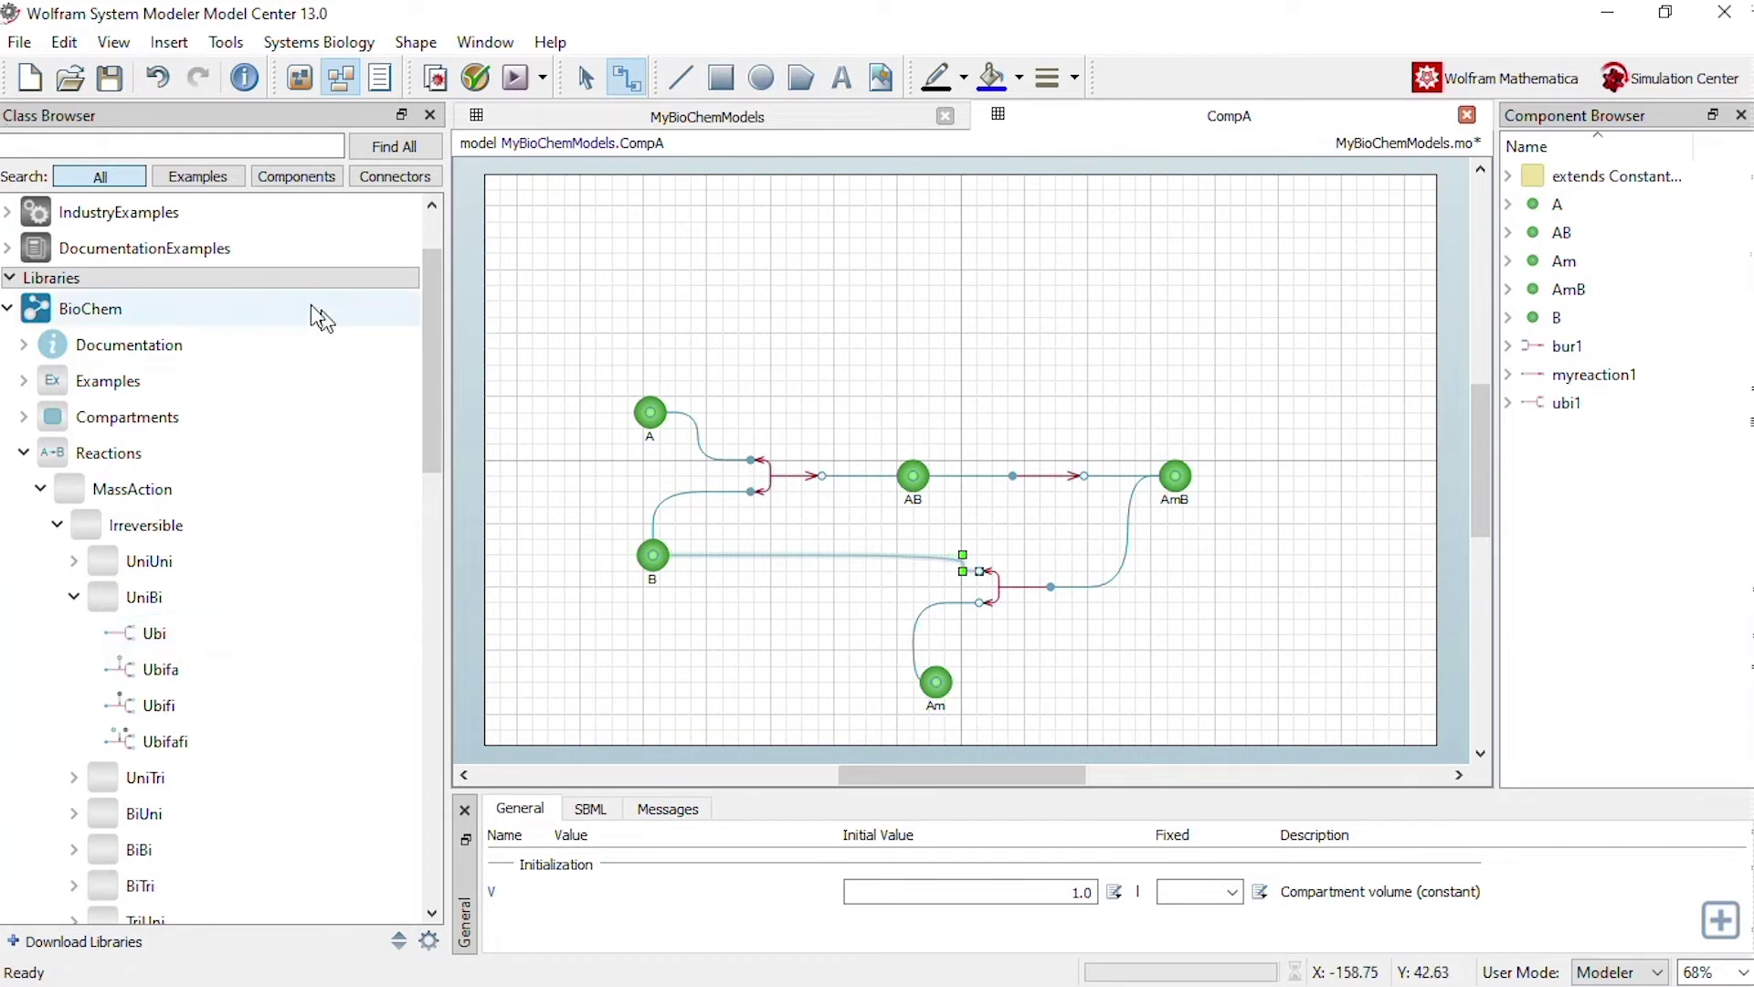
left_click(586, 78)
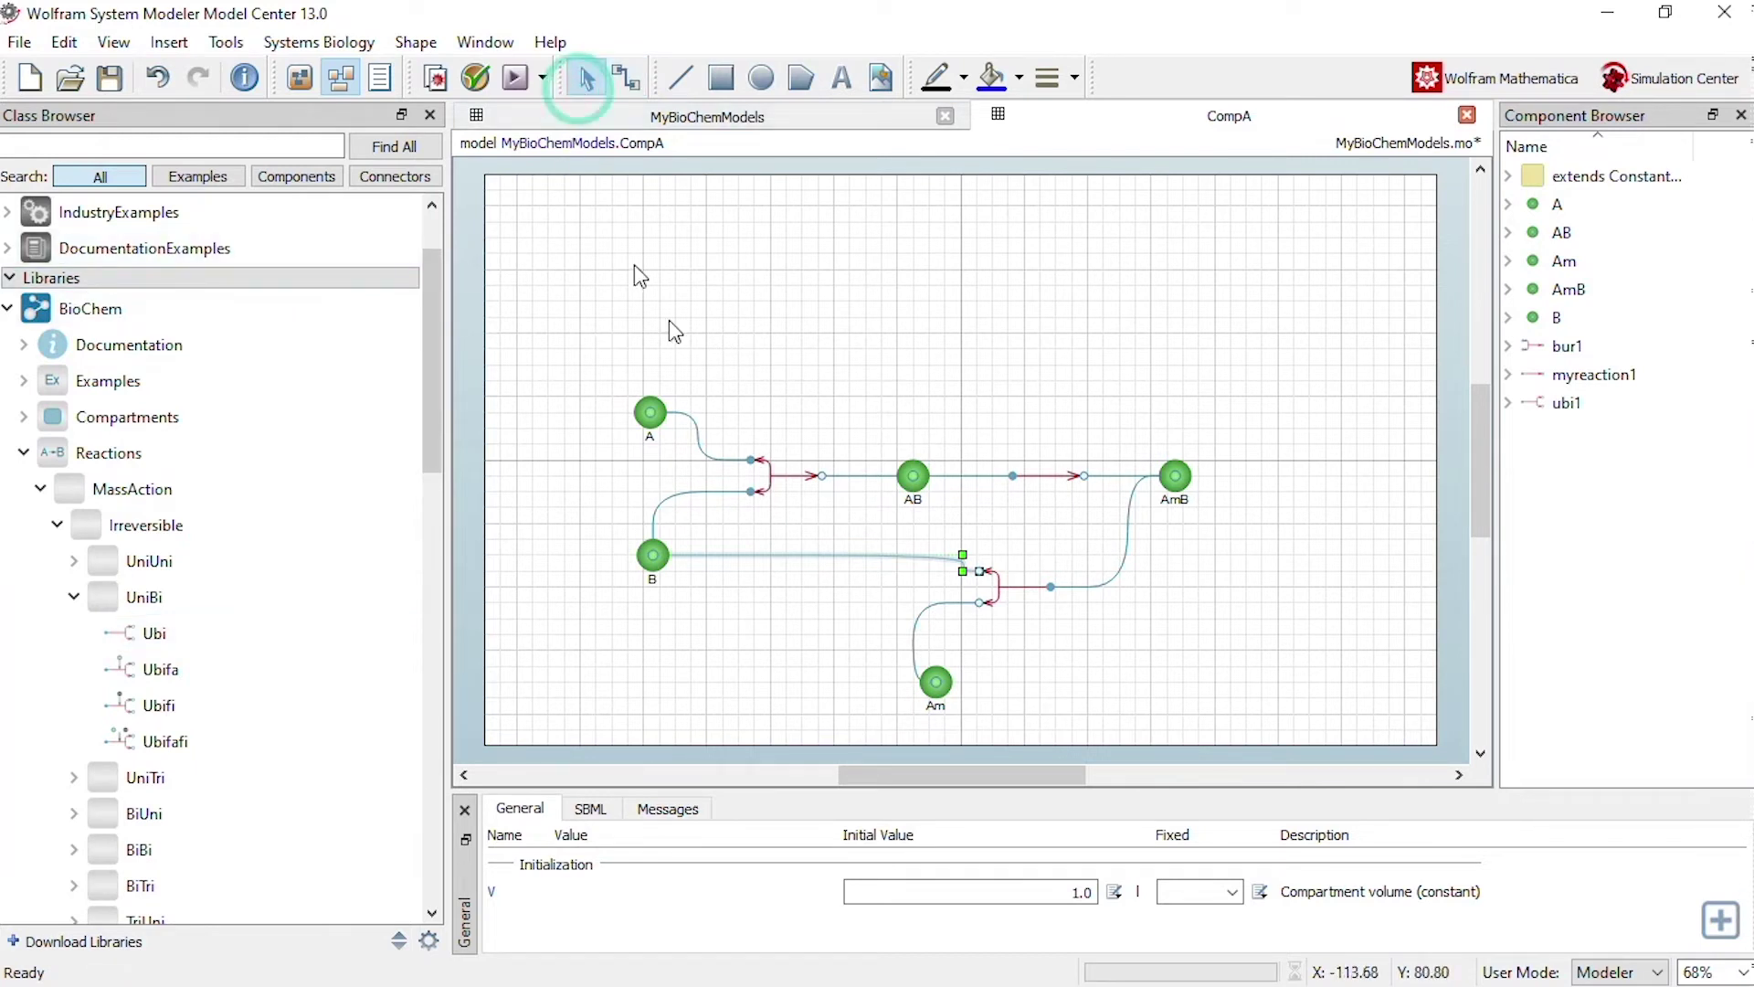
left_click(686, 345)
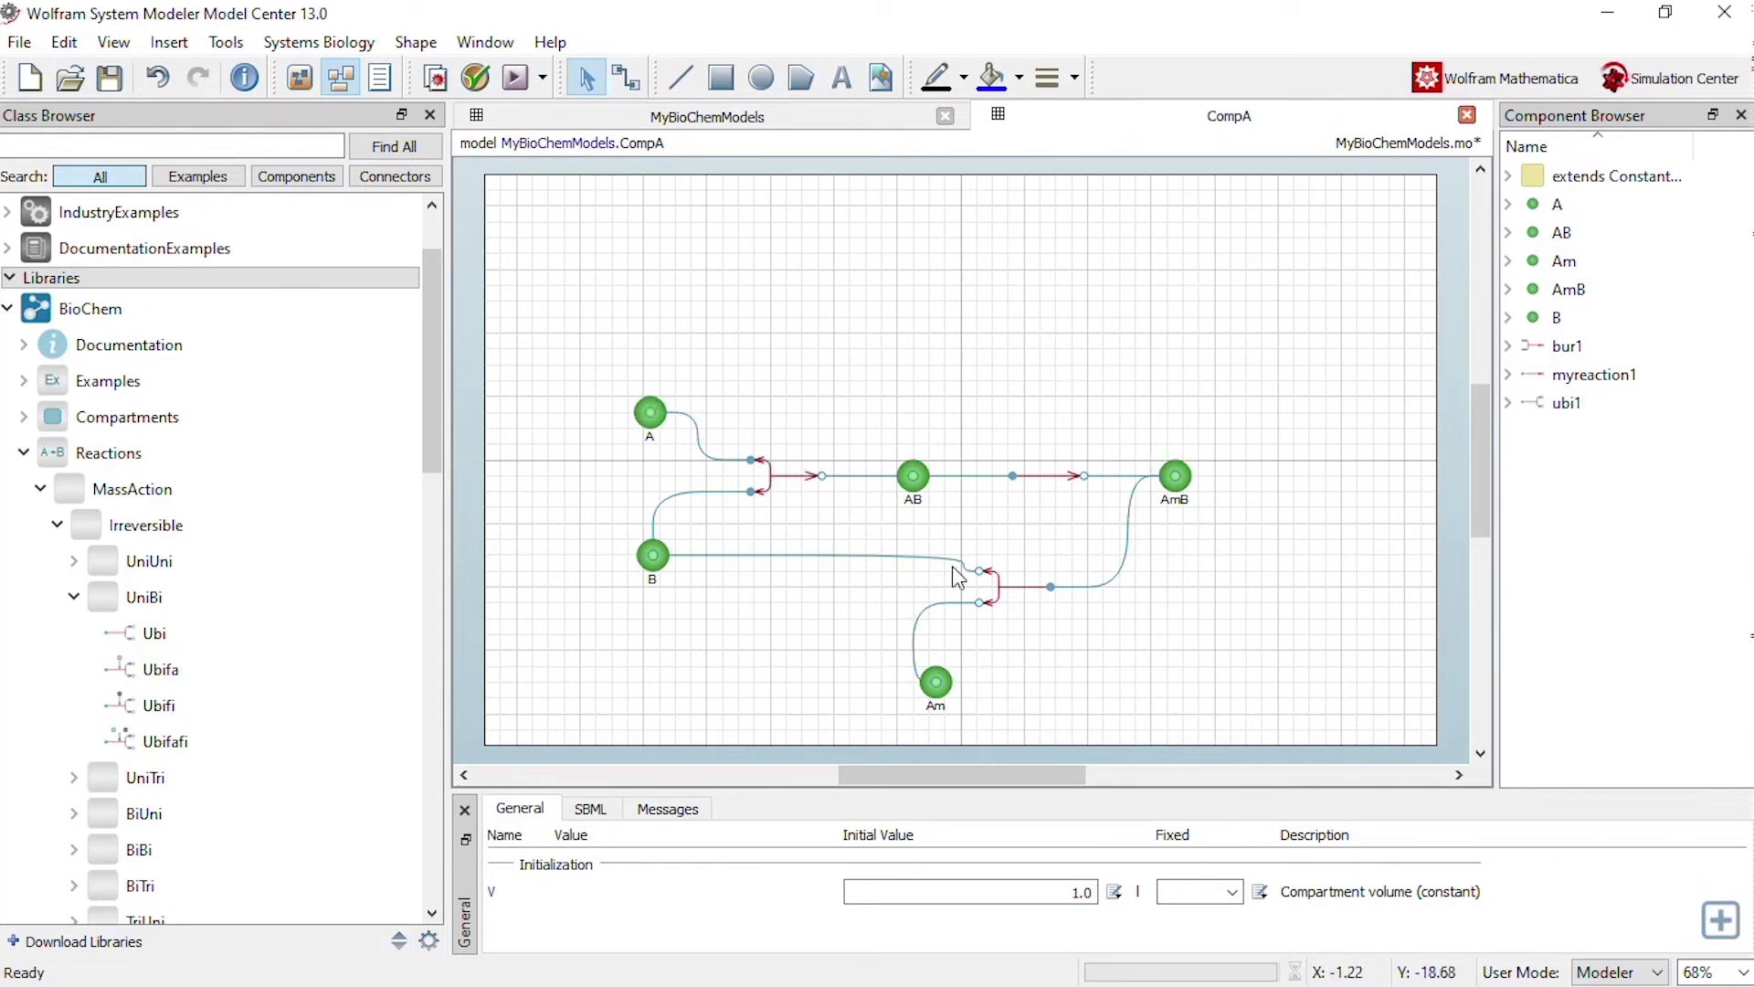
Step: Set the initial concentration c of substance A to 10 mol/l
left_click(646, 423)
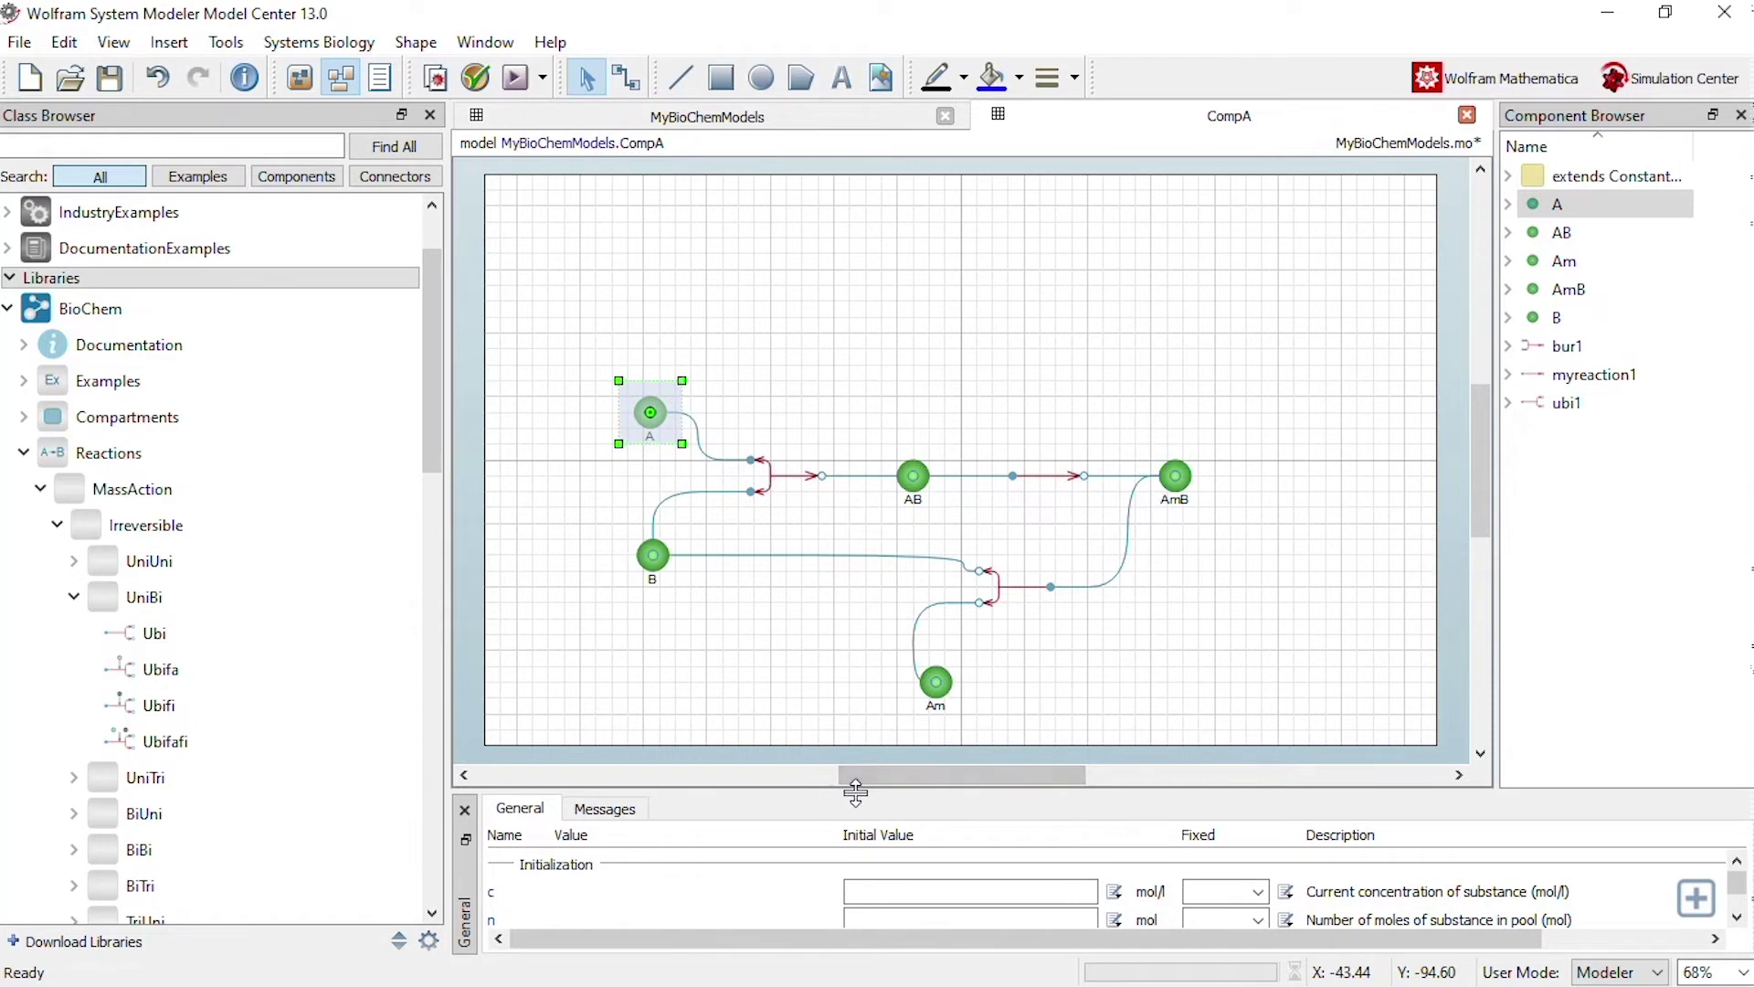
left_click_drag(851, 798, 854, 717)
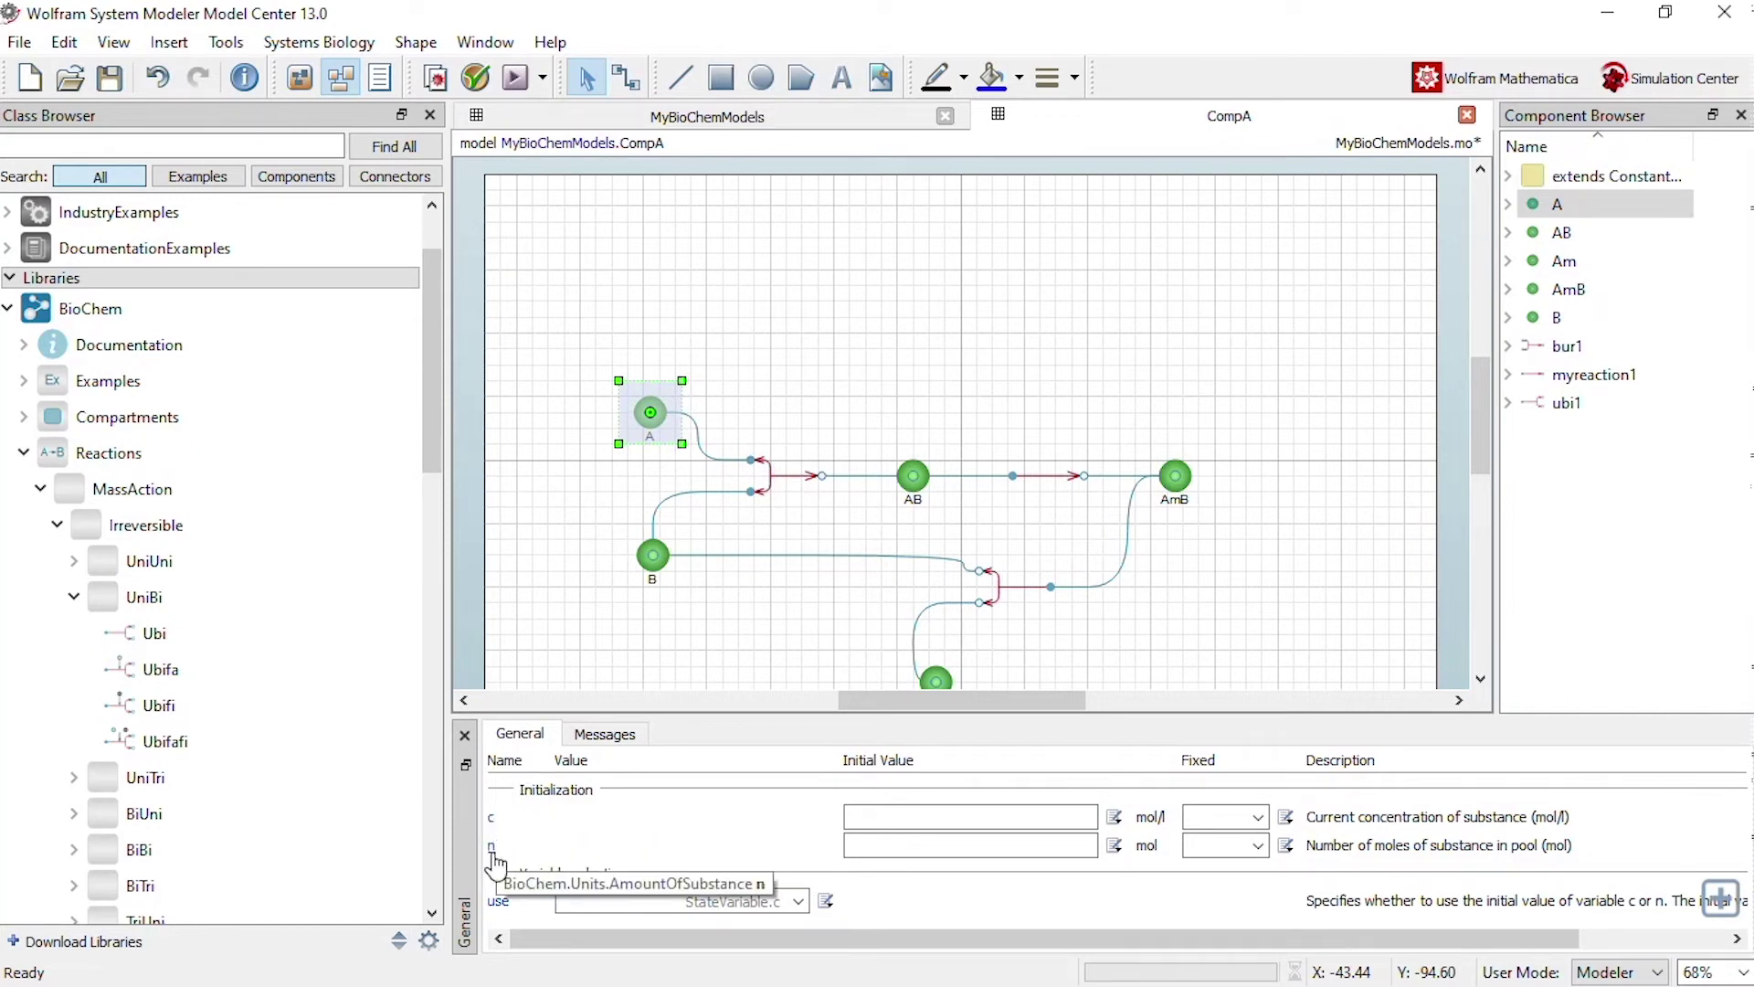
left_click(1066, 818)
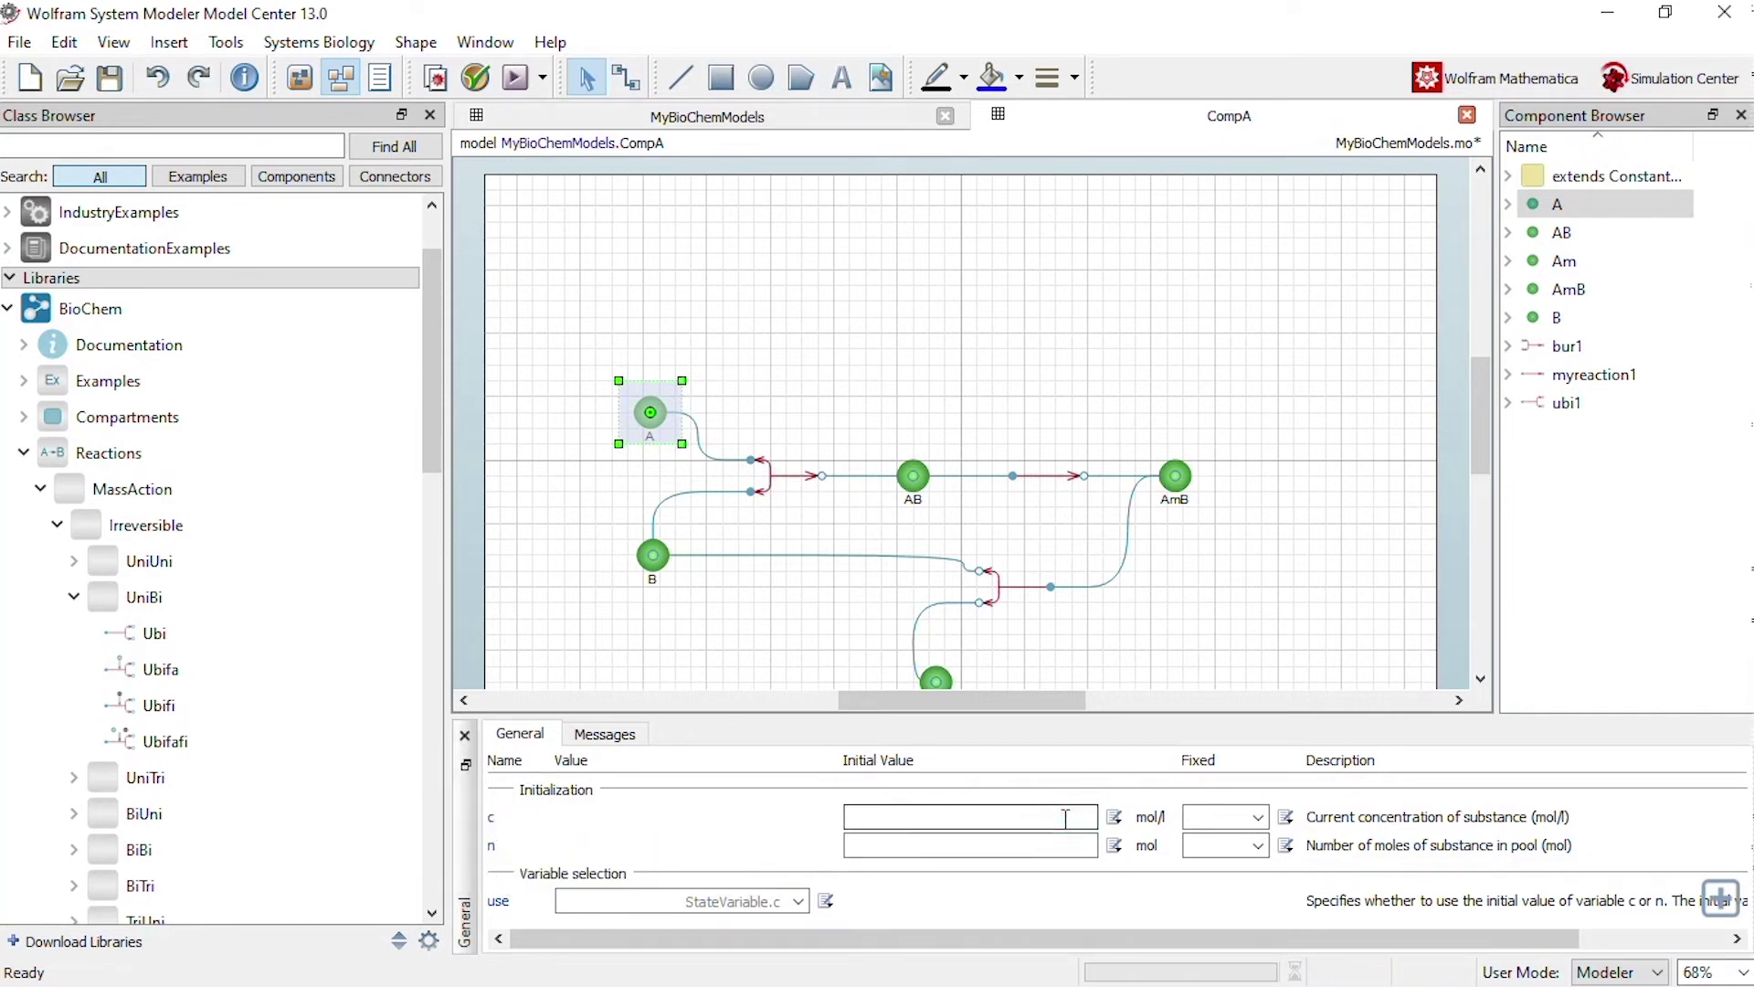
type("10")
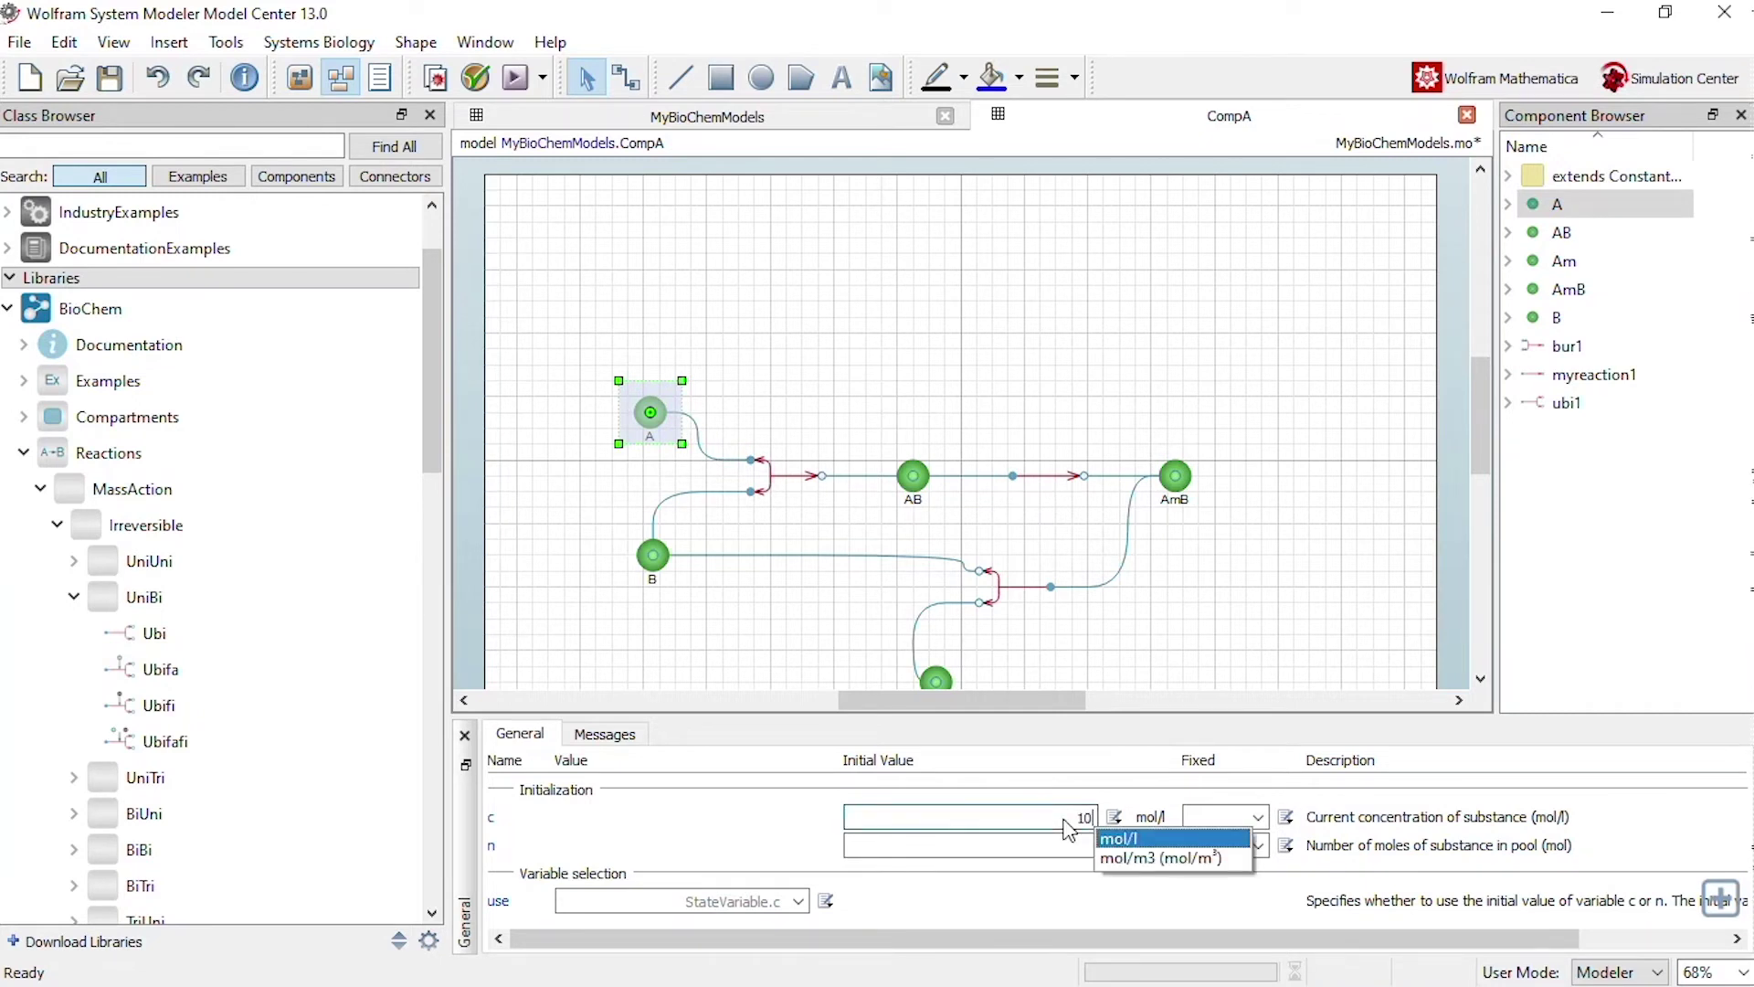
key("Return")
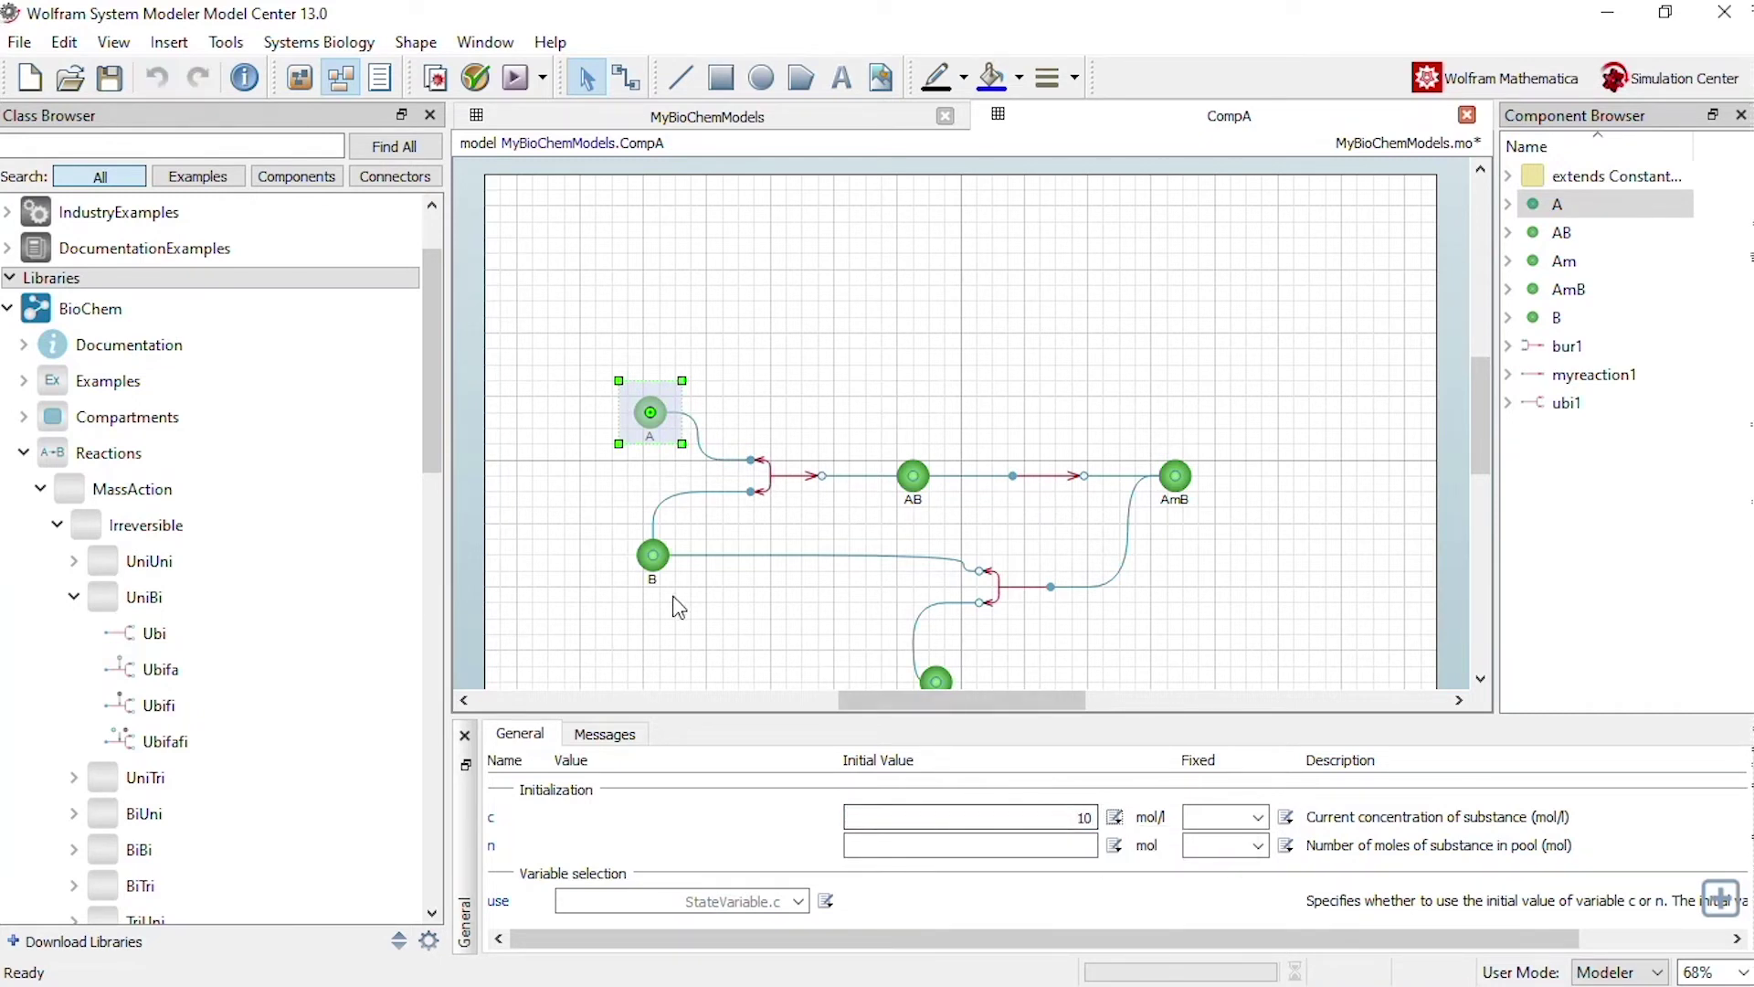
Step: Set the initial concentration c of substance B to 10 mol/l
left_click(652, 555)
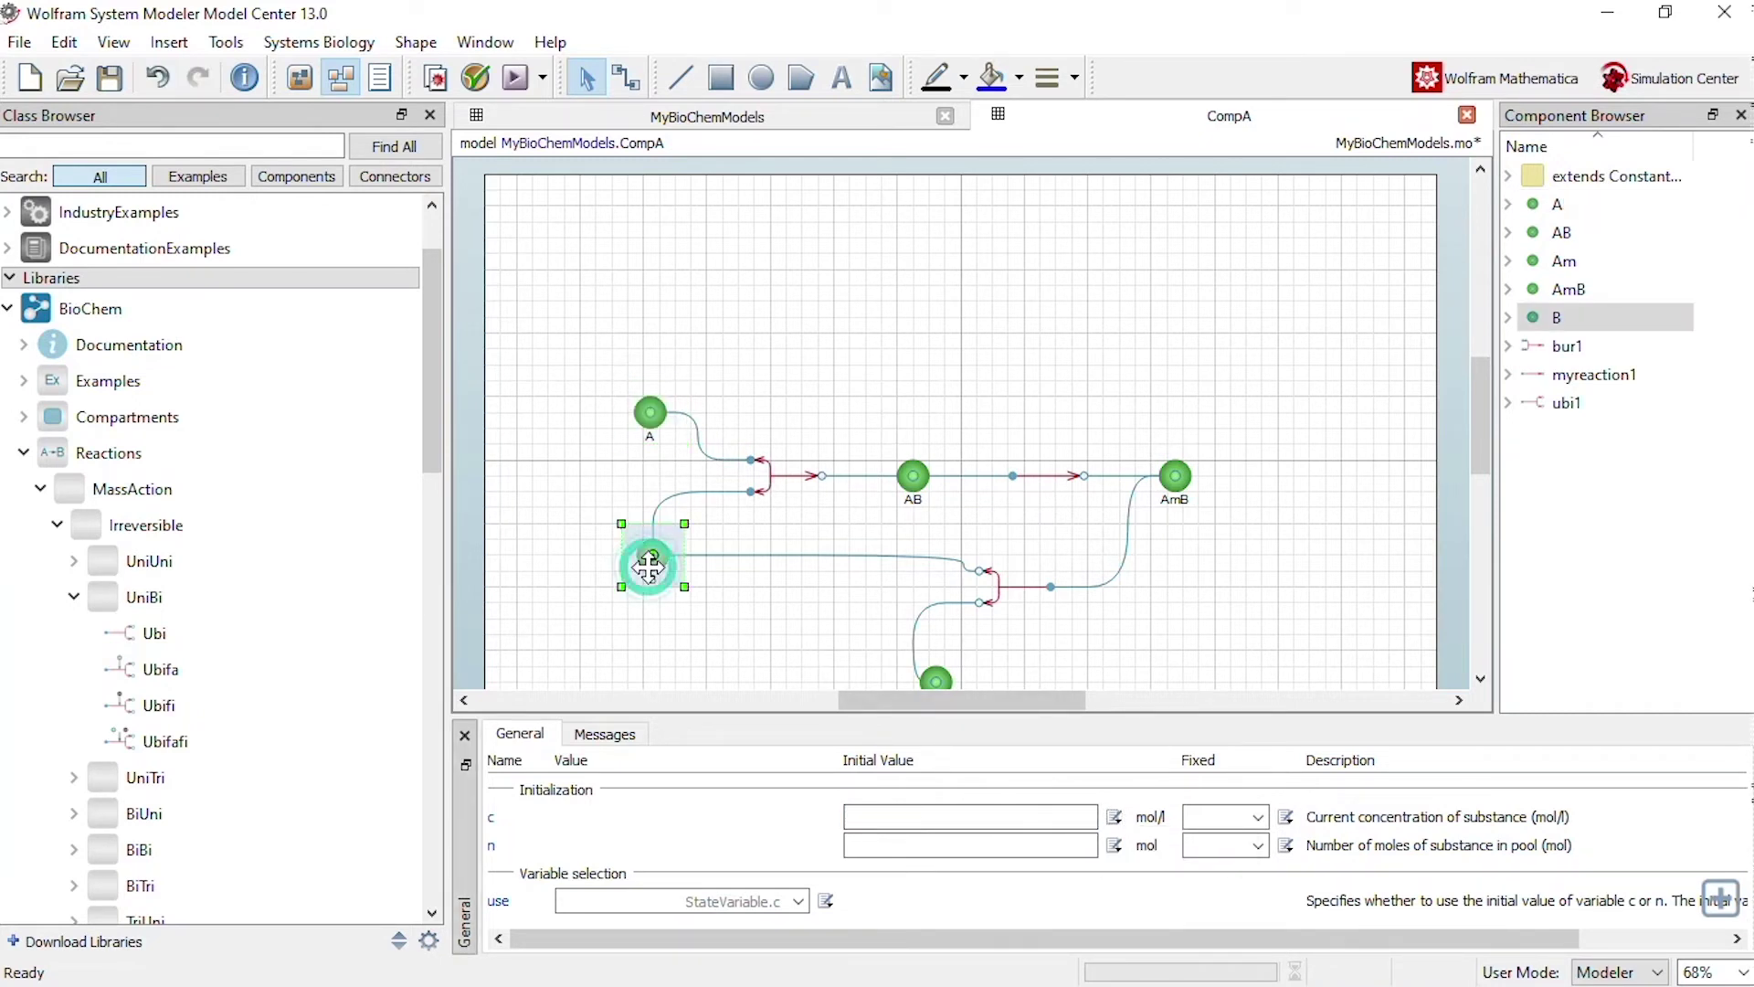
left_click(1057, 816)
type("10")
key("Return")
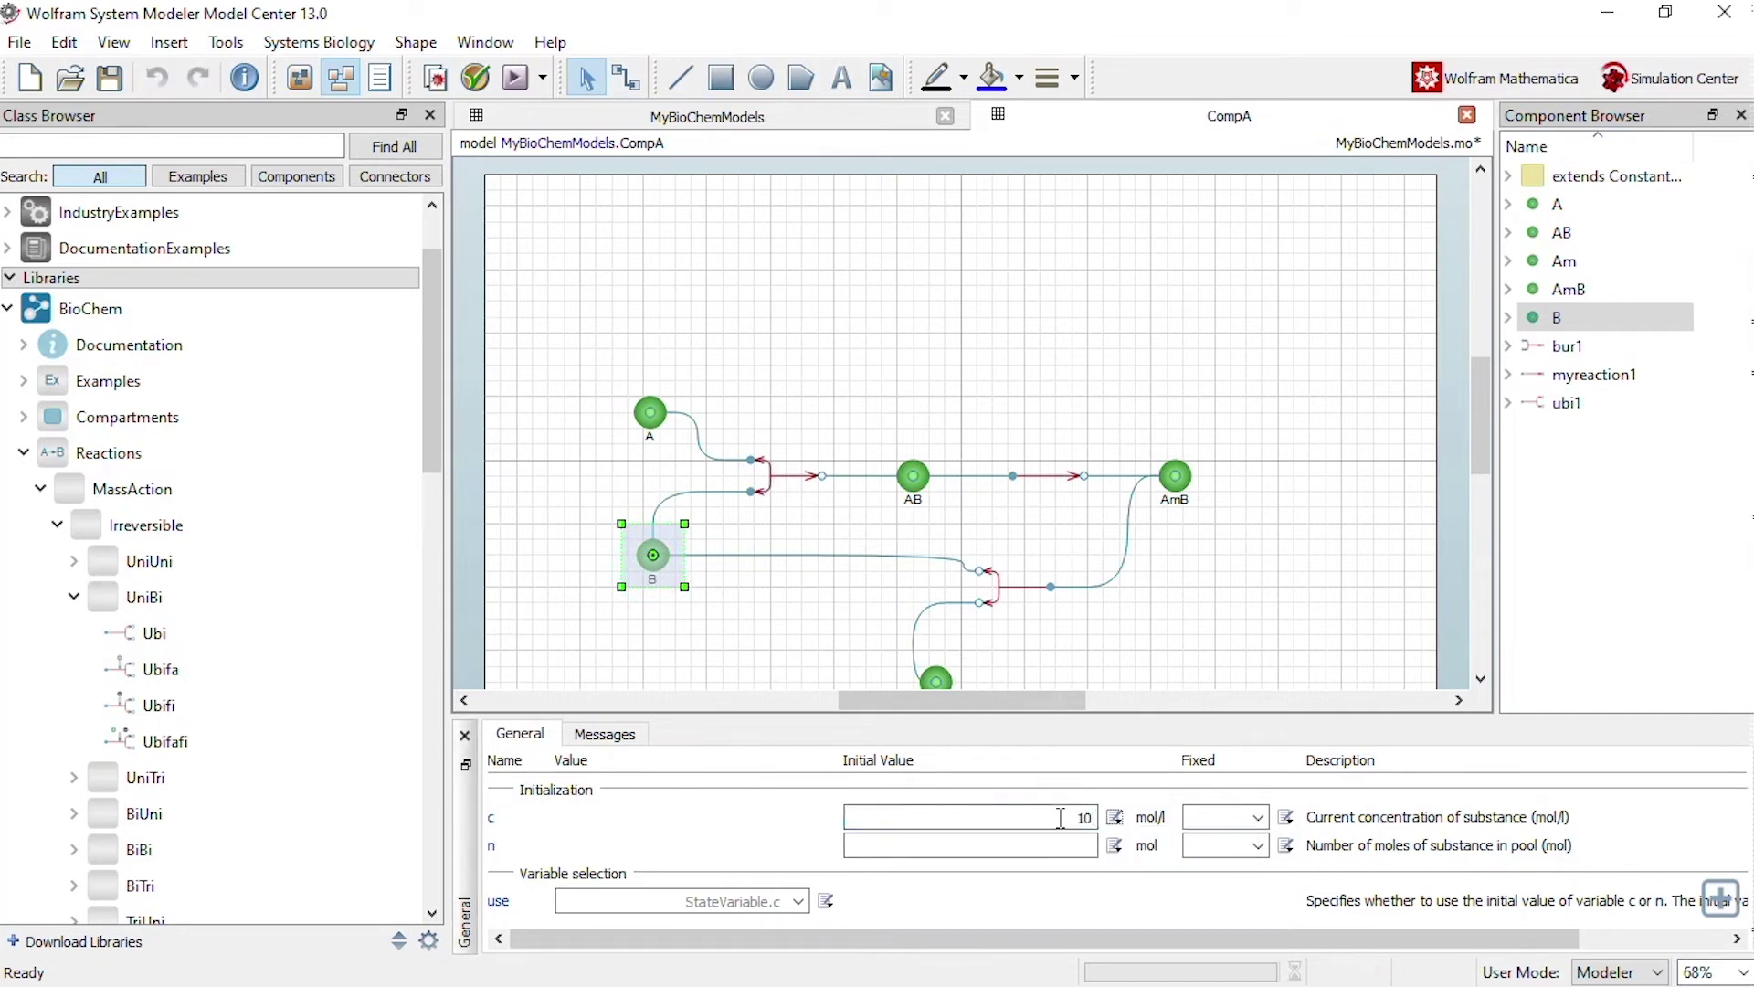
Step: Set the initial concentration c of substance AB to 0 mol/l
left_click(925, 487)
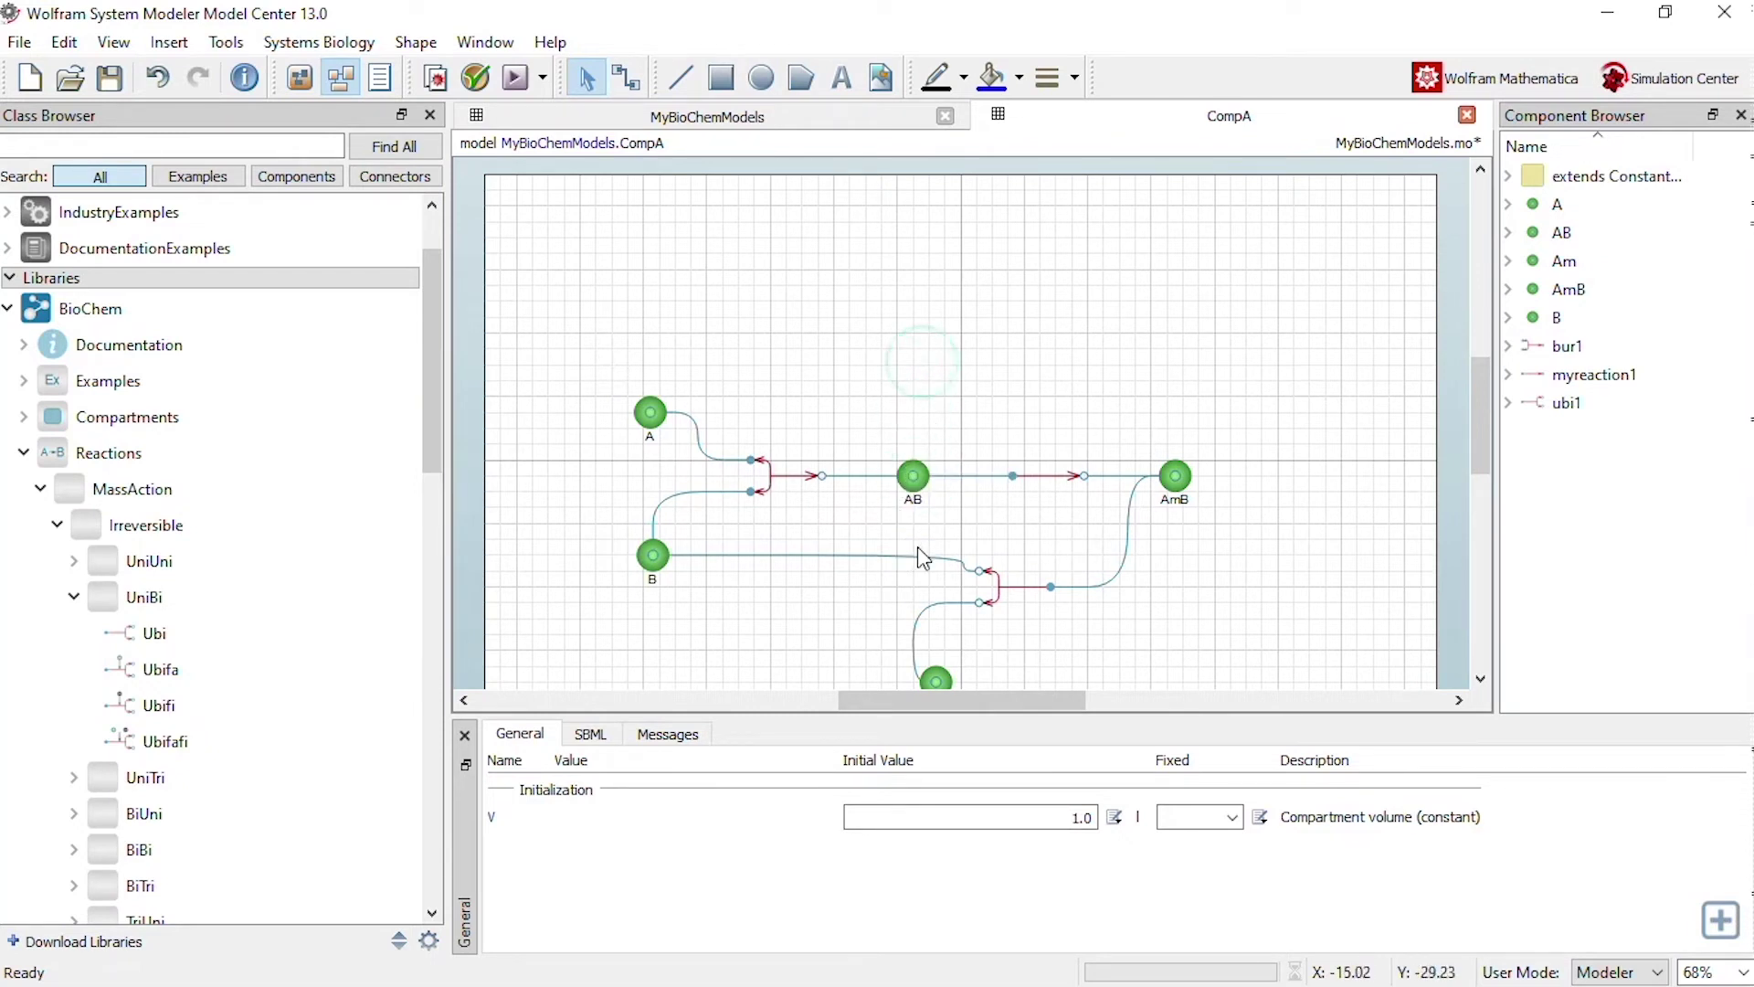
left_click(910, 496)
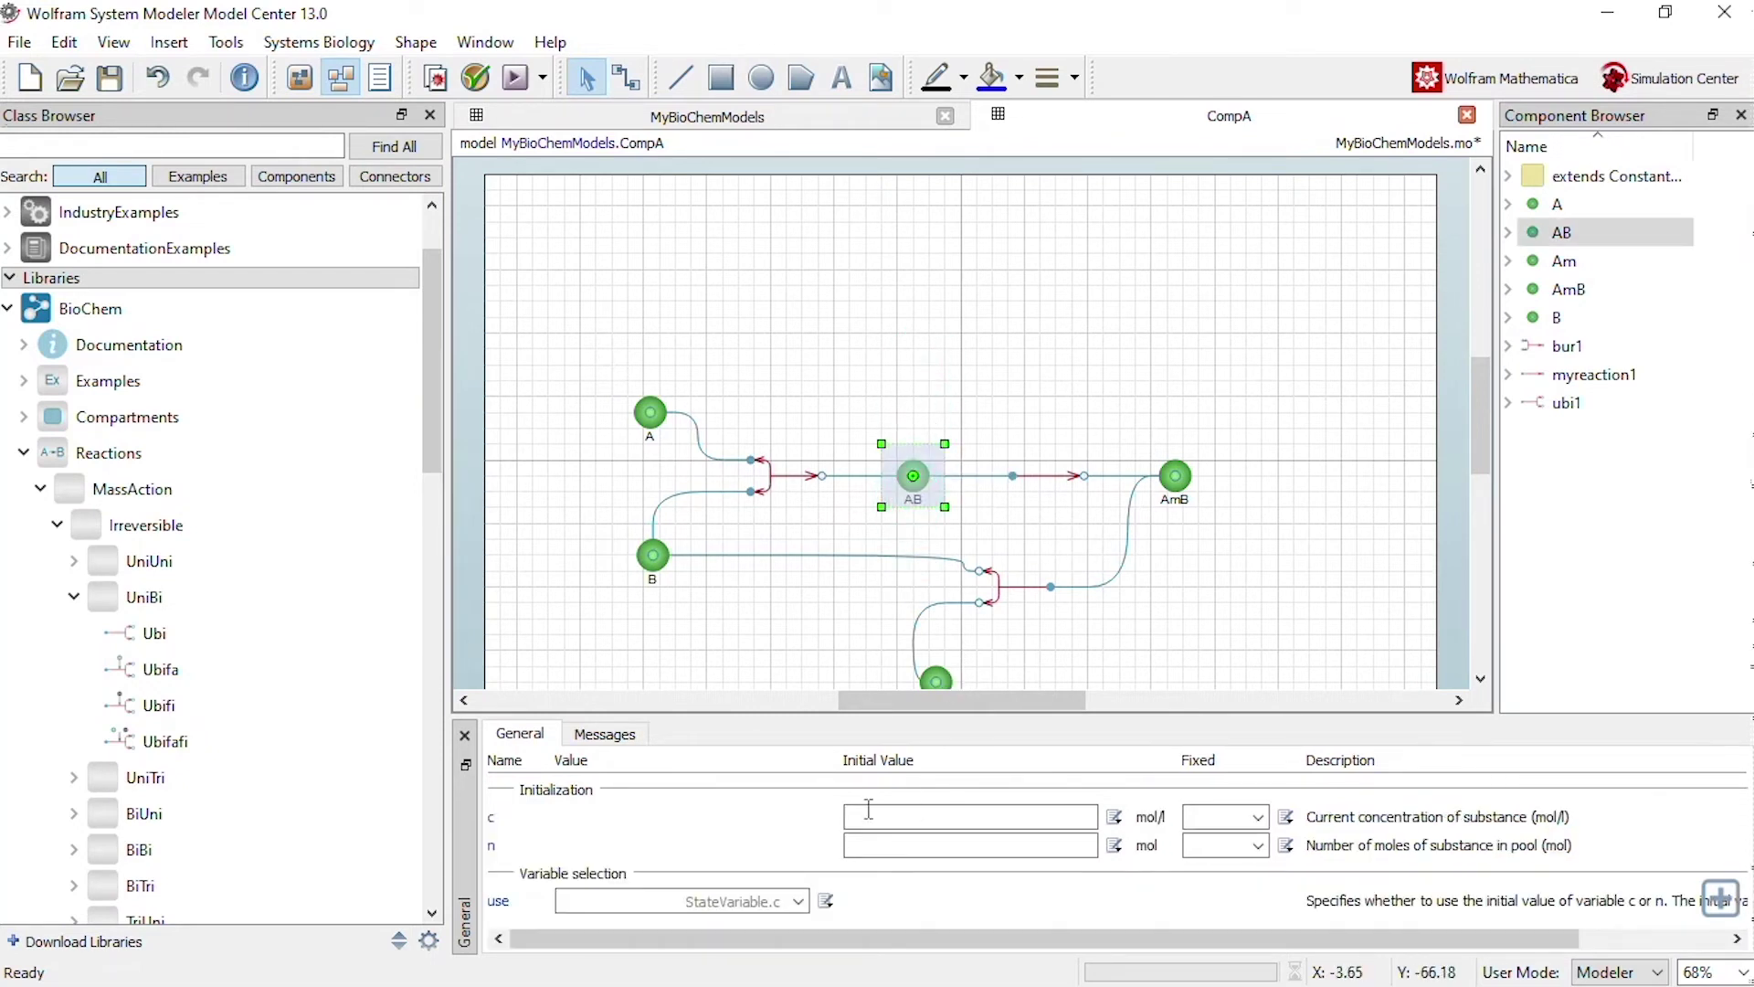
left_click(950, 816)
type("0")
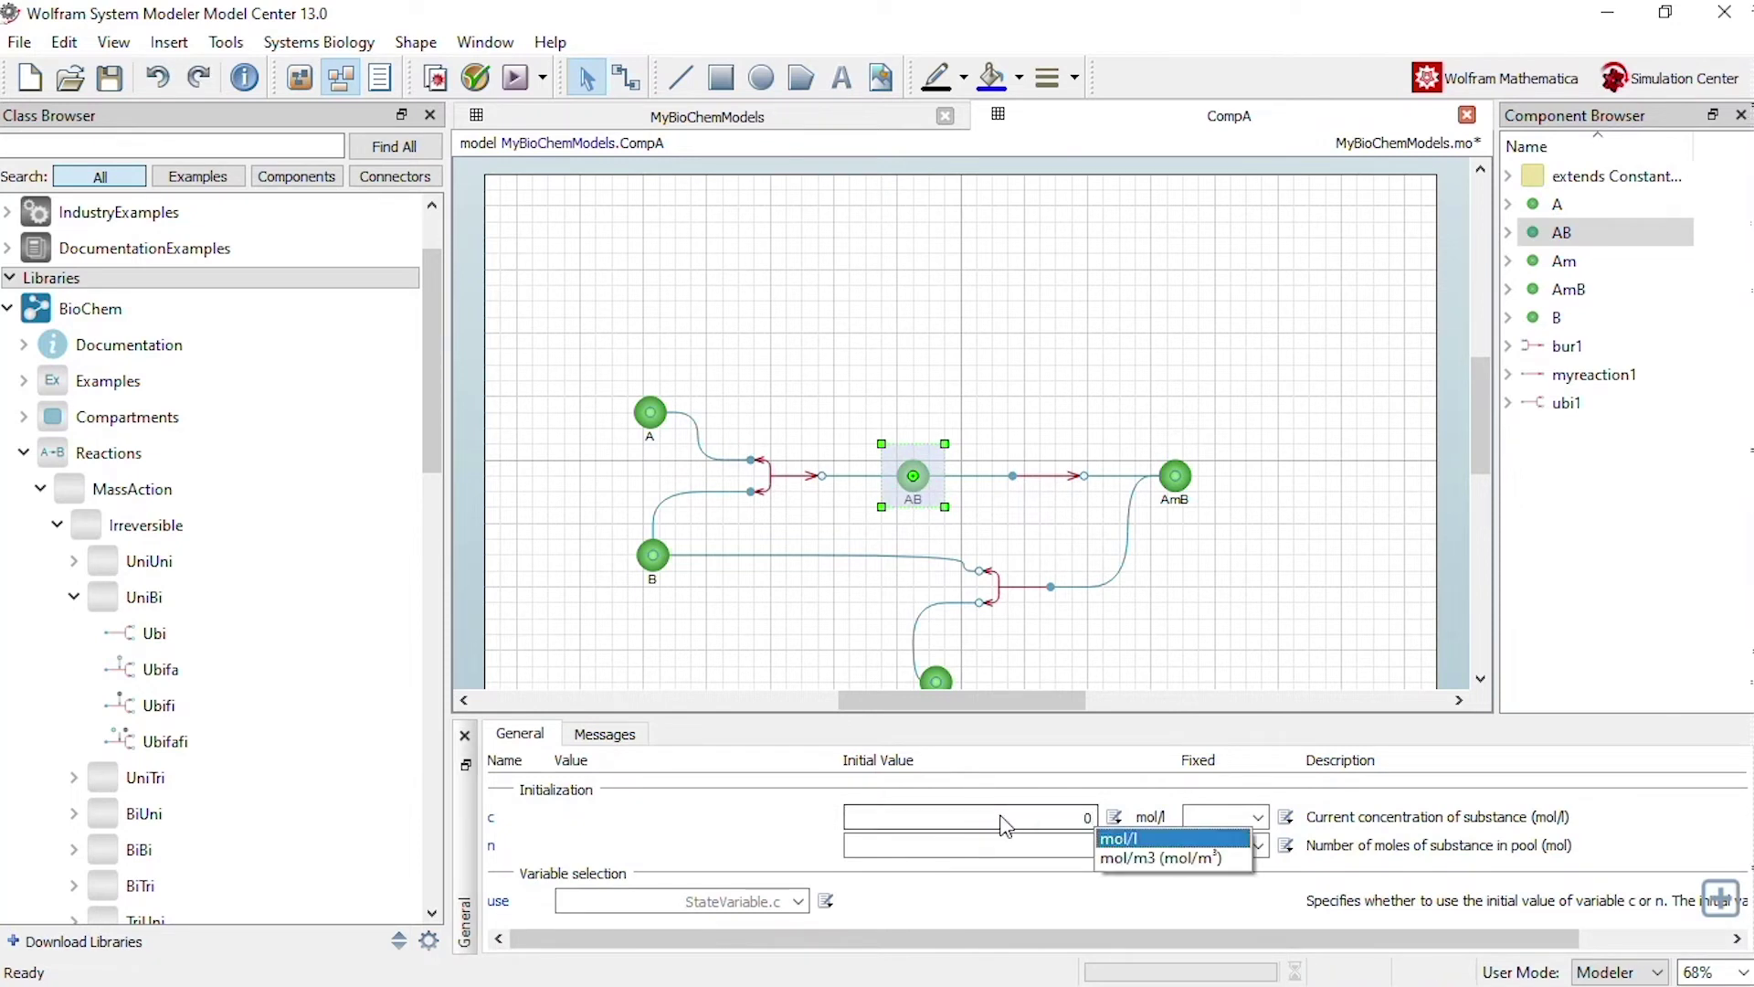
left_click(1003, 816)
left_click(1263, 460)
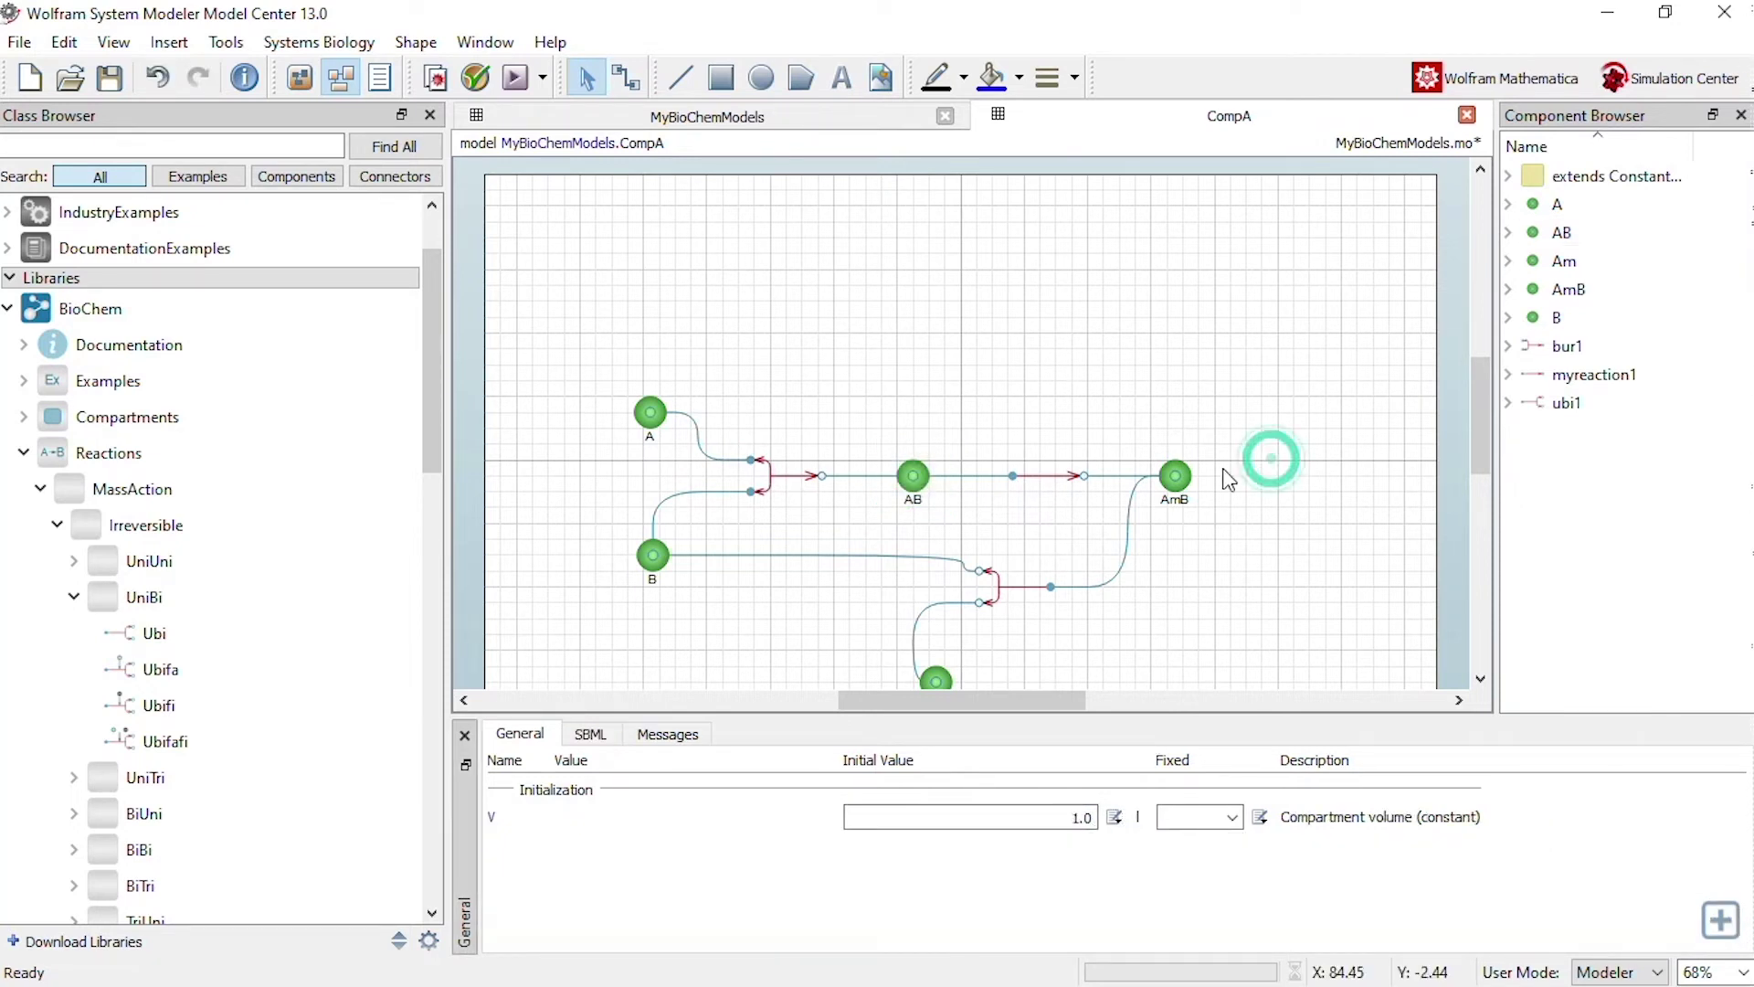
Step: Set the initial concentration c of substance AmB to 0 mol/l
left_click(1177, 475)
left_click(1058, 817)
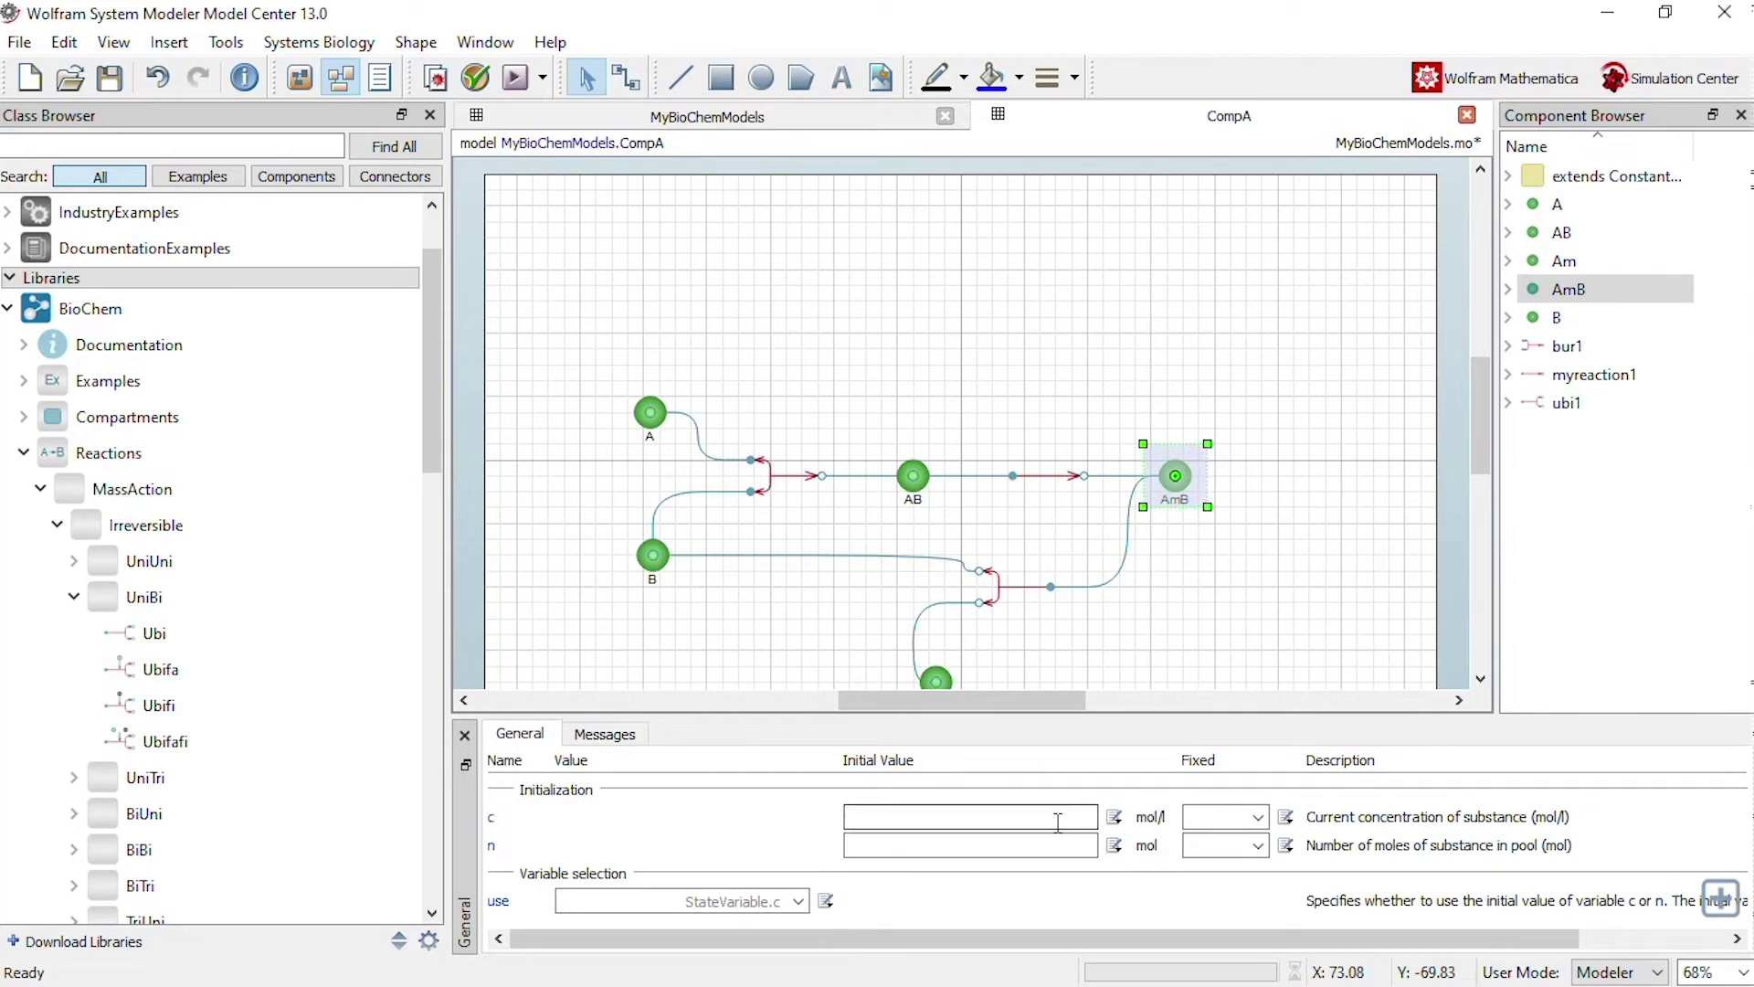
type("0")
left_click(1058, 821)
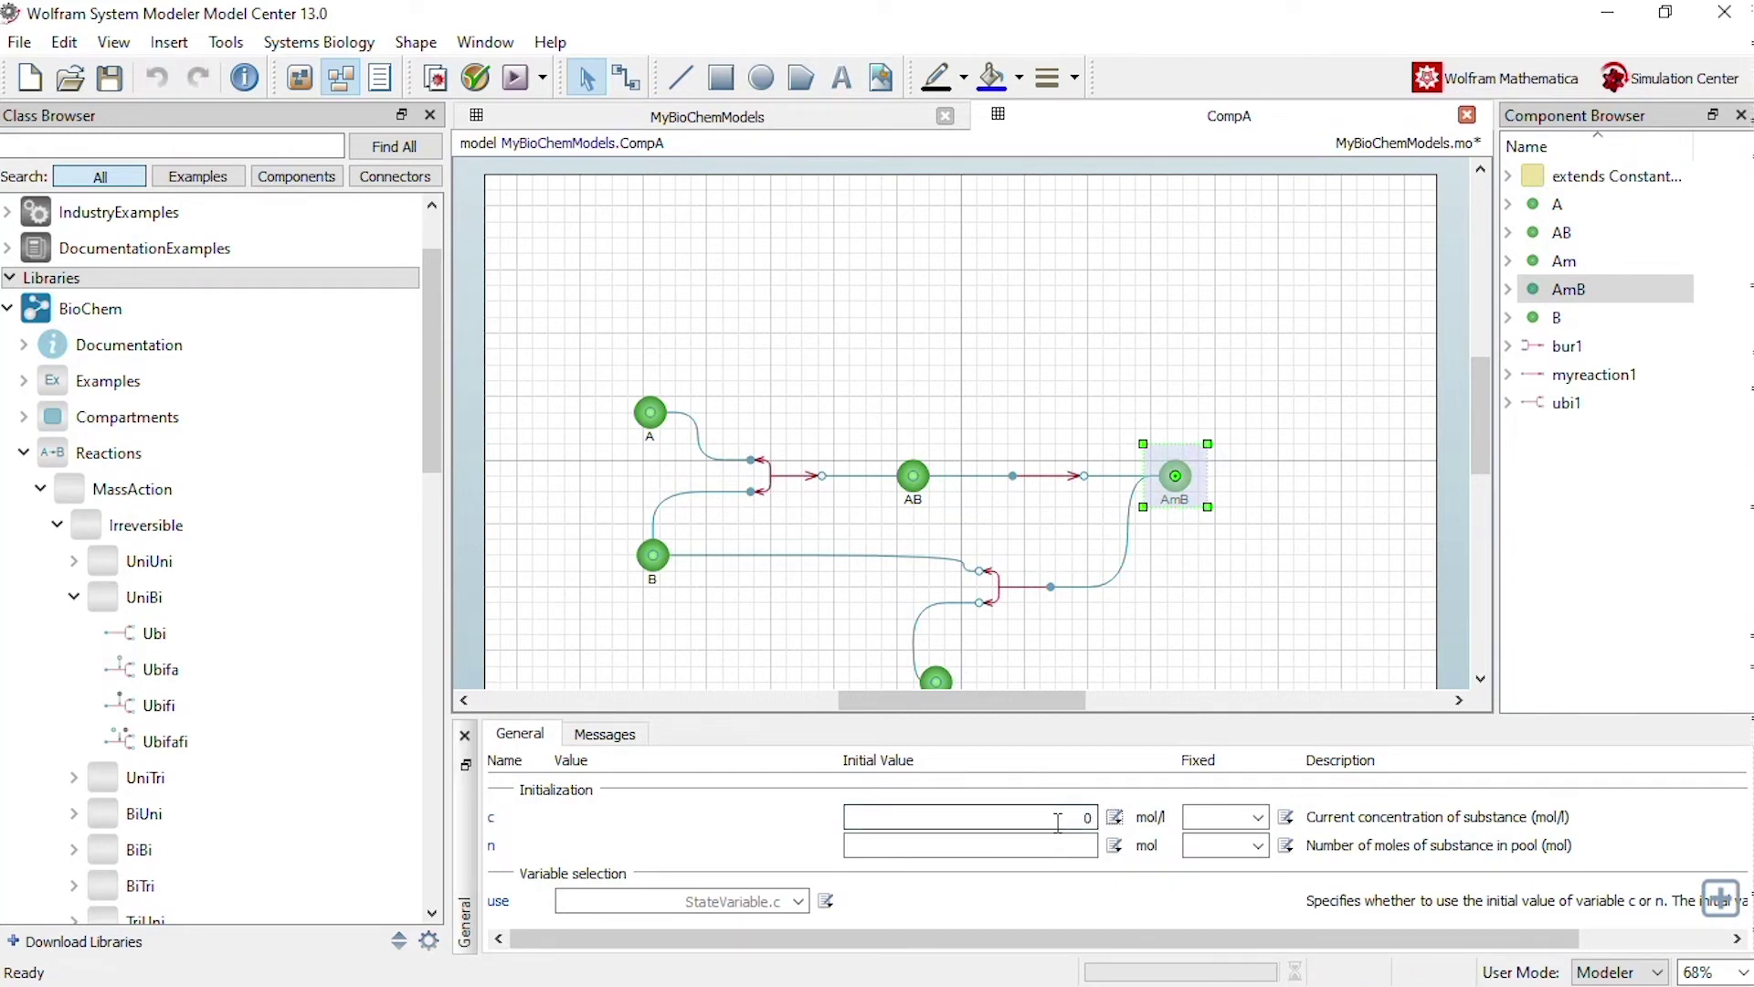
Step: Set the initial concentration c of substance Am to 0 mol/l
scroll(1182, 588, "down", 3)
left_click(1060, 559)
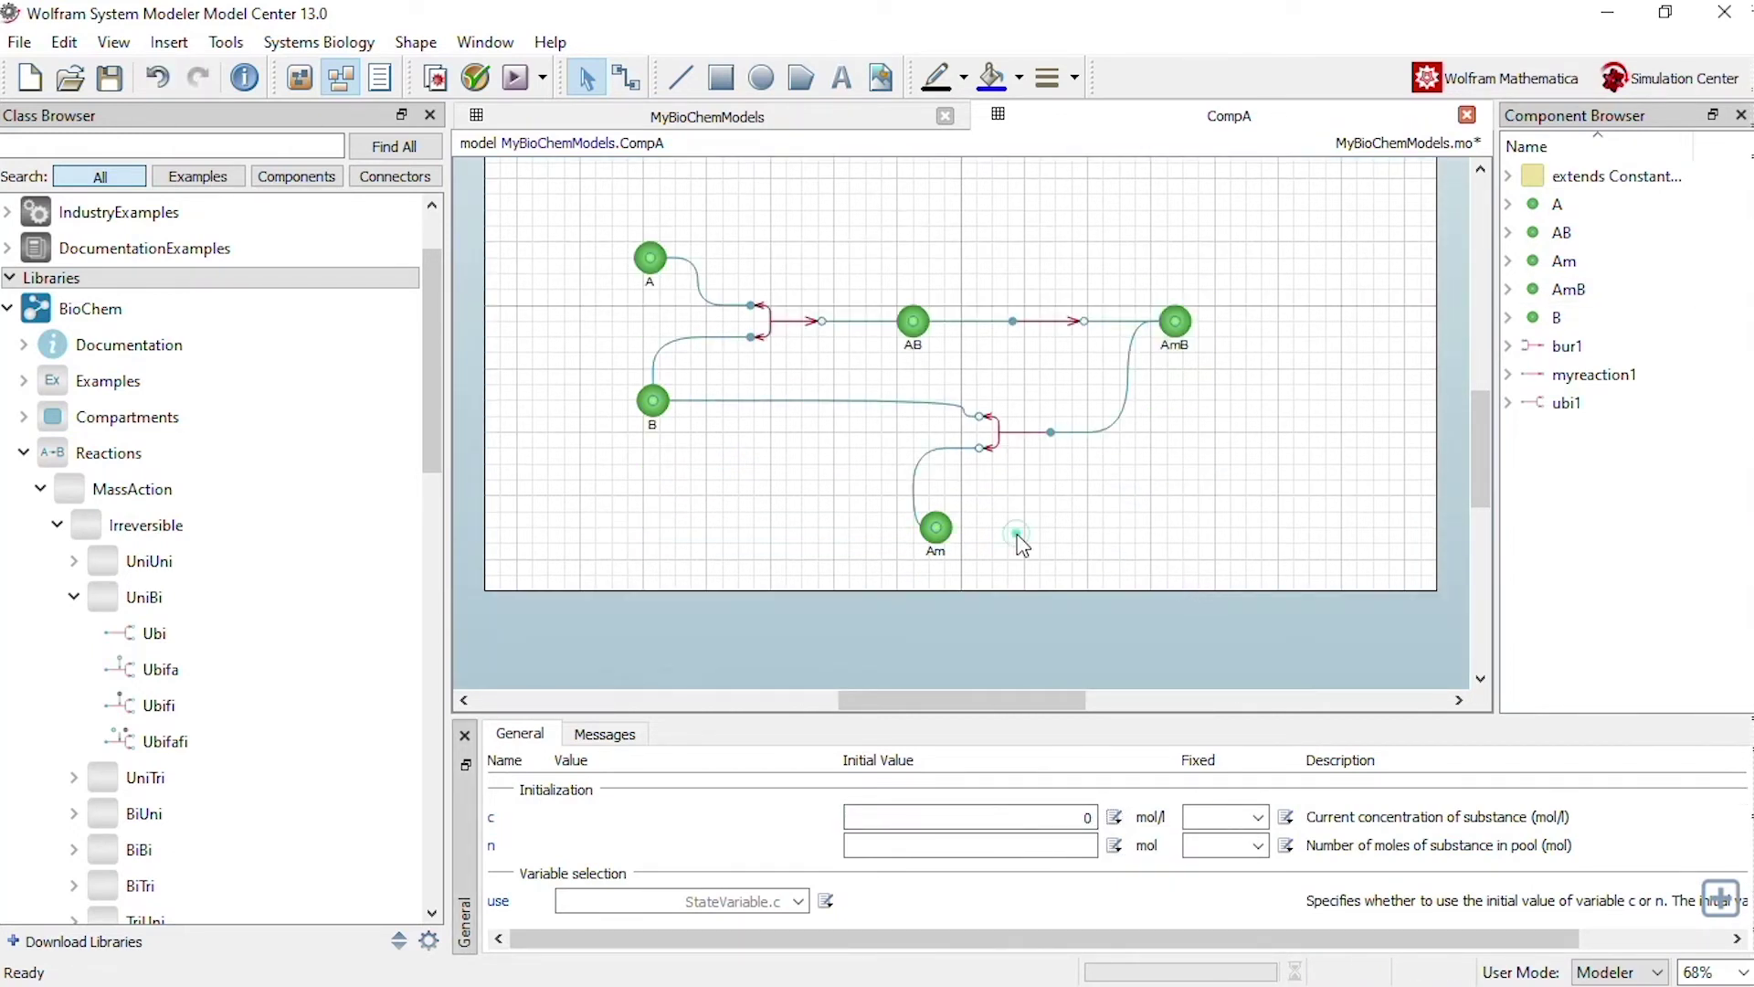
left_click(956, 532)
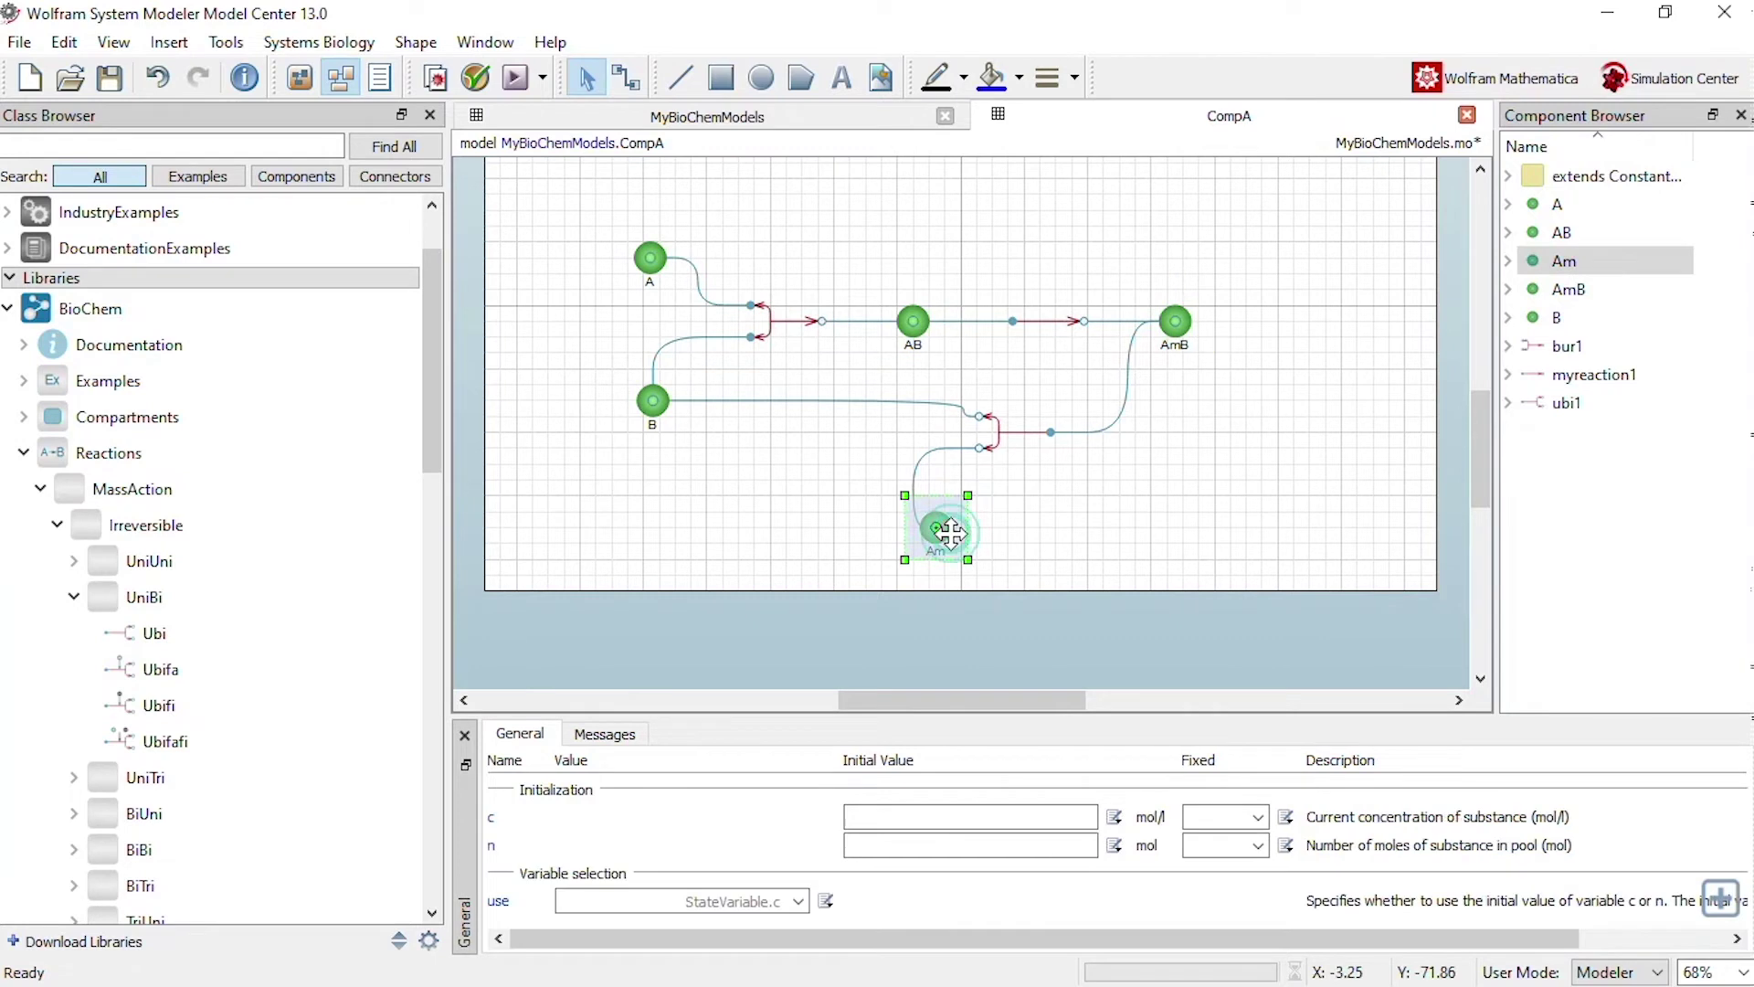
left_click(1092, 815)
left_click(1092, 820)
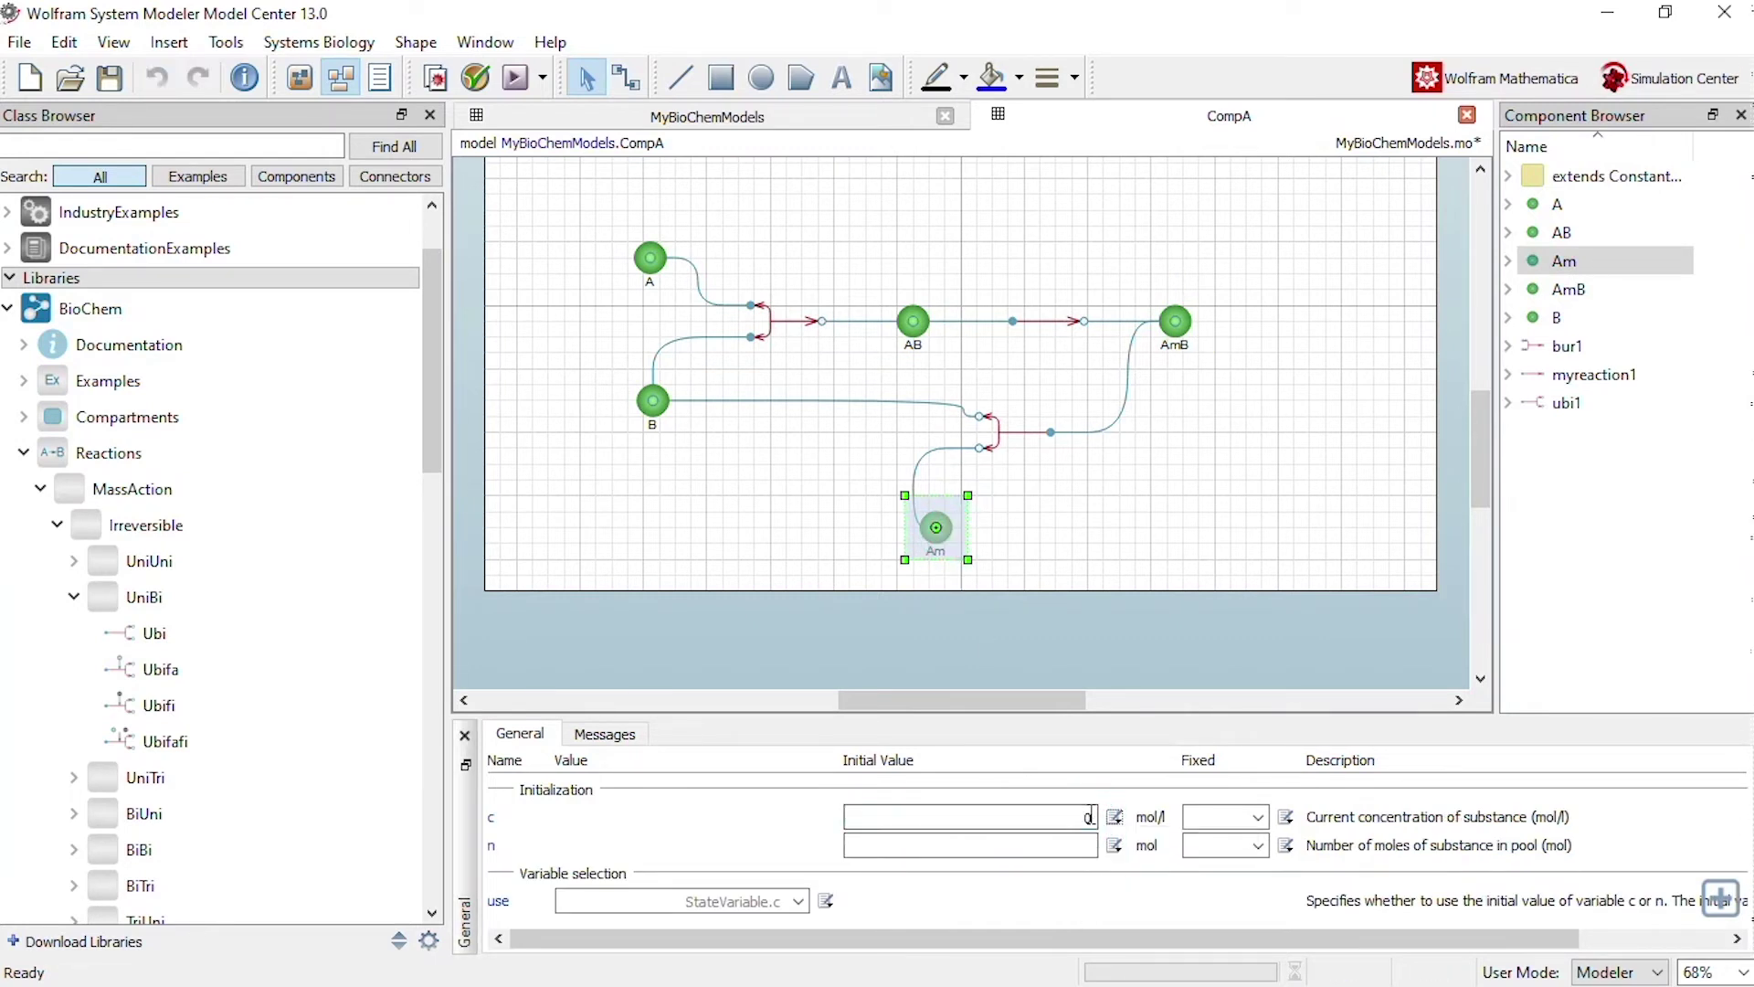
left_click(1149, 546)
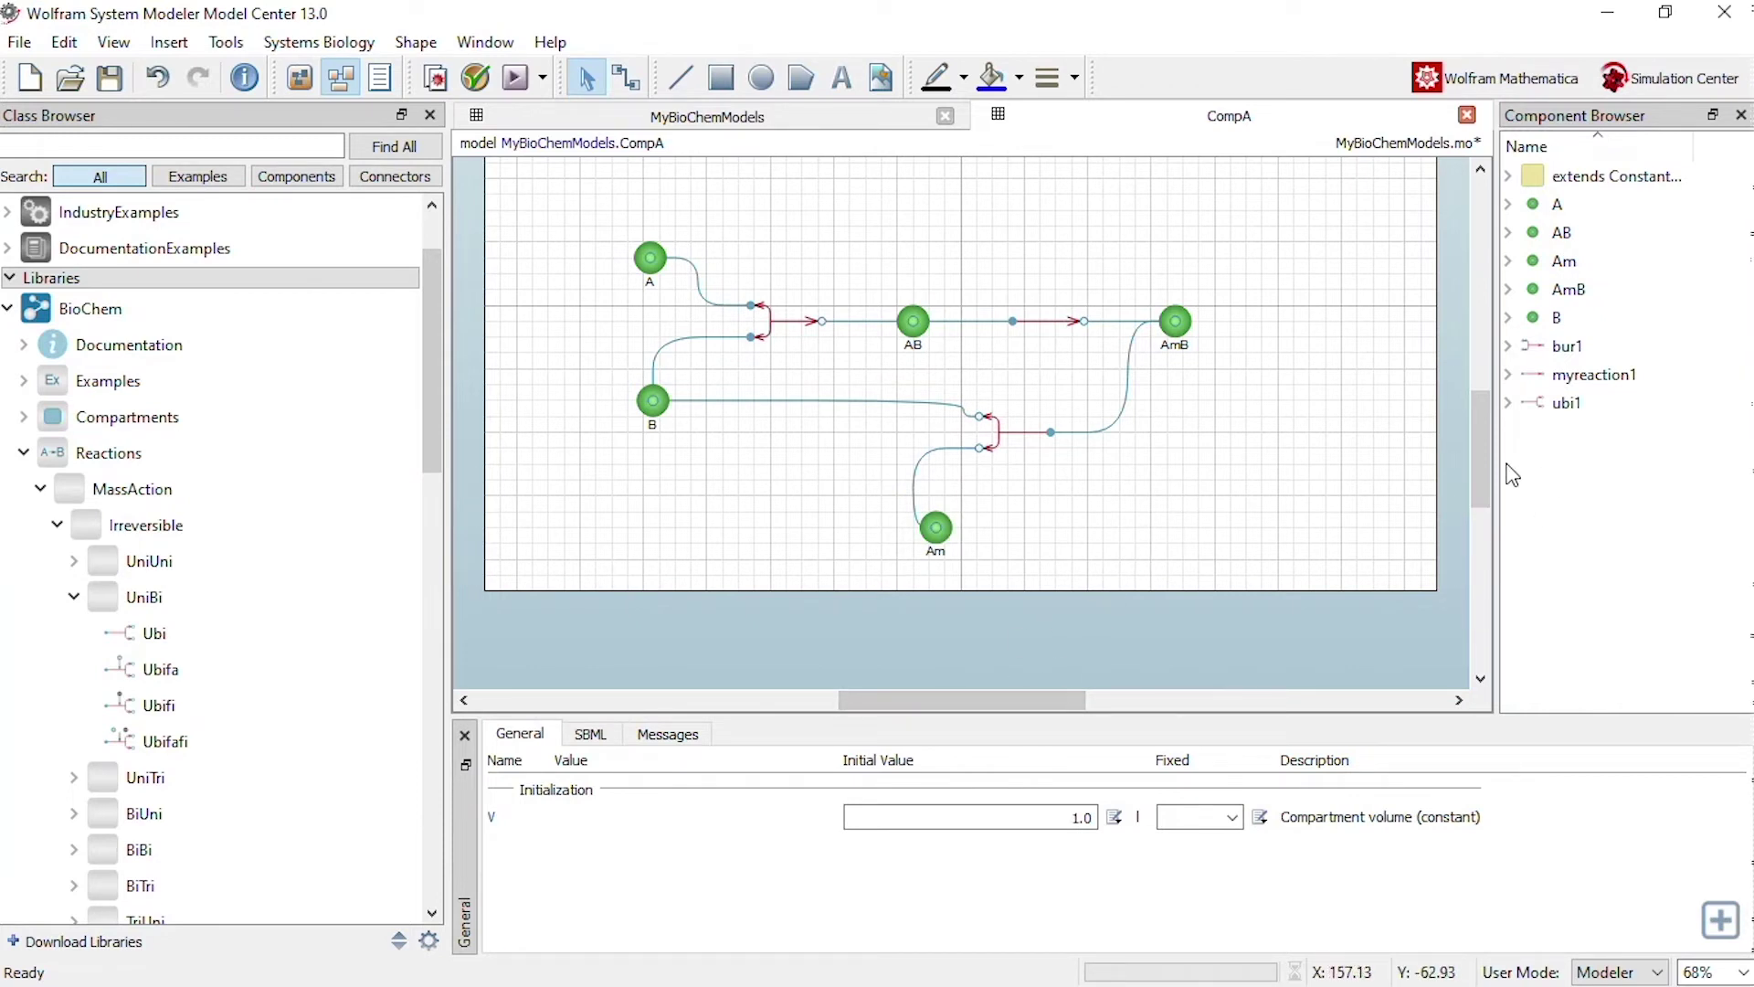
Step: Validate the CompA model and simulate it with the default experiment settings
left_click_drag(1487, 467, 1487, 452)
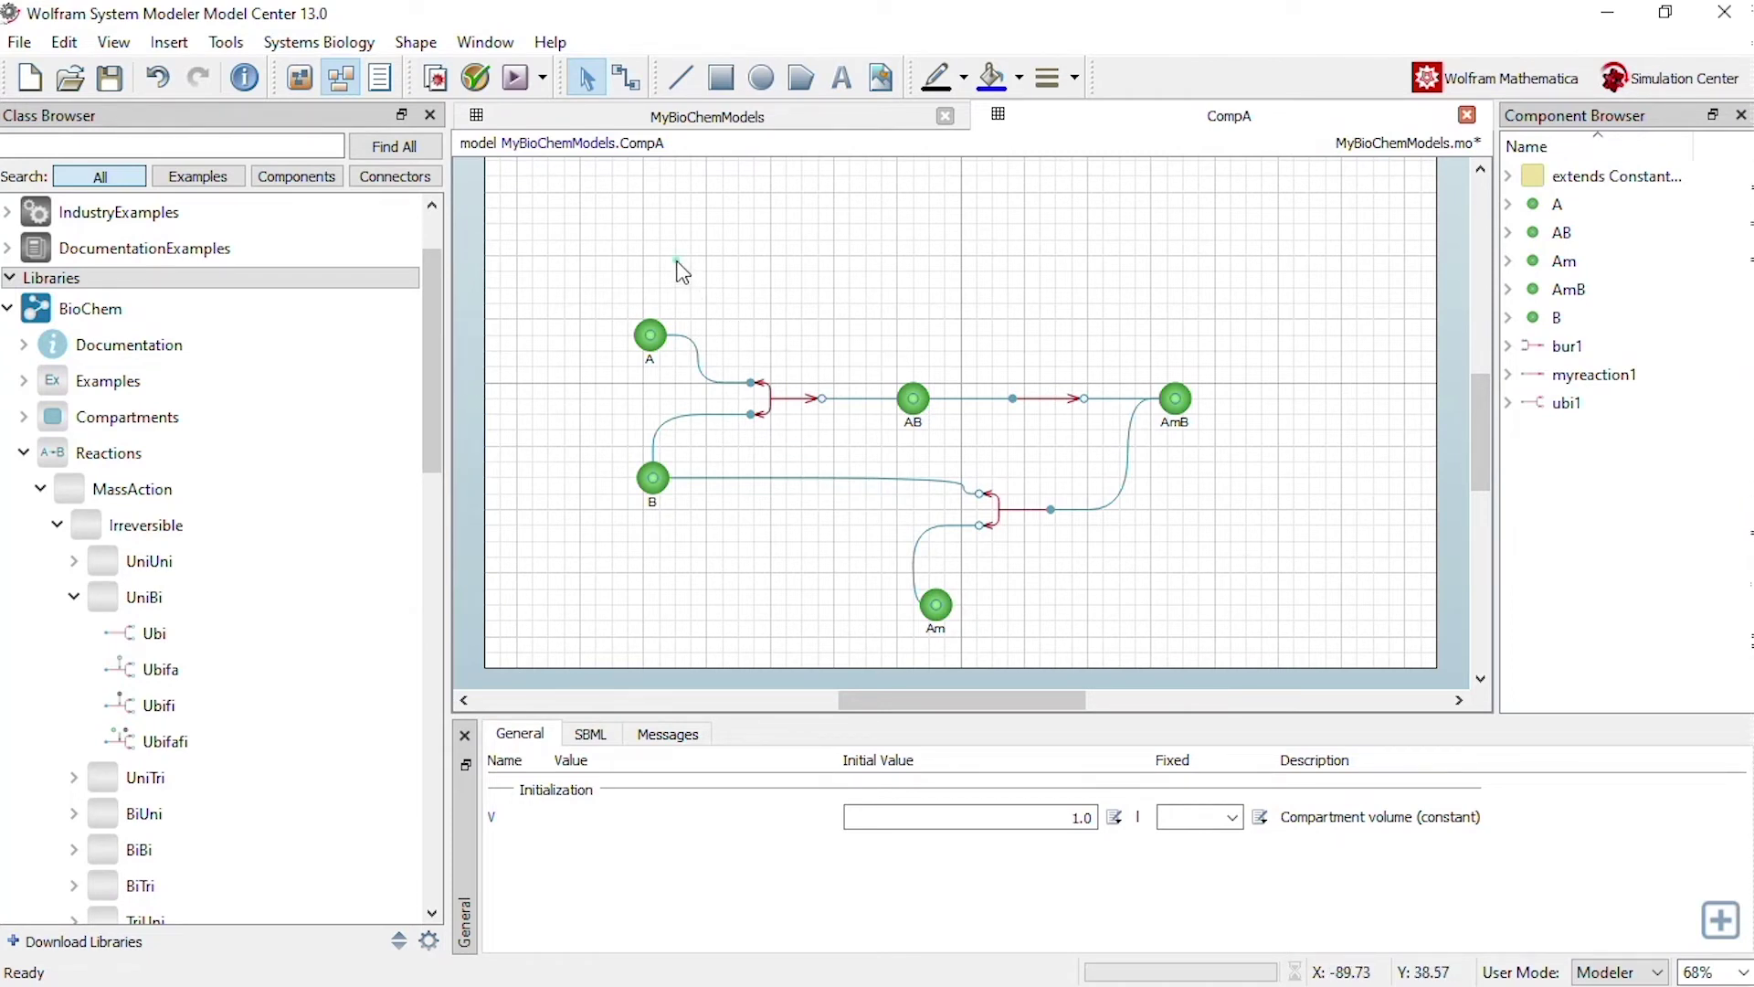
left_click(476, 86)
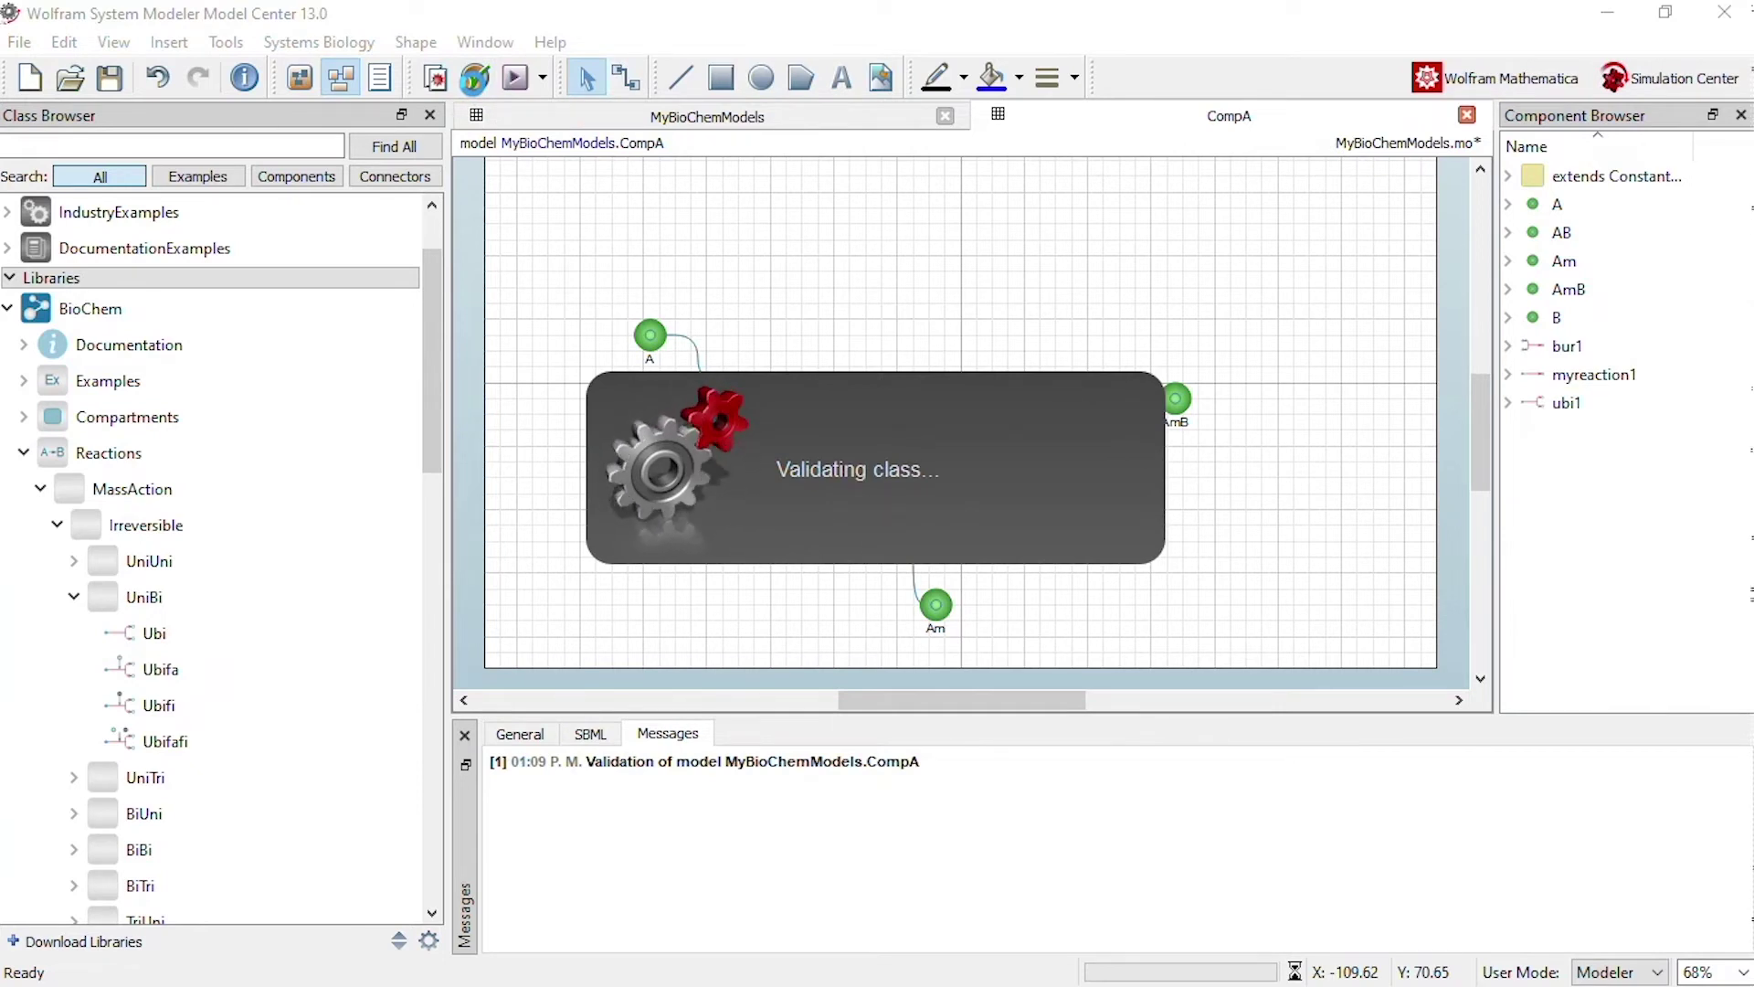
left_click(516, 79)
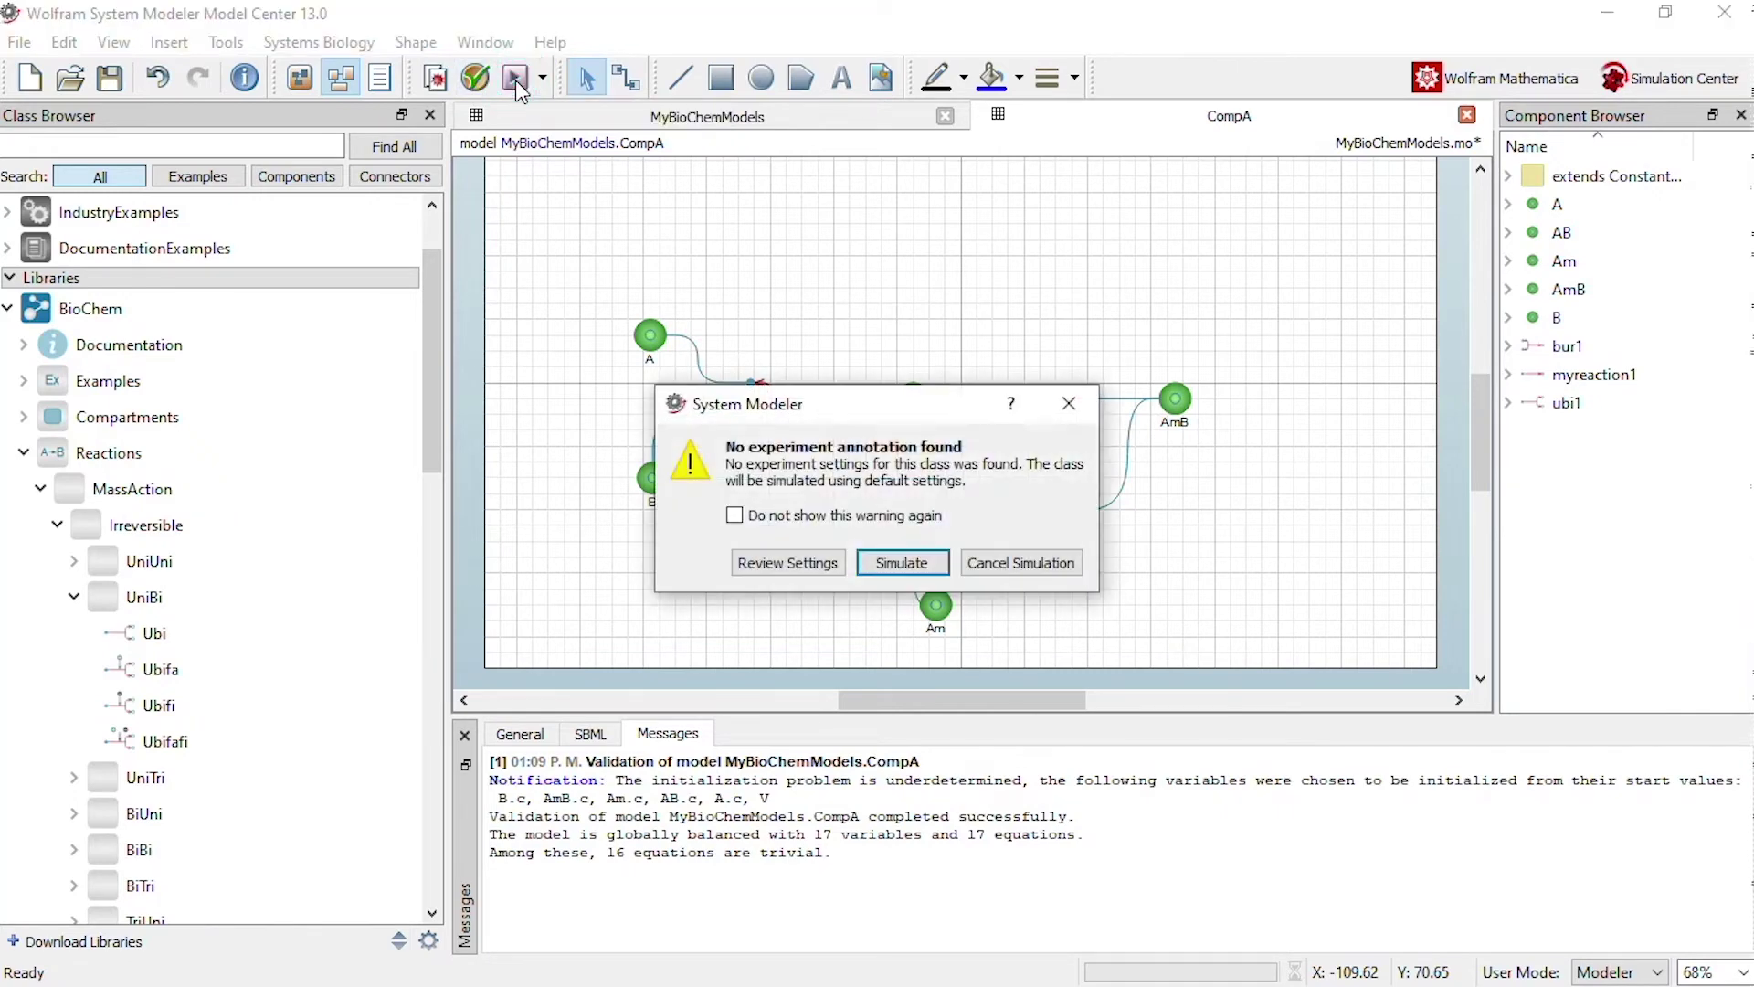
left_click(903, 561)
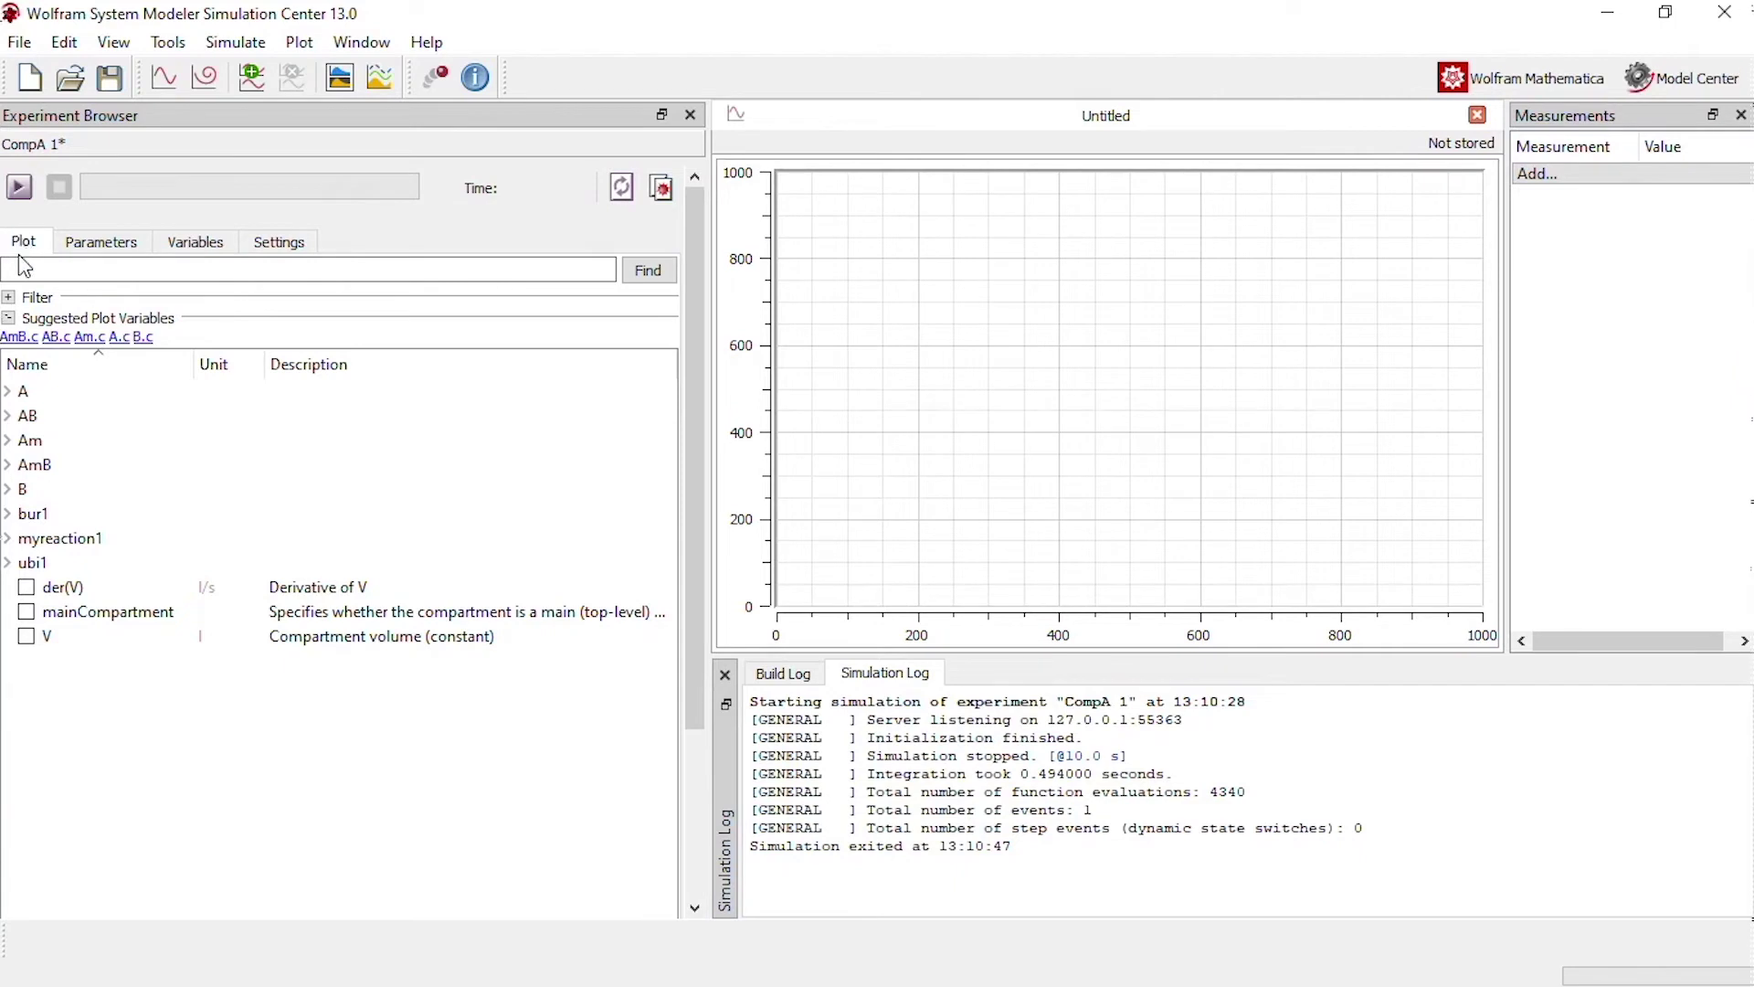
Step: Plot the concentration c of substance A over time and examine its curve
left_click(7, 393)
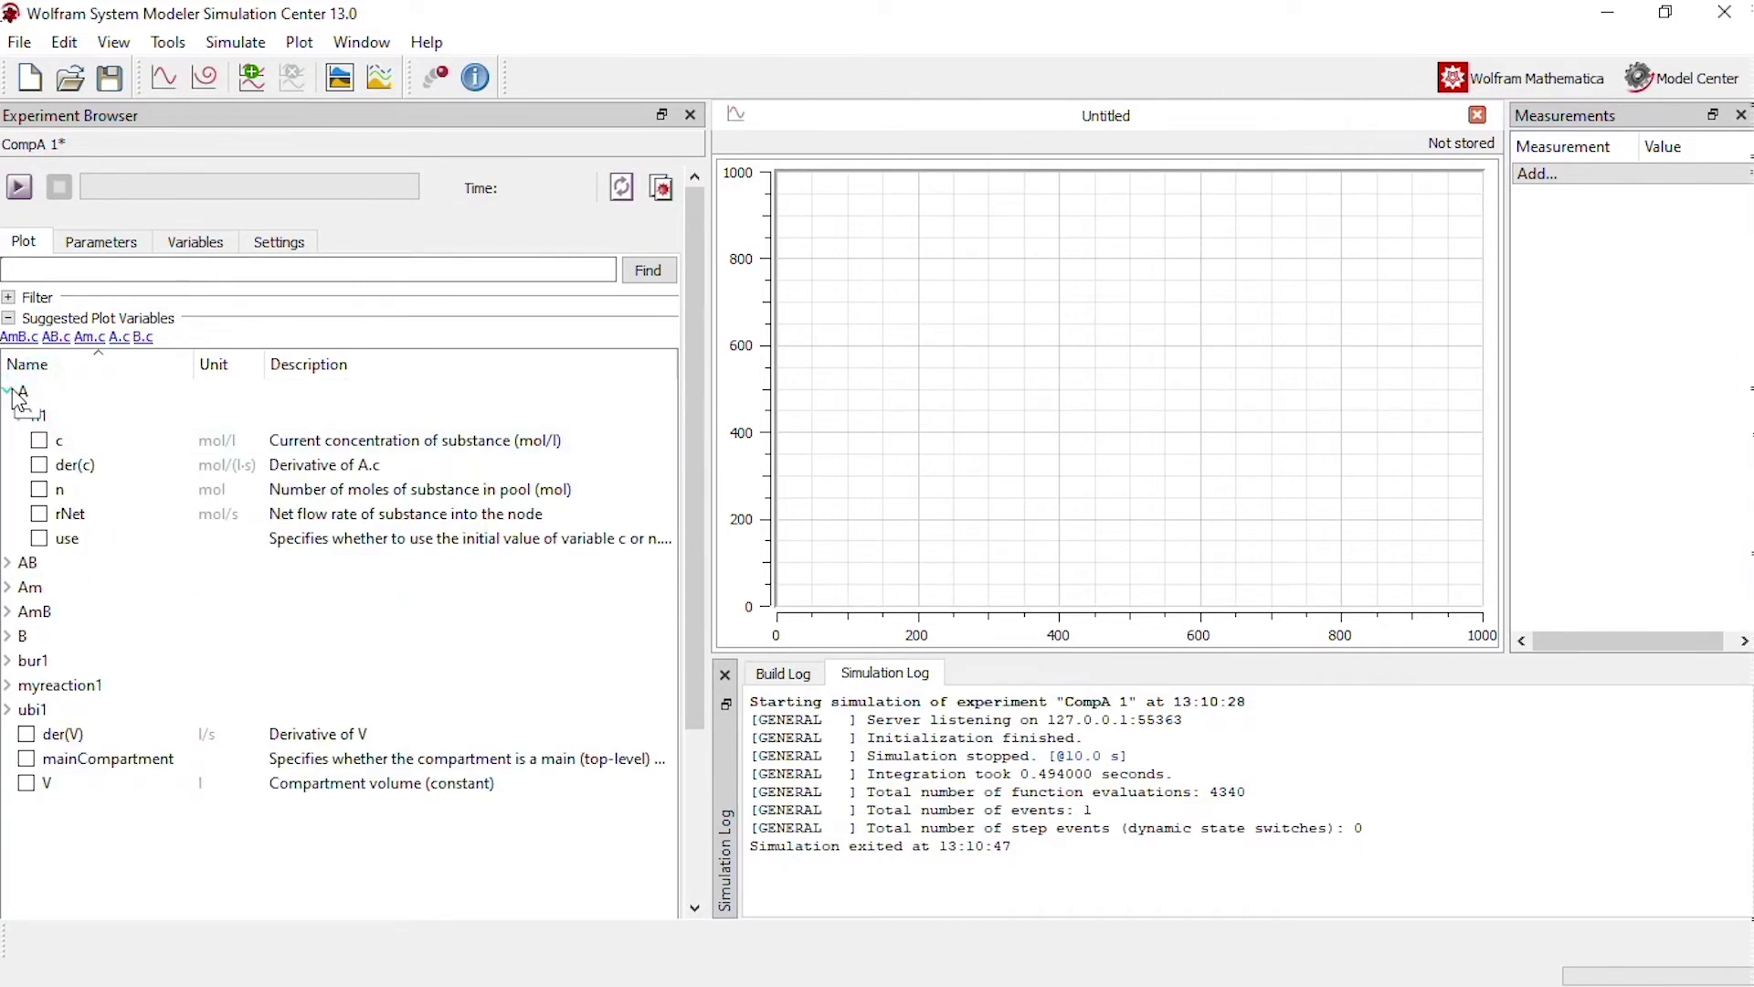
left_click(39, 443)
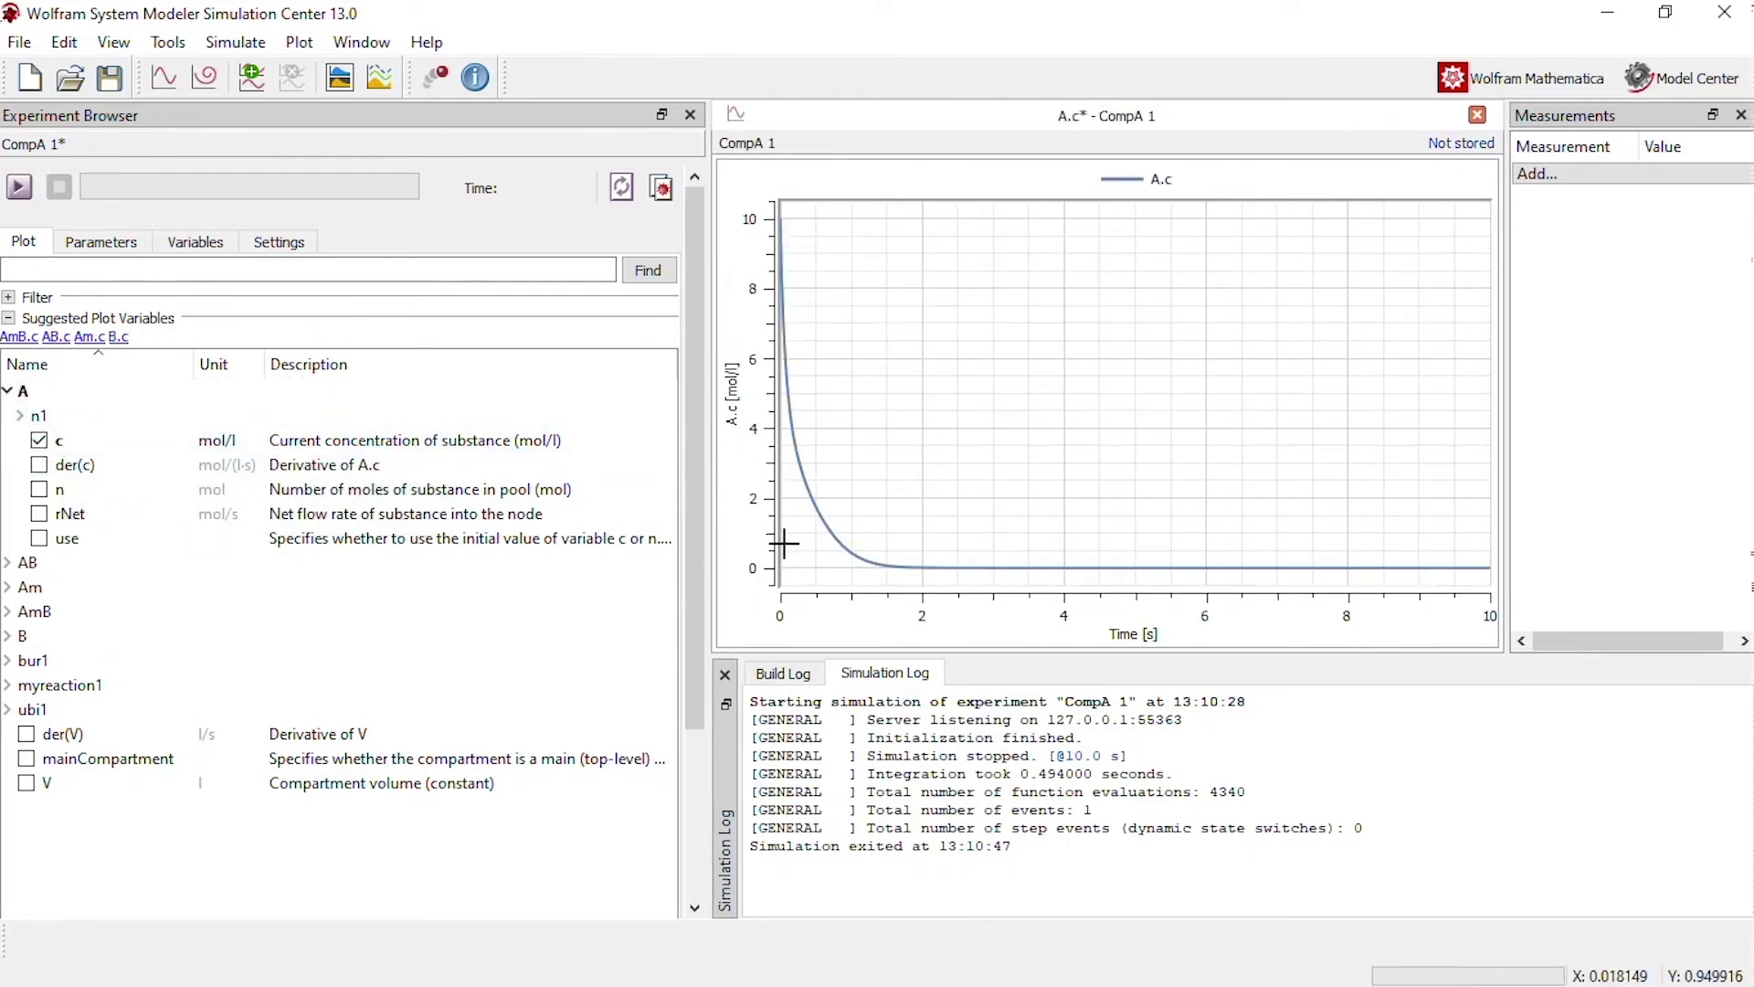
mouse_move(889, 621)
left_mouse_down()
mouse_move(942, 629)
mouse_move(927, 628)
left_mouse_up()
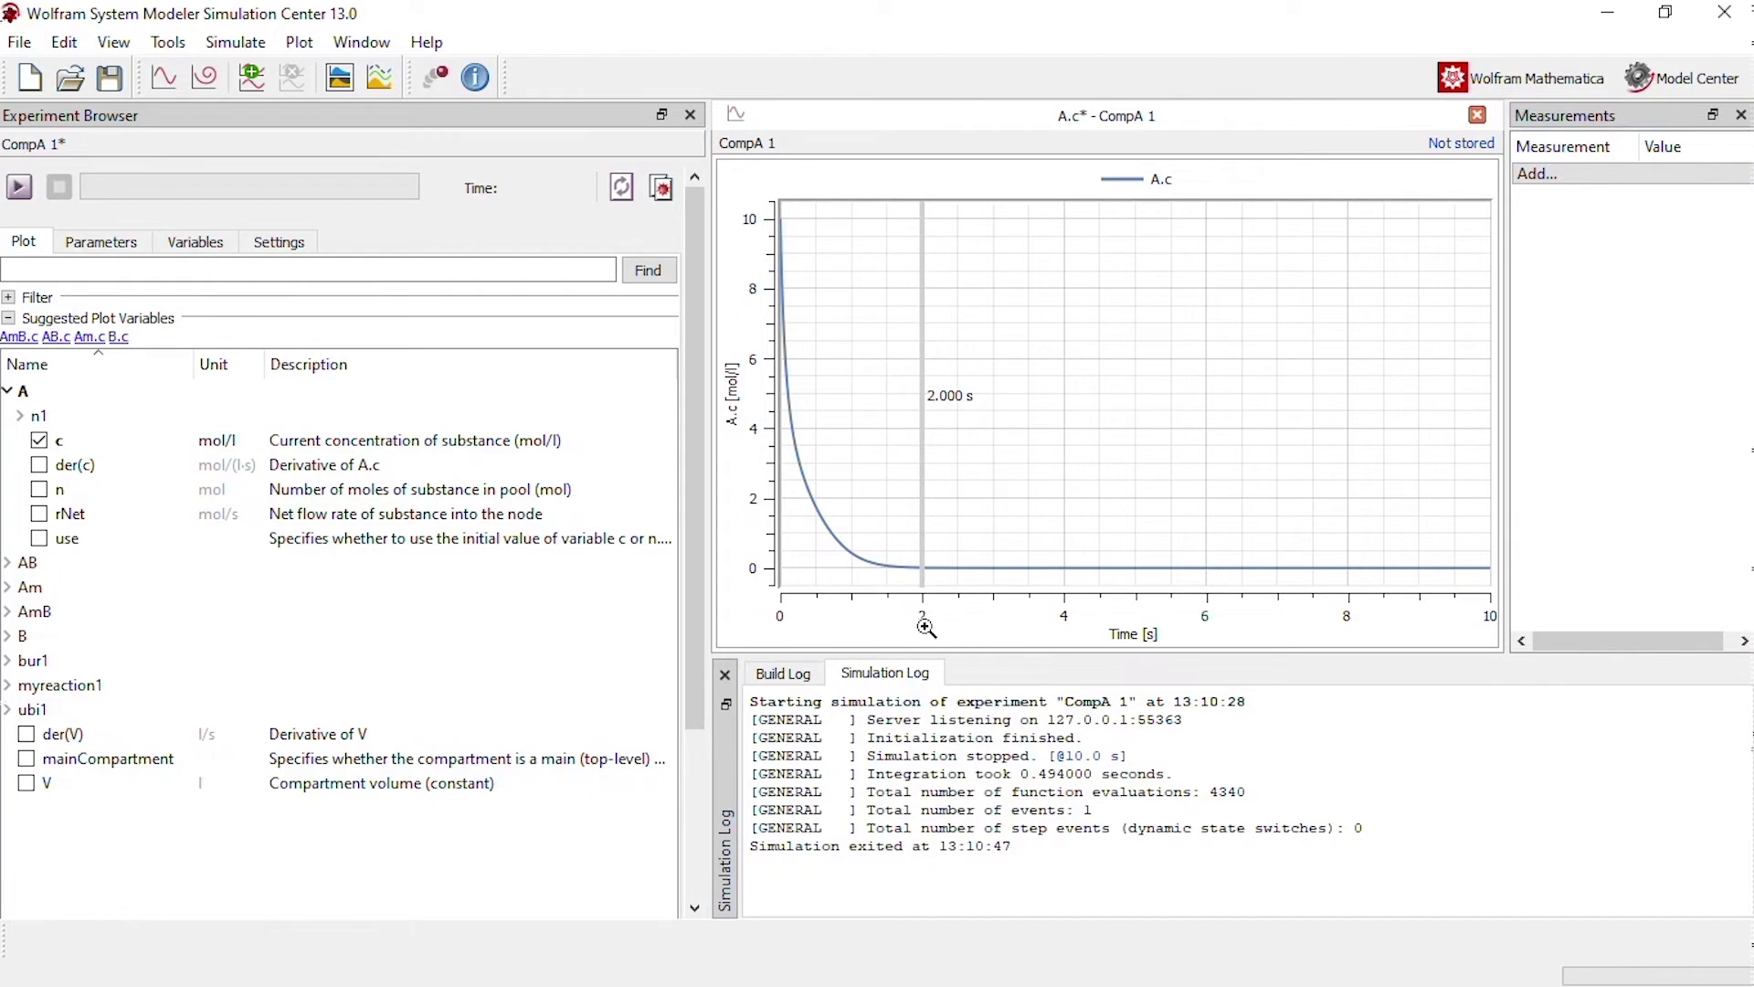
Step: Add the concentration c of AmB to the plot and examine its curve over time
left_click(9, 613)
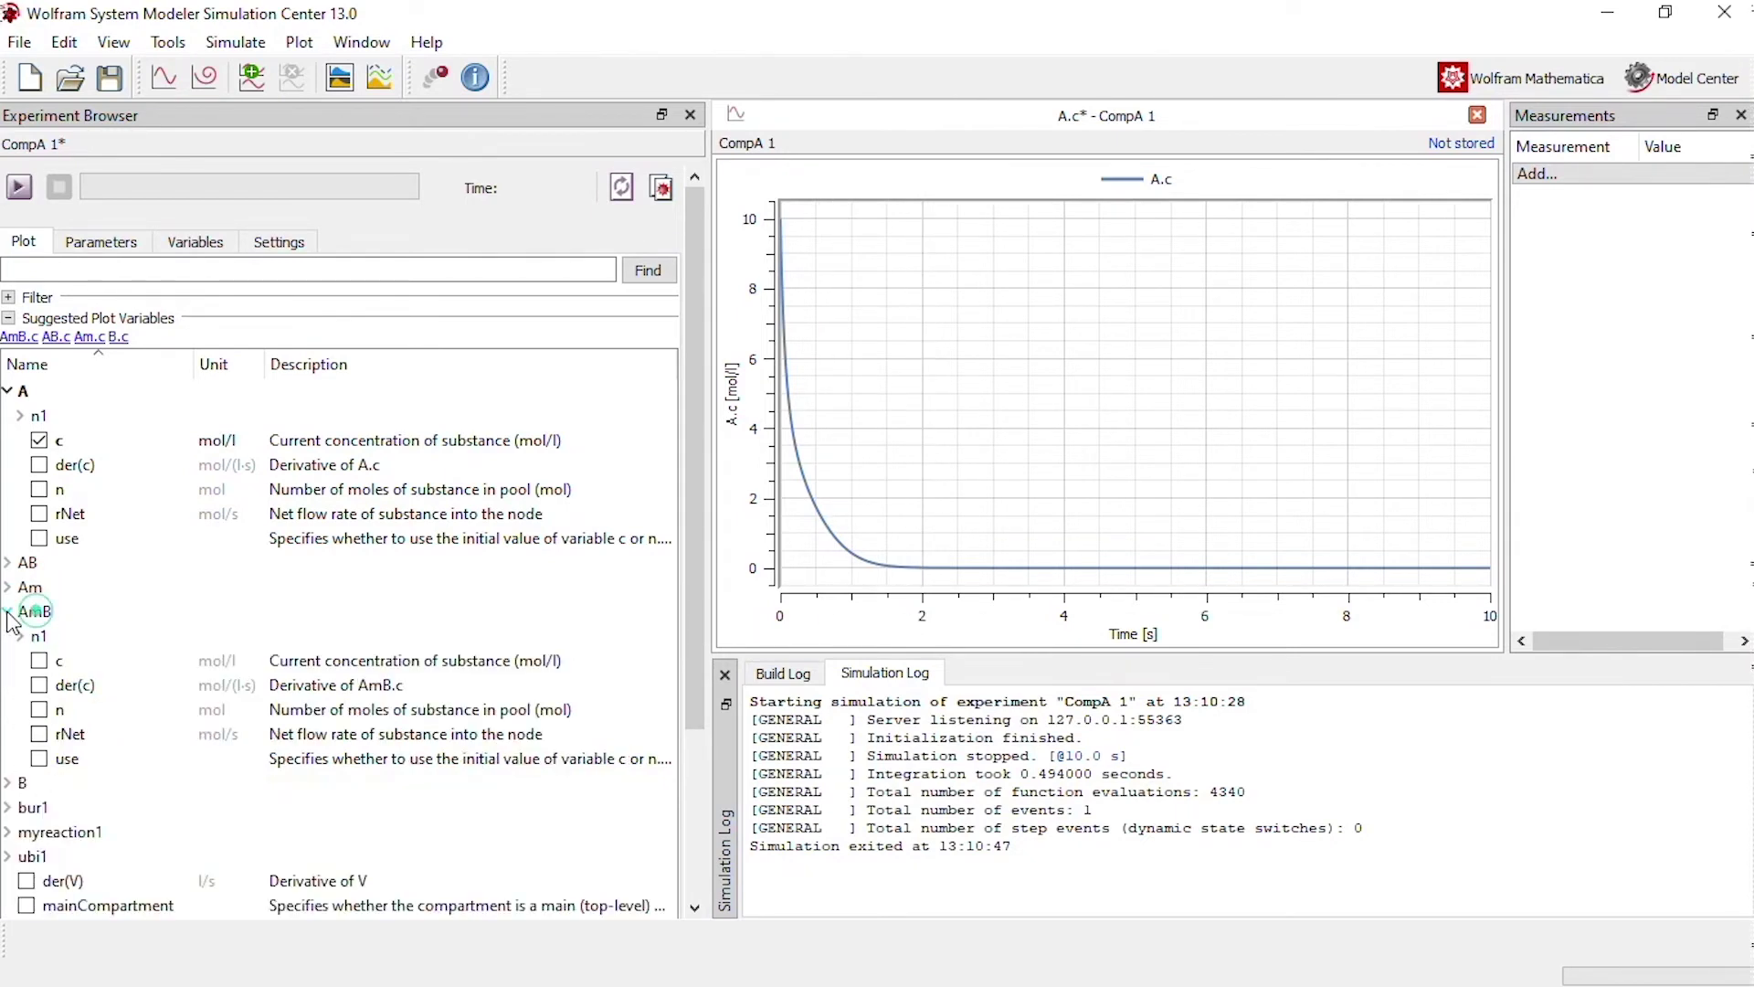
left_click(38, 661)
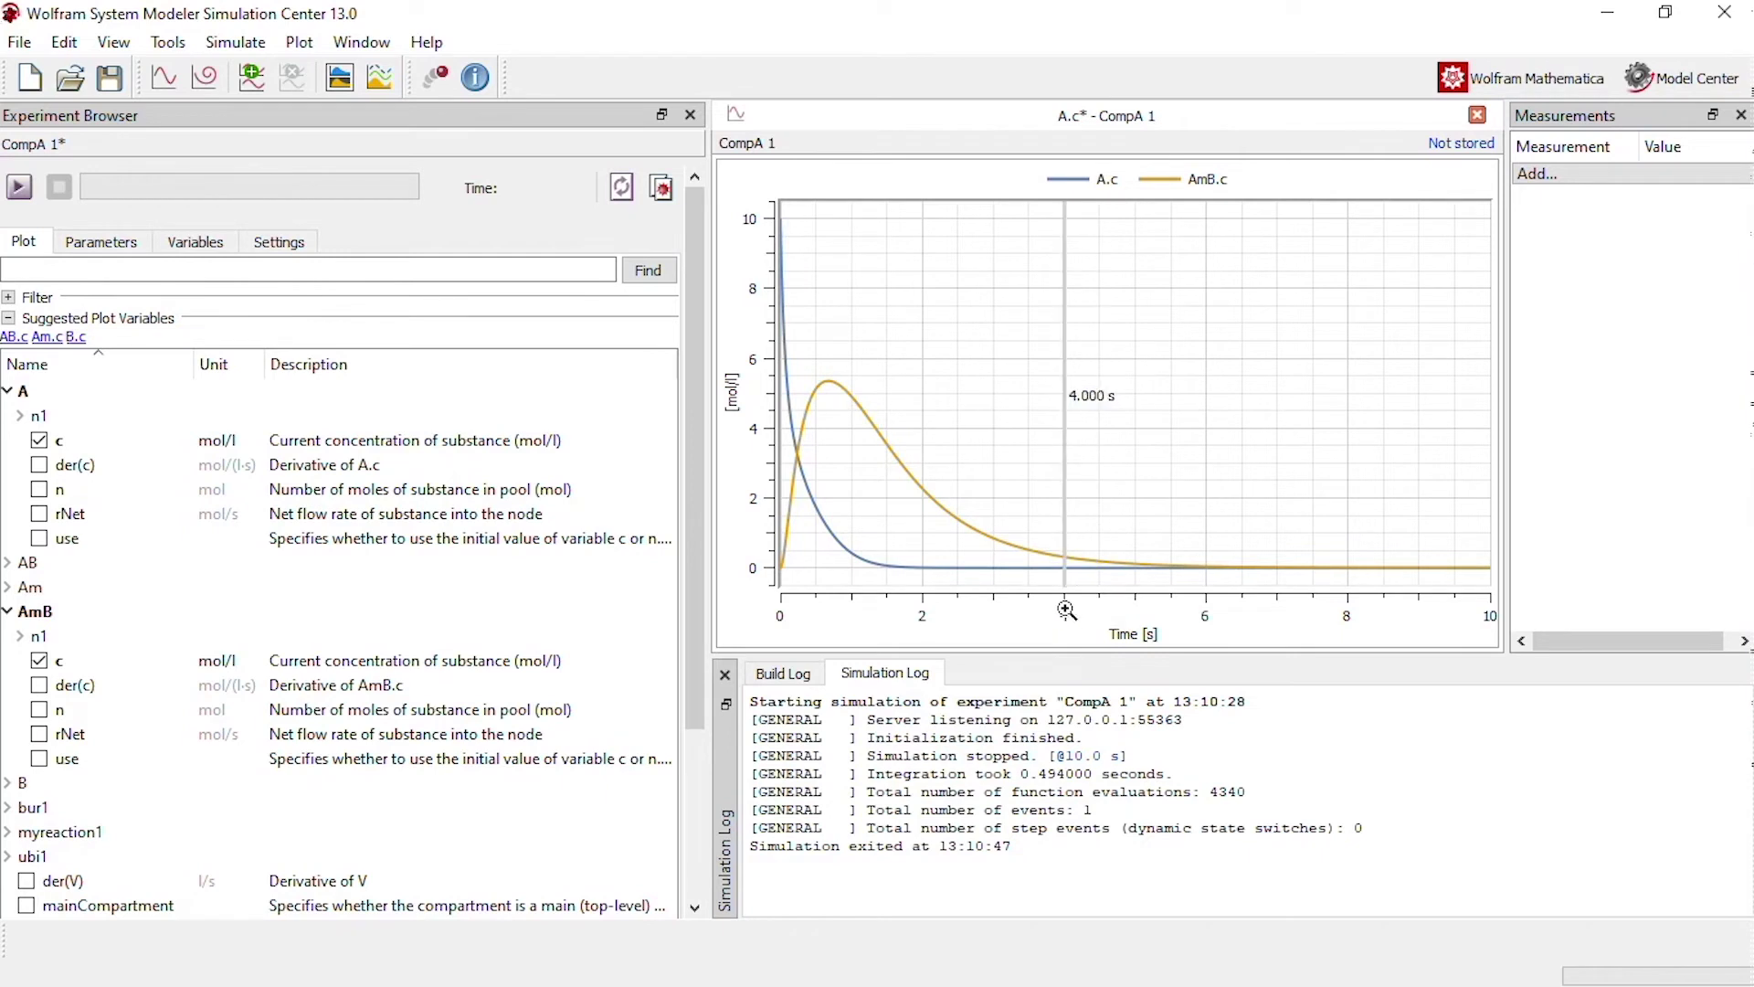
mouse_move(1062, 616)
left_mouse_down()
mouse_move(1206, 605)
mouse_move(856, 604)
left_mouse_up()
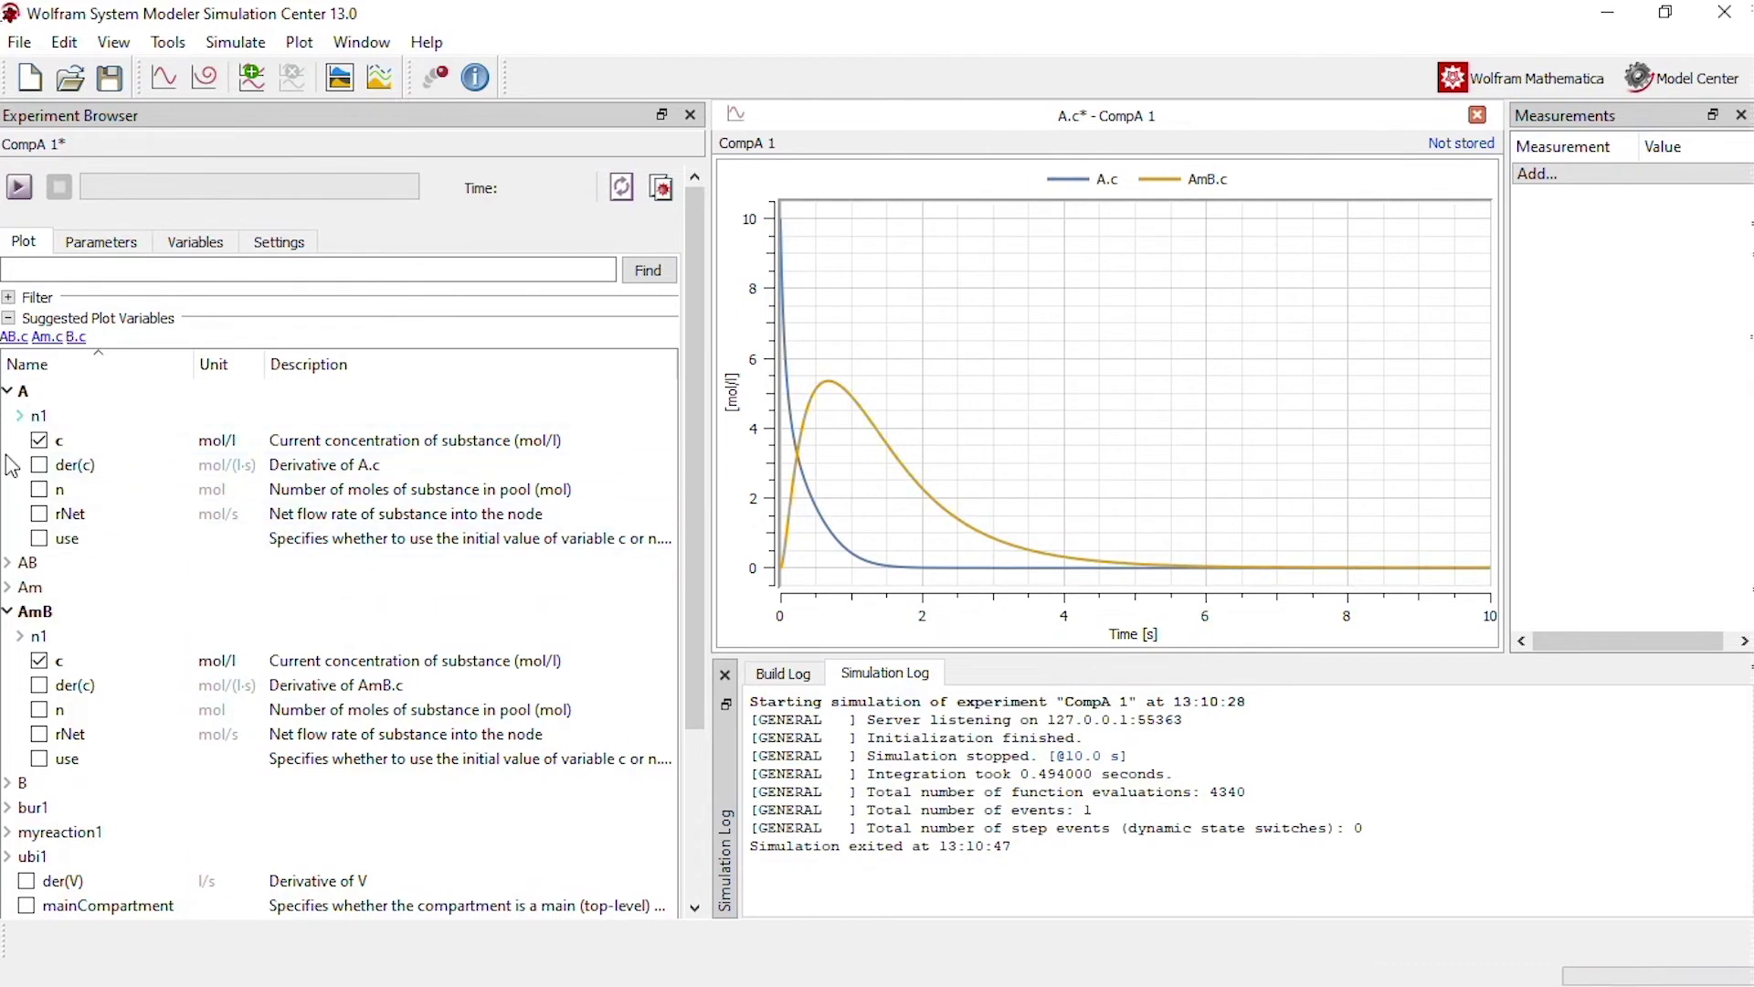
Step: Add the concentrations c of AB and Am to the same plot
left_click(9, 564)
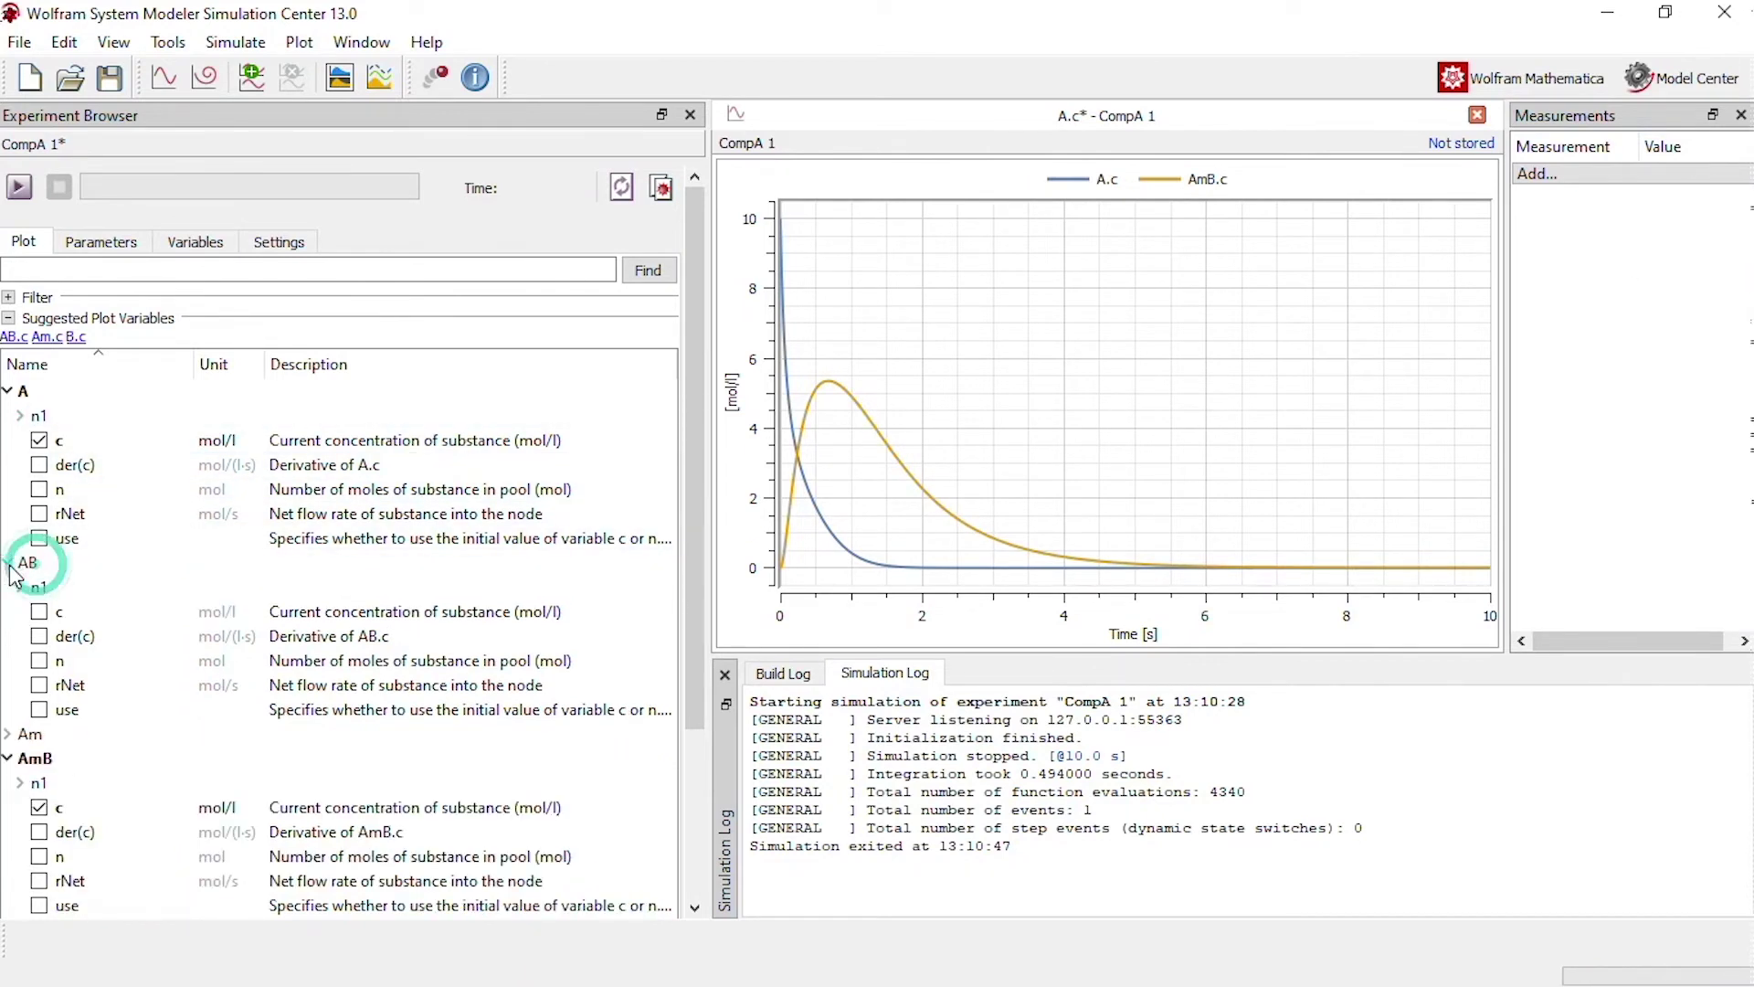
left_click(40, 613)
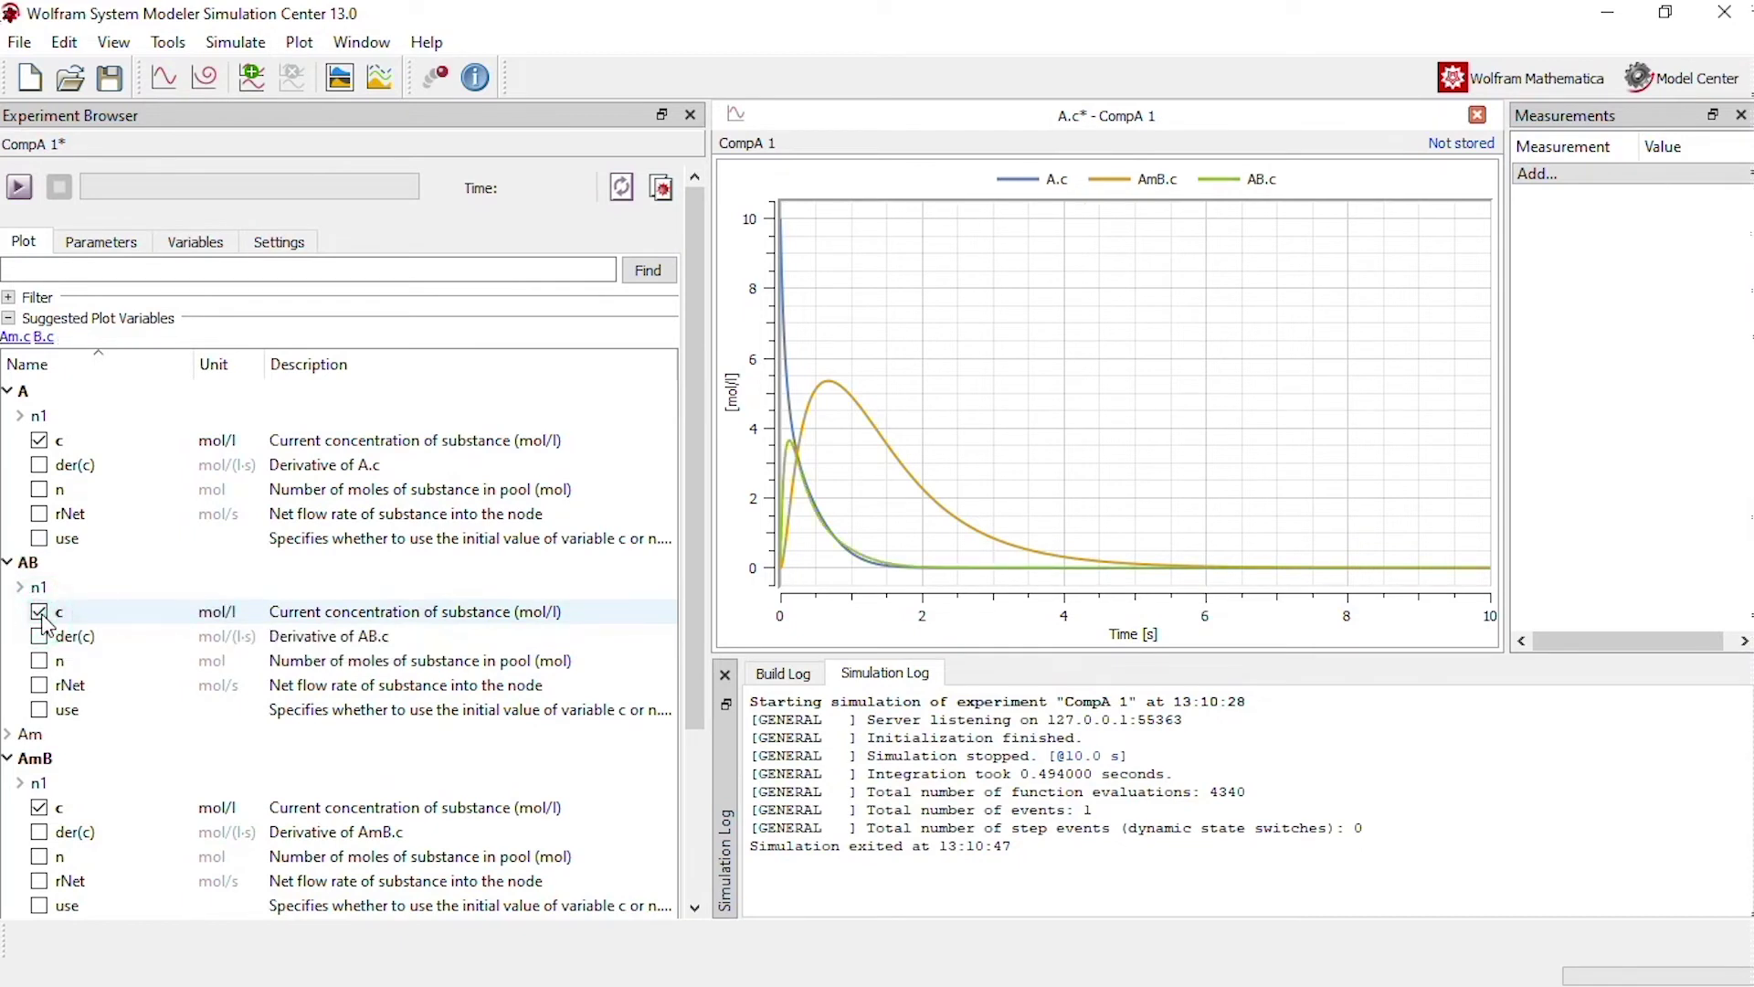
left_click(9, 735)
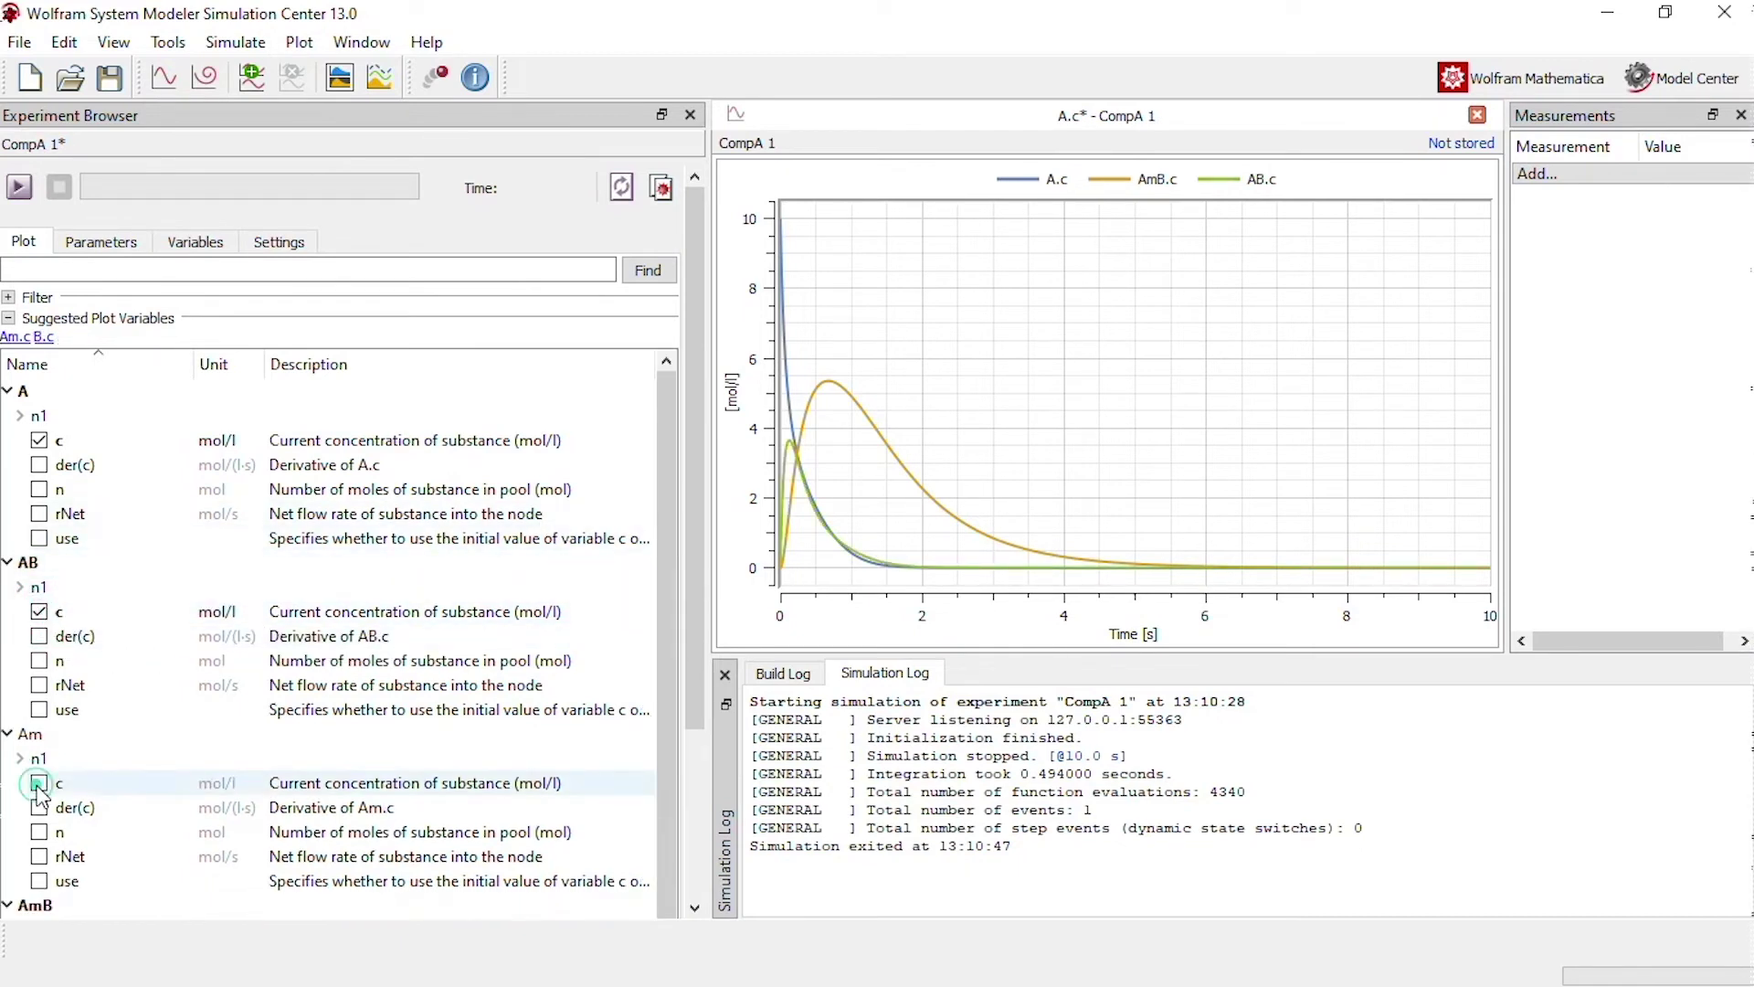
left_click(39, 783)
Step: Add the concentration c of substance B to the plot and return to the CompA diagram in Model Center
scroll(153, 656, "down", 1)
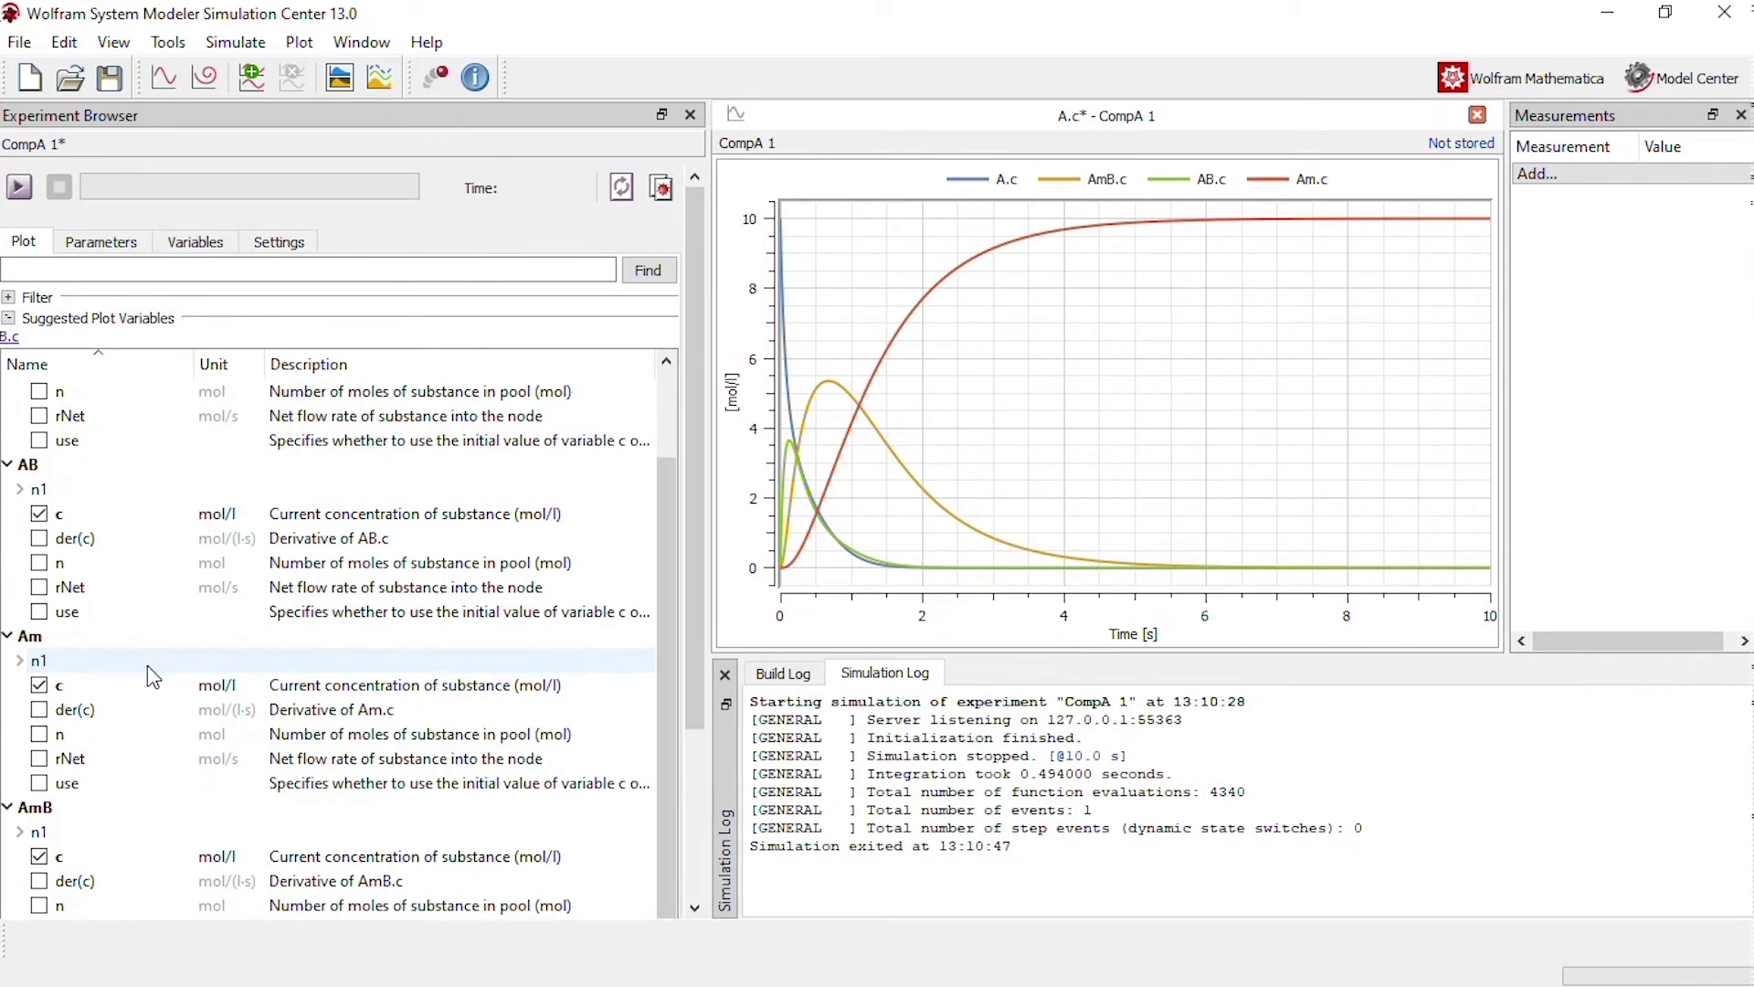
scroll(153, 676, "down", 3)
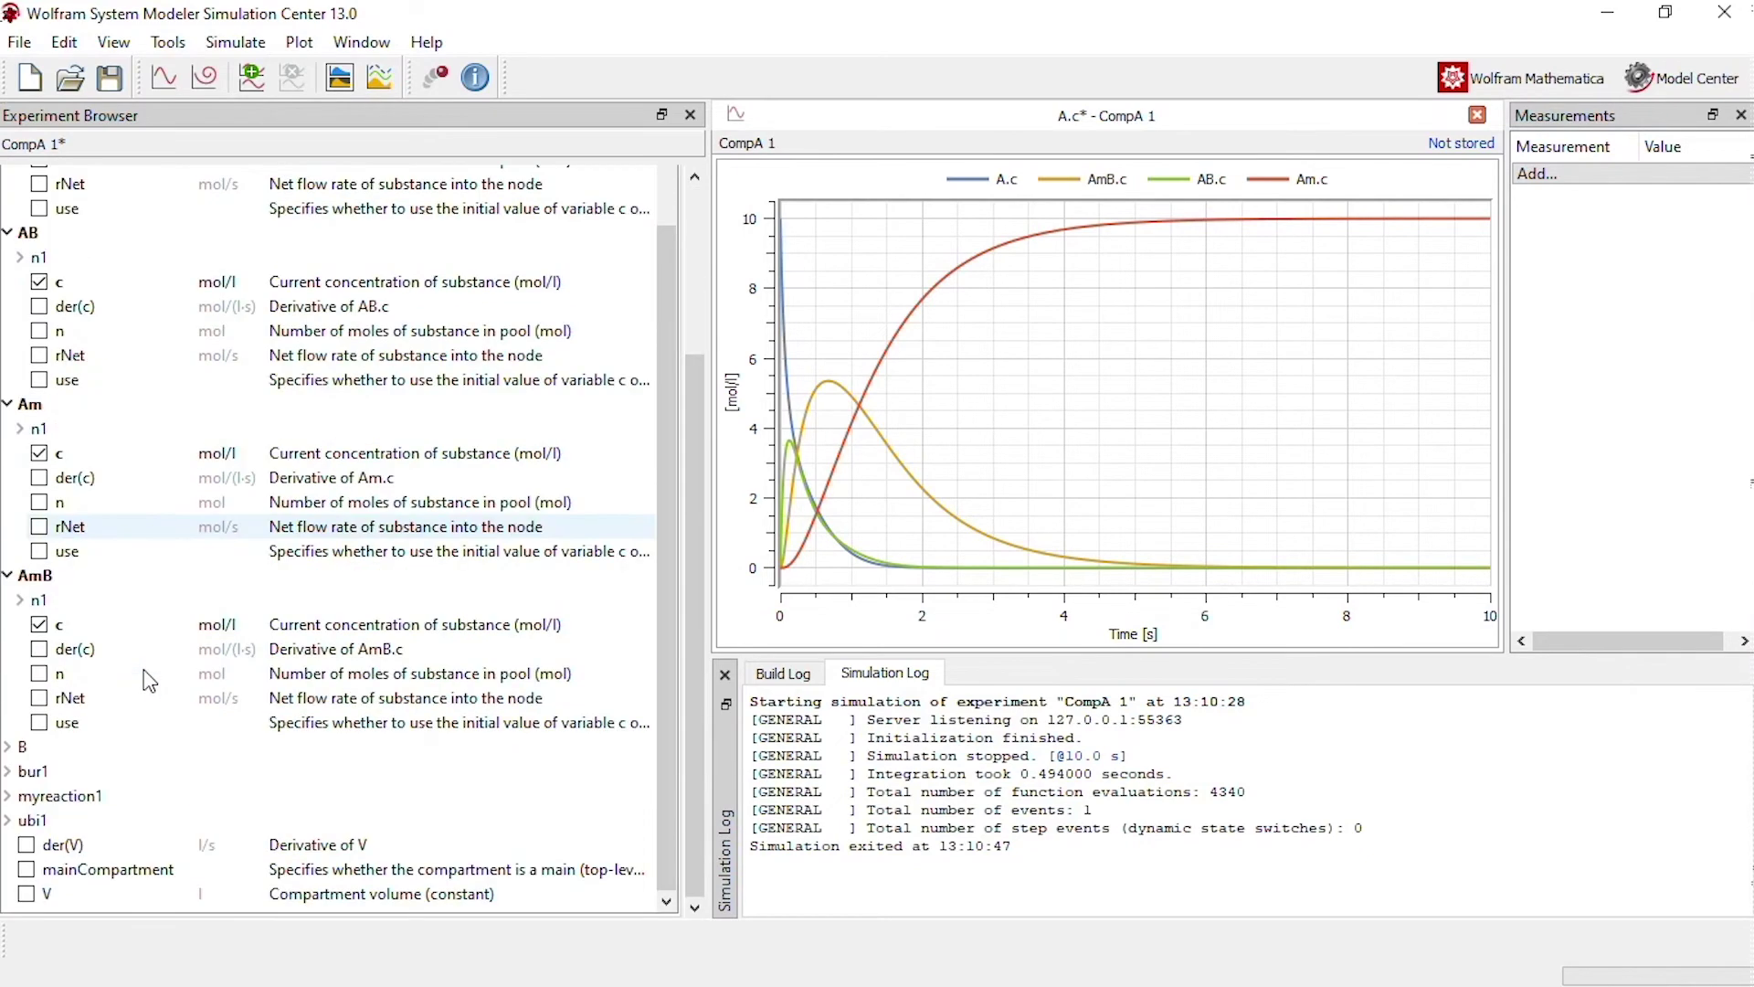
left_click(8, 746)
left_click(39, 796)
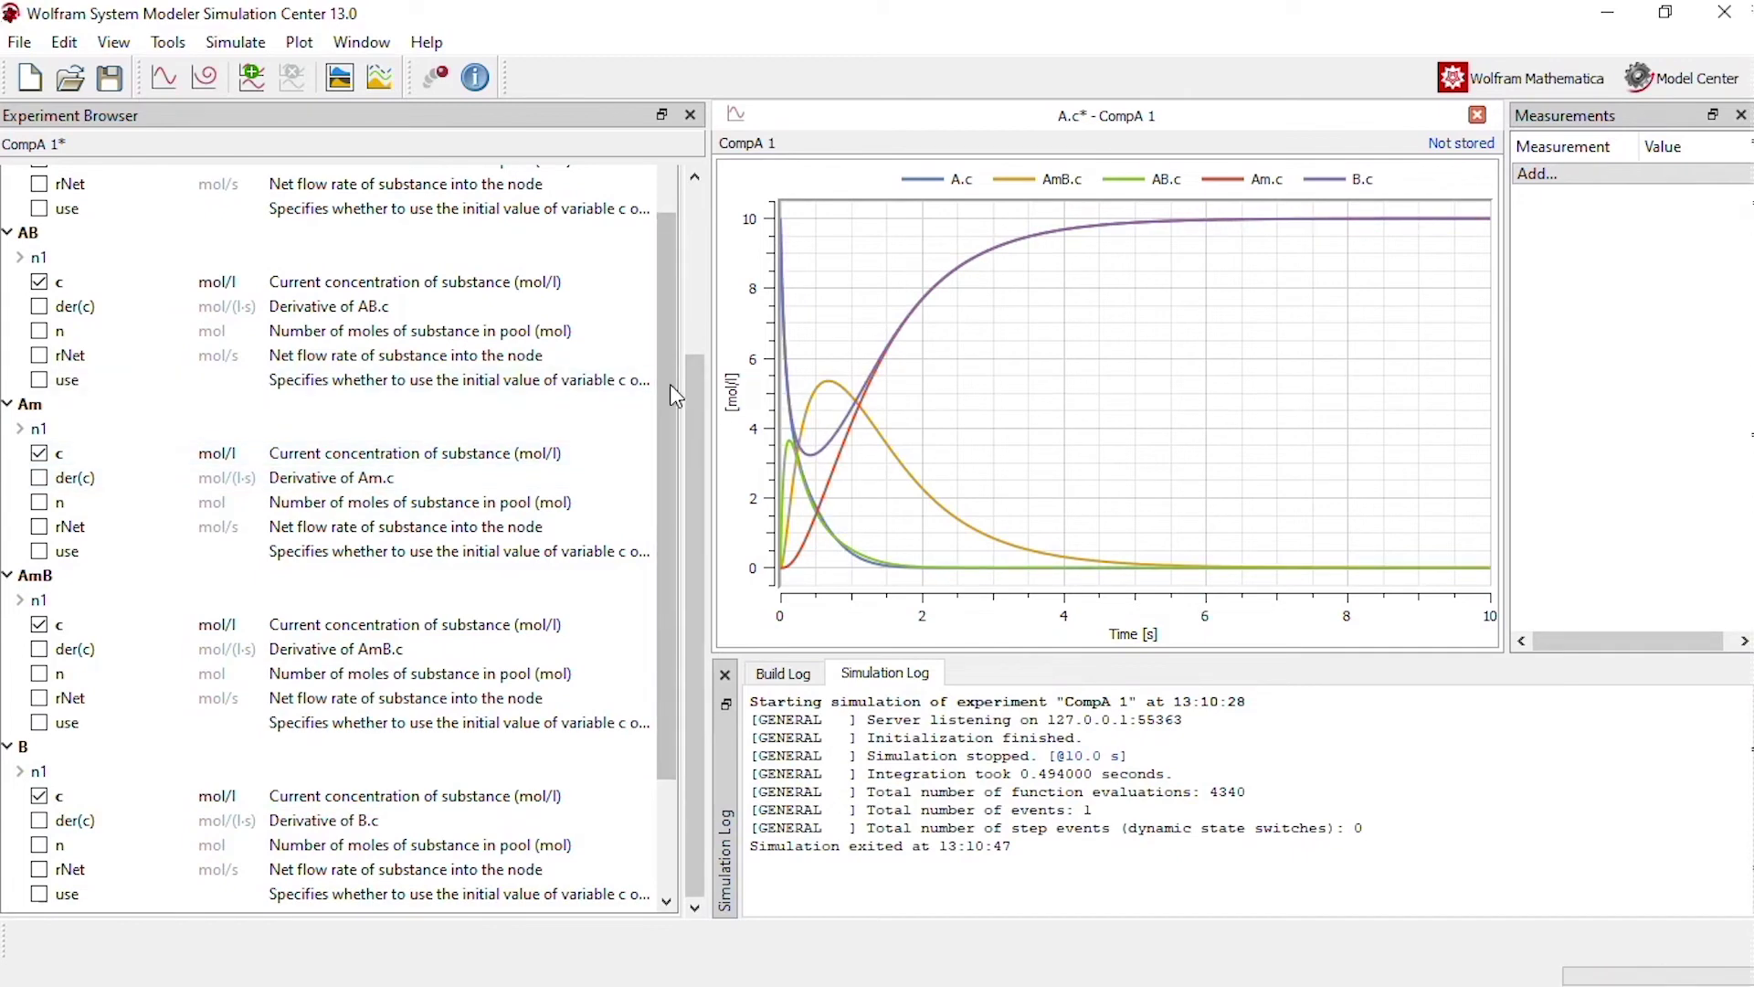
scroll(671, 384, "up", 2)
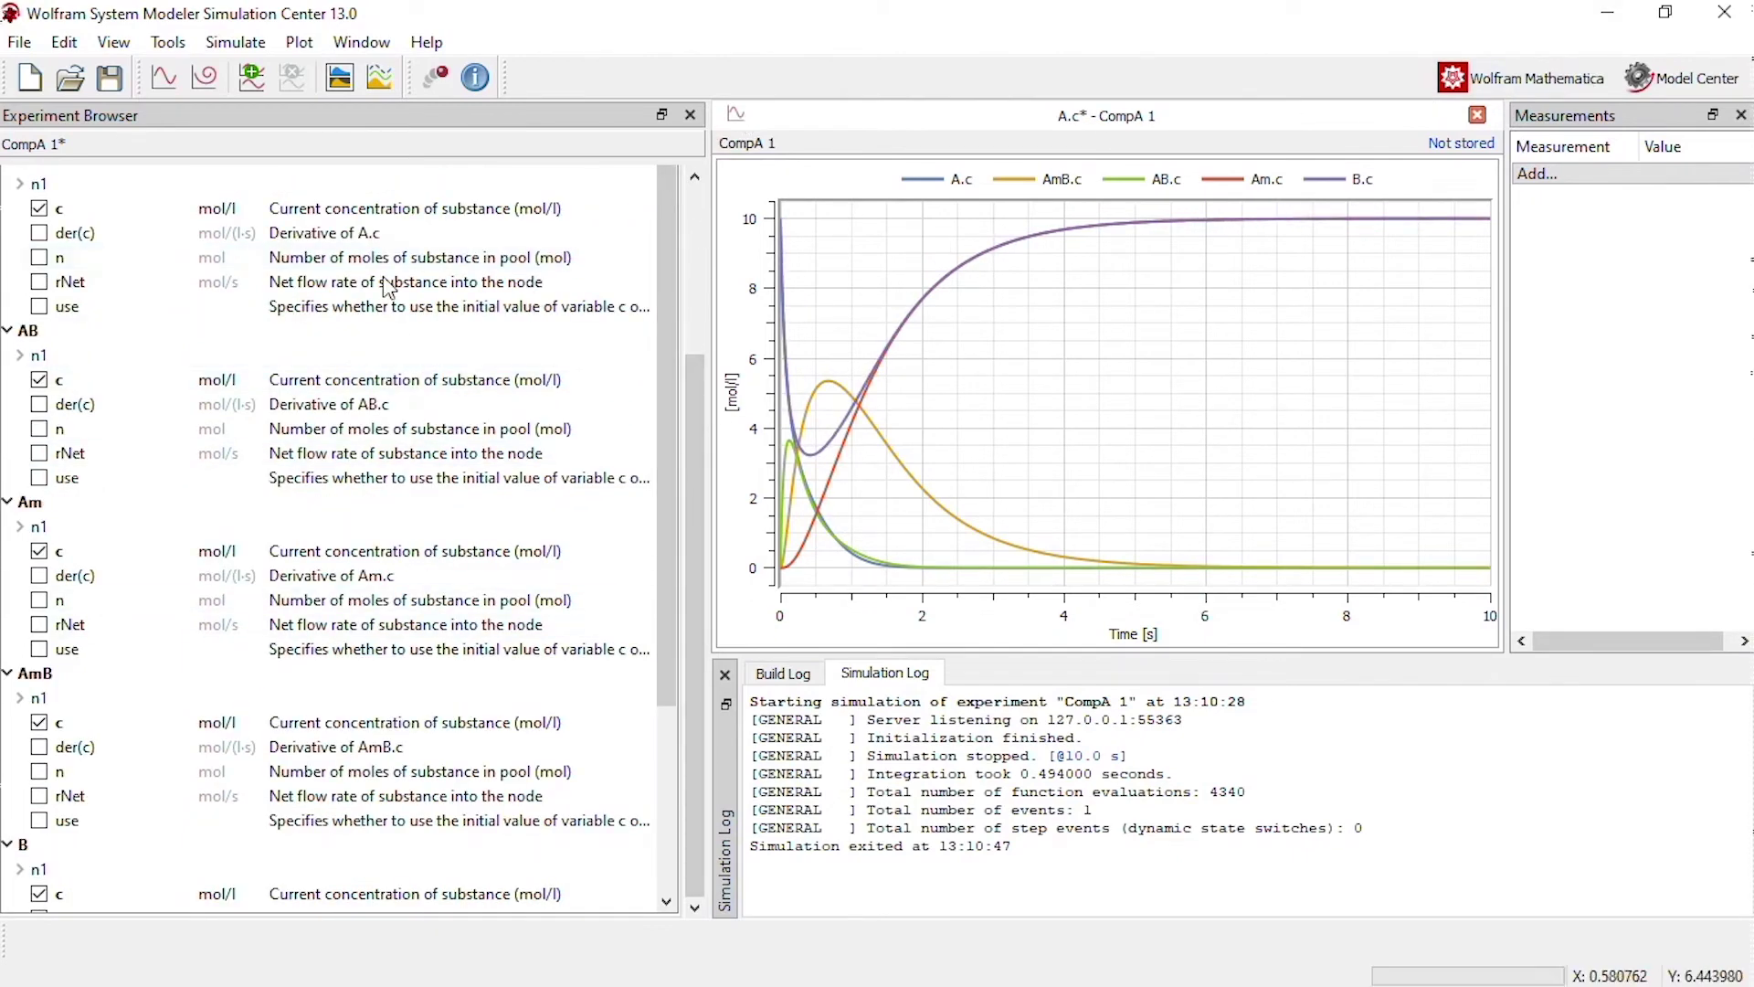
left_click(1610, 16)
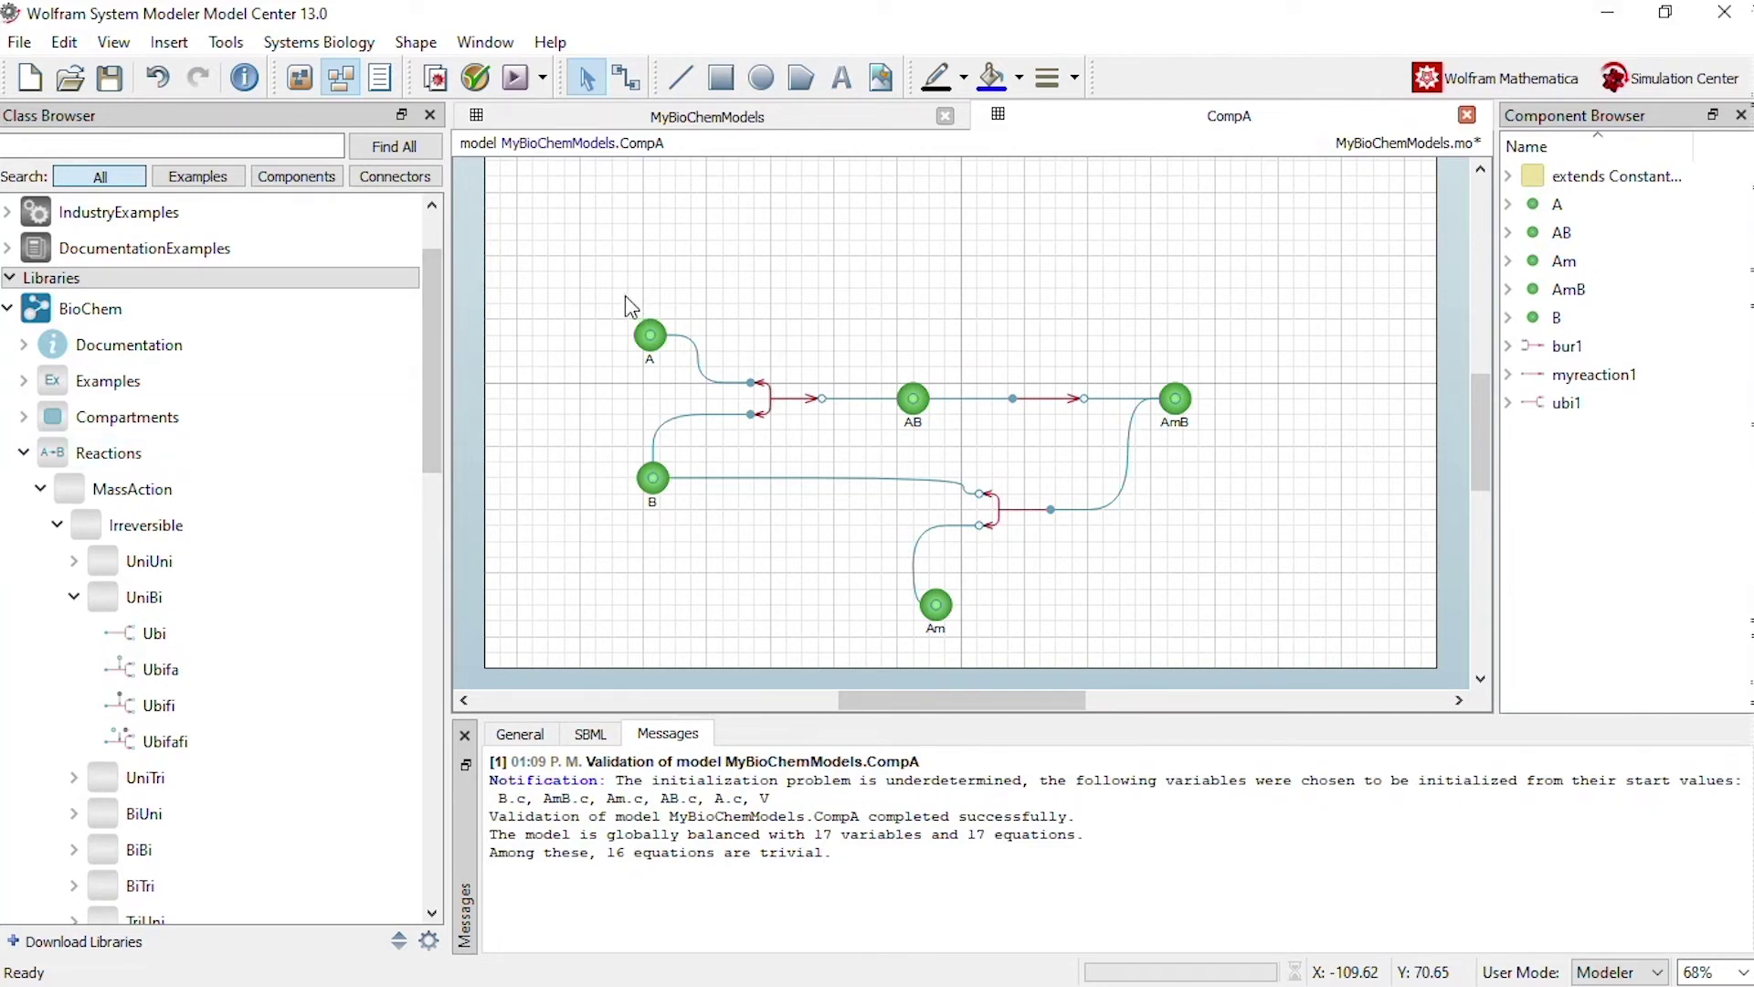
Step: Save the CompA model and add a Real parameter named A0 with value 10
key("ctrl+s")
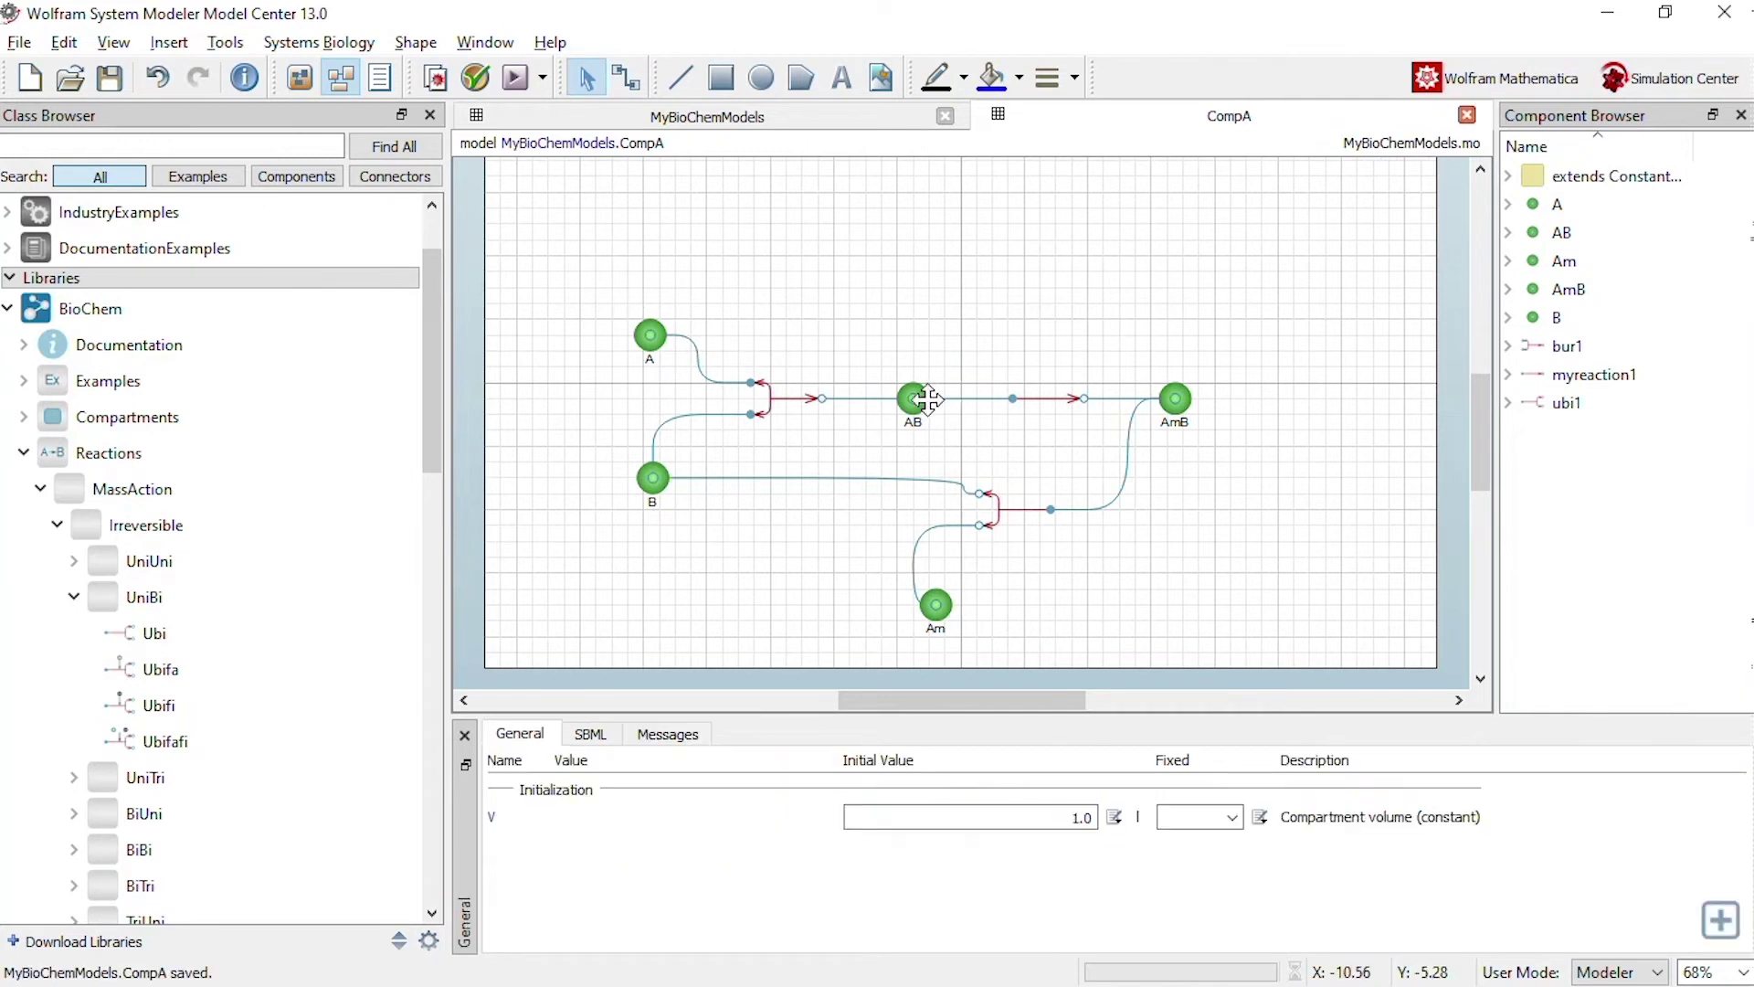
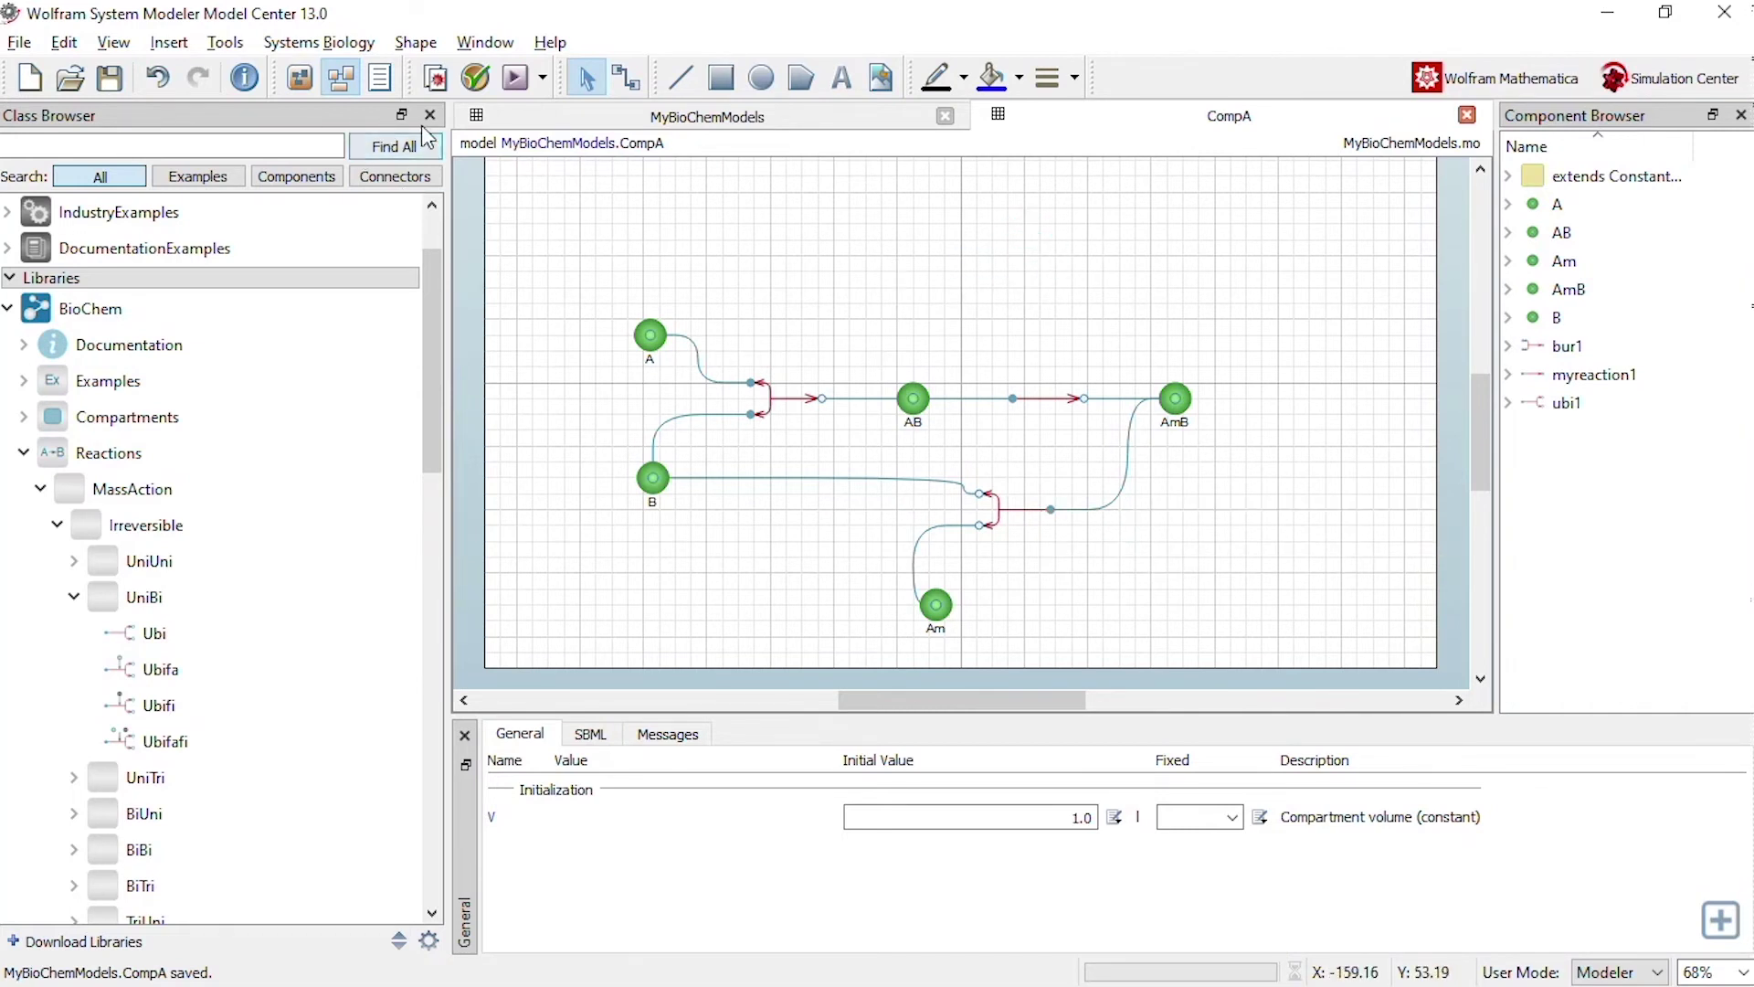
left_click(183, 47)
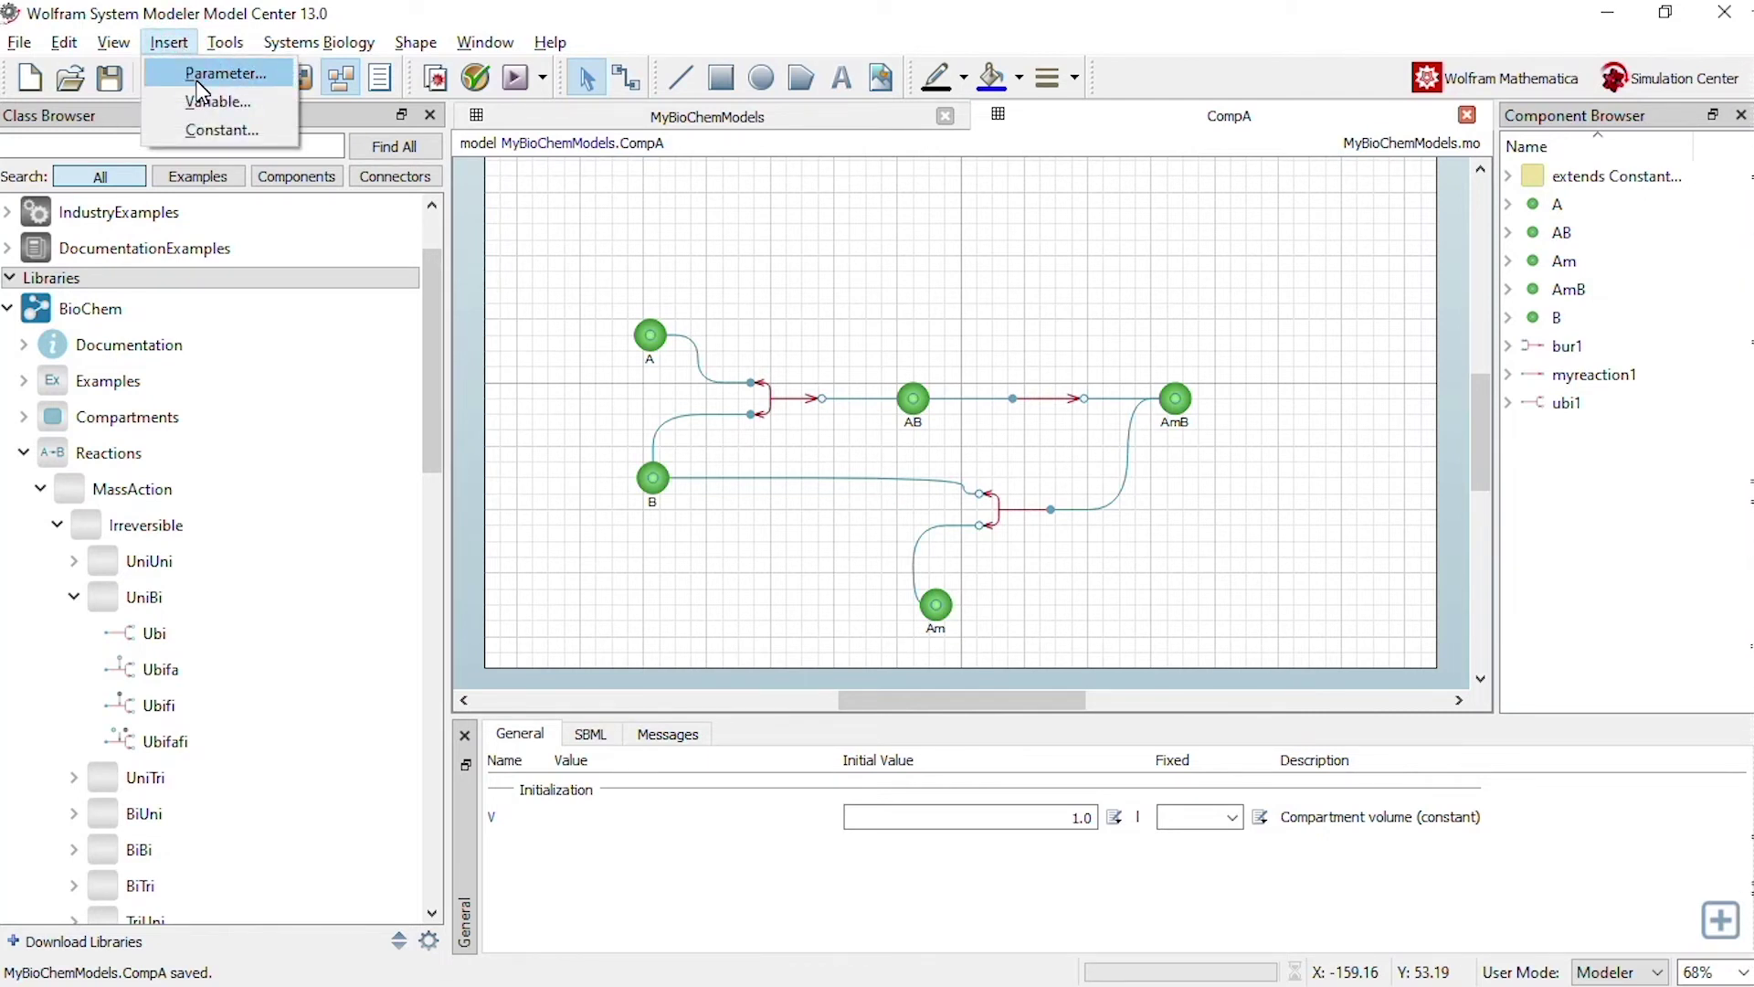
left_click(199, 77)
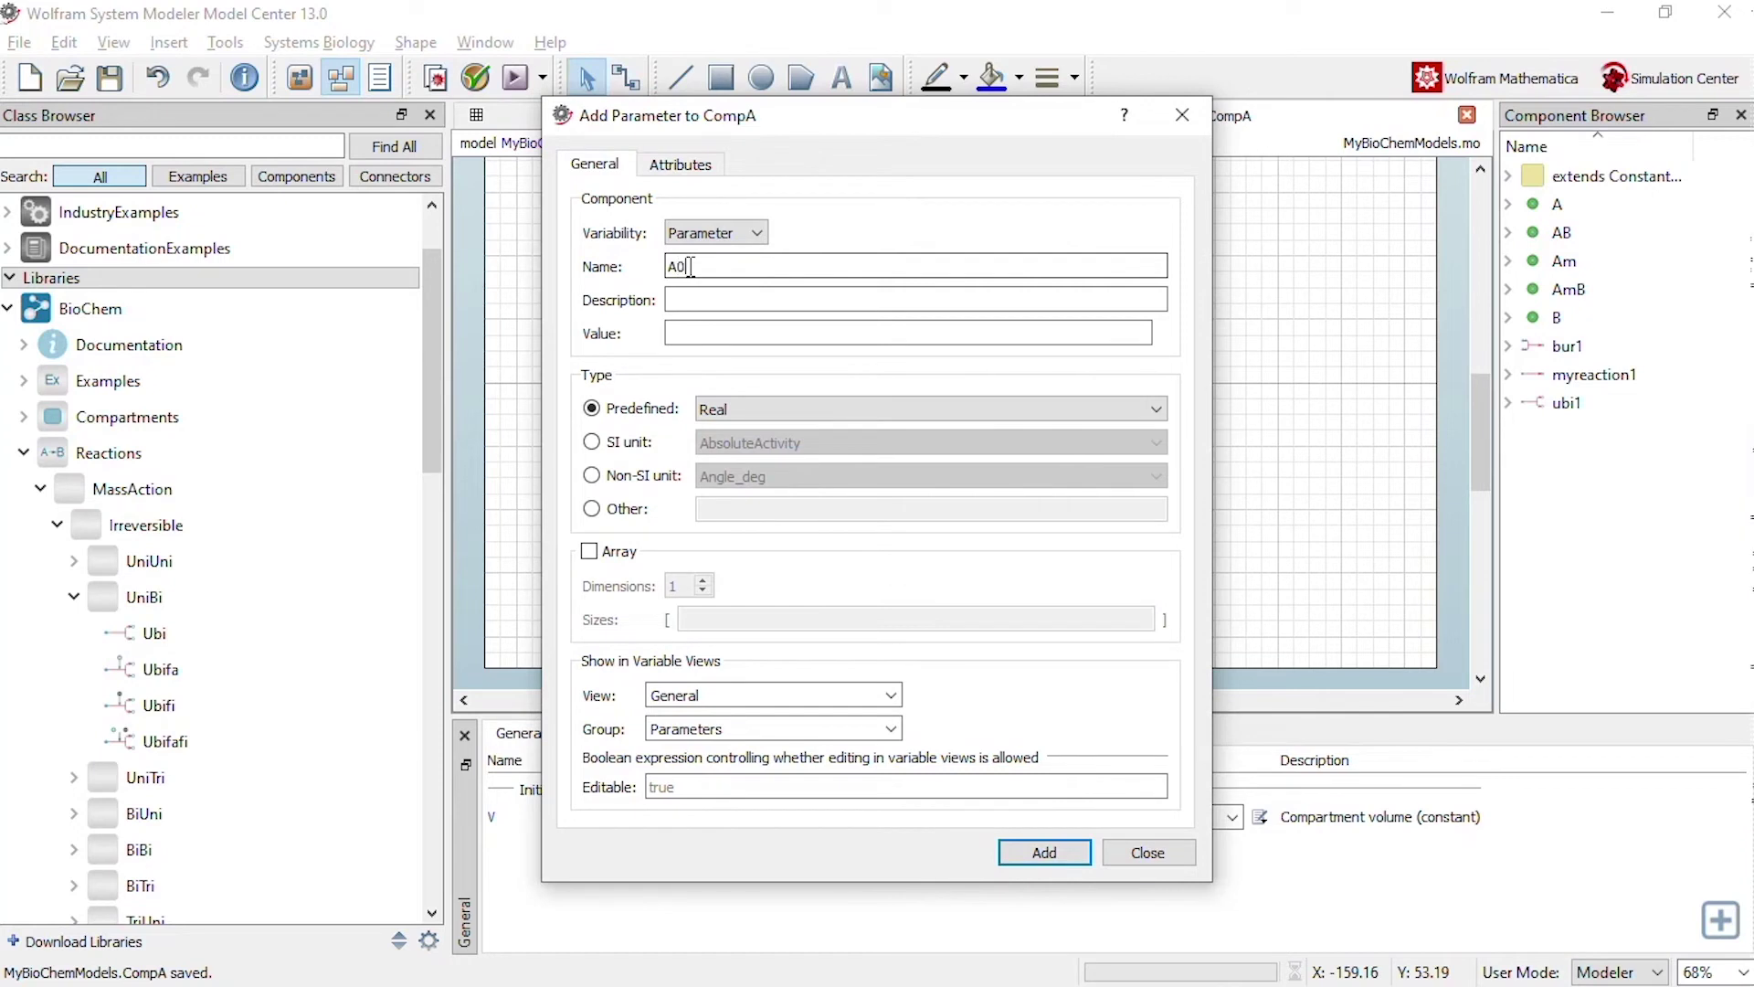
type("A0")
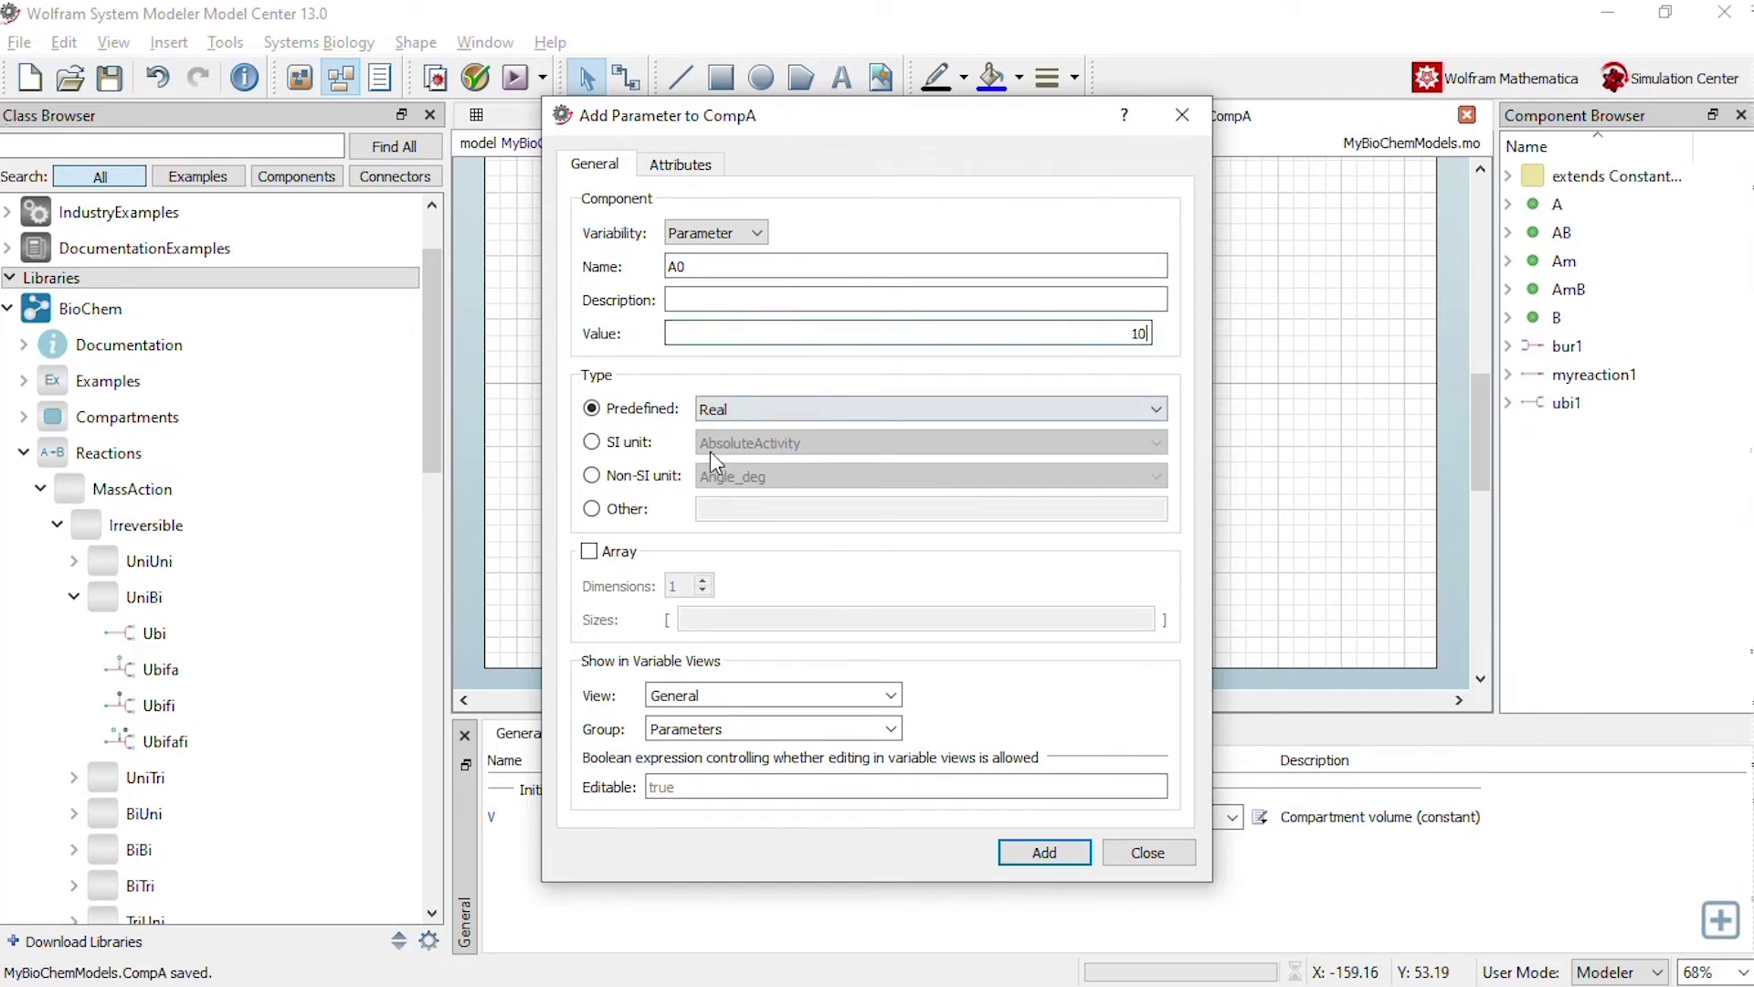
left_click(1045, 853)
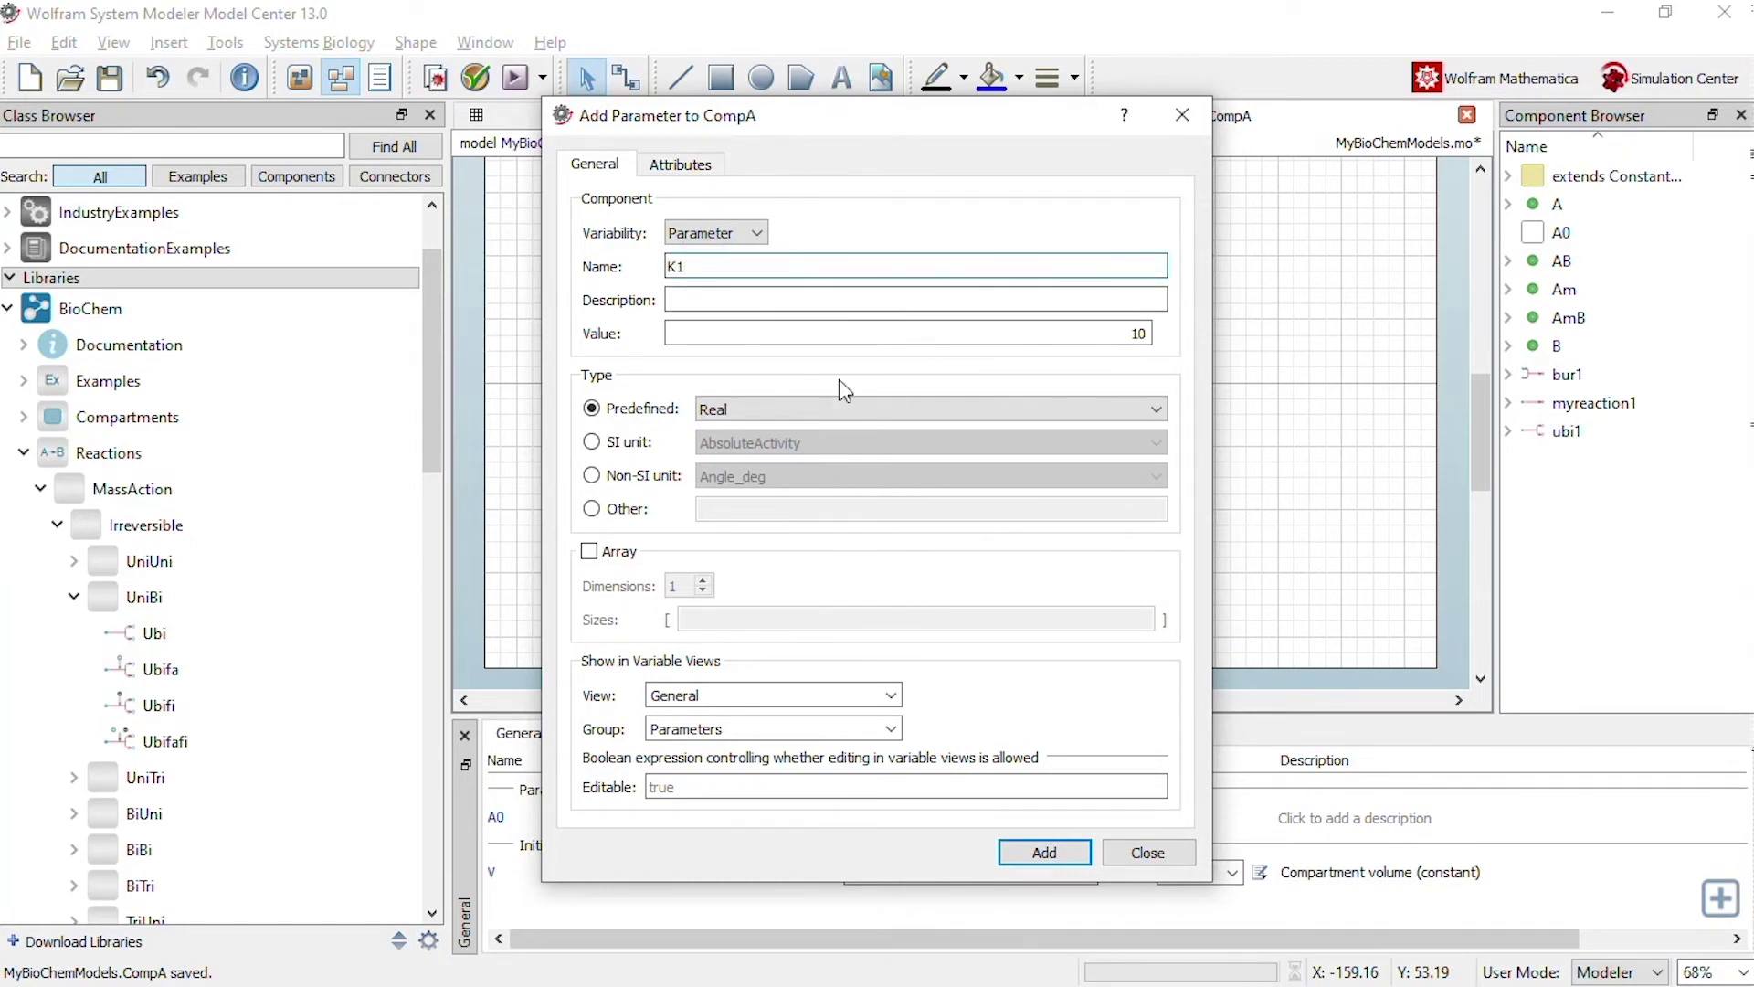
Step: Add two more Real parameters to CompA: K1 with value 5 and K2 with value 1
double_click(1135, 333)
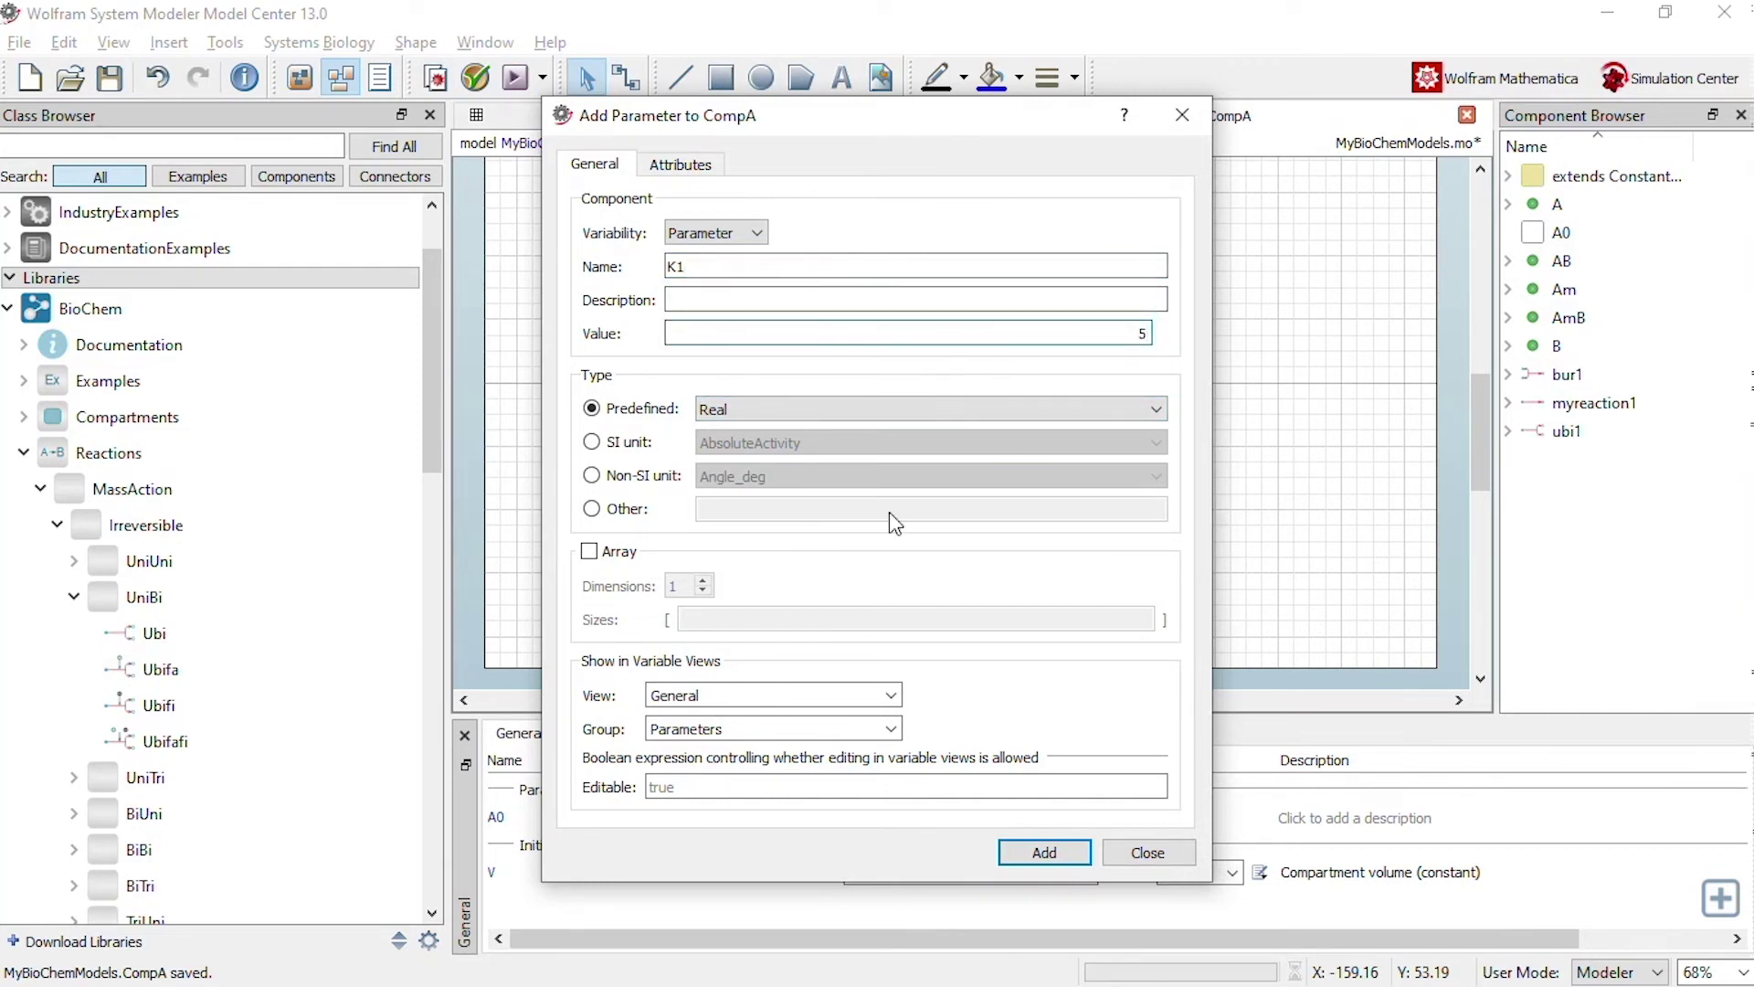
left_click(1042, 852)
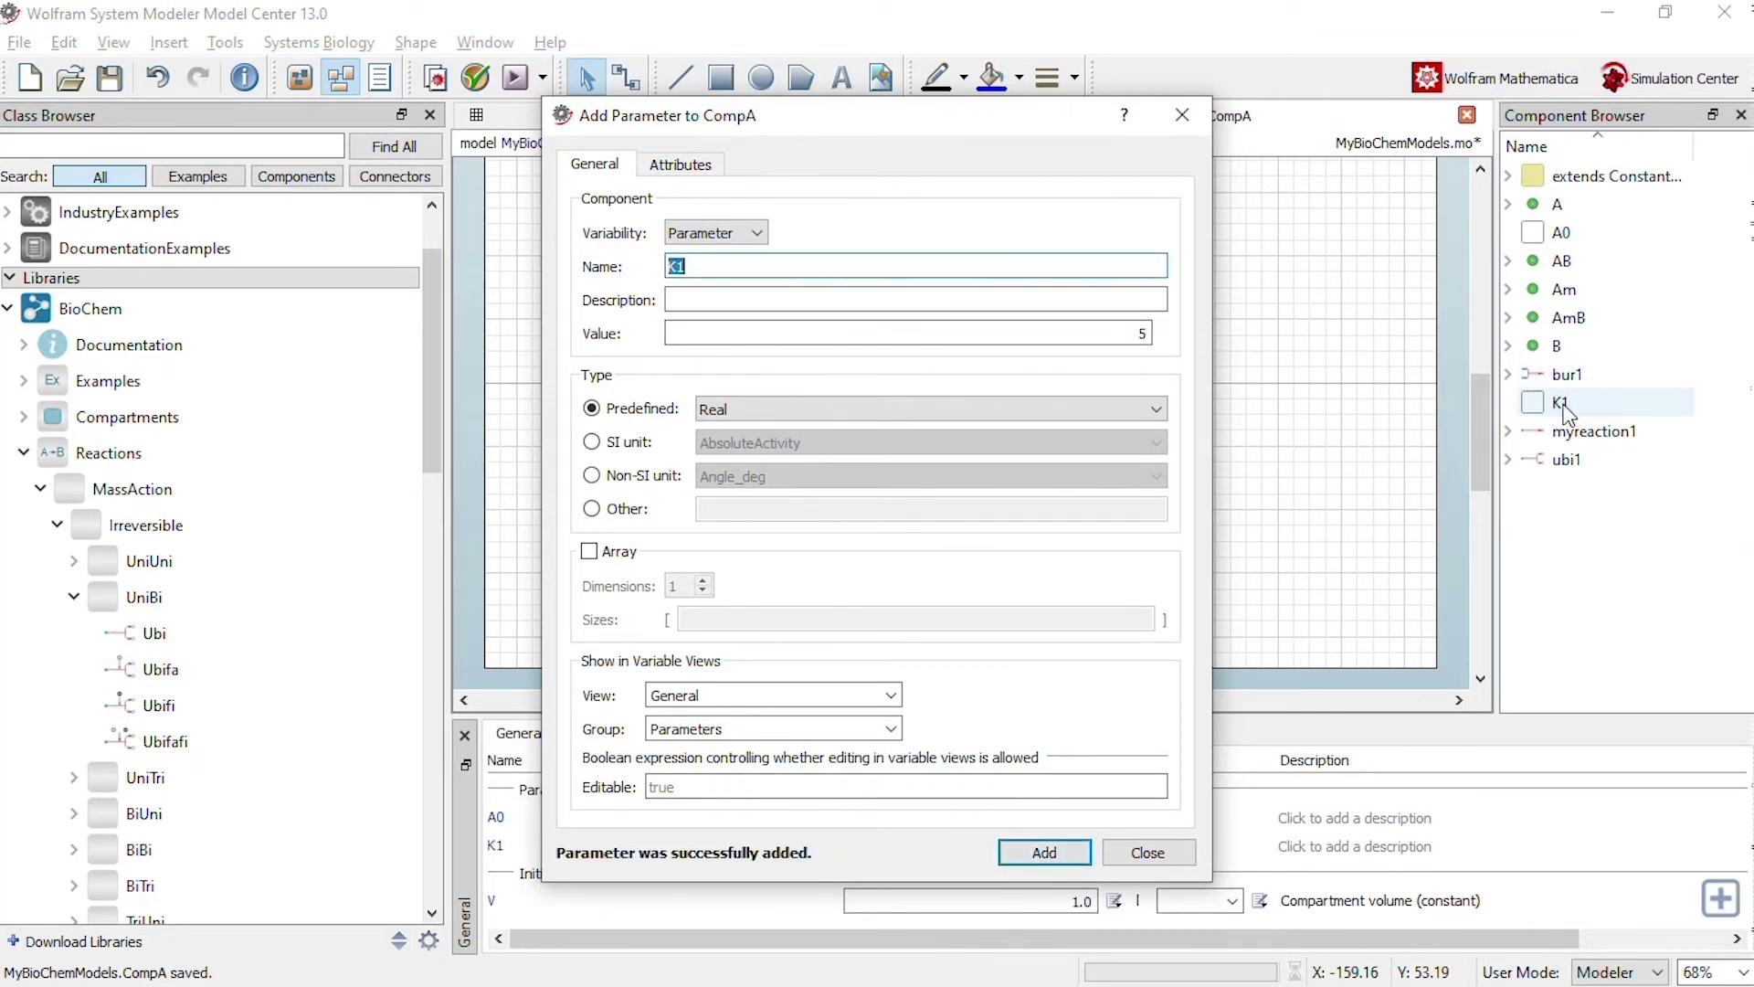
left_click(697, 265)
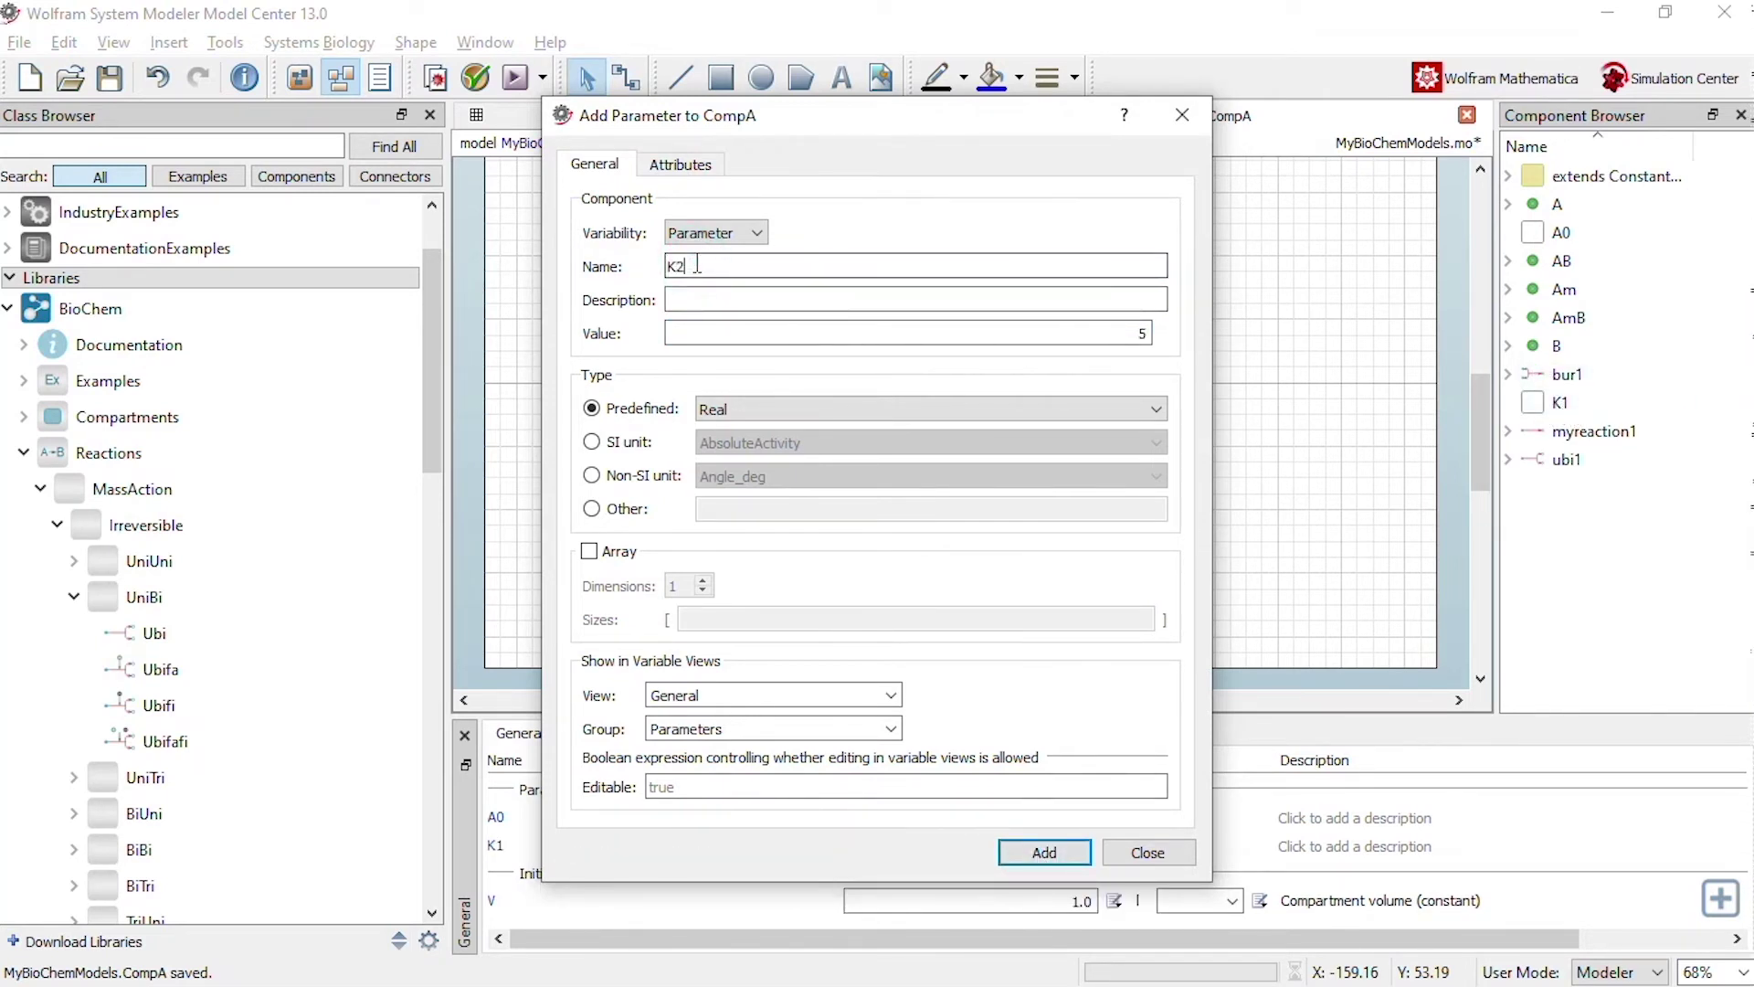
type("2")
double_click(1144, 333)
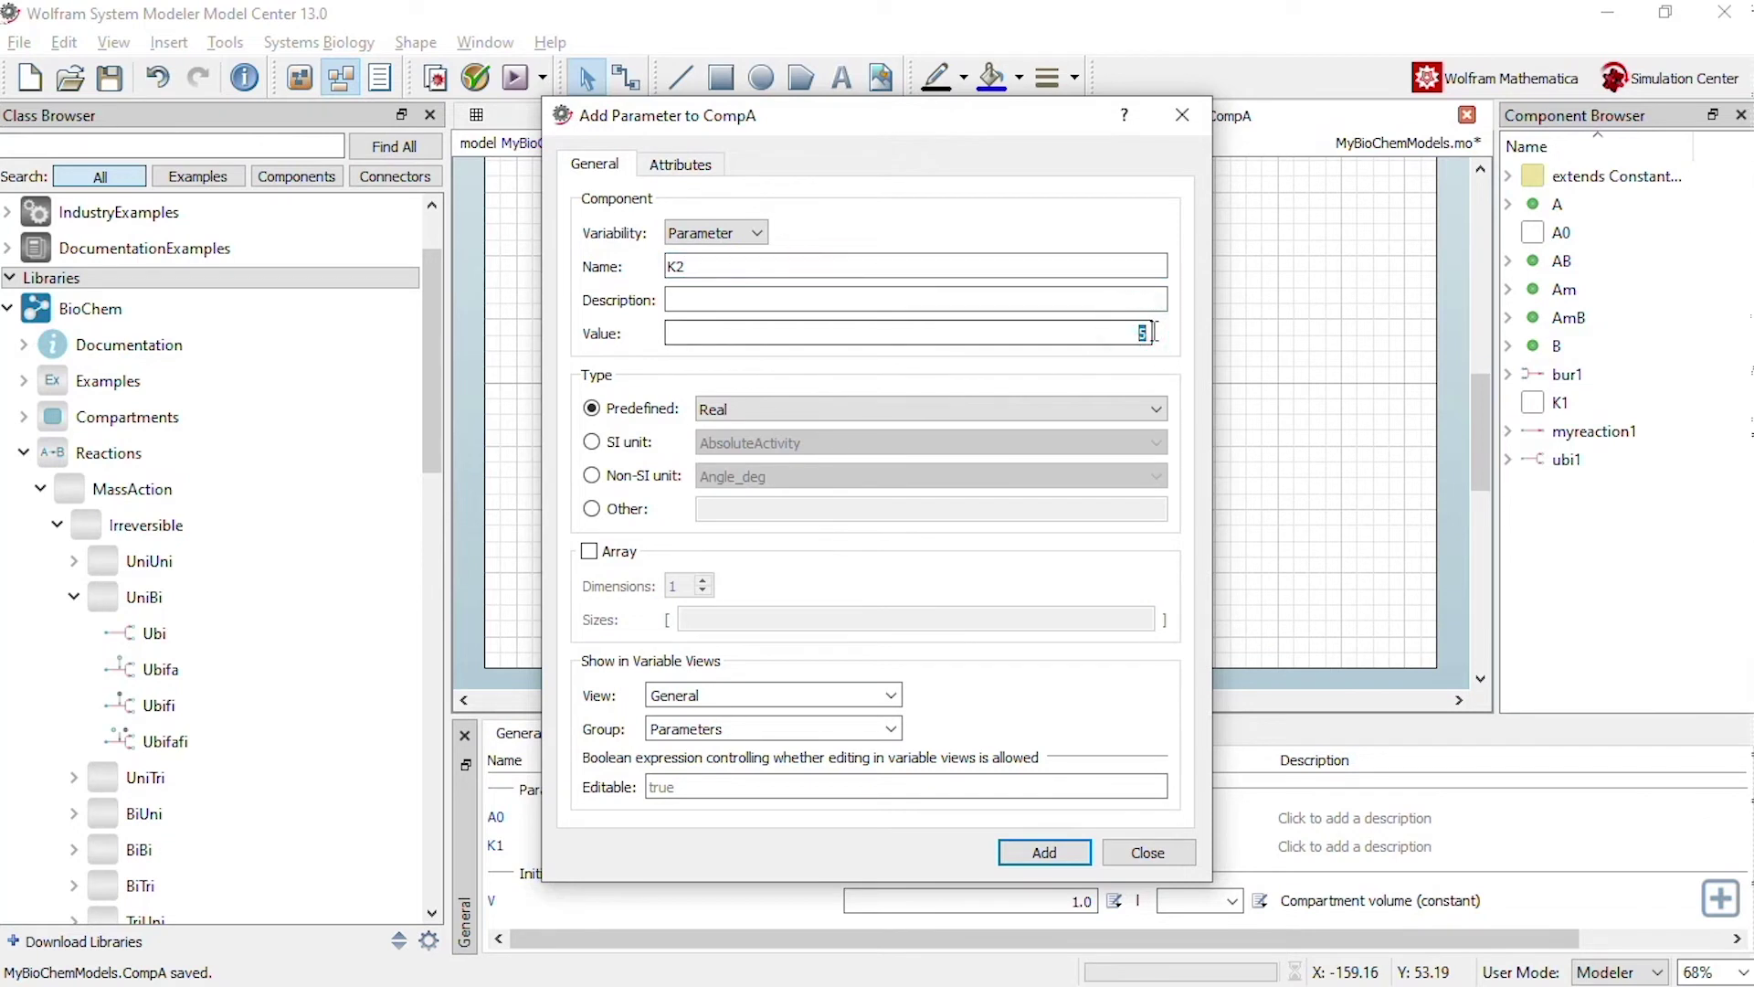
type("1")
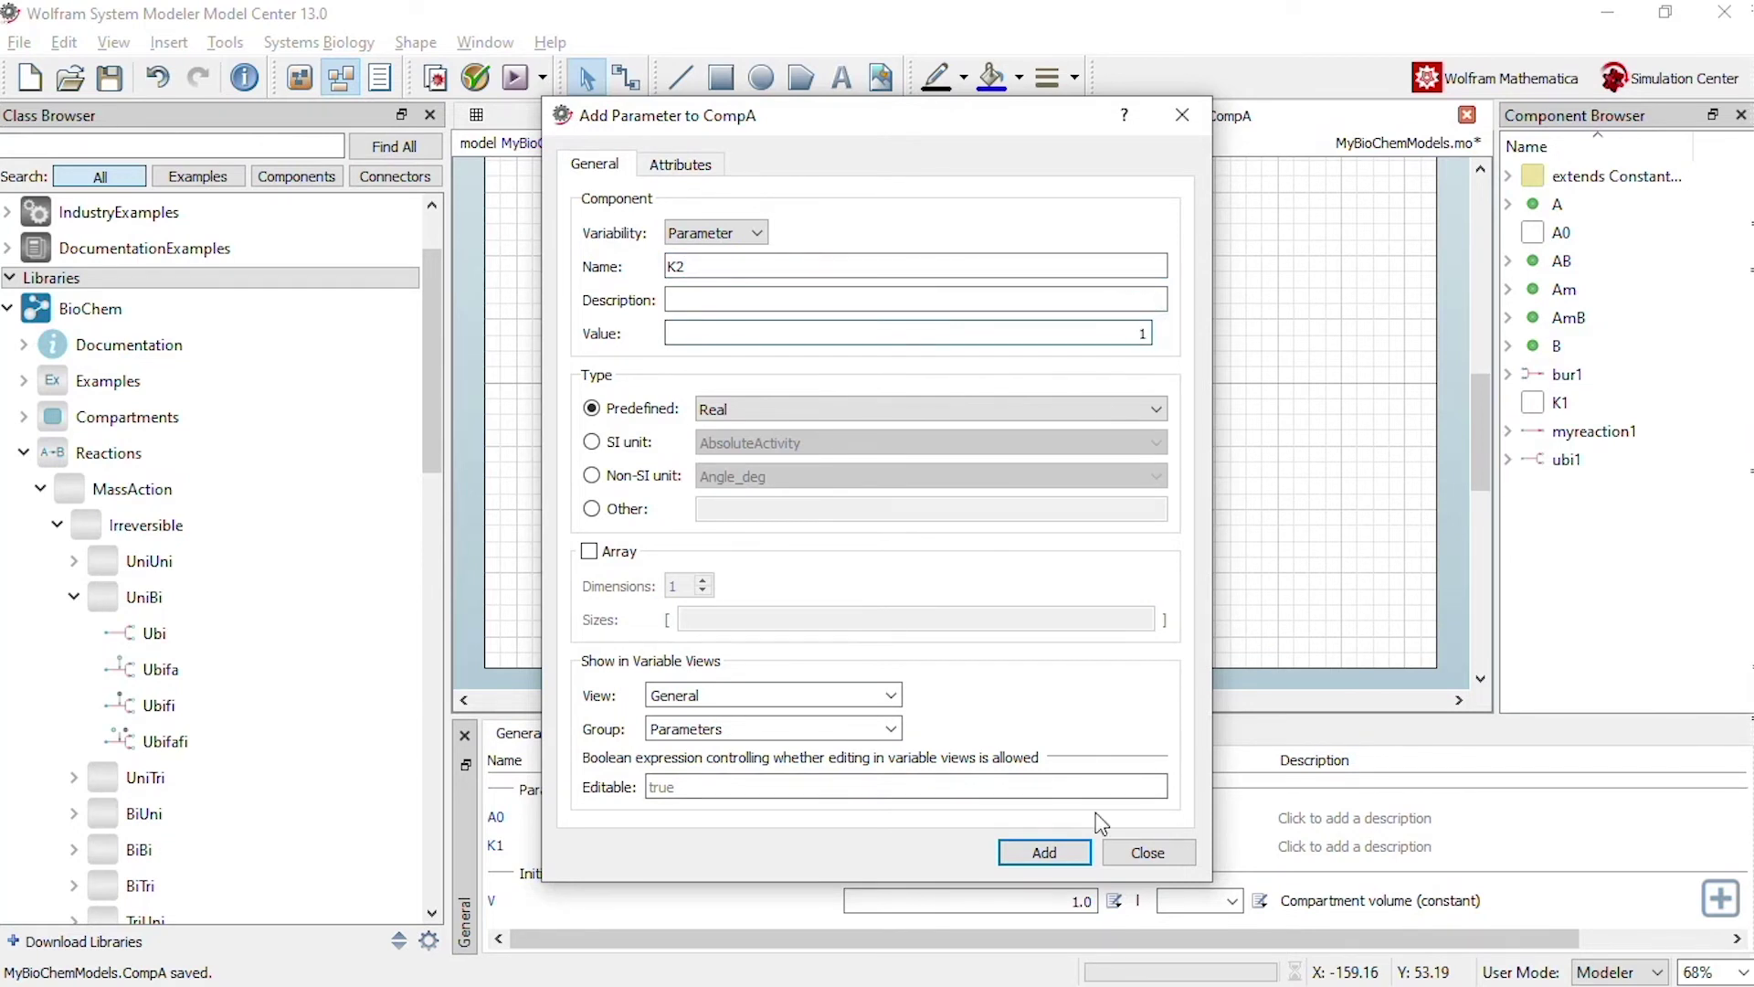
left_click(1051, 852)
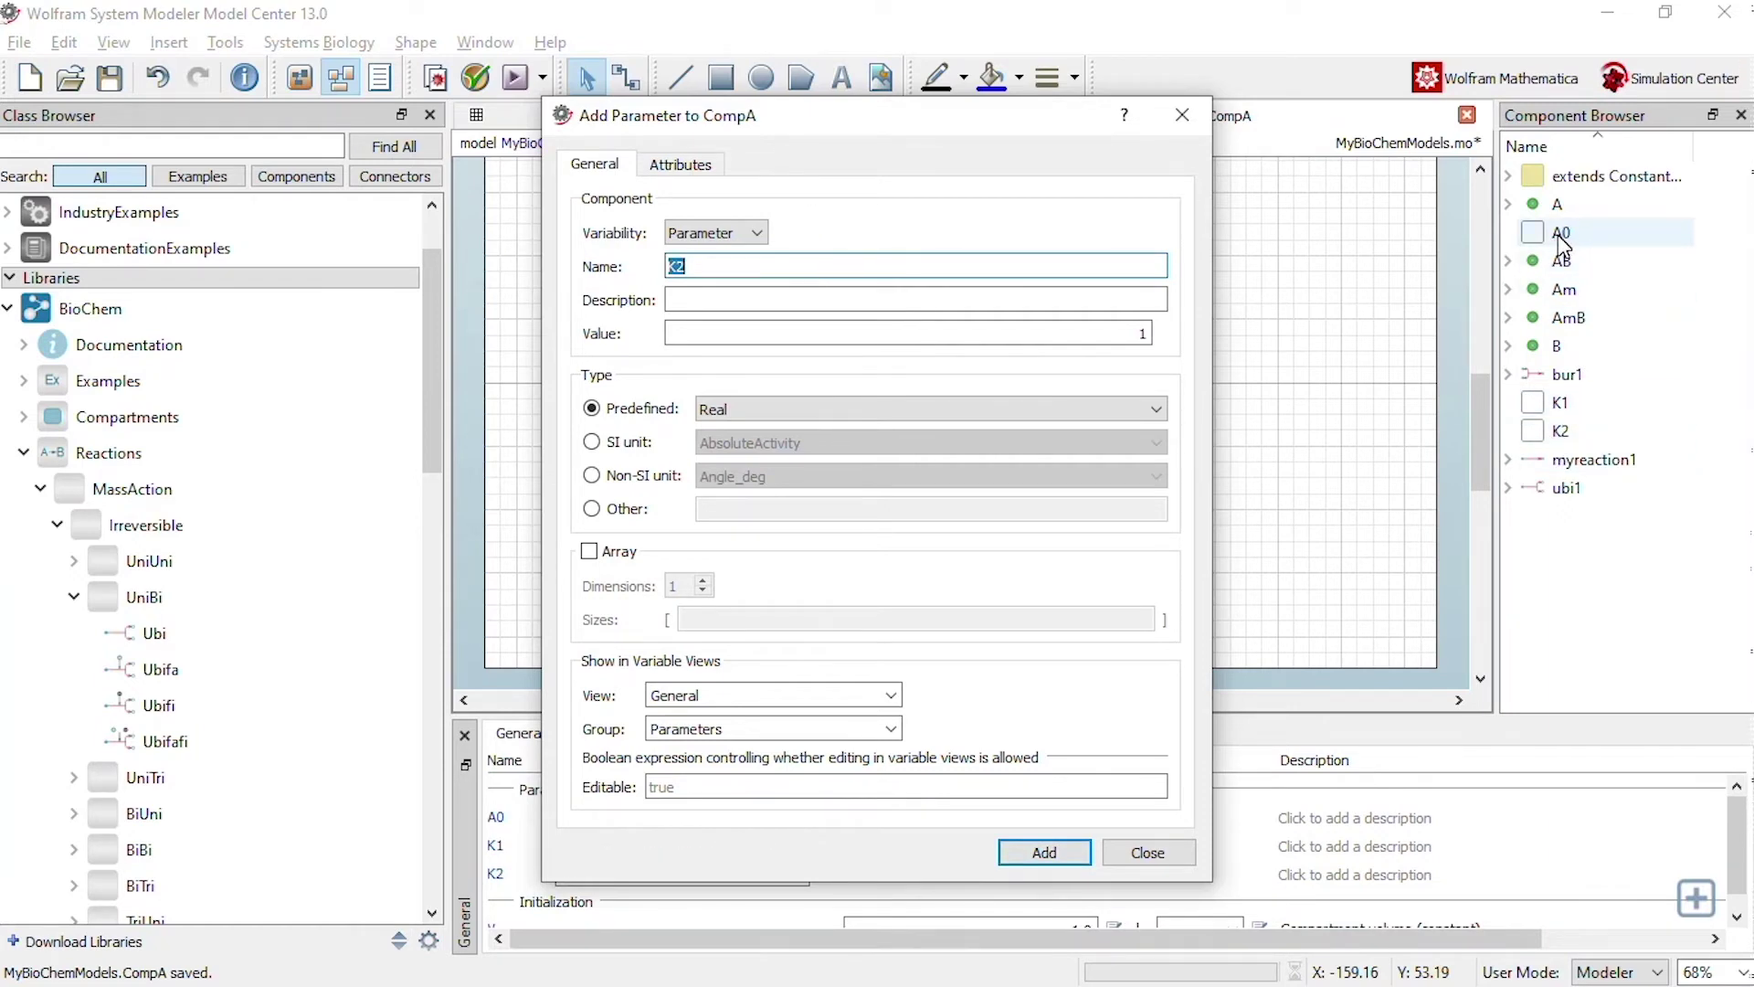
left_click(1143, 852)
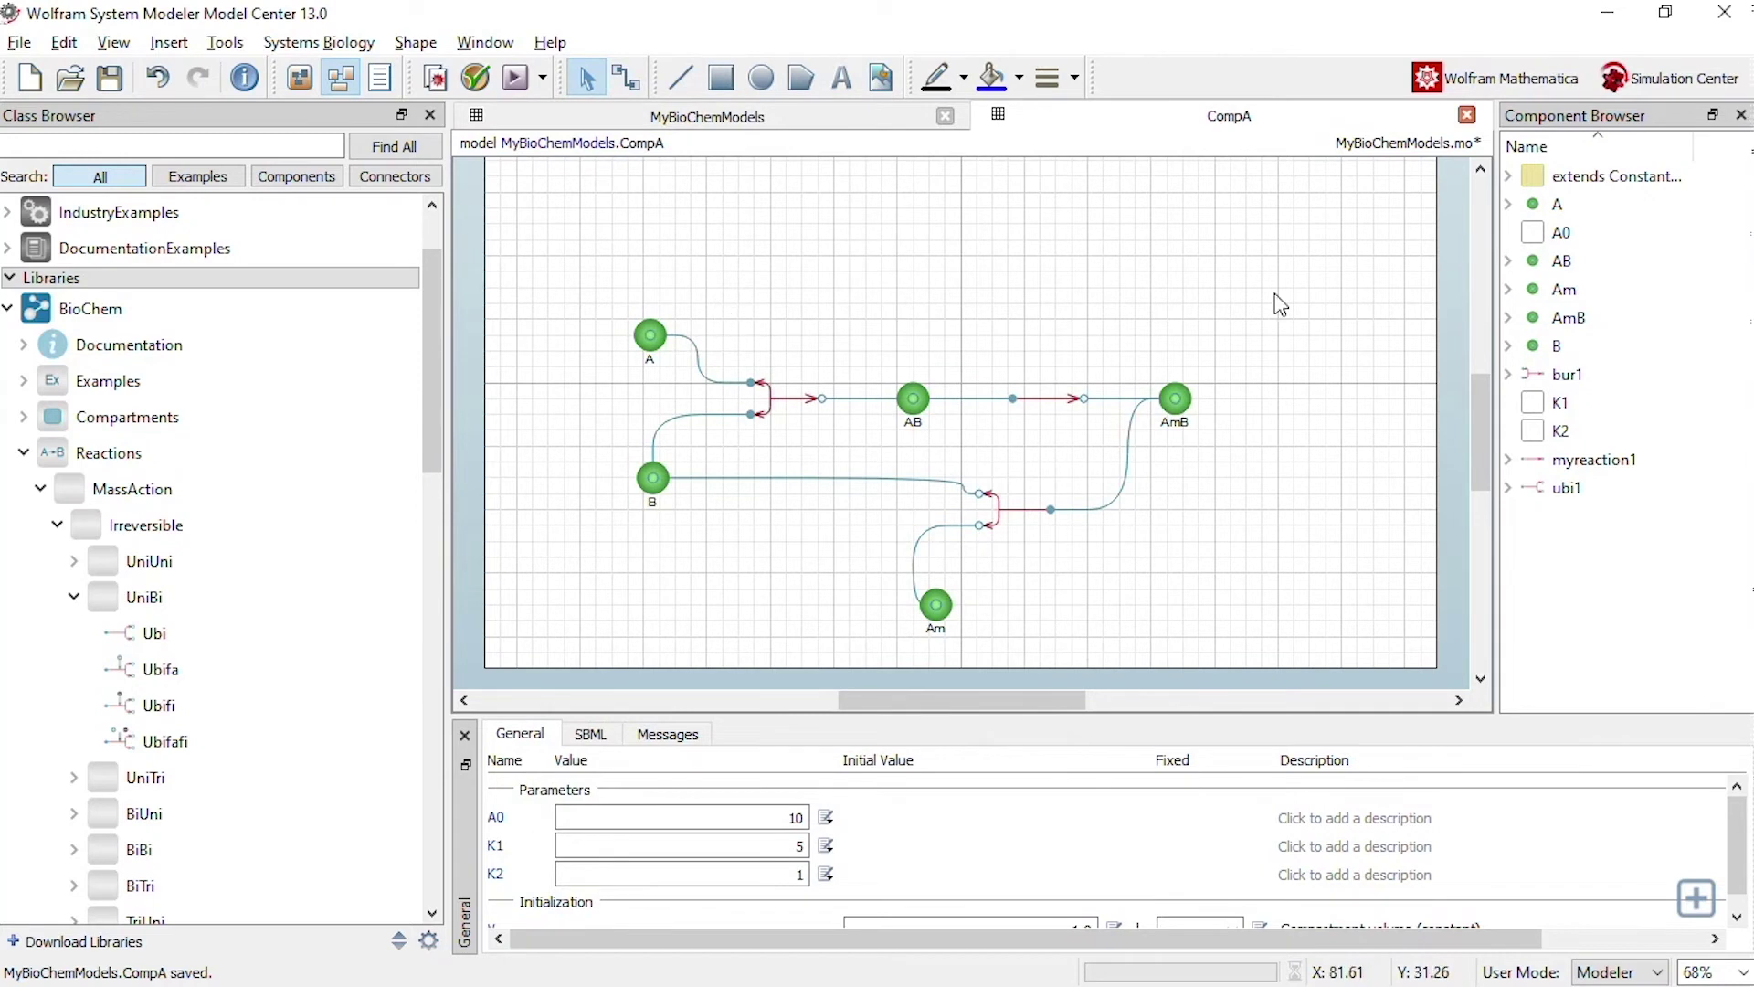
Step: Set the initial concentration c of substance A to the parameter A0
left_click(649, 336)
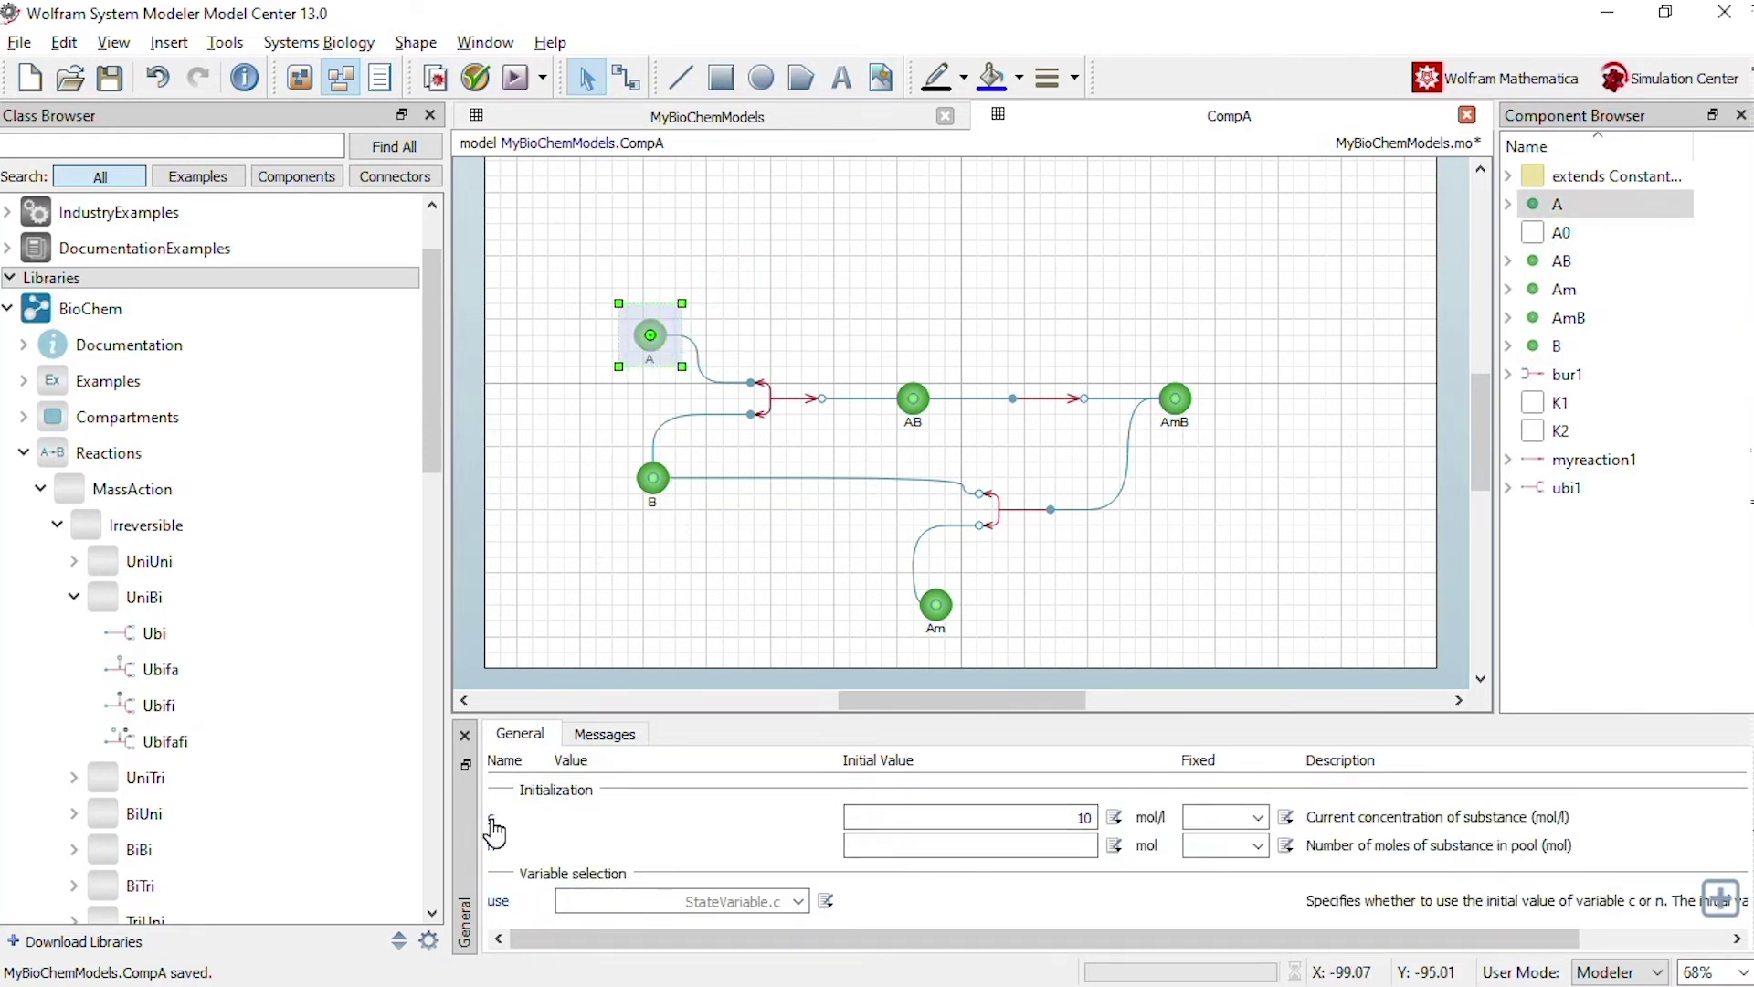
double_click(1085, 817)
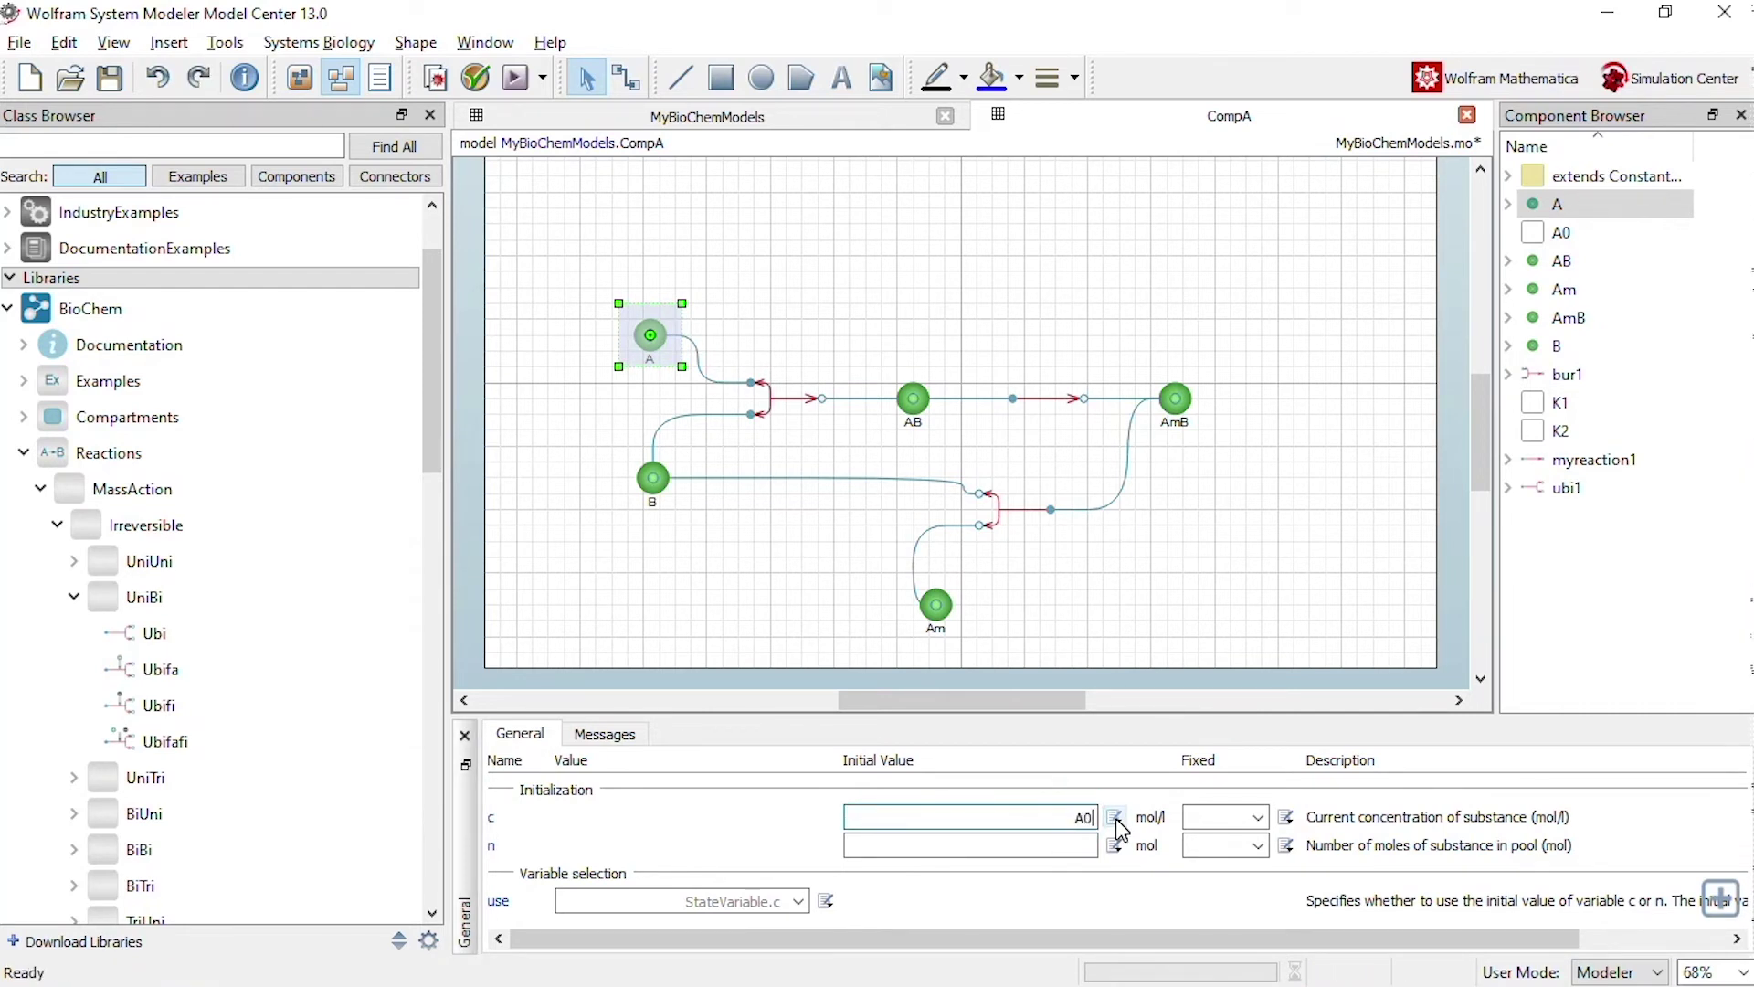
key("Return")
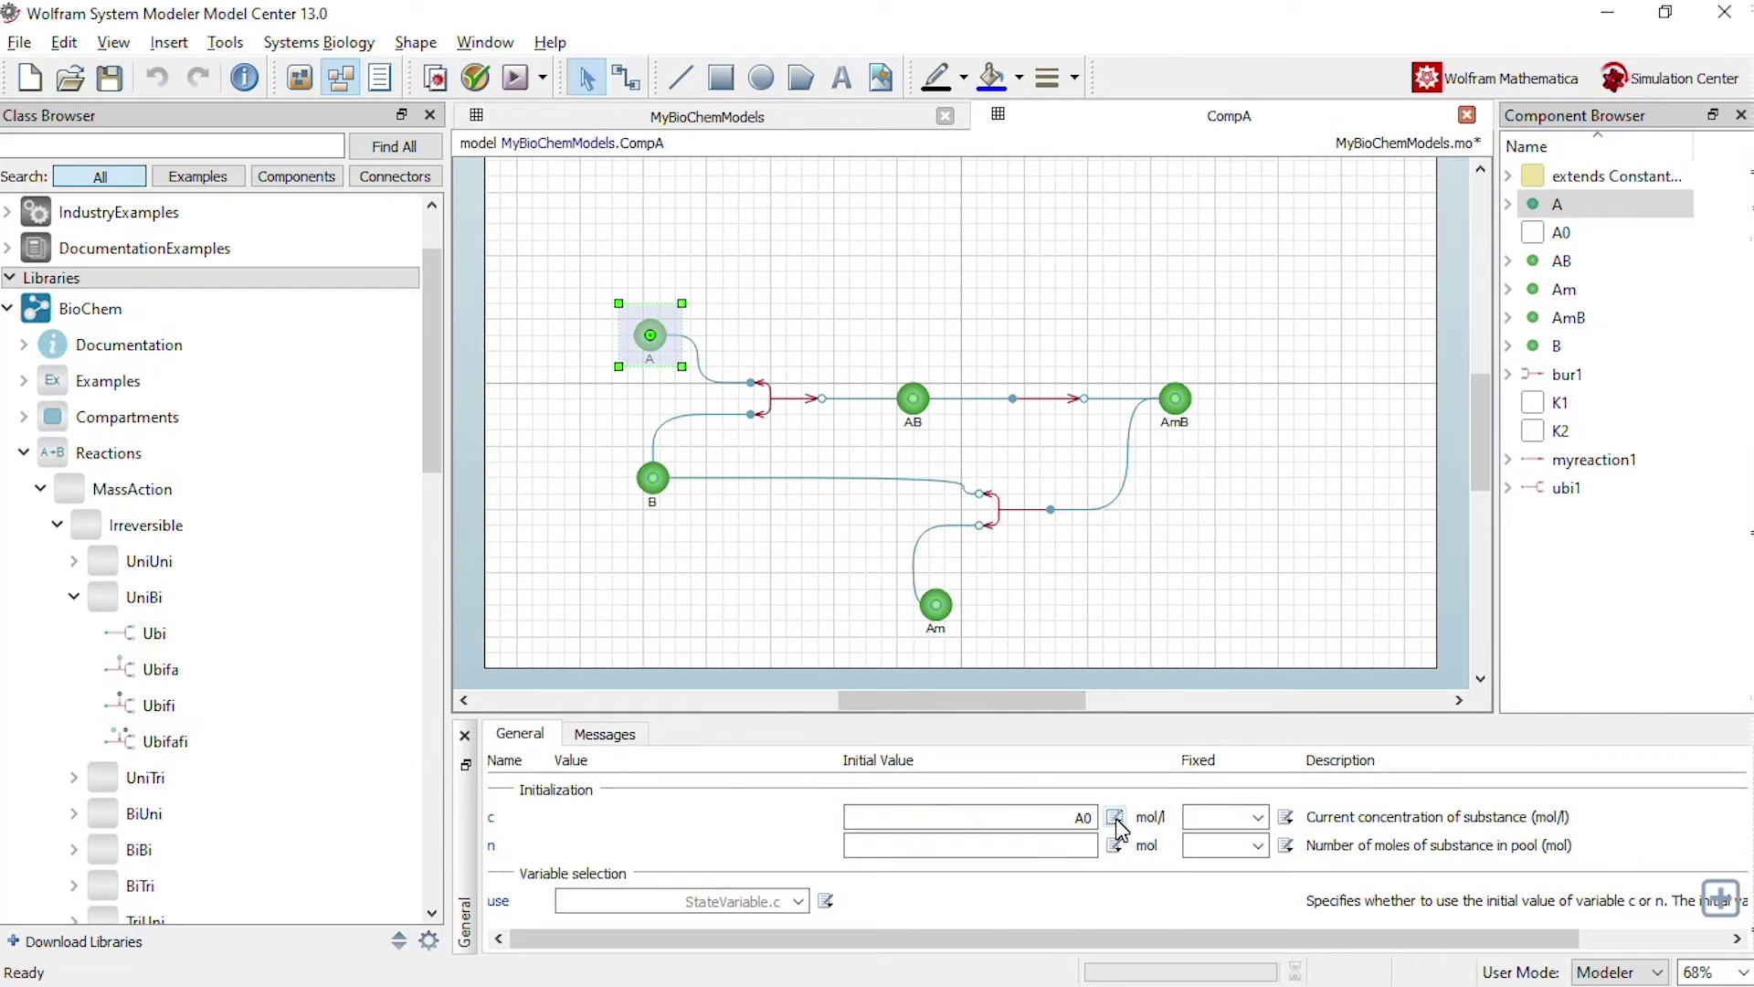
Step: Assign K1 to the rate constant k of myreaction1 and K2 to the coefficient k1 of ubi1
left_click(1033, 397)
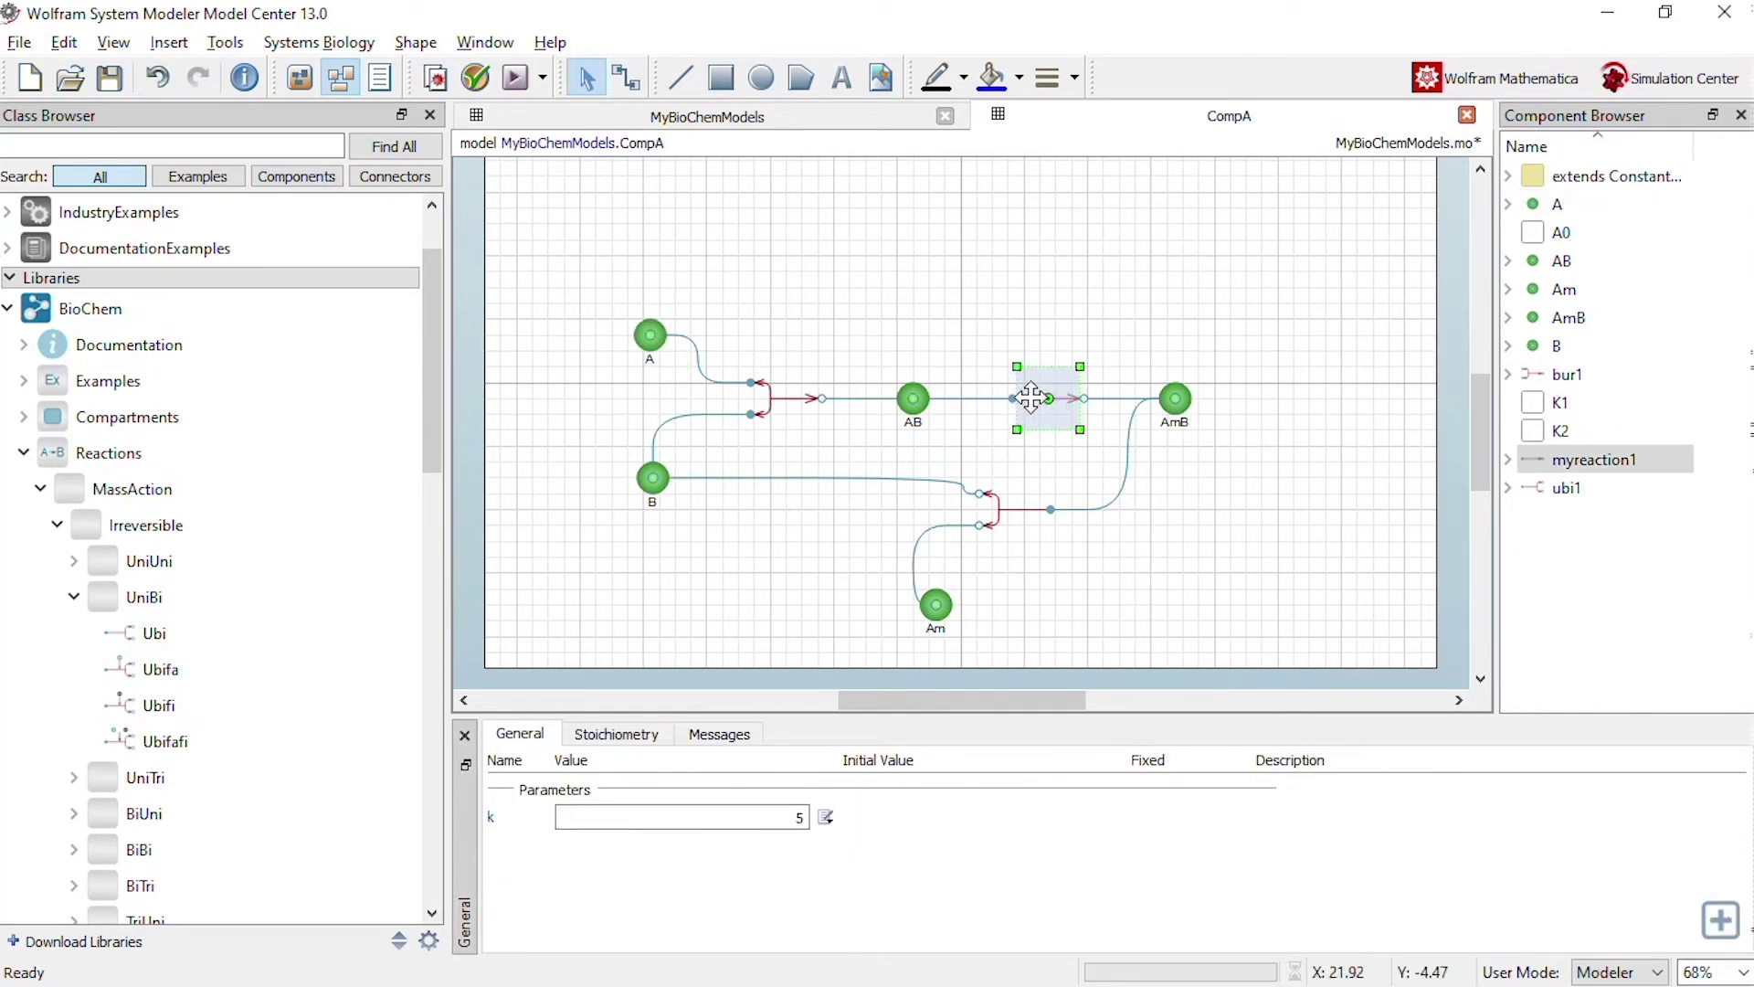
double_click(803, 818)
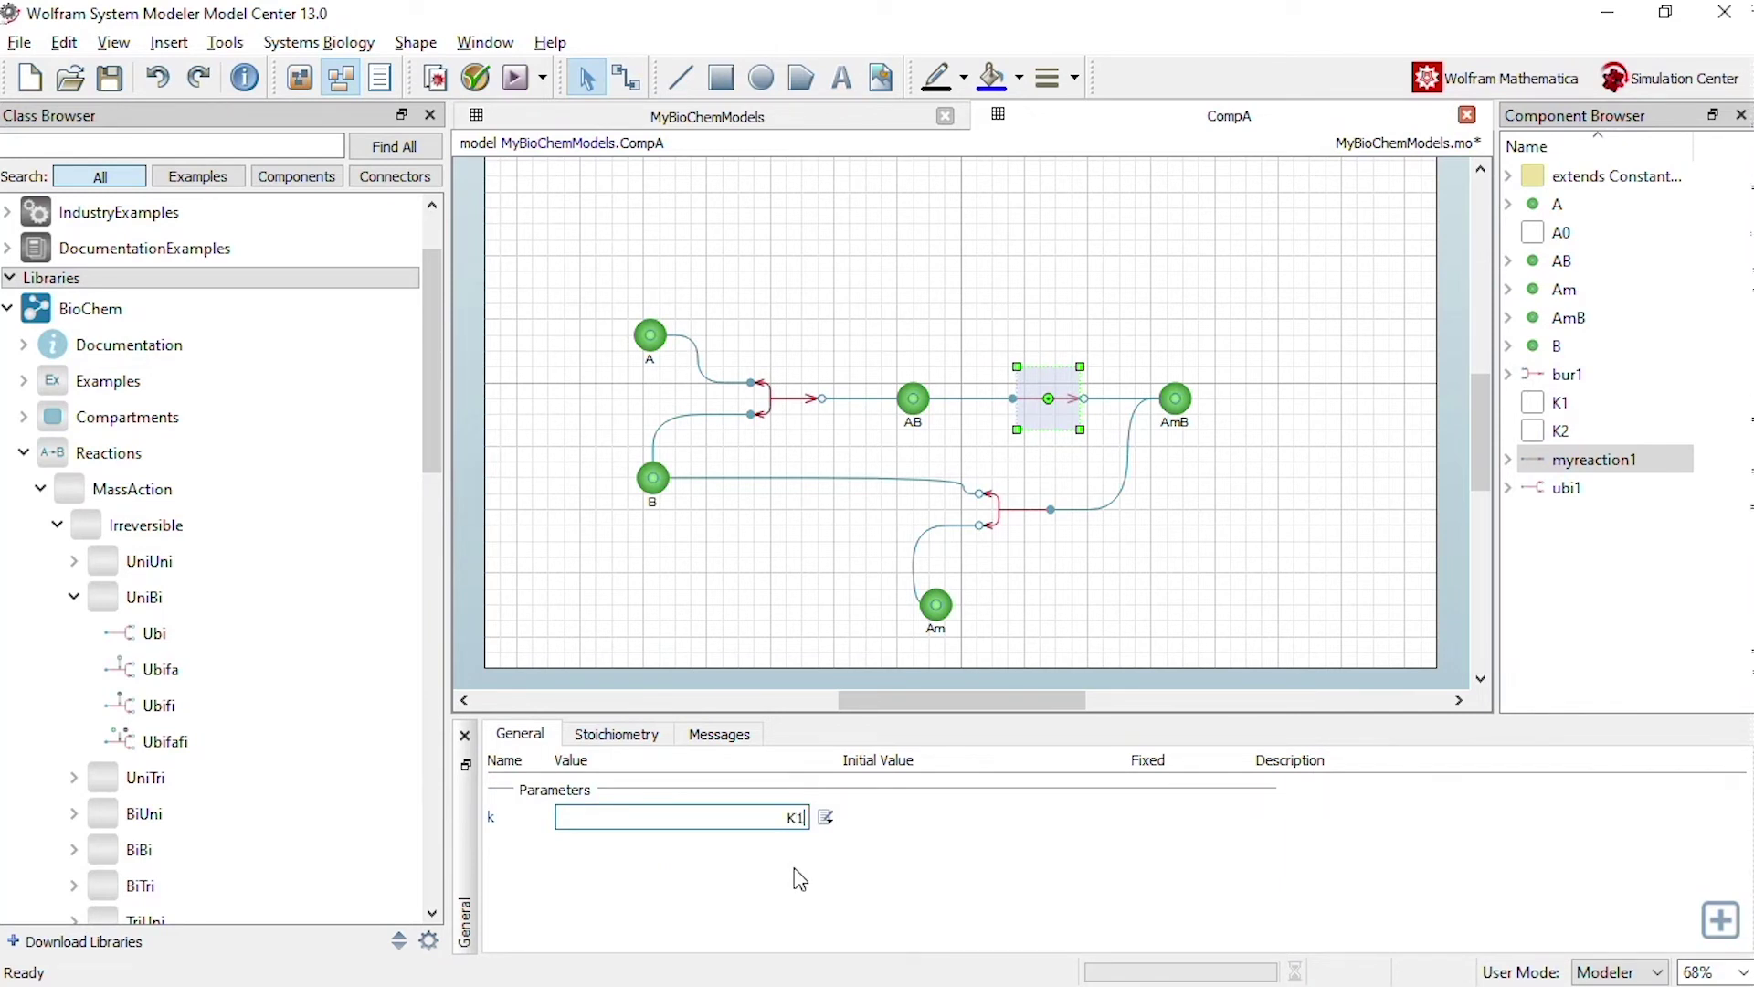
key("Return")
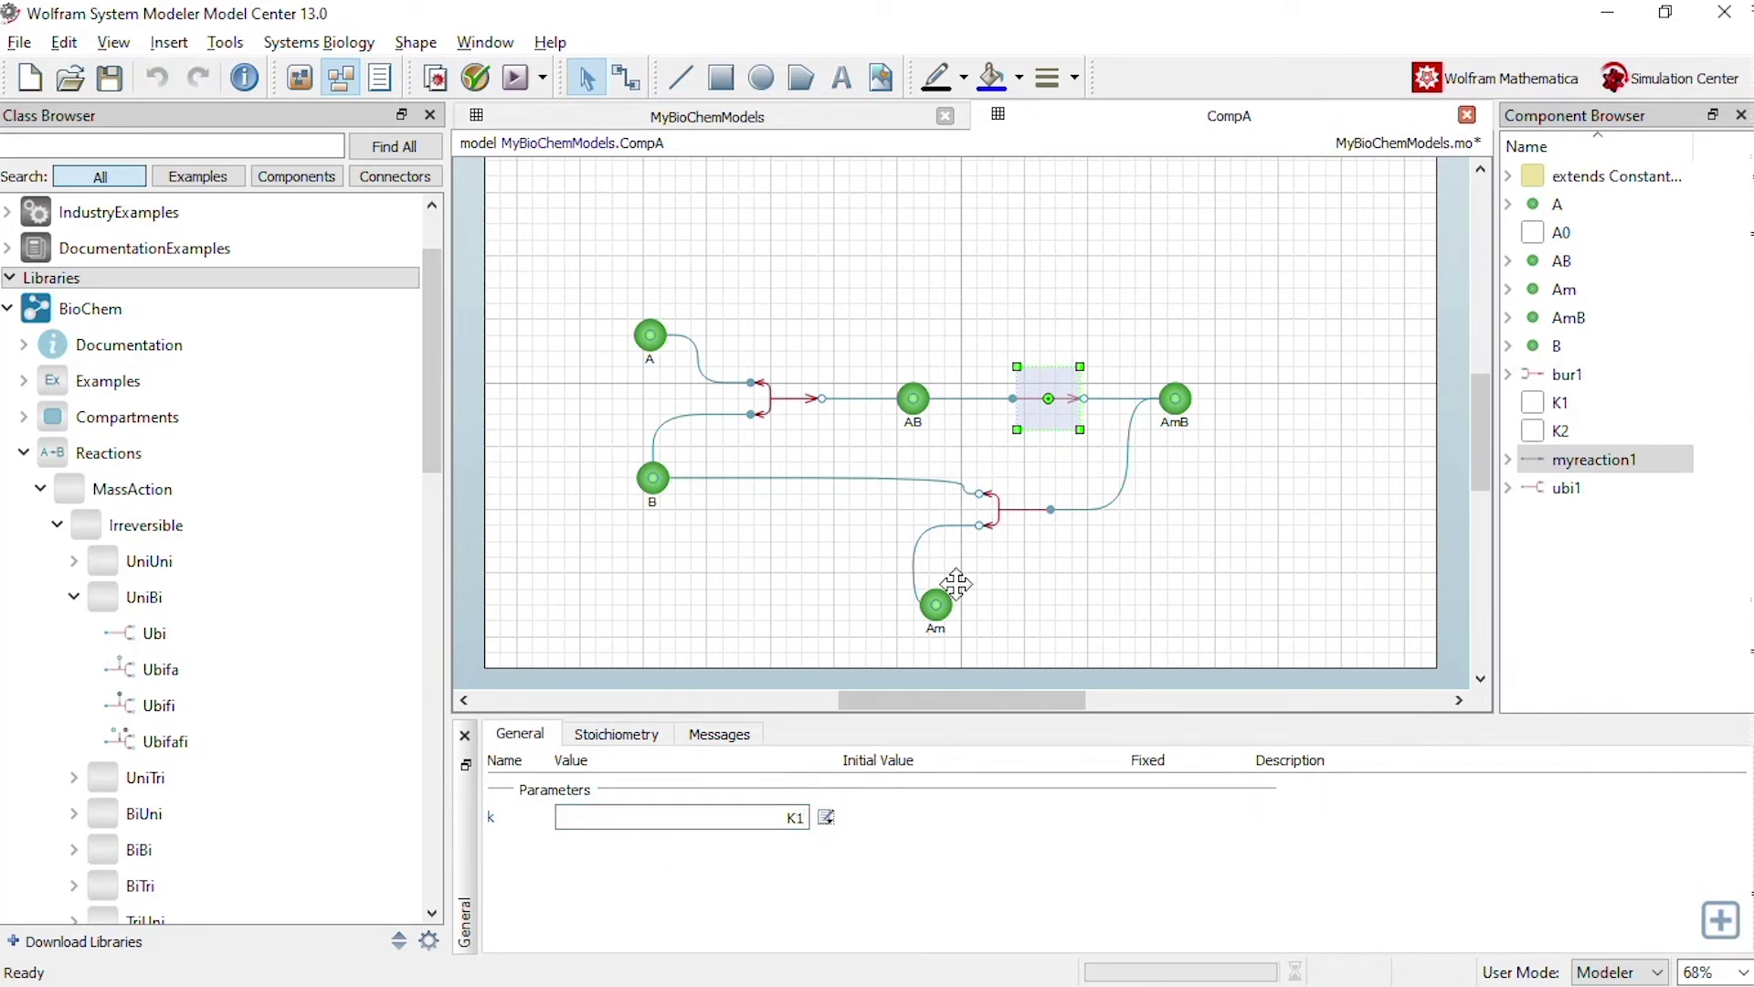
left_click(1003, 515)
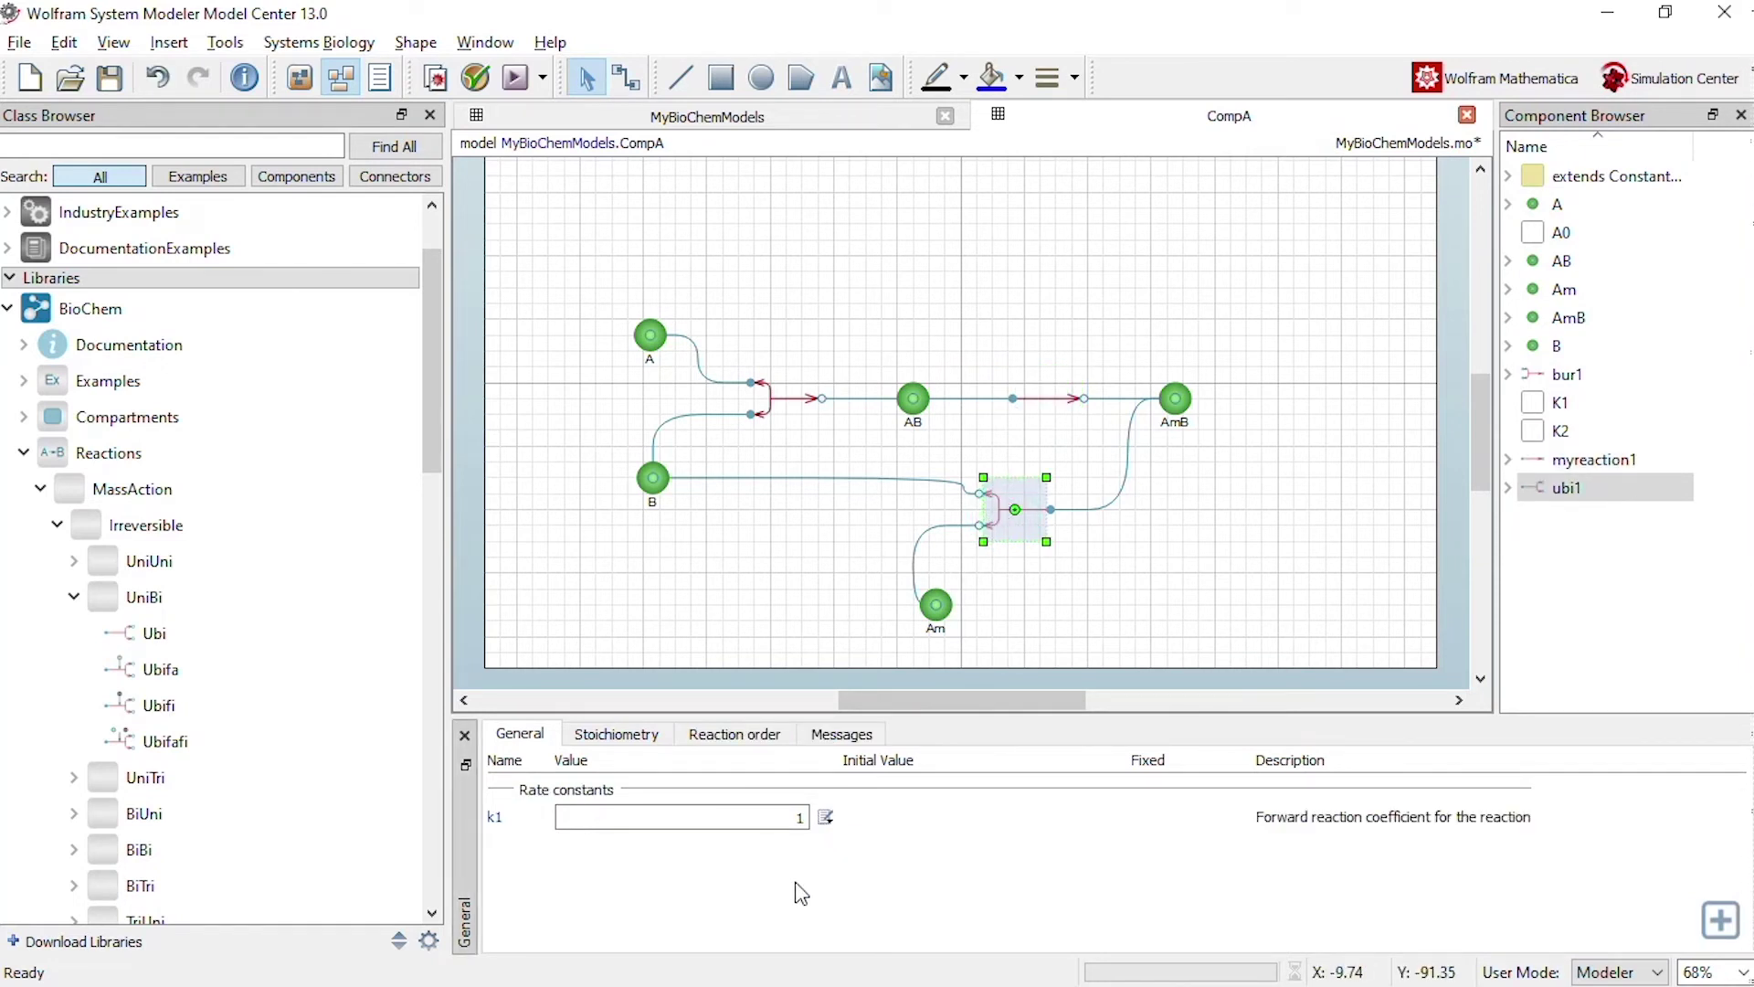
double_click(798, 817)
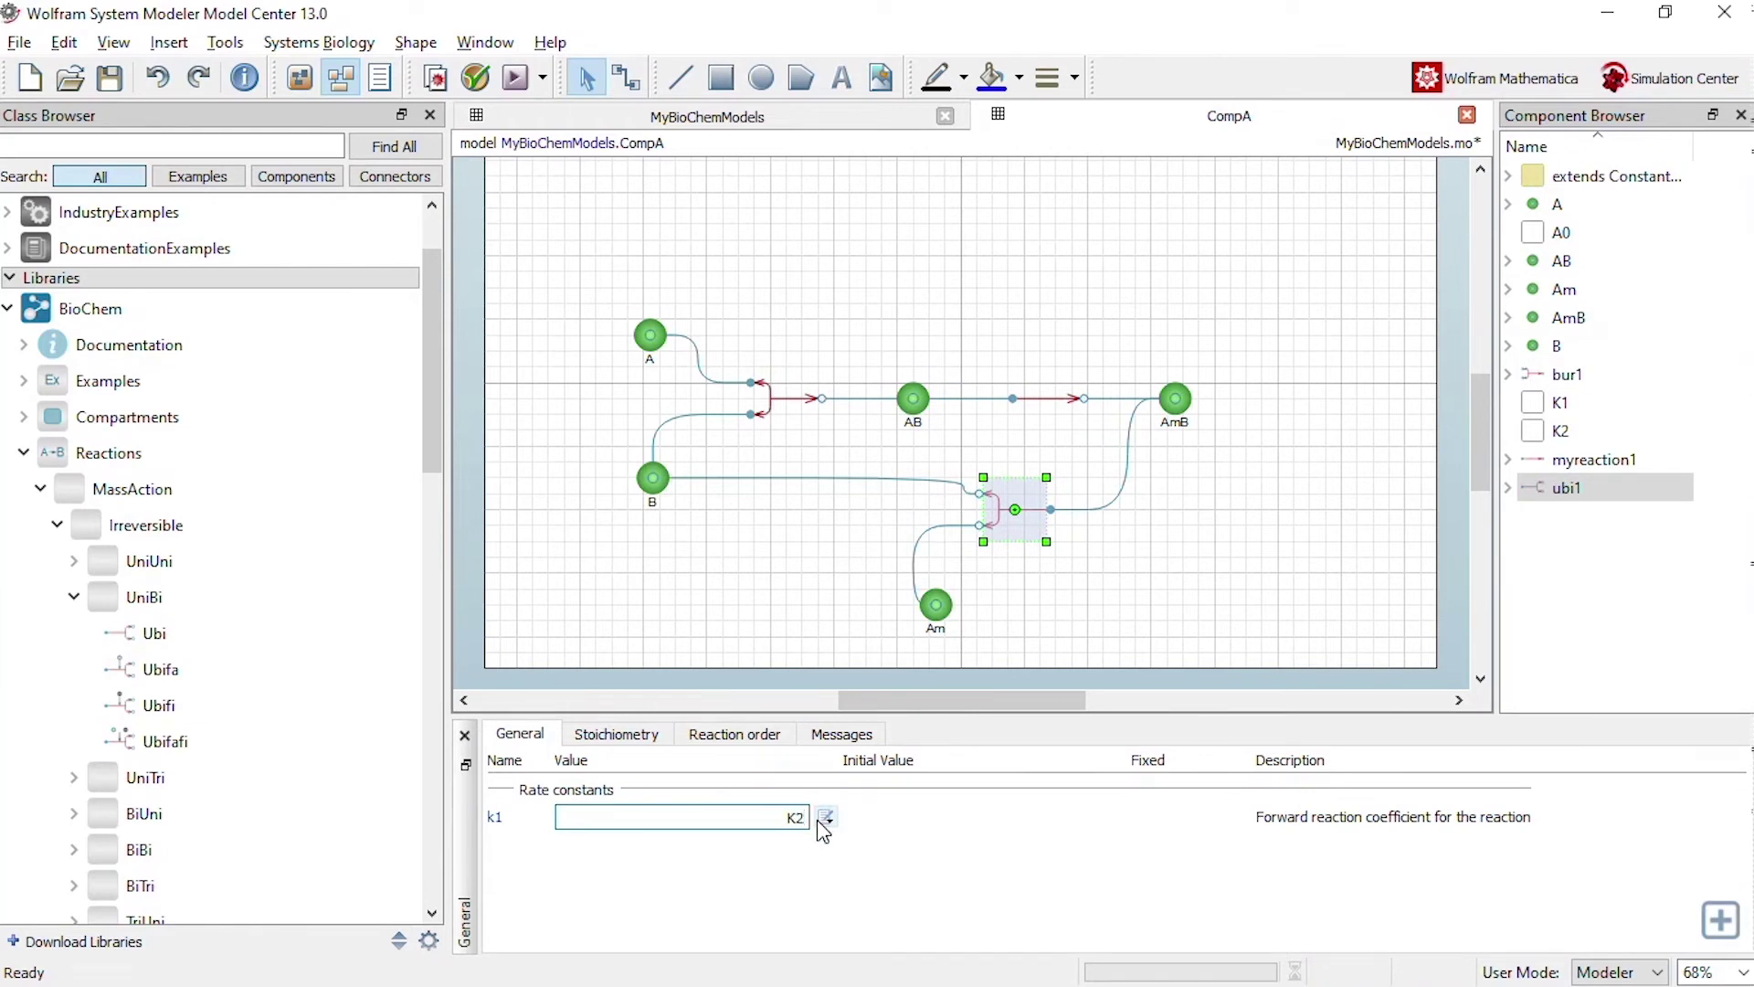
key("Return")
Step: Deselect the reaction and save the parameterized CompA model
left_click(1197, 568)
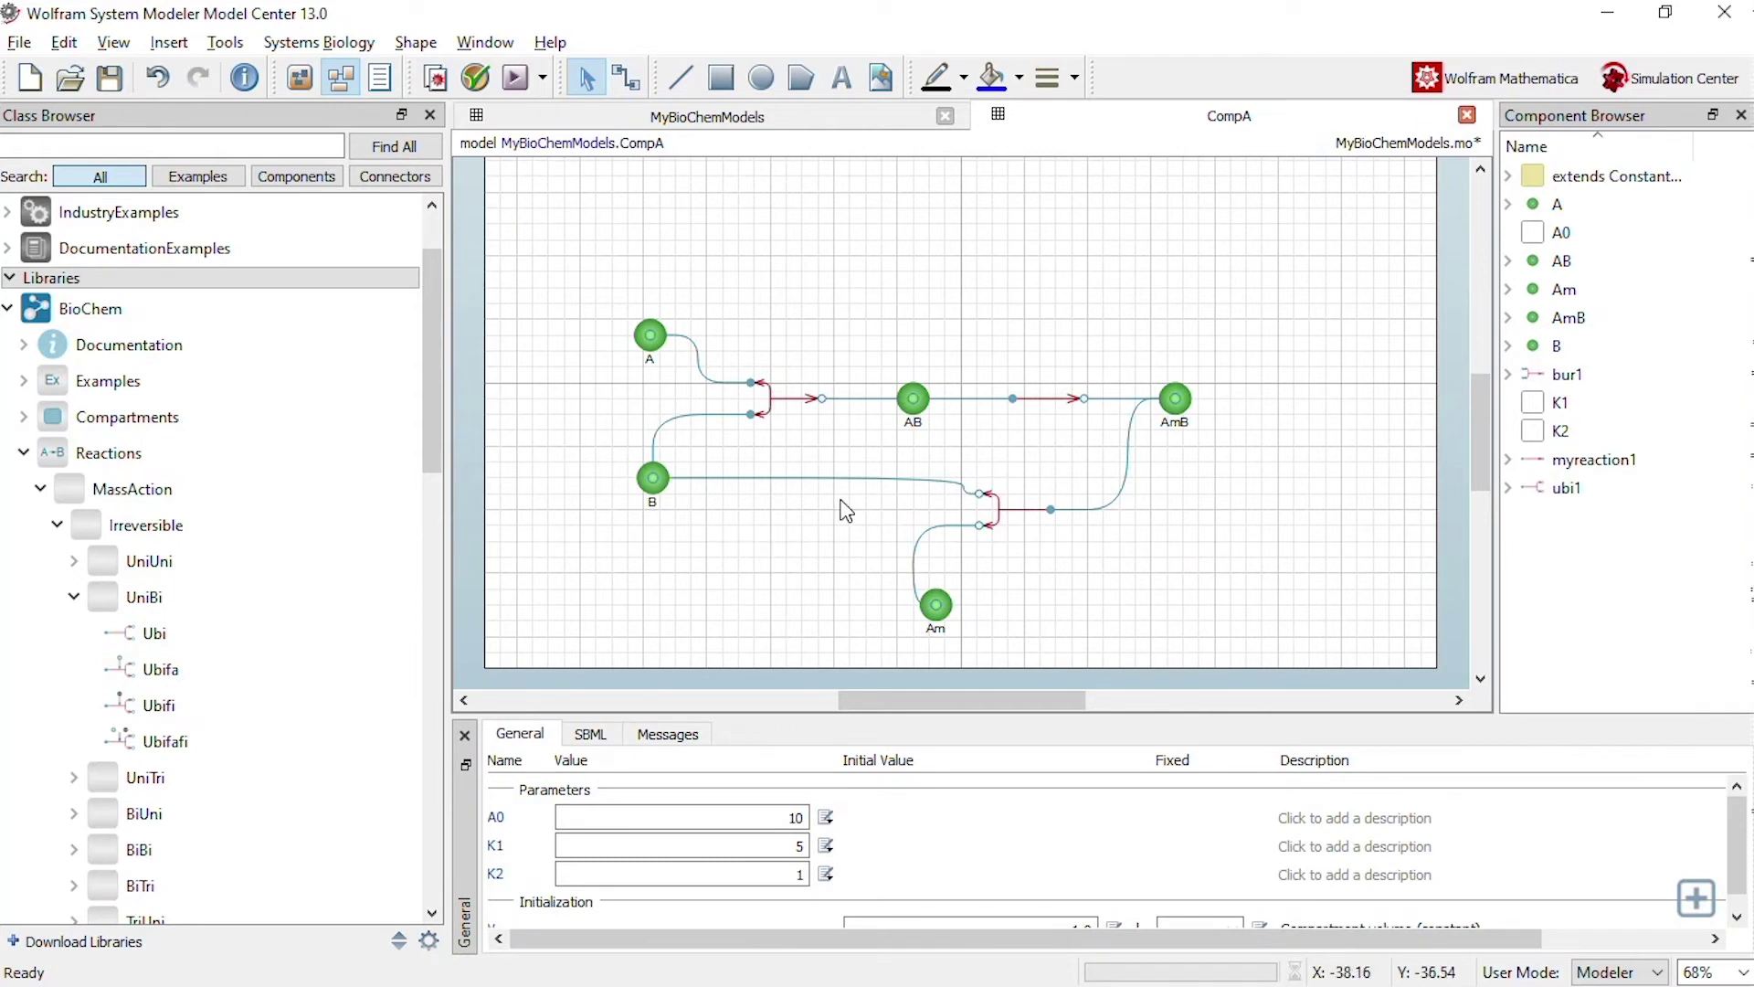
left_click(738, 265)
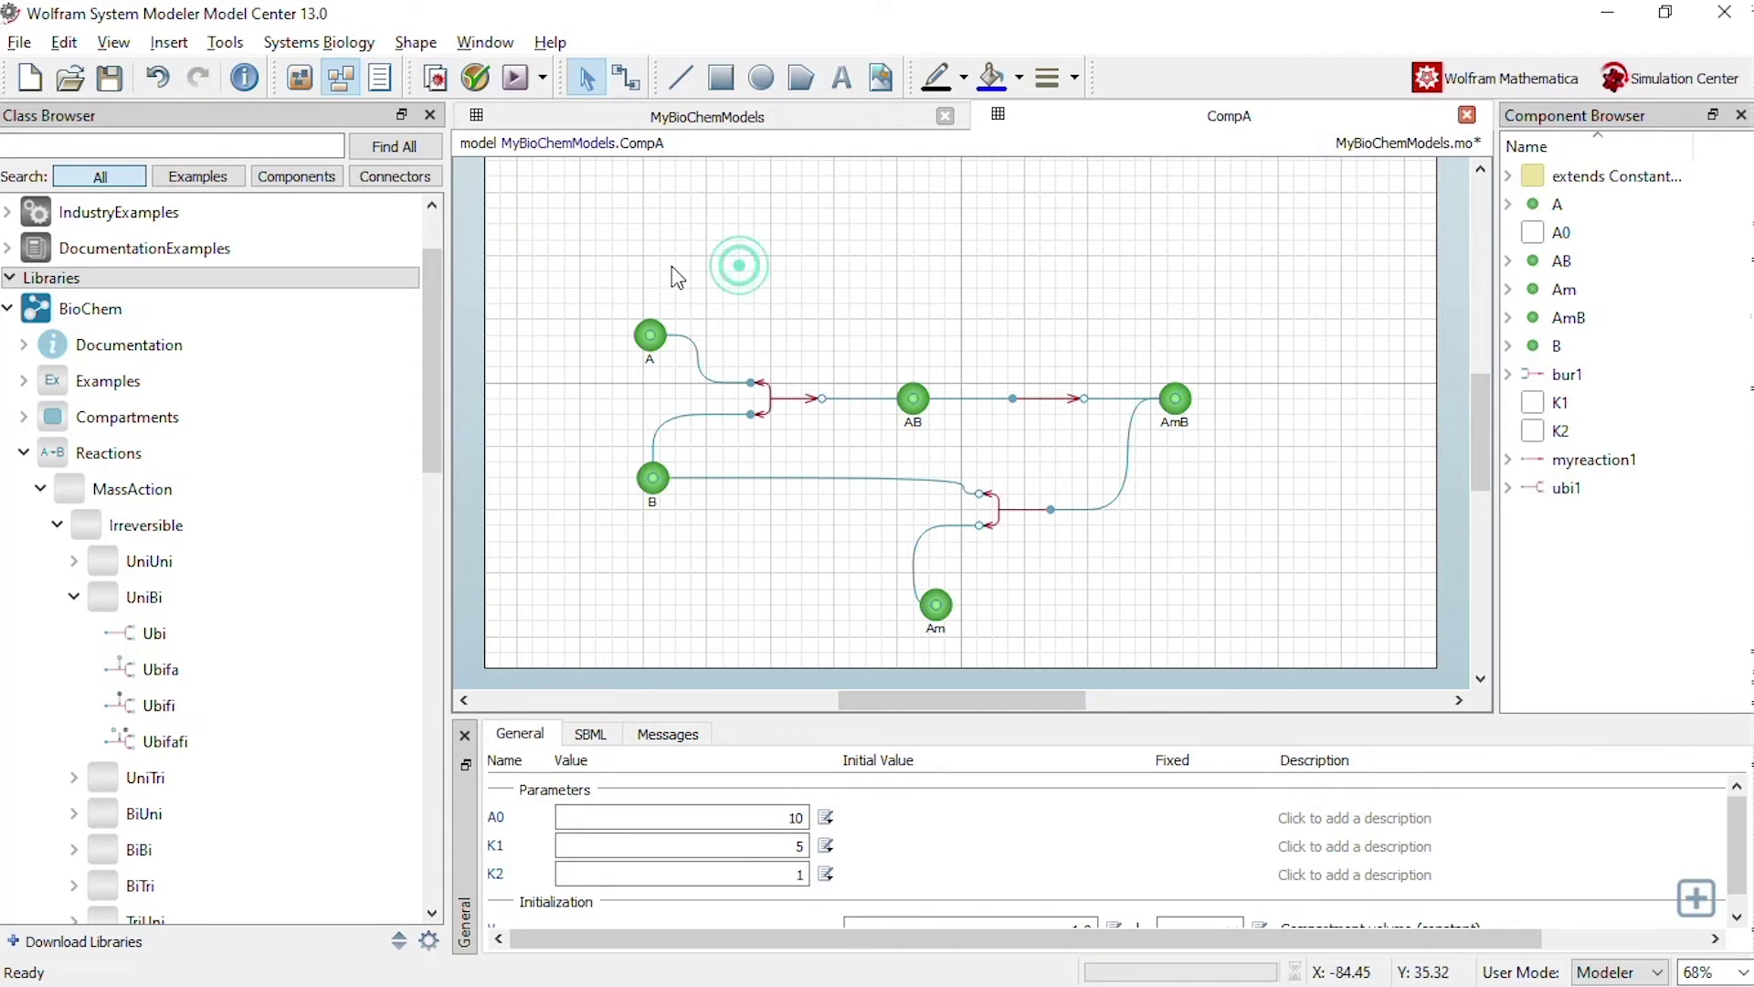
left_click(16, 45)
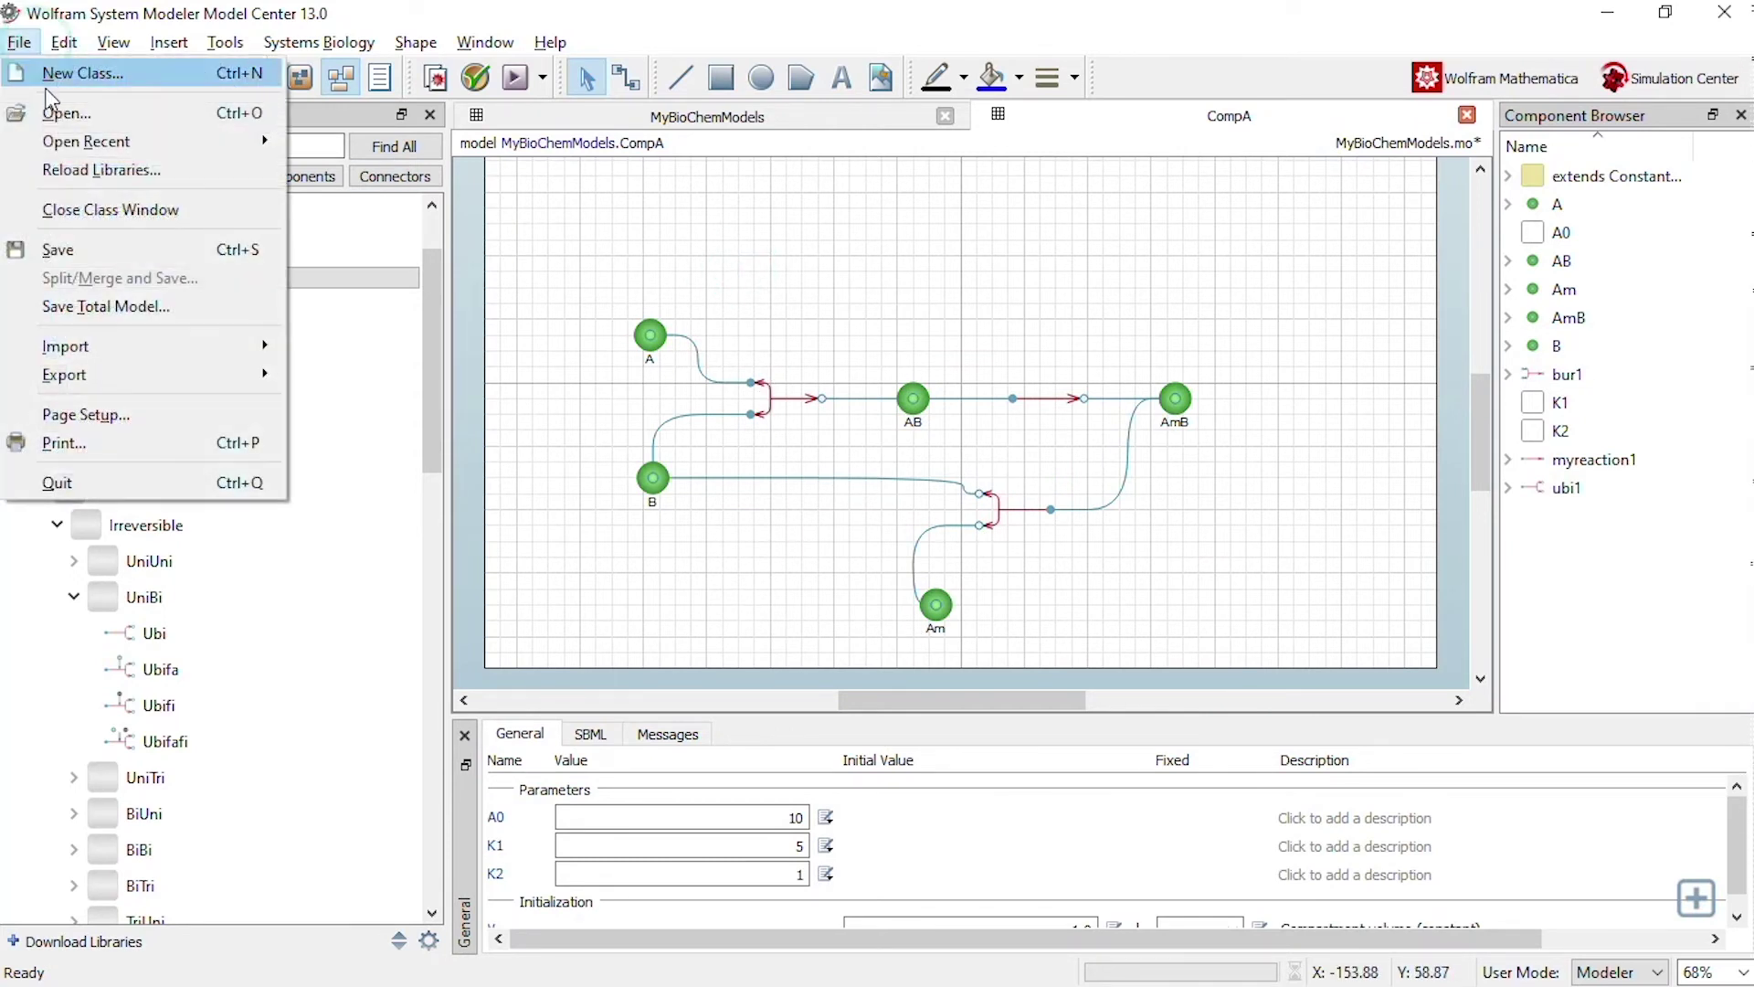
left_click(105, 249)
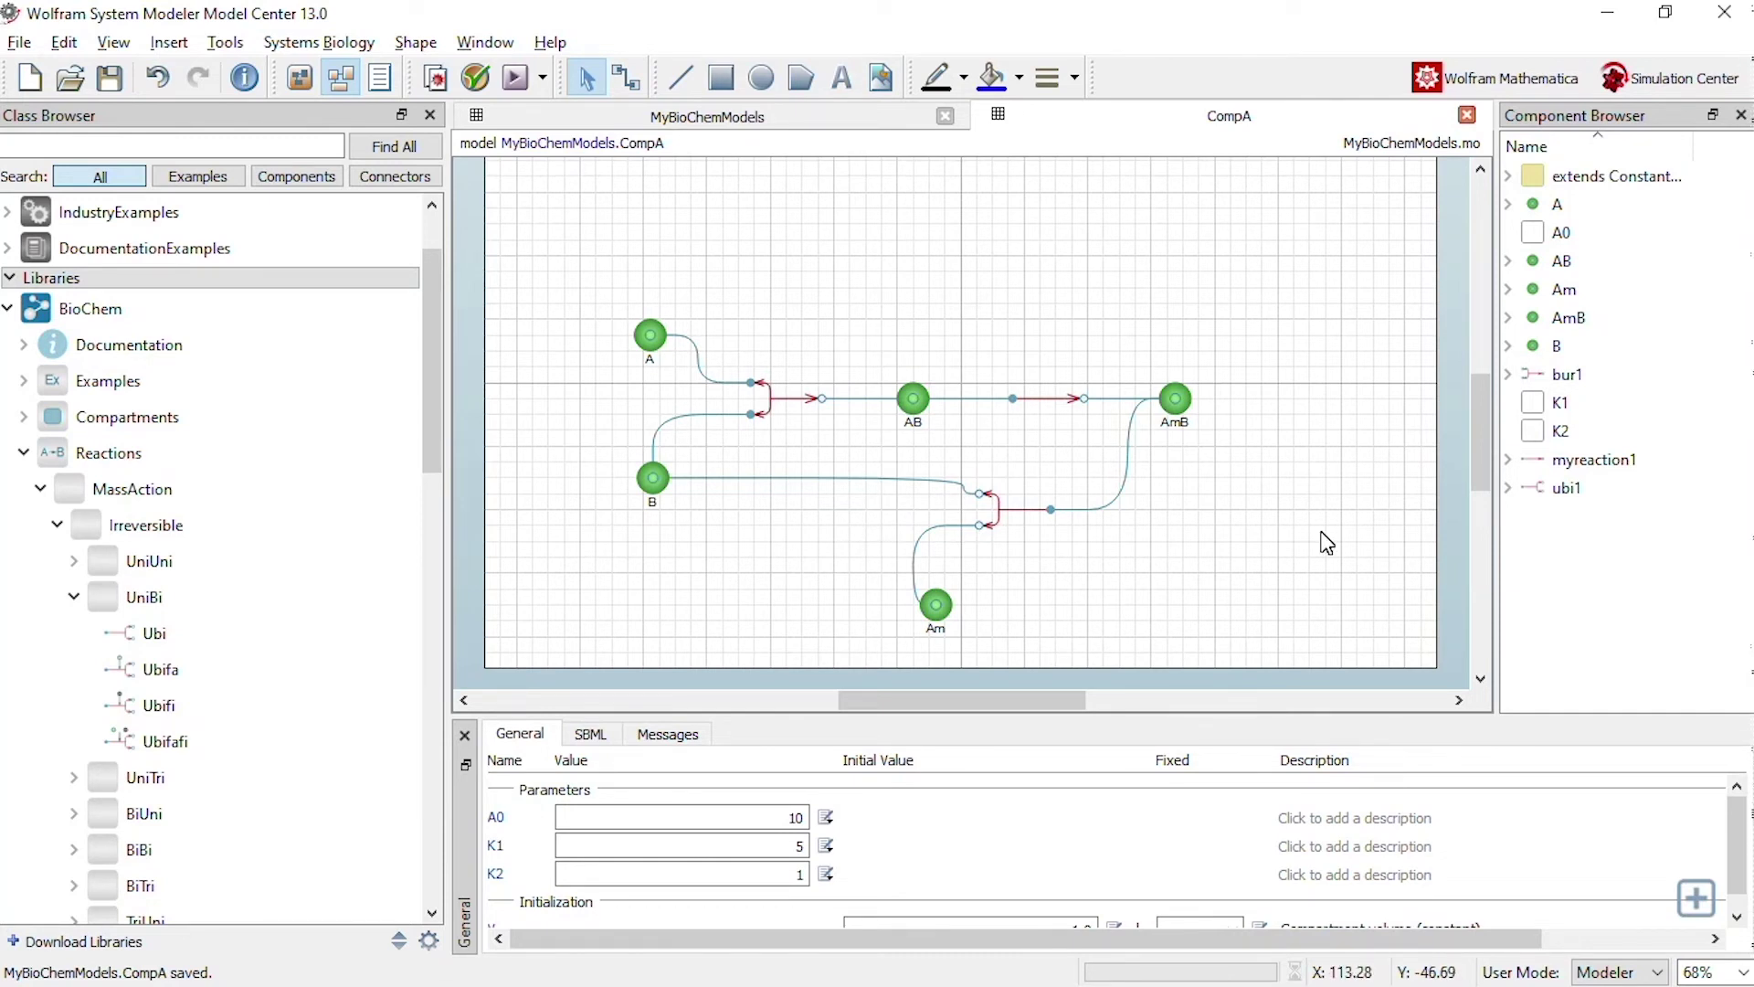
Step: Switch to the Mathematica notebook, check the model name against Model Center, and evaluate the definition nmodel = "MyBioChemModels.CompA"
key("alt+Tab")
key("alt+Tab")
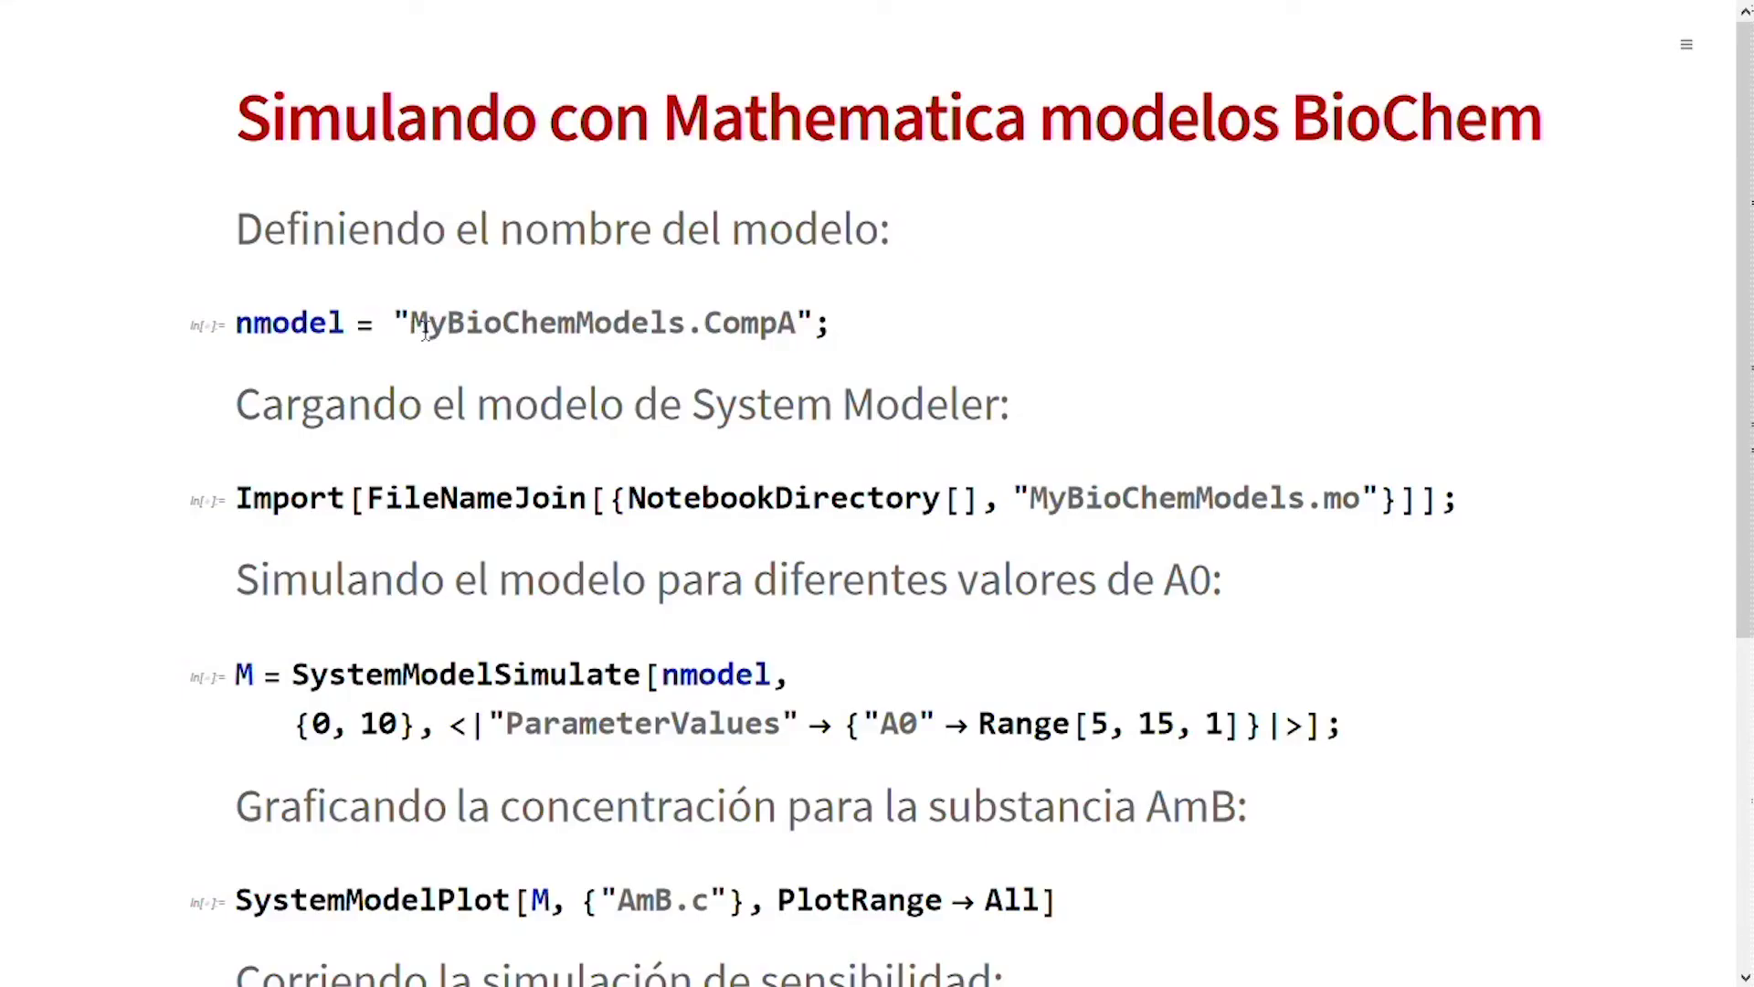
left_click_drag(412, 326, 759, 334)
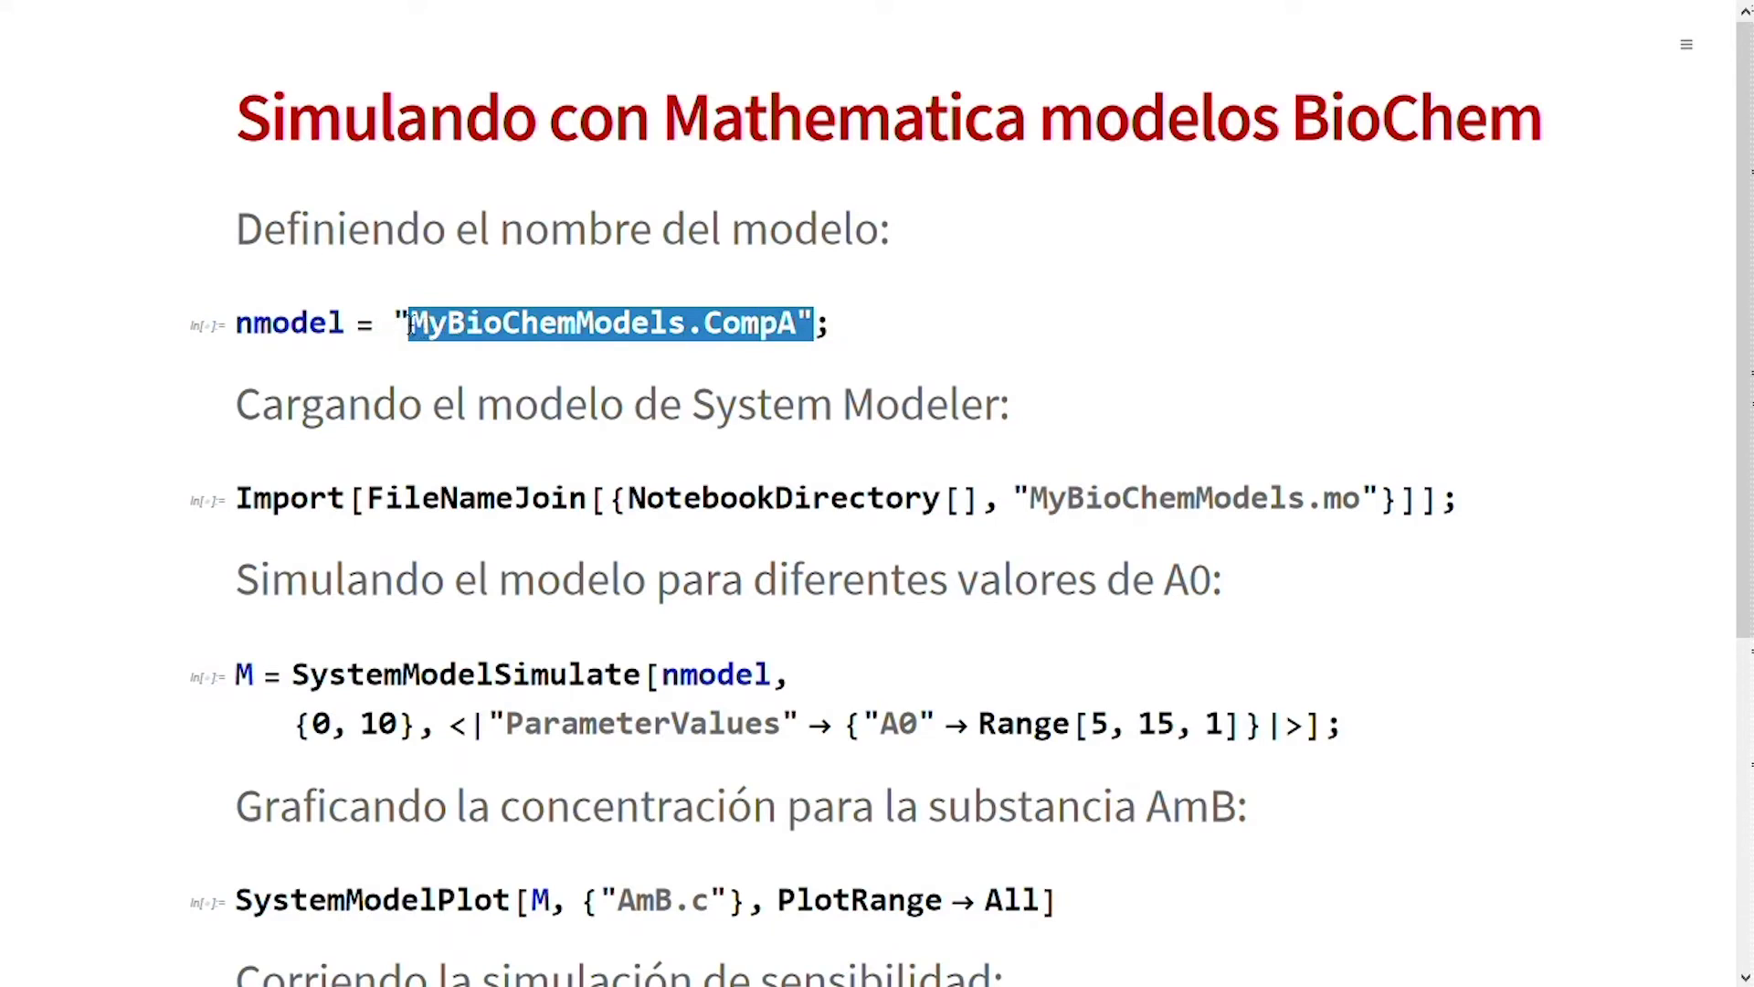
left_click_drag(410, 326, 802, 323)
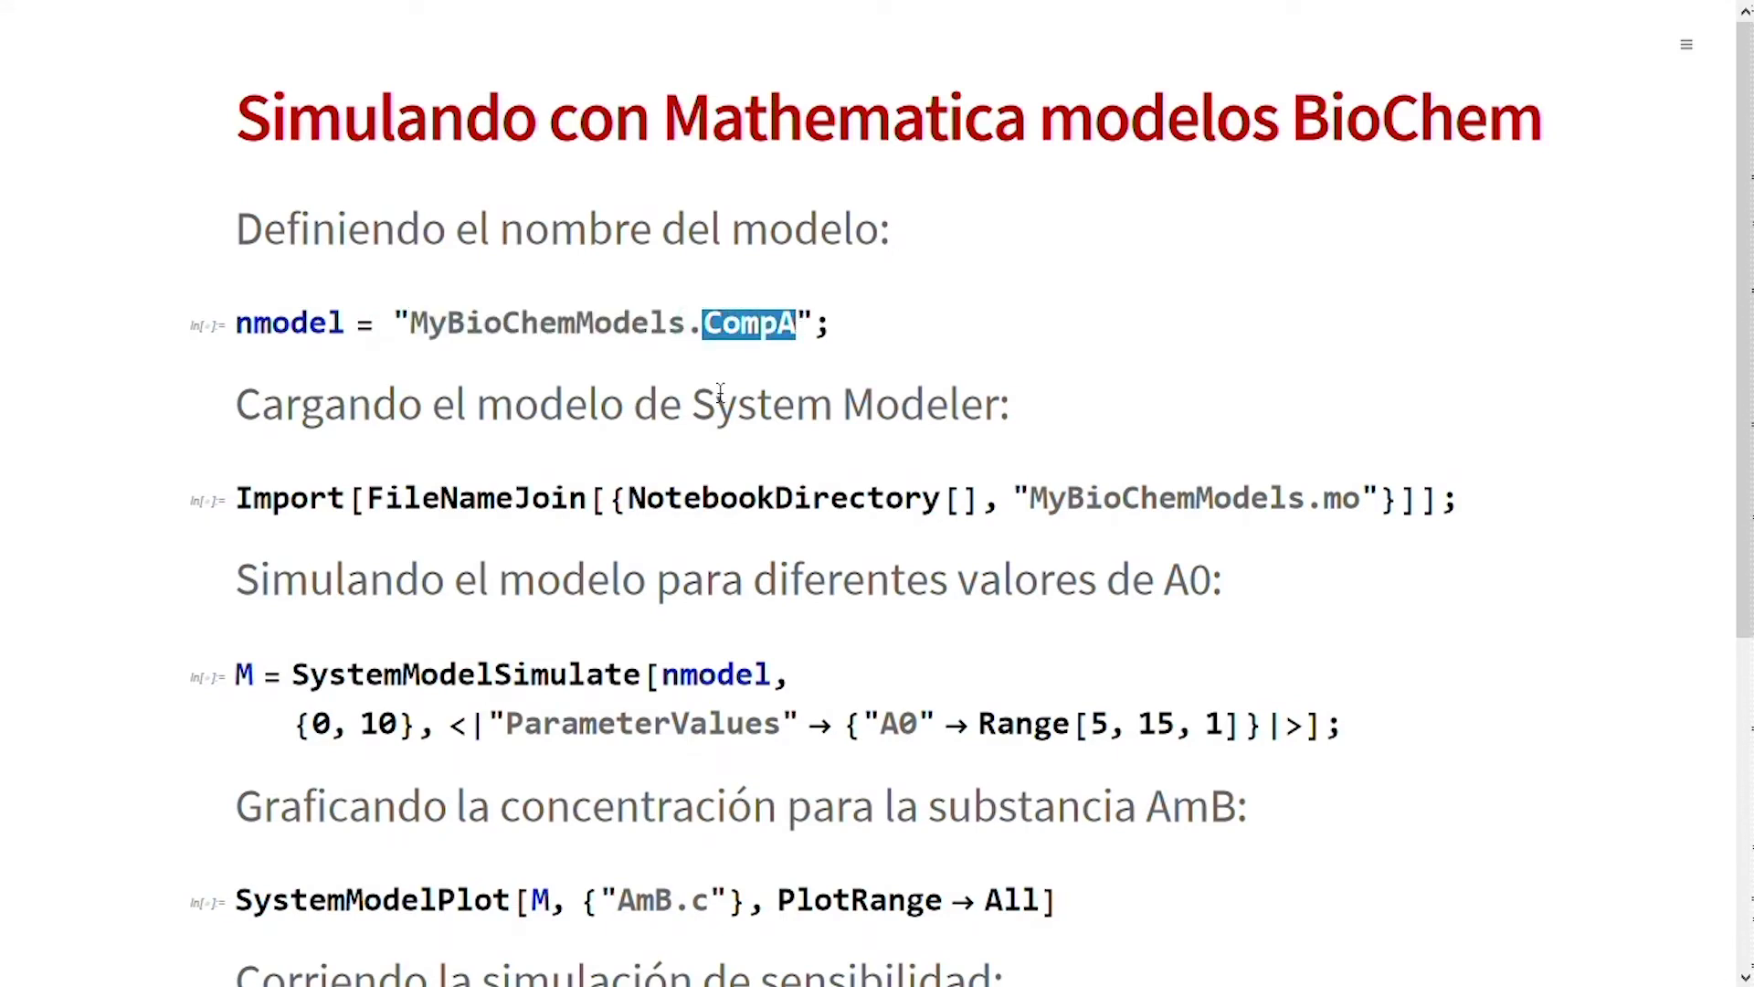
key("alt+Tab")
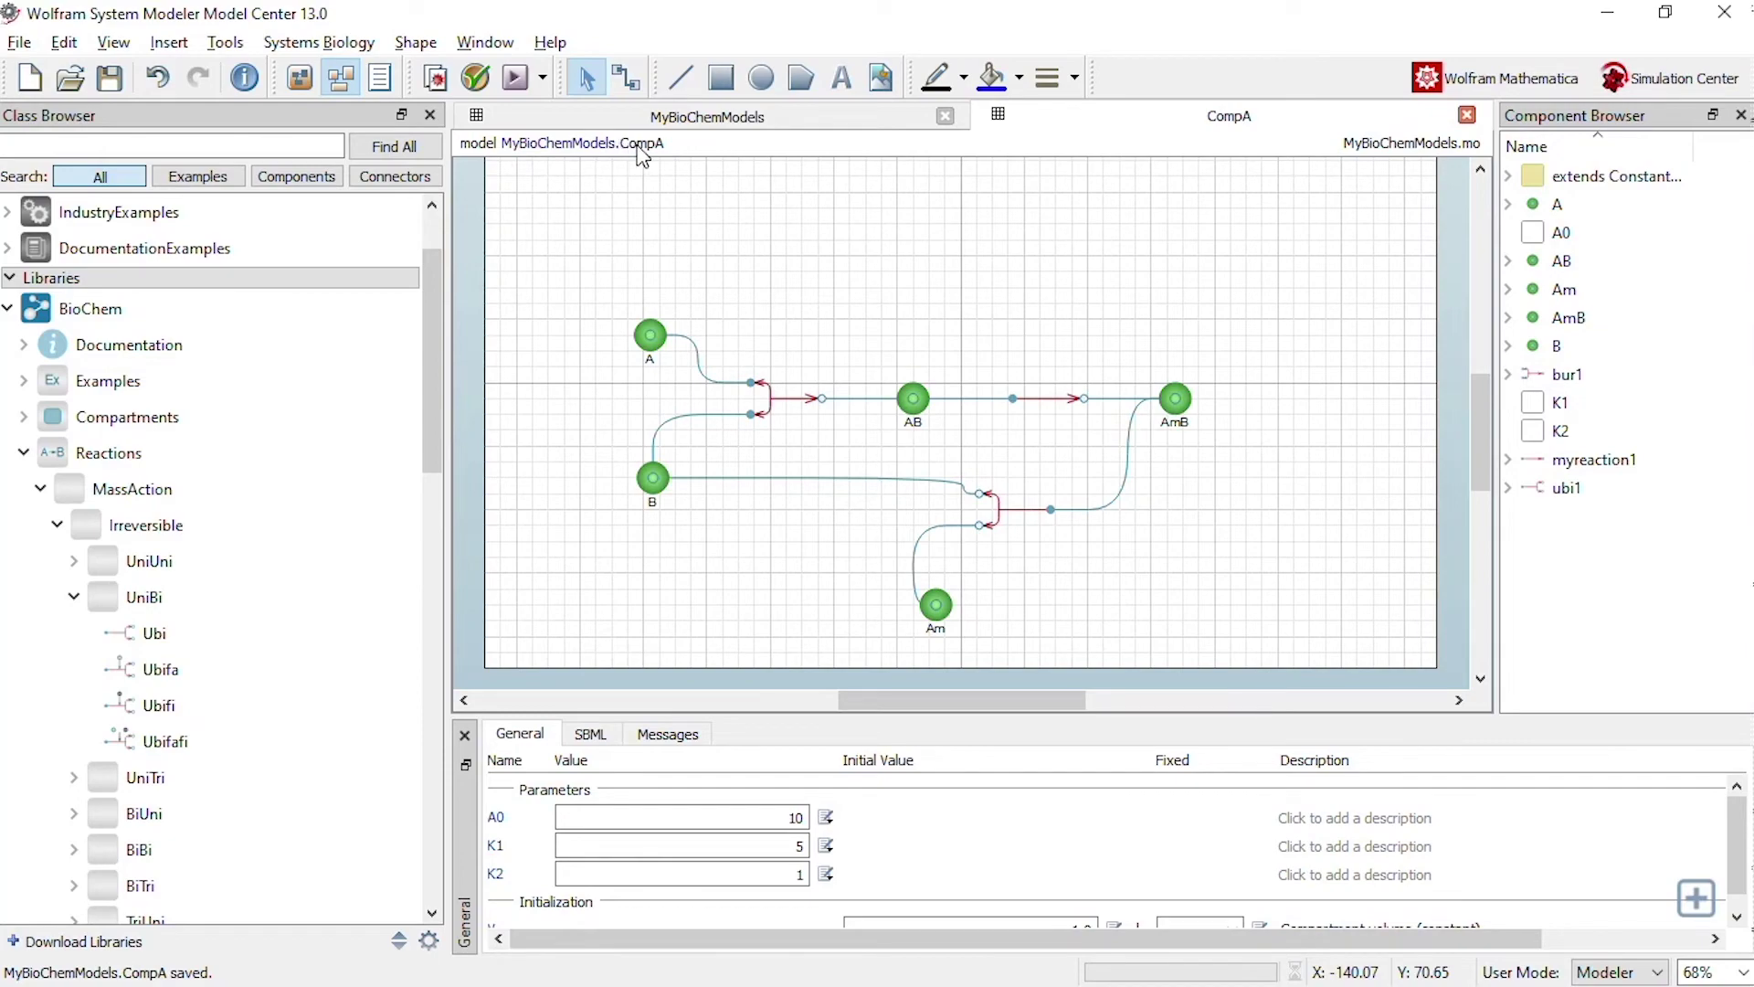
key("alt+Tab")
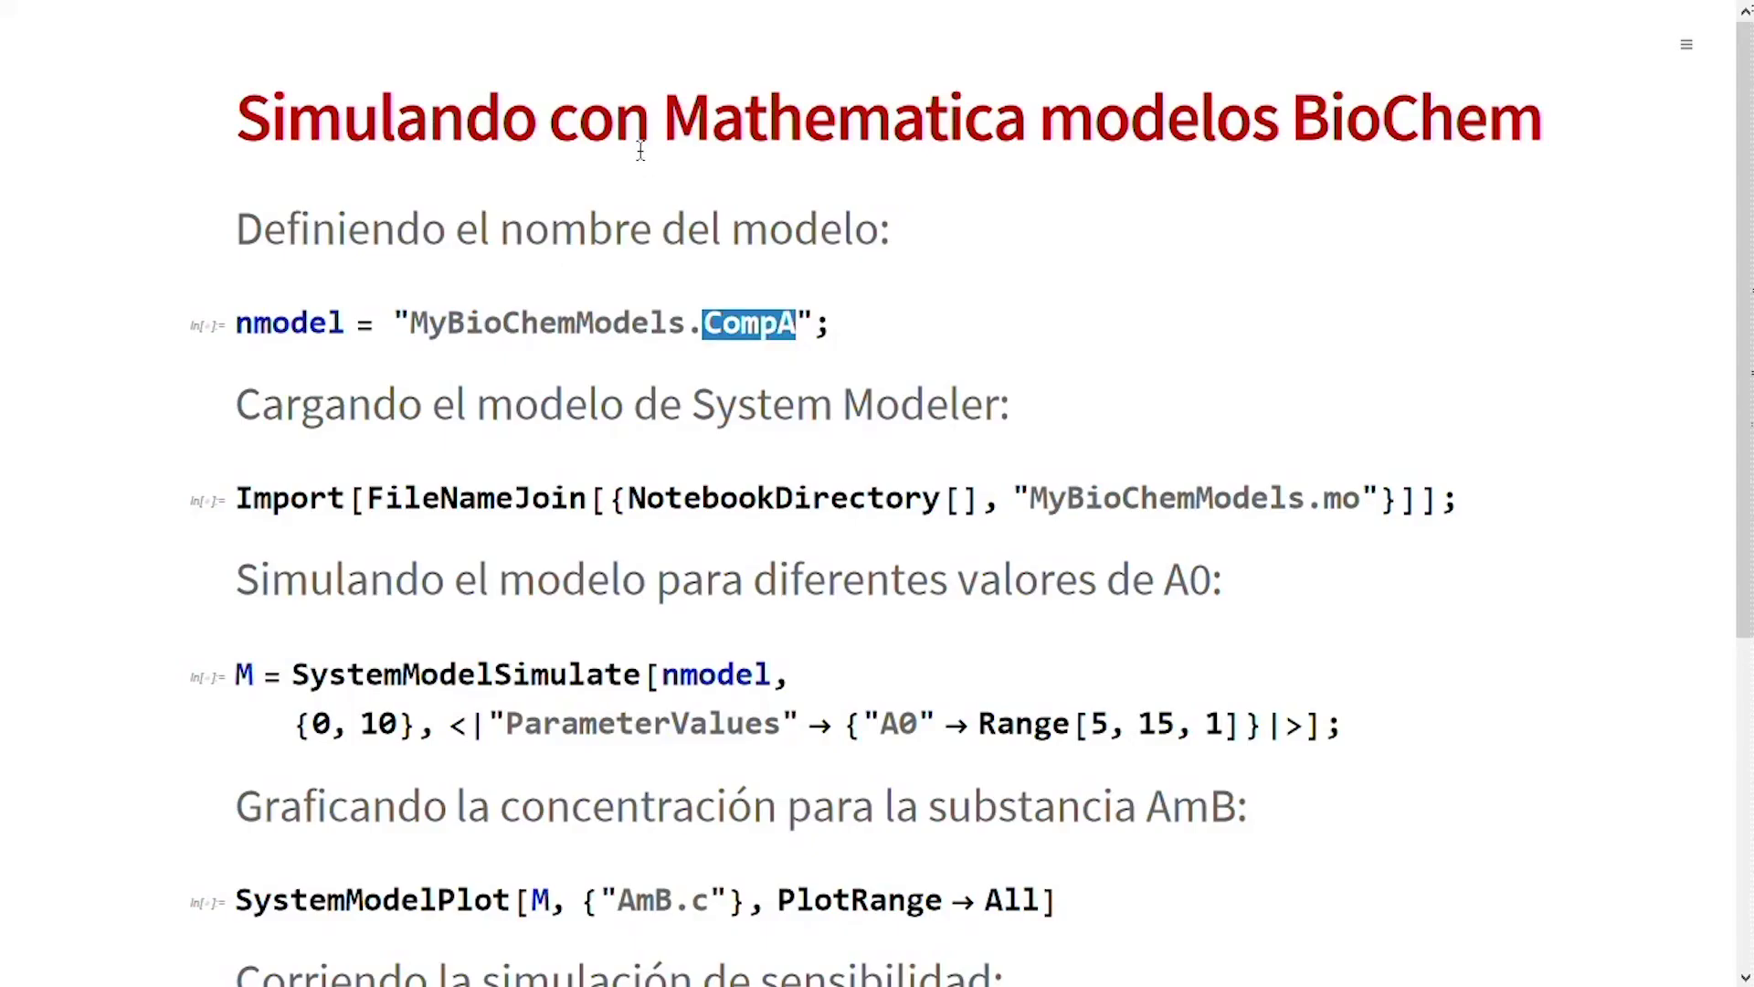
left_click(854, 322)
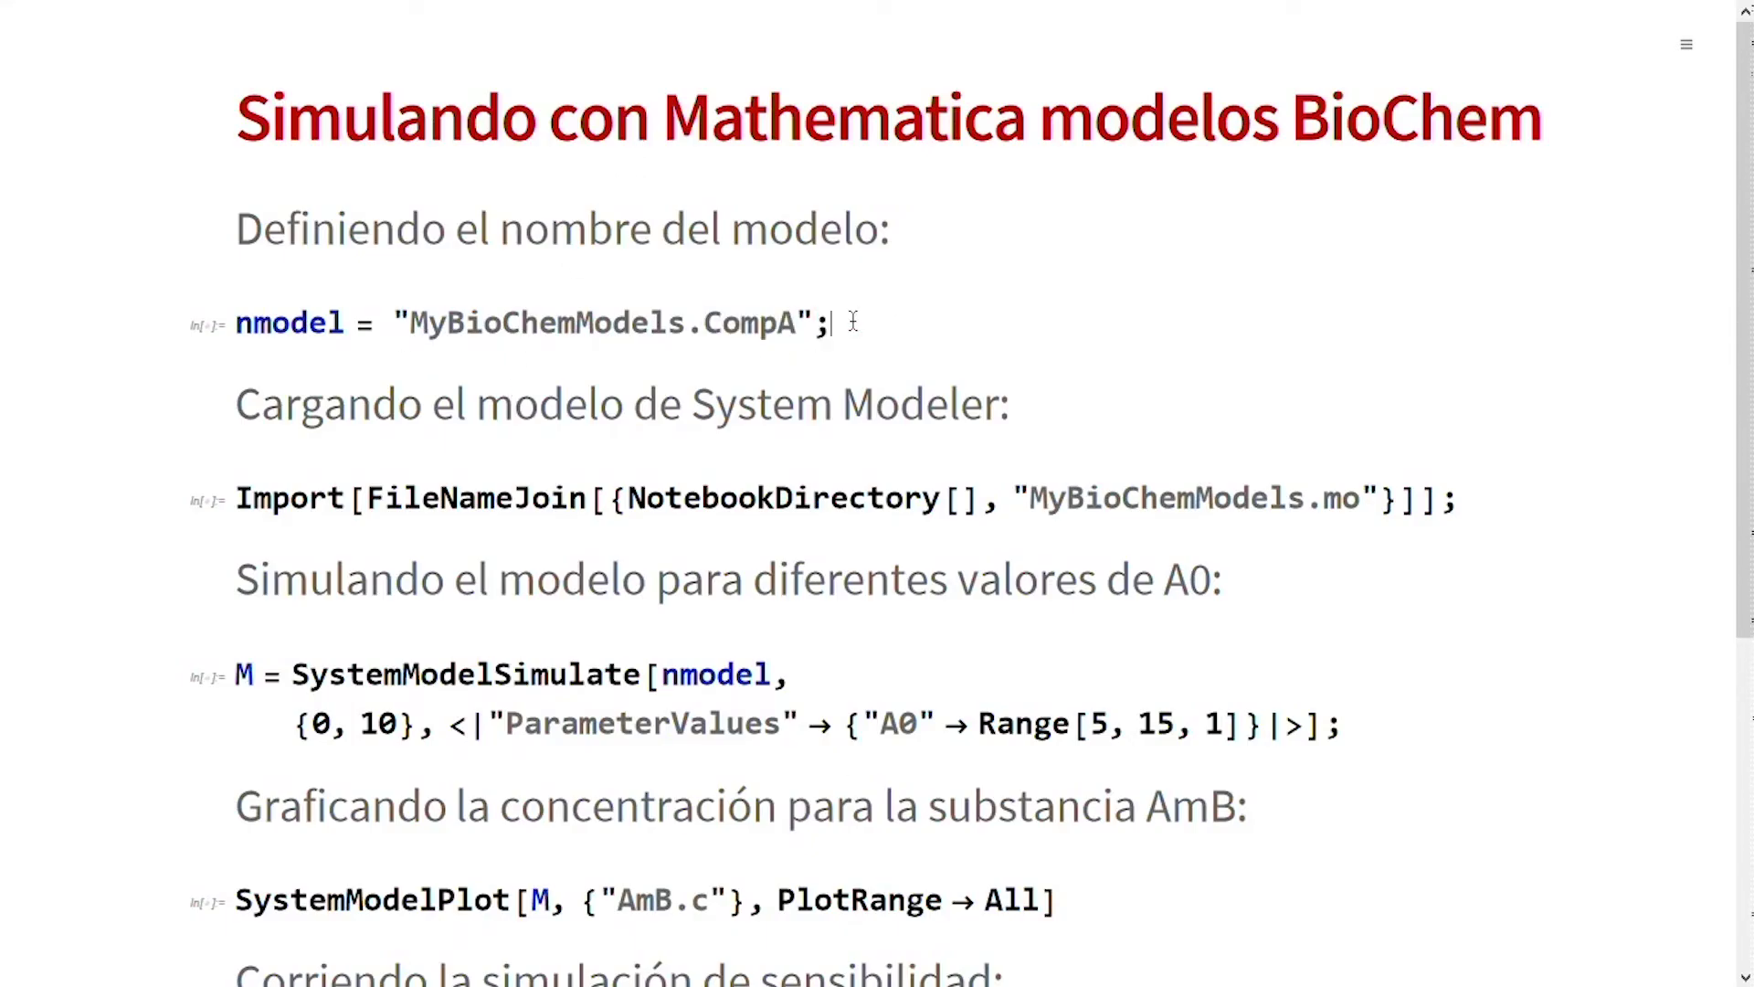
key("shift+Return")
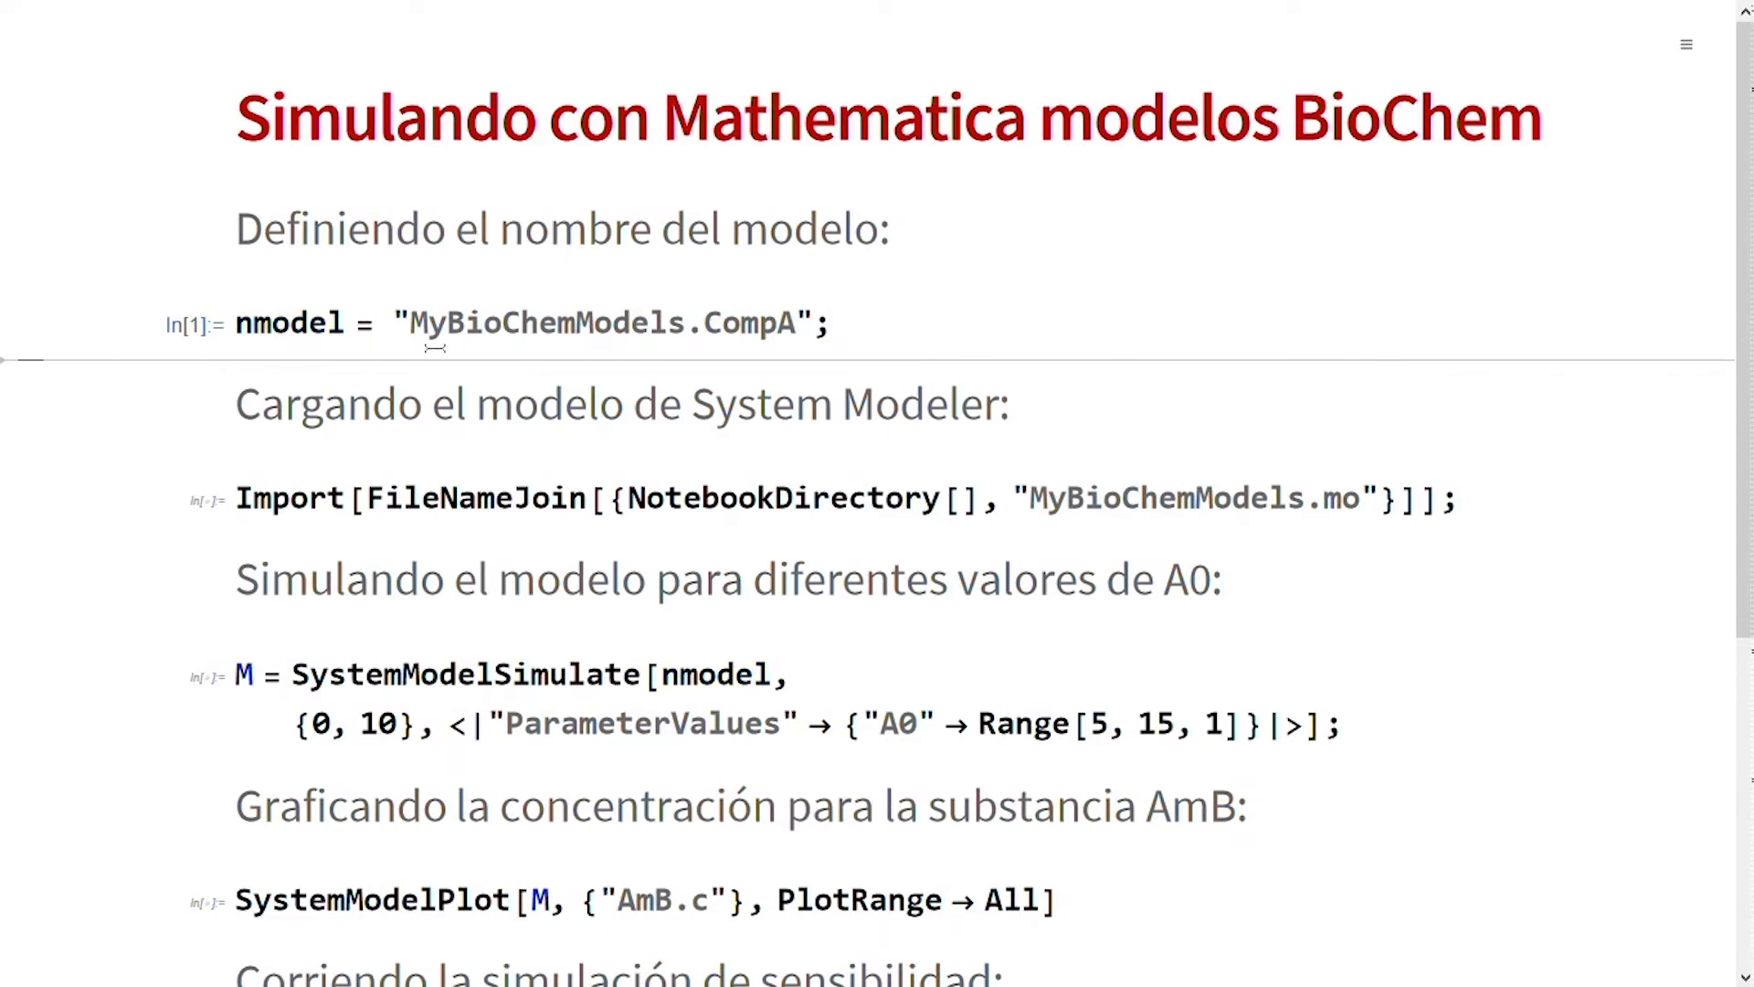
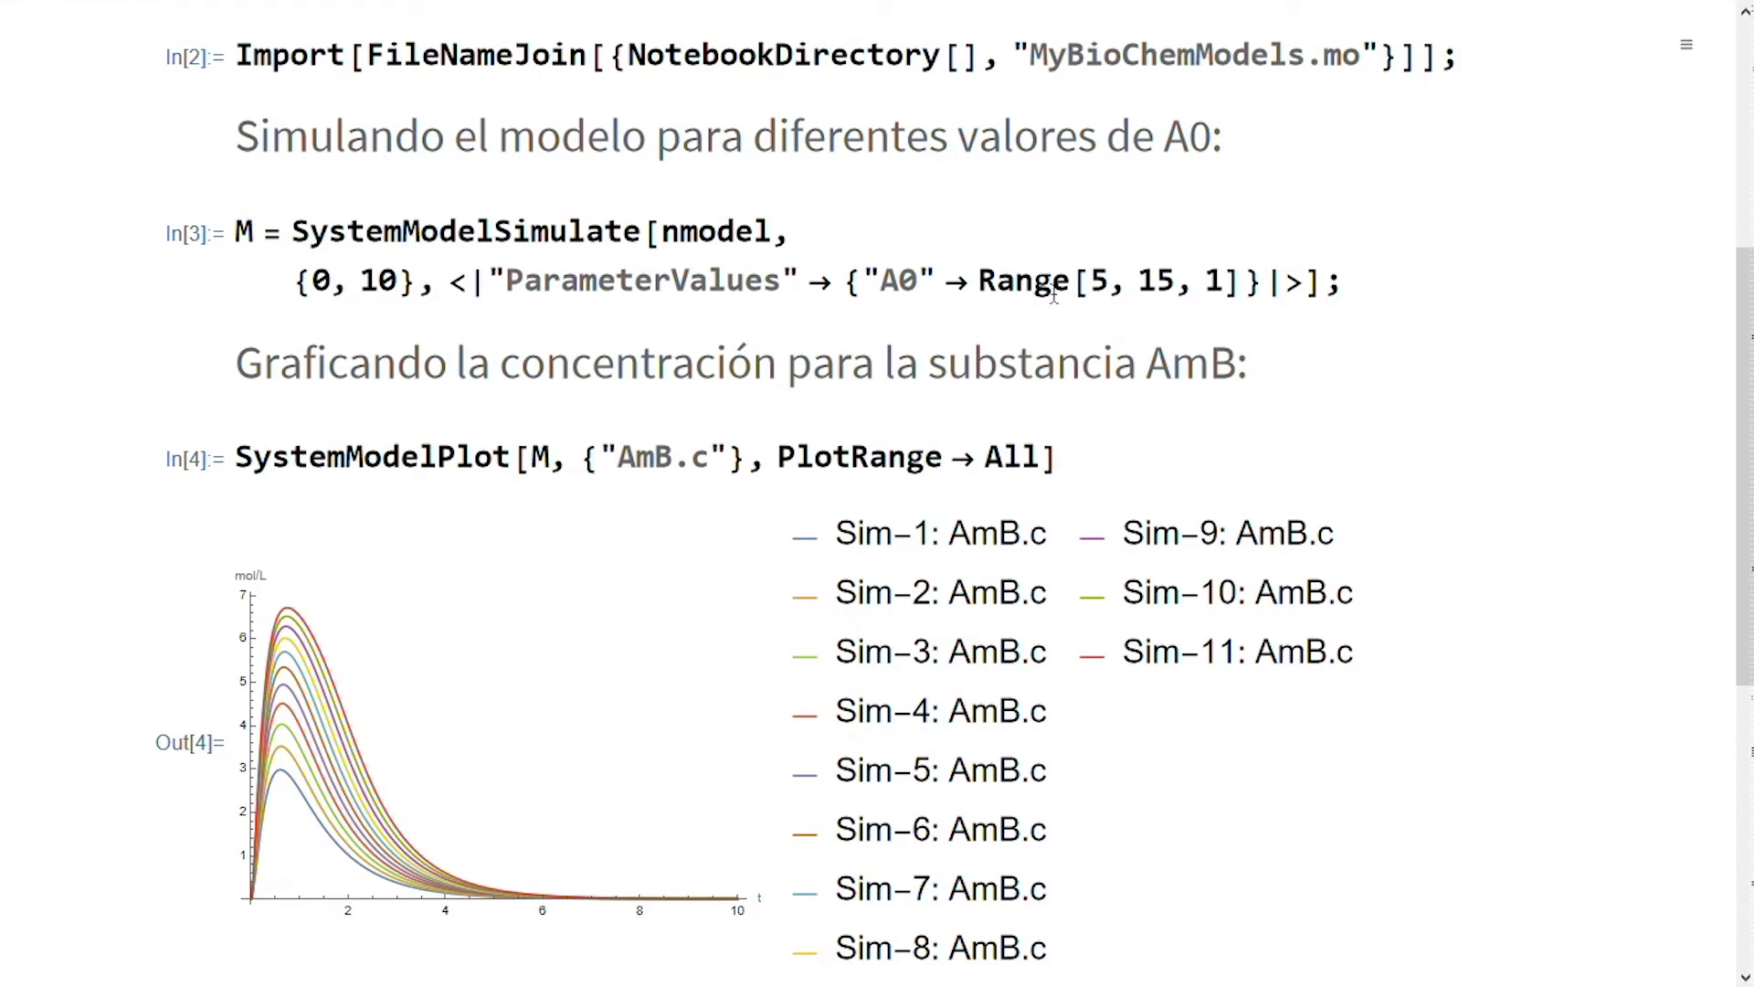
Step: Examine the AmB.c concentration curves in relation to the A0 range used in the SystemModelSimulate call
left_click(1021, 290)
left_click_drag(635, 457, 674, 457)
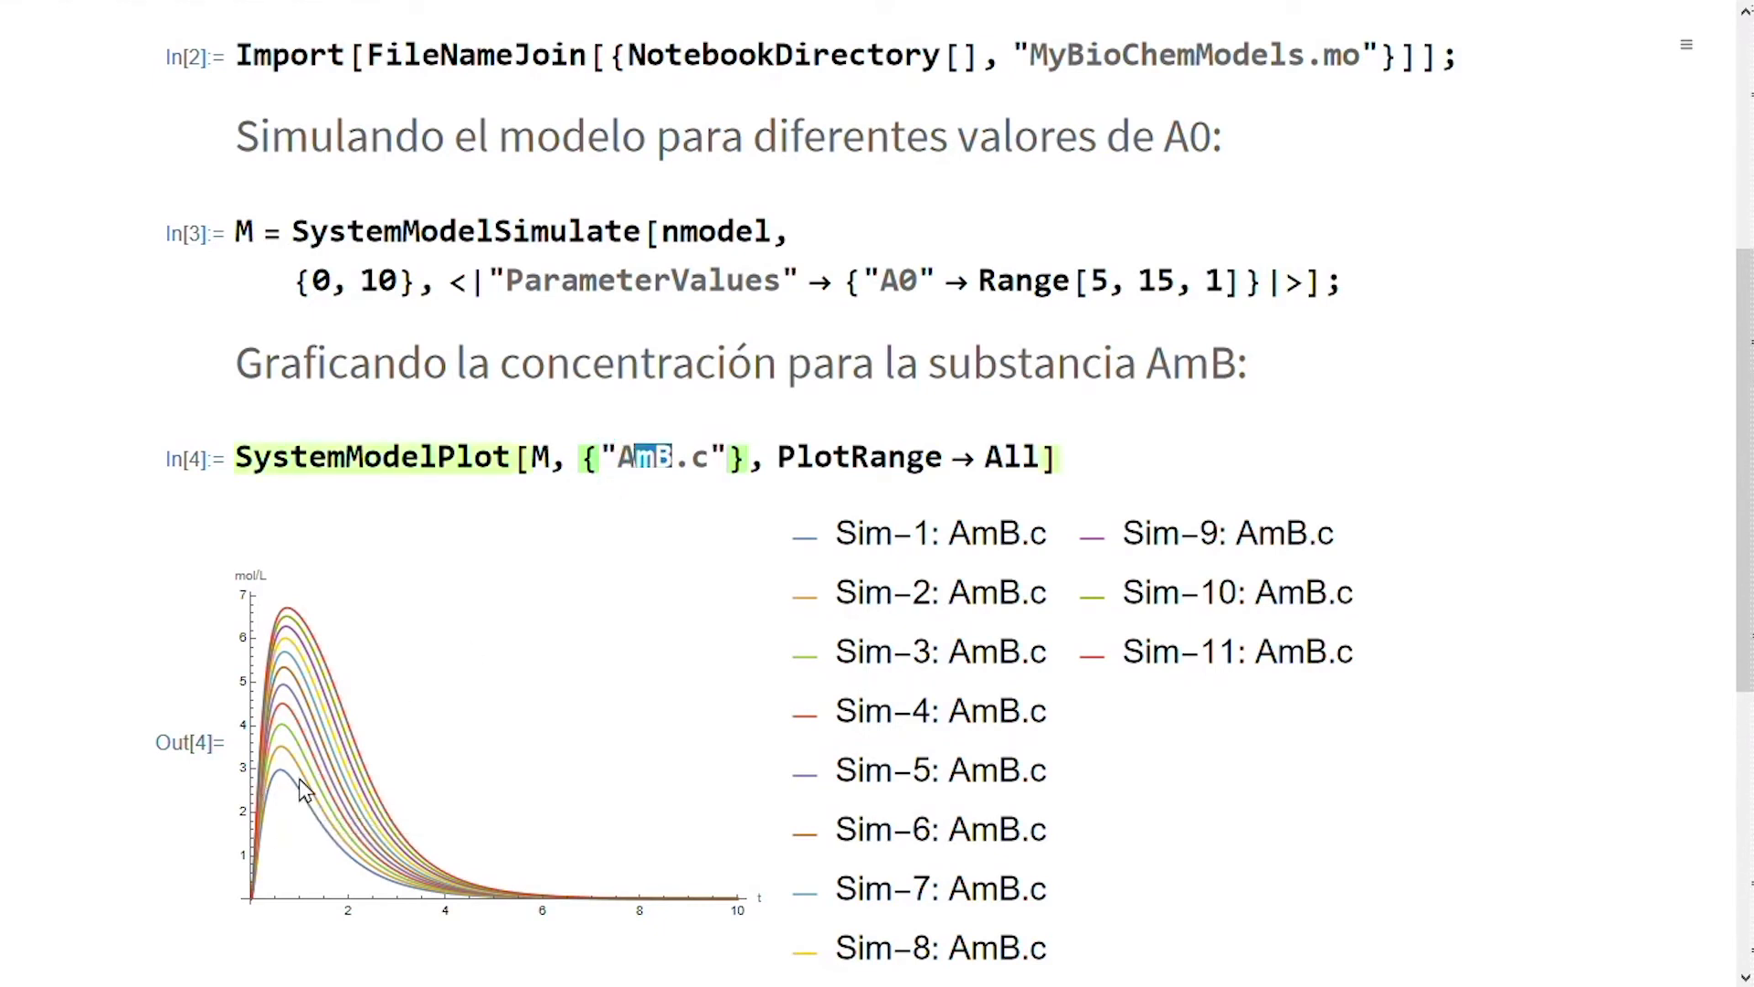
double_click(1100, 280)
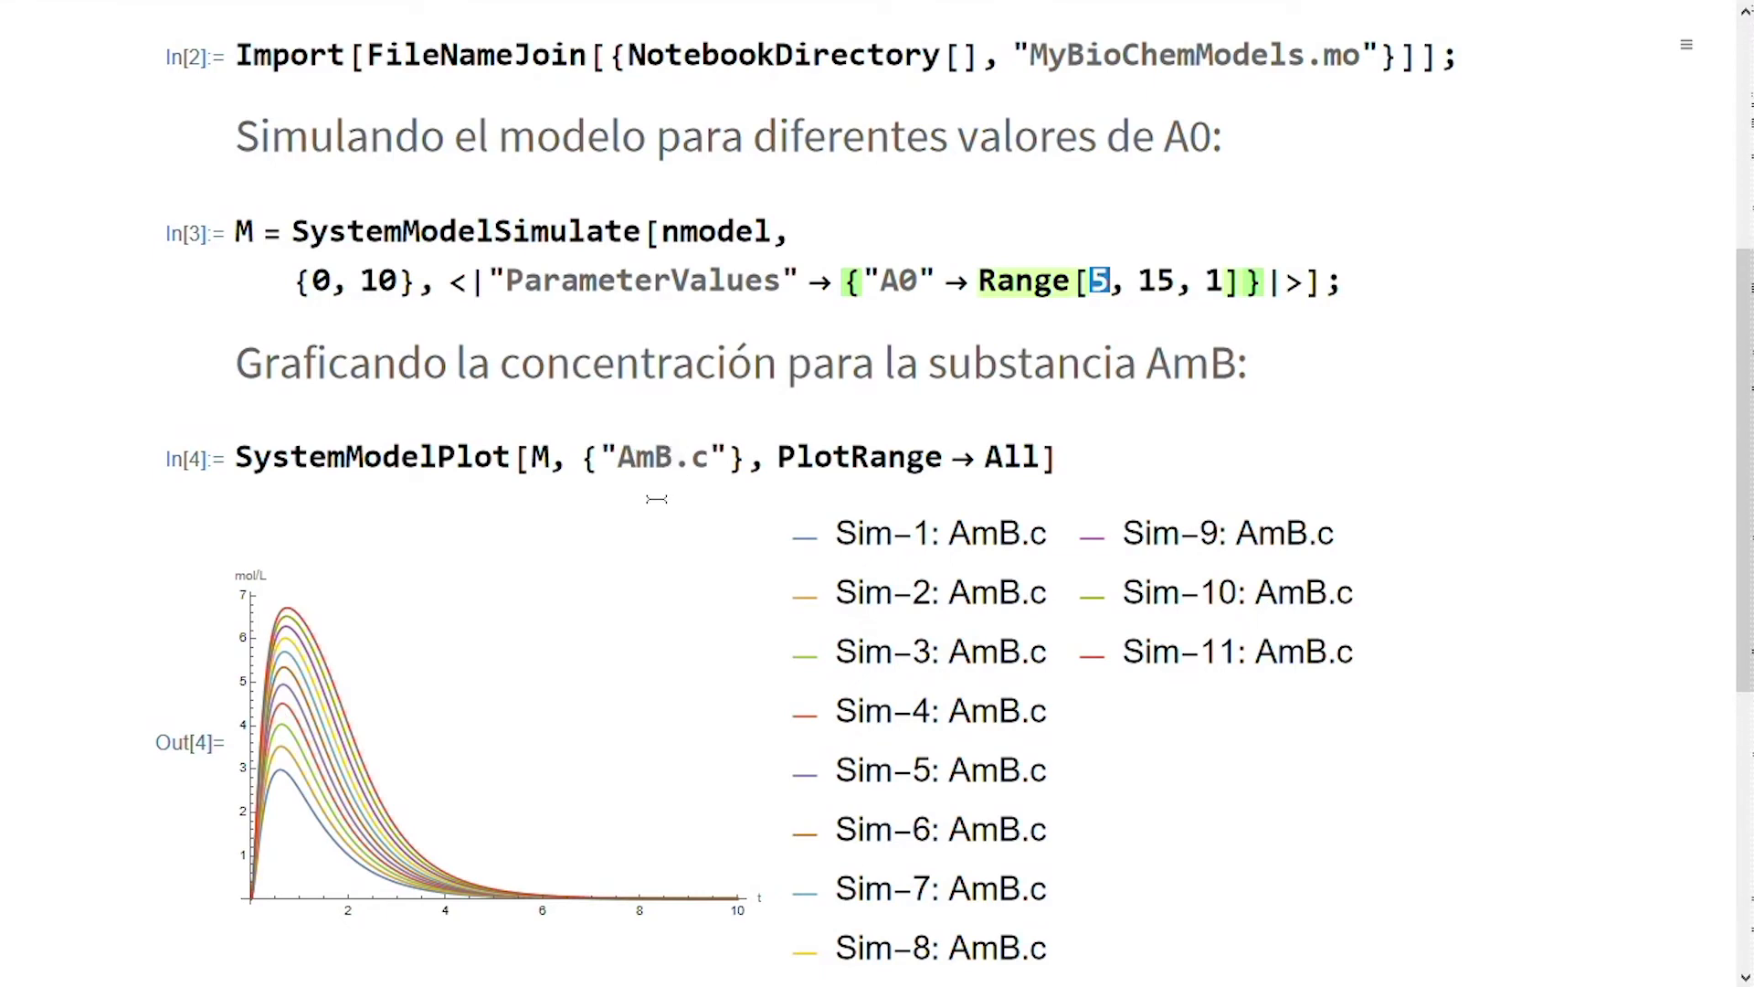
Step: Review the arguments of SystemModelSimulateSensitivity[nmodel, {0, 10}, {"K1", "K2"}] and evaluate the cell that assigns it to Msens
scroll(656, 499, "down", 3)
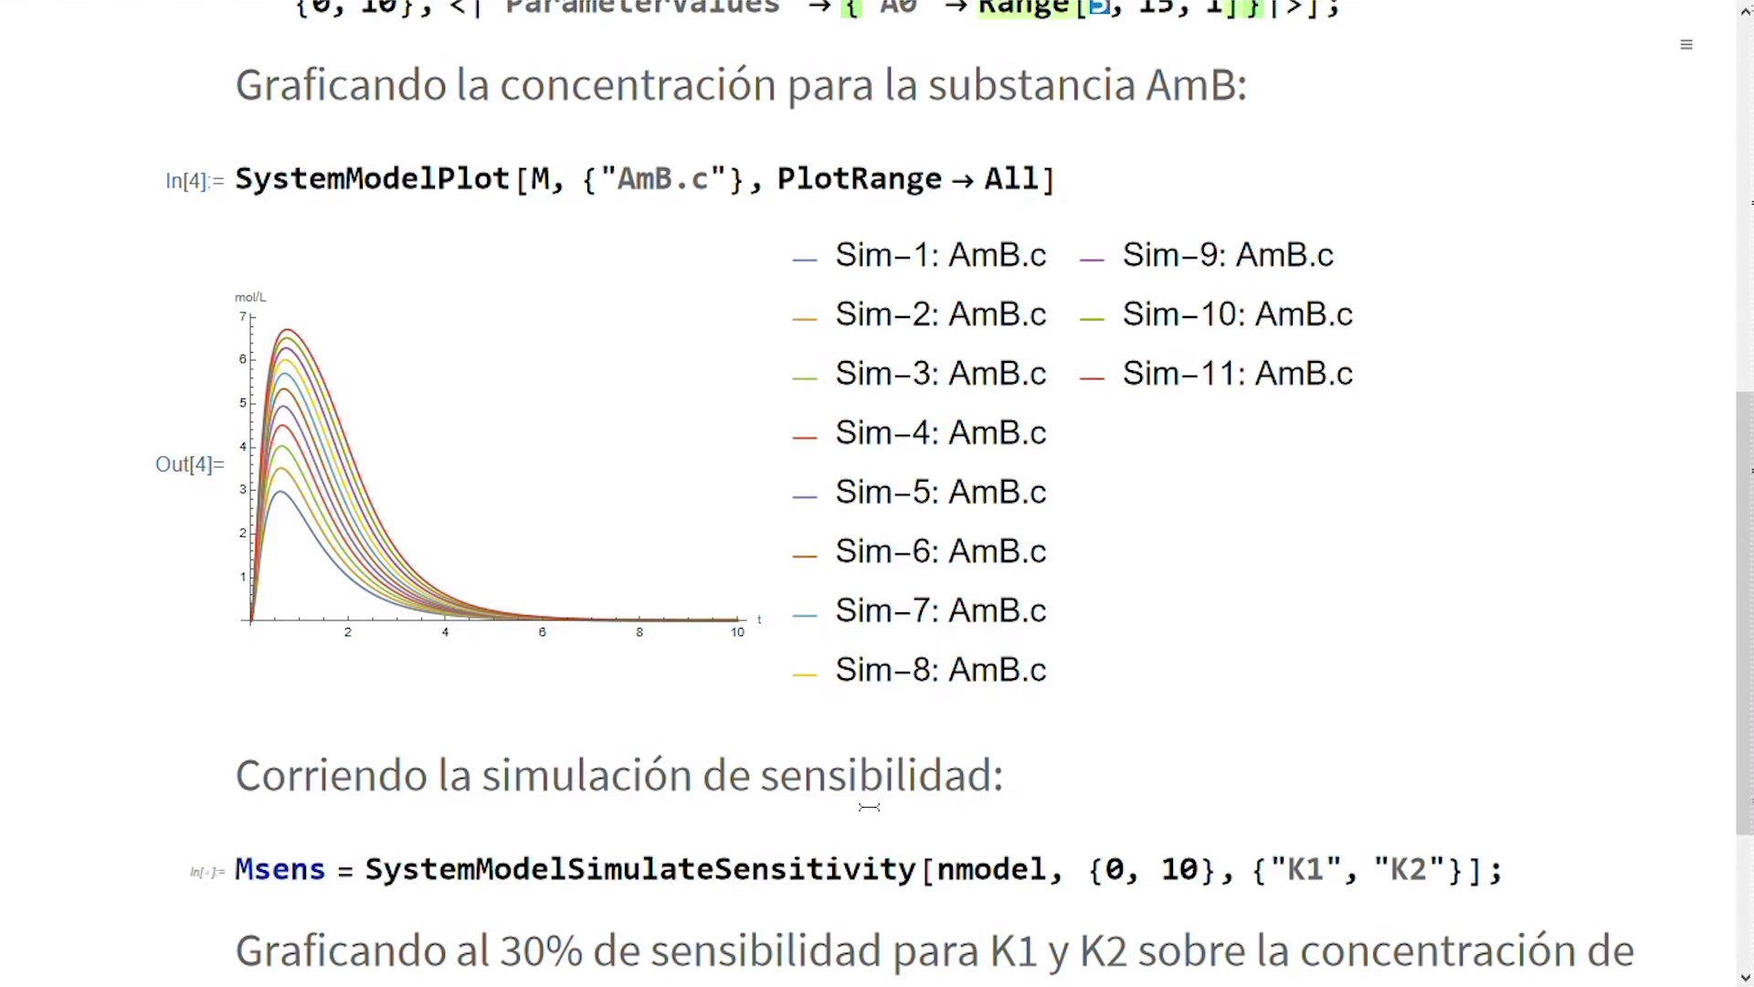
left_click(364, 872)
left_click_drag(364, 873, 918, 870)
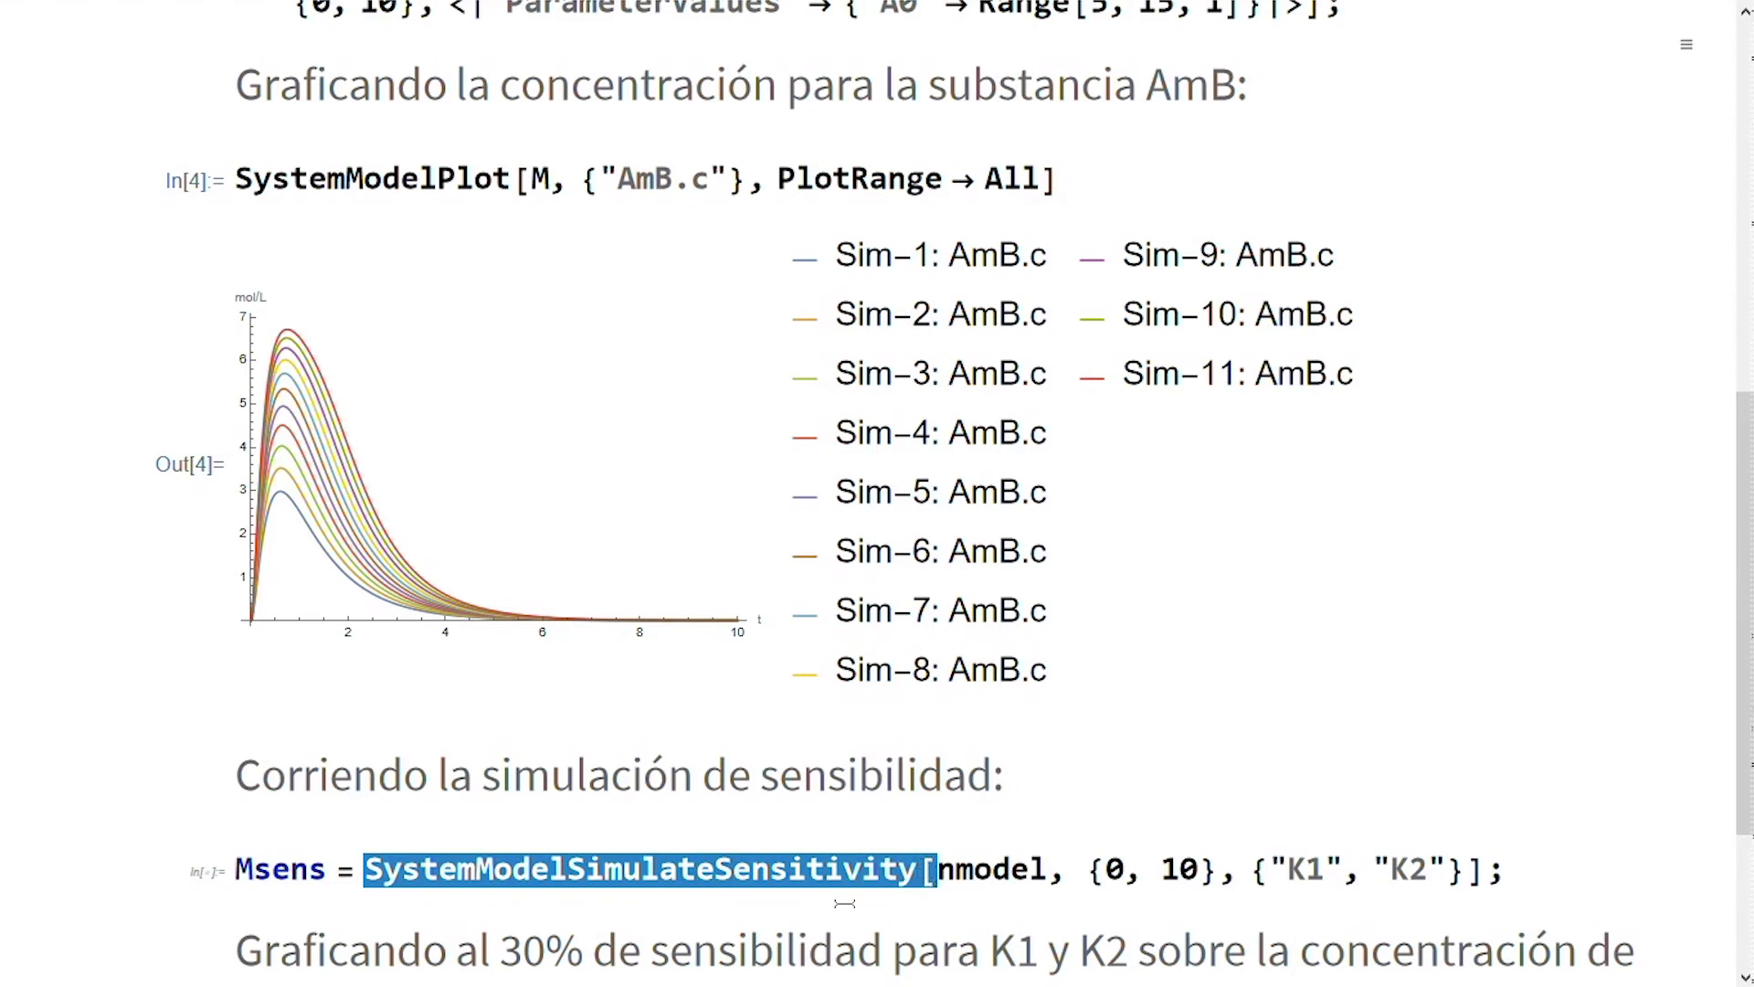
double_click(977, 866)
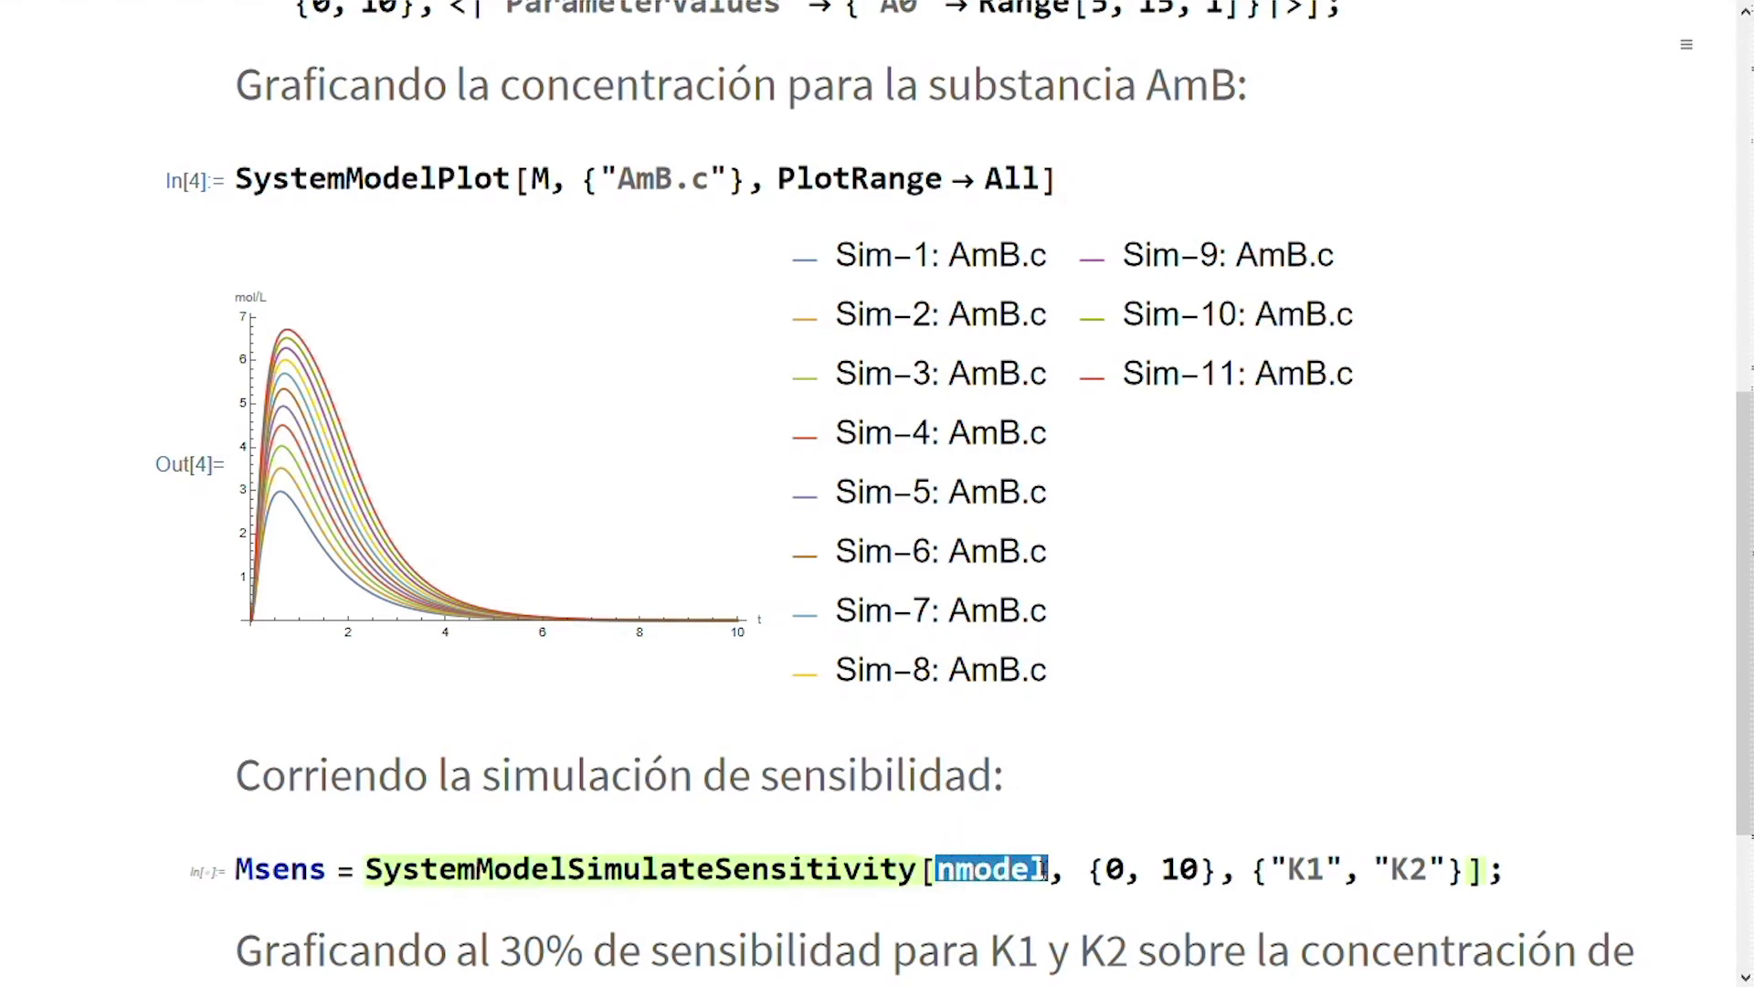
left_click_drag(1074, 872, 1211, 873)
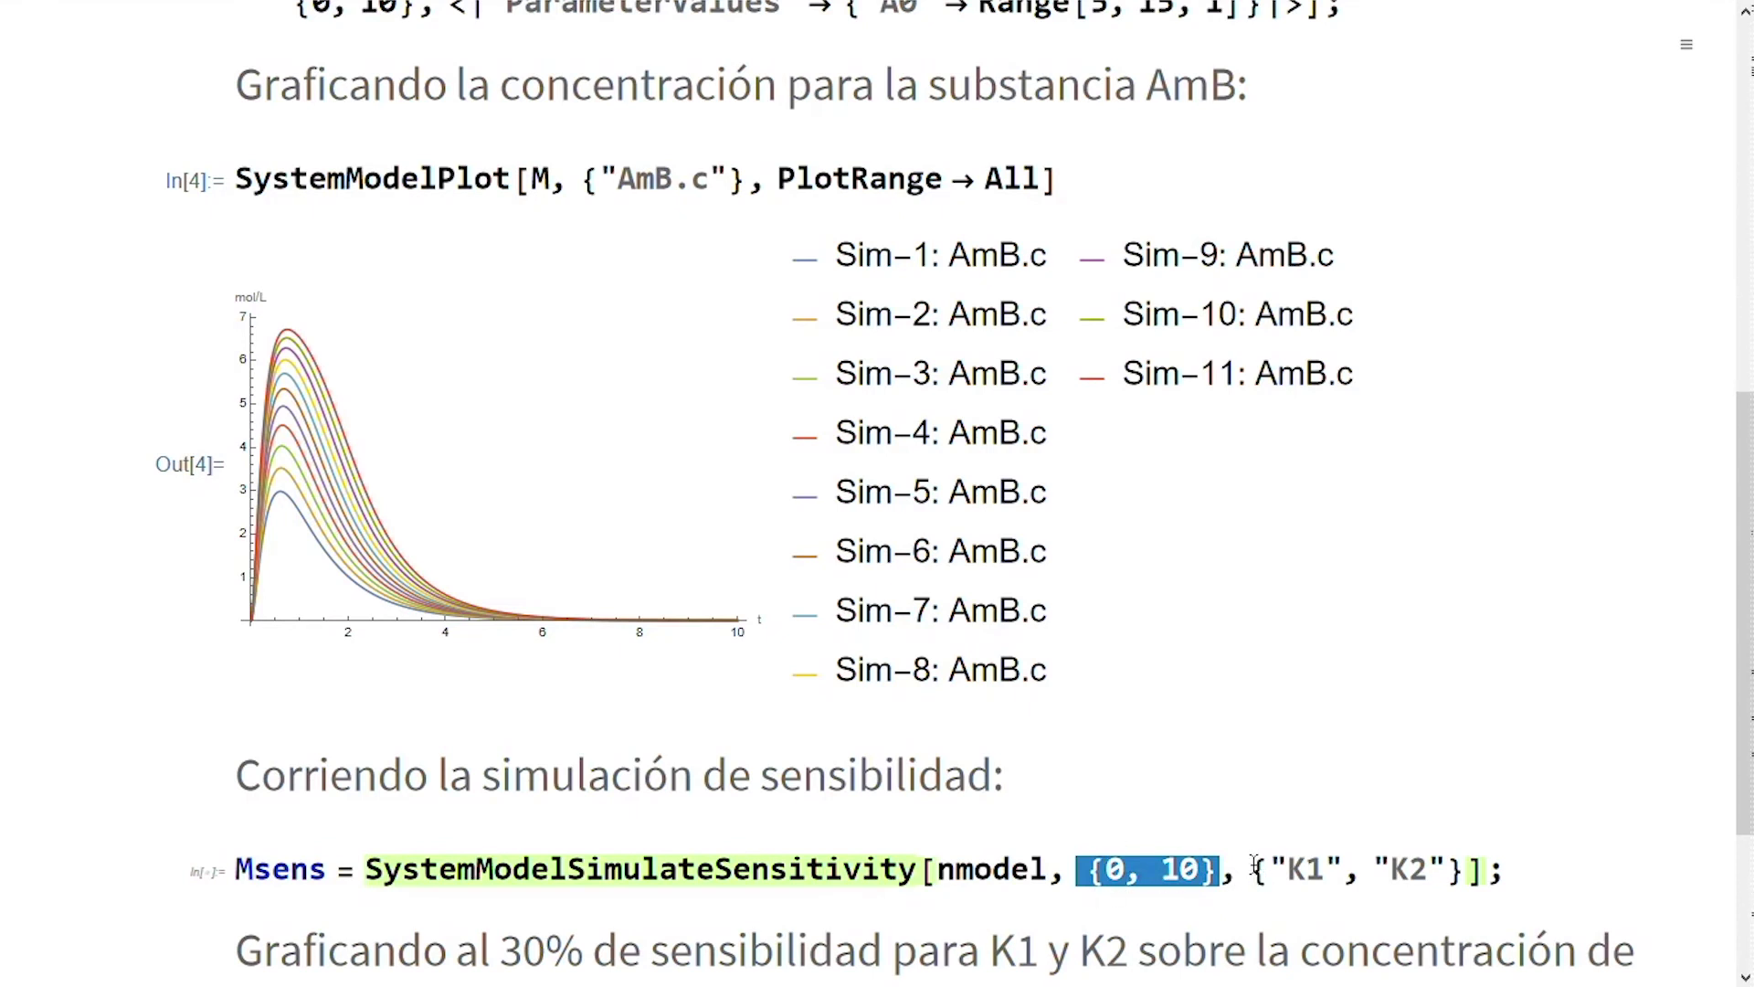
left_click_drag(1250, 877, 1459, 873)
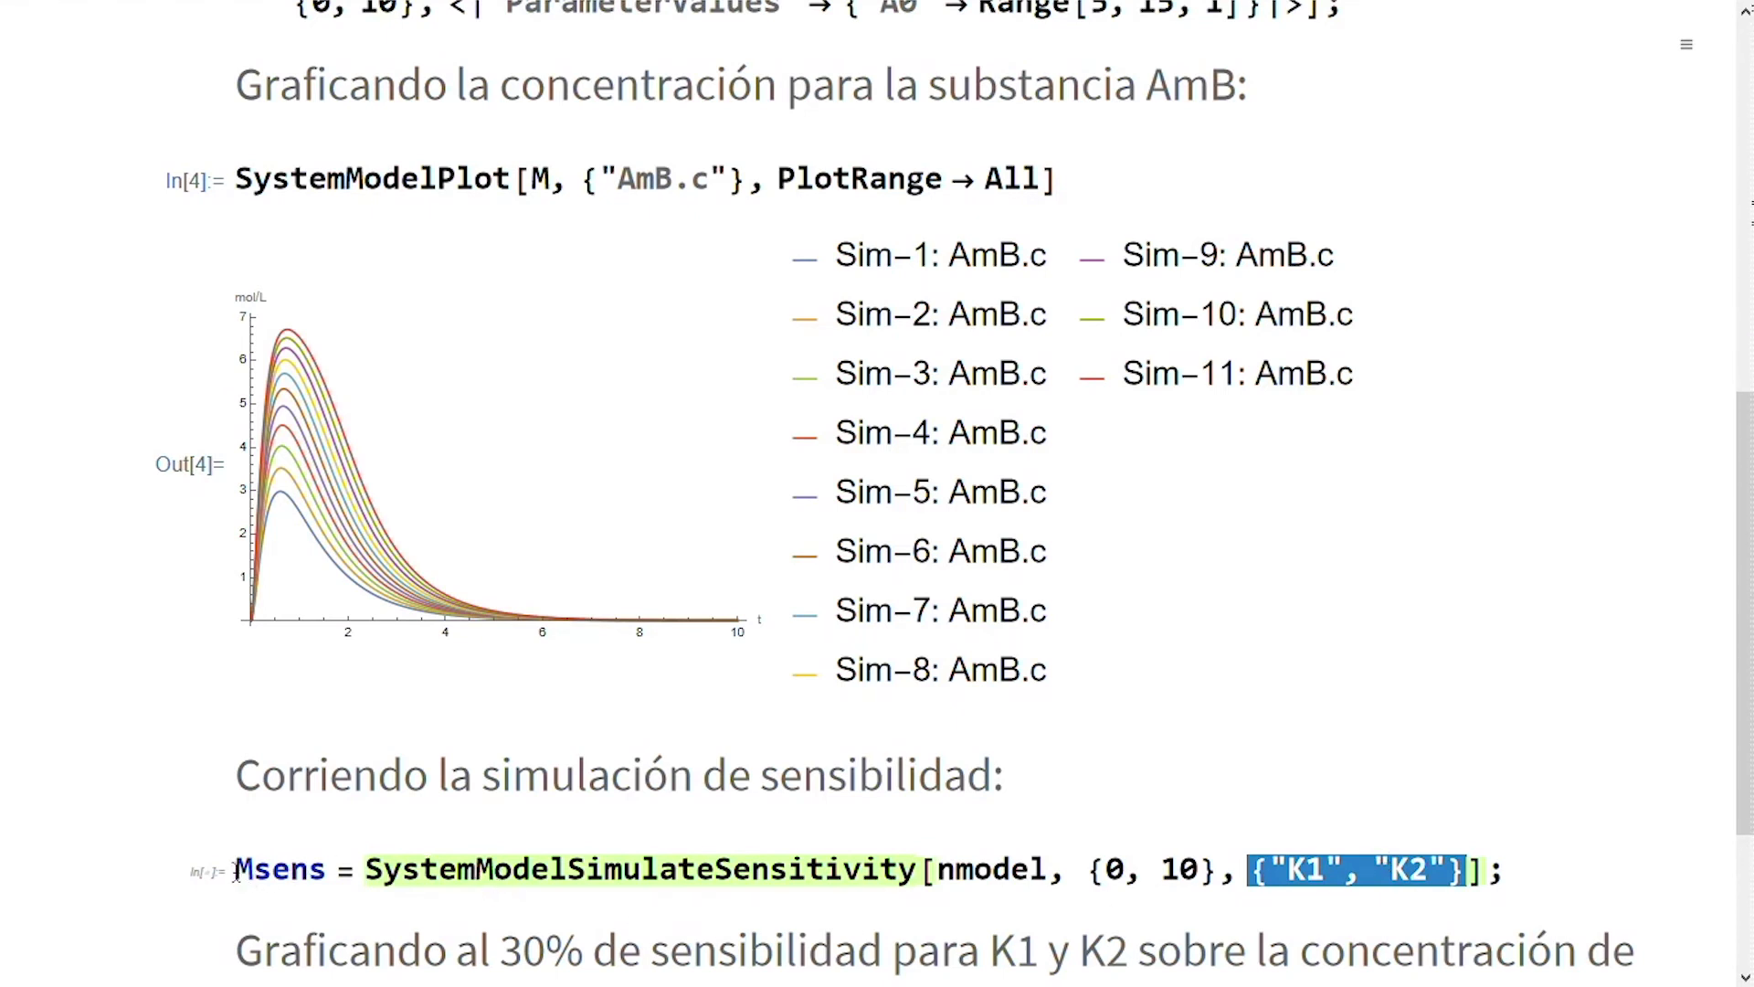
left_click_drag(236, 870, 331, 870)
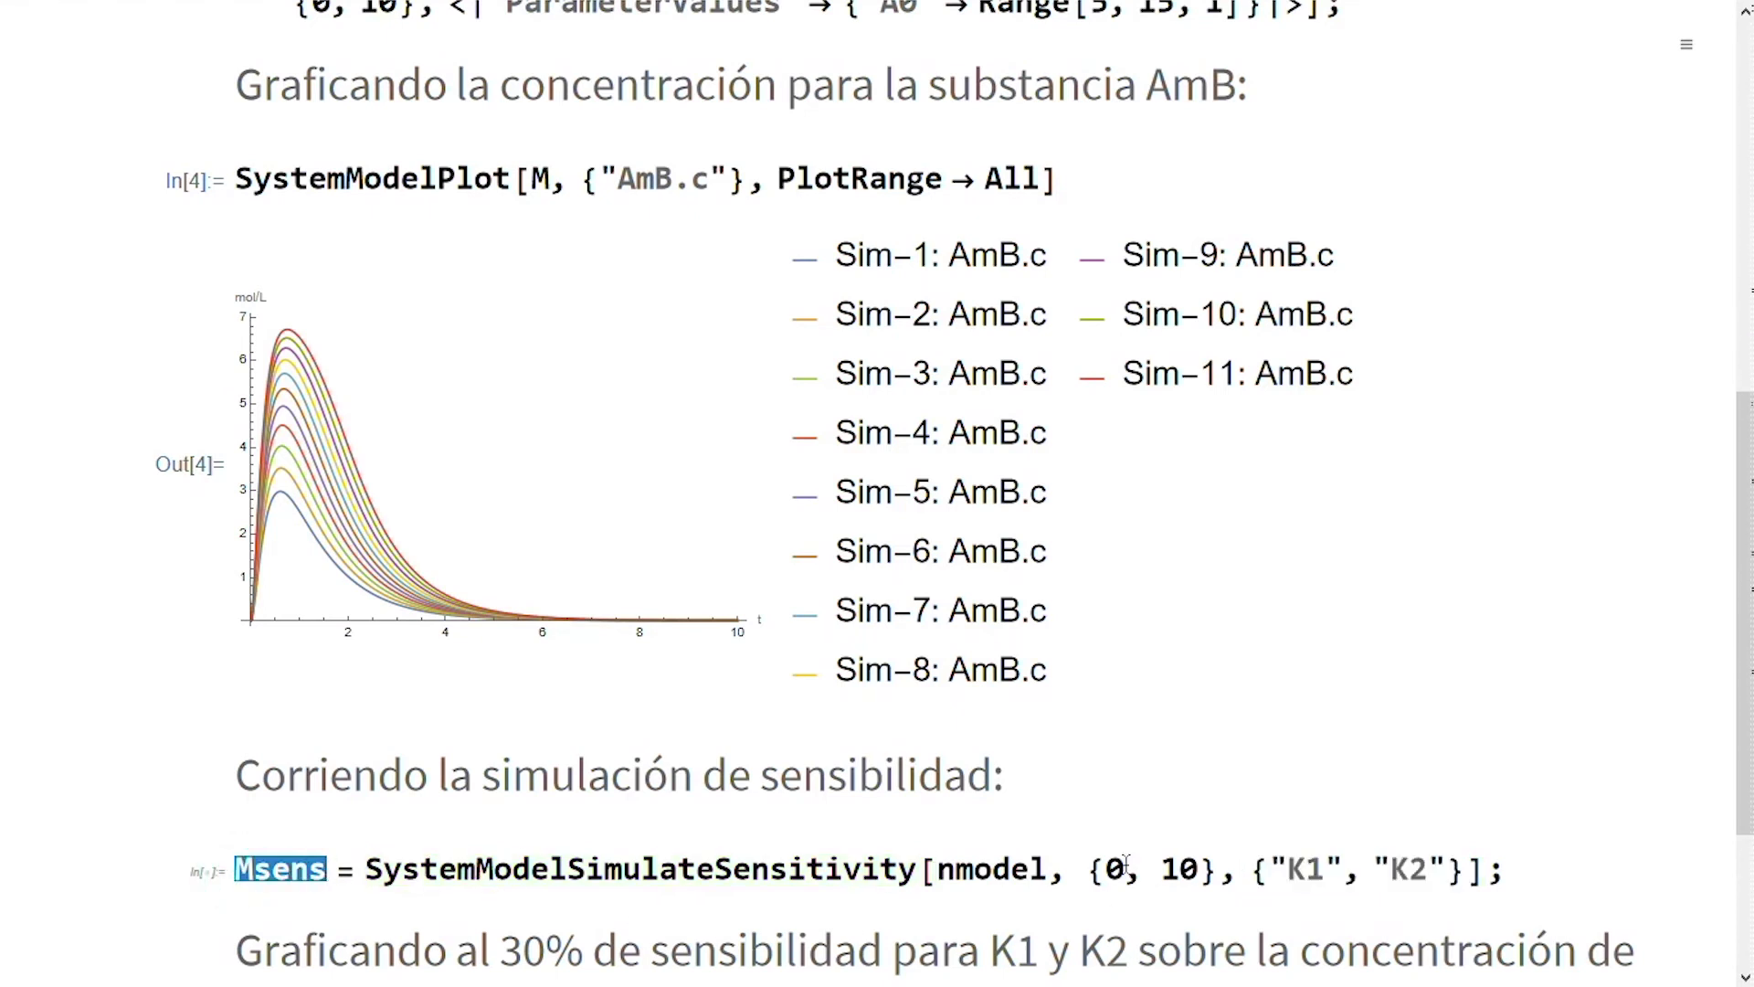
left_click(1510, 868)
key("shift+Return")
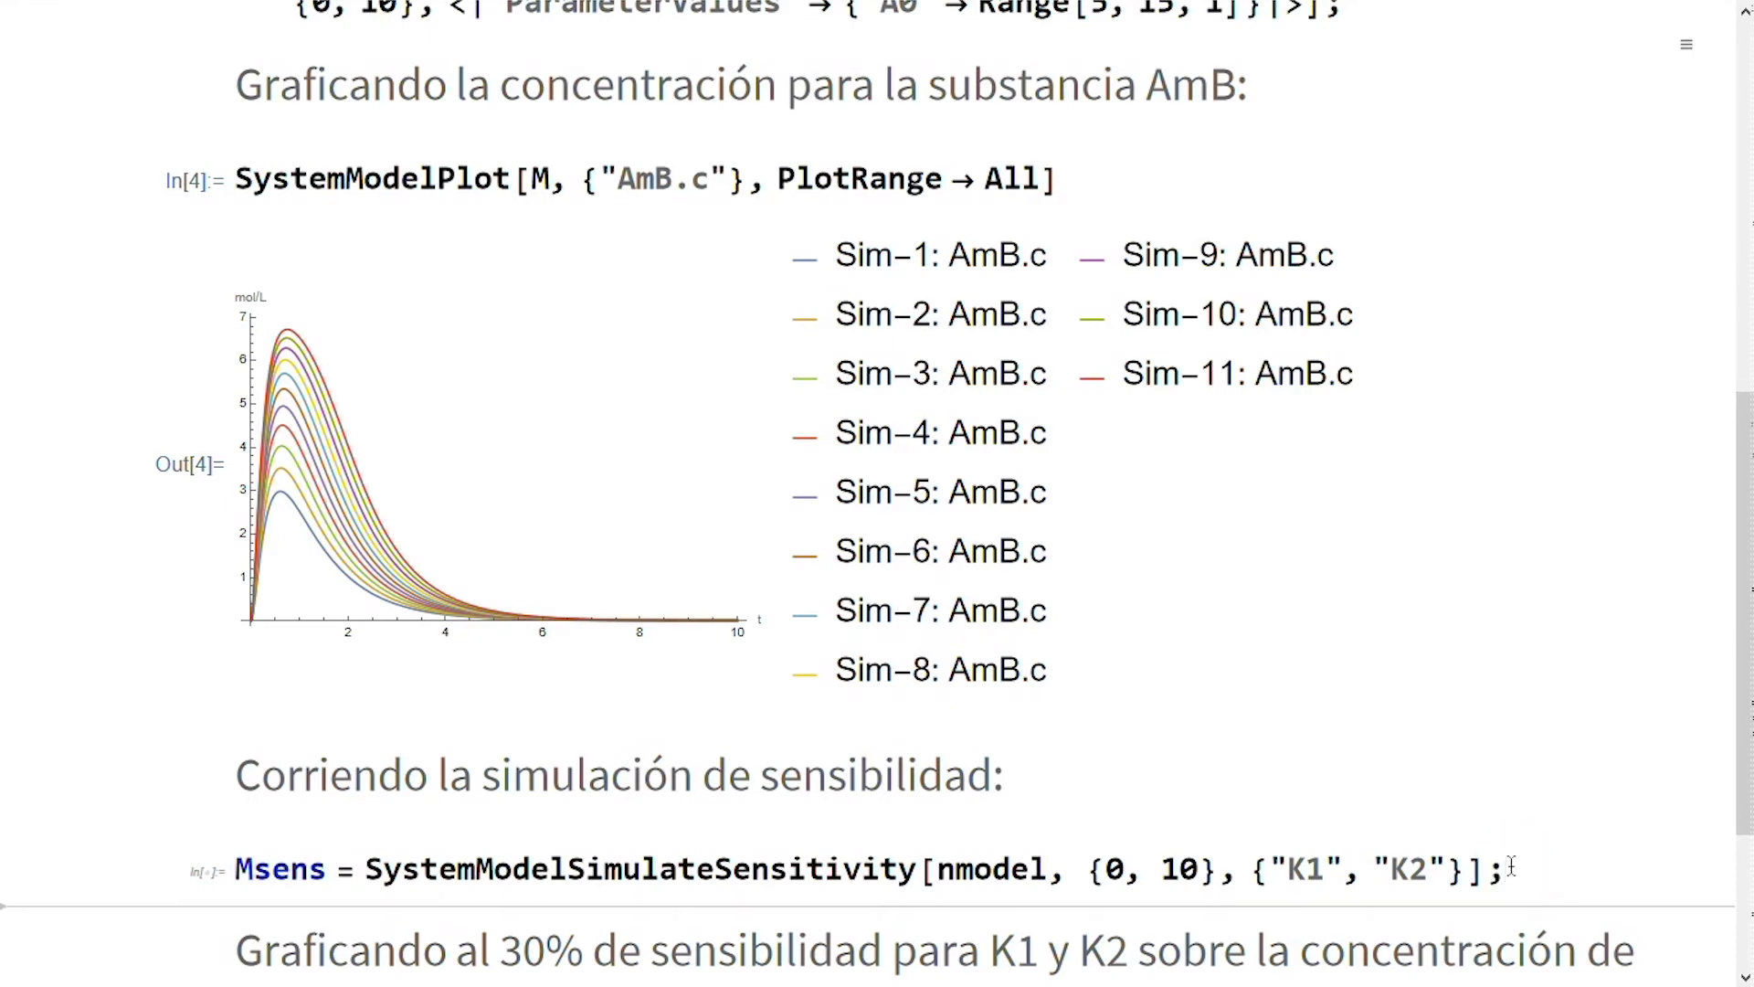
Step: Read the heading describing the 30% sensitivity plots for K1 and K2 on the concentration of AmB
scroll(822, 731, "down", 4)
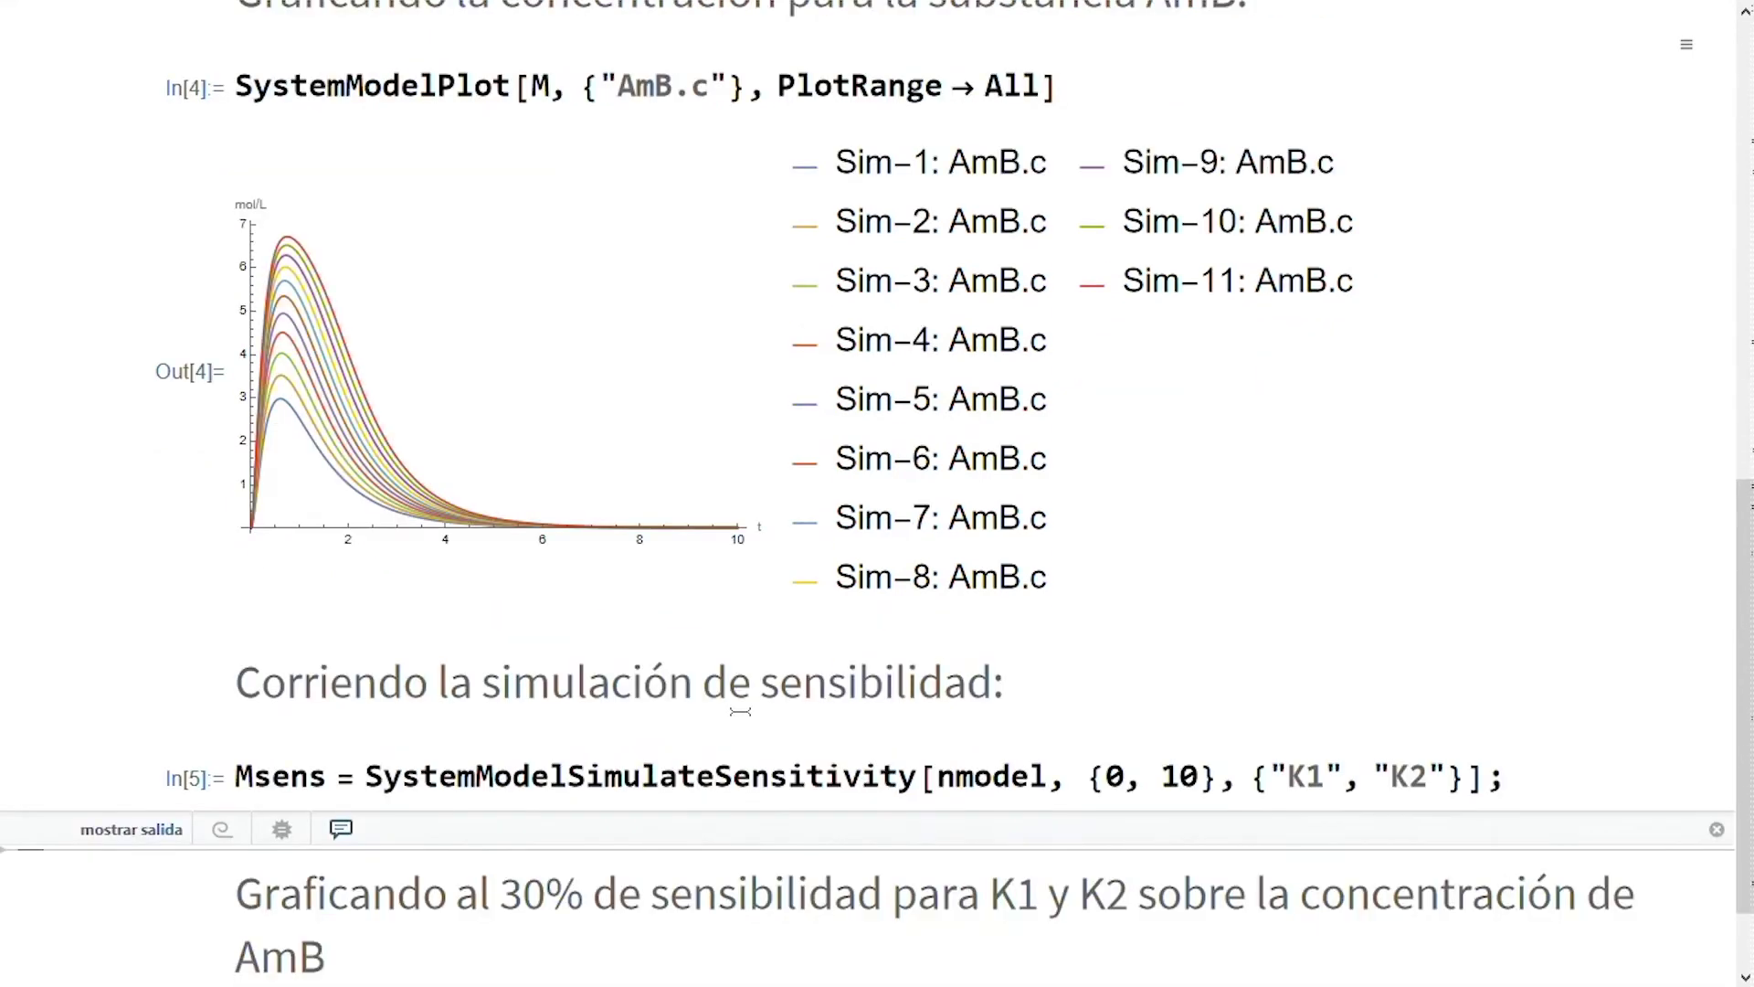
double_click(279, 684)
left_click_drag(263, 803, 593, 800)
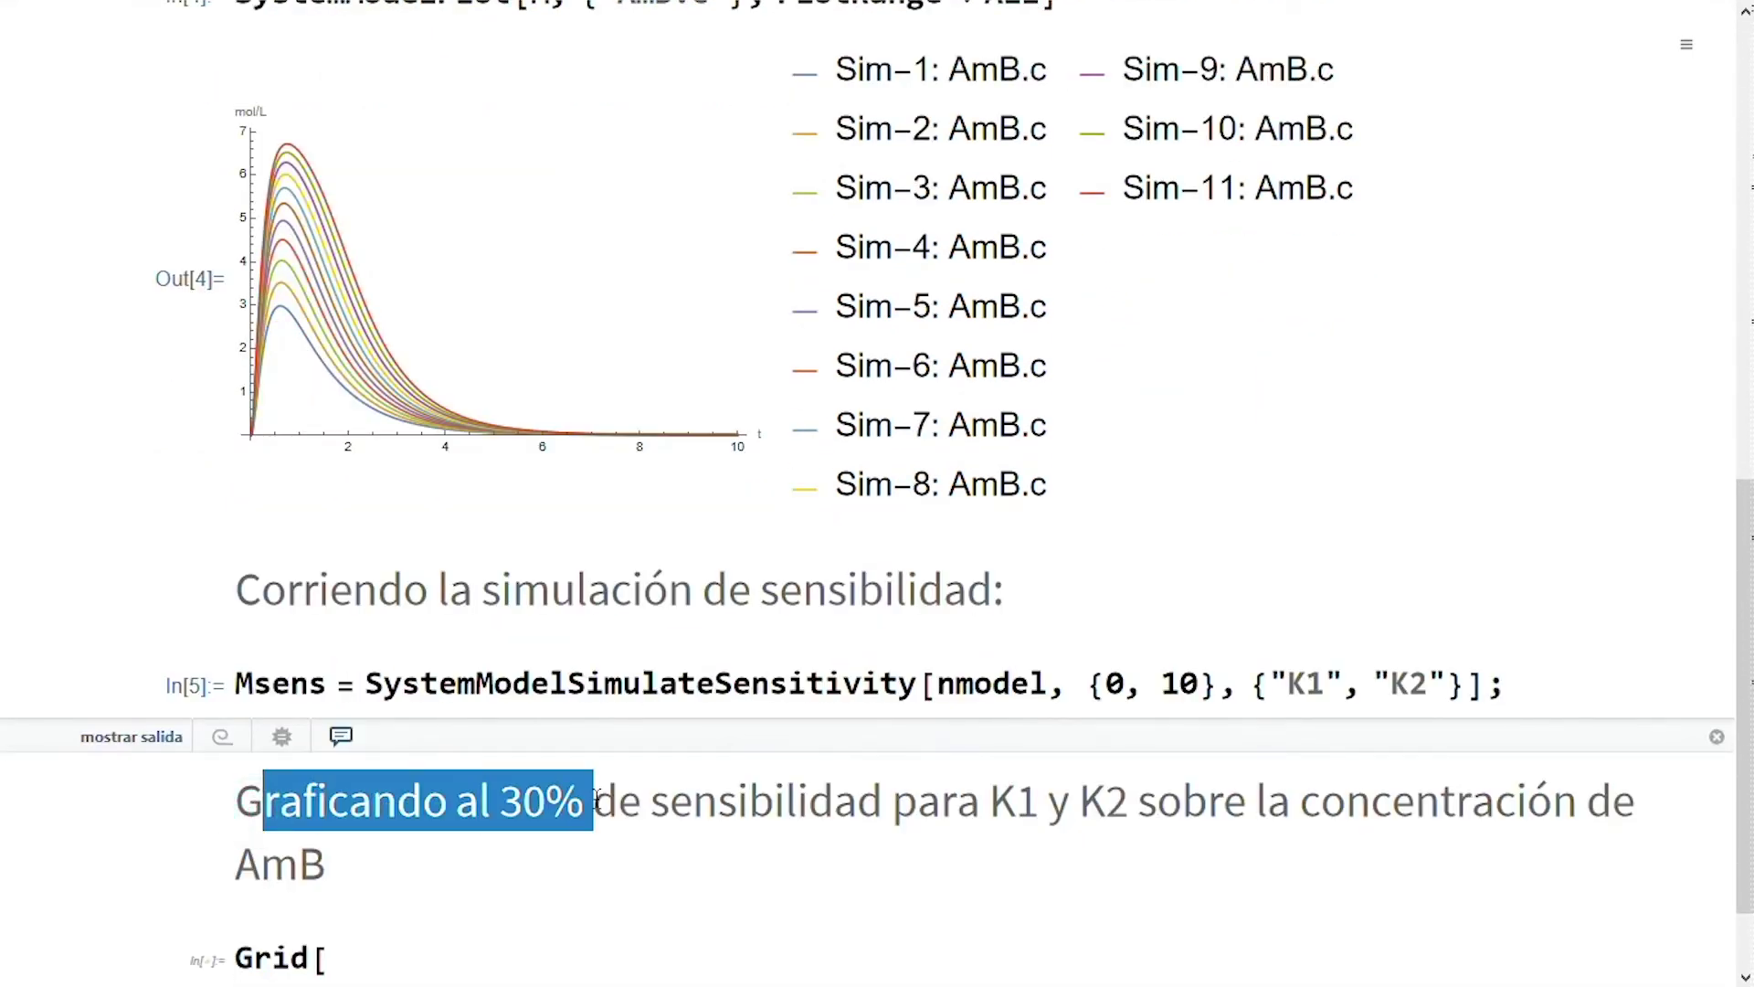
key("shift+Down")
key("shift+Up")
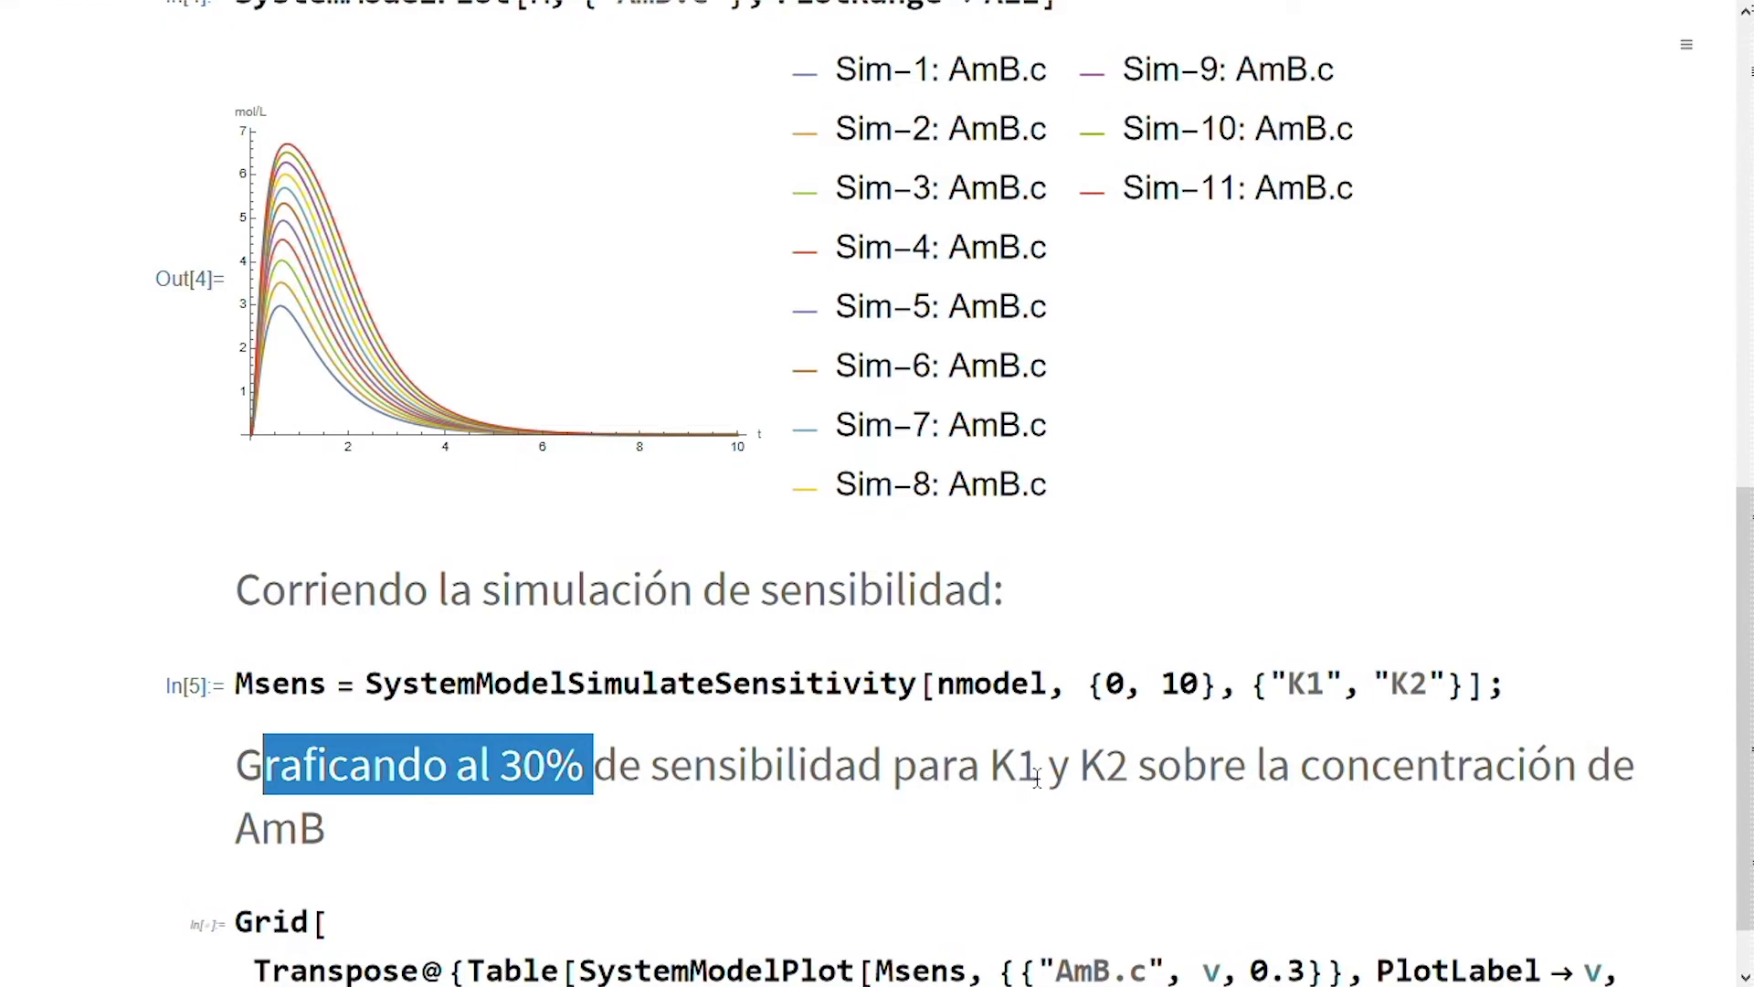
left_click_drag(992, 766, 1123, 765)
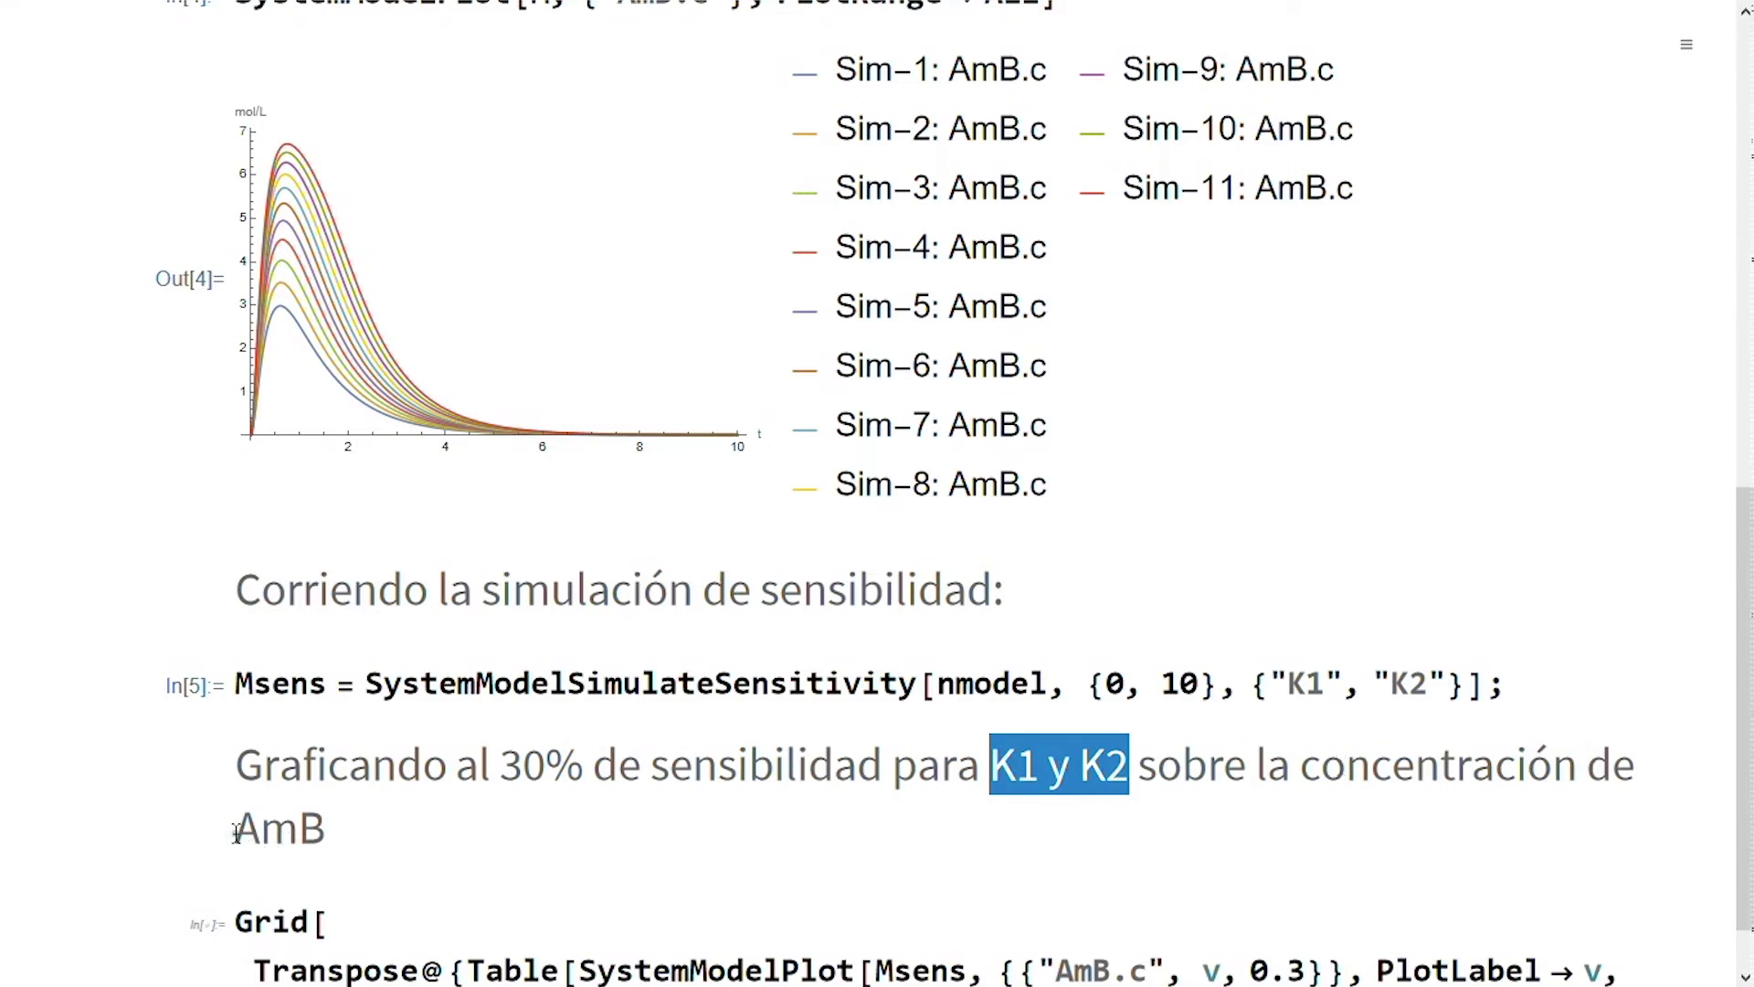
left_click_drag(237, 833, 337, 834)
scroll(338, 833, "down", 2)
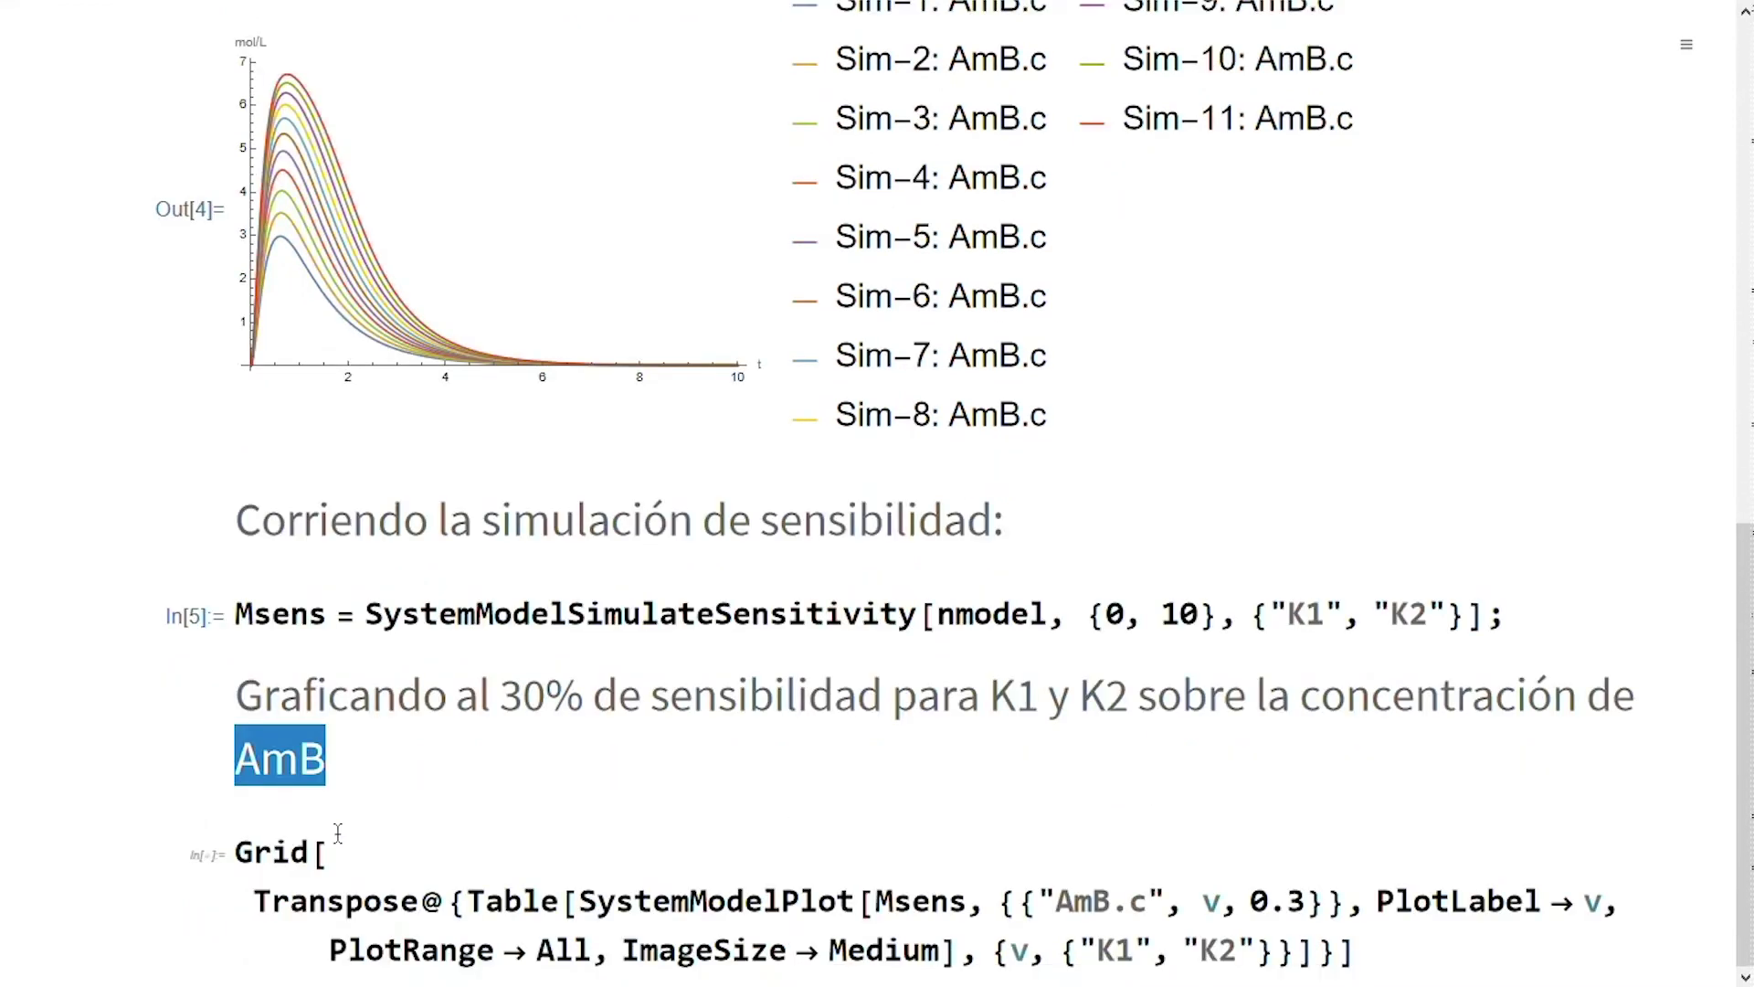
Step: Examine the SystemModelPlot call in the Grid expression, including its Msens, "AmB.c" and v arguments
left_click(632, 904)
double_click(631, 905)
left_click(631, 905)
double_click(632, 904)
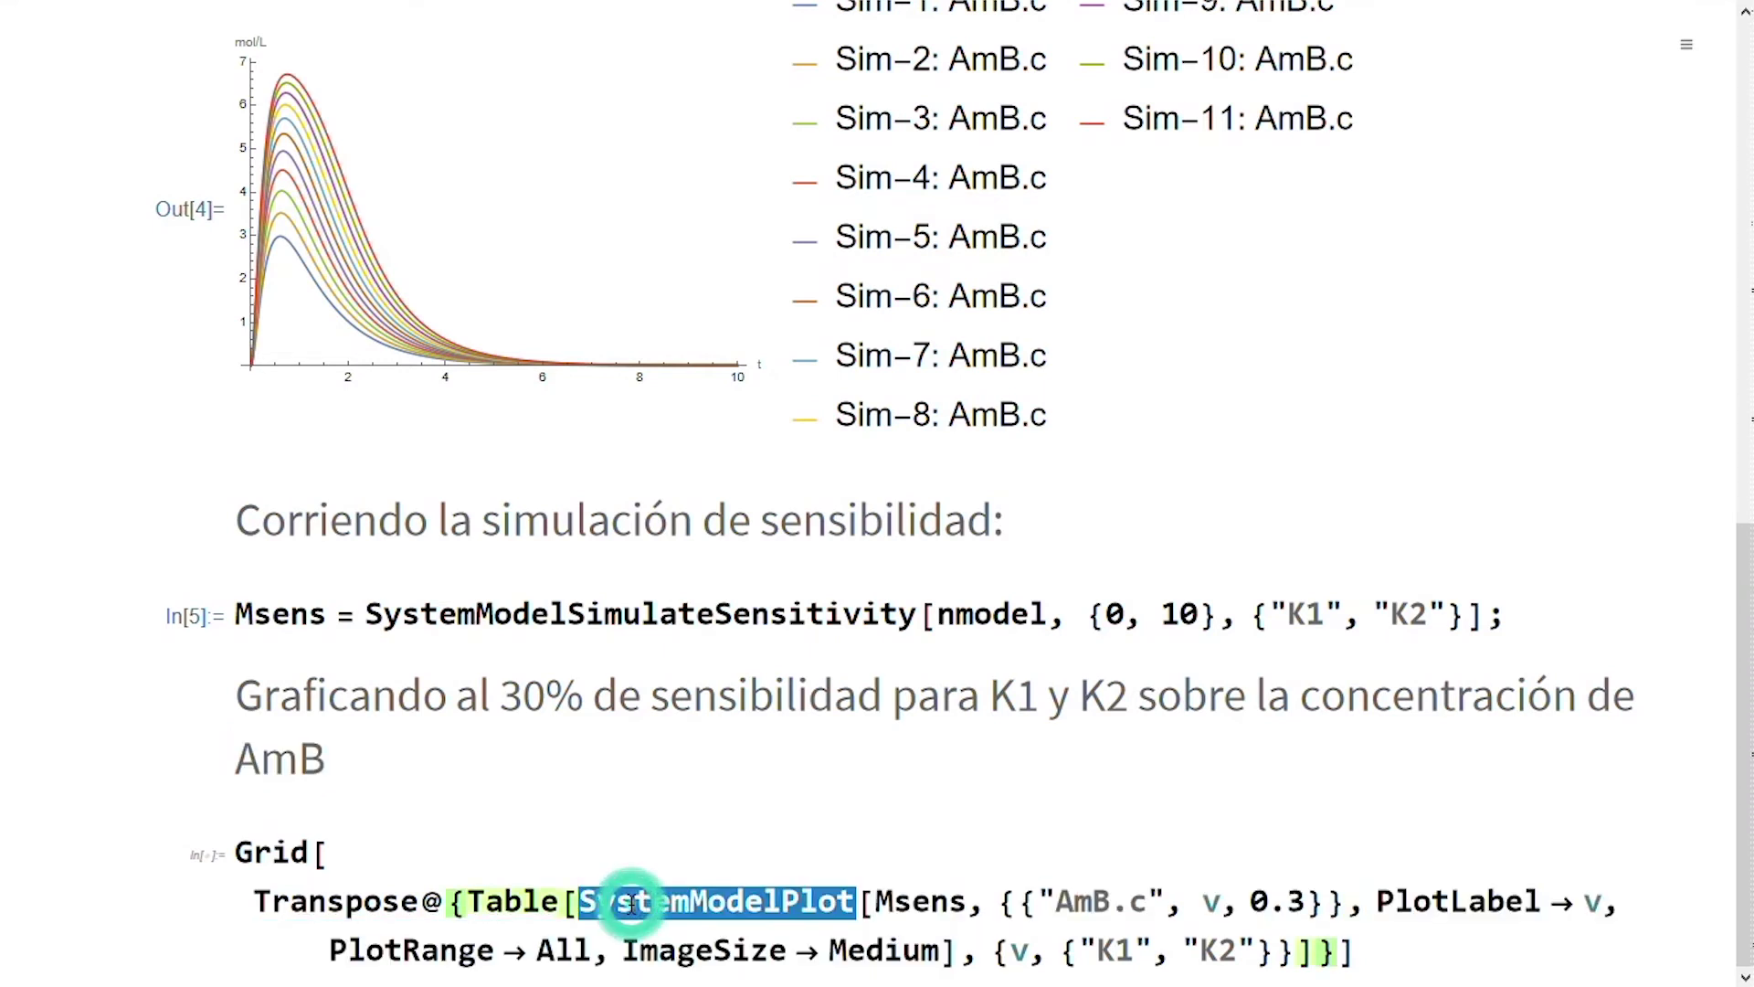
double_click(908, 890)
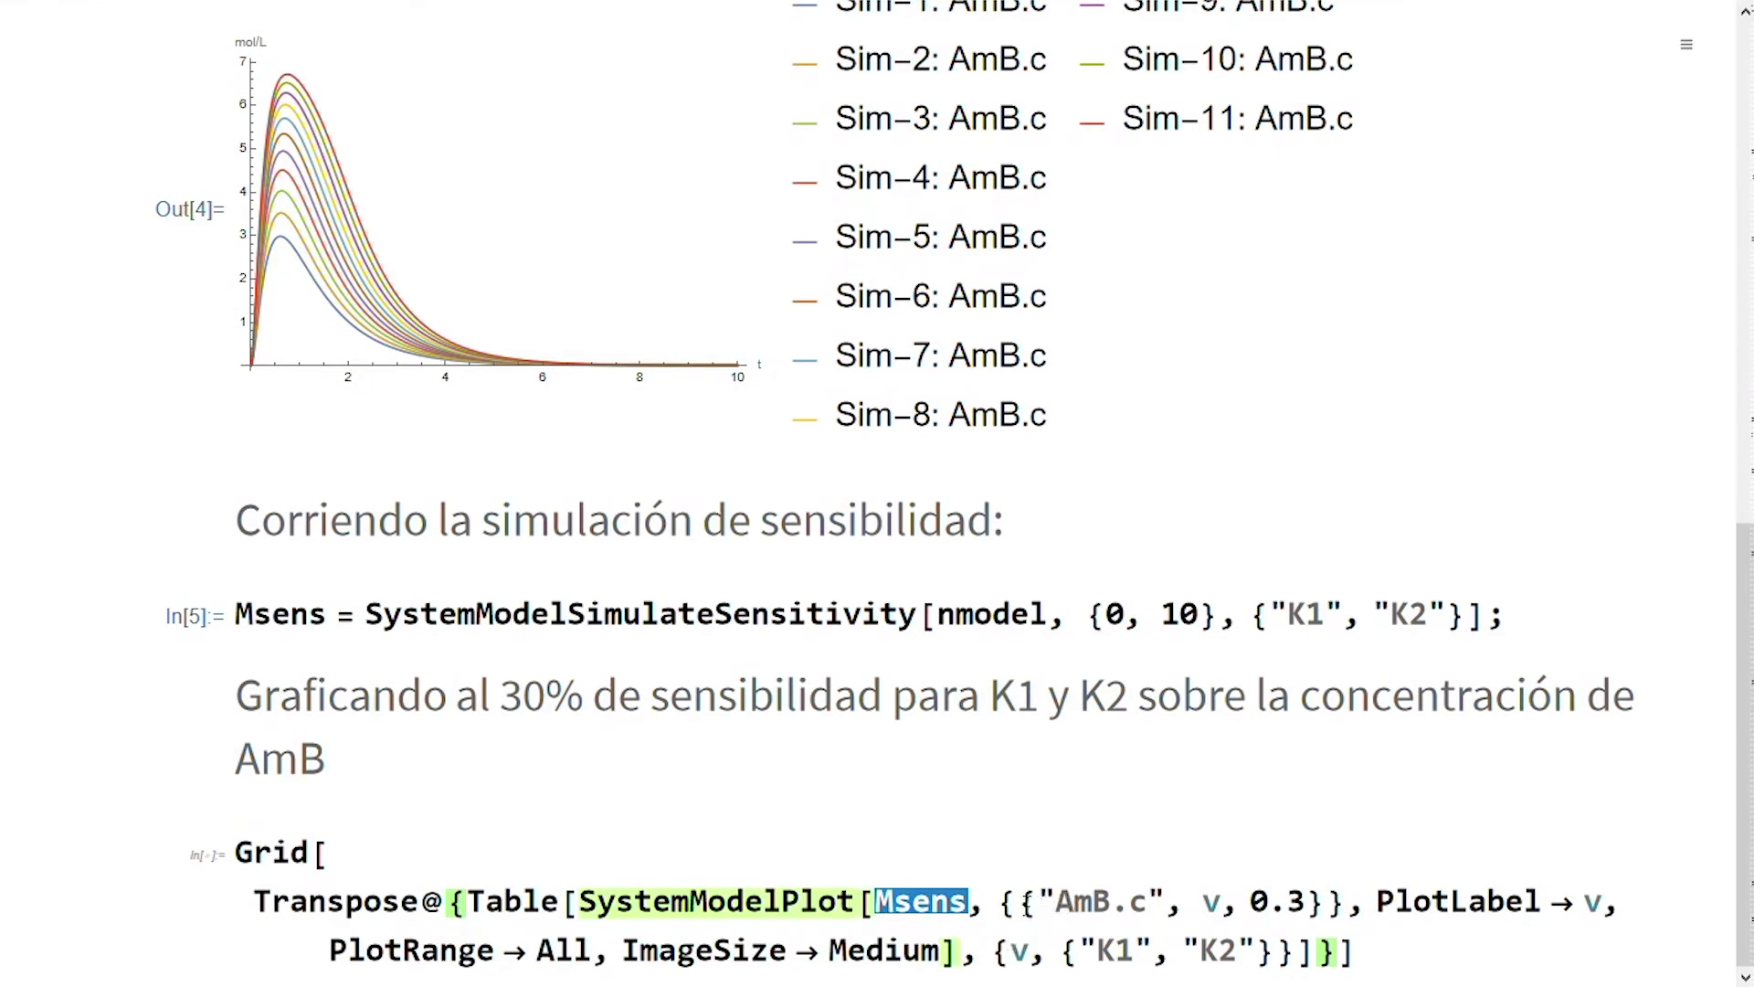
left_click(1023, 903)
left_click_drag(1126, 905, 1161, 903)
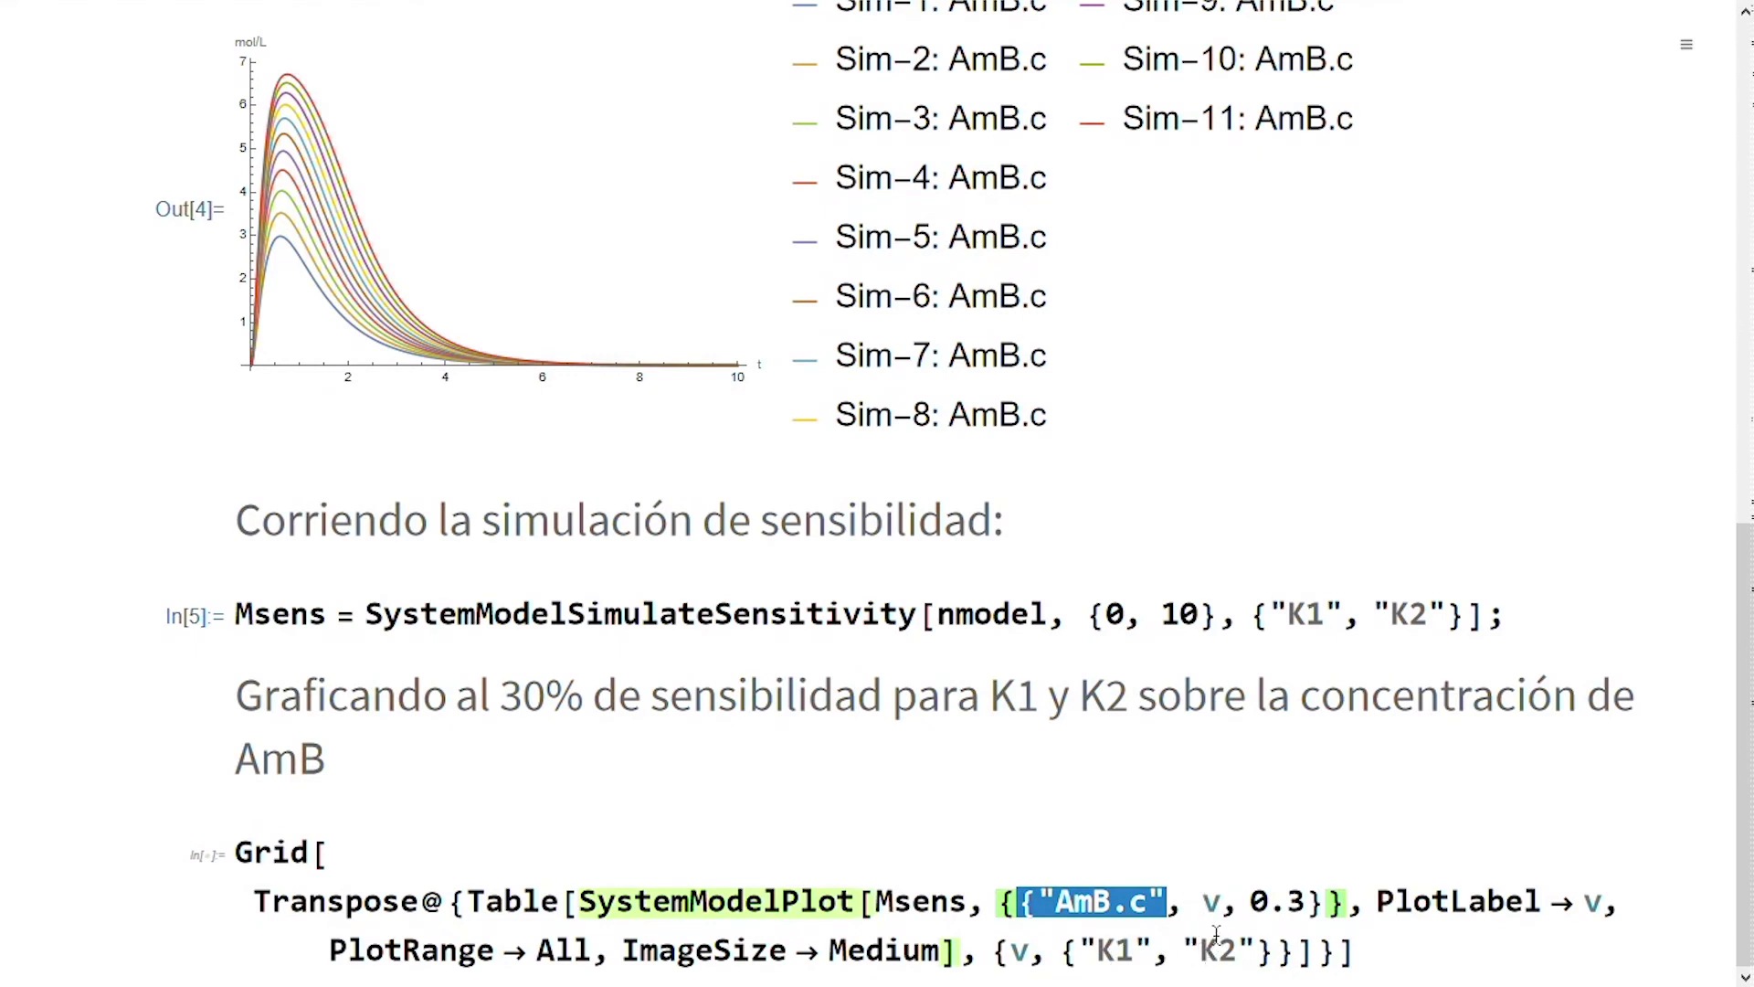
left_click(1206, 902)
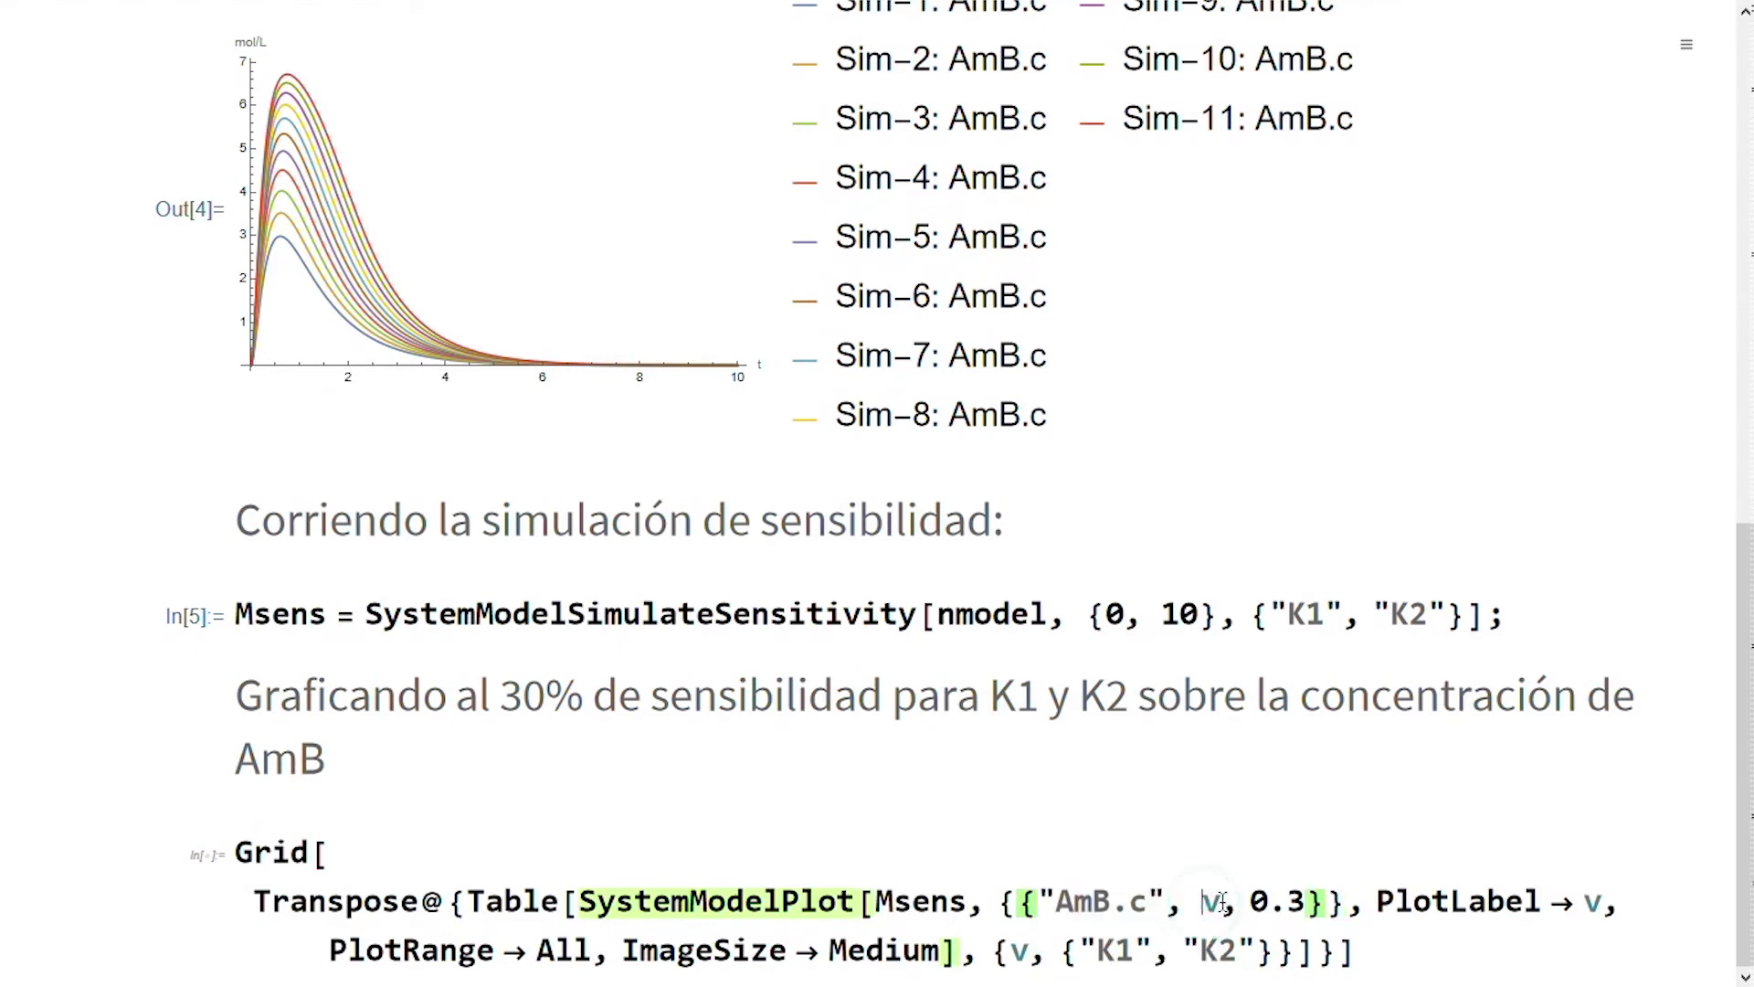
key("shift+Right")
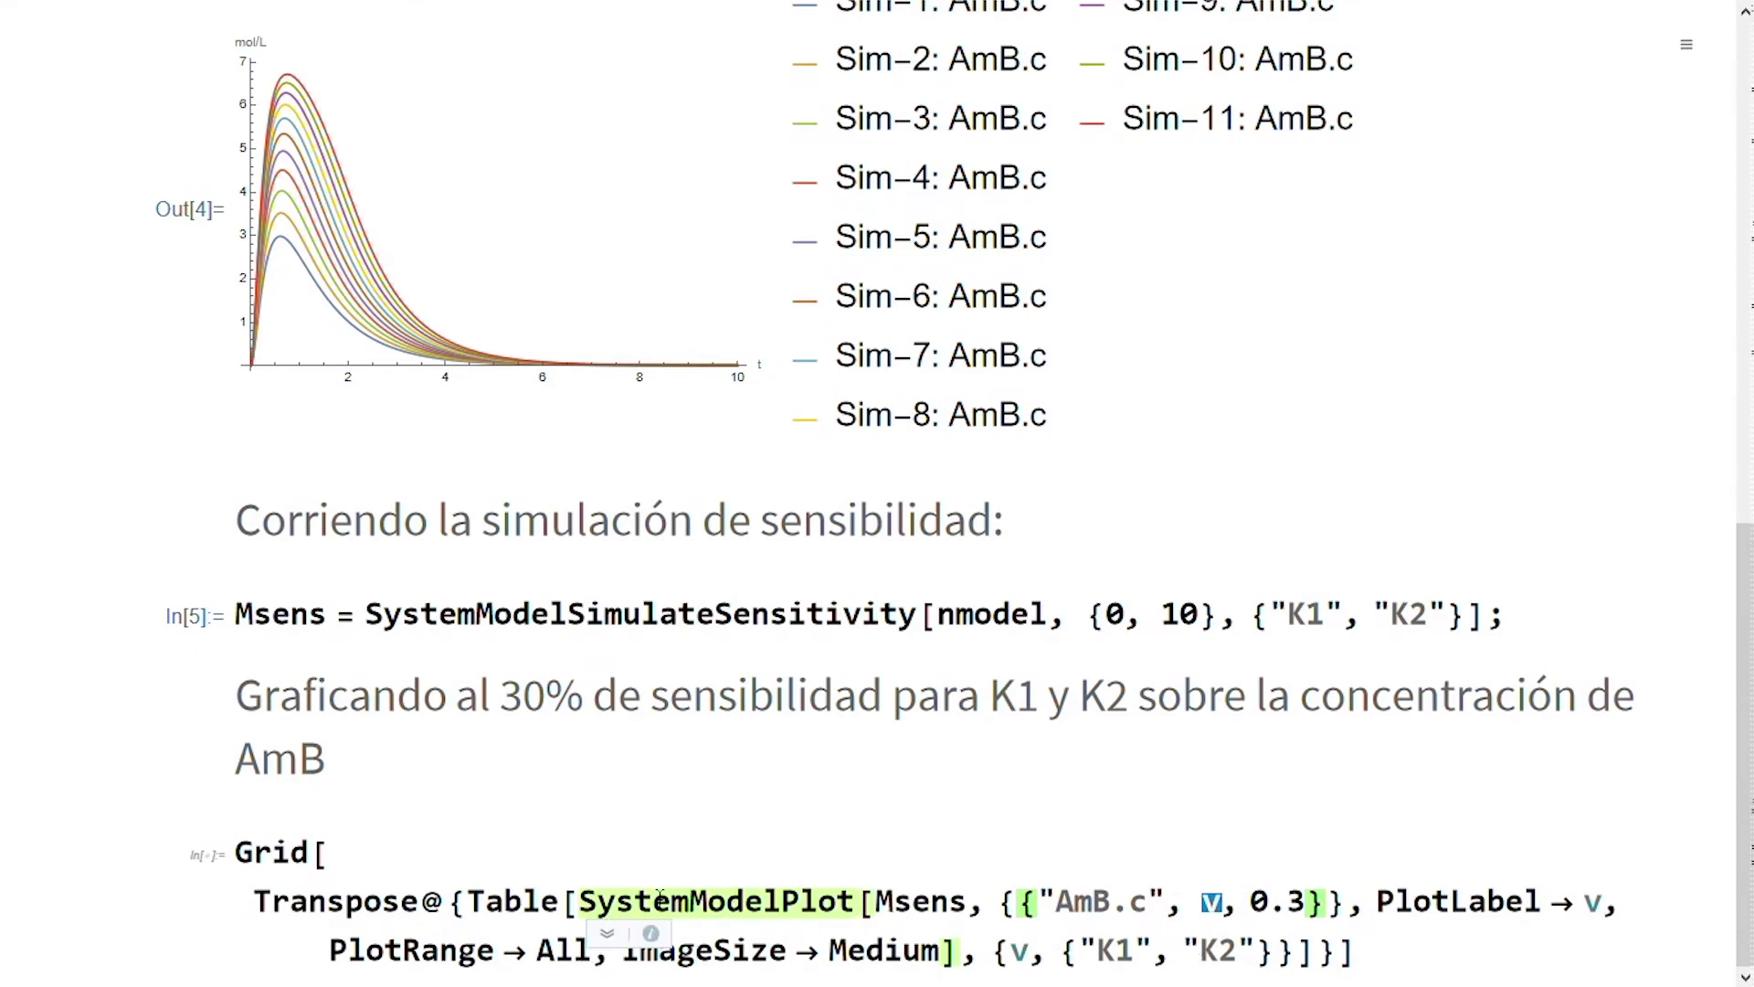
Step: Check the Table, PlotLabel and Transpose parts, and evaluate the Grid expression plotting AmB.c with 0.3 sensitivity for K1 and K2
triple_click(529, 905)
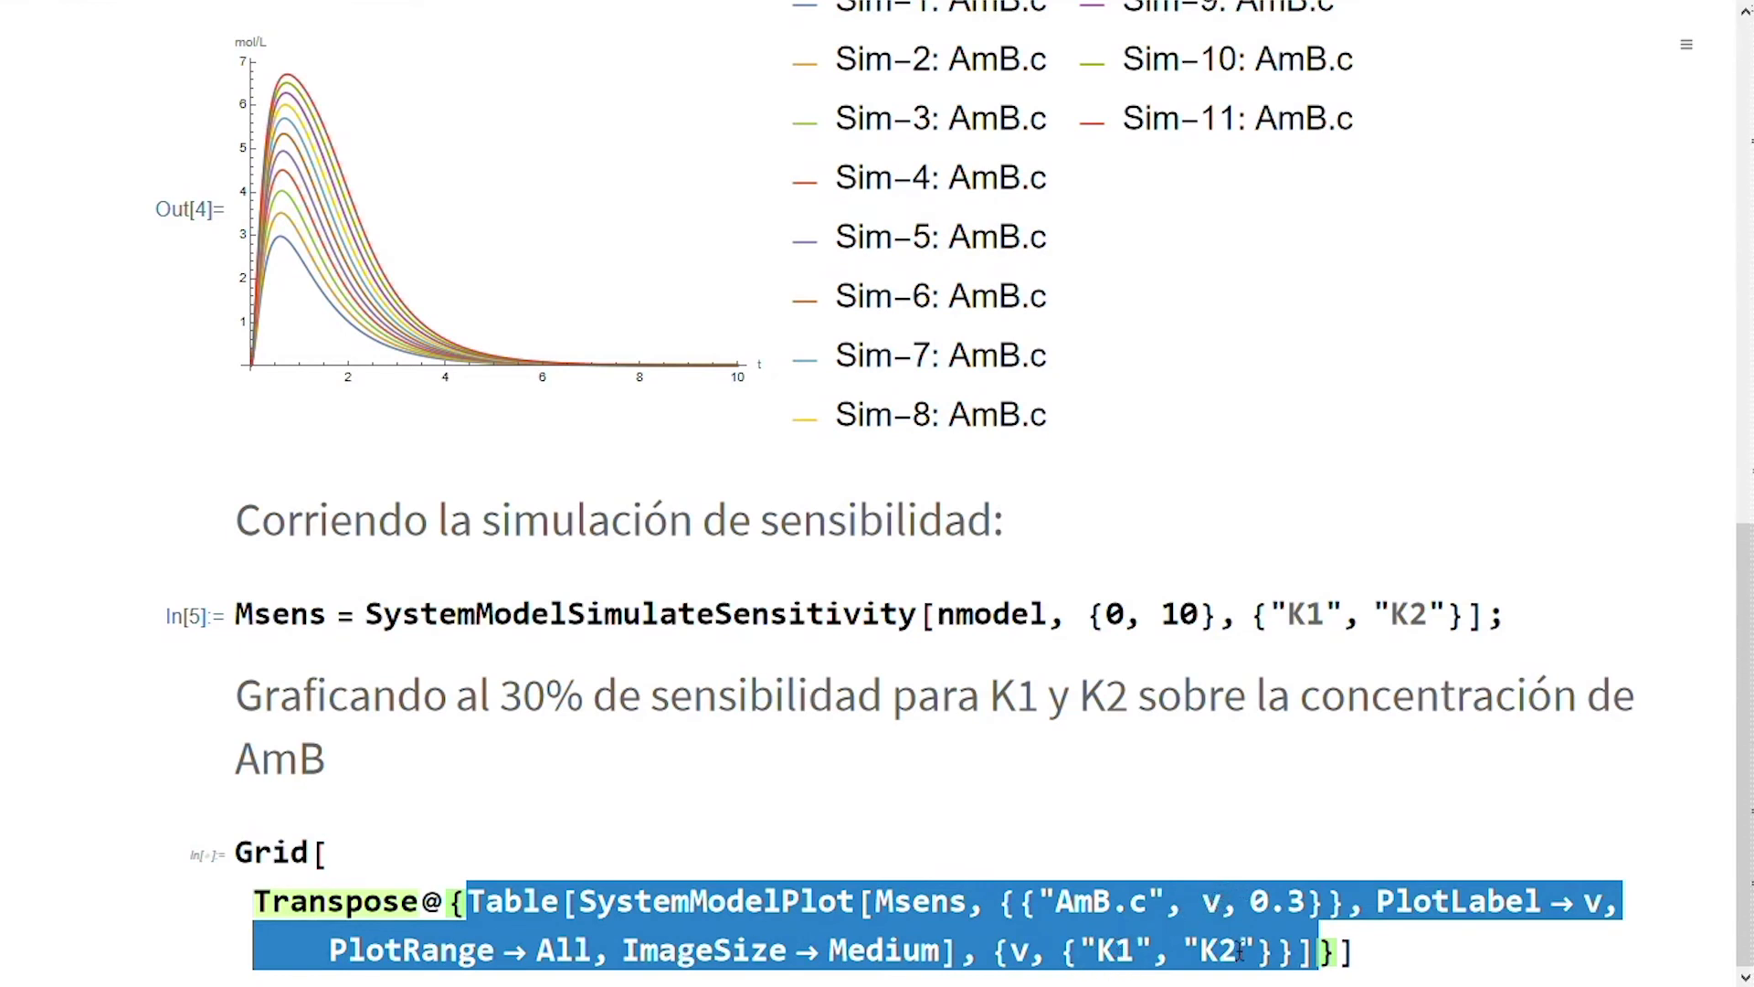
double_click(1451, 899)
left_click(1451, 899)
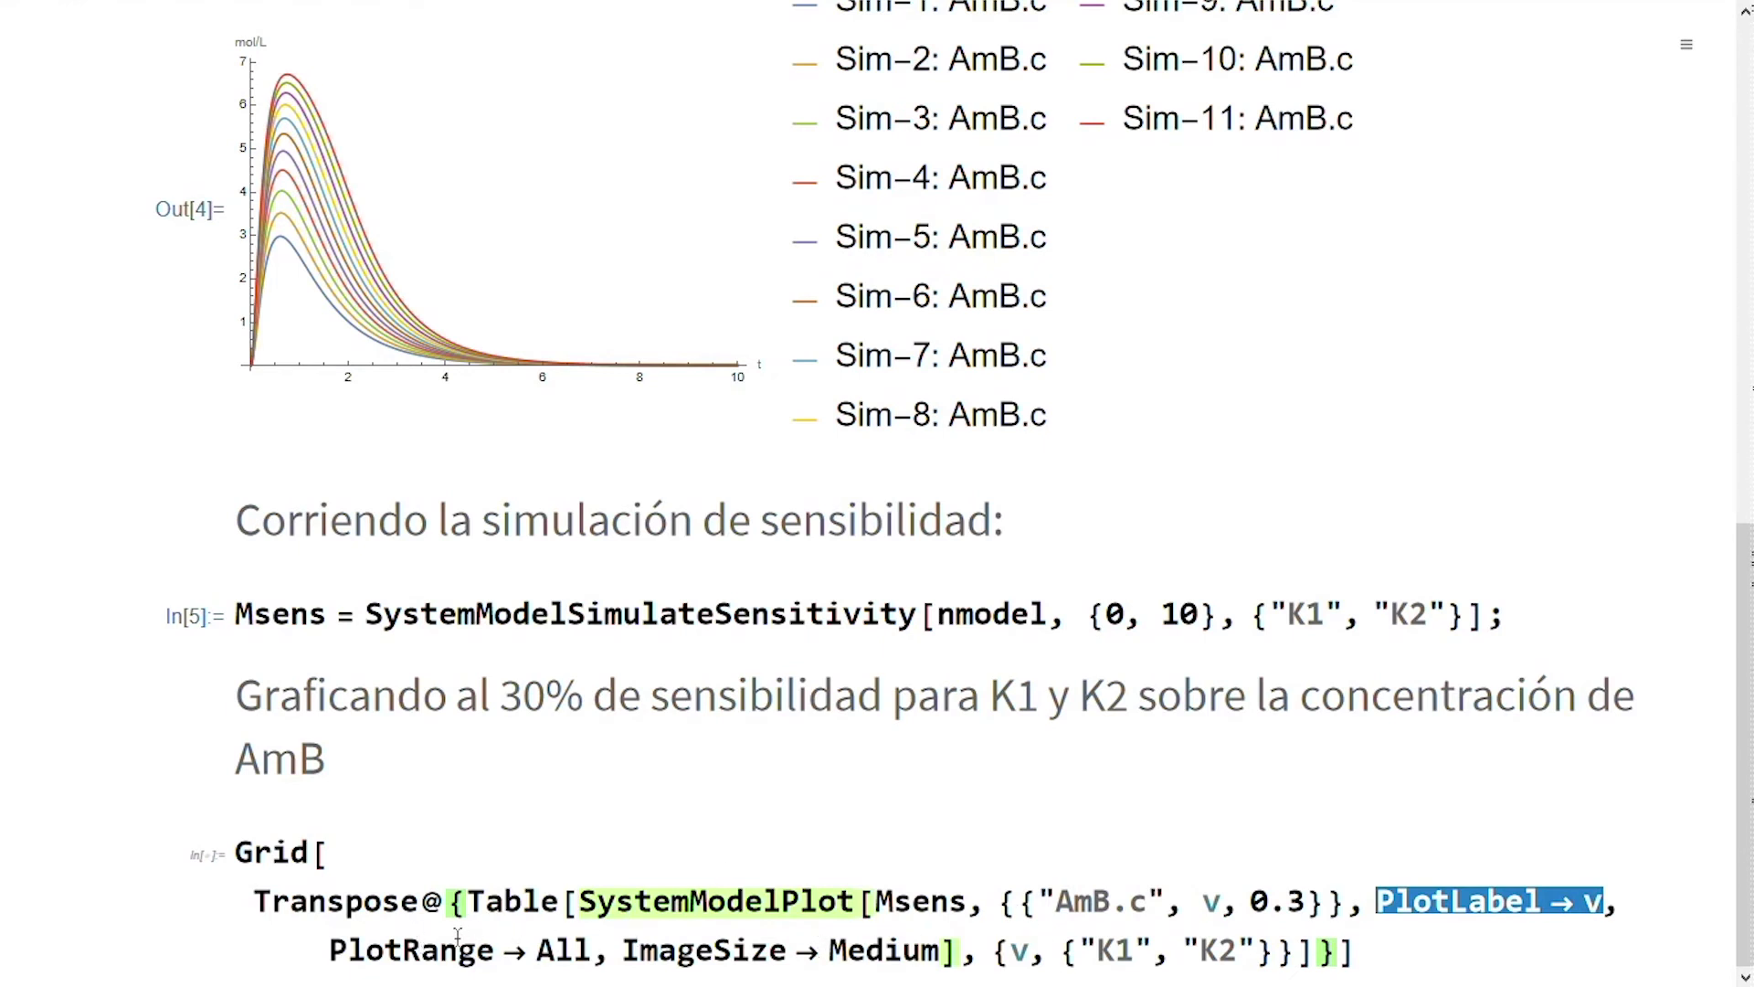
double_click(335, 905)
left_click(334, 904)
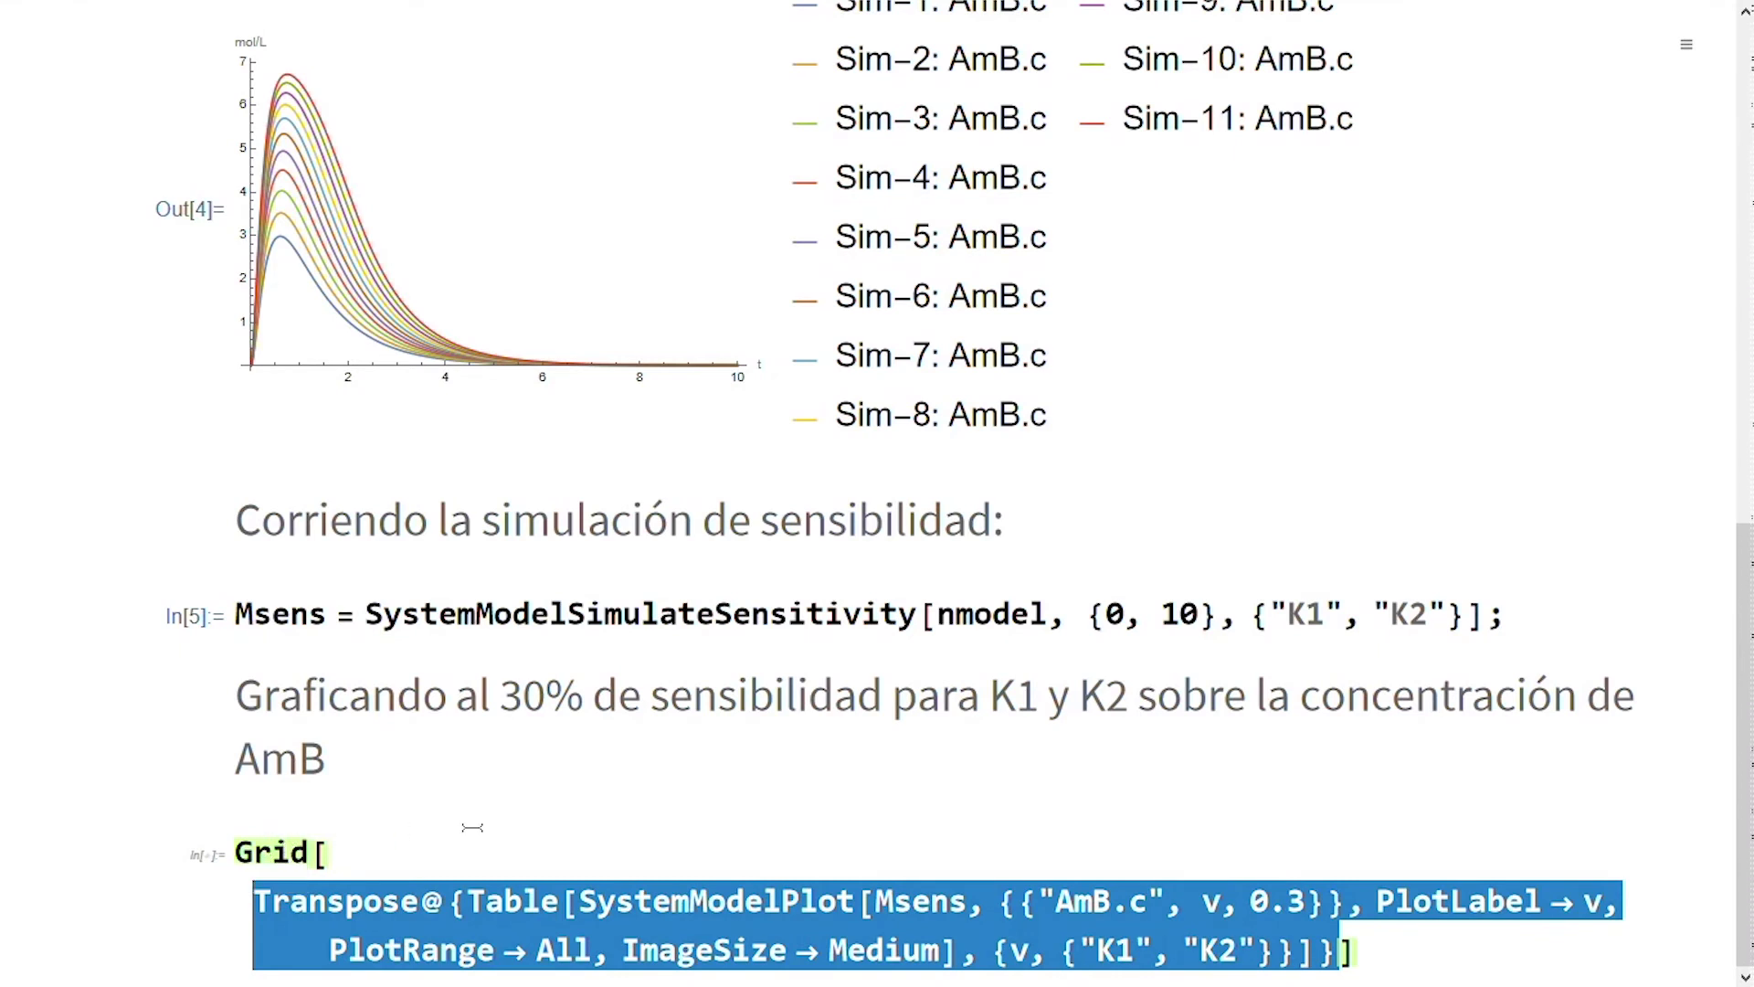
left_click(428, 859)
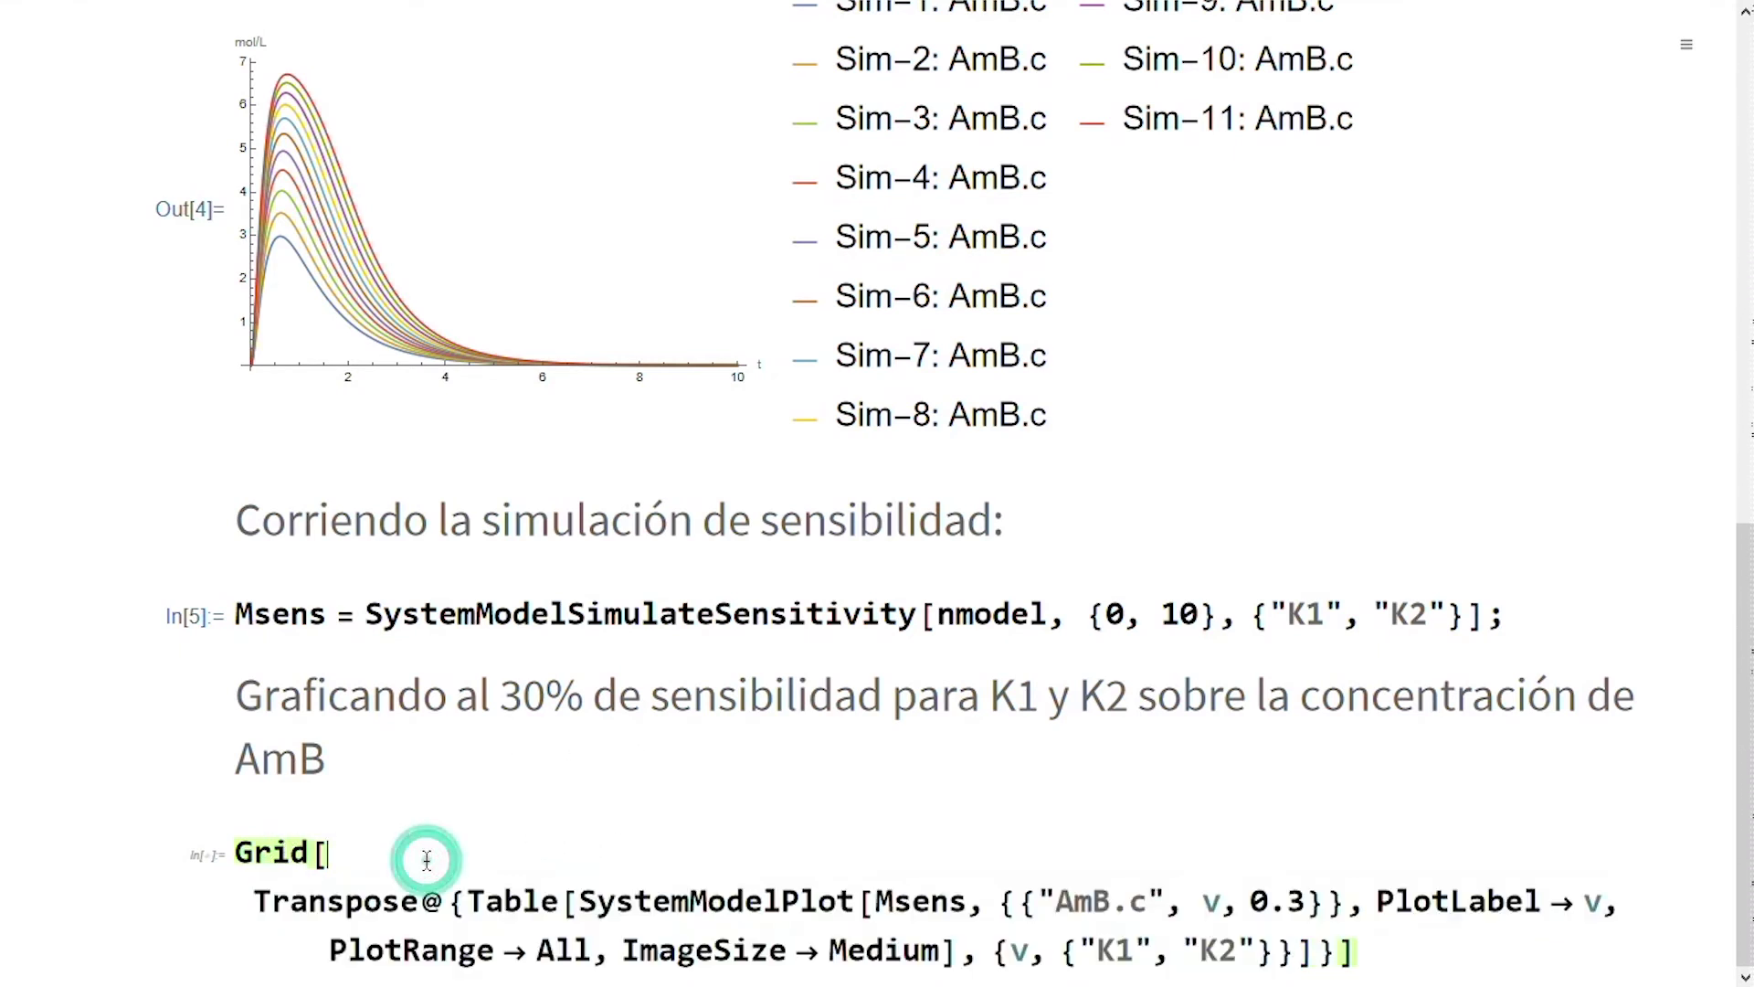
key("shift+Return")
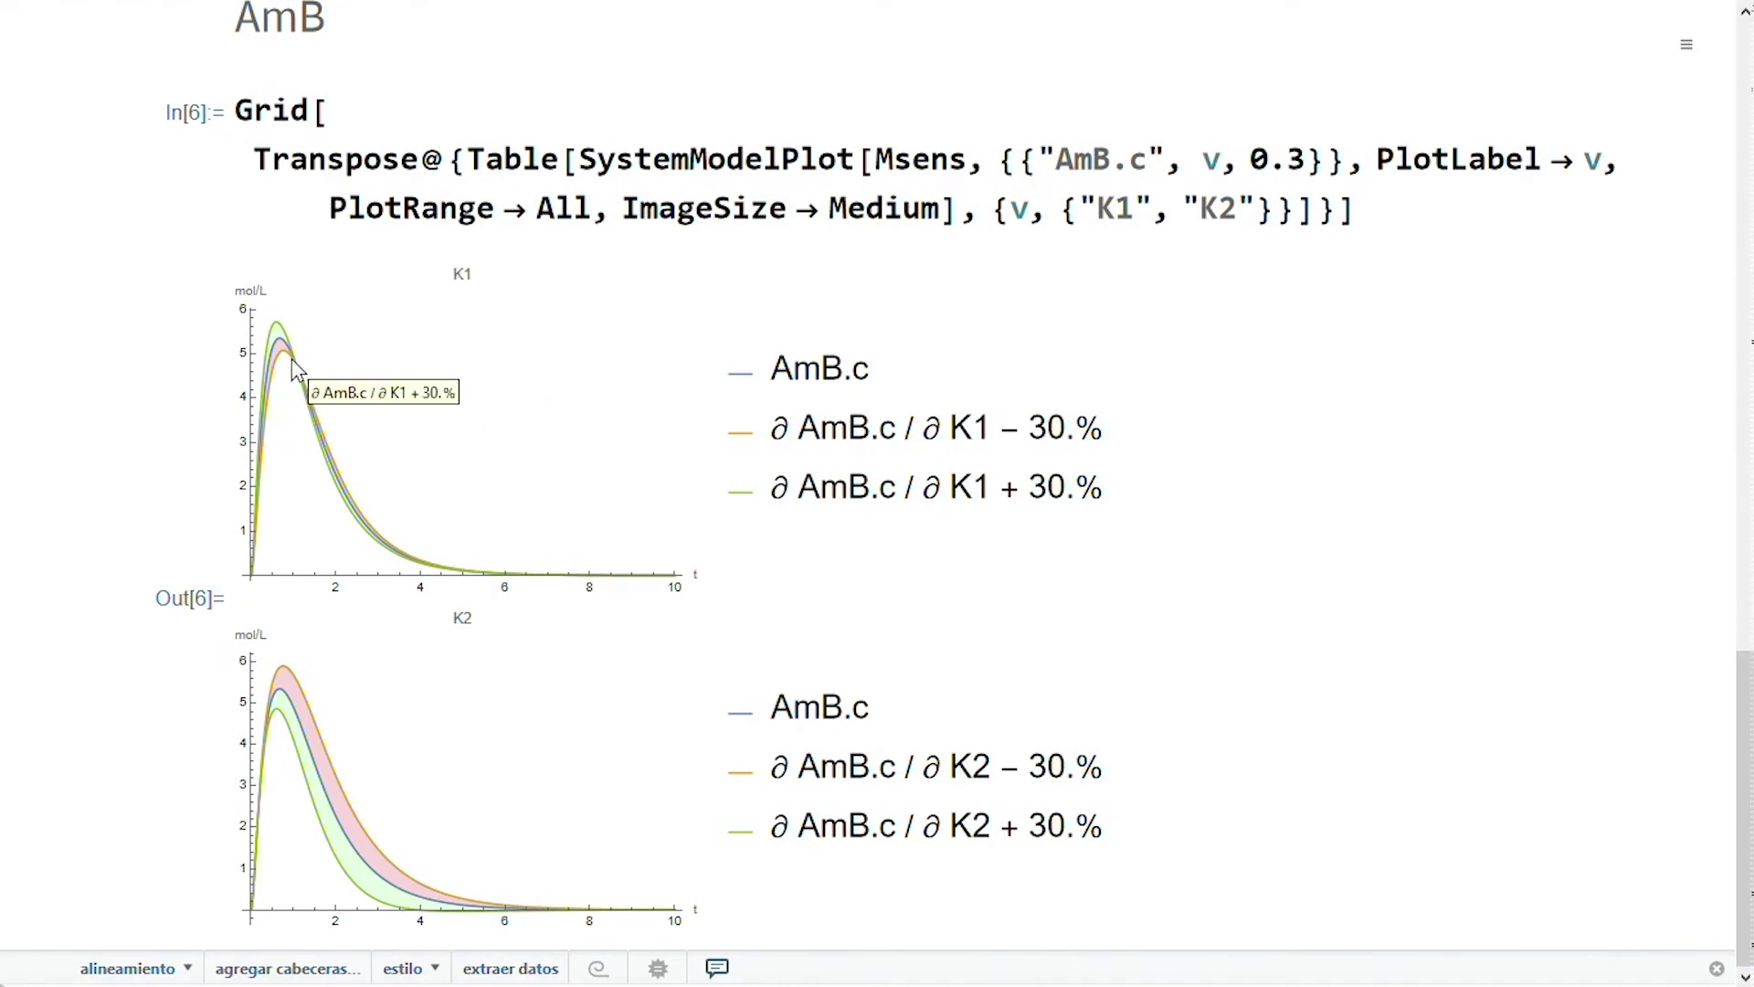
mouse_move(285, 348)
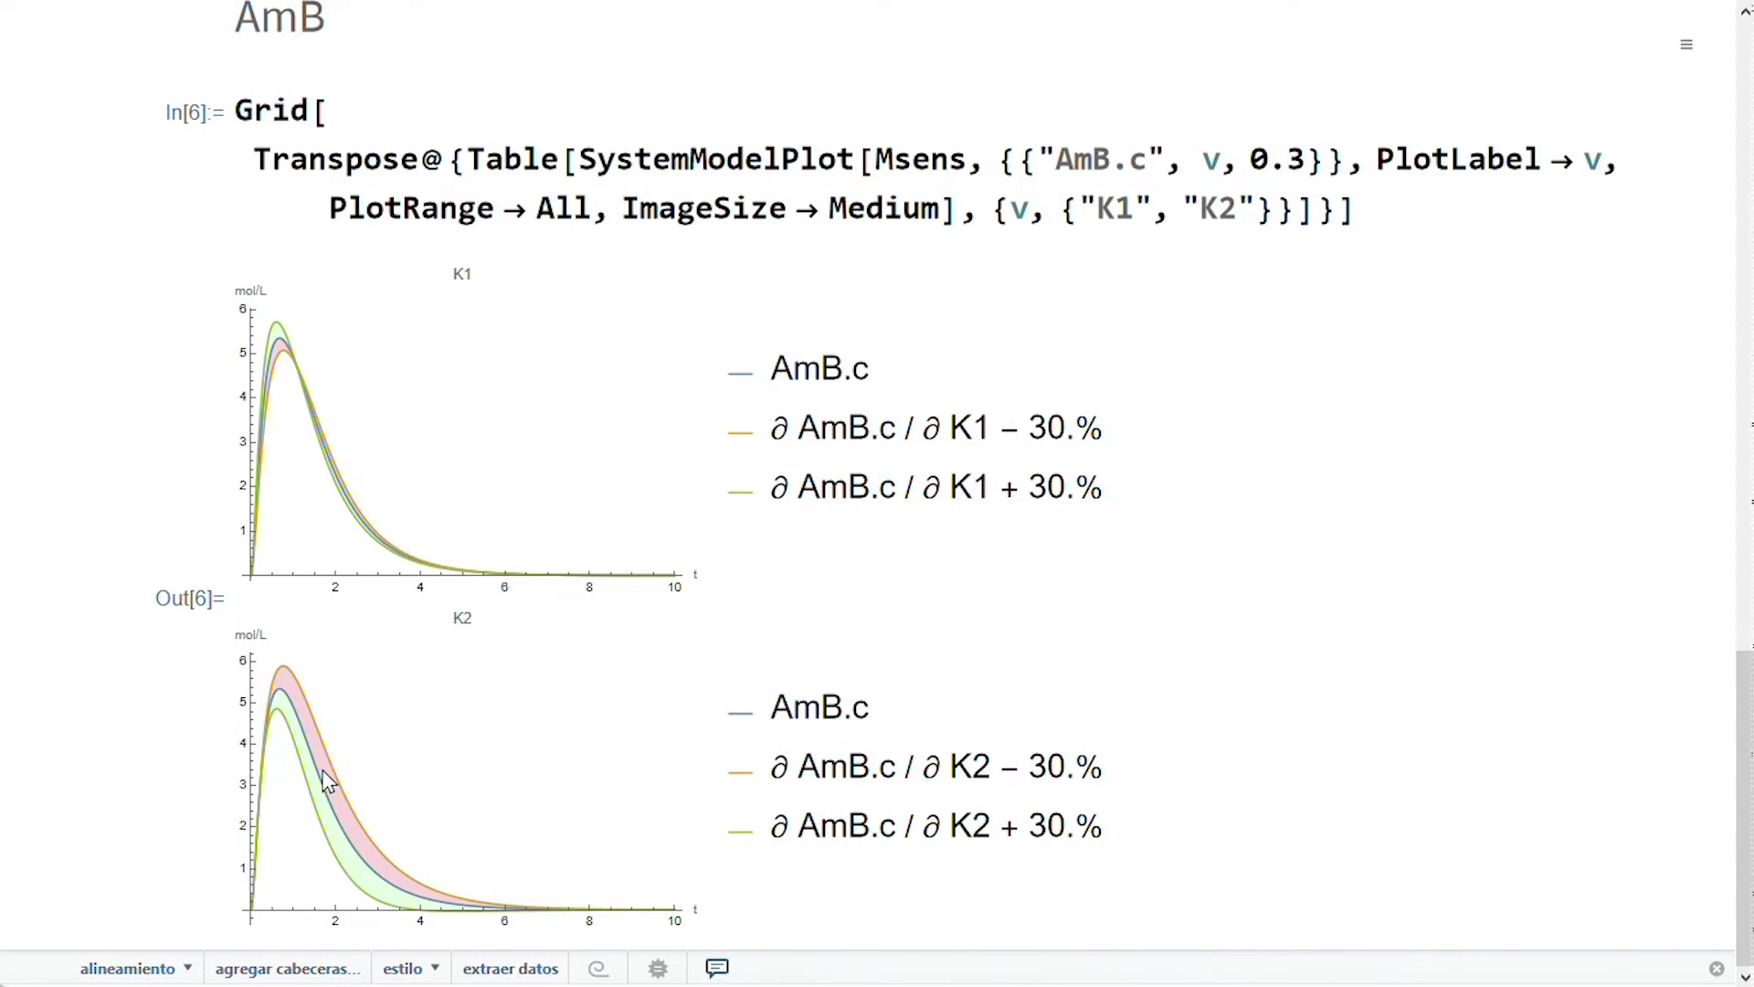
Step: Switch to System Modeler Model Center and add a CompB component to the CompA diagram, to the right of substance Am
key("alt+Tab")
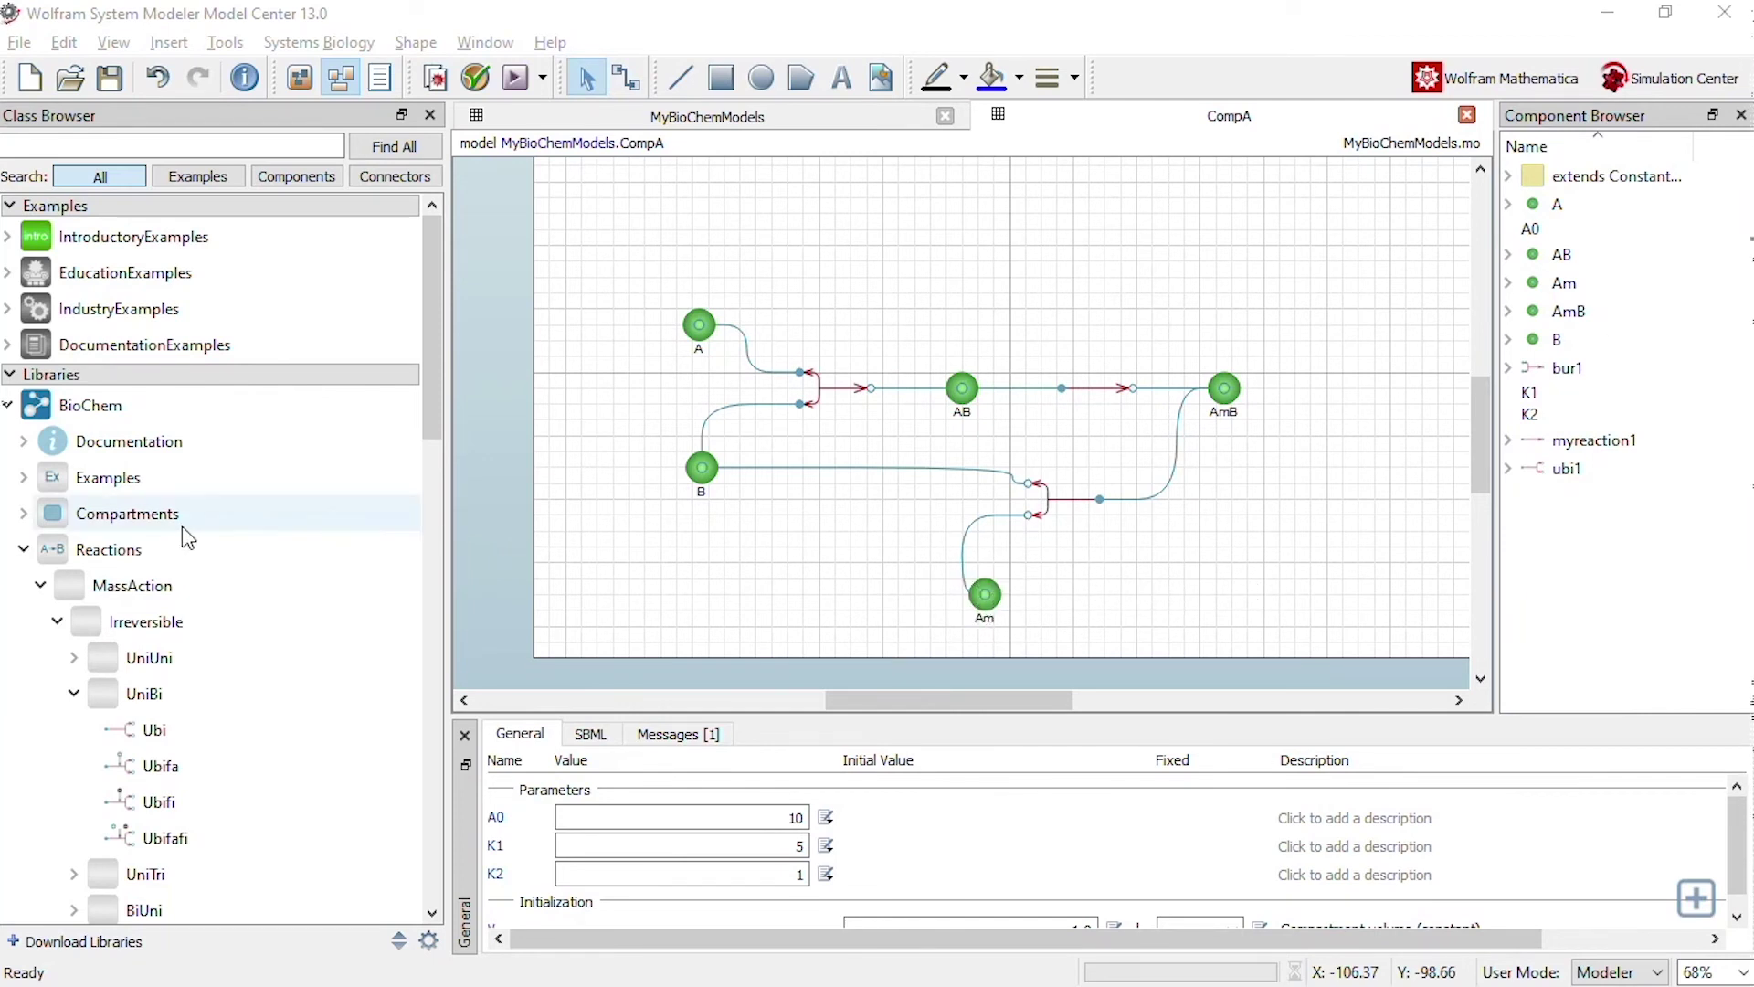
left_click(24, 549)
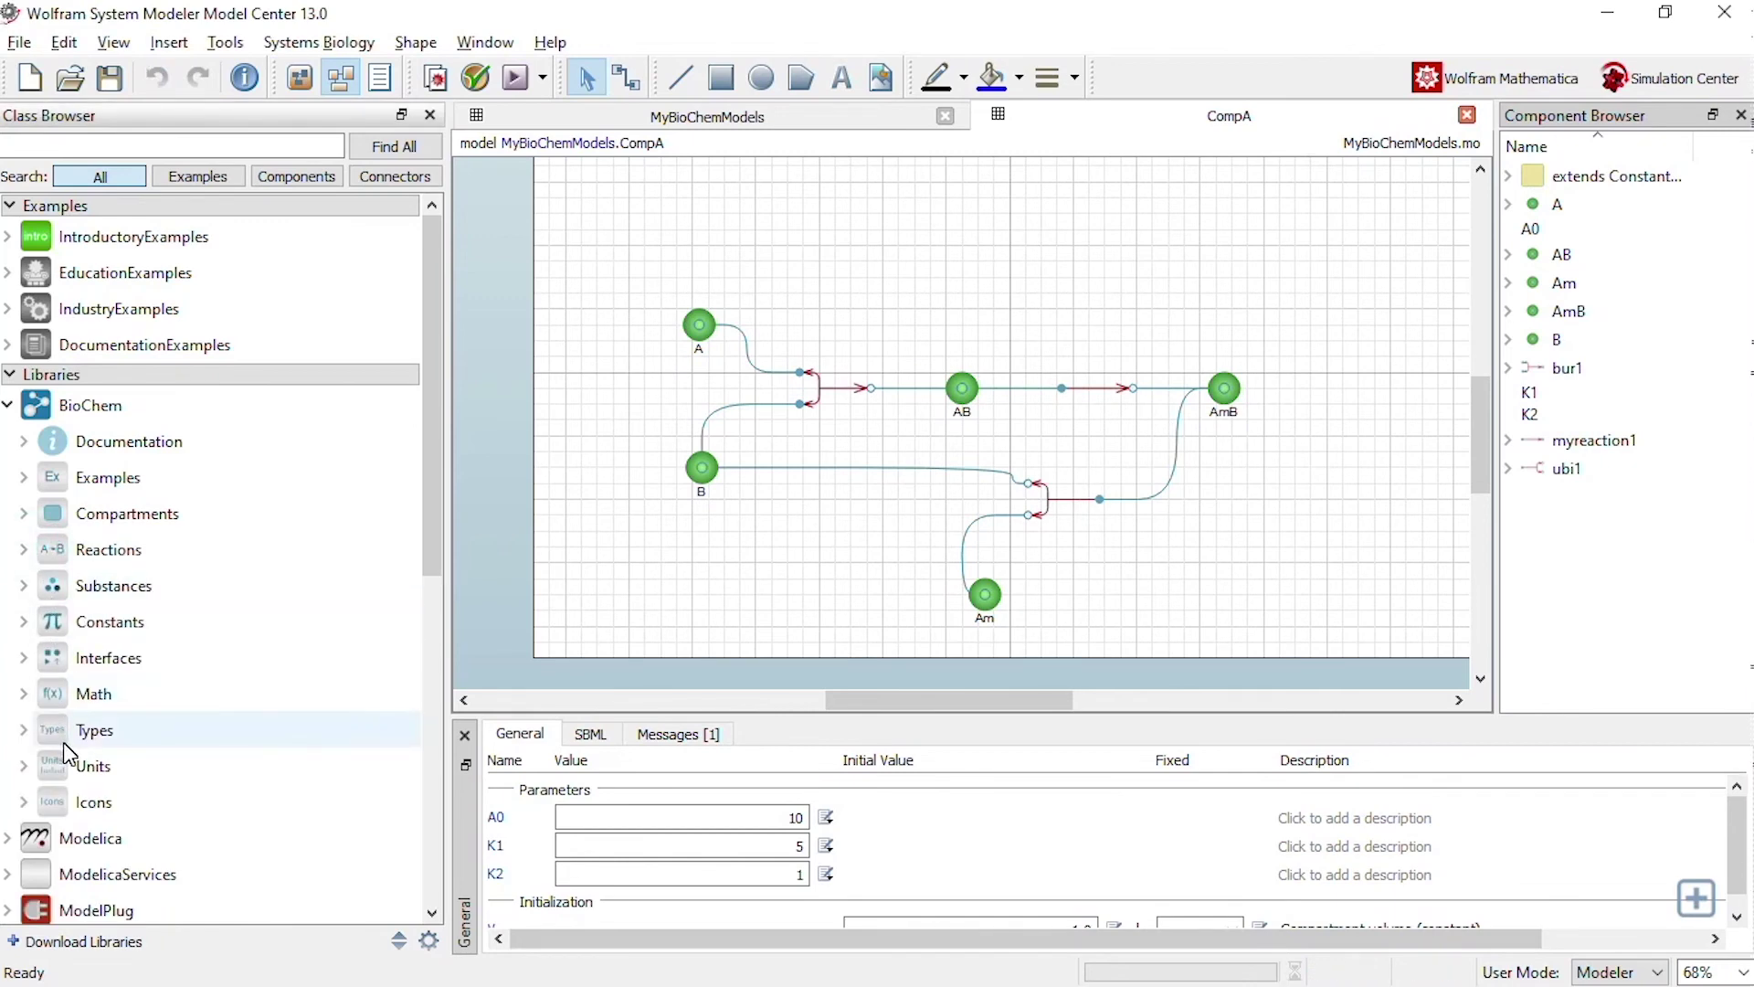
scroll(50, 512, "down", 3)
scroll(50, 526, "down", 1)
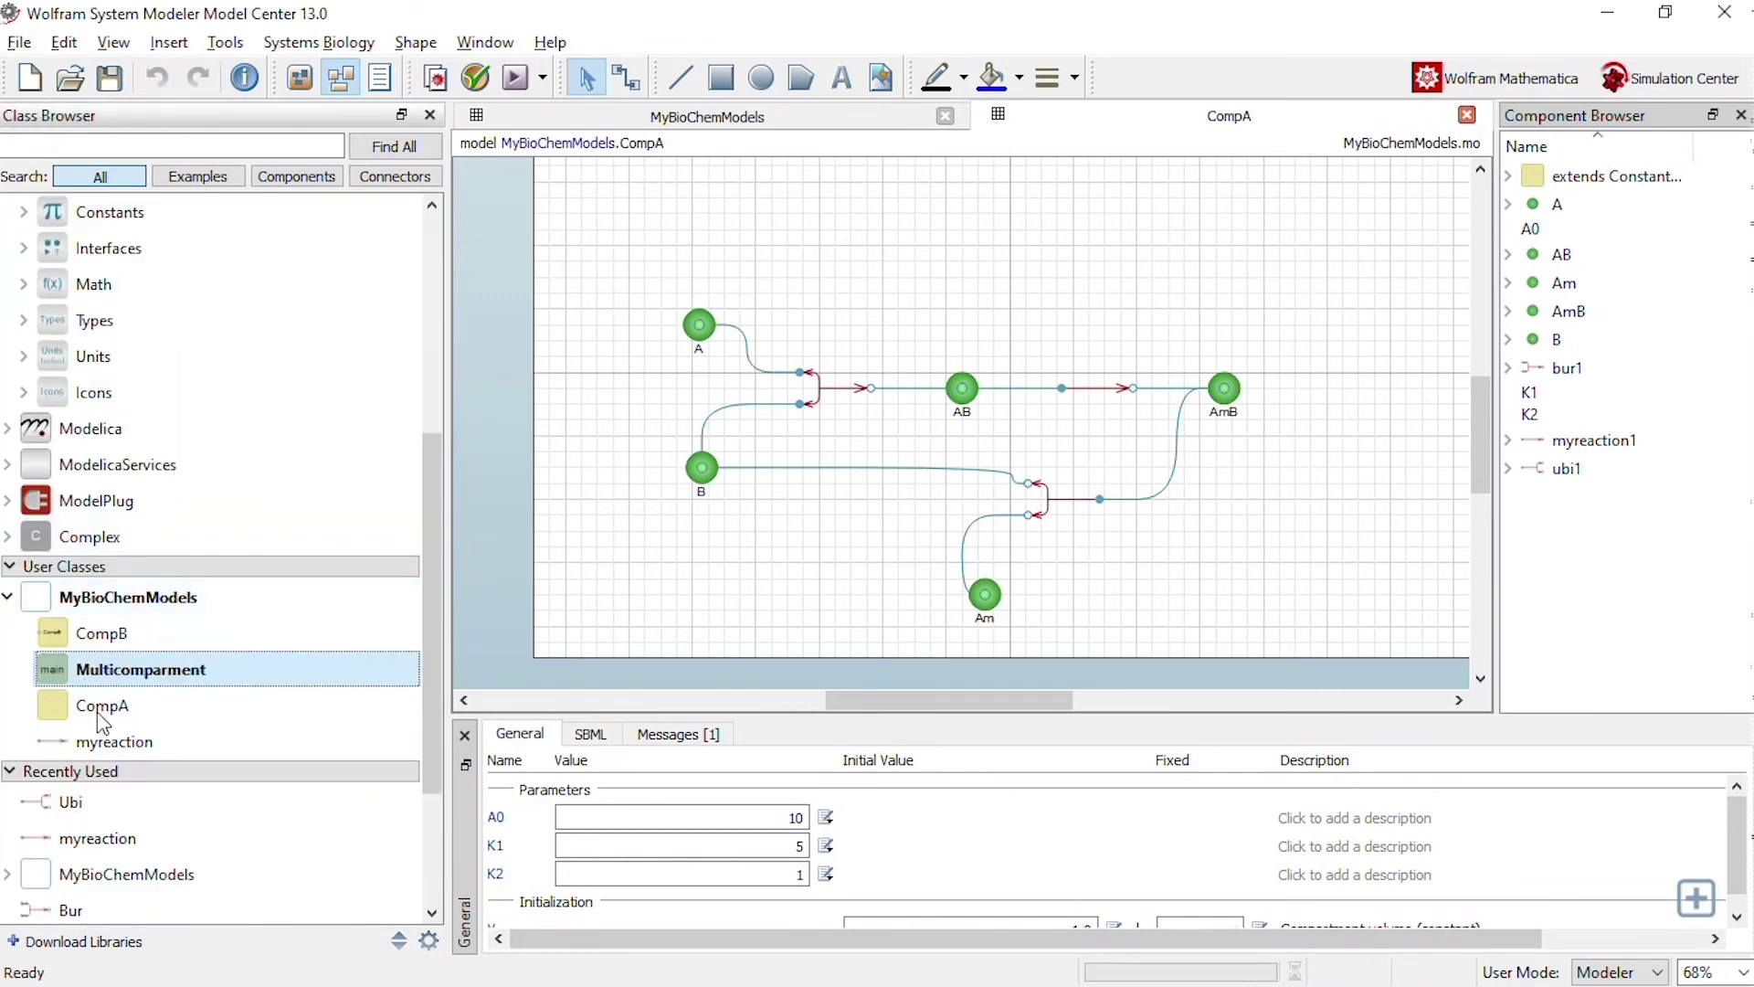
left_click(119, 644)
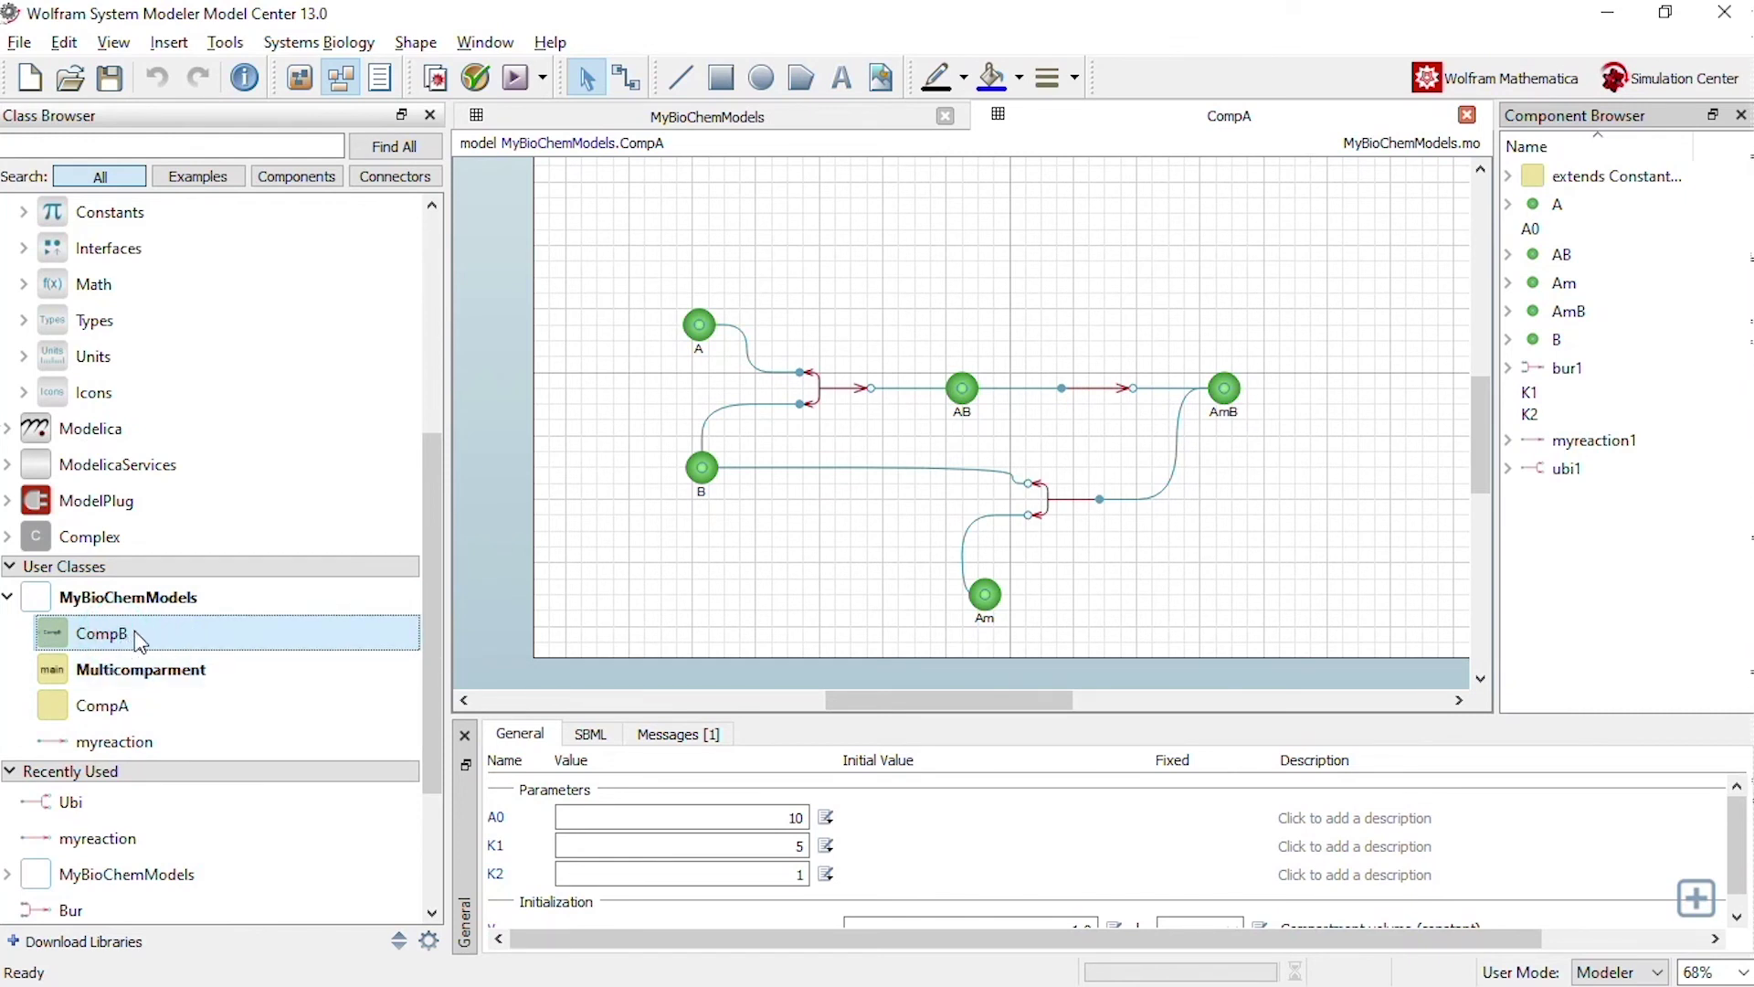
left_click_drag(108, 645, 1187, 606)
left_click(1077, 592)
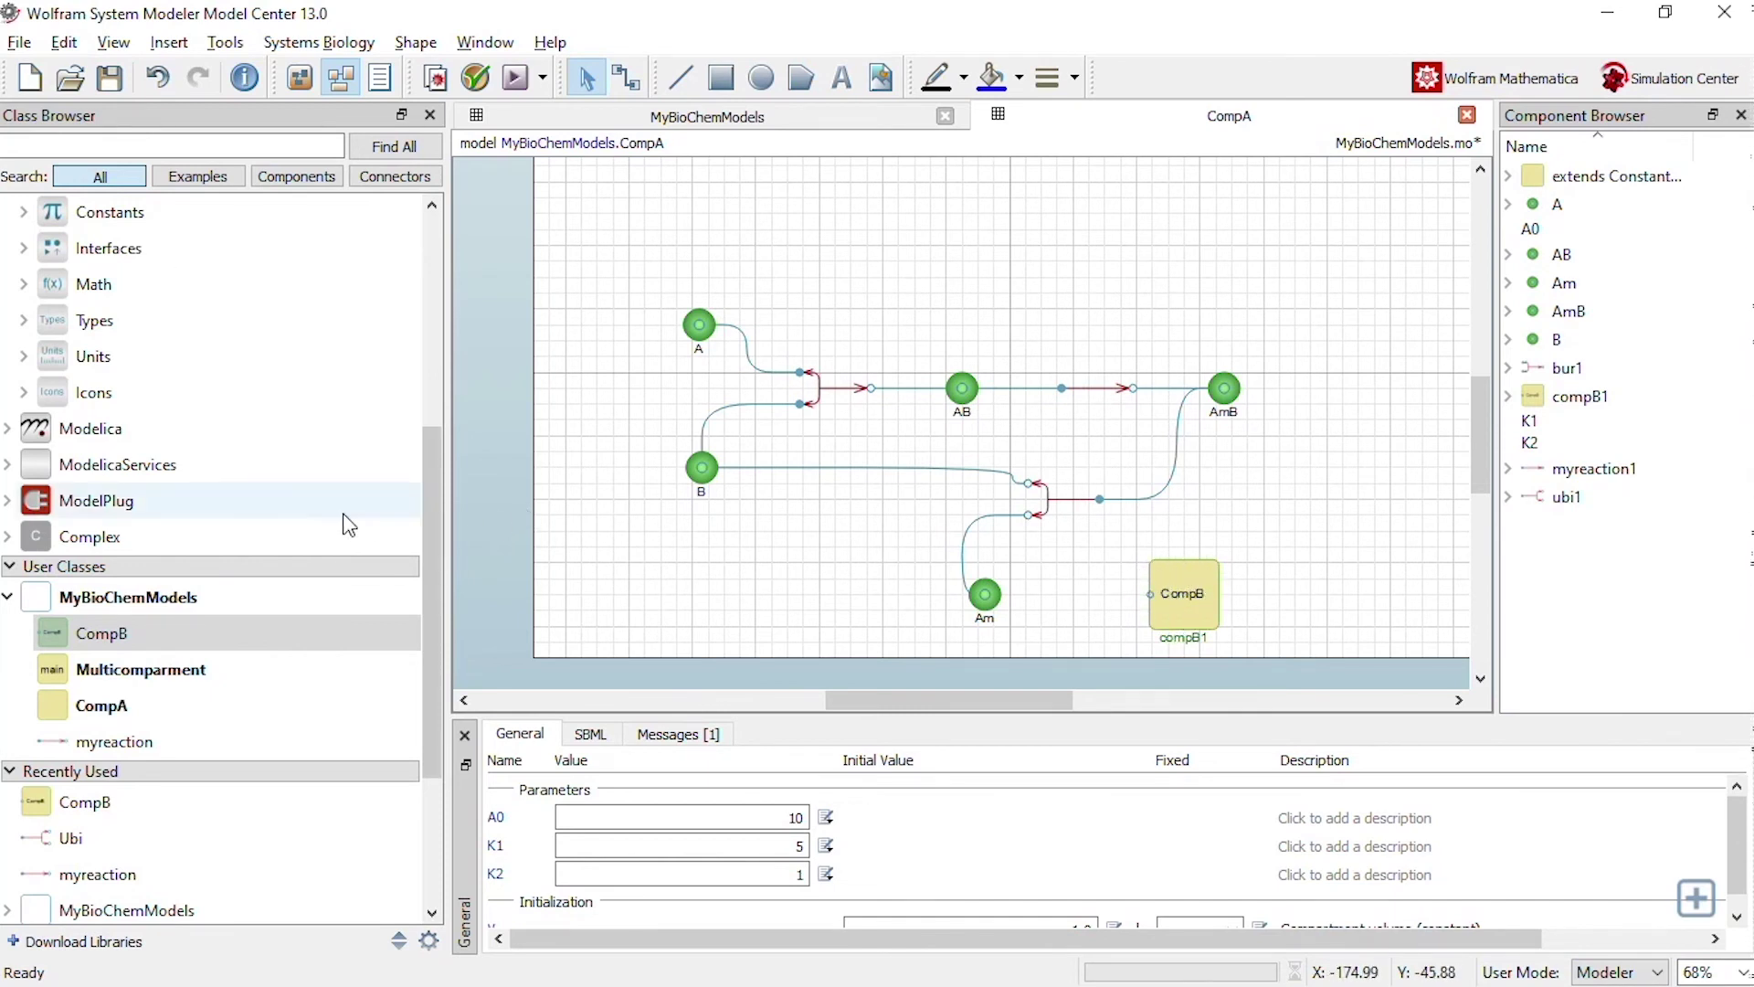
Step: Place a myreaction component between Am and compB1, and connect Am through it to the CompB port
scroll(284, 522, "up", 3)
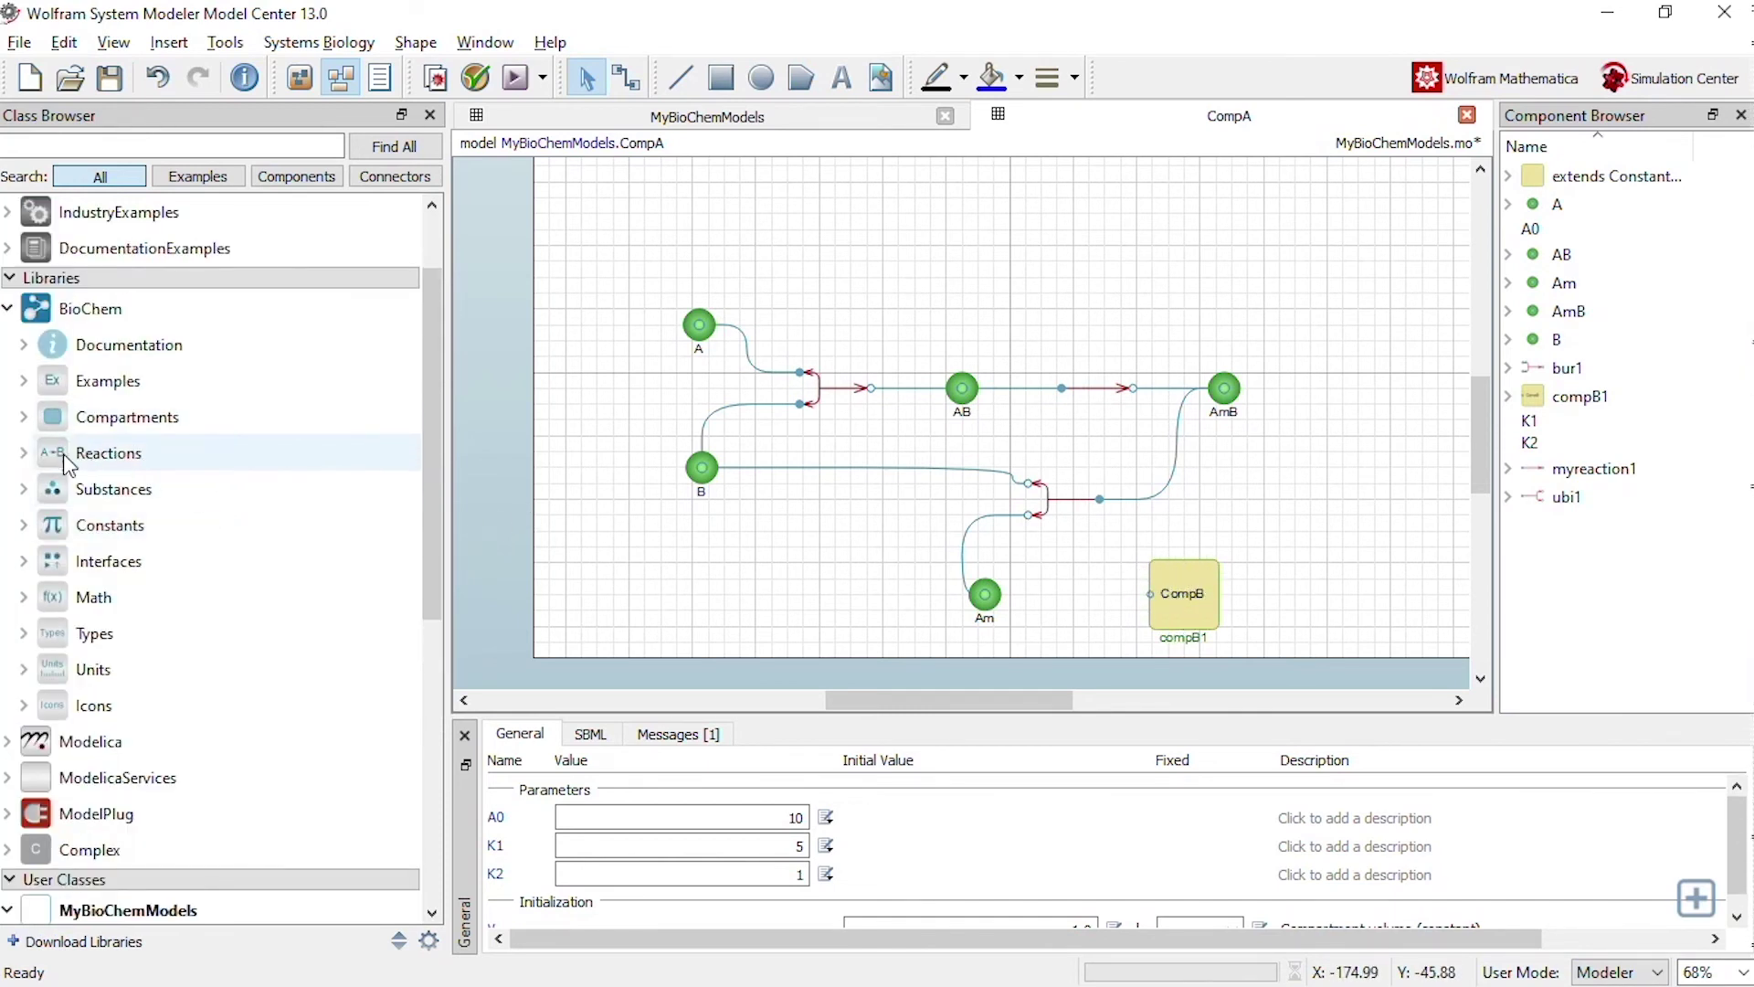
left_click(20, 455)
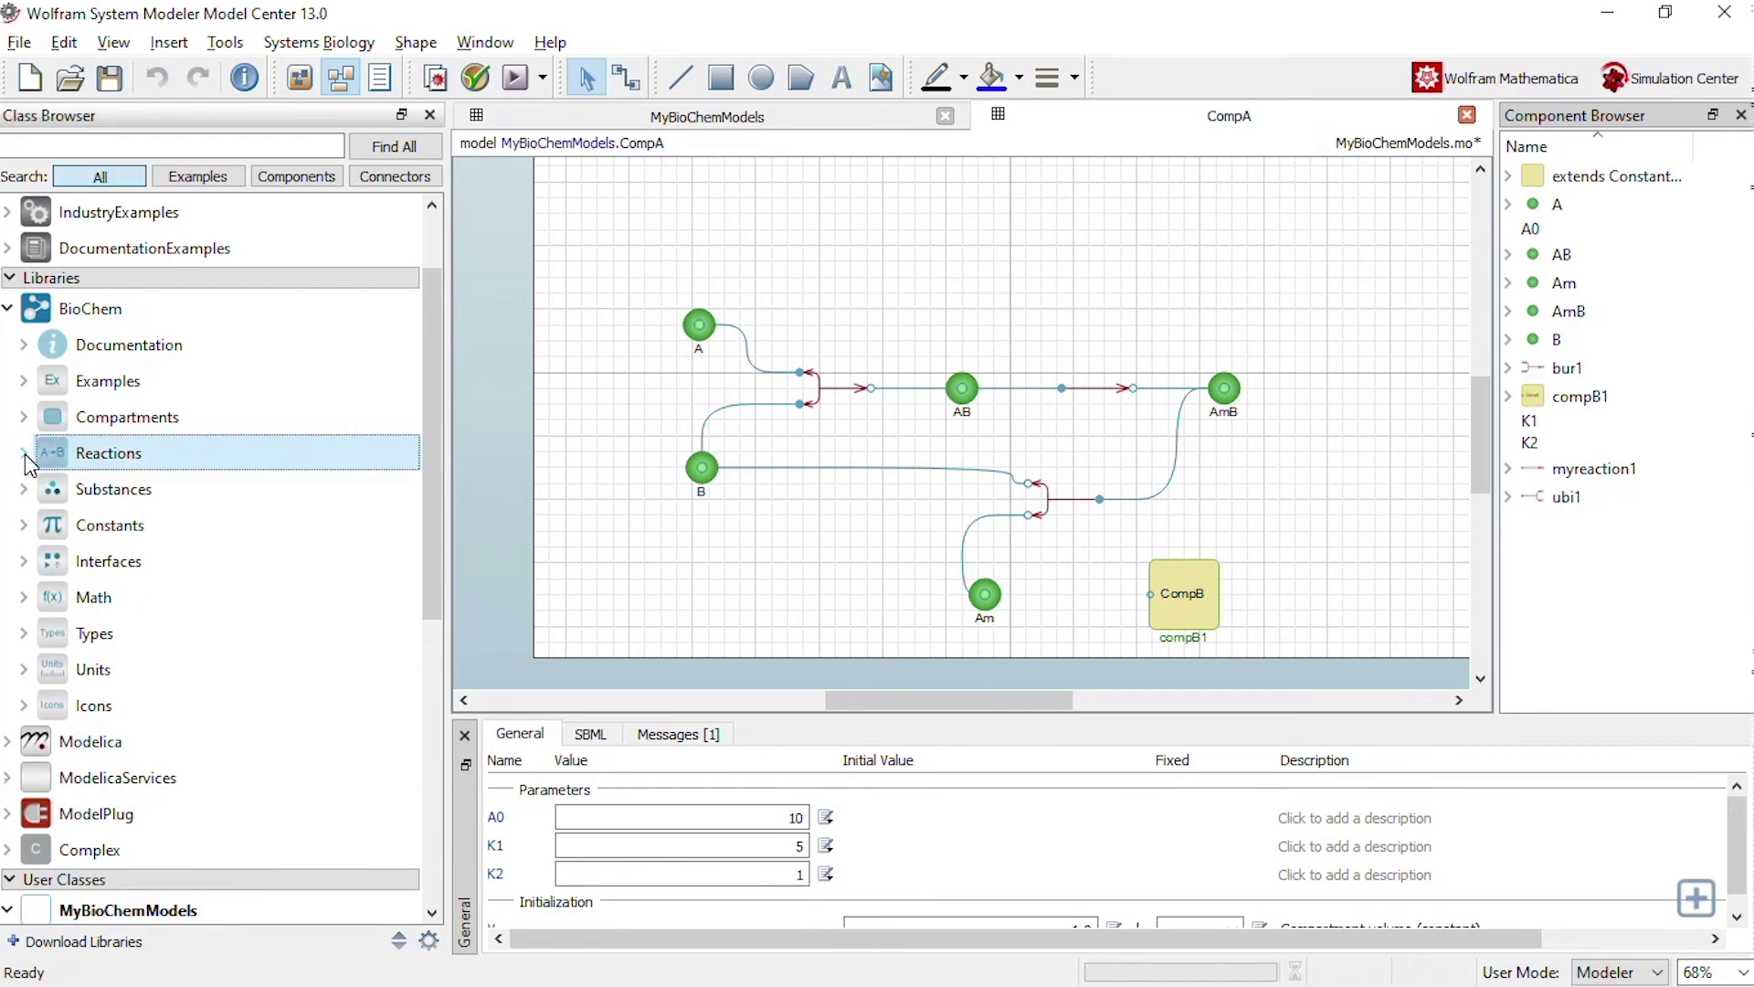
scroll(105, 671, "down", 3)
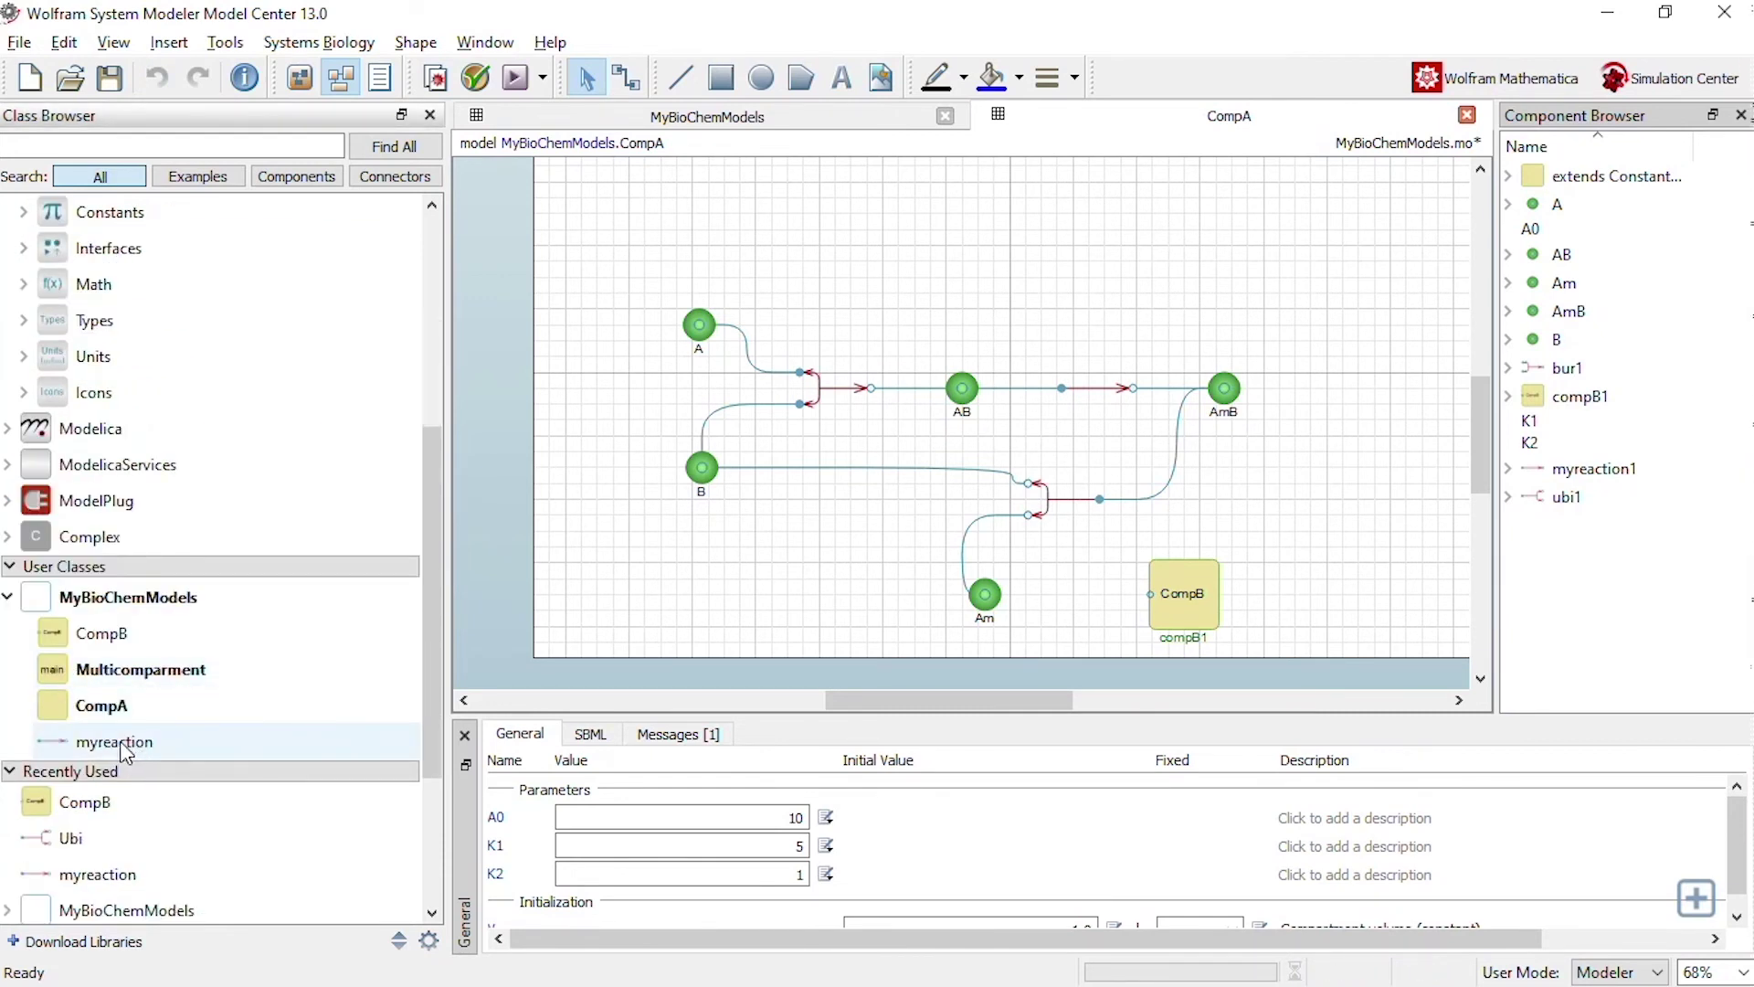
left_click_drag(116, 754, 1083, 601)
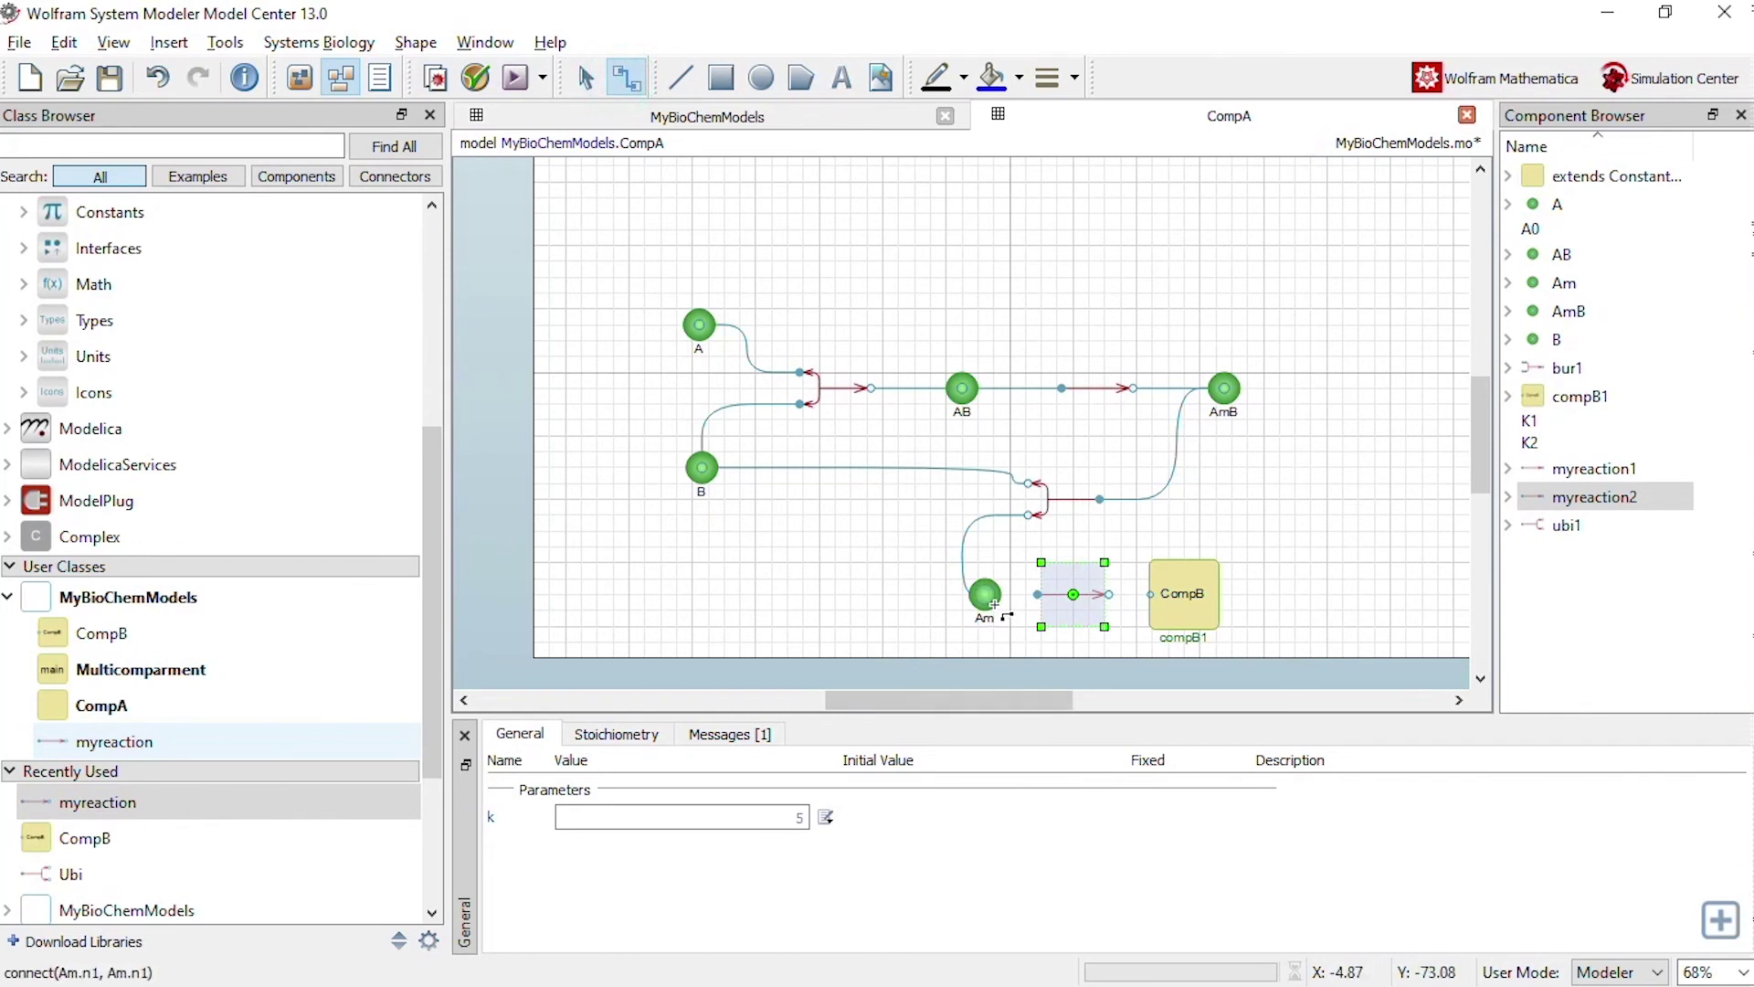
left_click_drag(987, 595, 1151, 596)
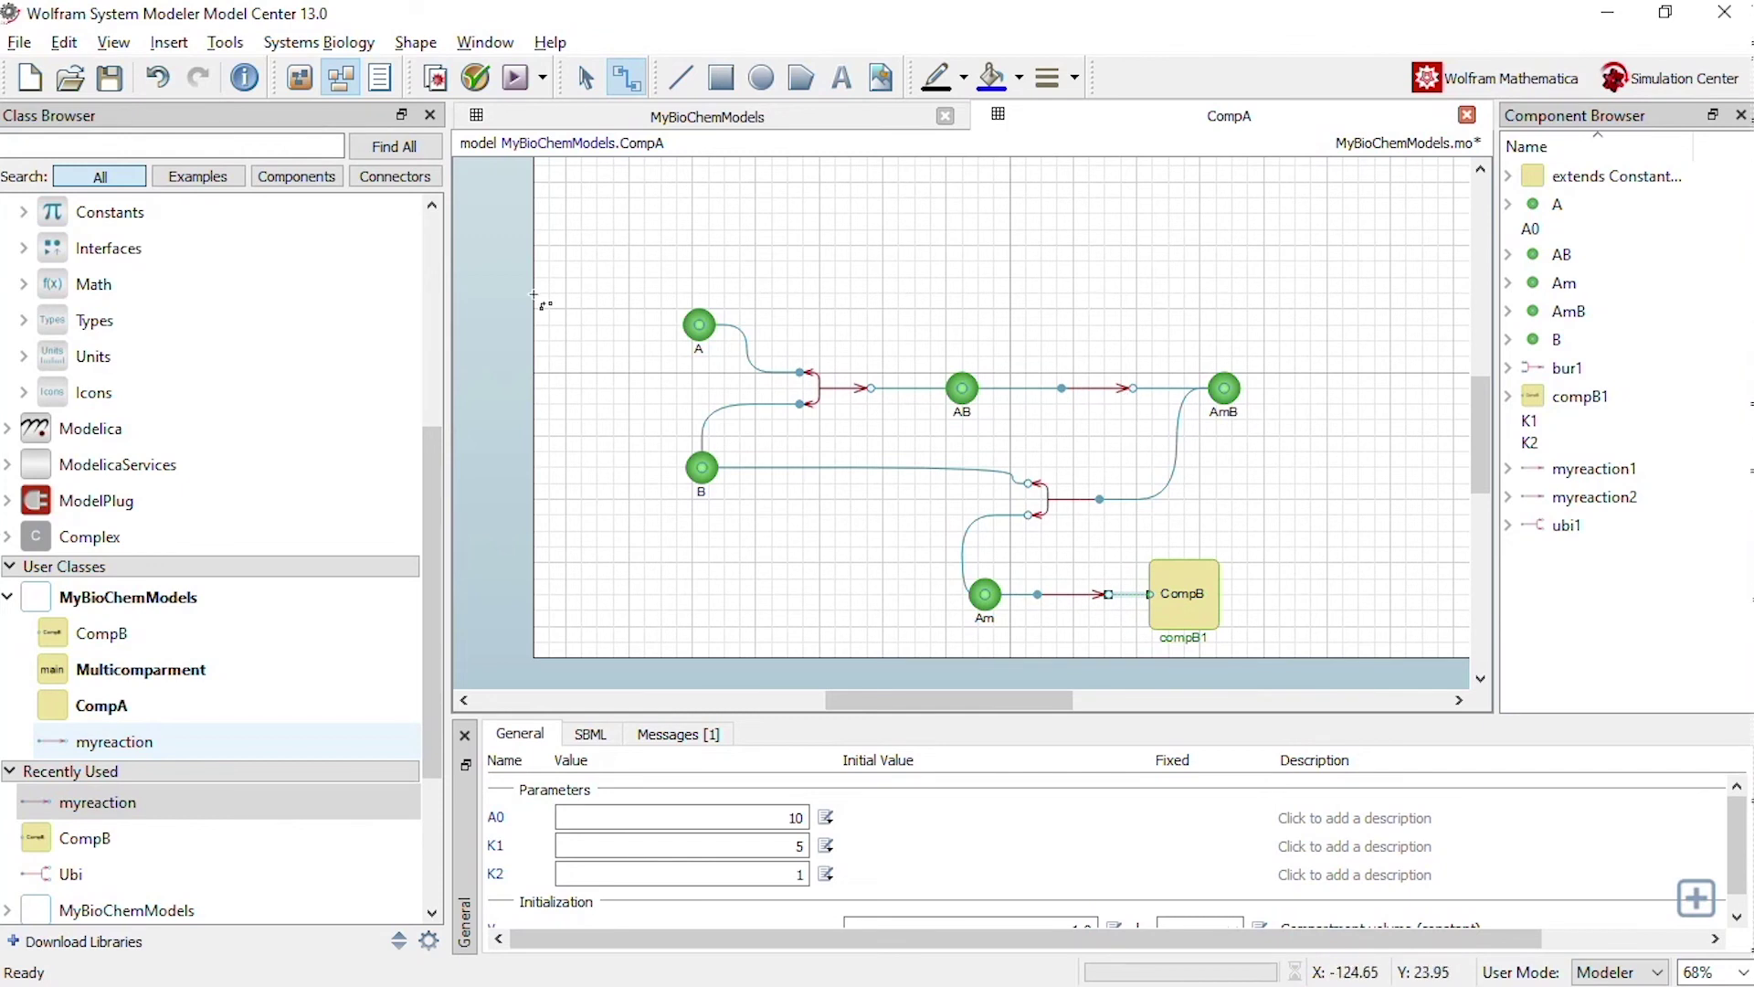
left_click(585, 78)
left_click(1134, 338)
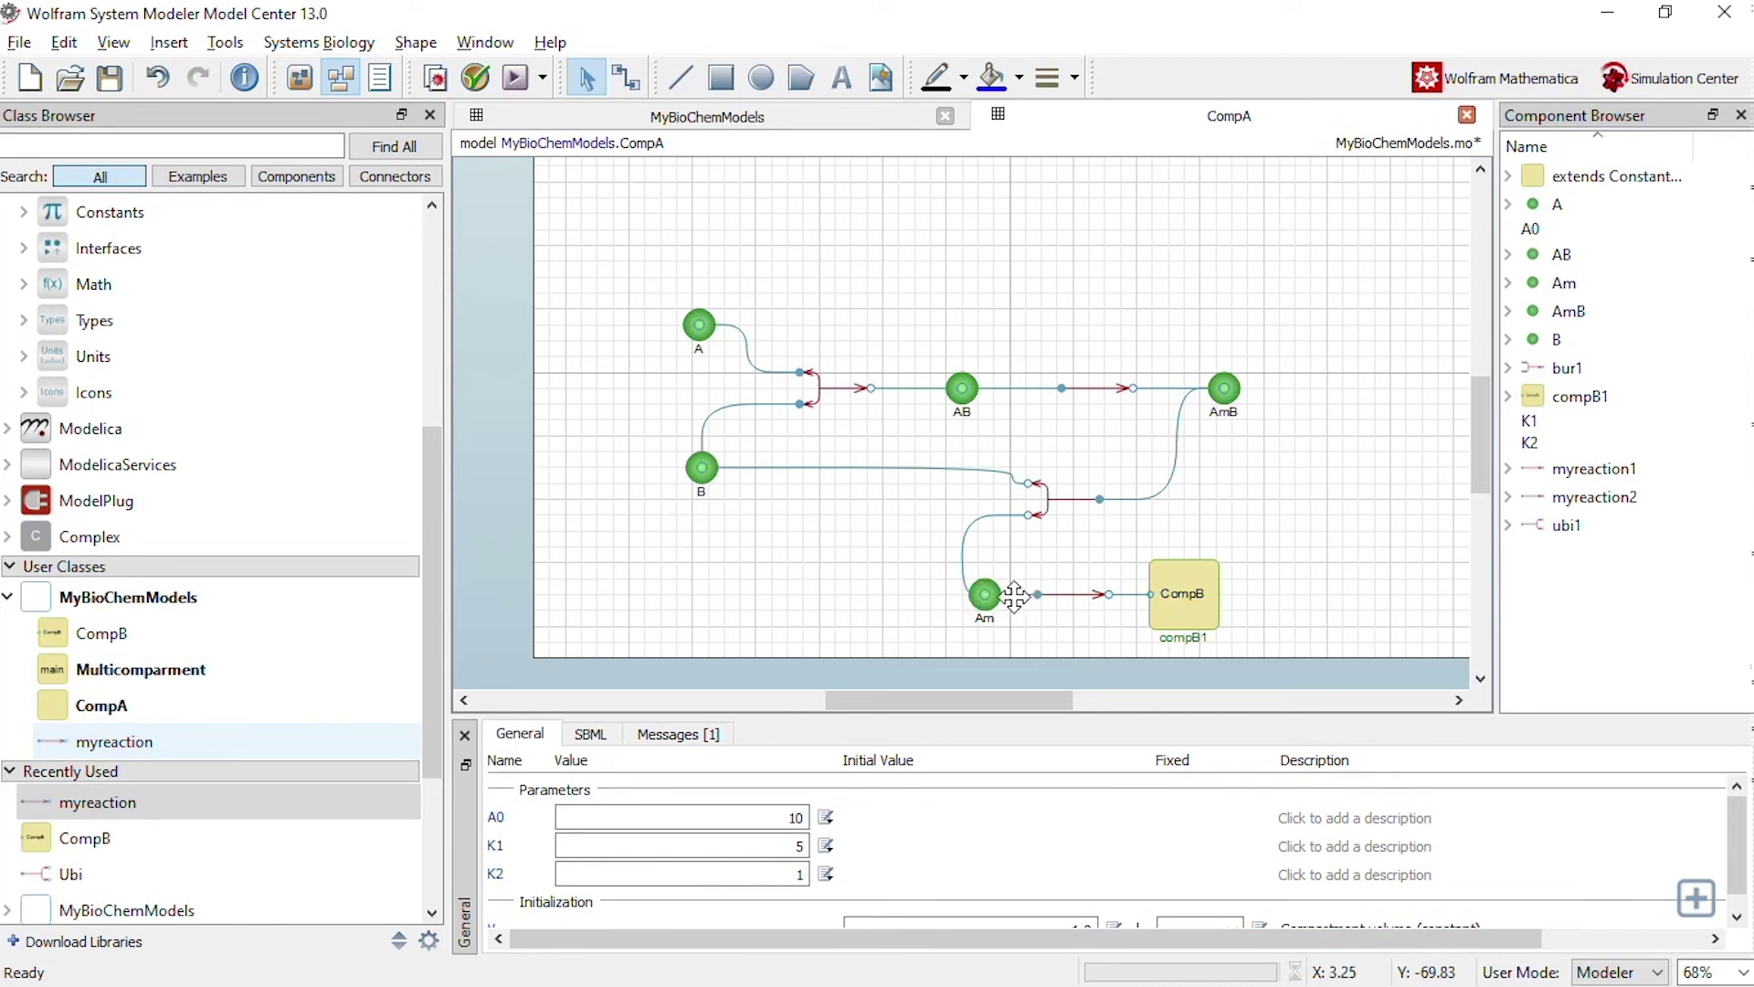
Step: Inspect the inside of compB1 in CompA, and create an external connector above substance A, connected to A
double_click(1186, 592)
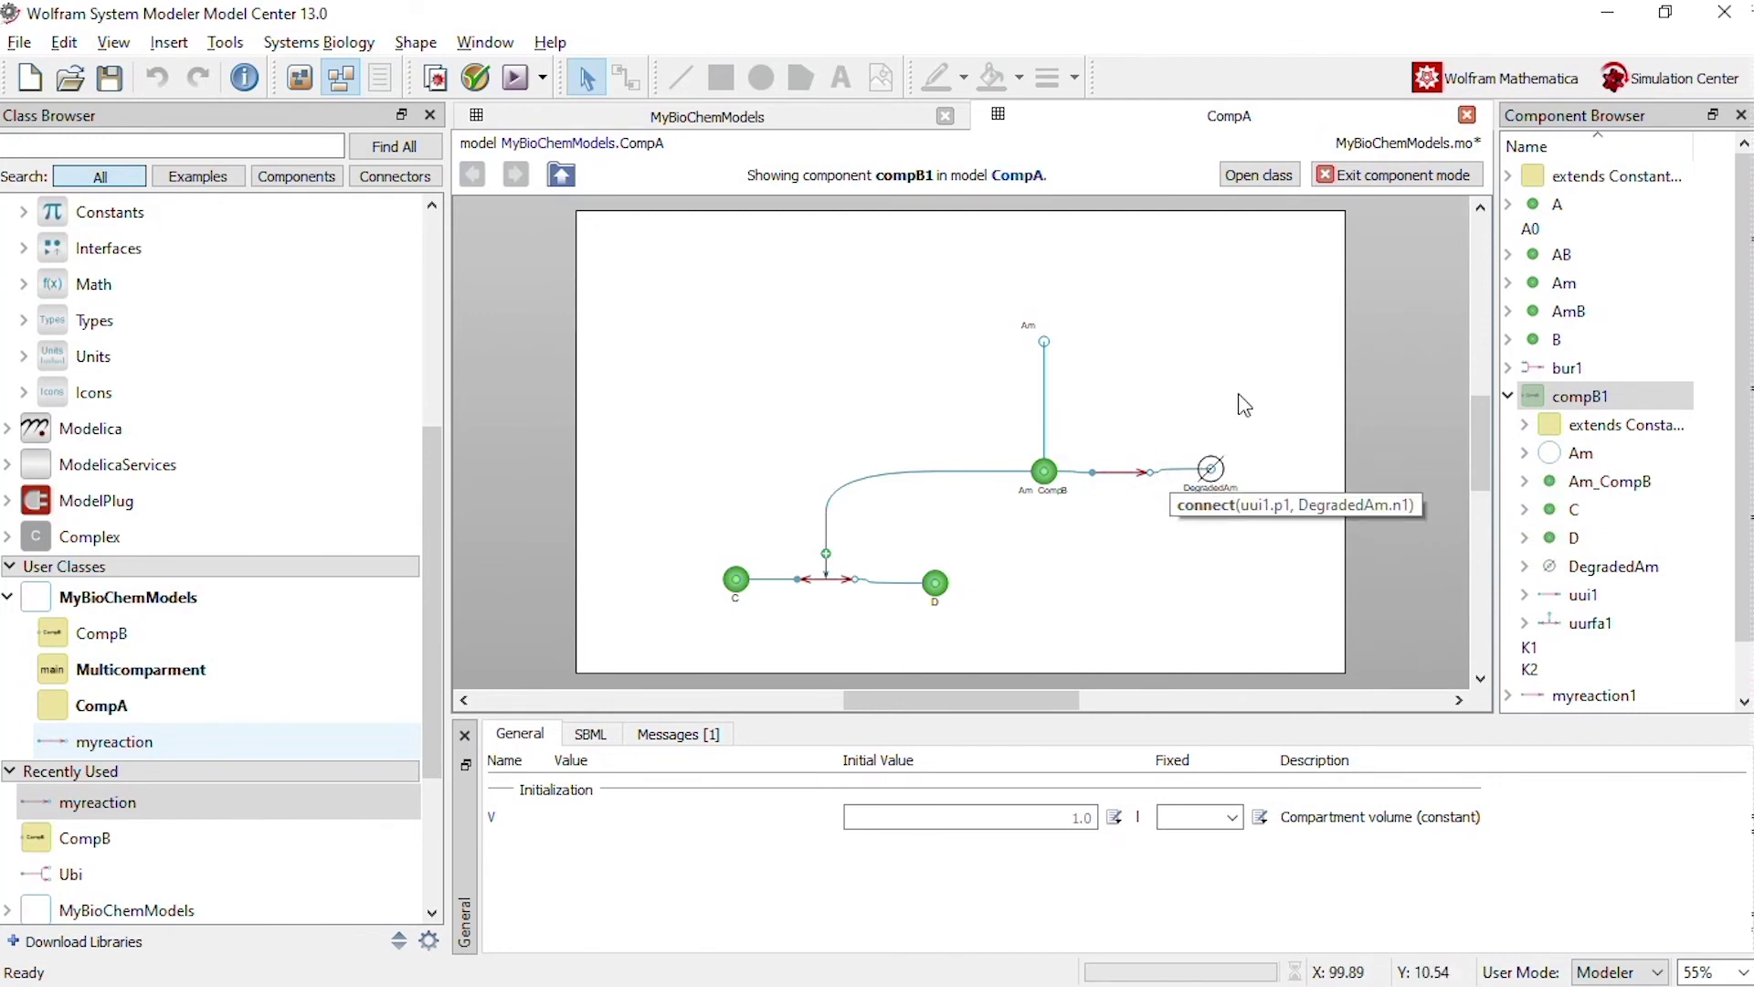
left_click(1345, 178)
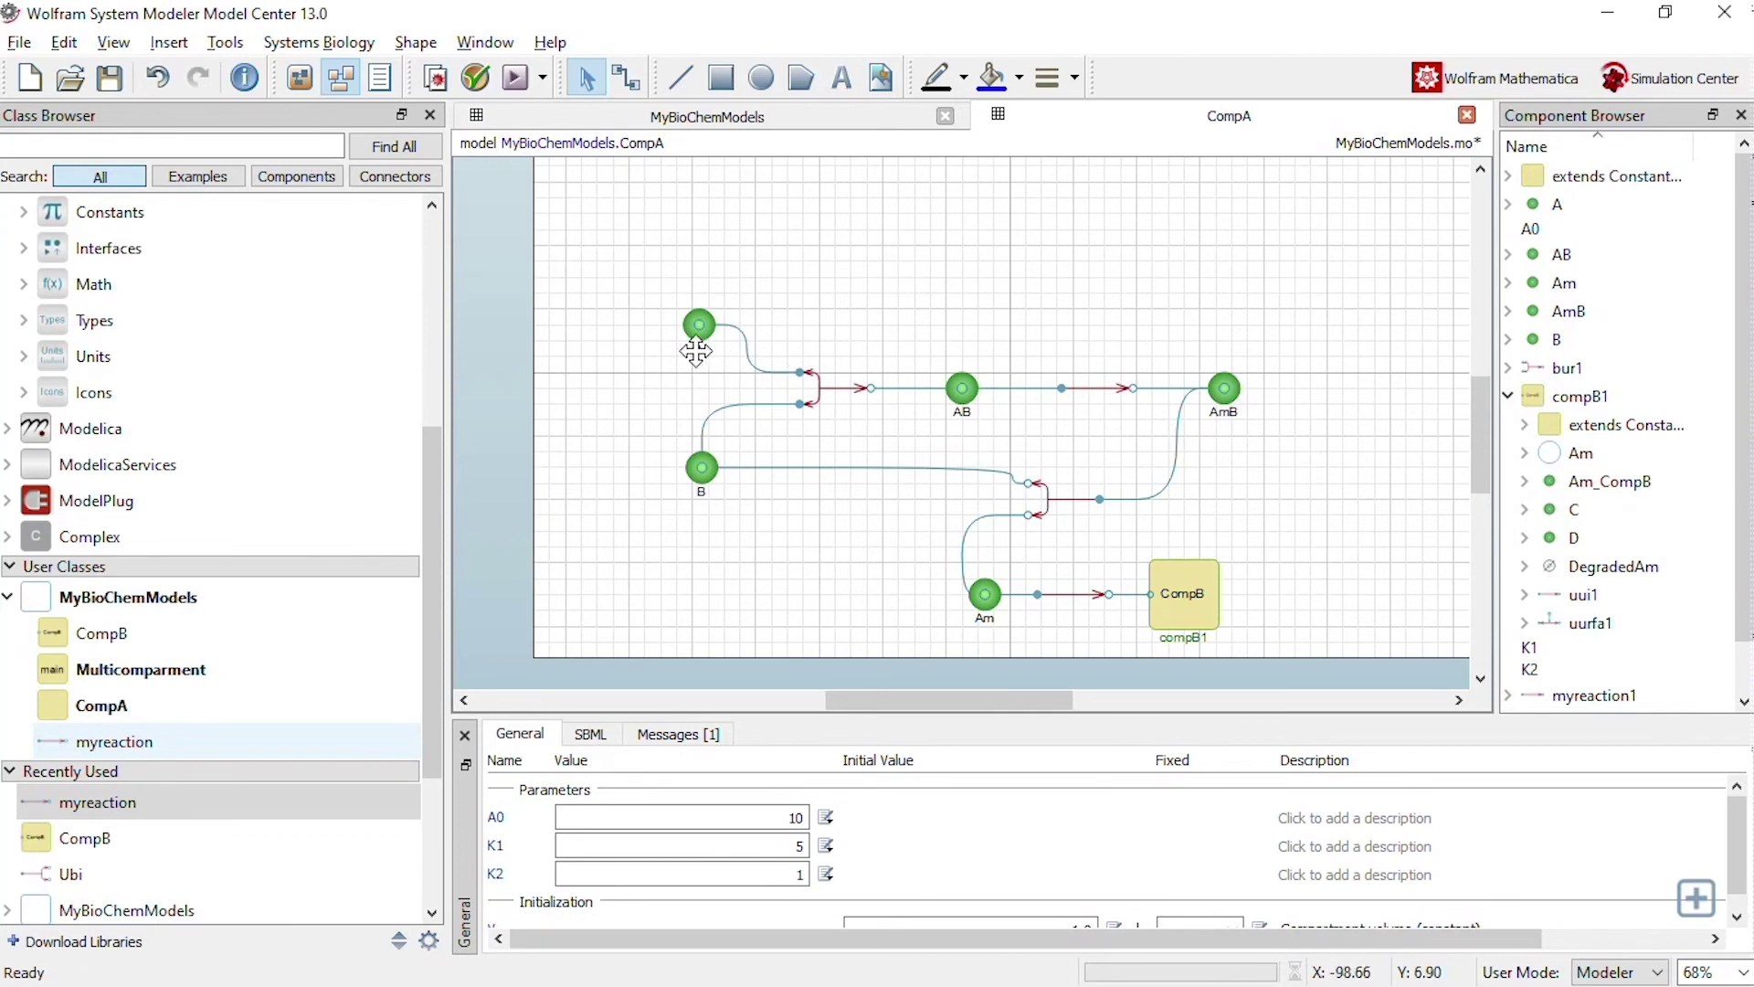
left_click(628, 81)
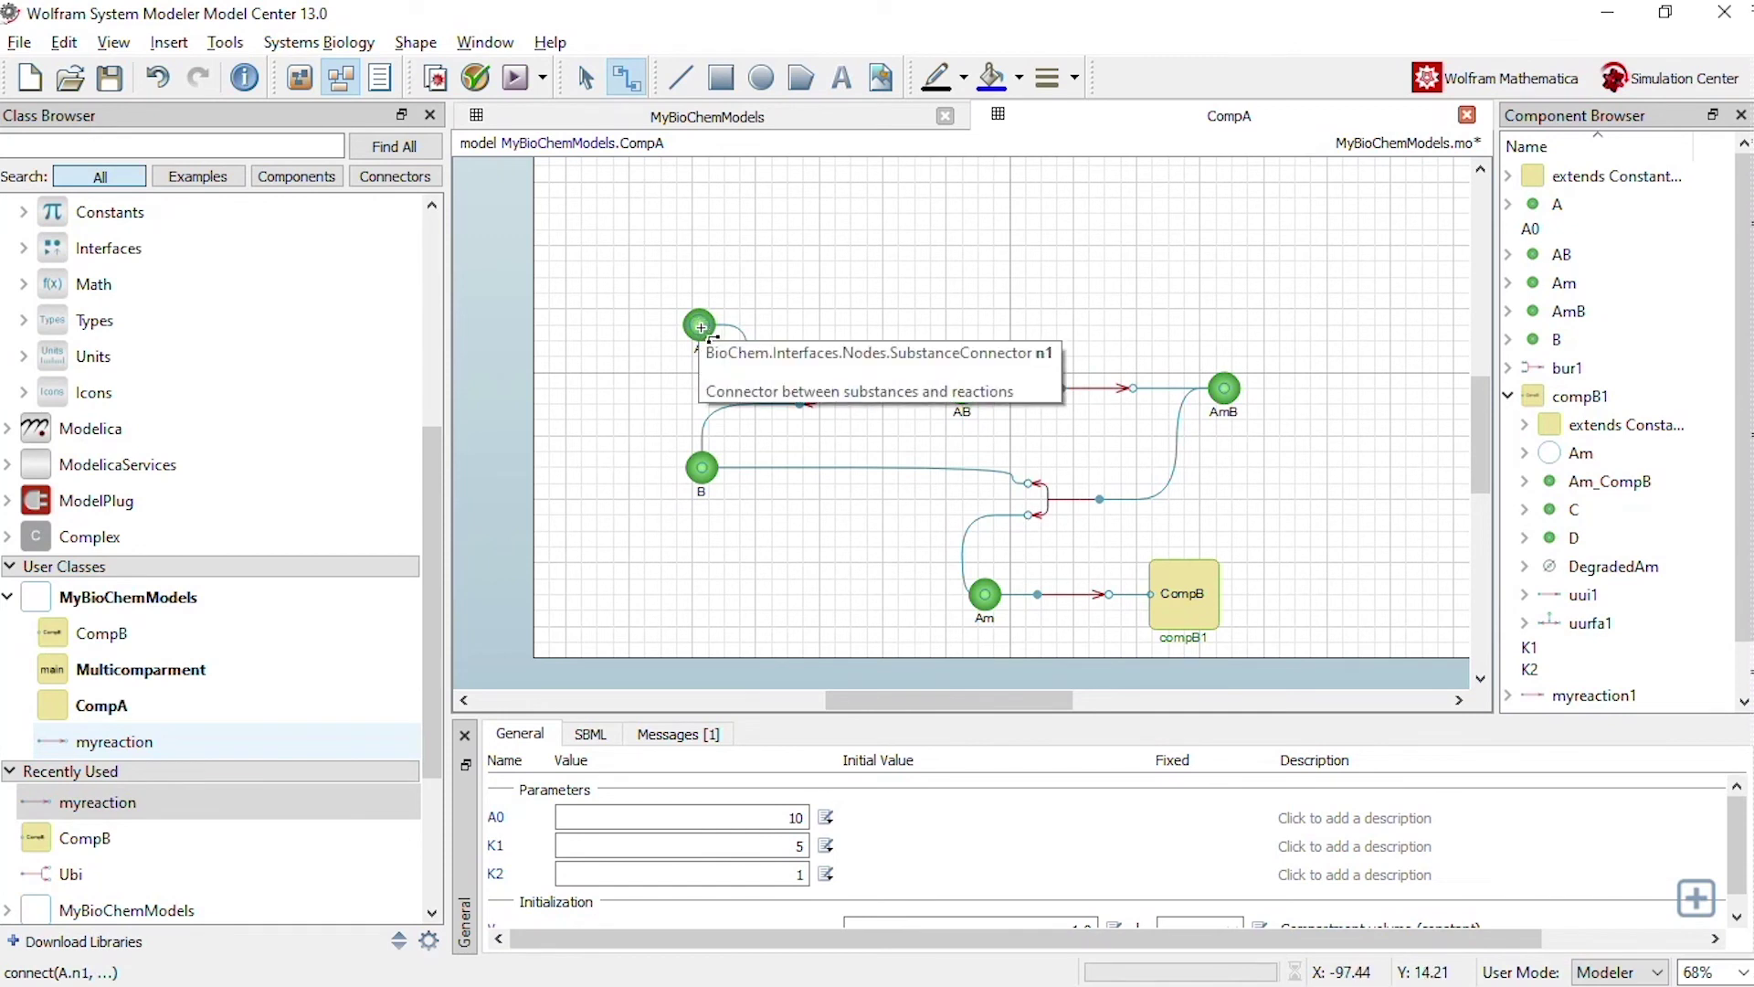
left_click_drag(700, 327, 700, 222)
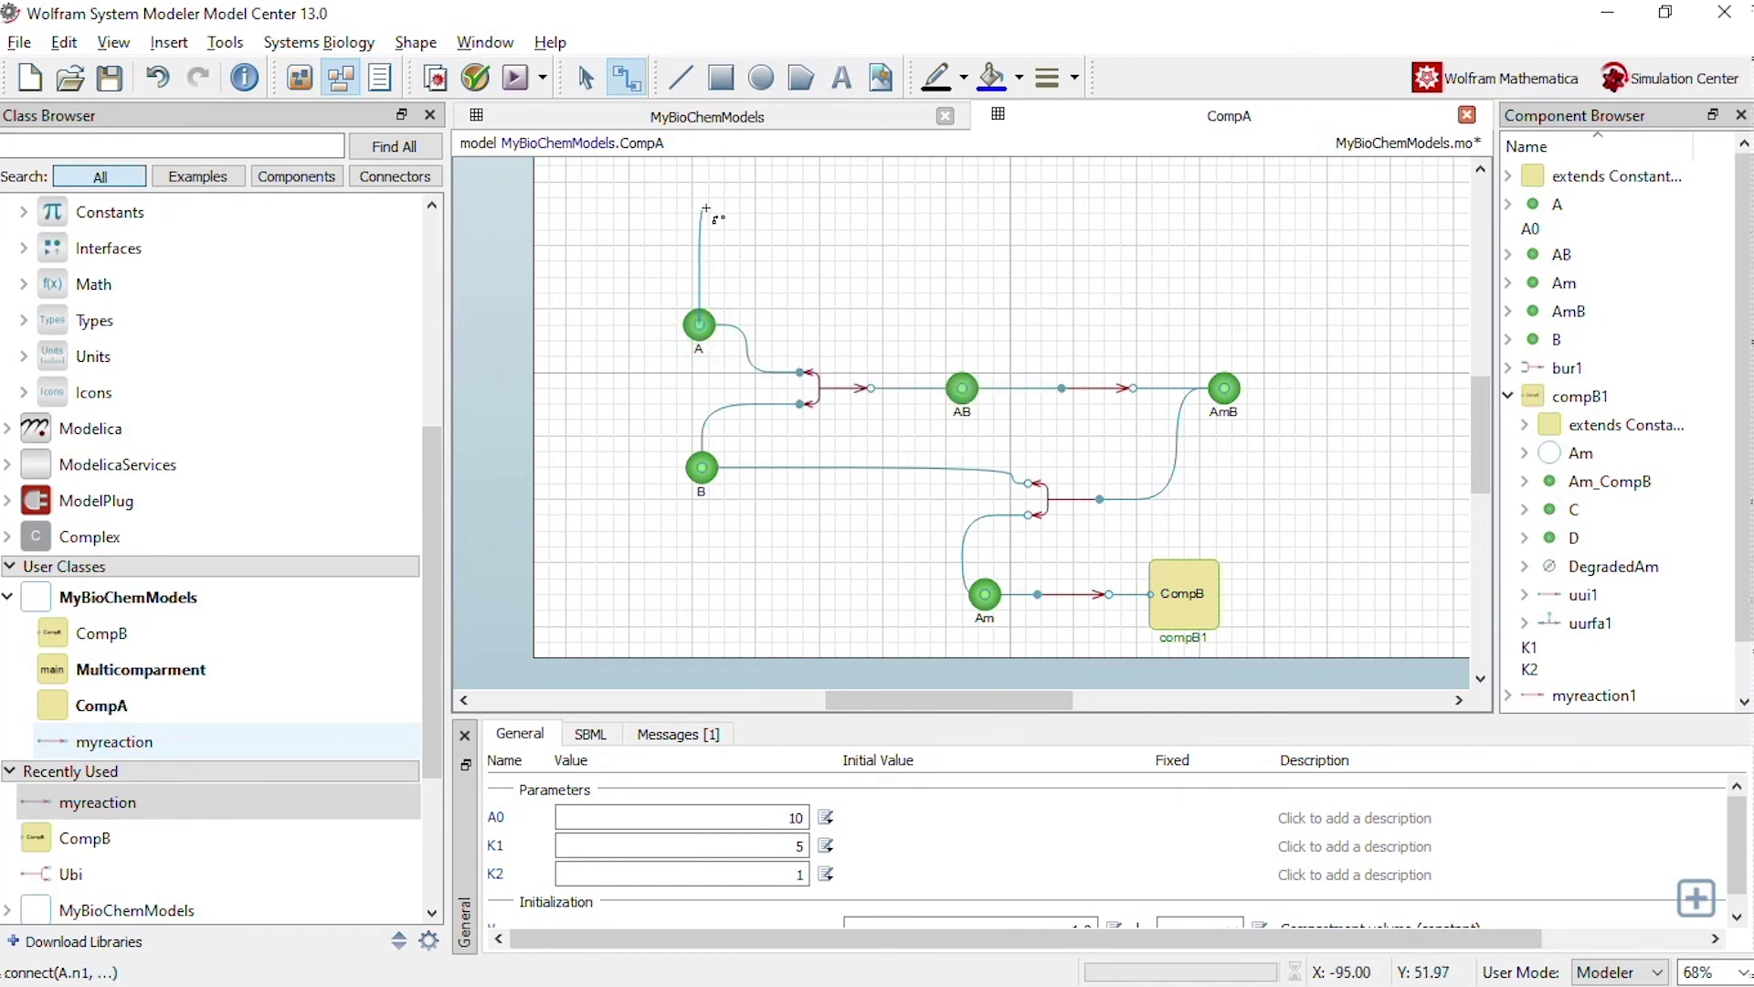
left_click(701, 216)
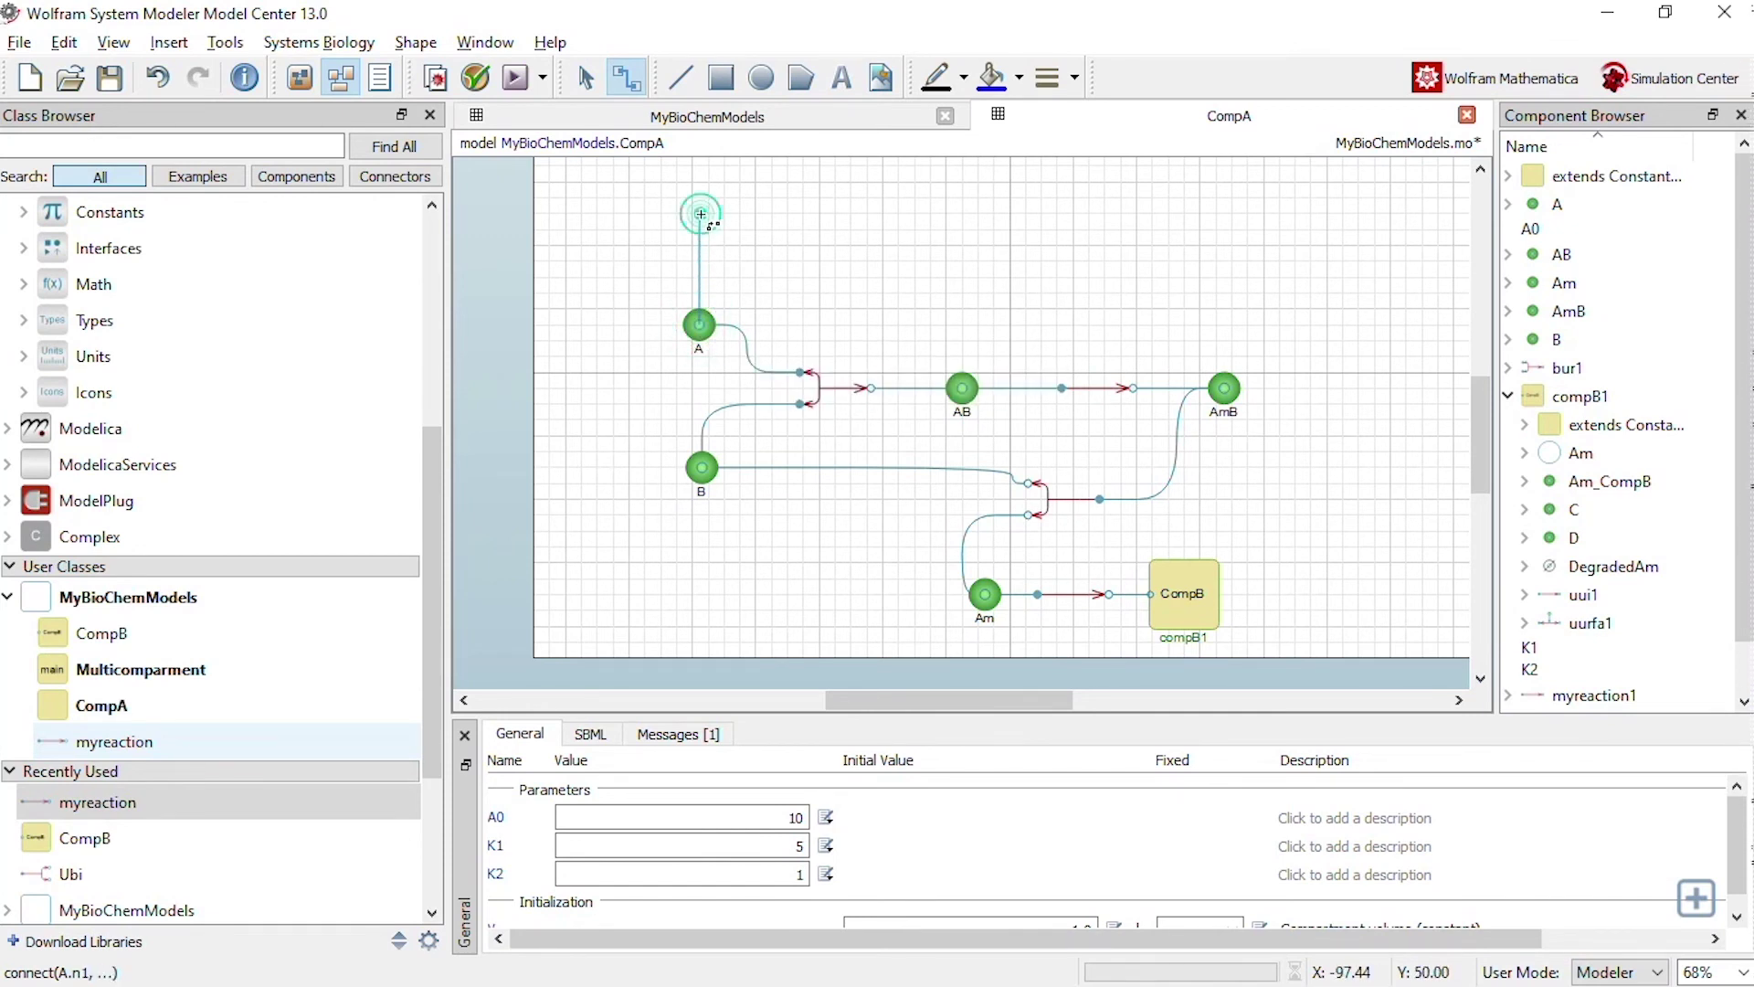
left_click(701, 216)
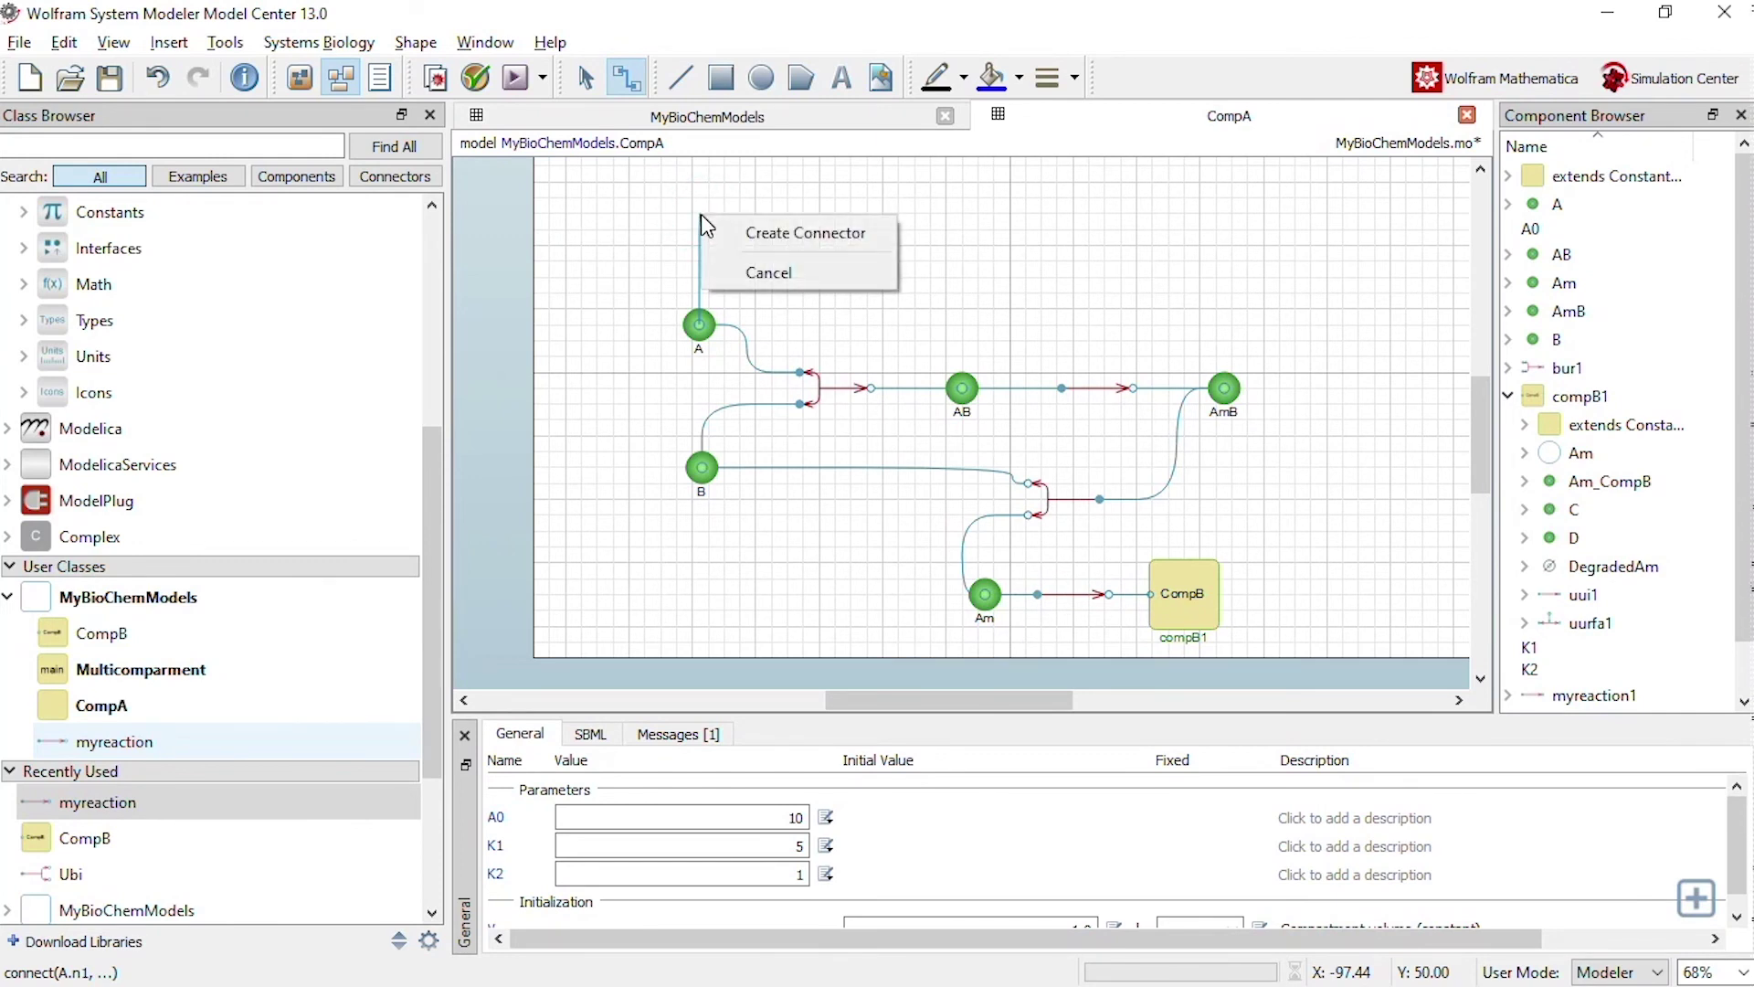
left_click(770, 236)
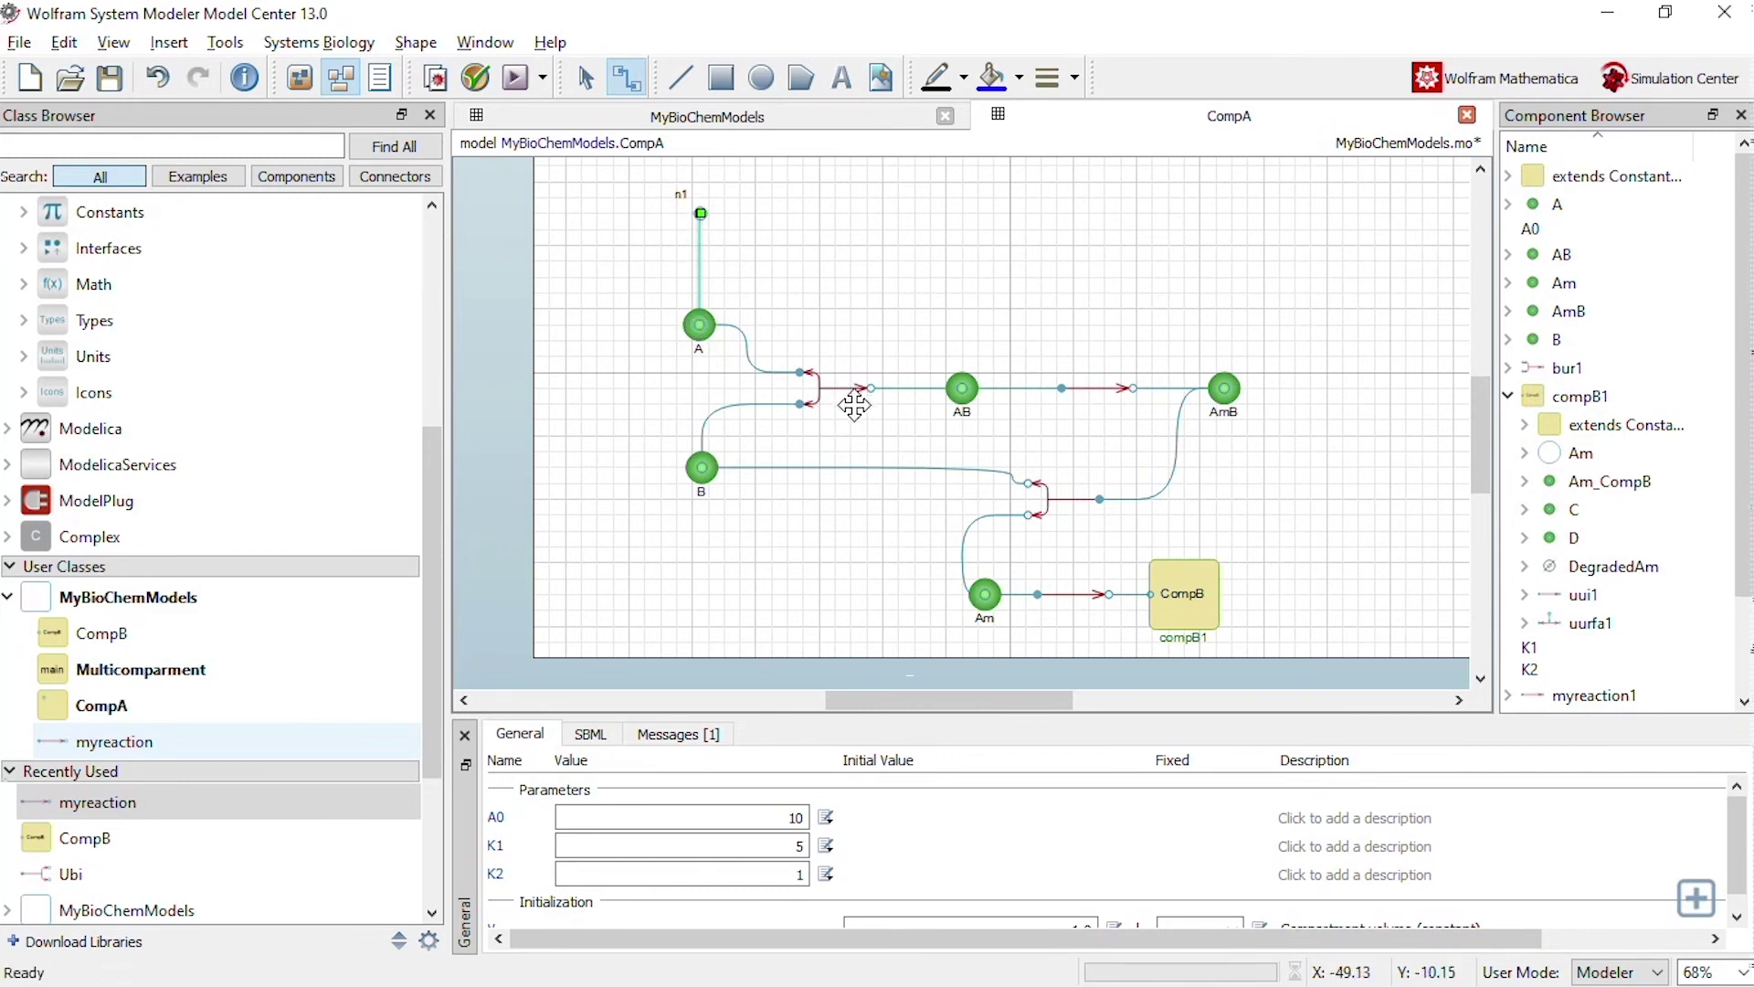
Step: In CompA's icon view, move the new connector onto the middle of the compartment's left edge, and return to the diagram view
left_click(302, 85)
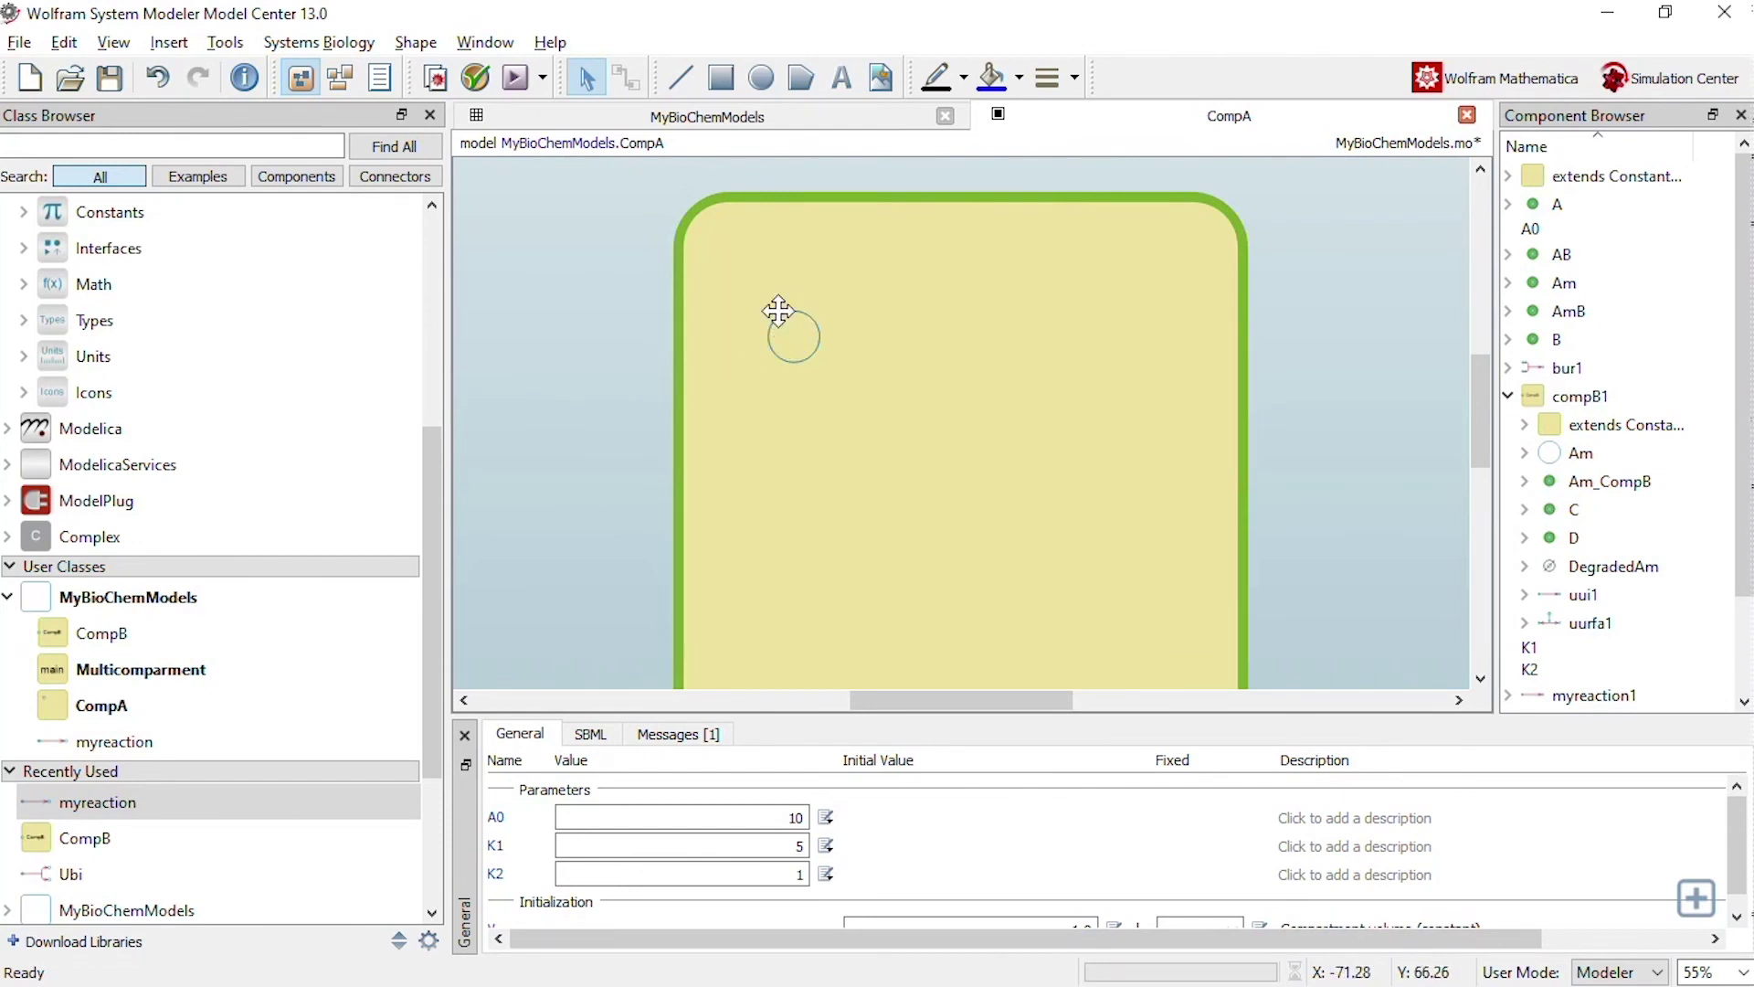
left_click_drag(784, 331, 664, 501)
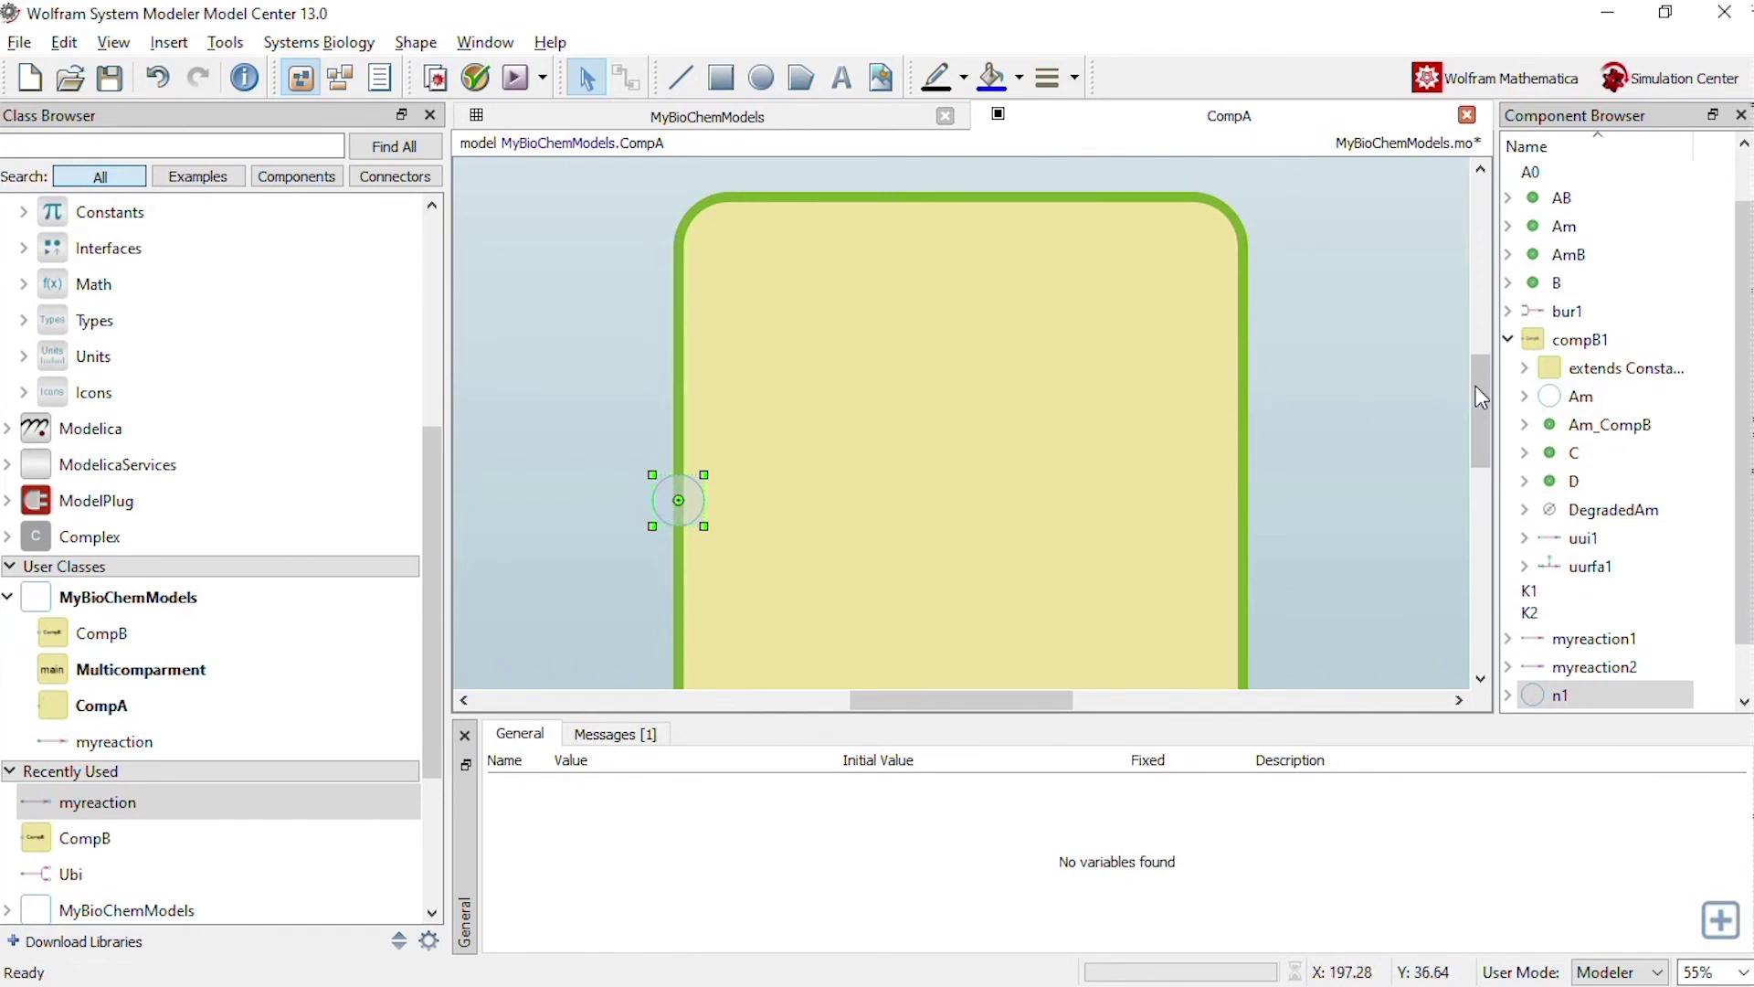
left_click(1100, 374)
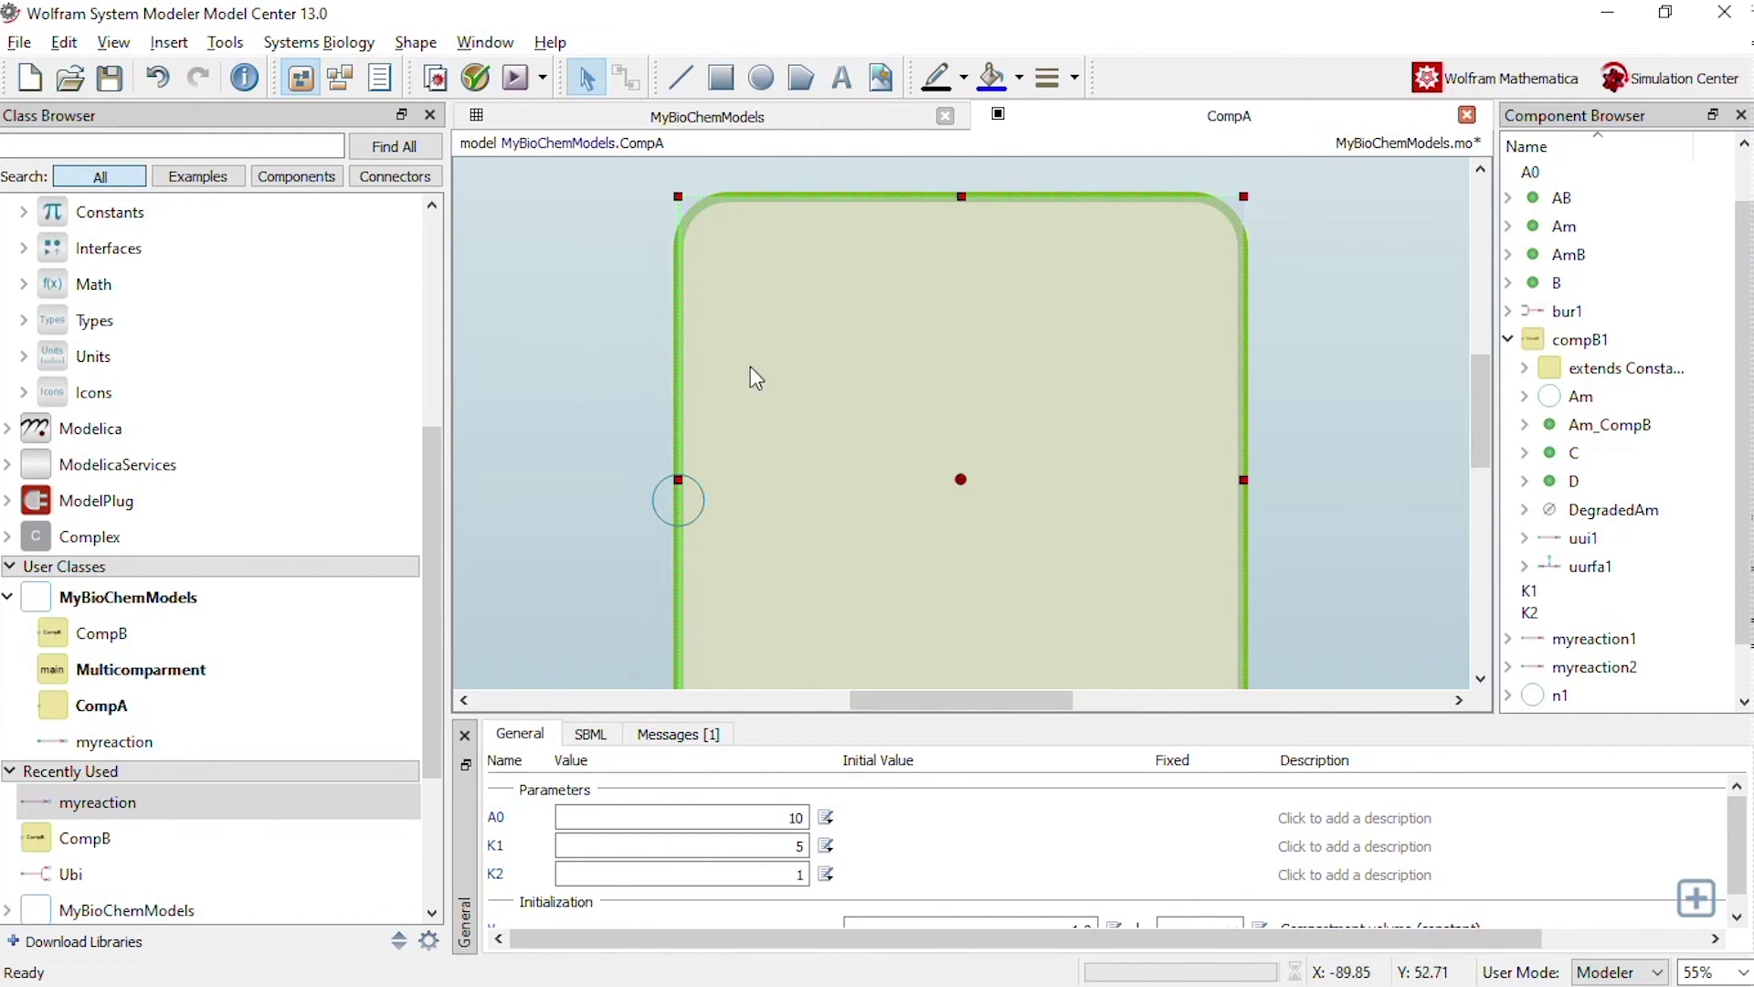
left_click_drag(1486, 420, 1493, 456)
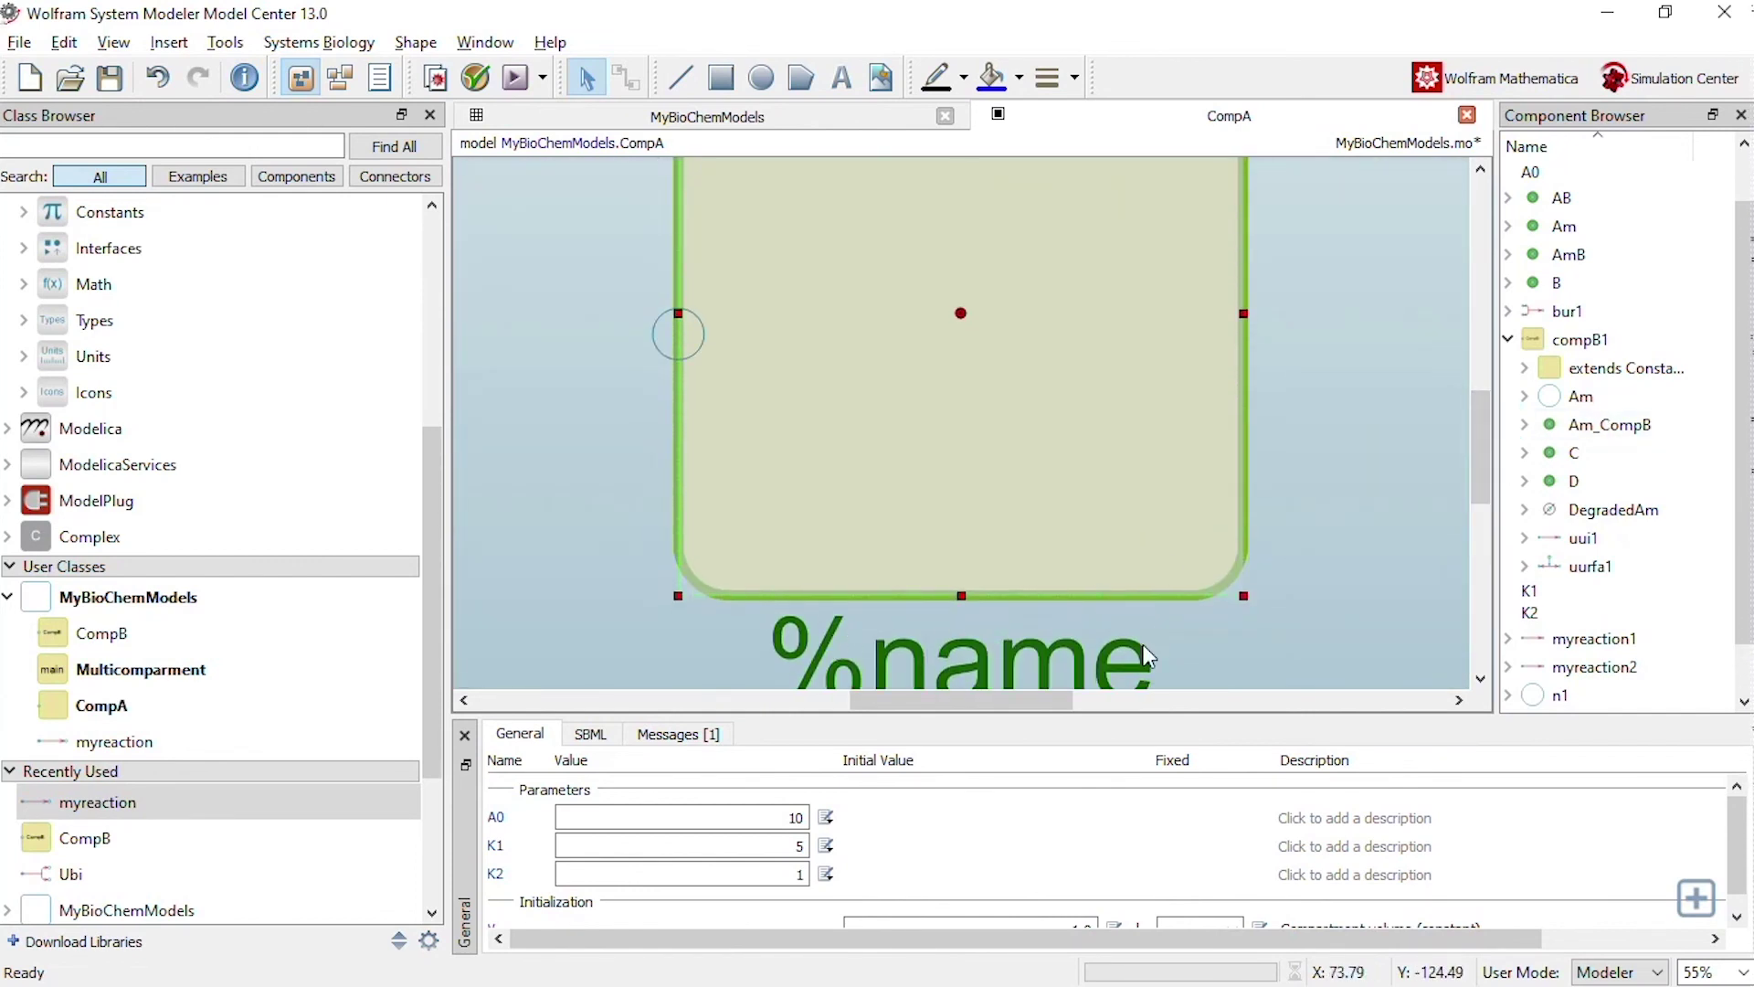
left_click(1358, 355)
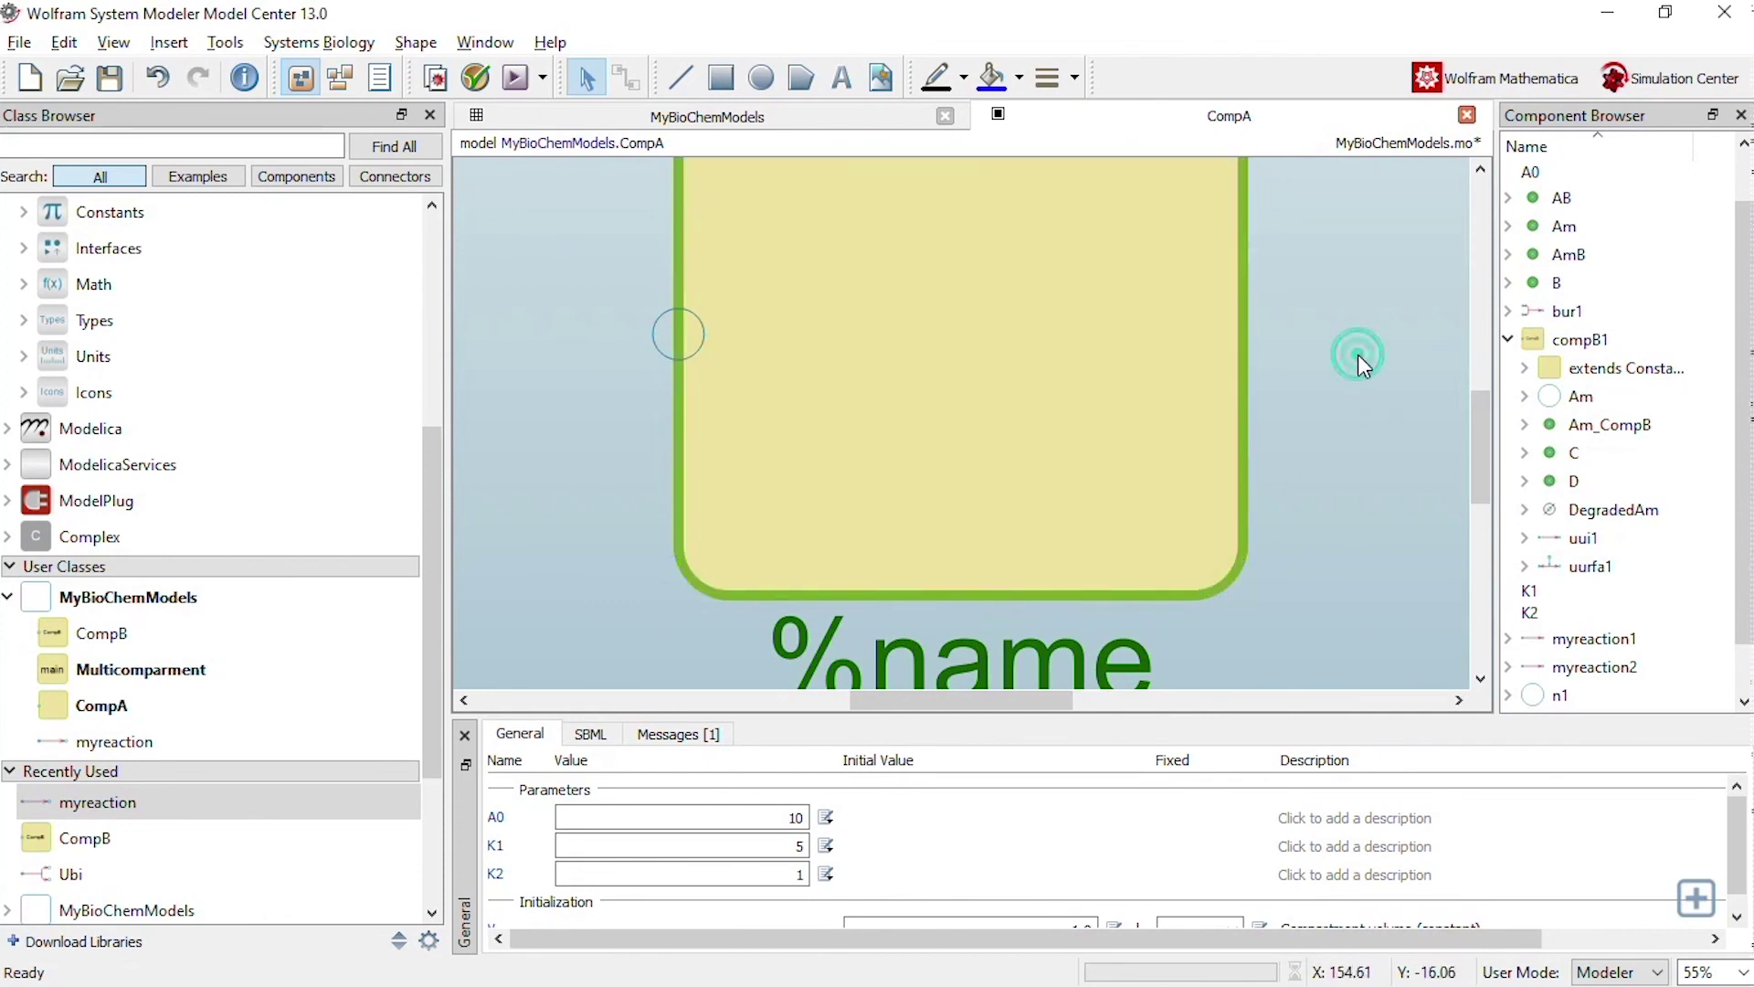
left_click_drag(1483, 414, 1475, 391)
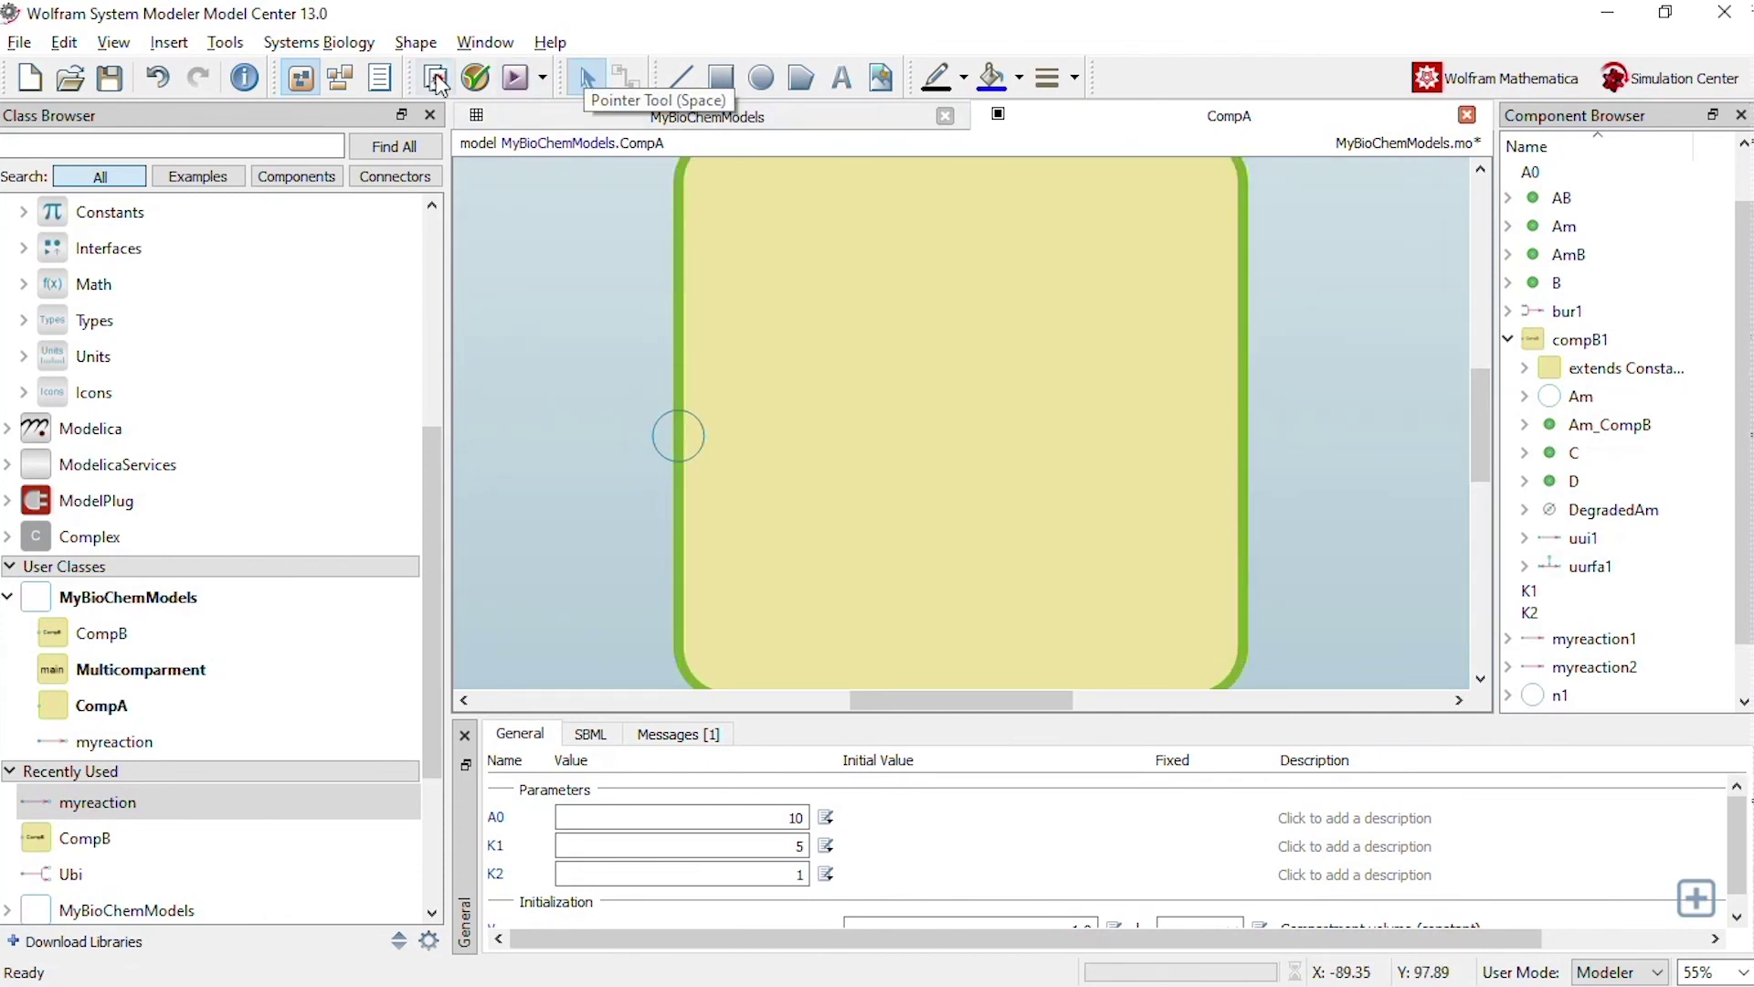
left_click(341, 78)
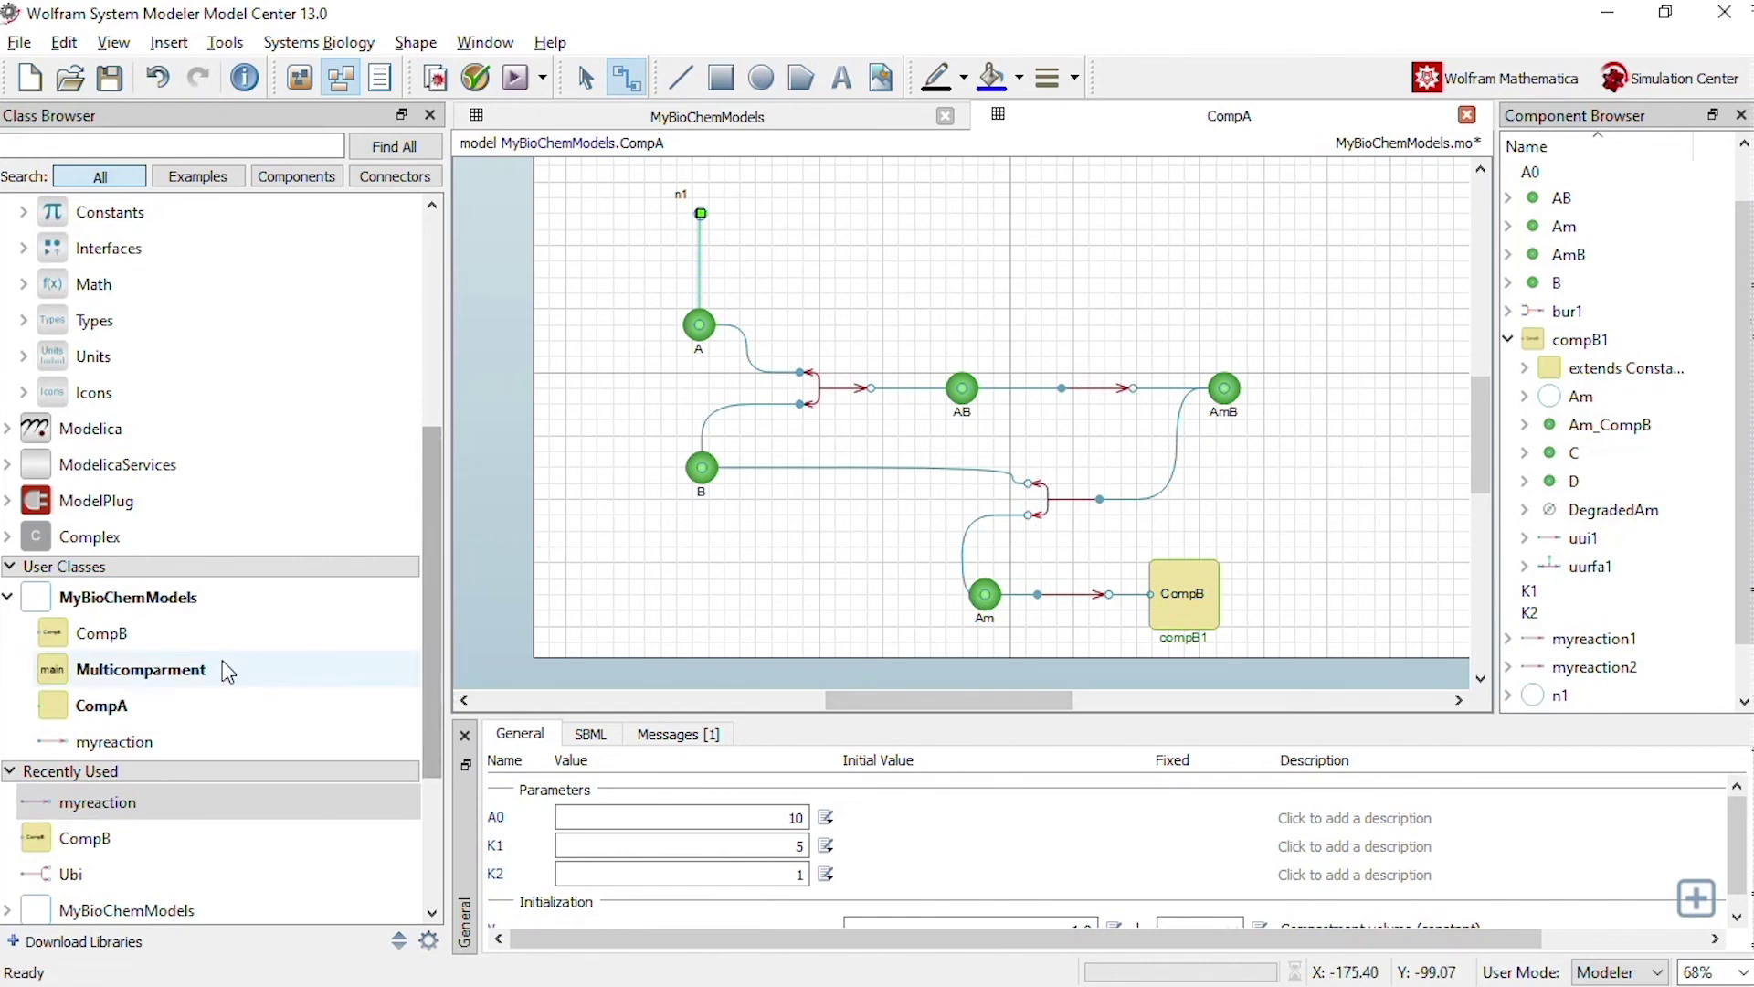
Step: Open the Multicomparment model, add a CompA component to the right of reaction uui1, and connect its port to the reaction's product end
double_click(130, 670)
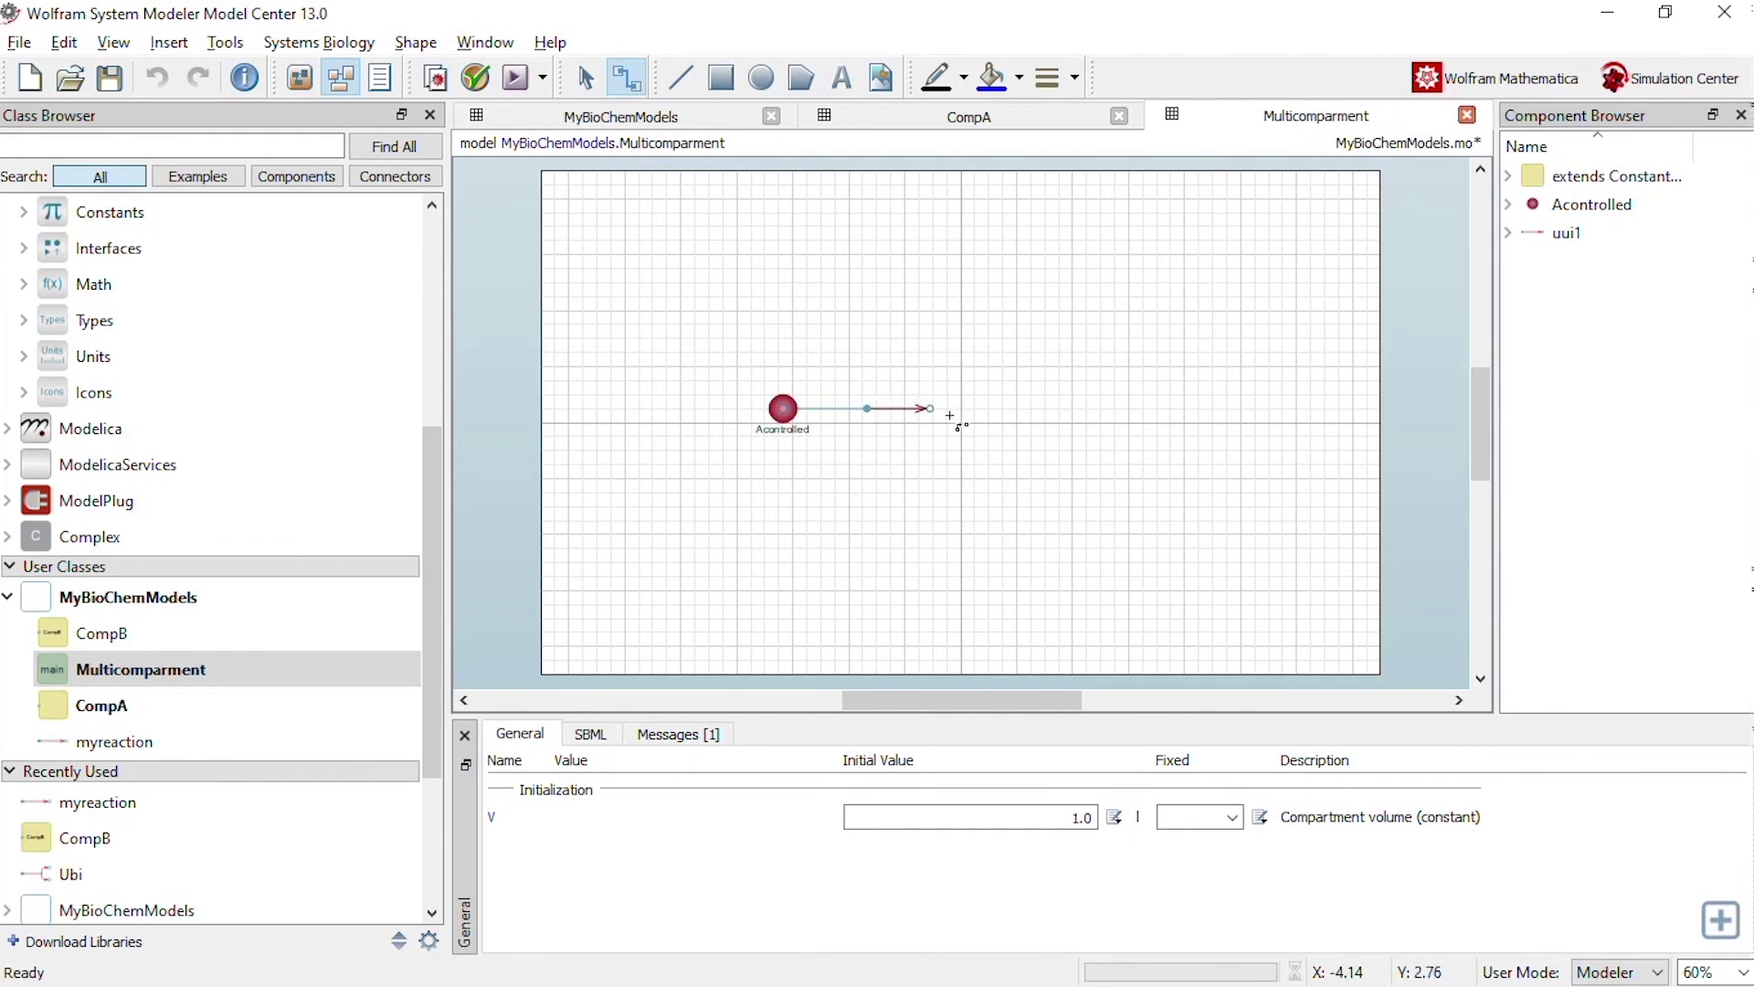
left_click(183, 700)
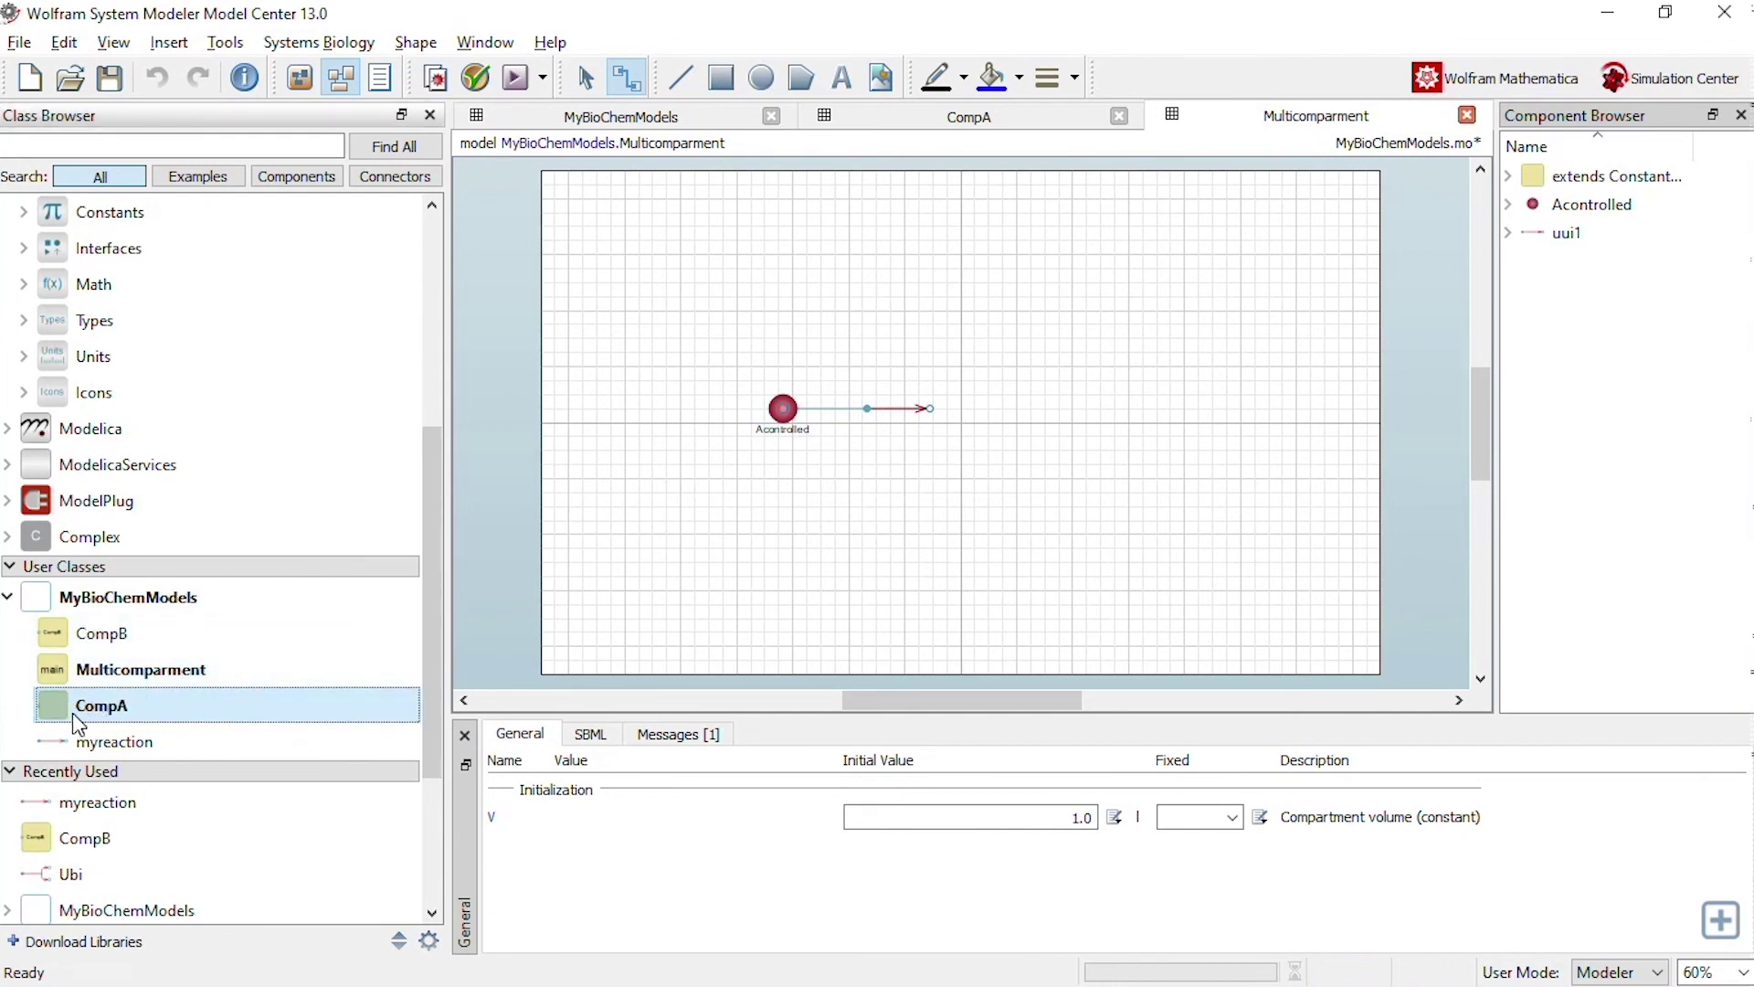
left_click_drag(87, 720, 1030, 410)
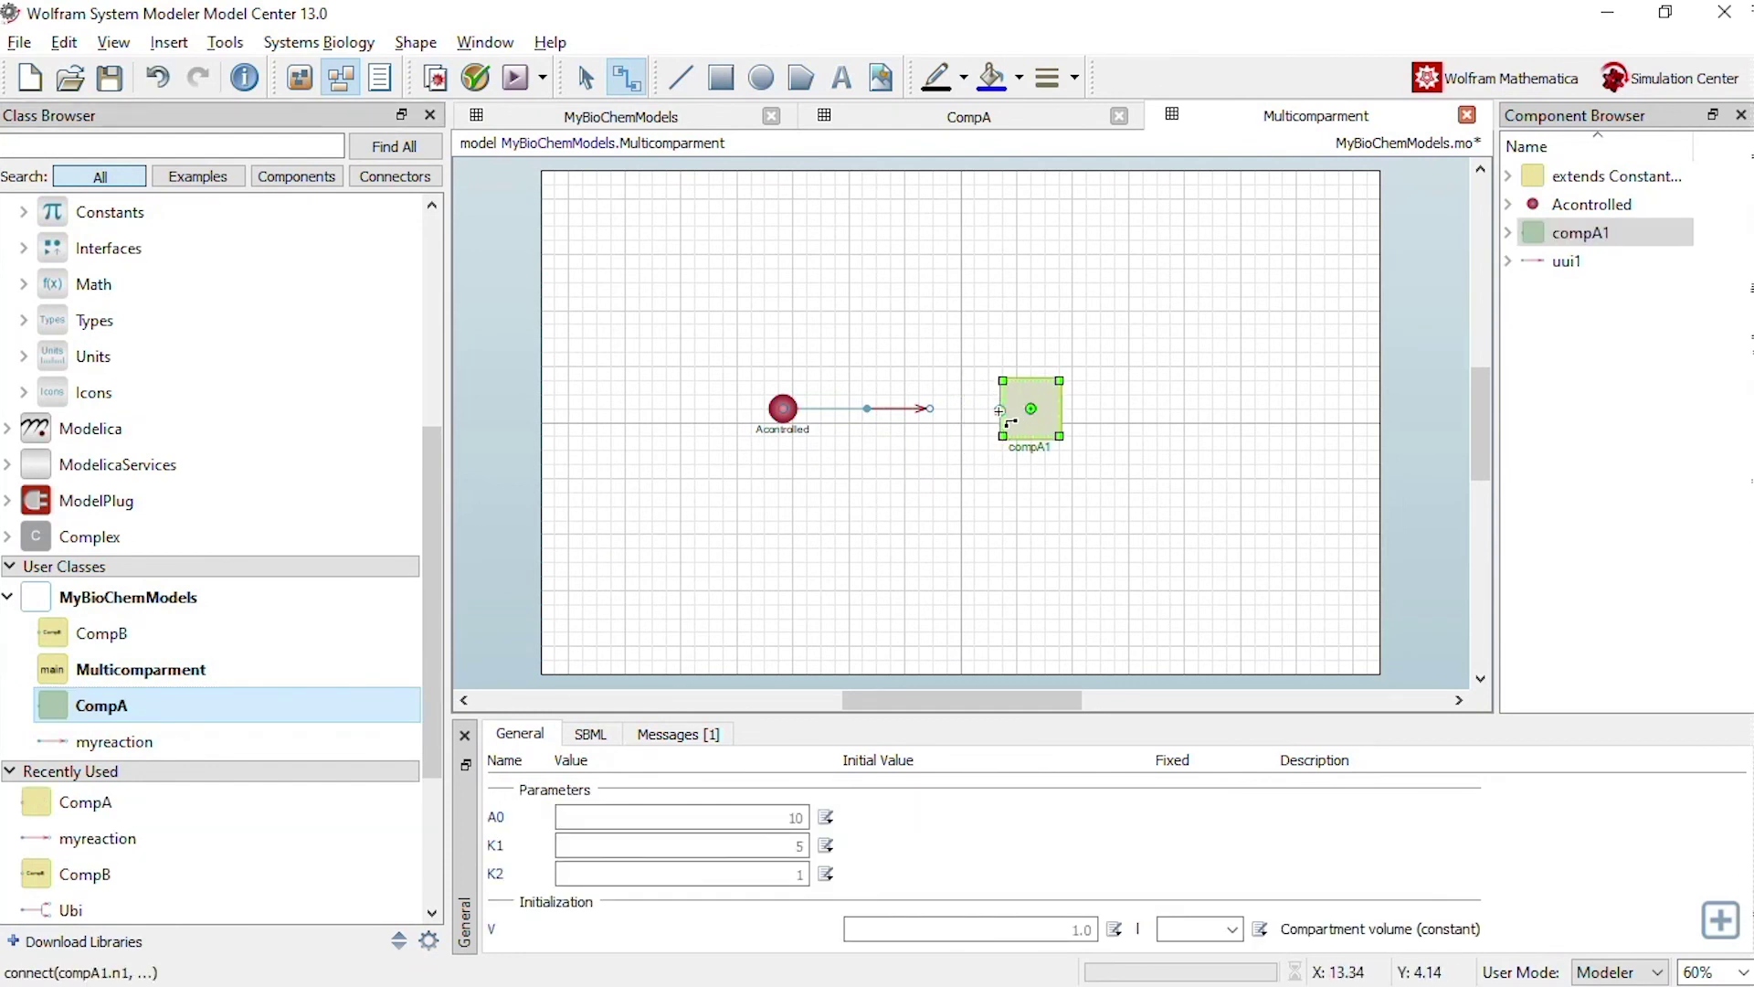
left_click_drag(1000, 411, 930, 408)
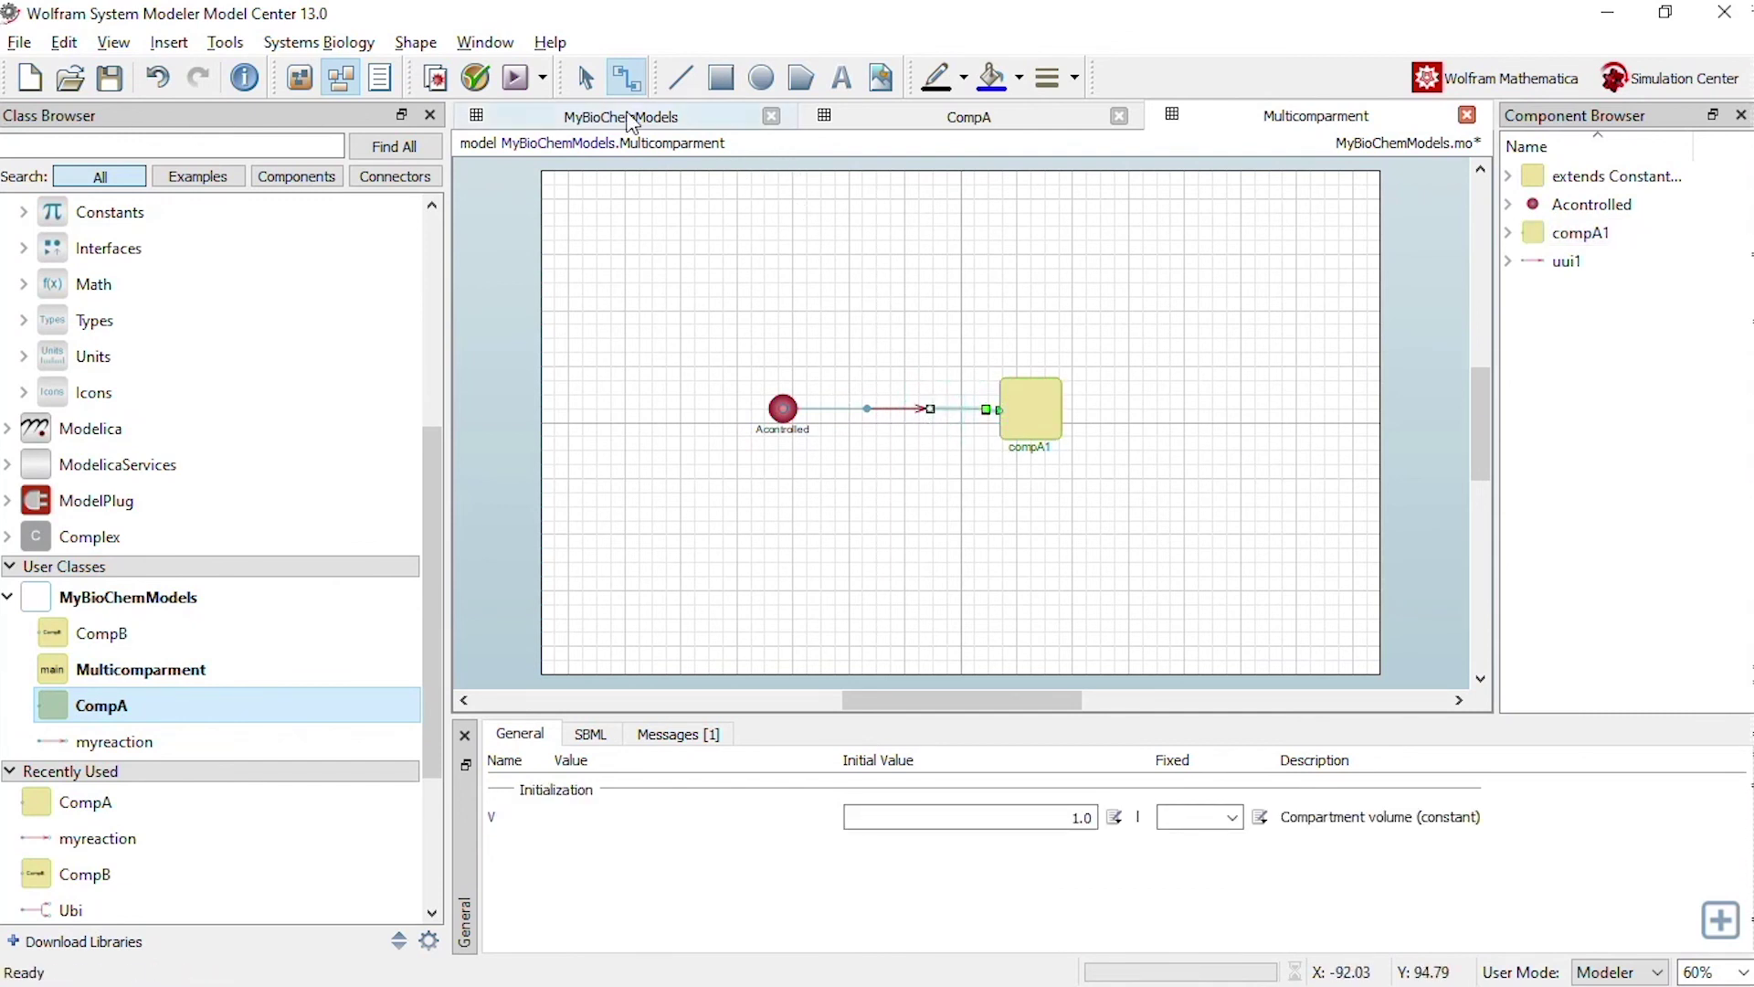
left_click(586, 78)
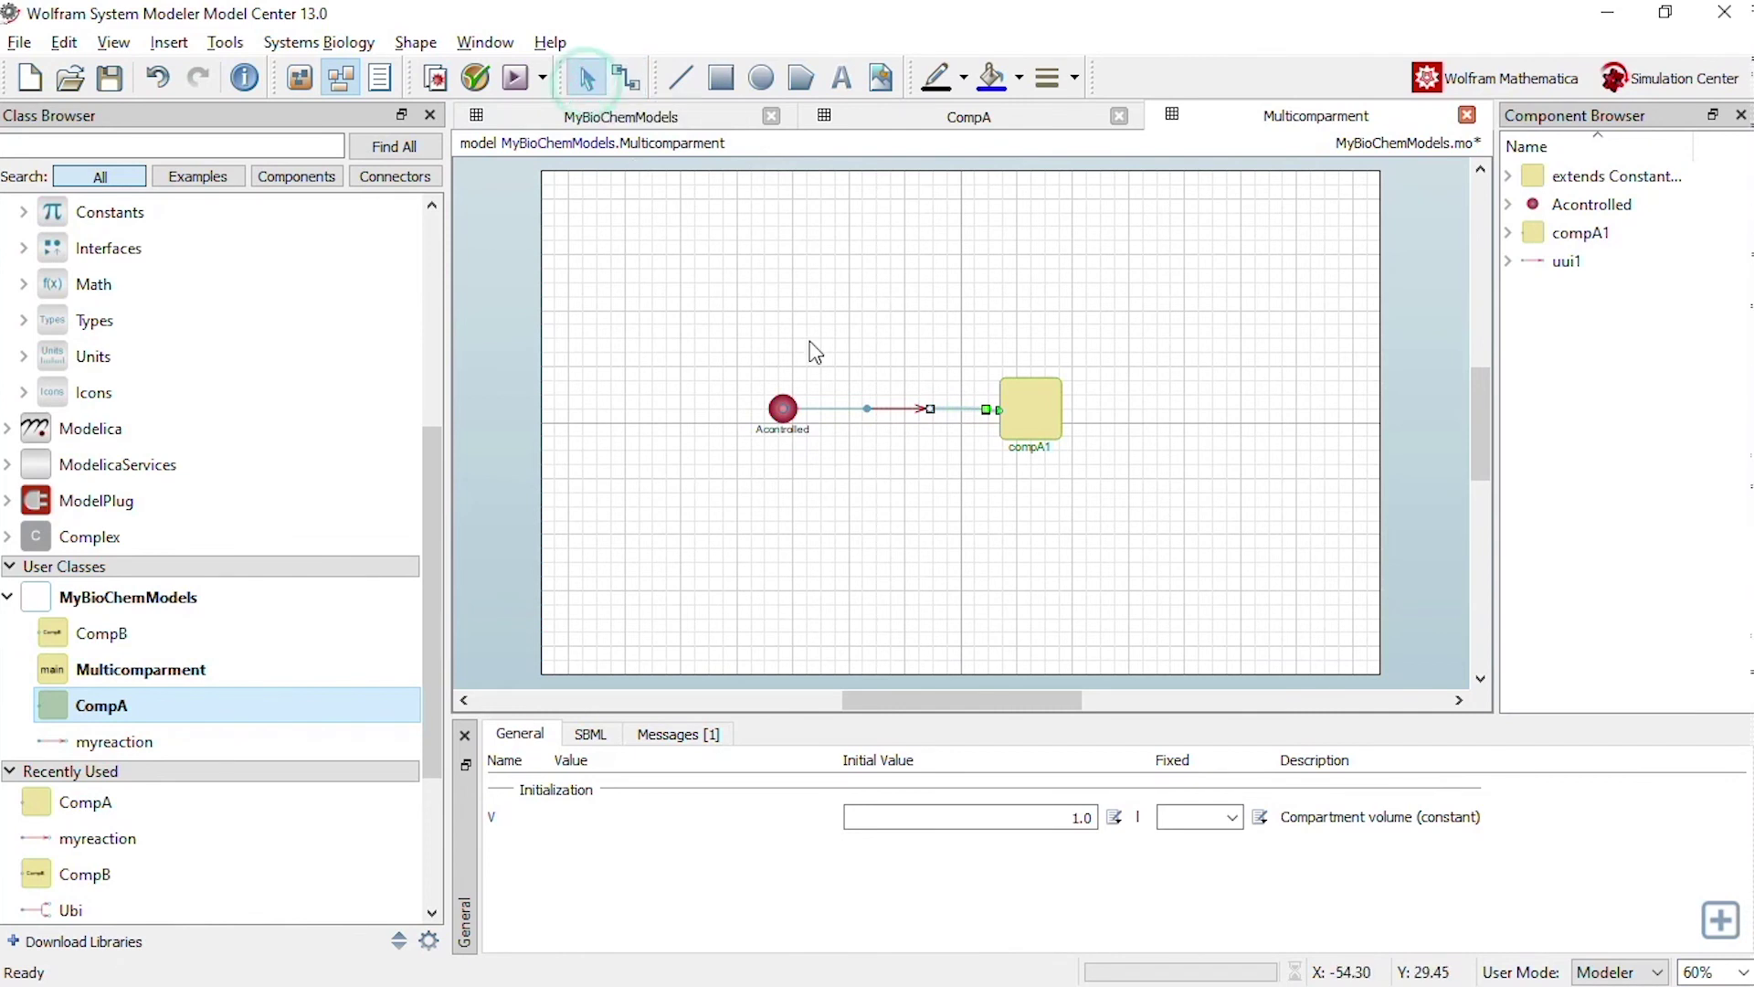
left_click(807, 322)
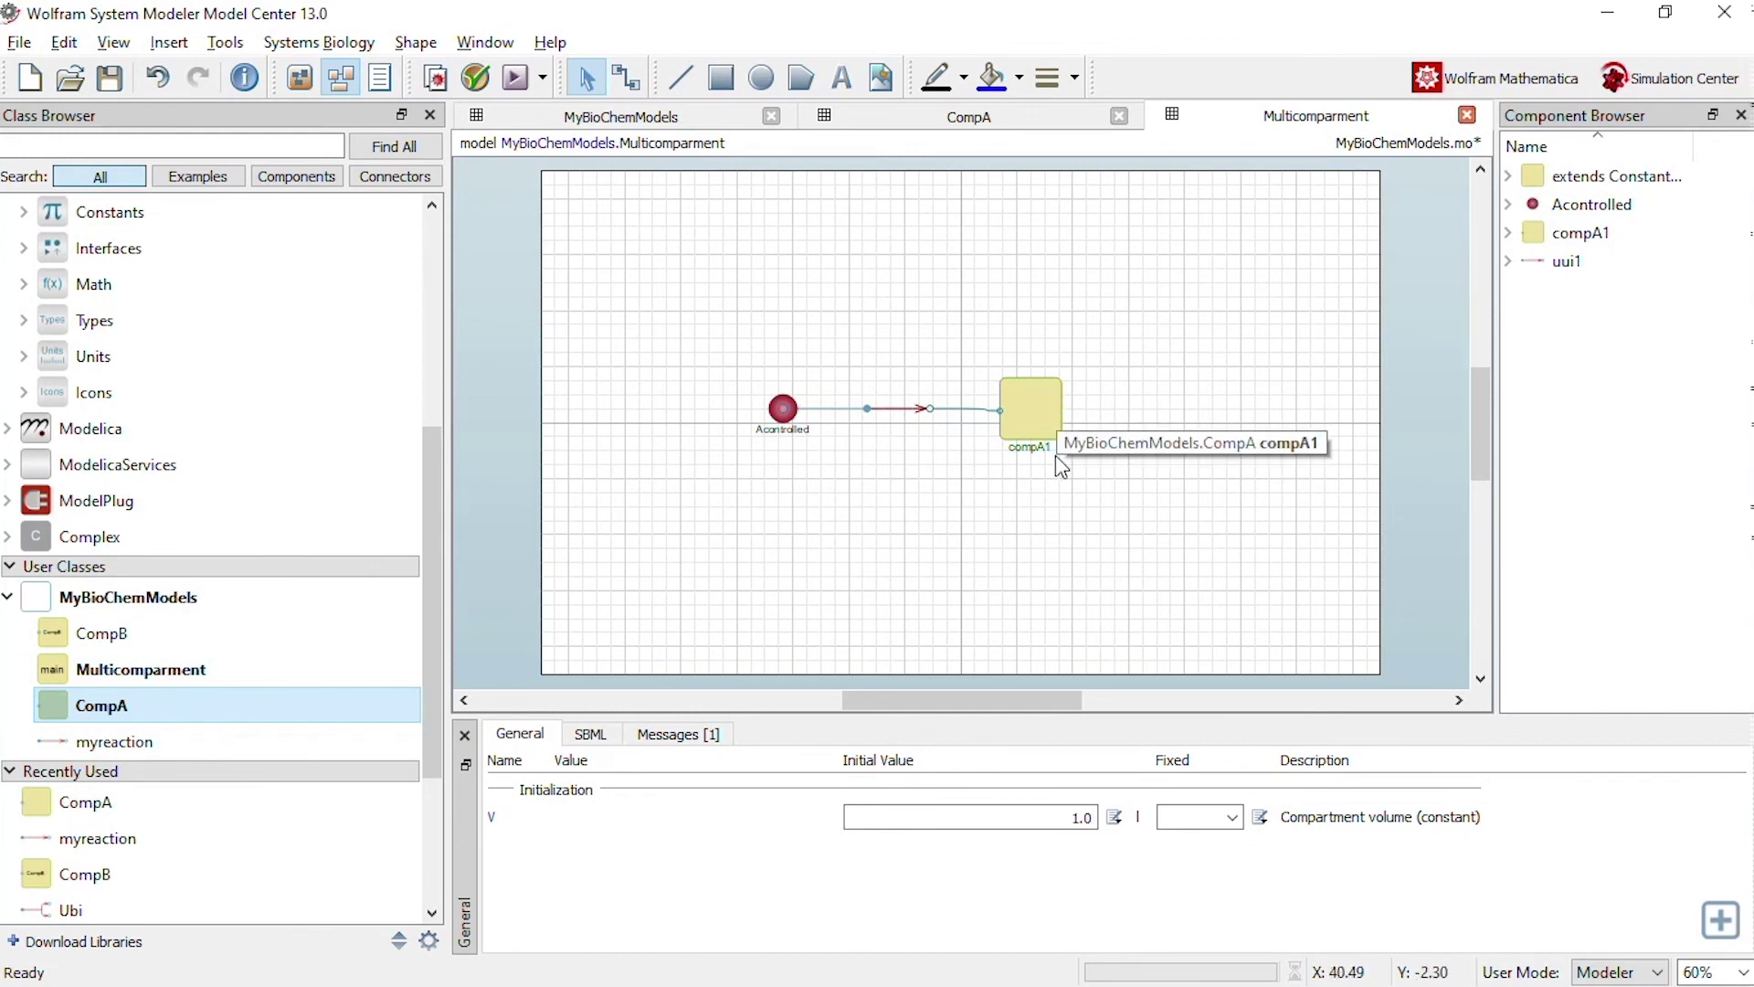
Step: Examine the contents of compA1 and its nested compB1, and return to the Multicomparment diagram
double_click(1031, 408)
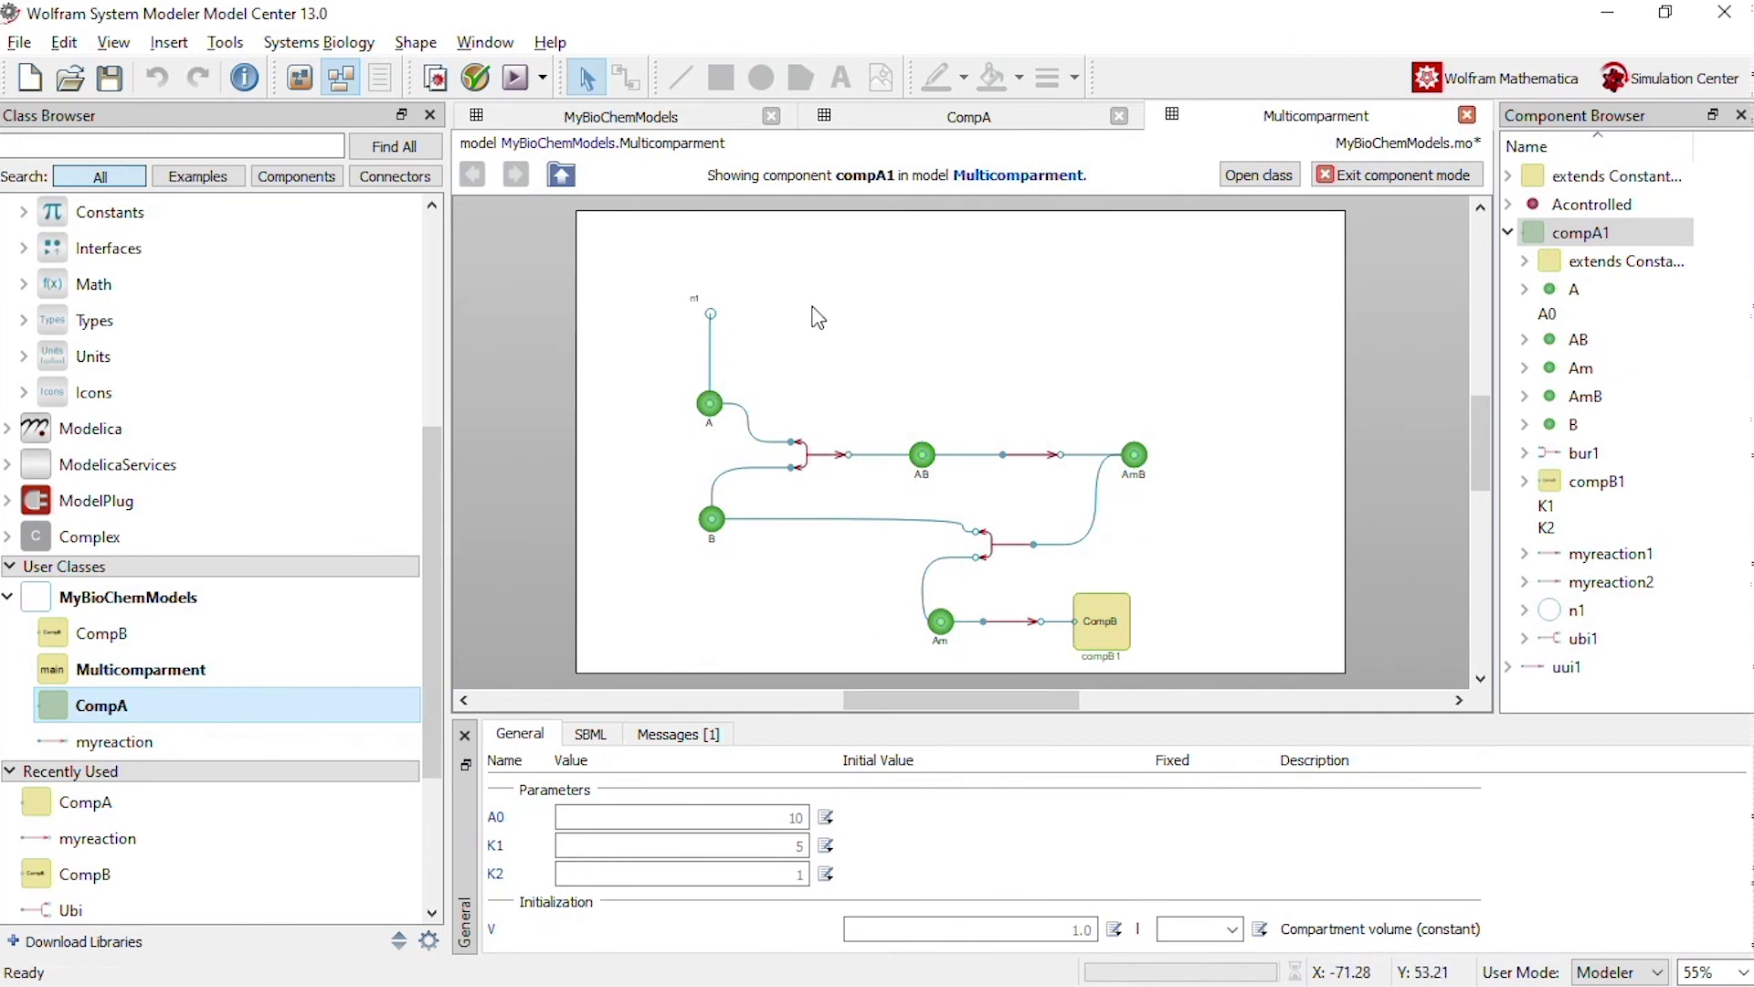
left_click(1104, 629)
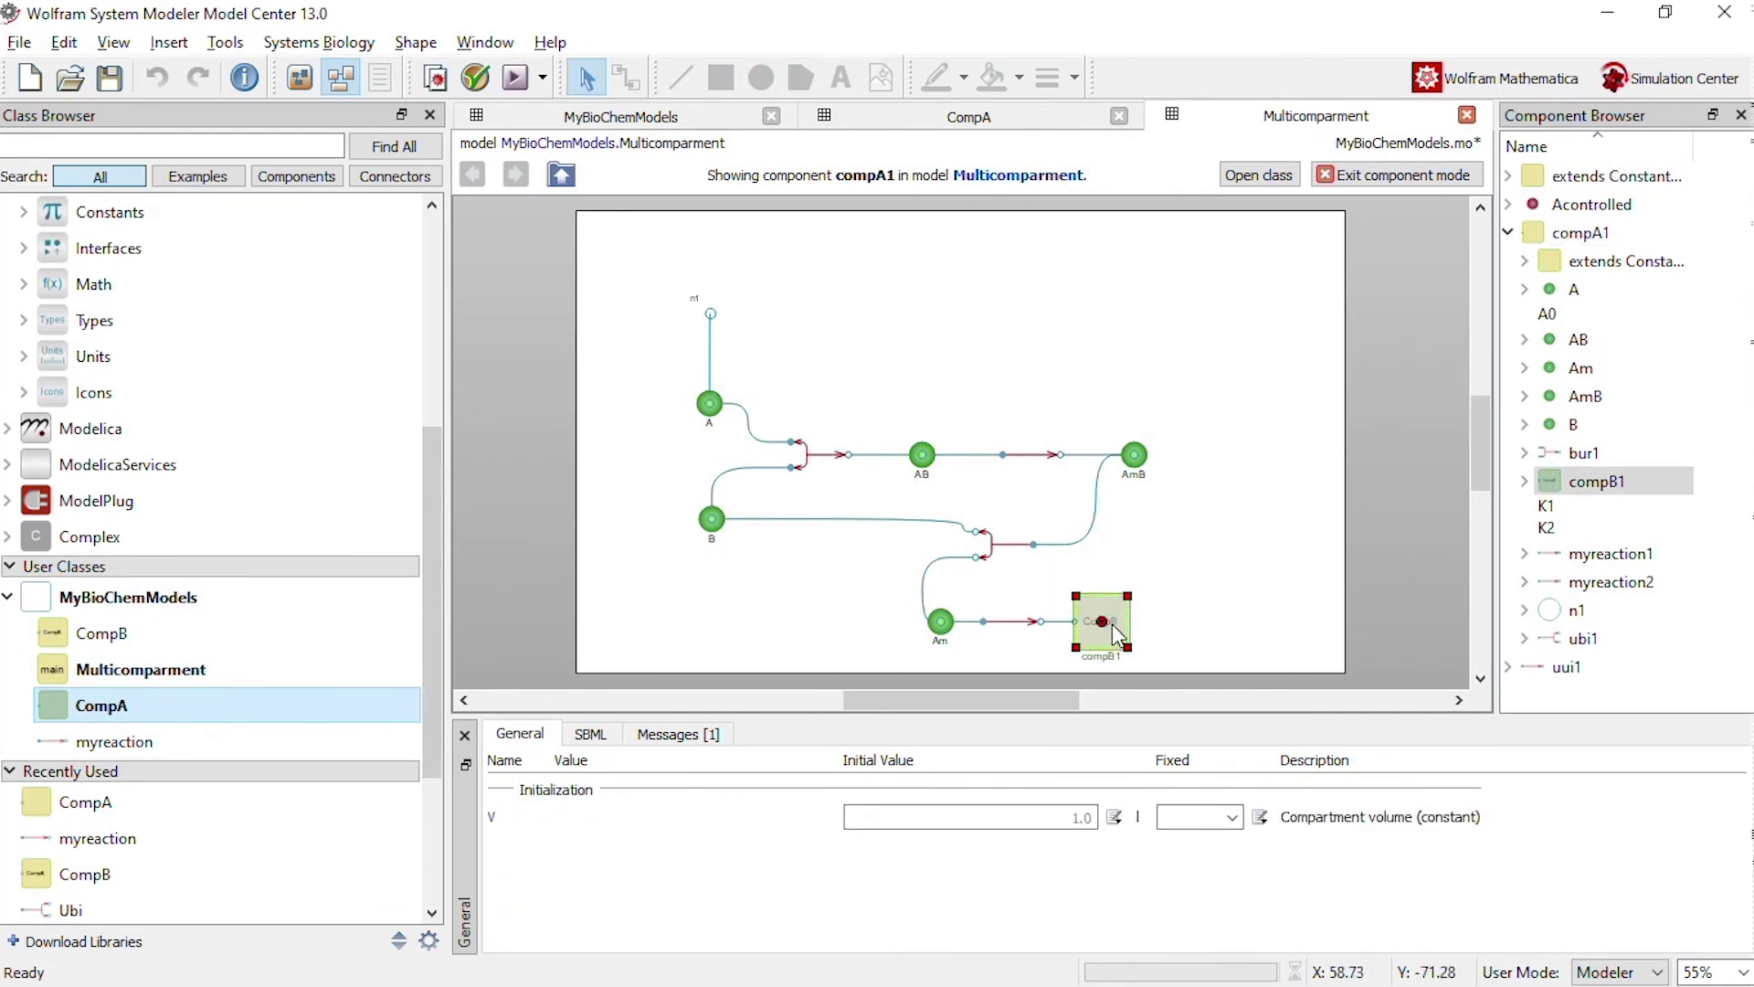
double_click(1117, 630)
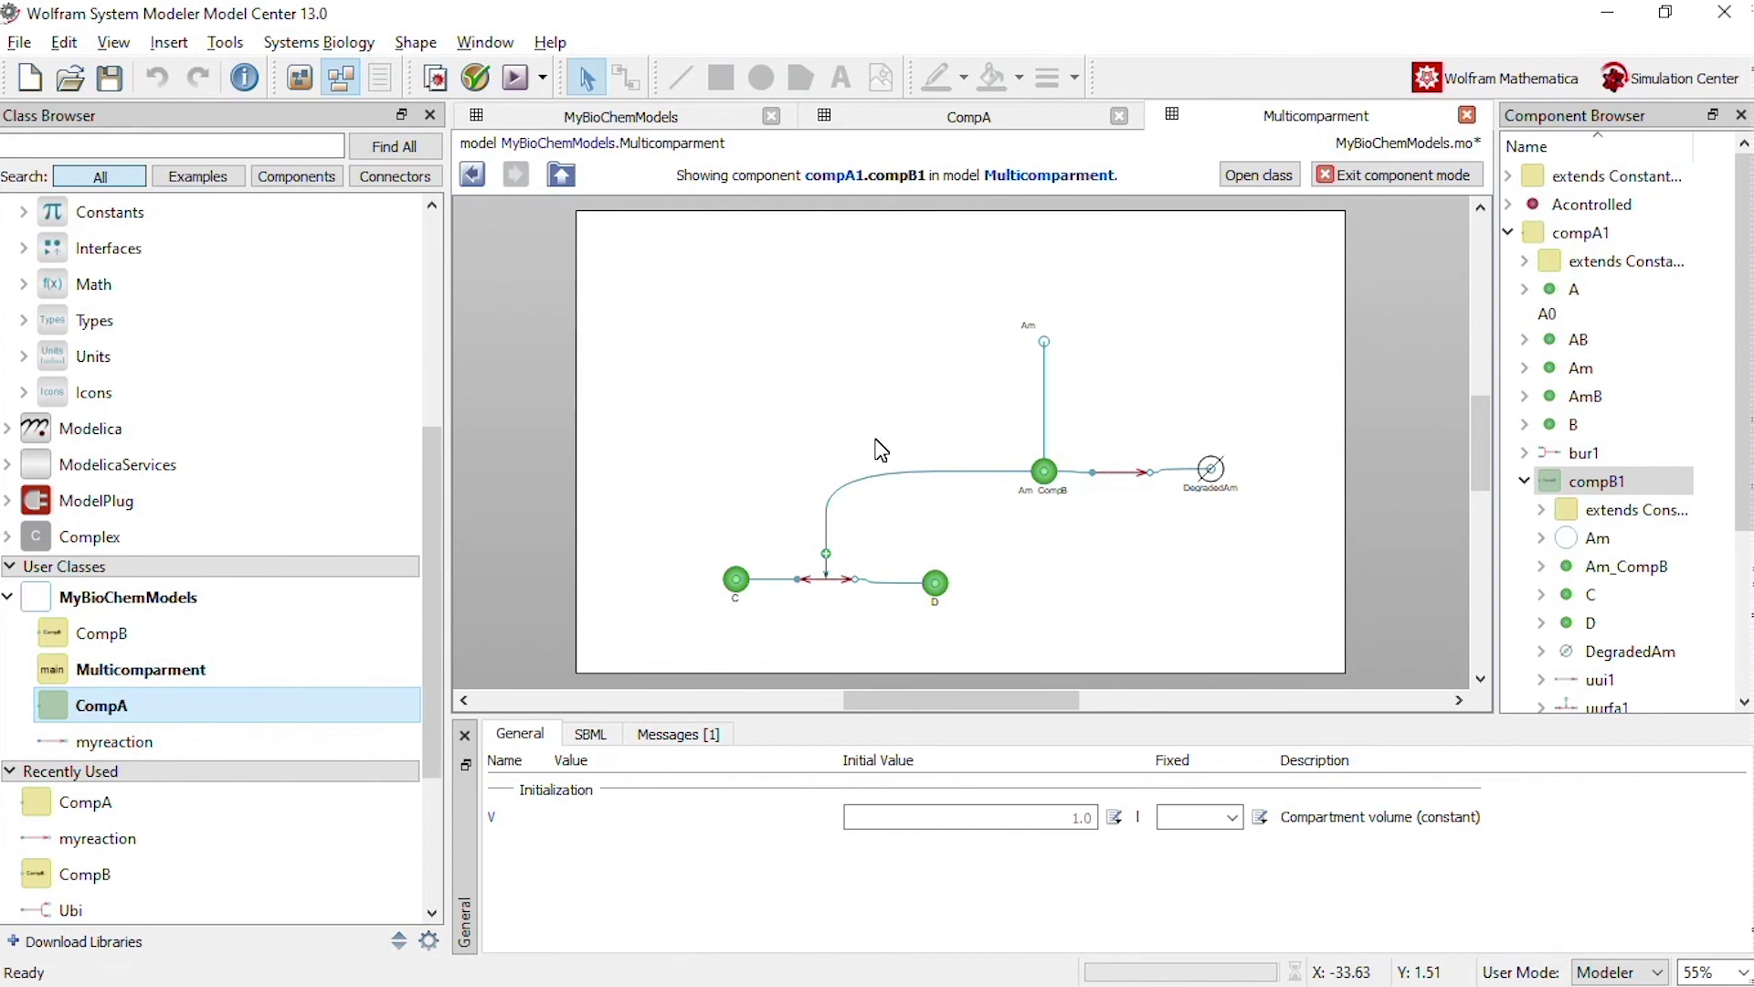
left_click(1368, 174)
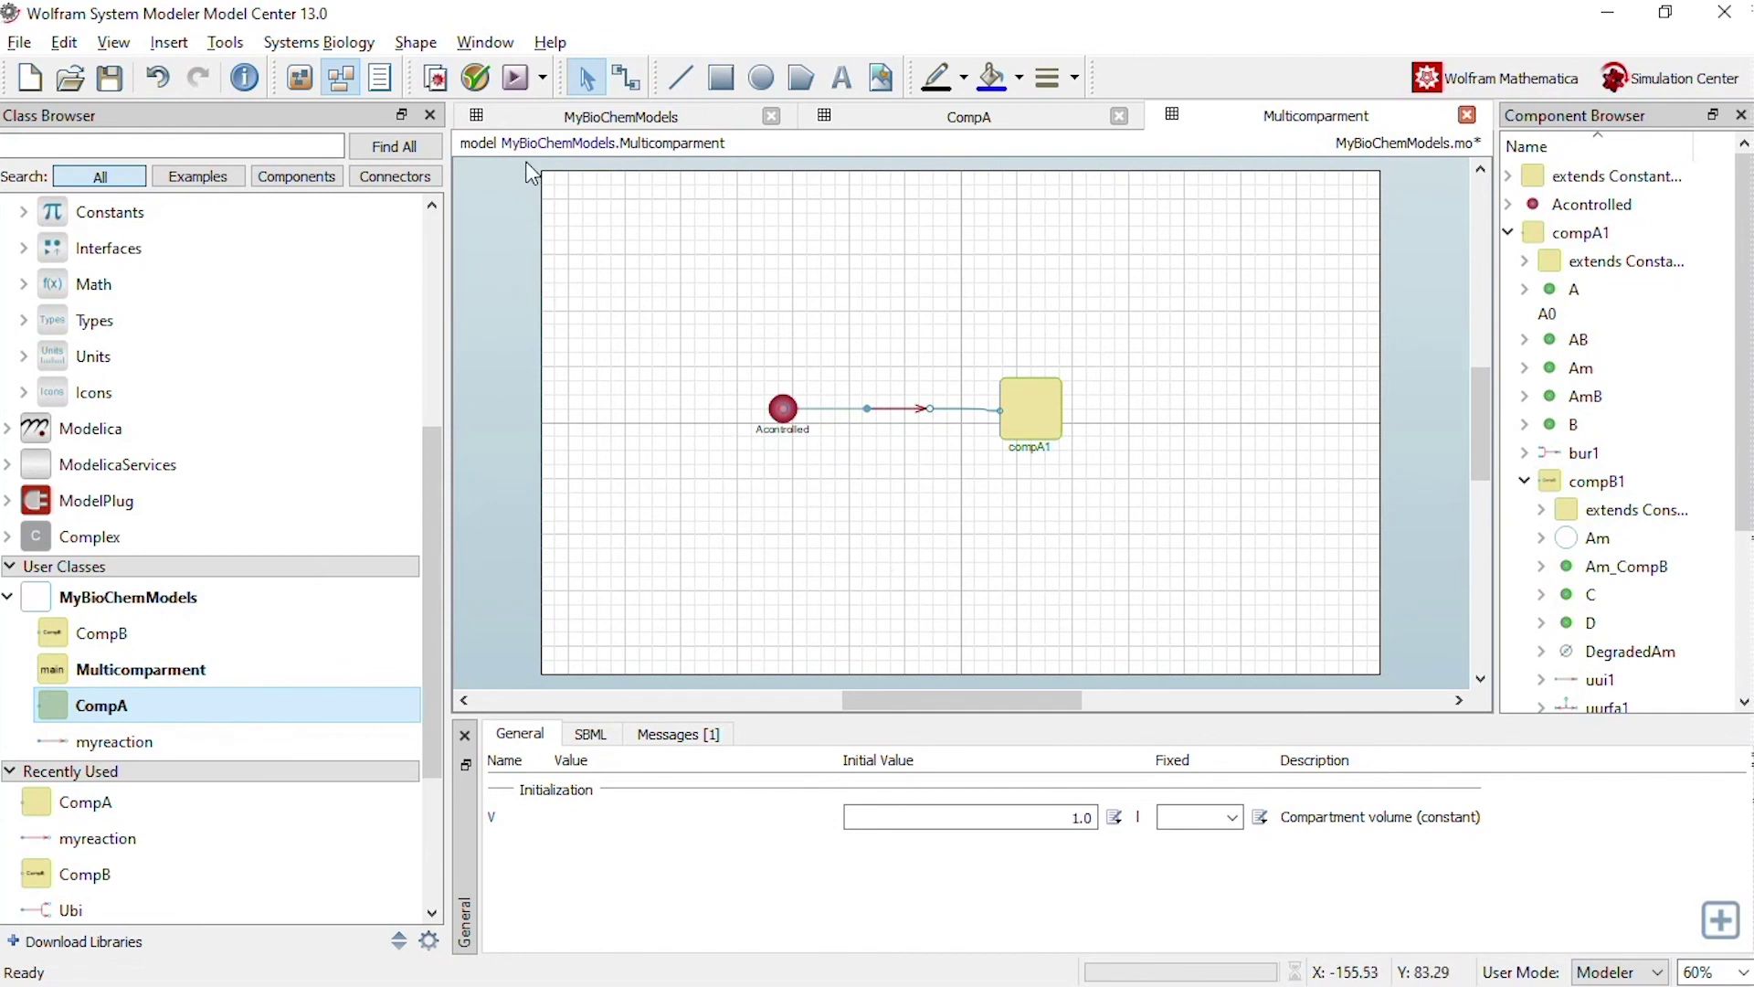
Step: Validate the Multicomparment model and simulate it with the default experiment settings
left_click(479, 80)
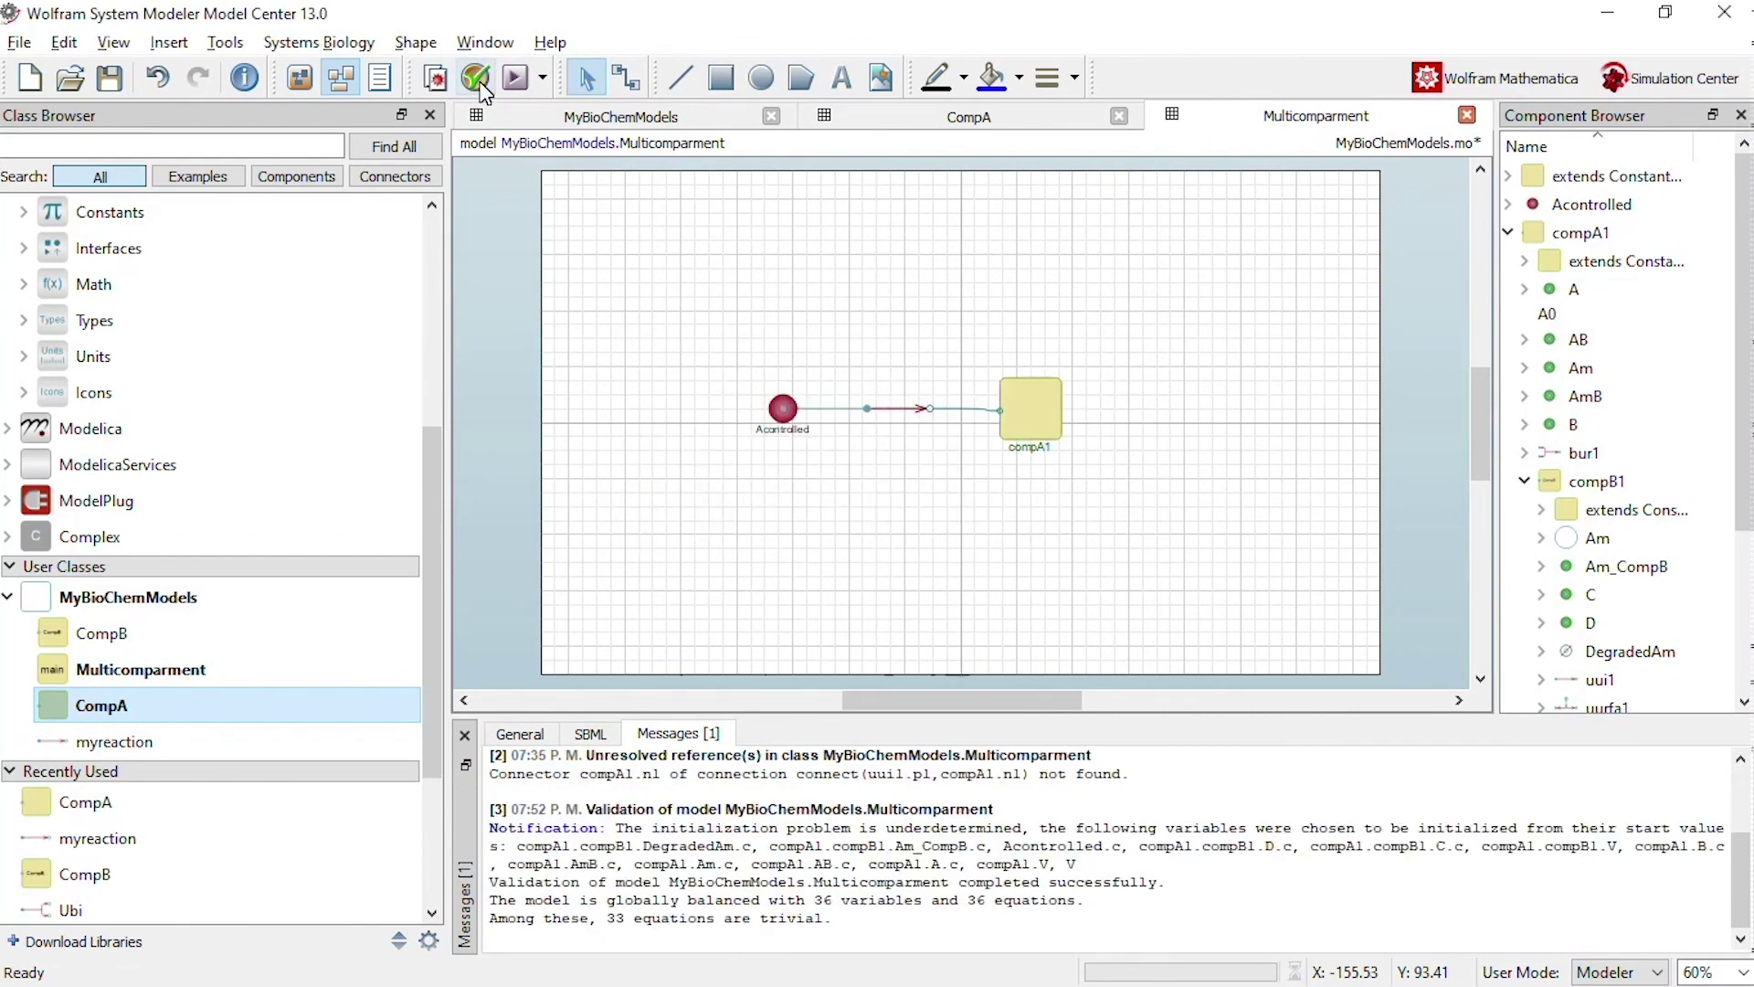
left_click(516, 78)
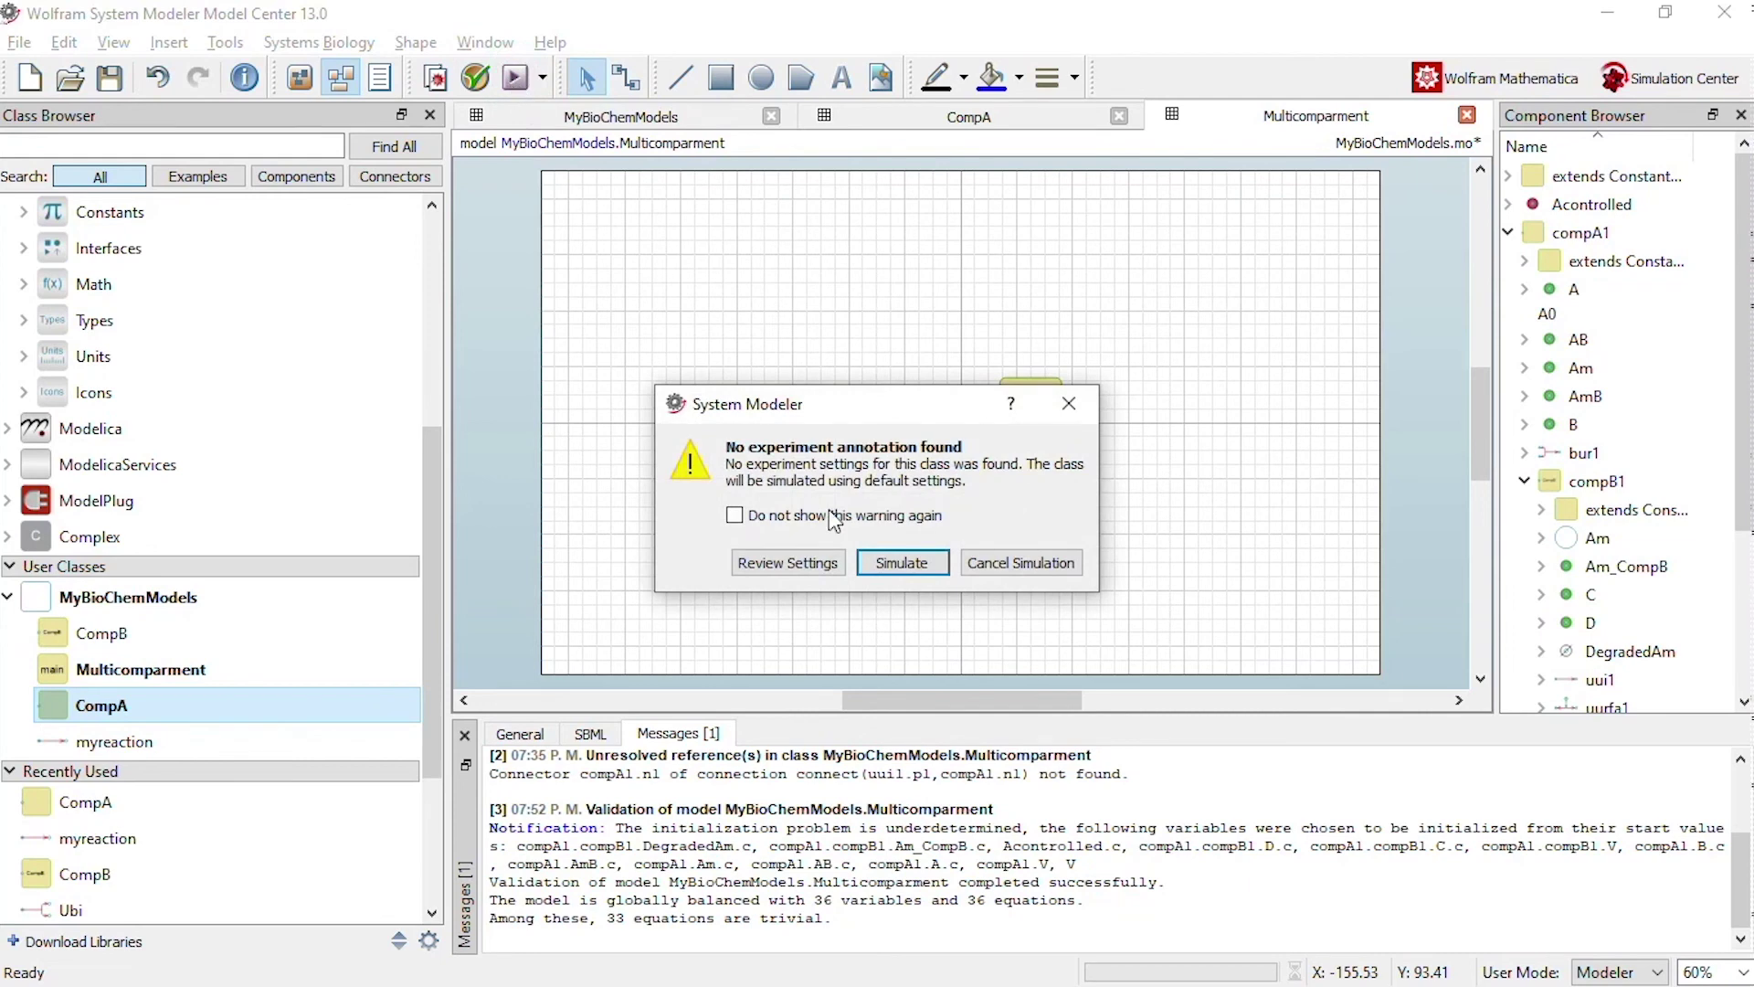
left_click(893, 566)
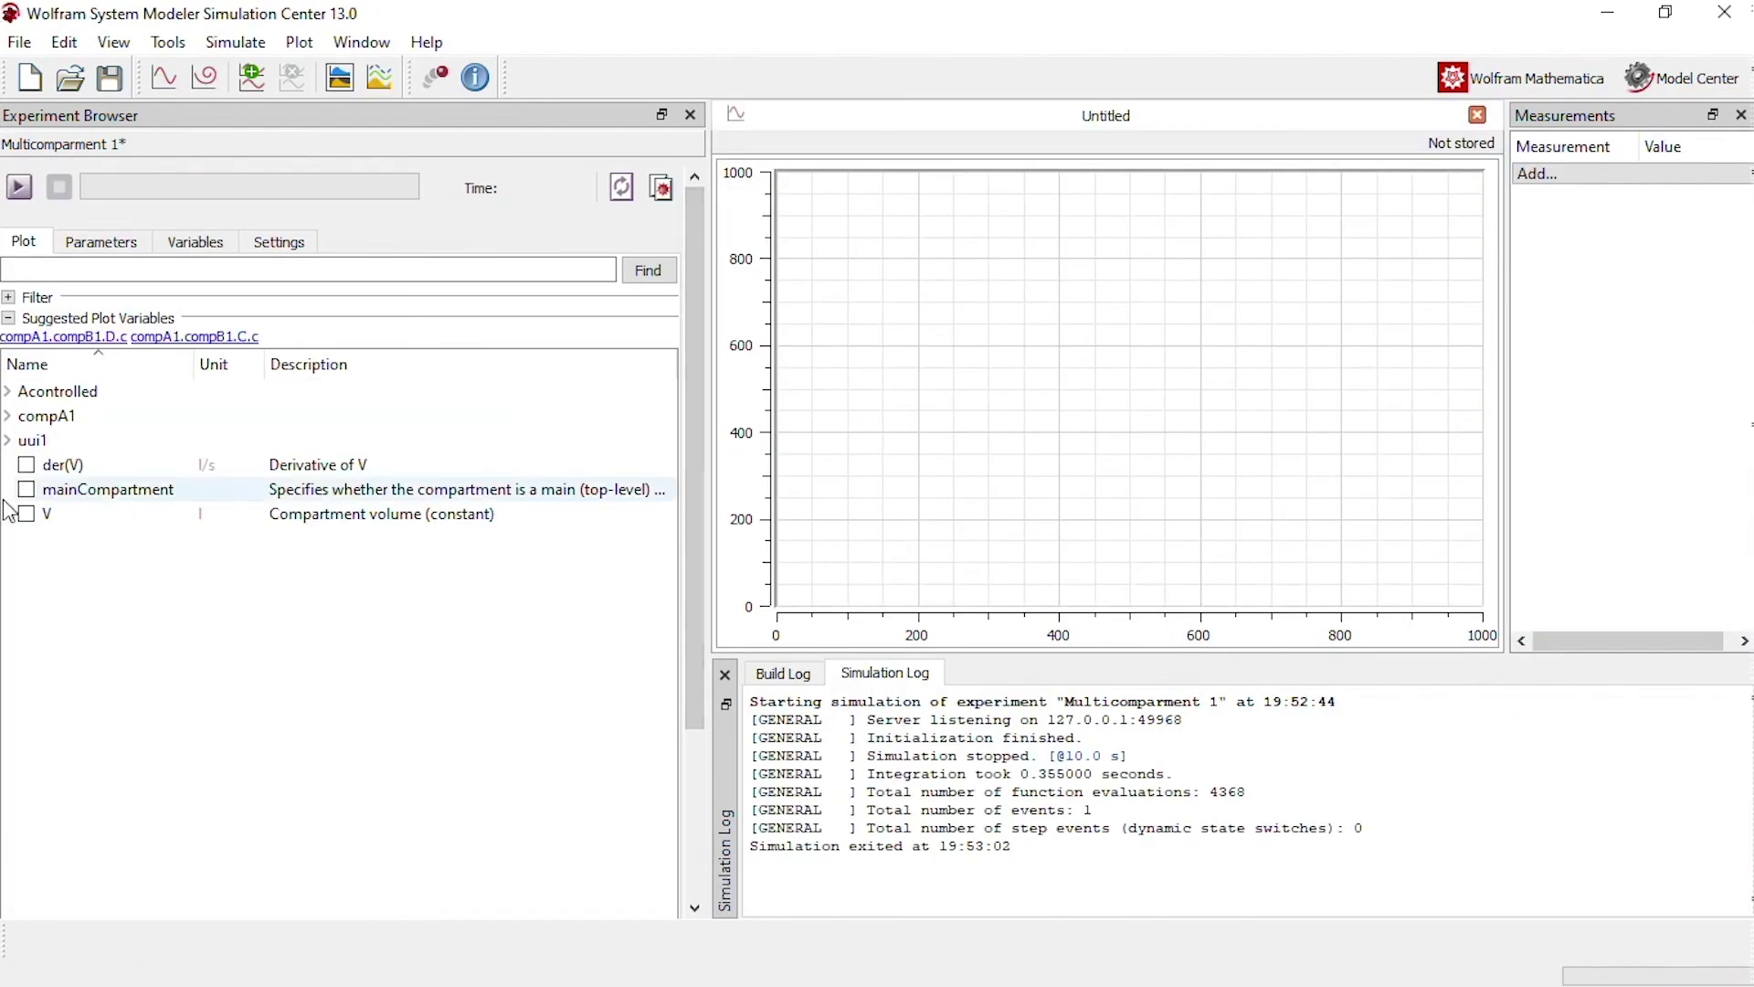
Step: Plot the concentration c of substances C and D in compA1's compB1 compartment
left_click(6, 417)
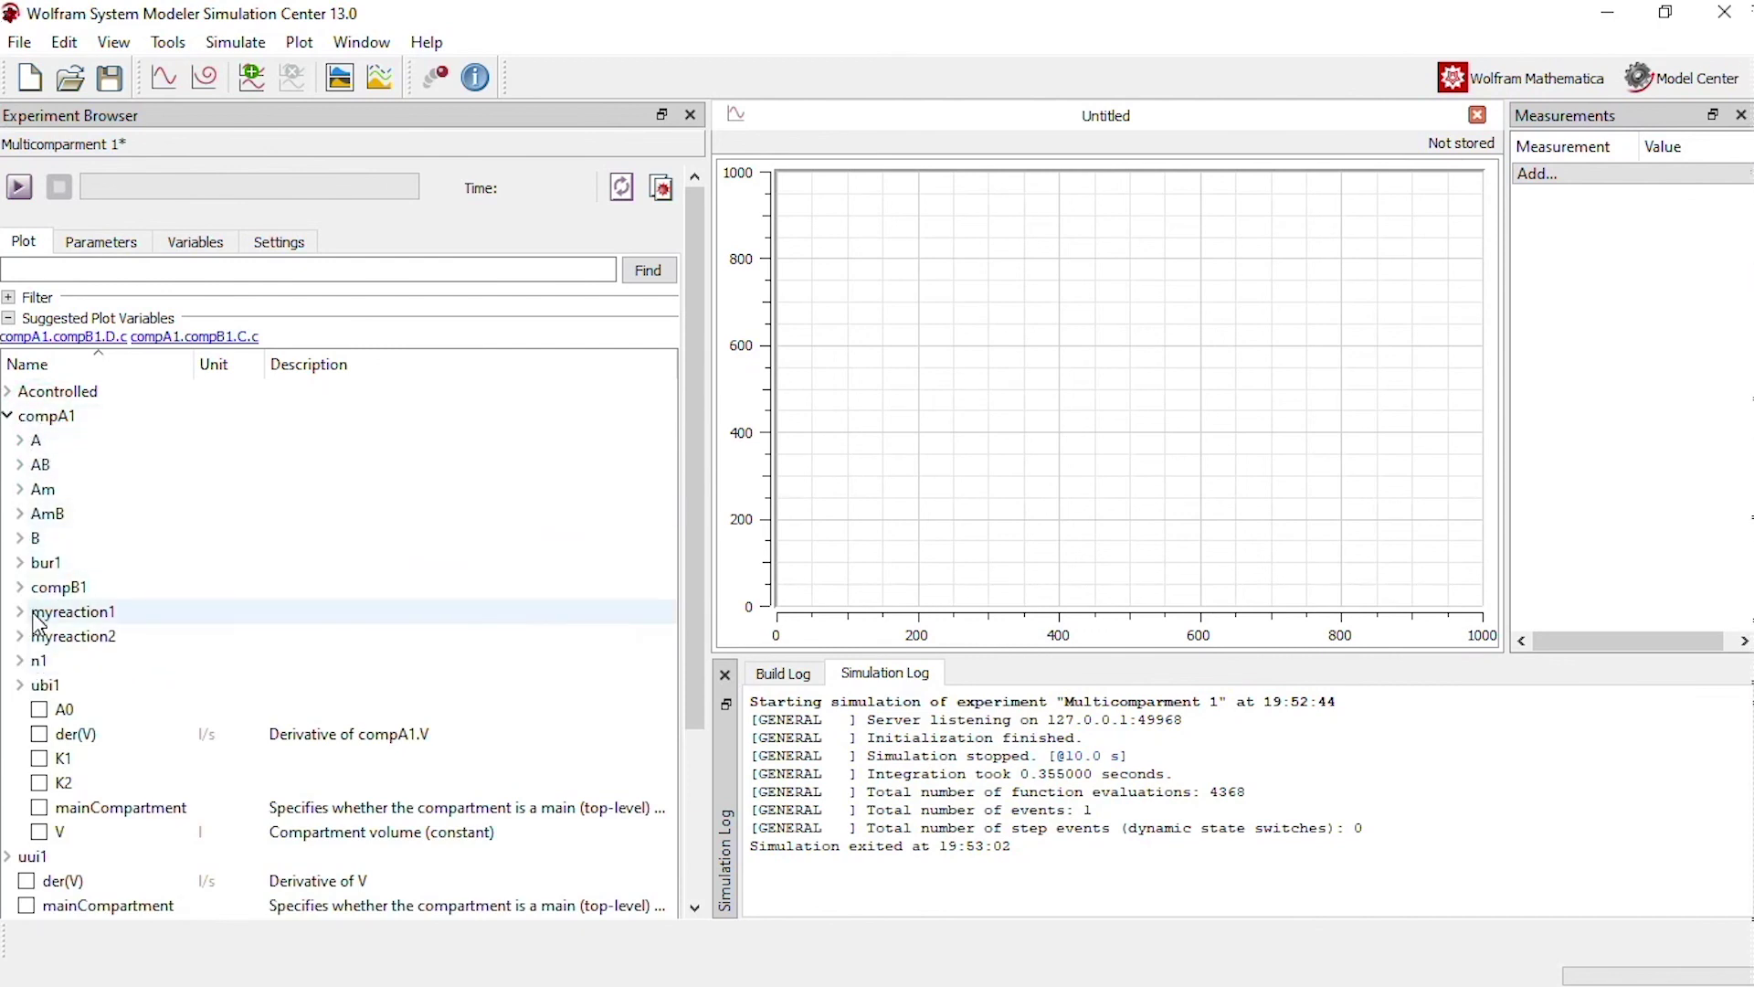
left_click(19, 587)
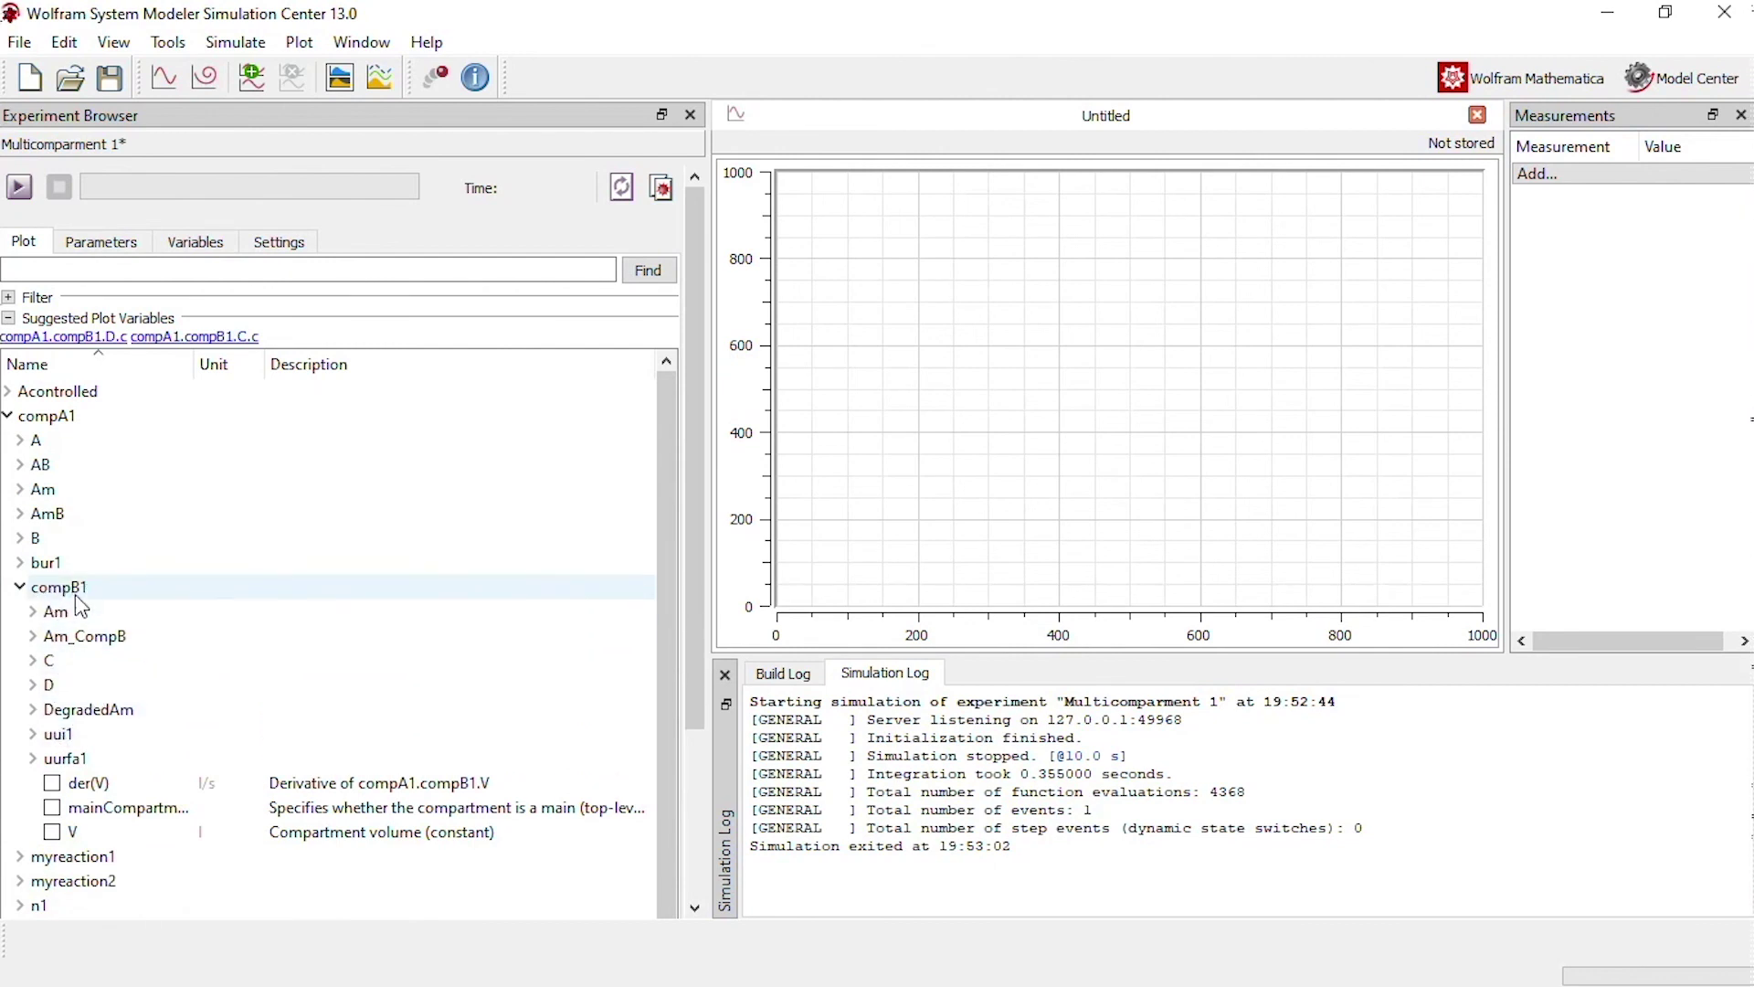
left_click(32, 662)
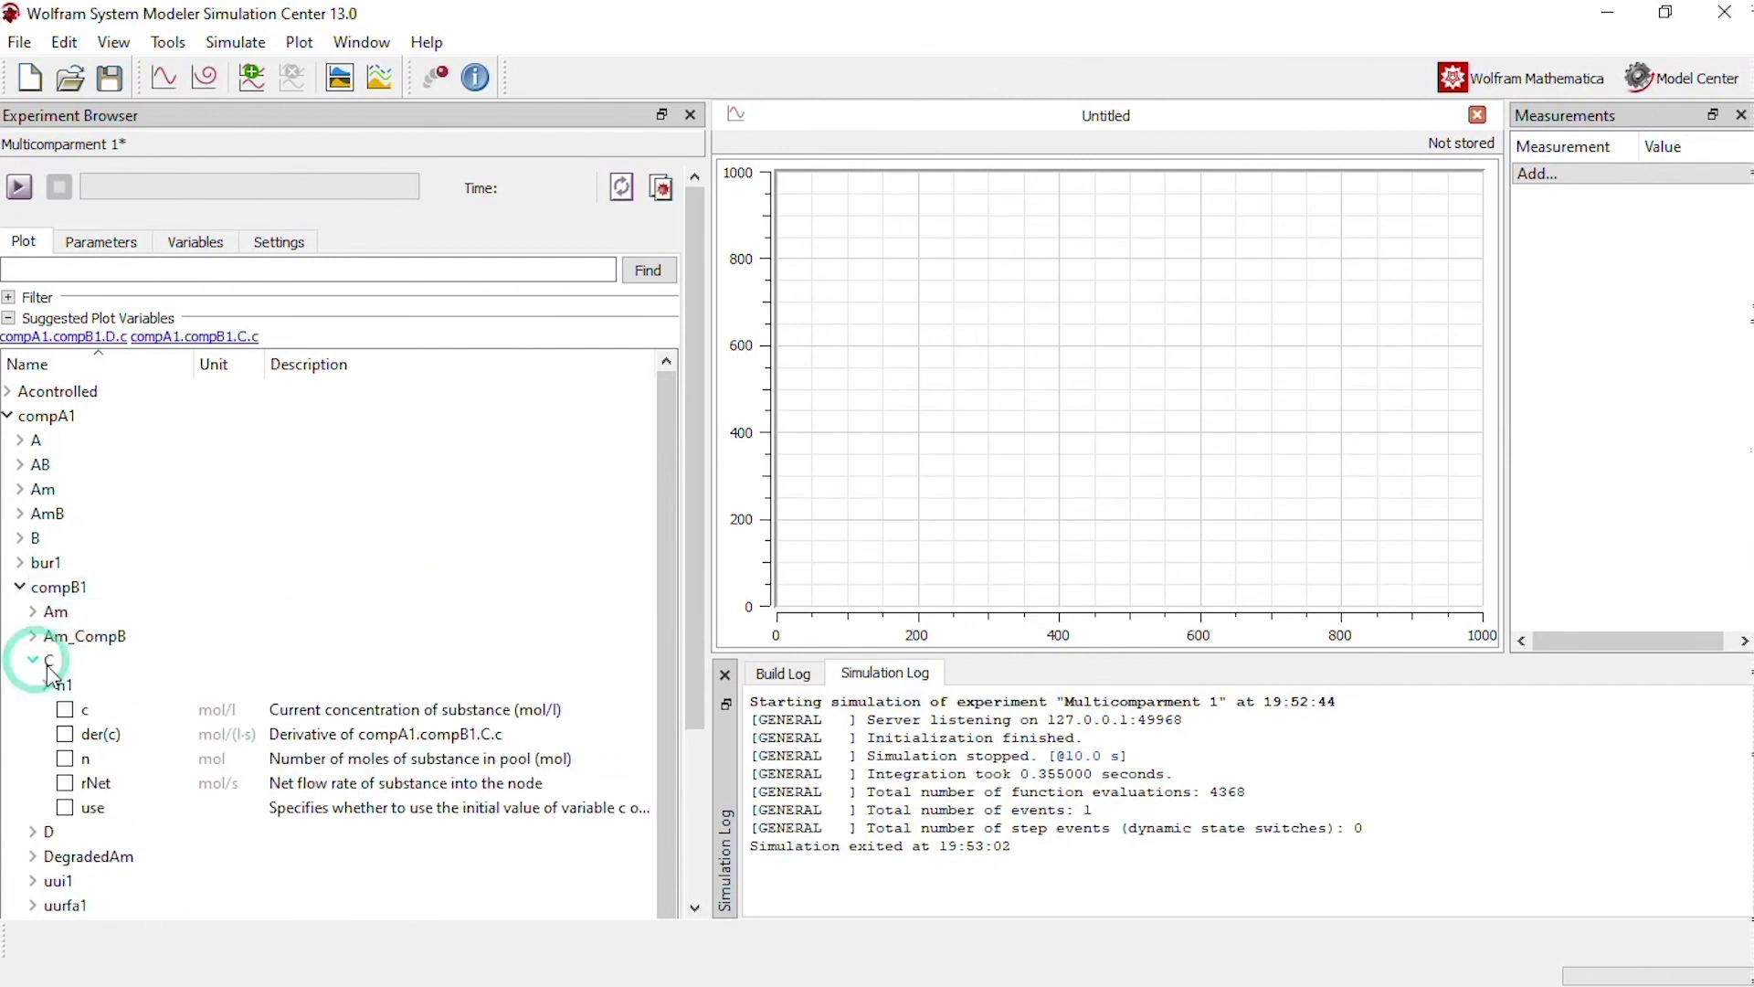
left_click(65, 710)
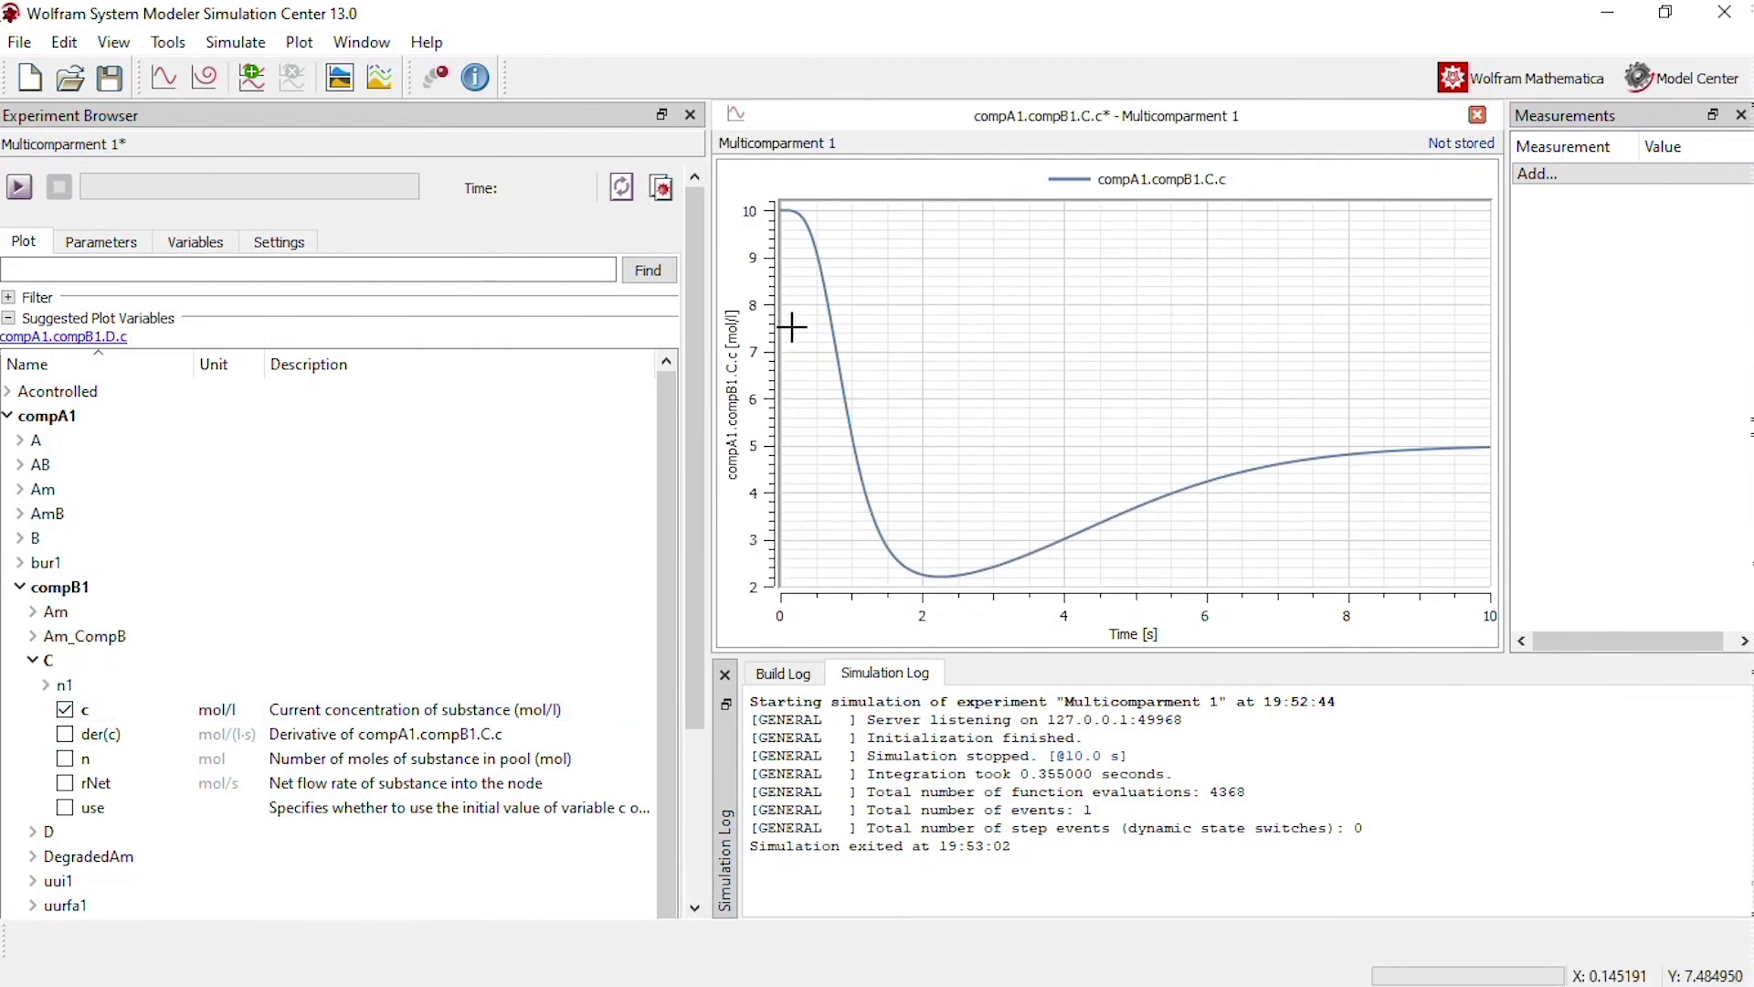
left_click(33, 831)
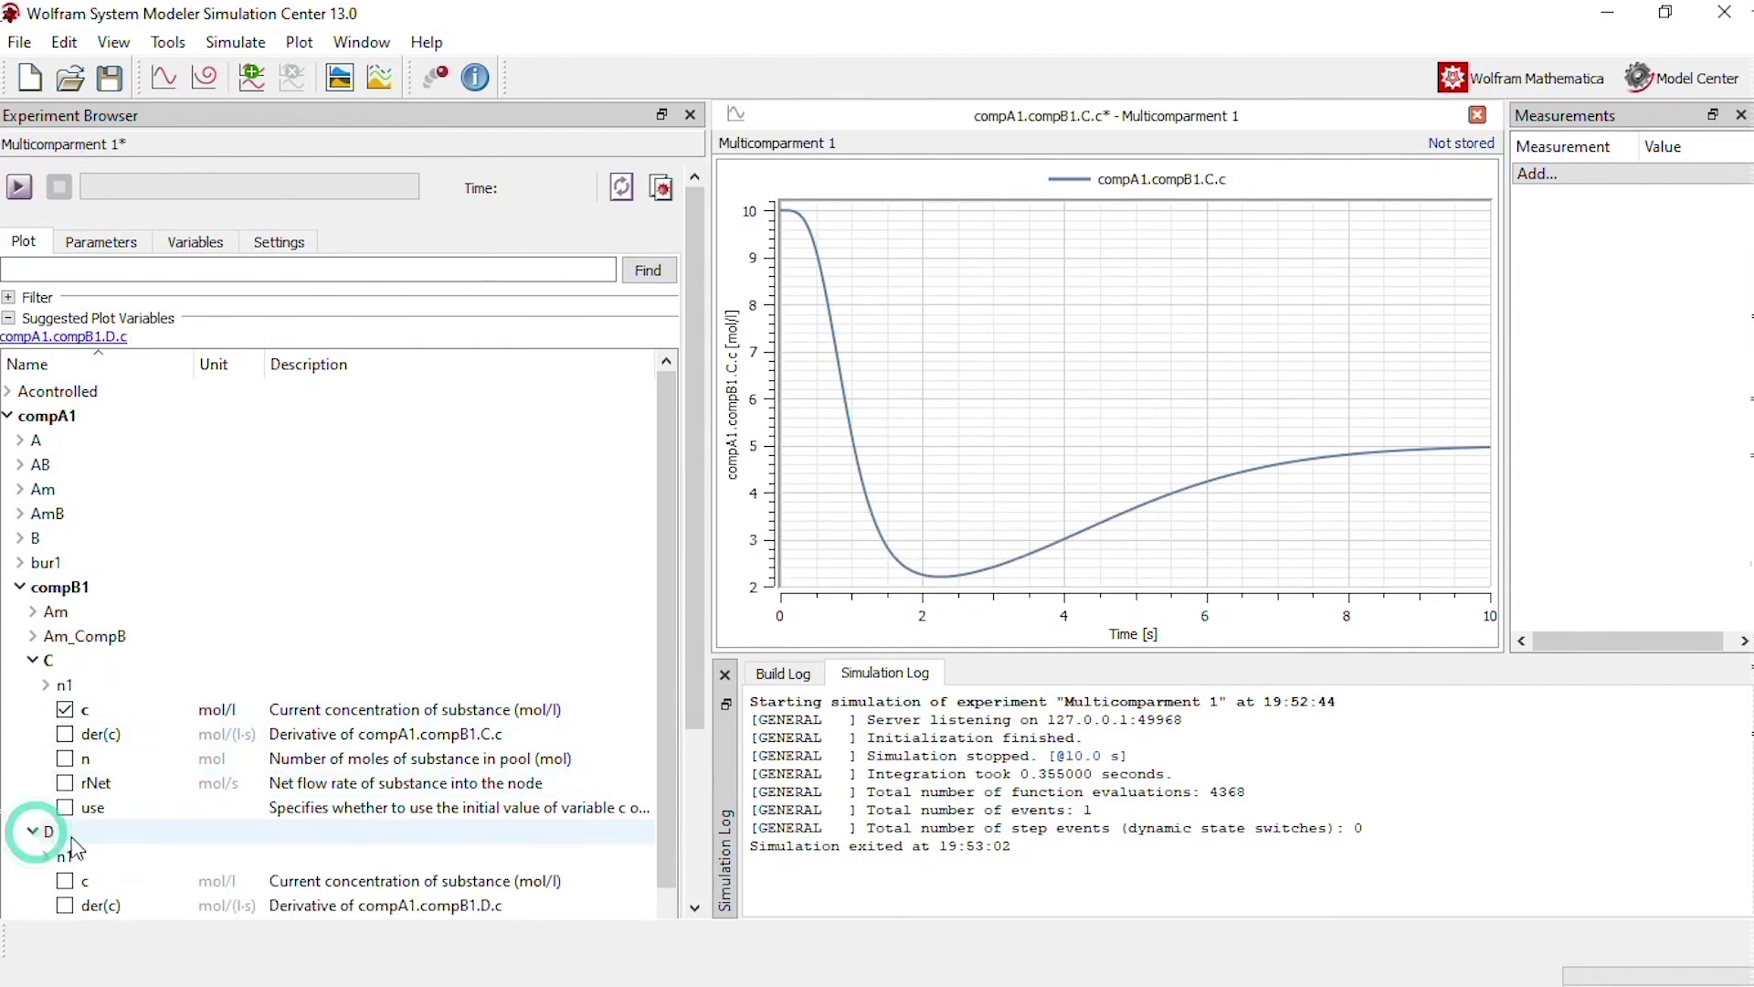
left_click(65, 881)
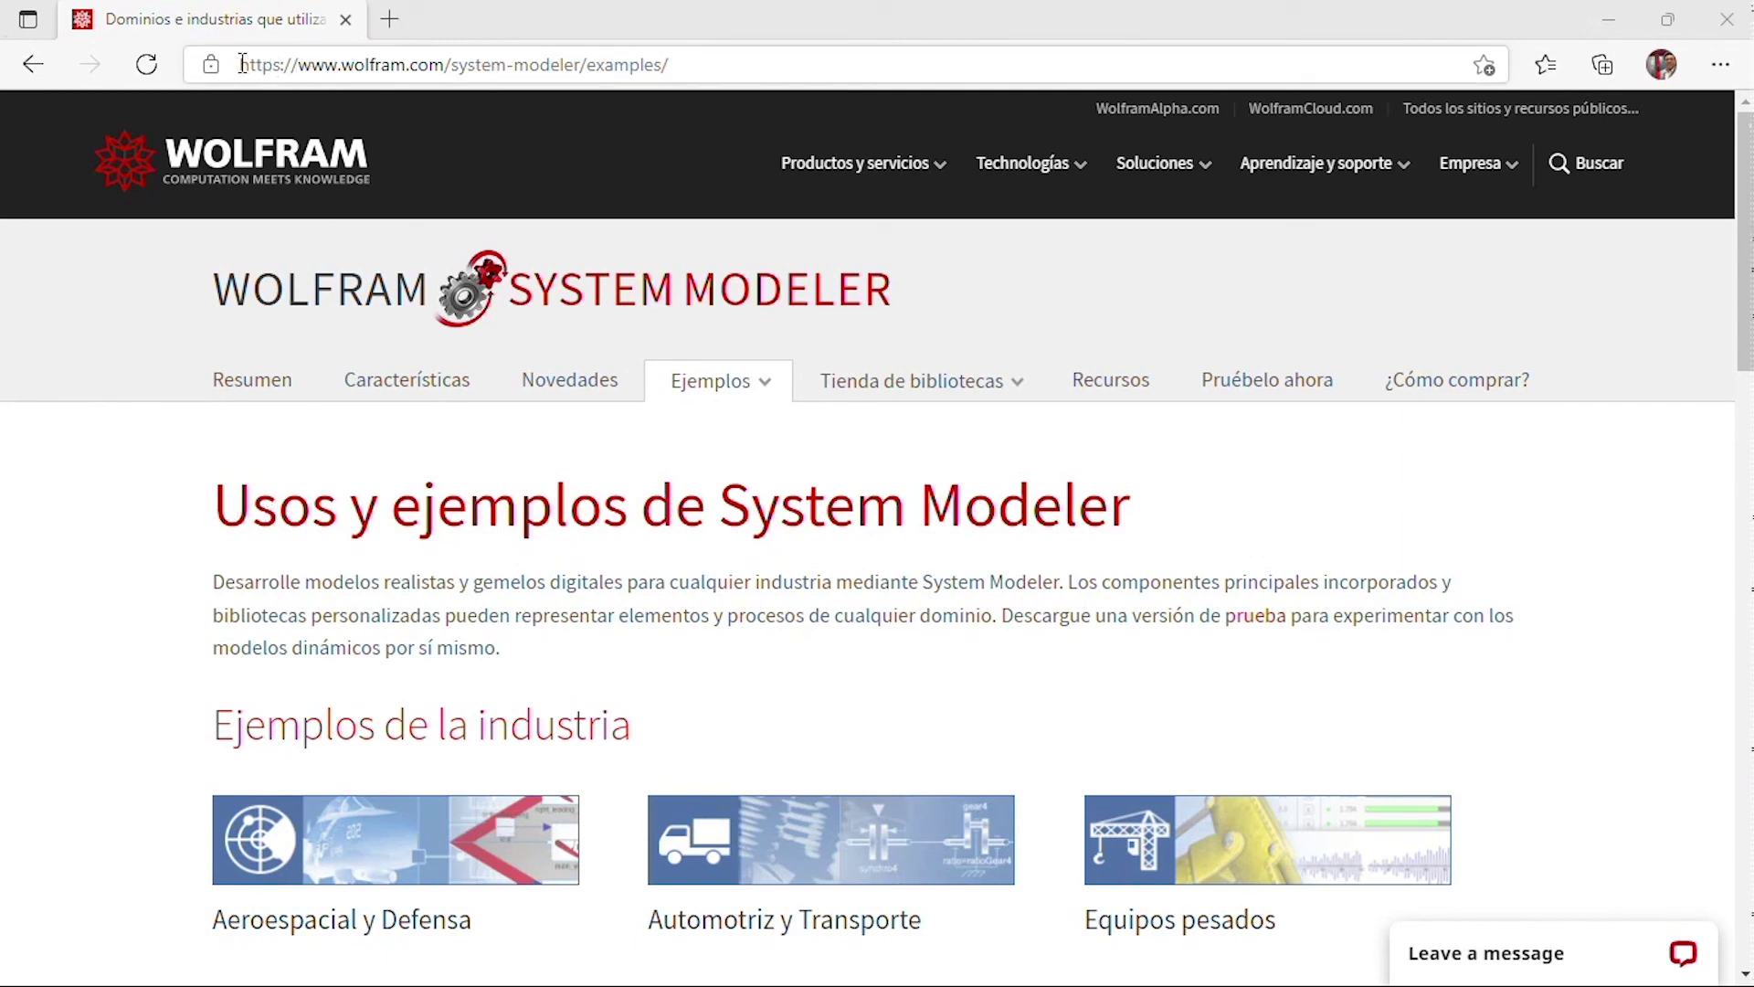
left_click_drag(242, 64, 695, 68)
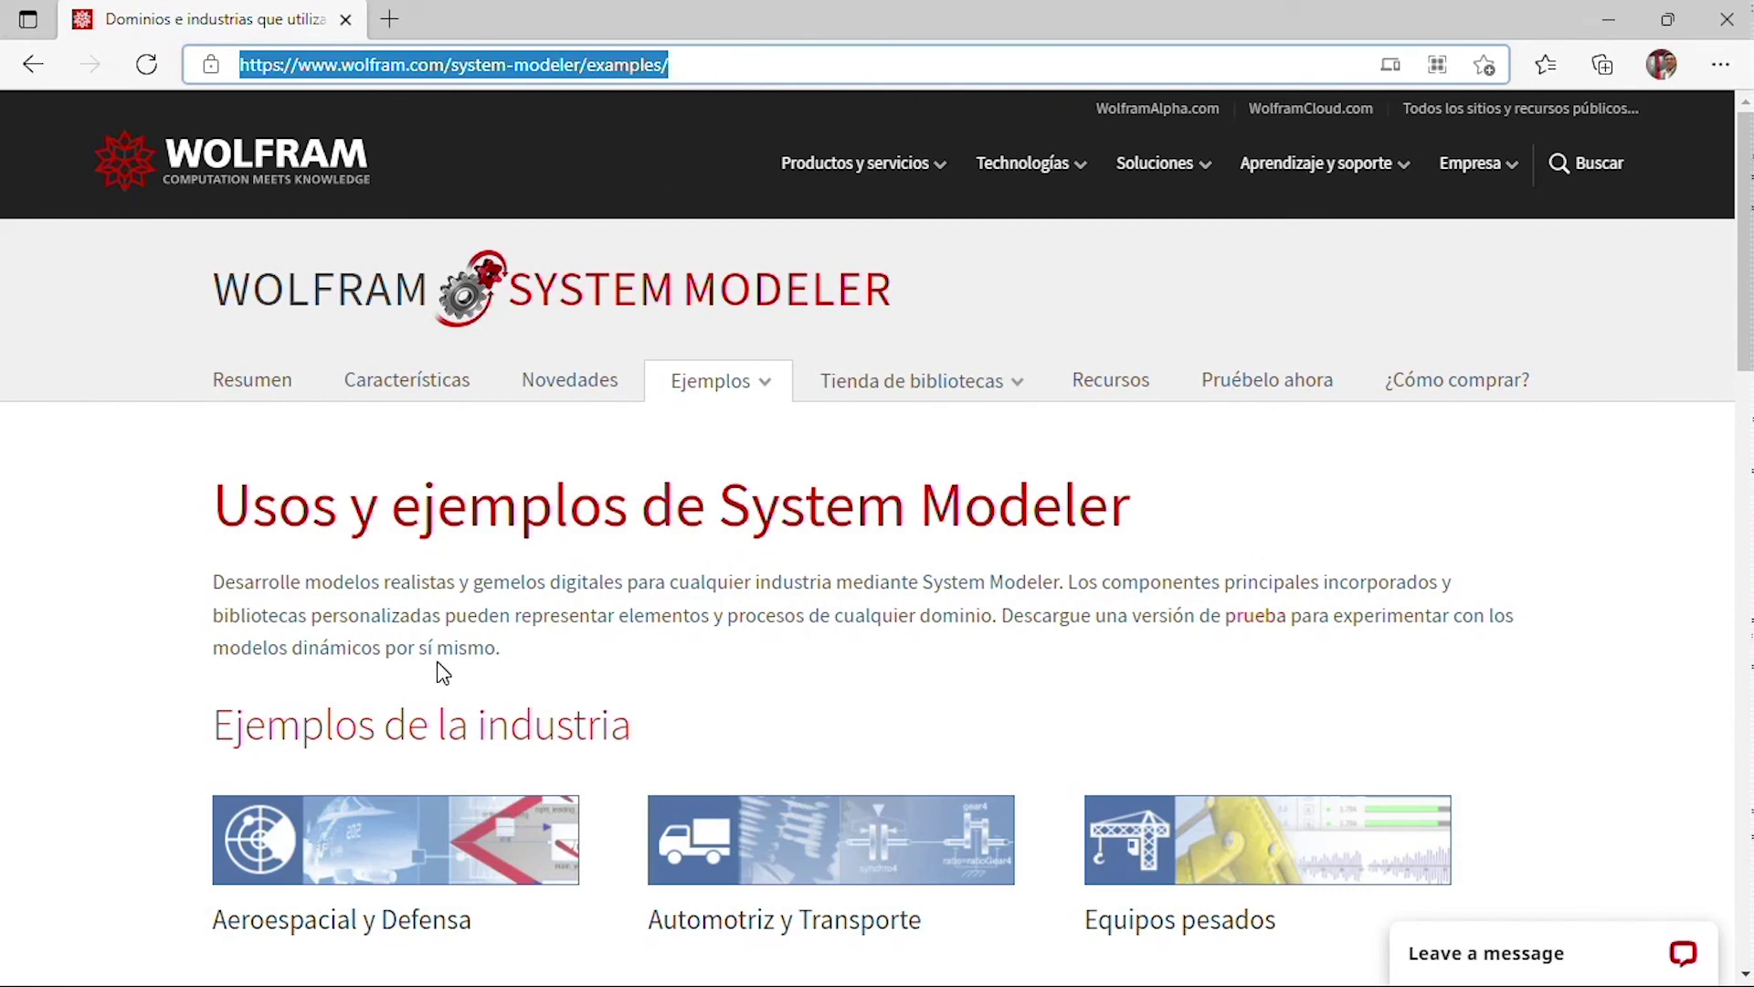
scroll(516, 574, "down", 2)
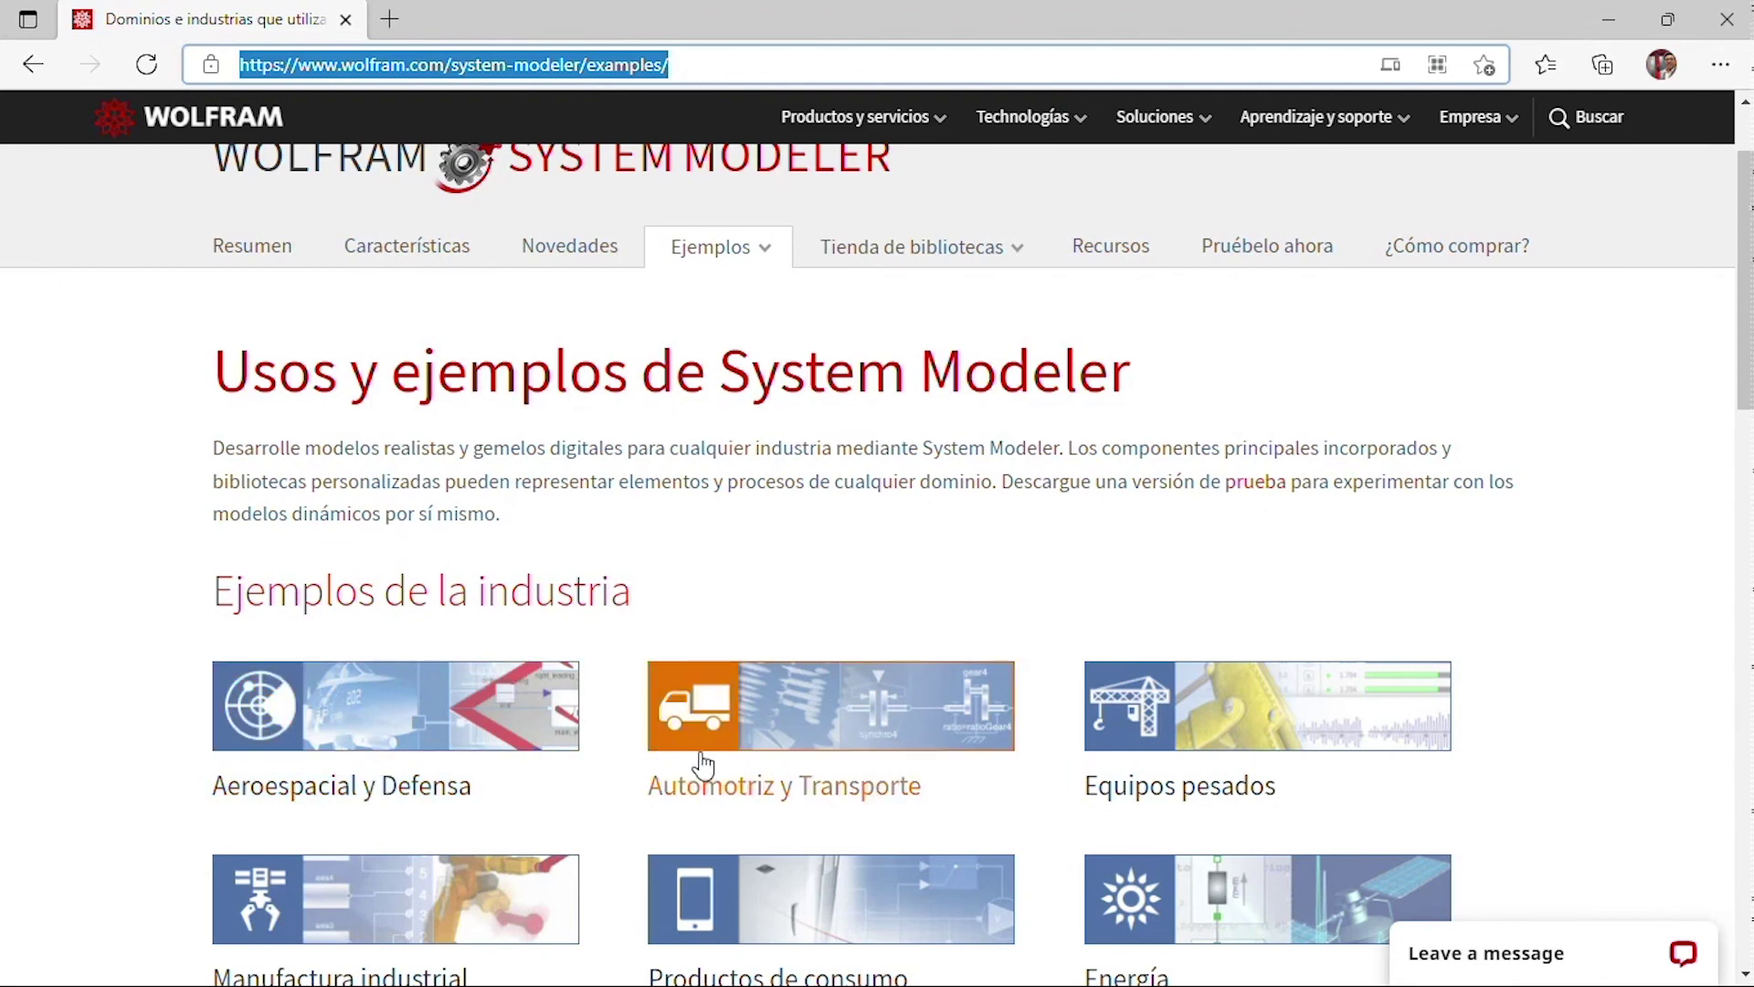
Step: Open the Simulación alimenticia example from the Ciencias de la vida category of the industry examples
scroll(1133, 722, "down", 3)
scroll(392, 754, "down", 1)
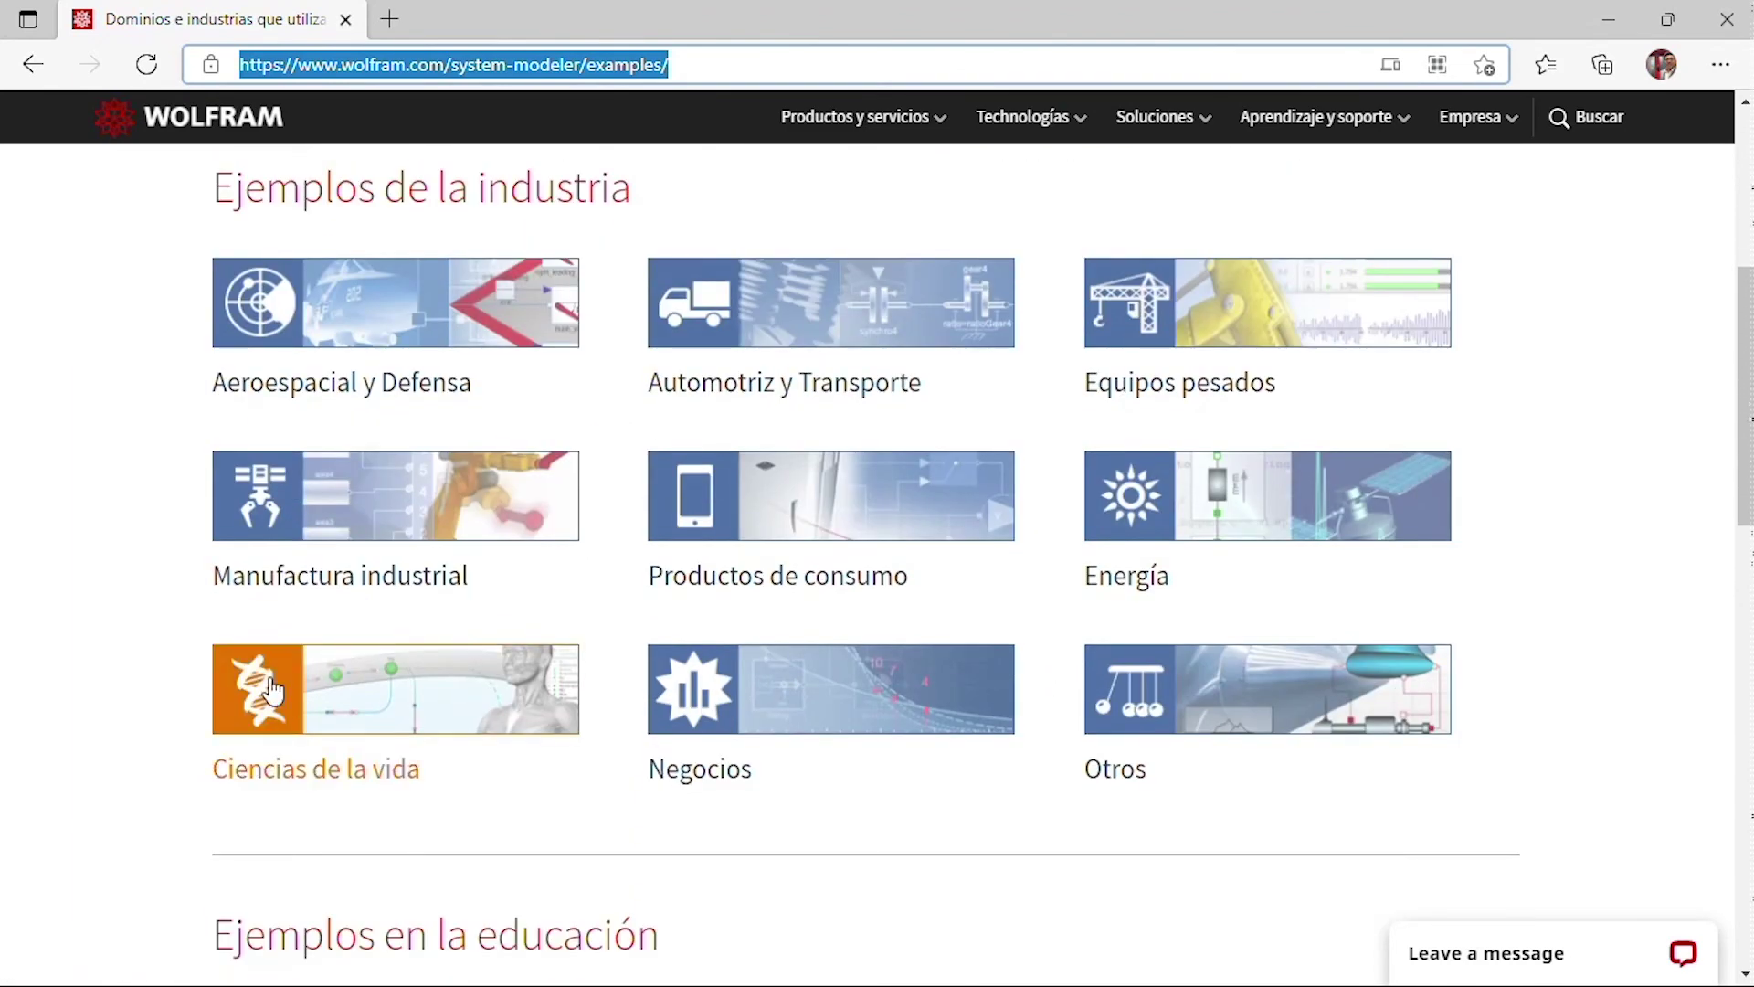
left_click(356, 712)
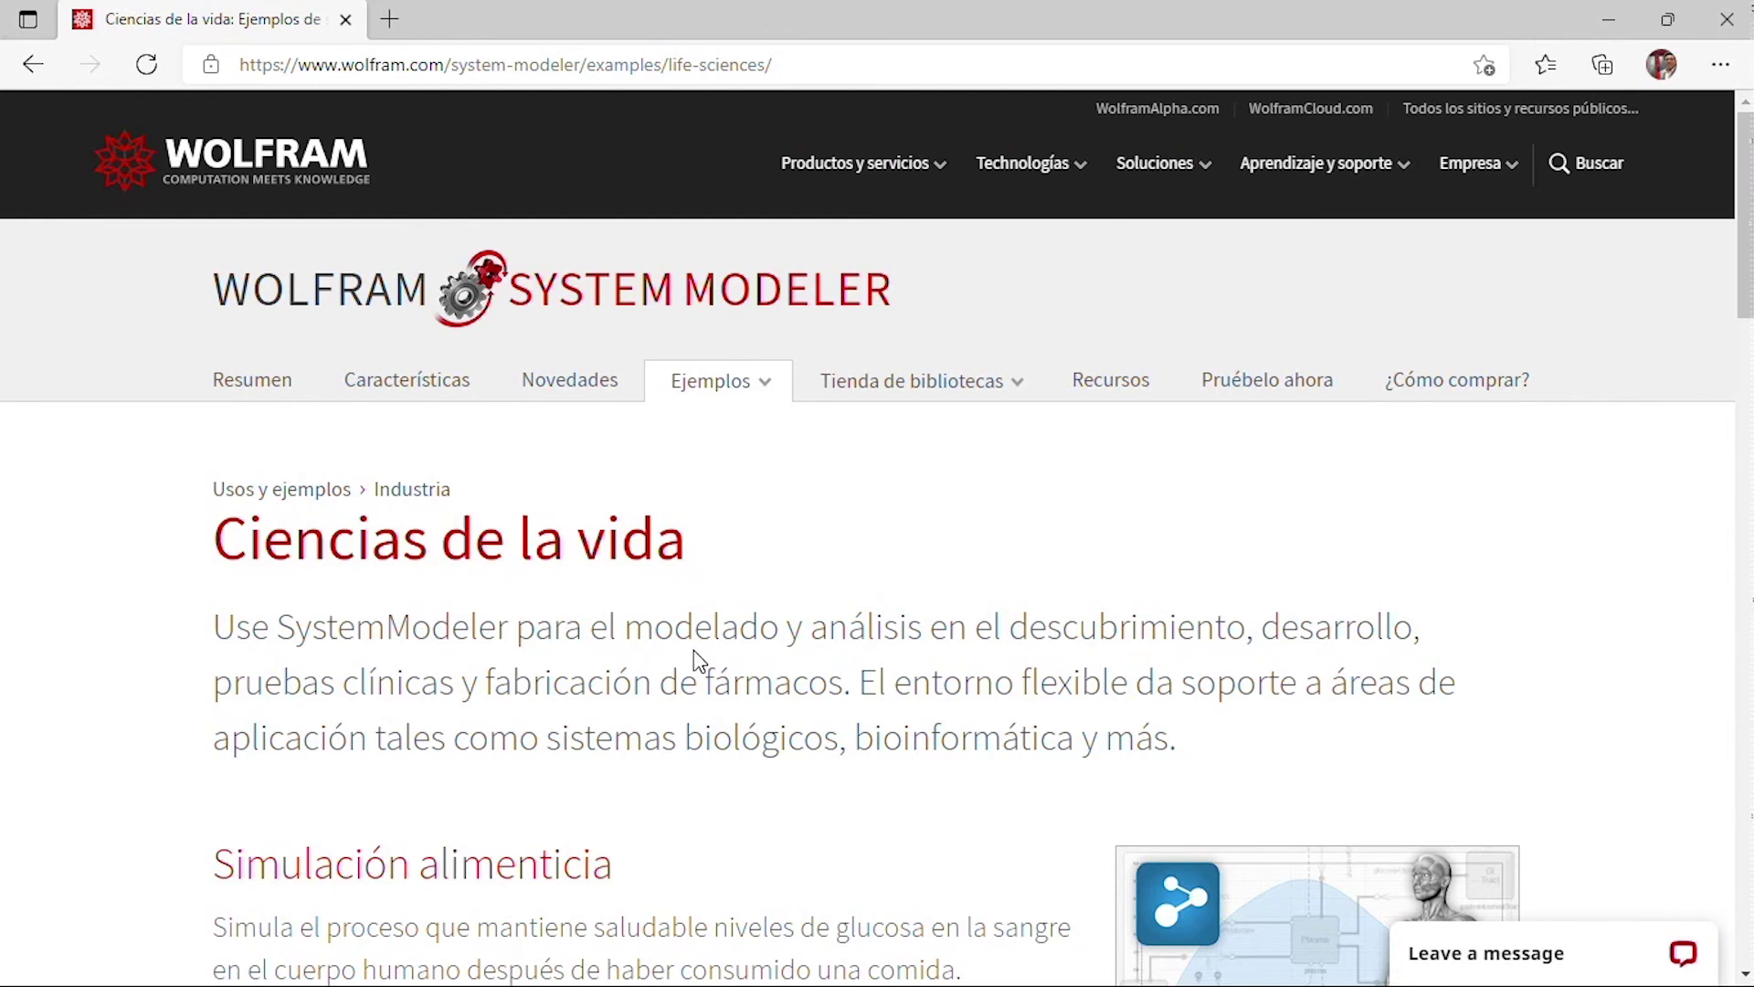
scroll(483, 736, "down", 1)
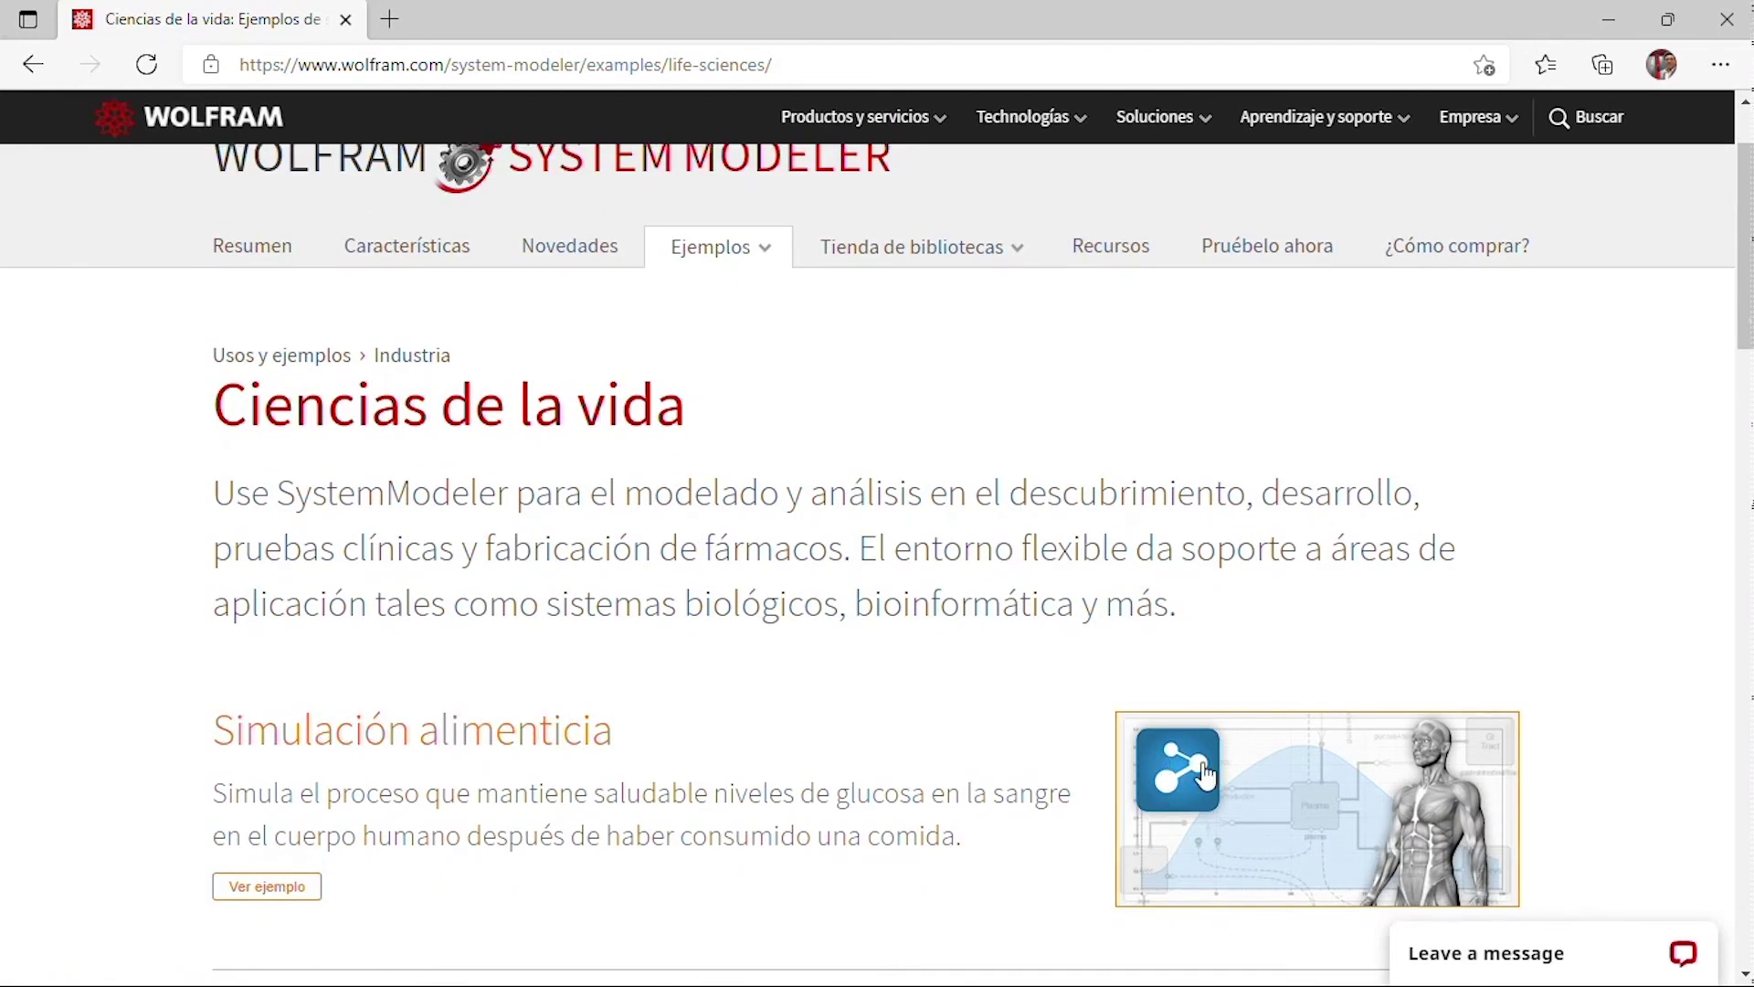
left_click(469, 748)
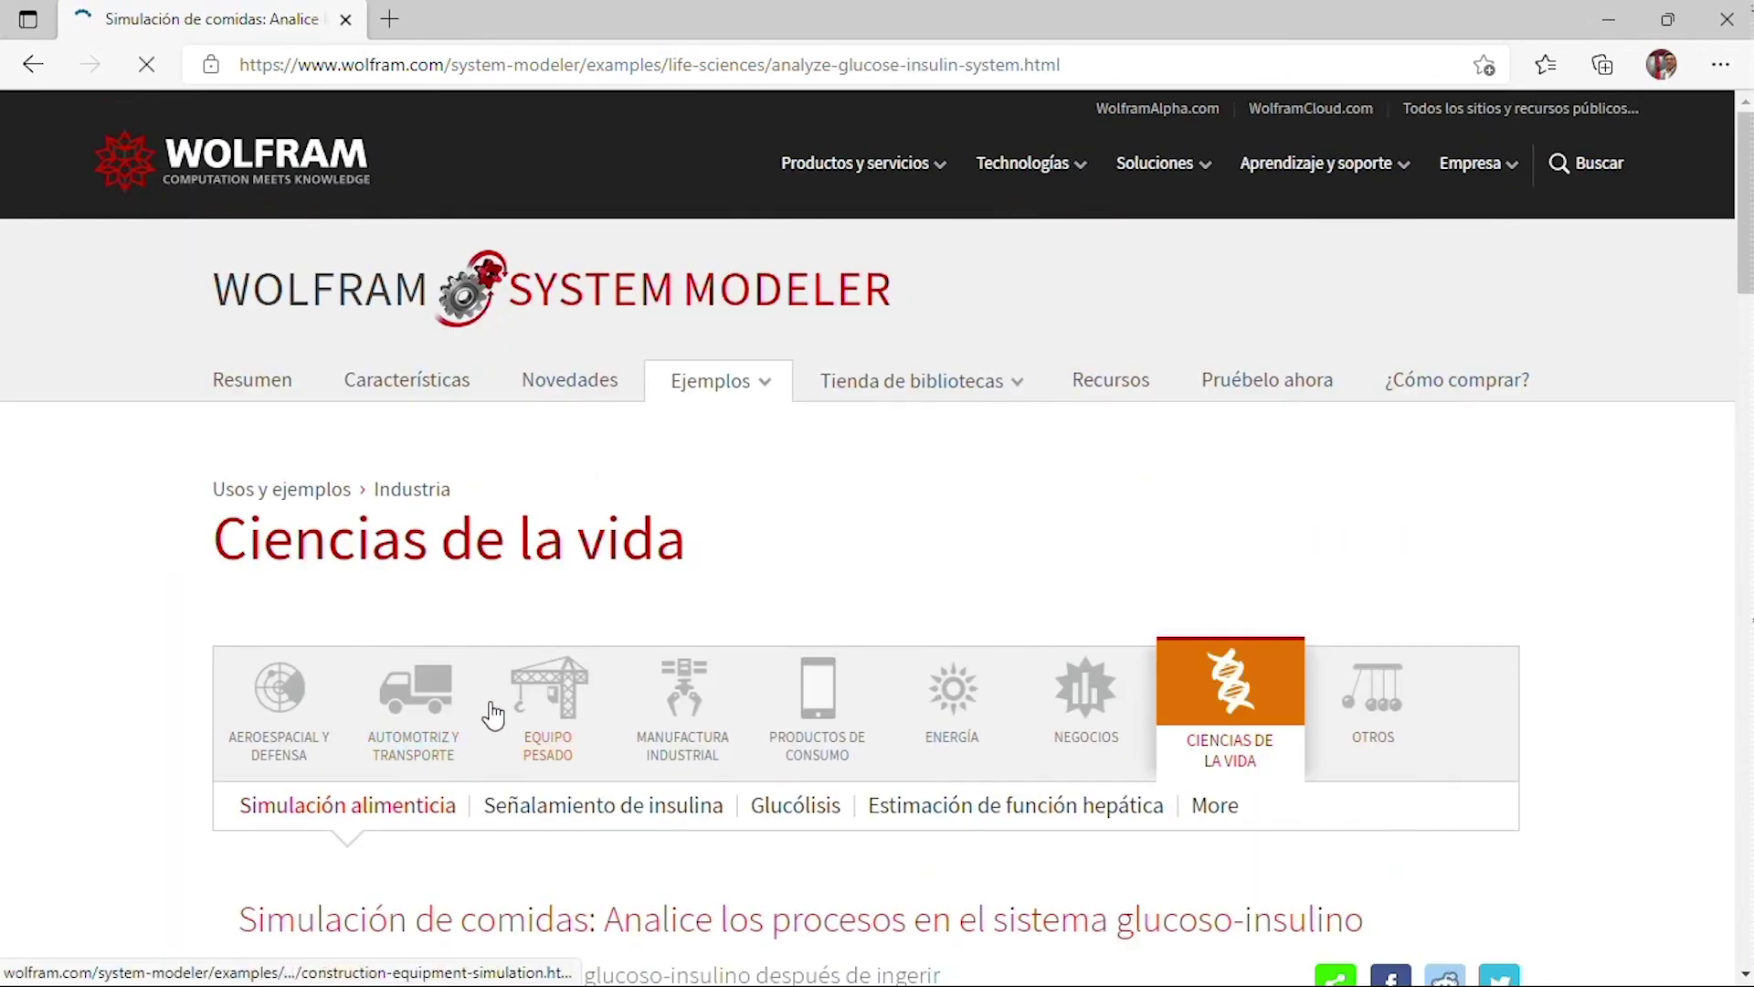
Step: Examine the glucose-insulin example page, from its heading and description through the BioChem model diagram and SBML code to the organ response plots
scroll(494, 691, "down", 3)
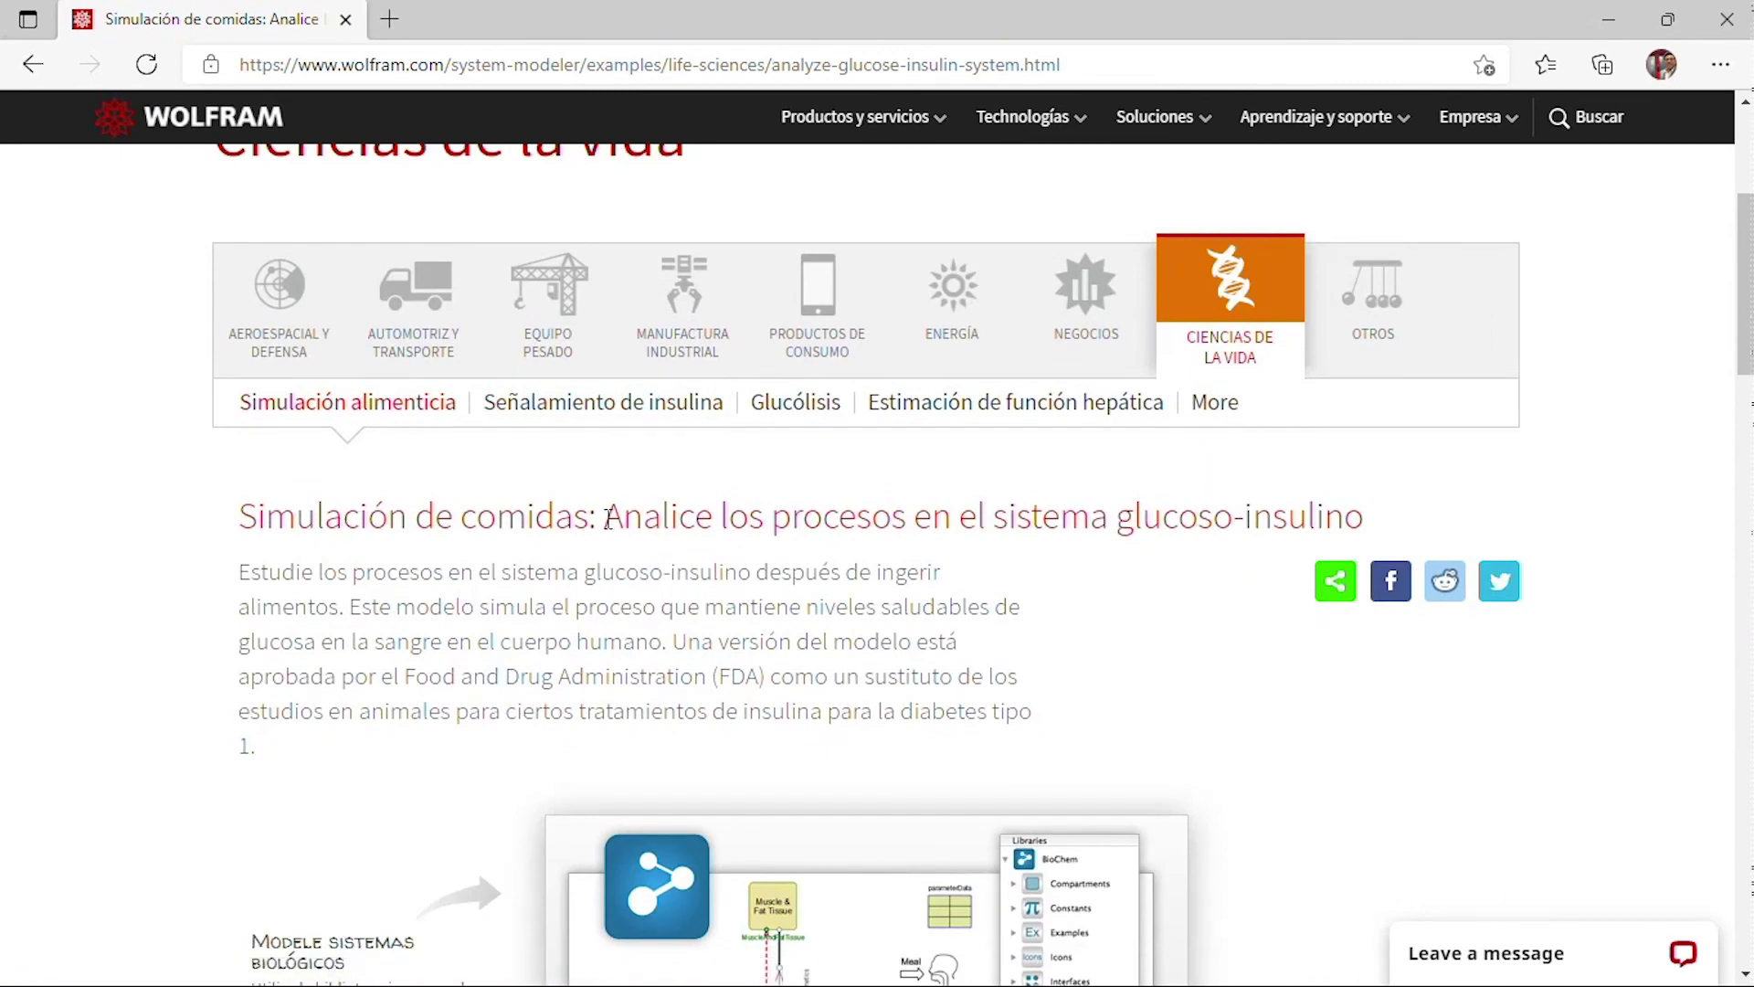
left_click_drag(609, 518, 1433, 528)
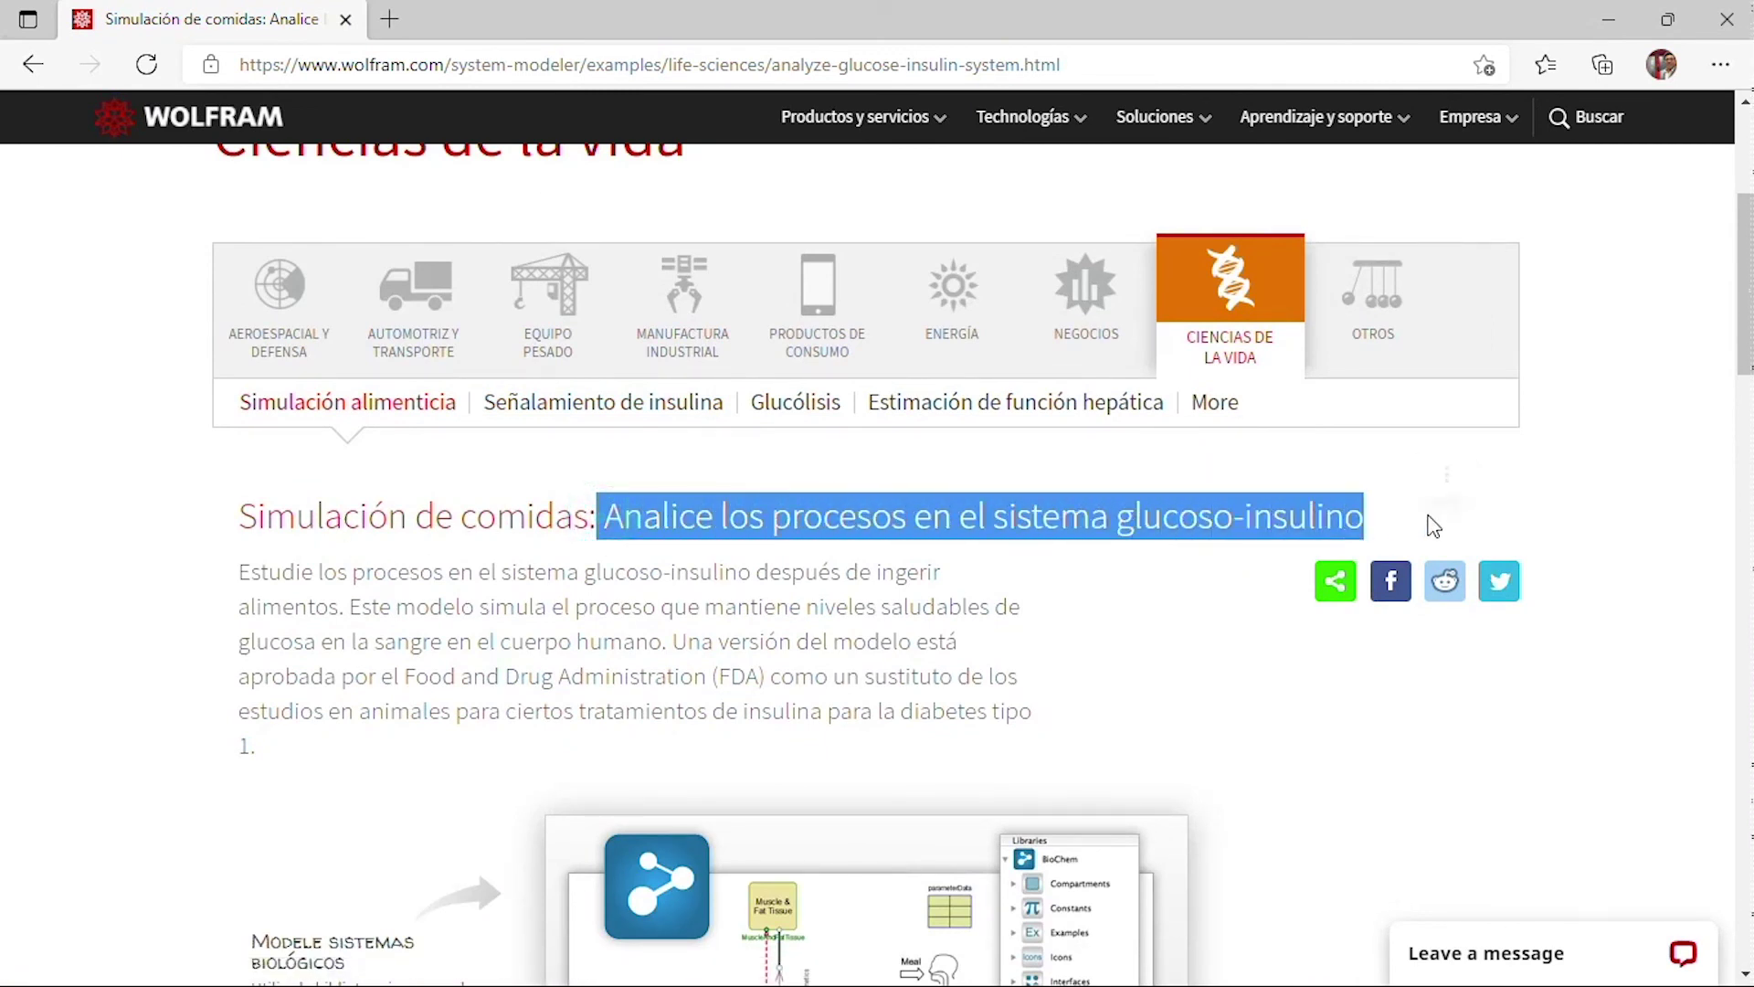
scroll(1046, 666, "down", 4)
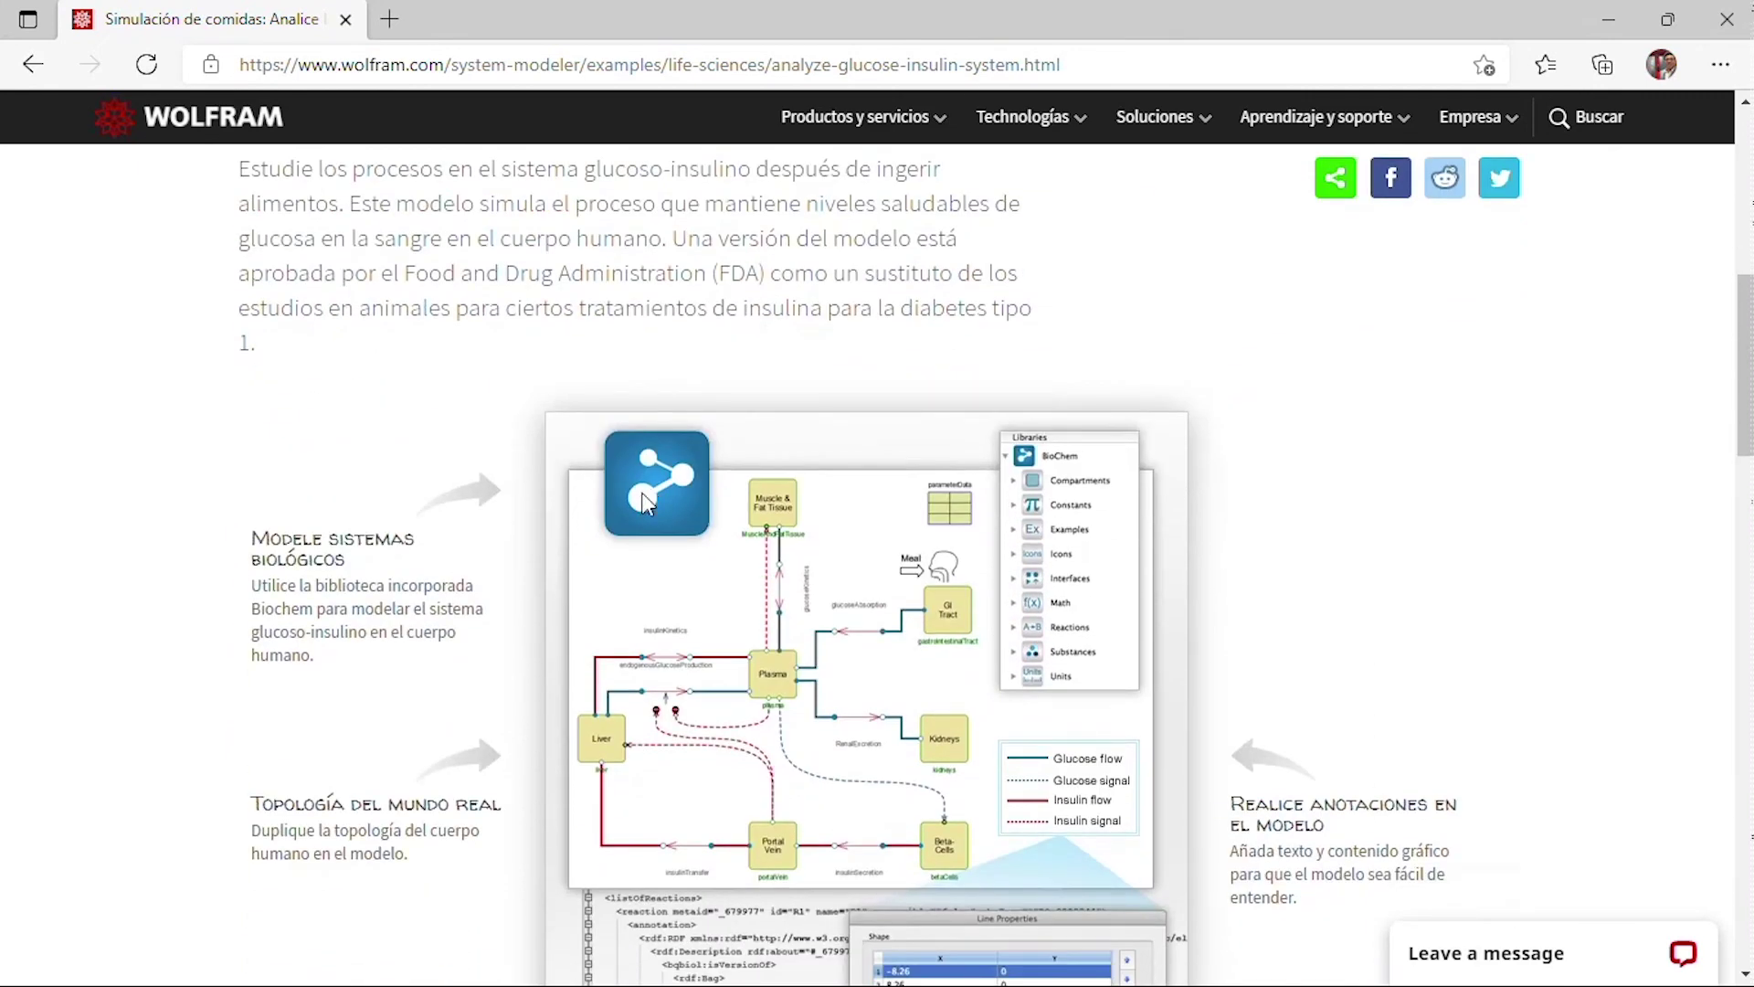
scroll(772, 516, "down", 3)
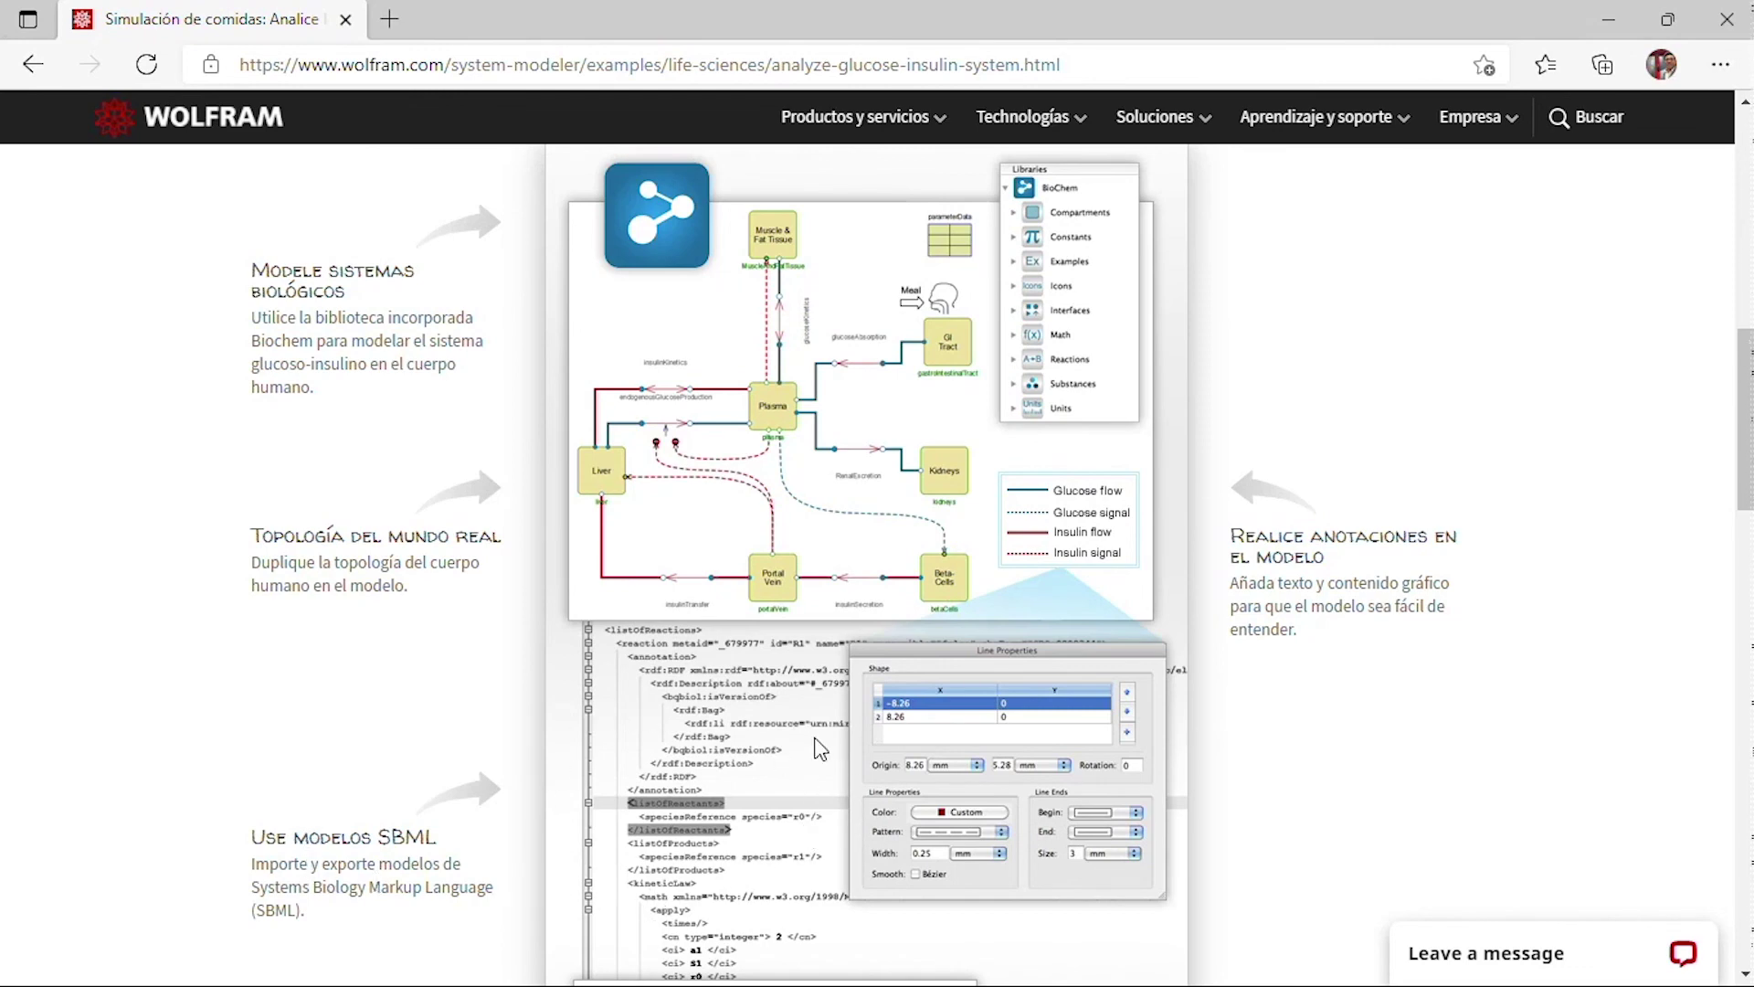
scroll(680, 777, "down", 3)
scroll(682, 779, "down", 2)
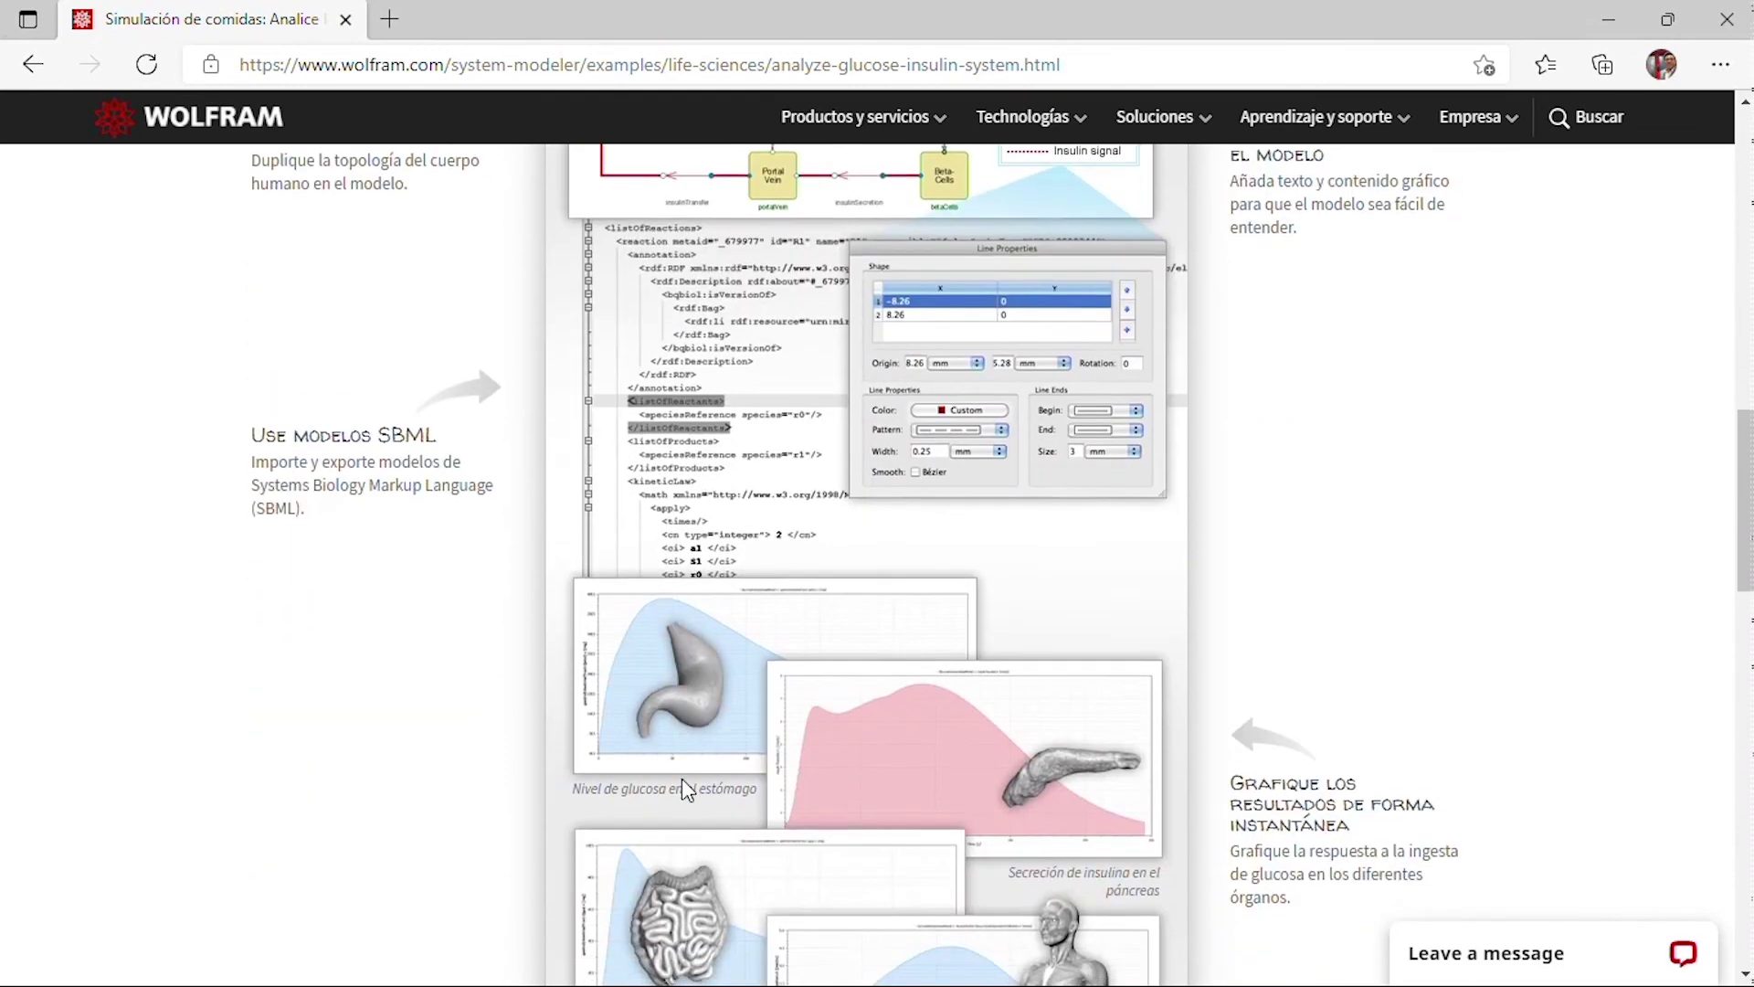
scroll(1129, 789, "down", 2)
scroll(1129, 784, "down", 2)
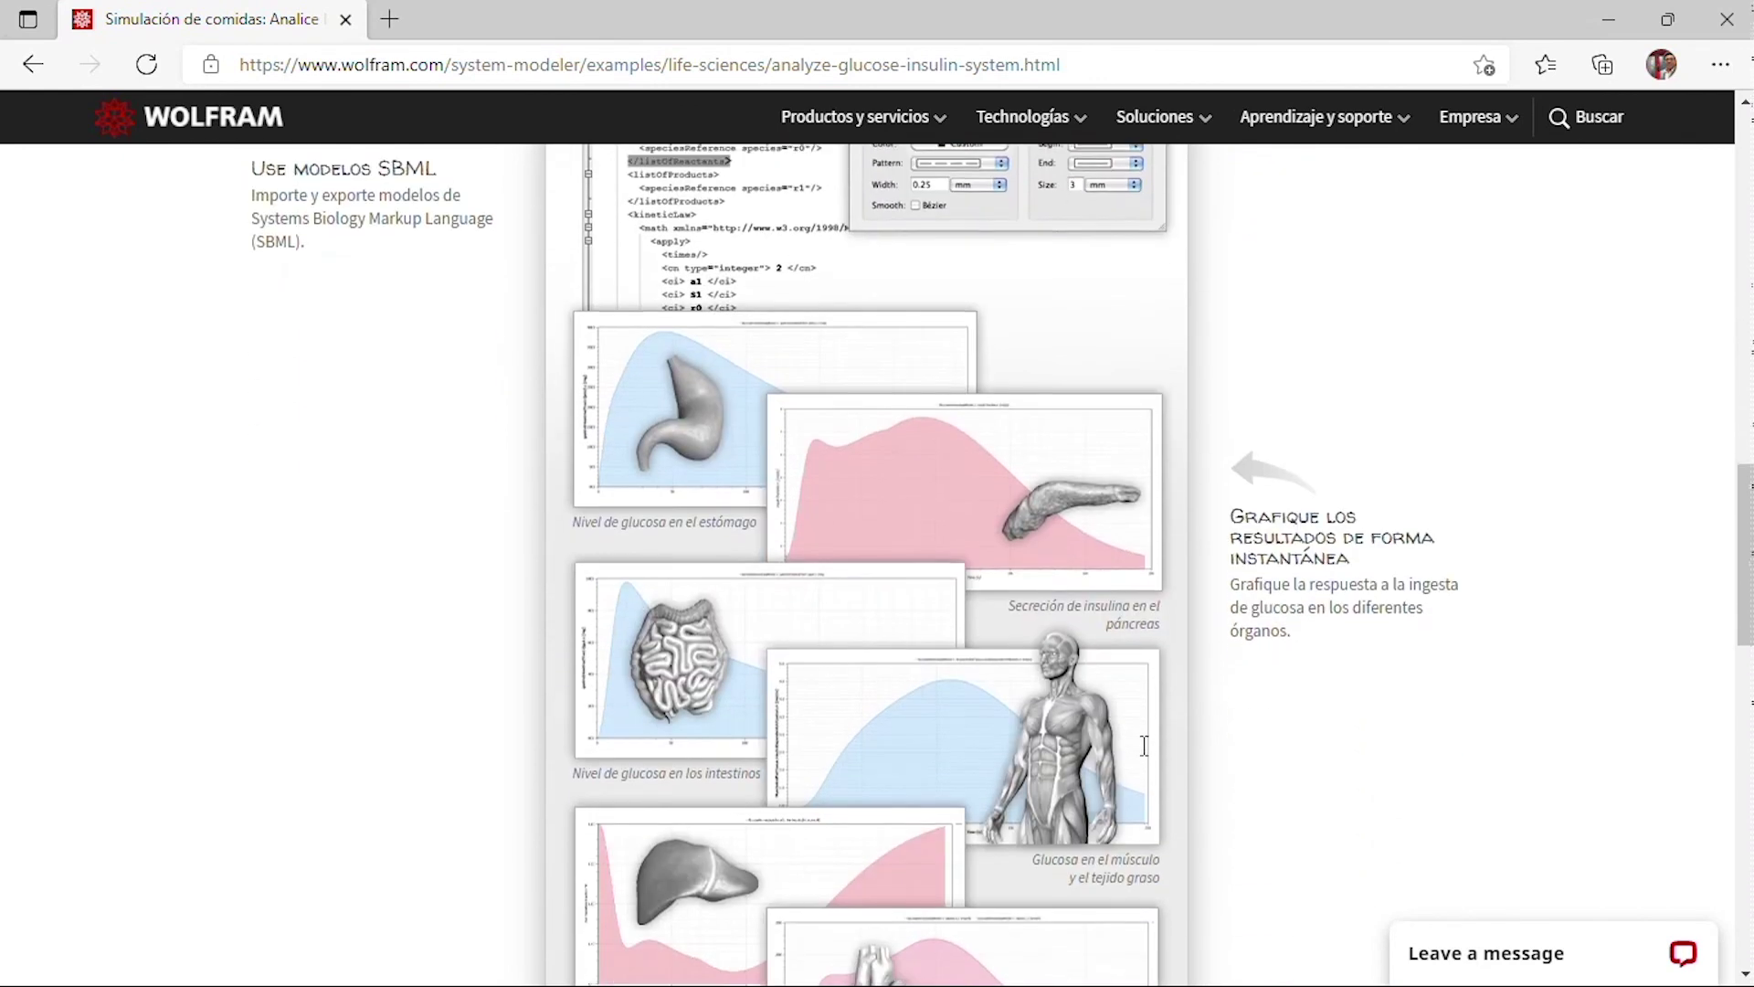